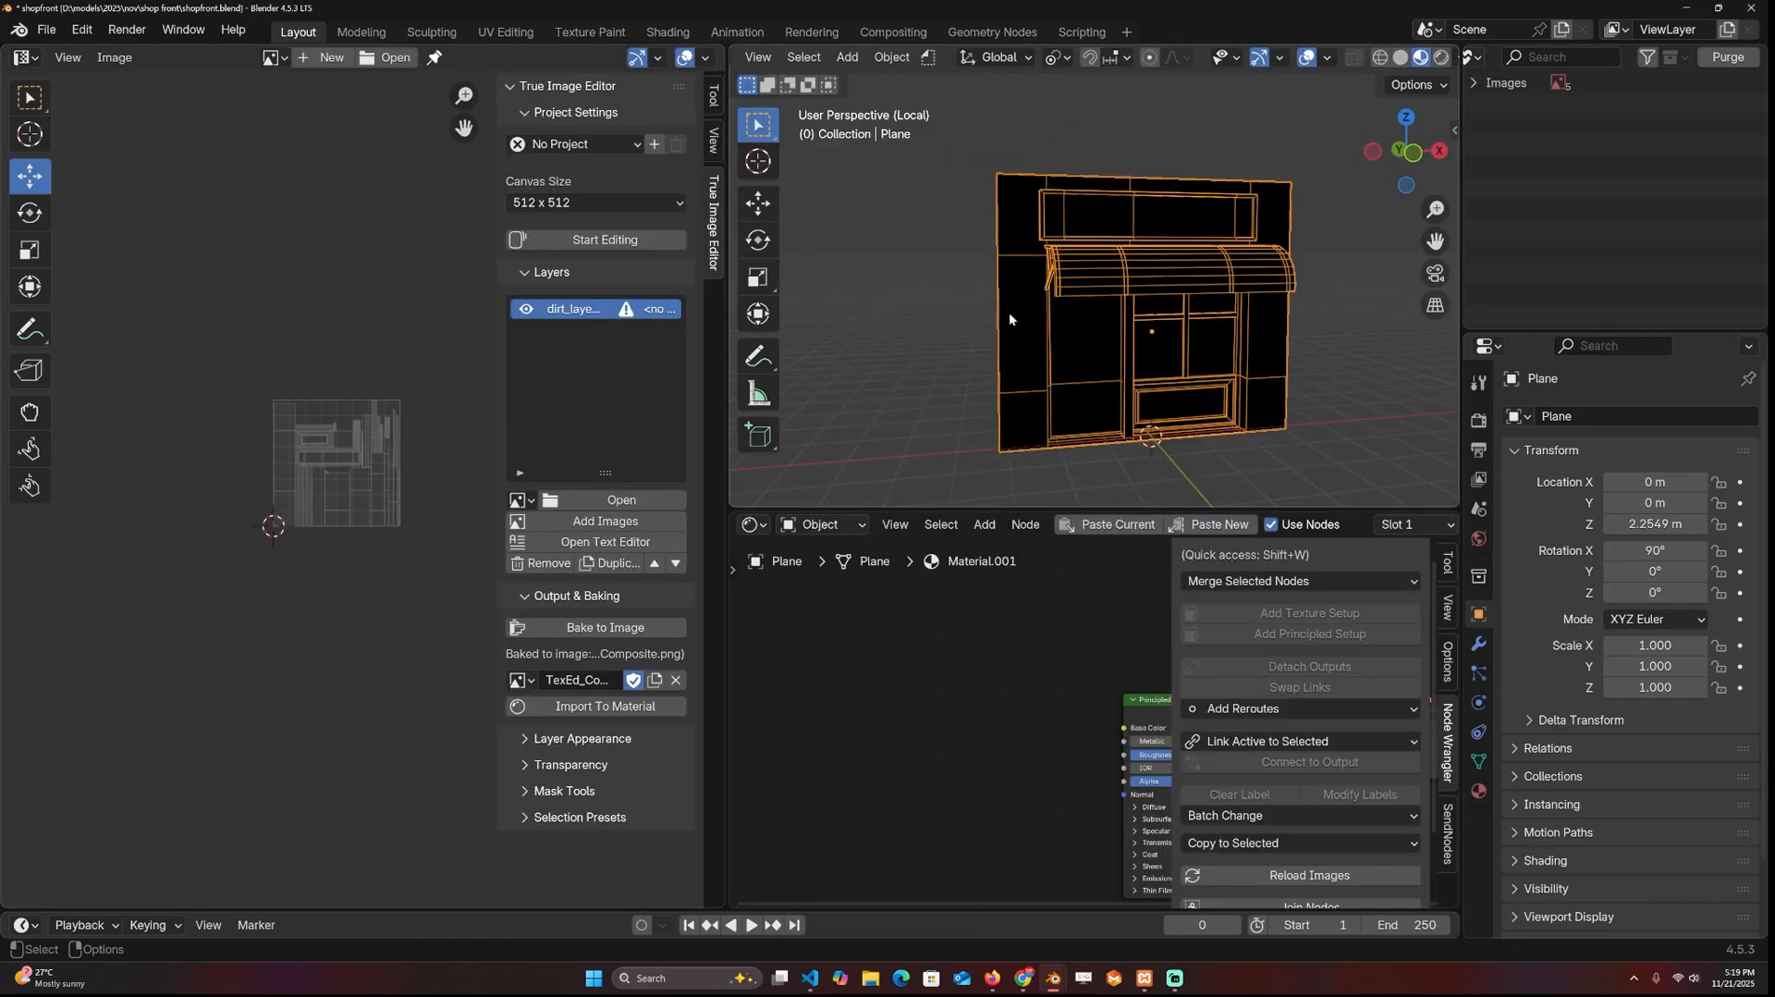
# Step: Create a new texture project named shop and keep the 512 x 512 canvas size
pyautogui.click(652, 145)
pyautogui.click(693, 155)
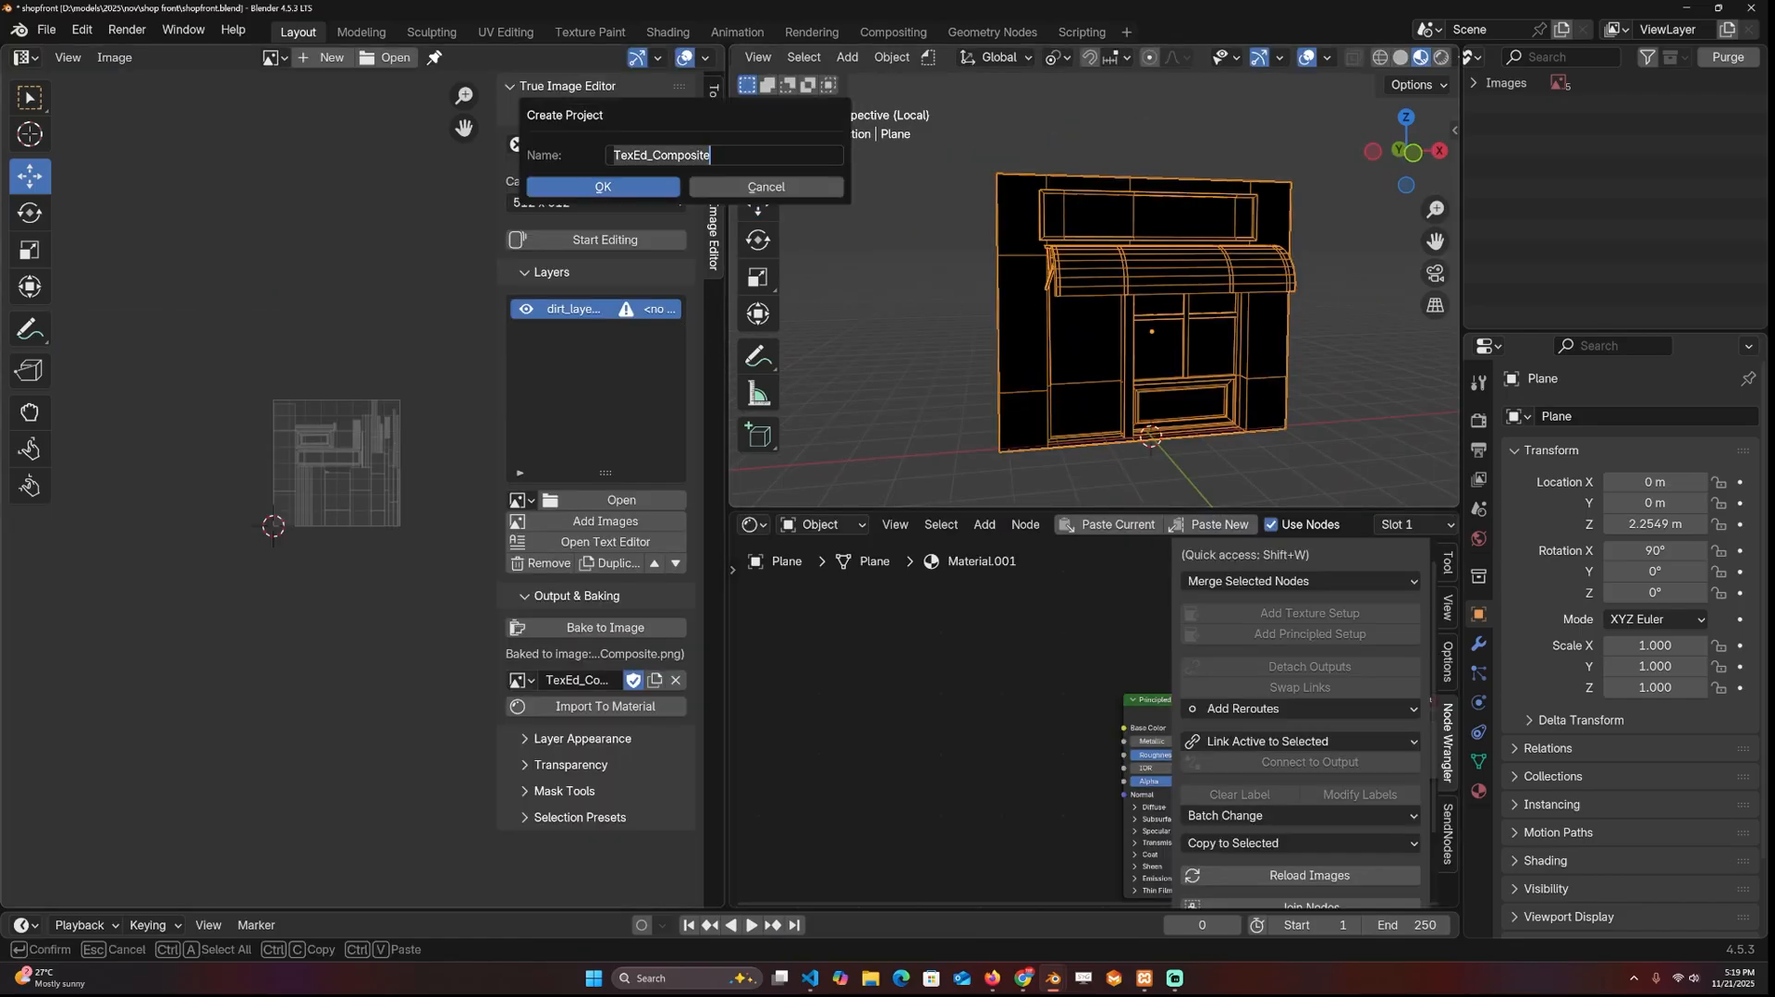
pyautogui.write('shop')
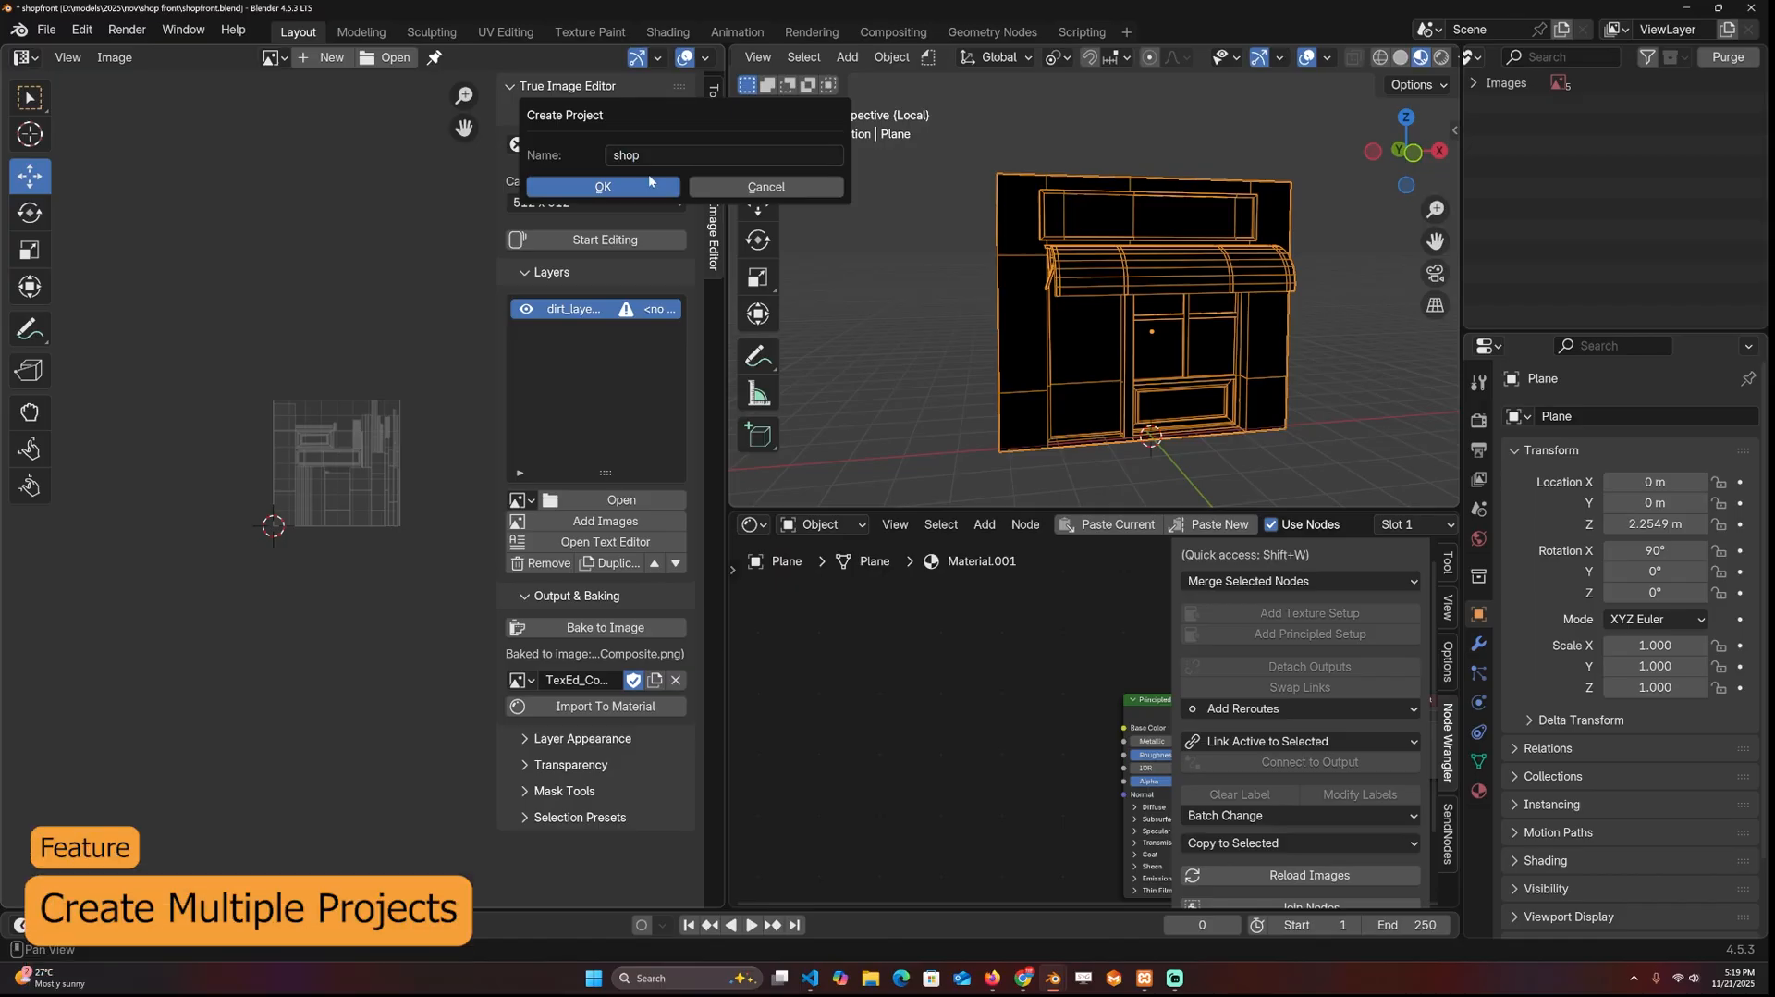
pyautogui.click(631, 186)
pyautogui.click(562, 202)
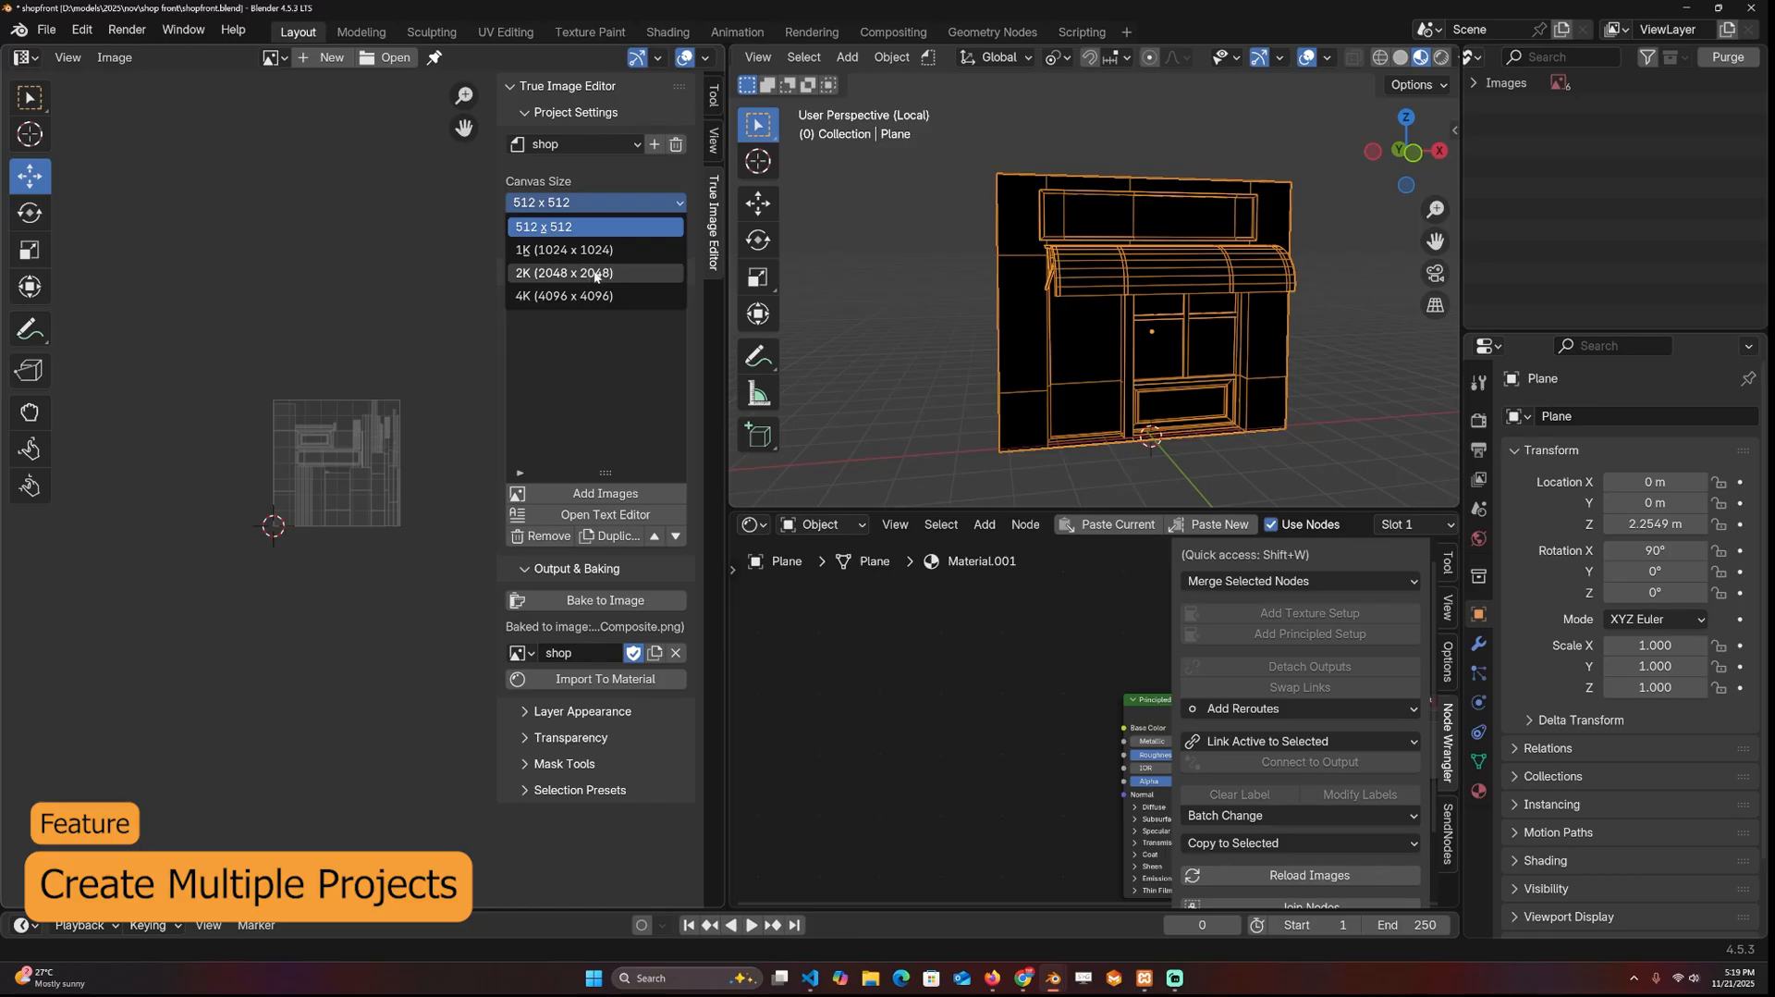
pyautogui.click(569, 224)
pyautogui.scroll(5, 452, 266)
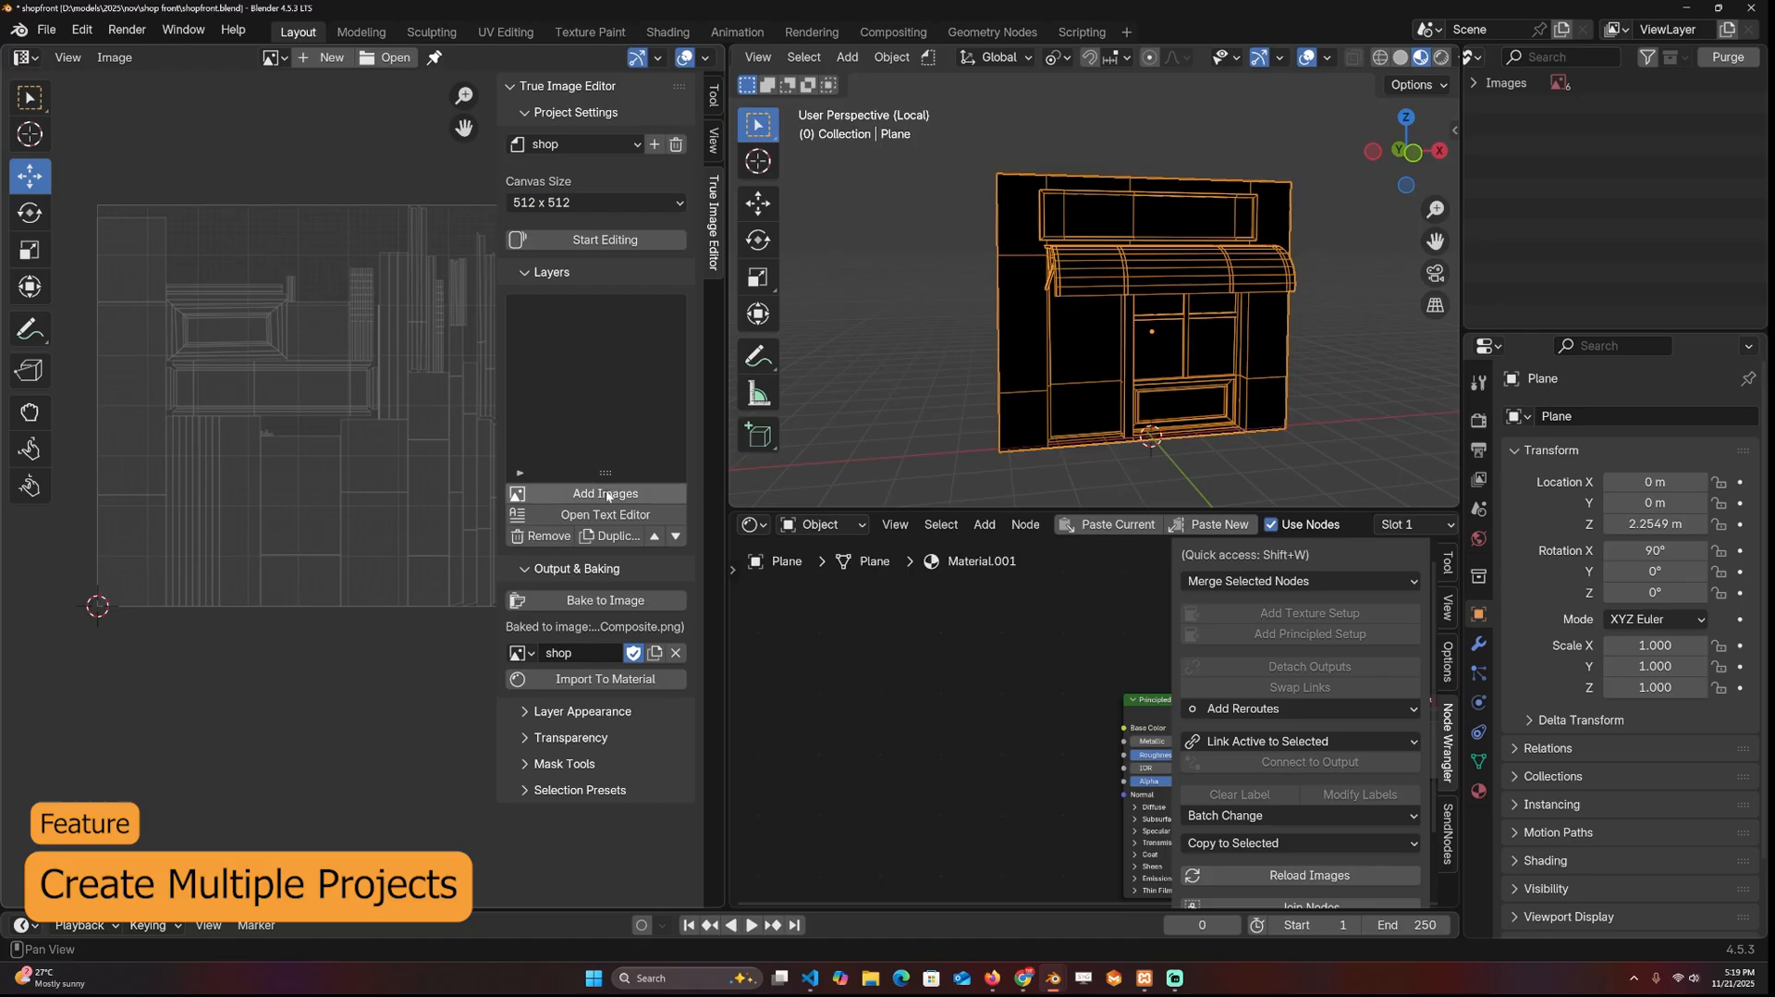
pyautogui.scroll(5, 1073, 223)
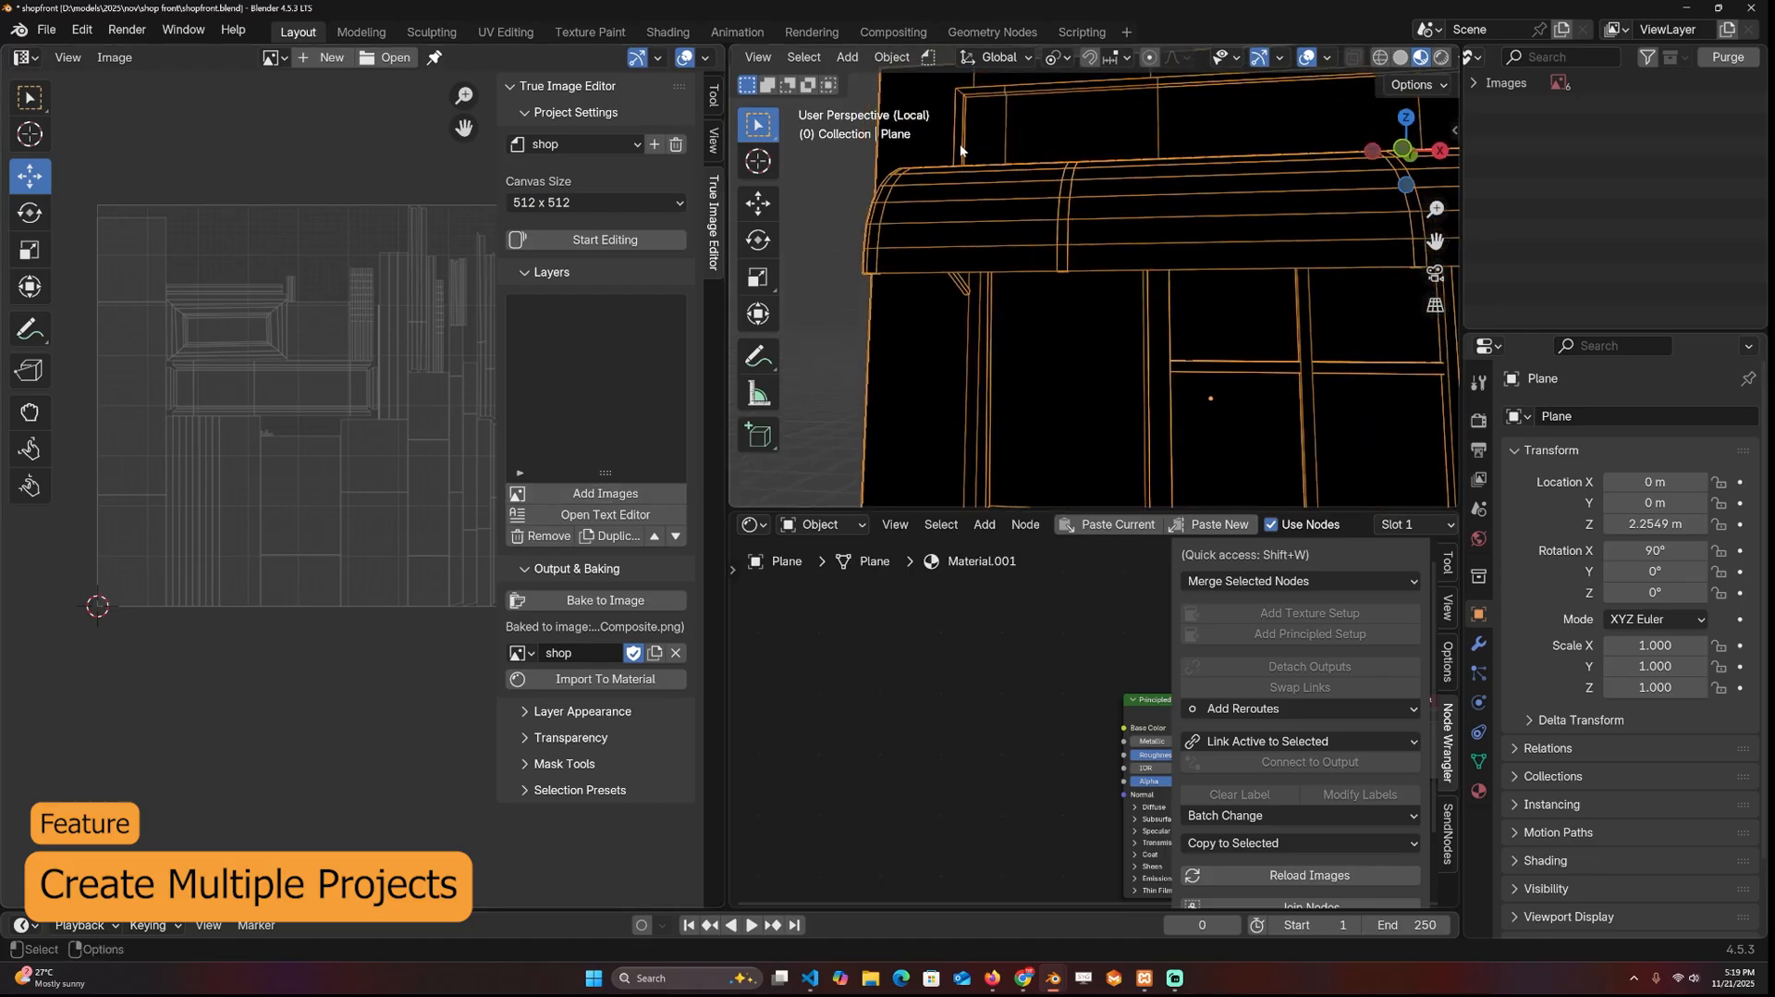
pyautogui.scroll(-2, 959, 143)
# Step: Frame the nodes, hide the sidebar, and rename the plane's material to shop
pyautogui.press('Home')
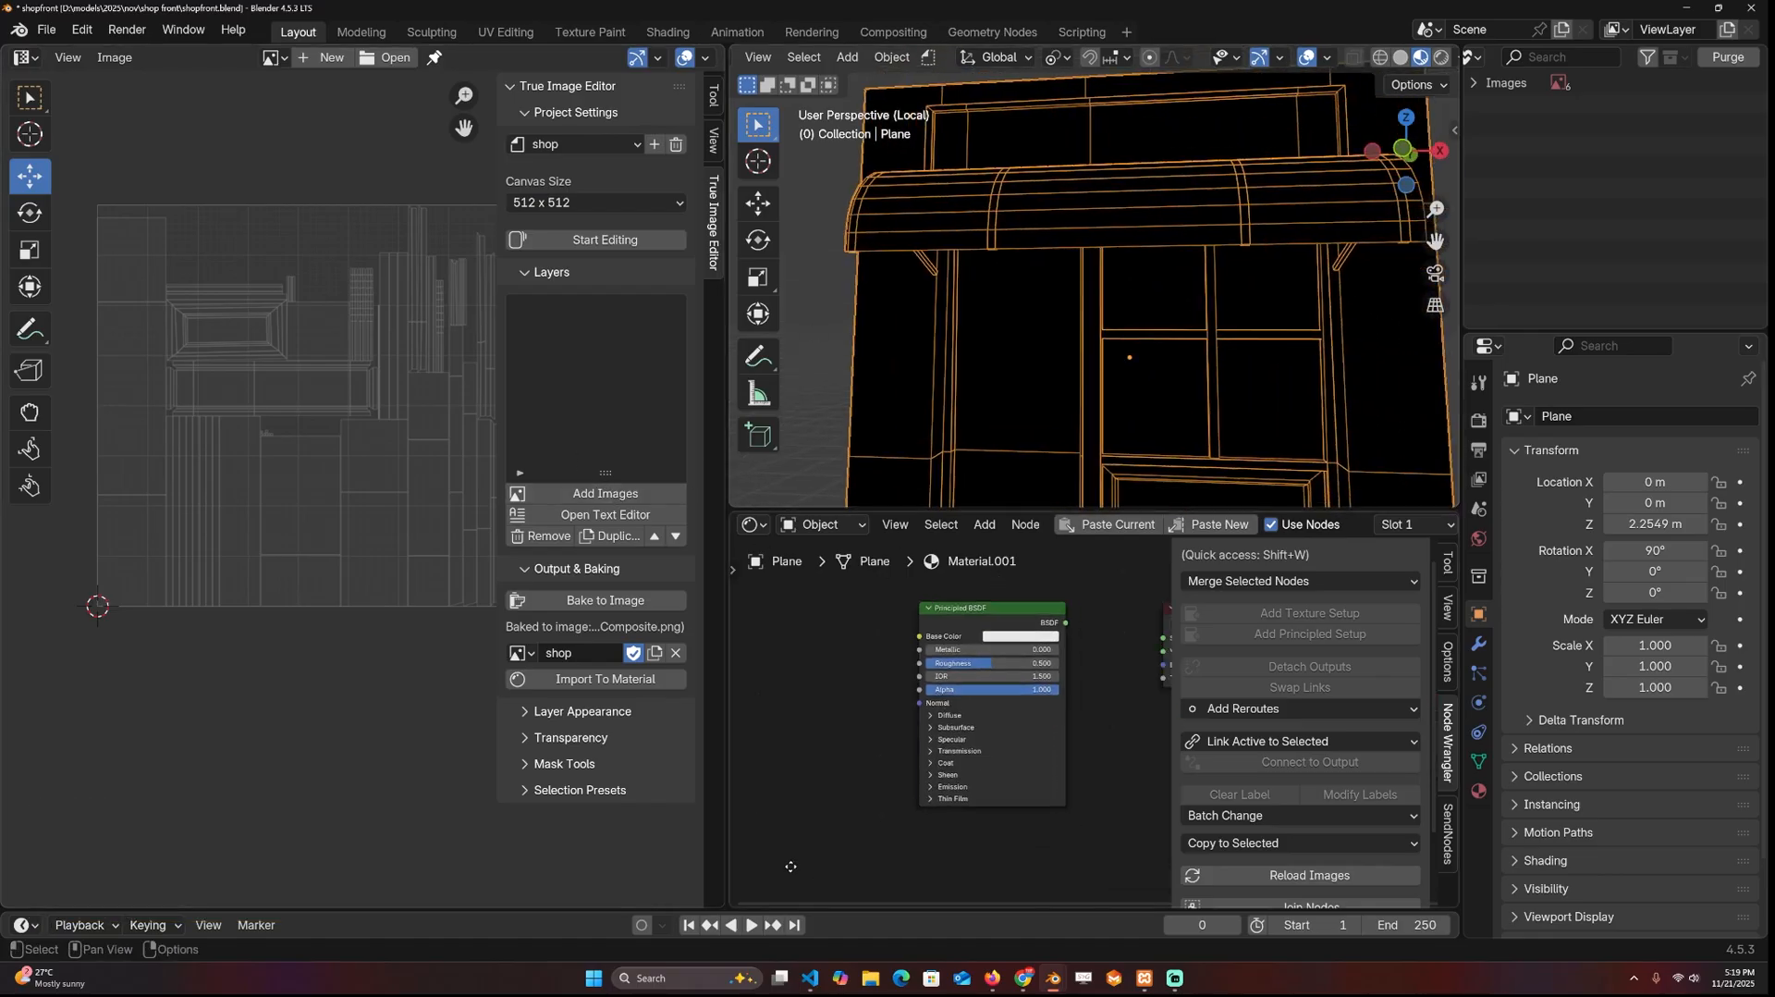
pyautogui.scroll(-5, 1361, 525)
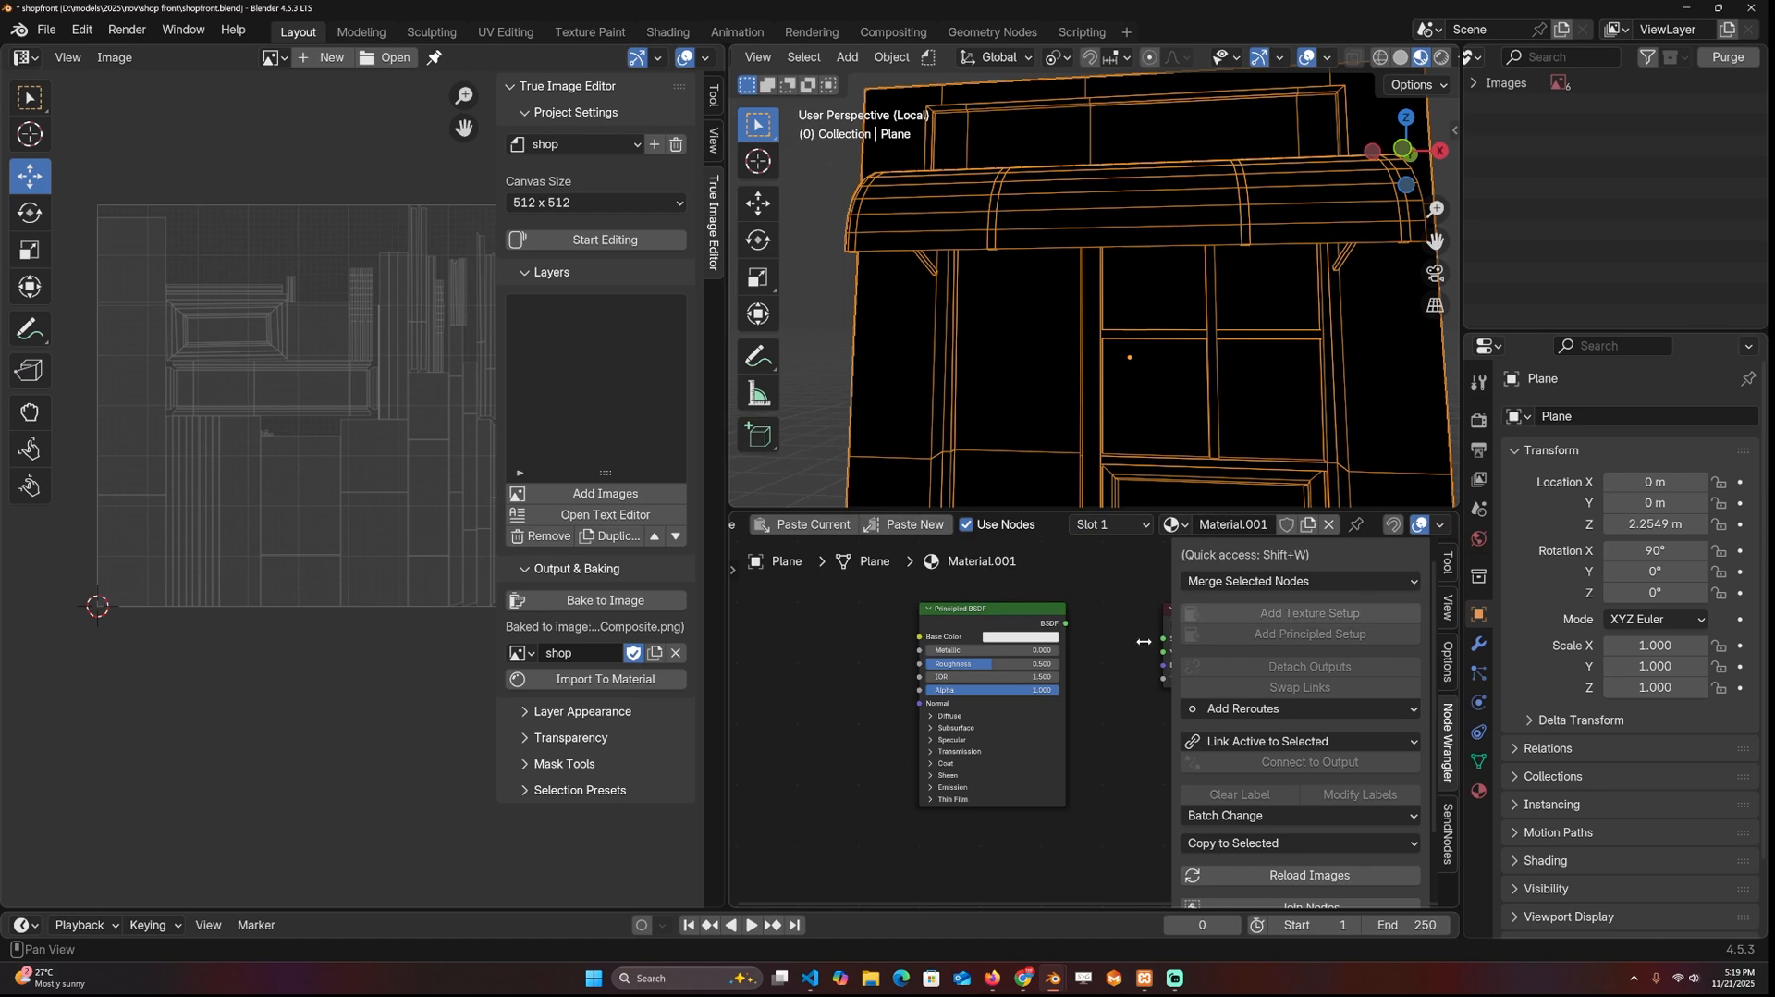
pyautogui.press('n')
pyautogui.click(1250, 532)
pyautogui.write('shop')
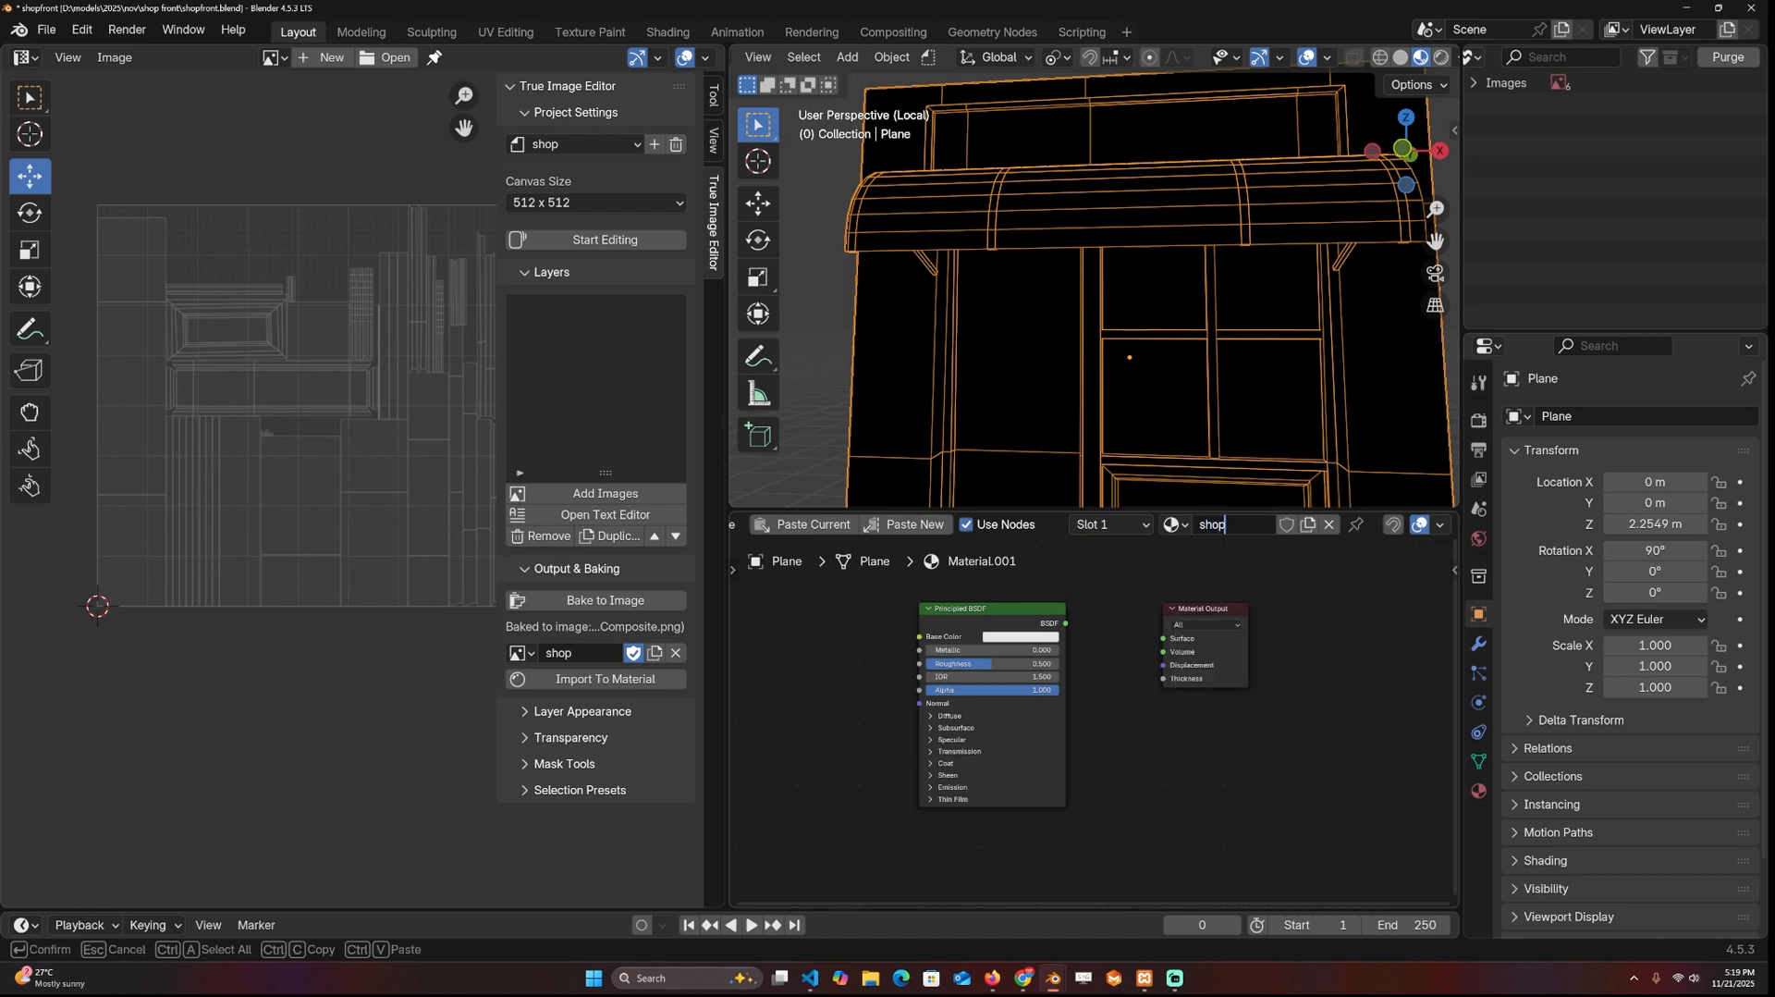
pyautogui.press('Return')
pyautogui.scroll(-4, 1093, 285)
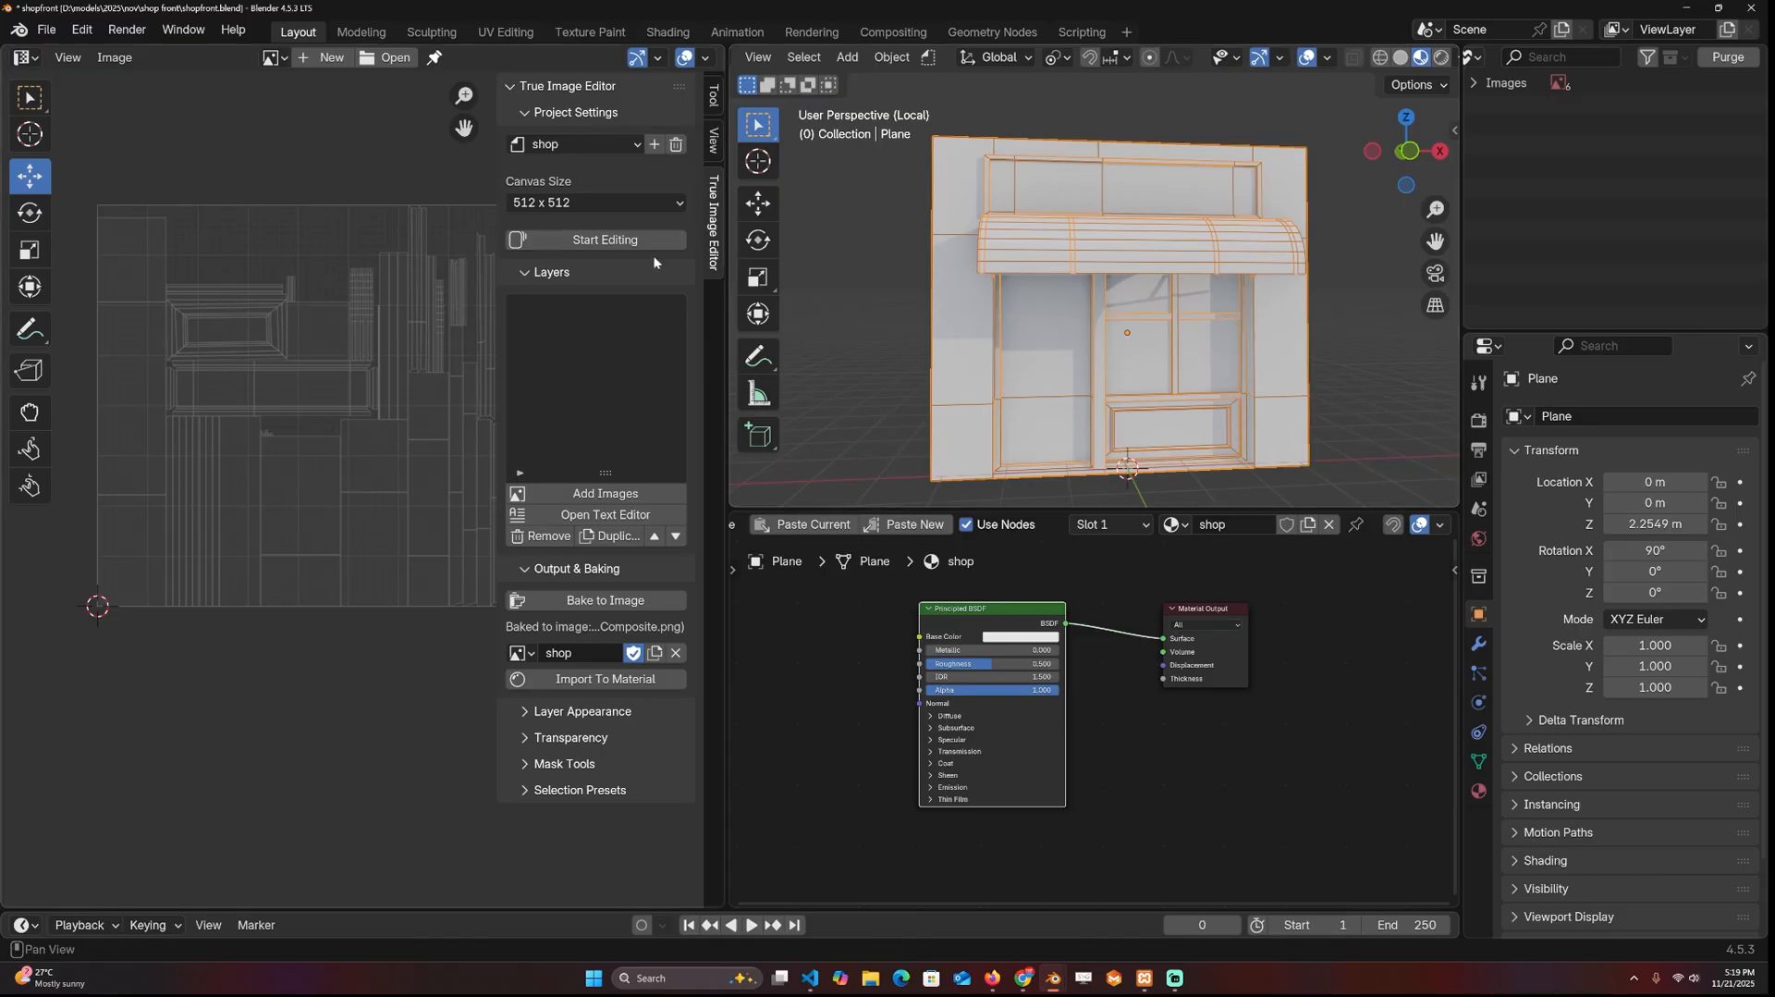
# Step: Add bricks_red_hue_texture from the brick textures folder as a new image layer
pyautogui.click(624, 491)
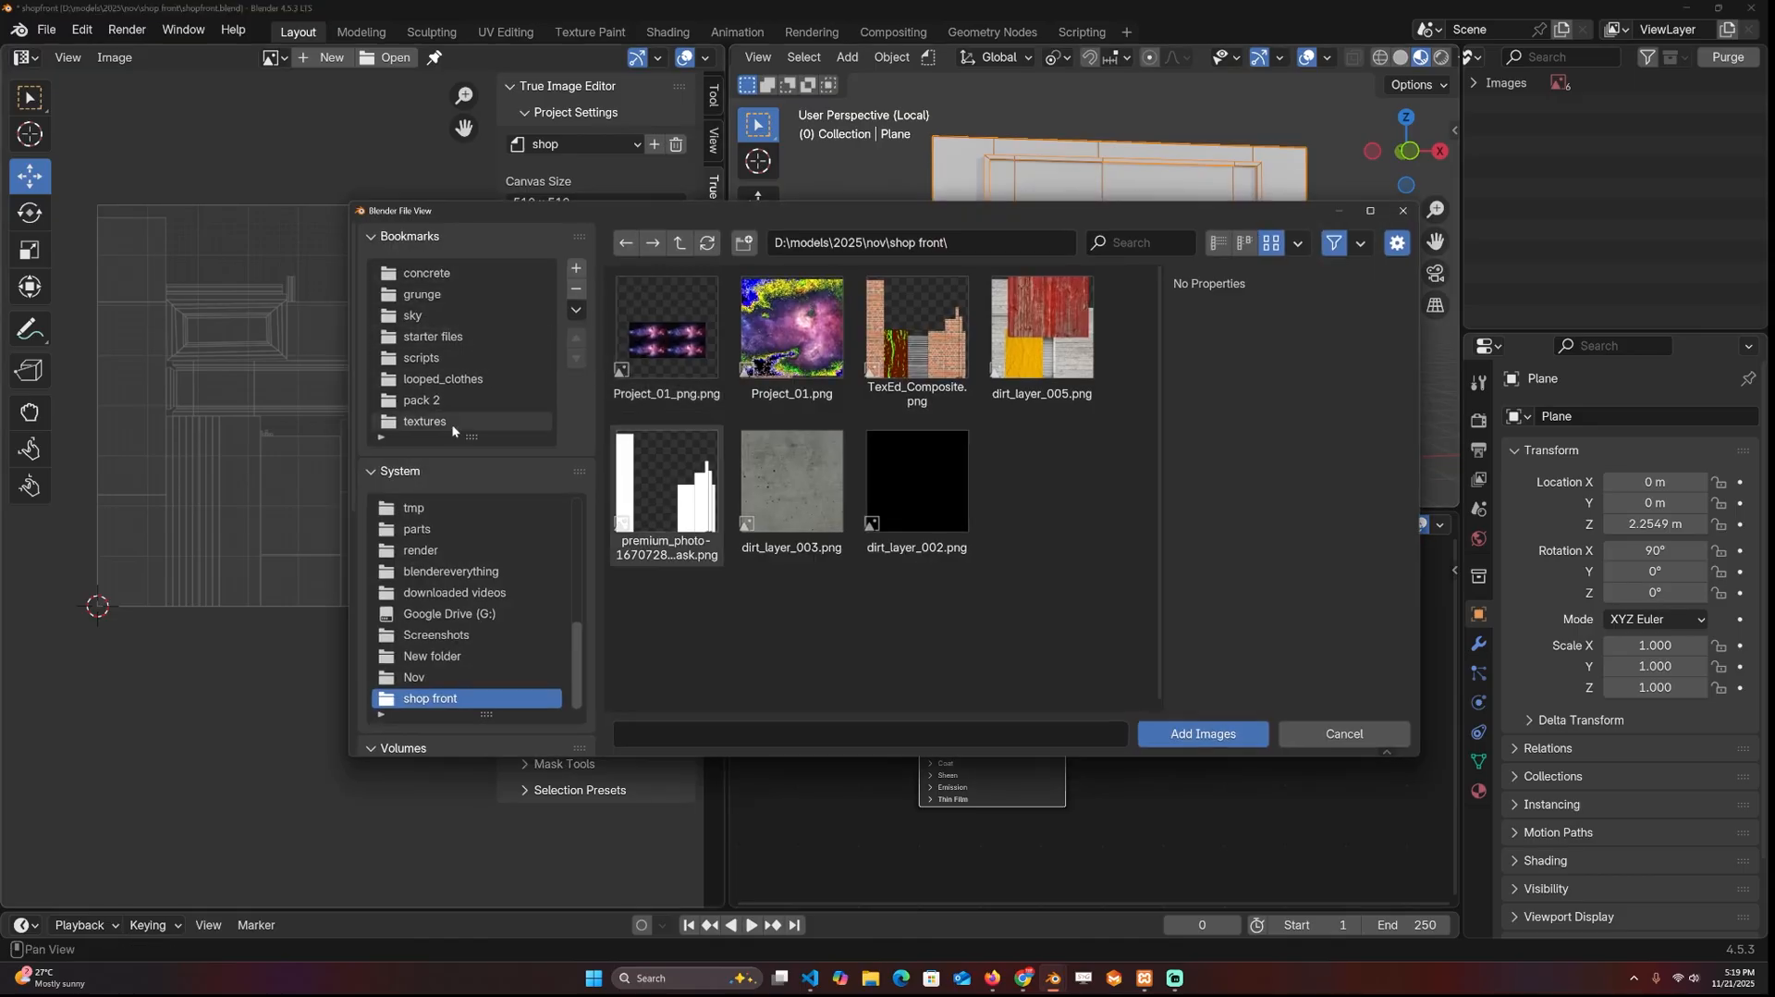
pyautogui.click(446, 294)
pyautogui.click(679, 241)
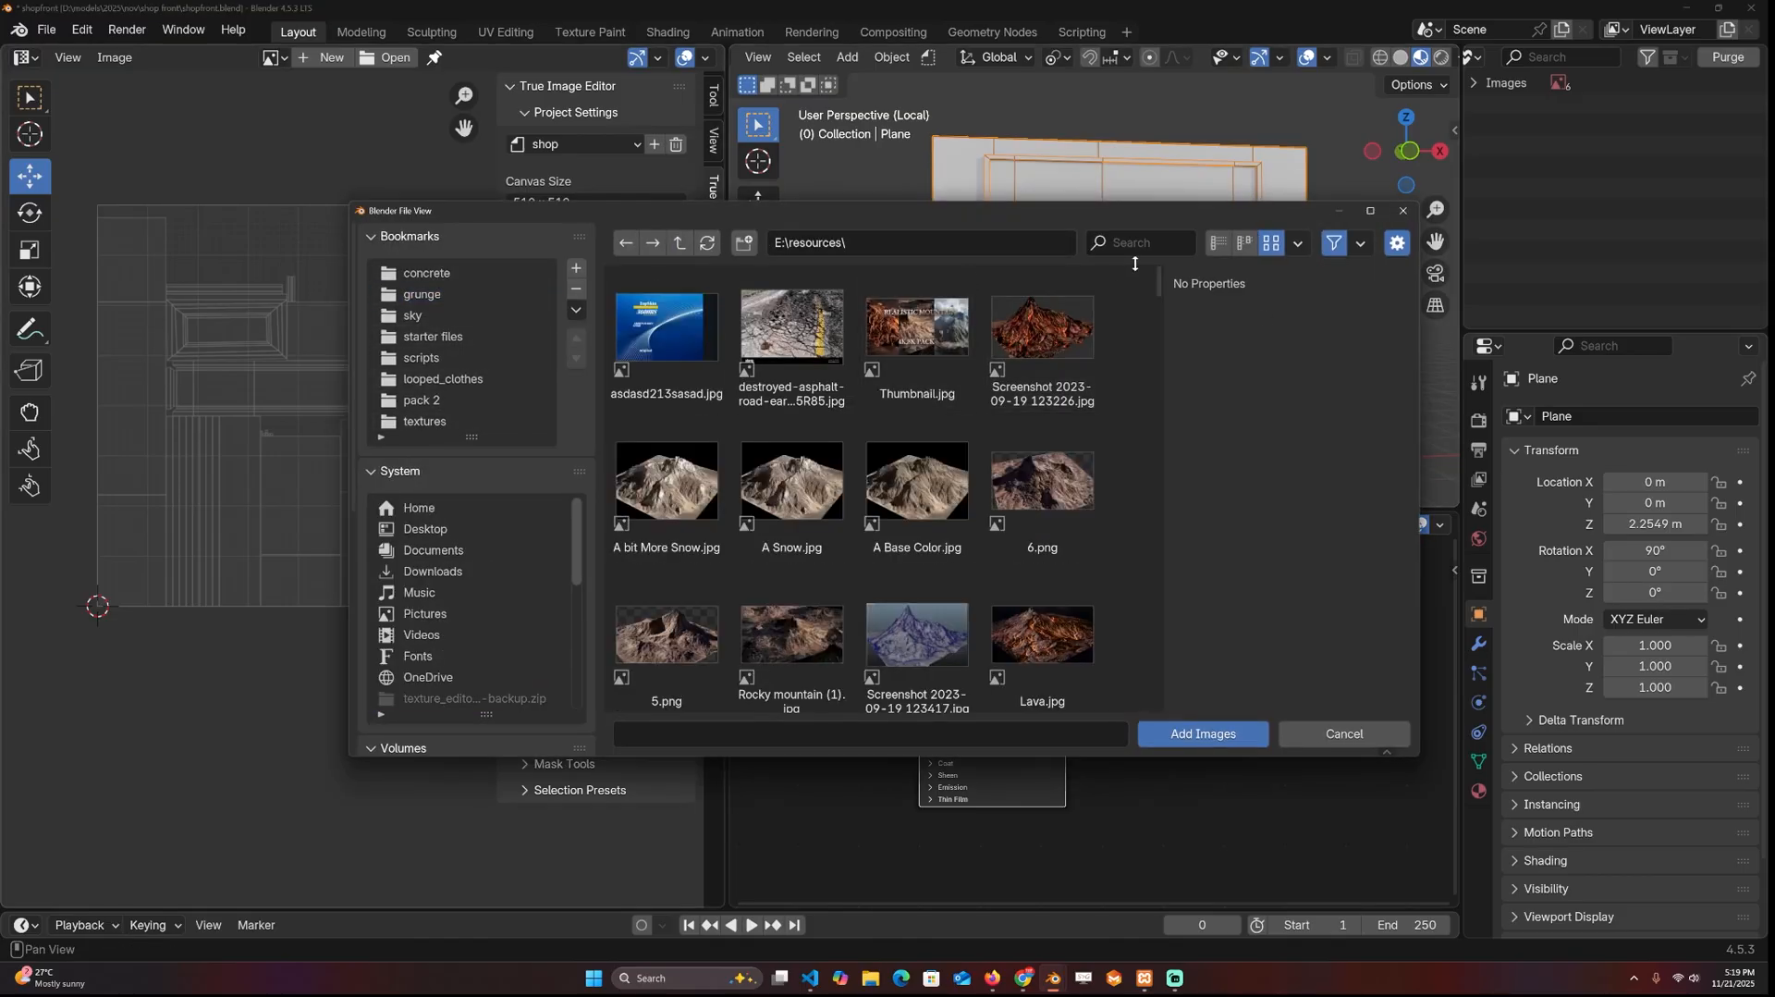
pyautogui.click(625, 241)
pyautogui.click(625, 241)
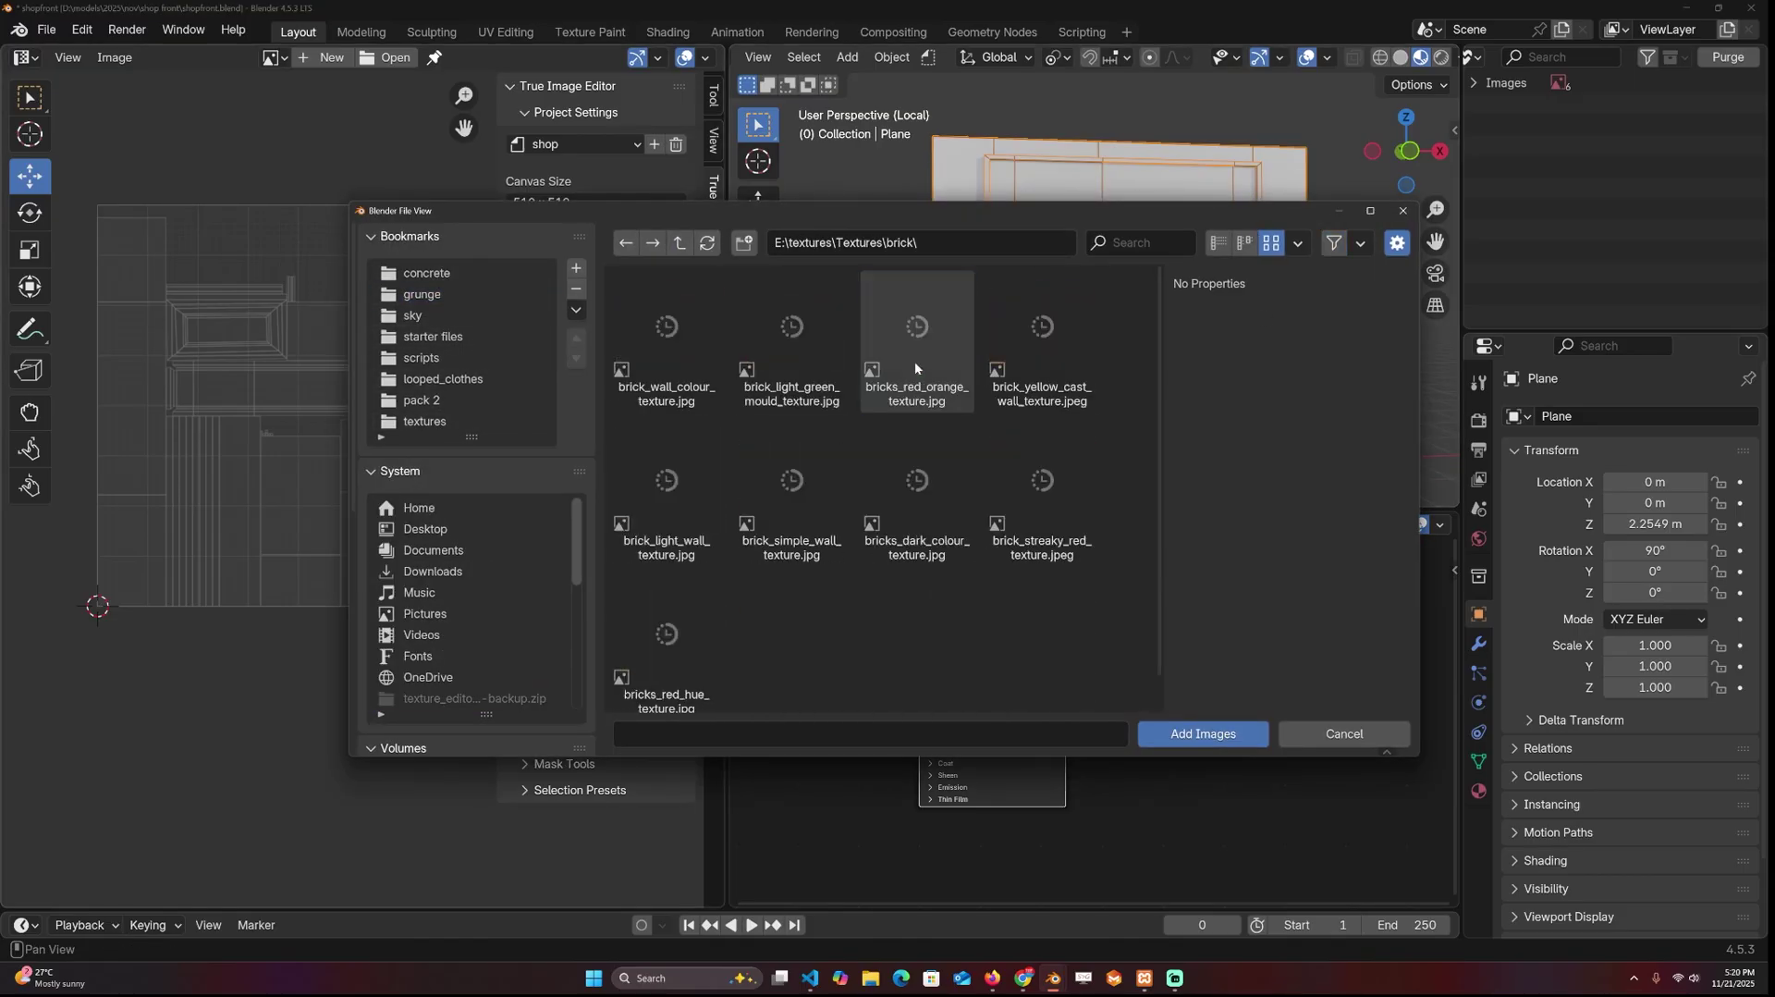
pyautogui.click(680, 624)
pyautogui.click(1196, 734)
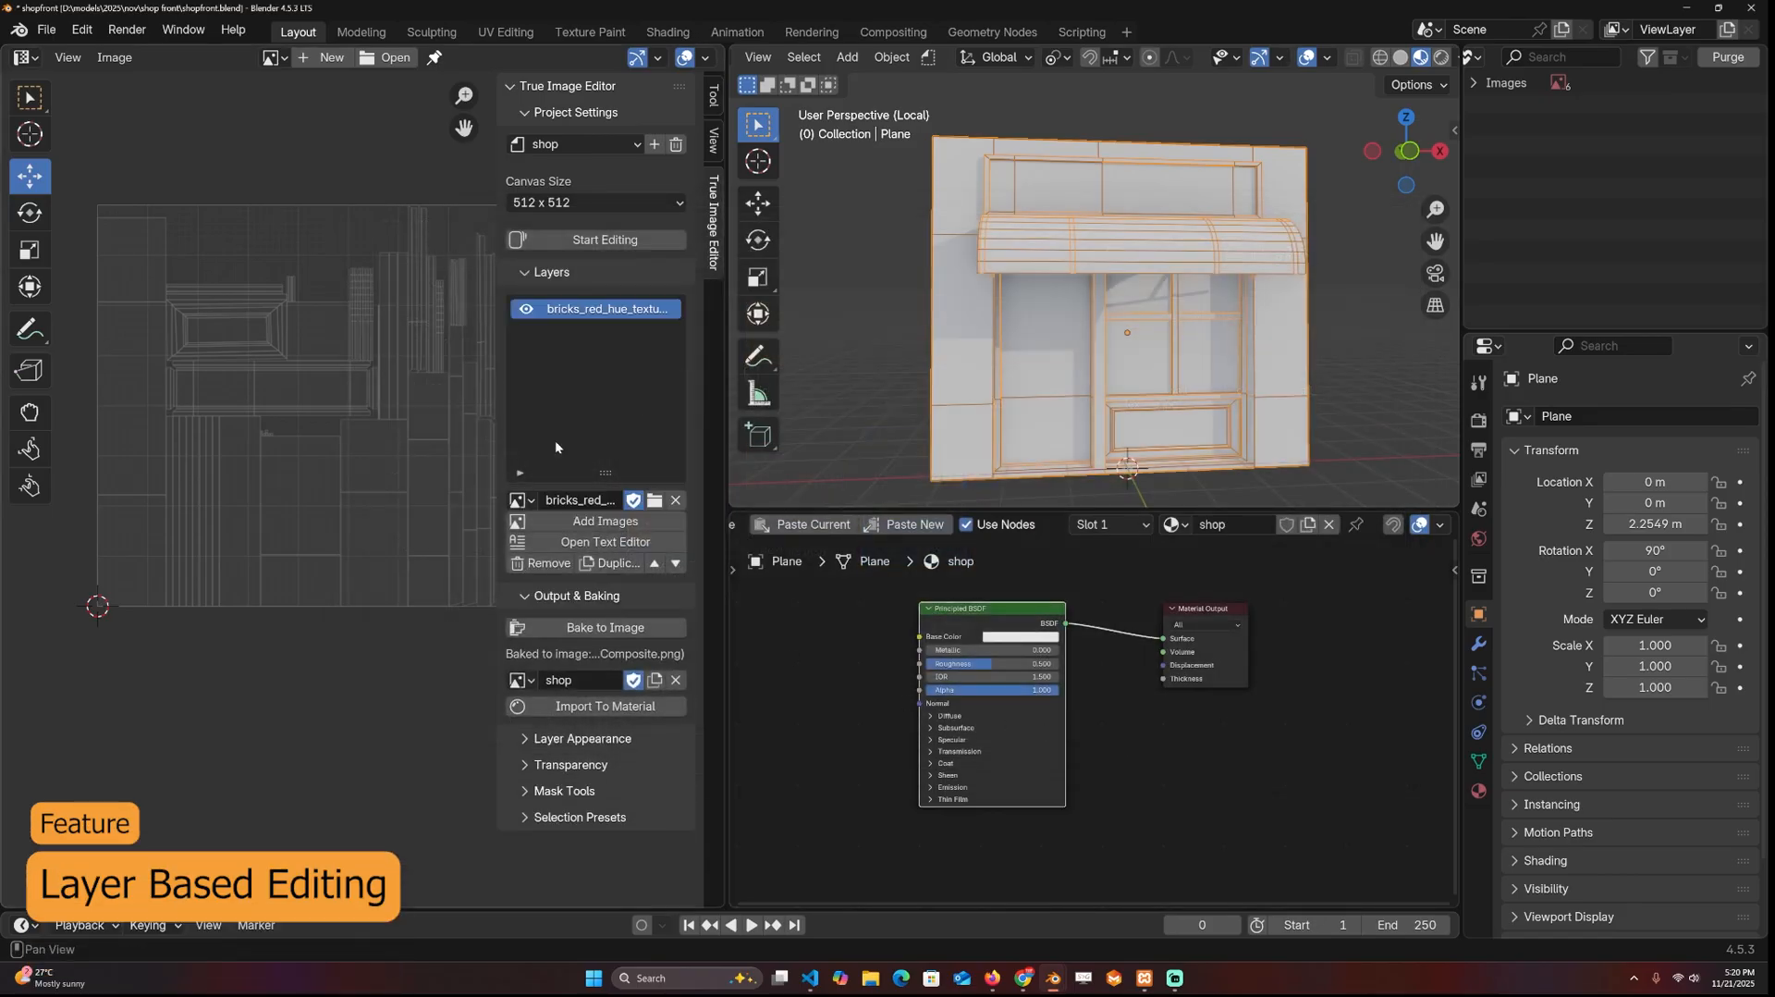
# Step: Start editing, nudge the brick layer into place on the canvas, and stop editing
pyautogui.click(597, 241)
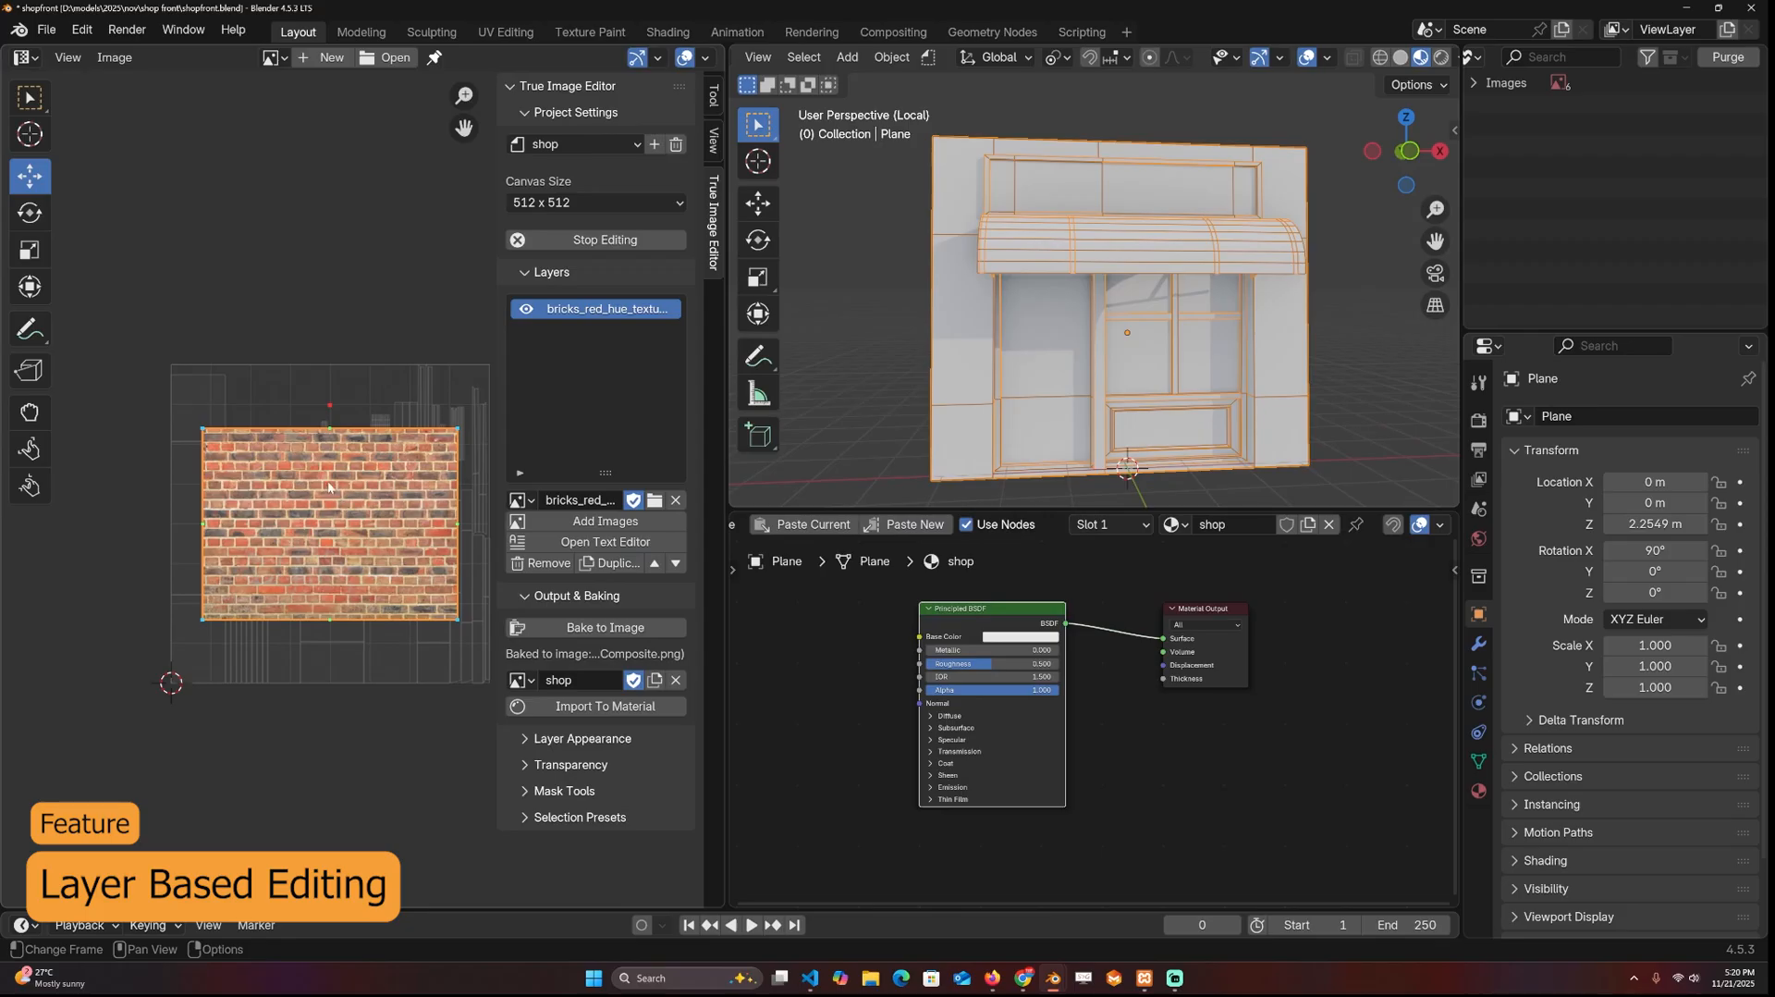
pyautogui.moveTo(329, 487); pyautogui.dragTo(337, 495)
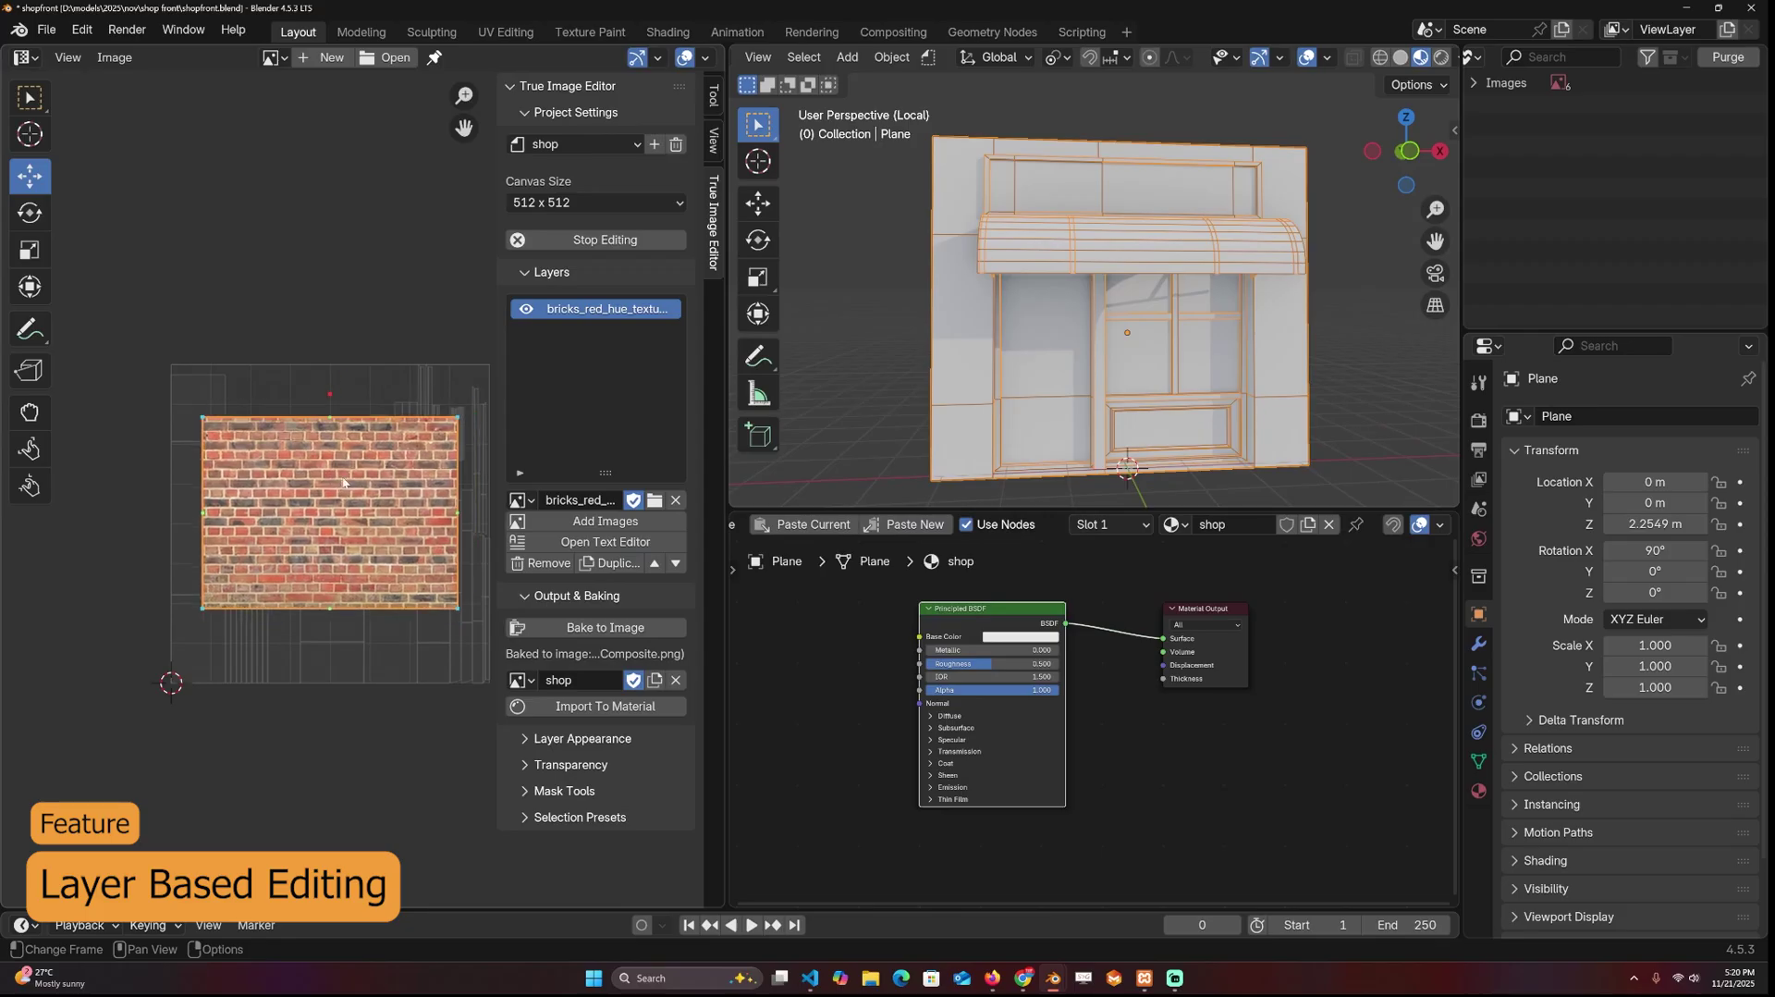
pyautogui.click(606, 240)
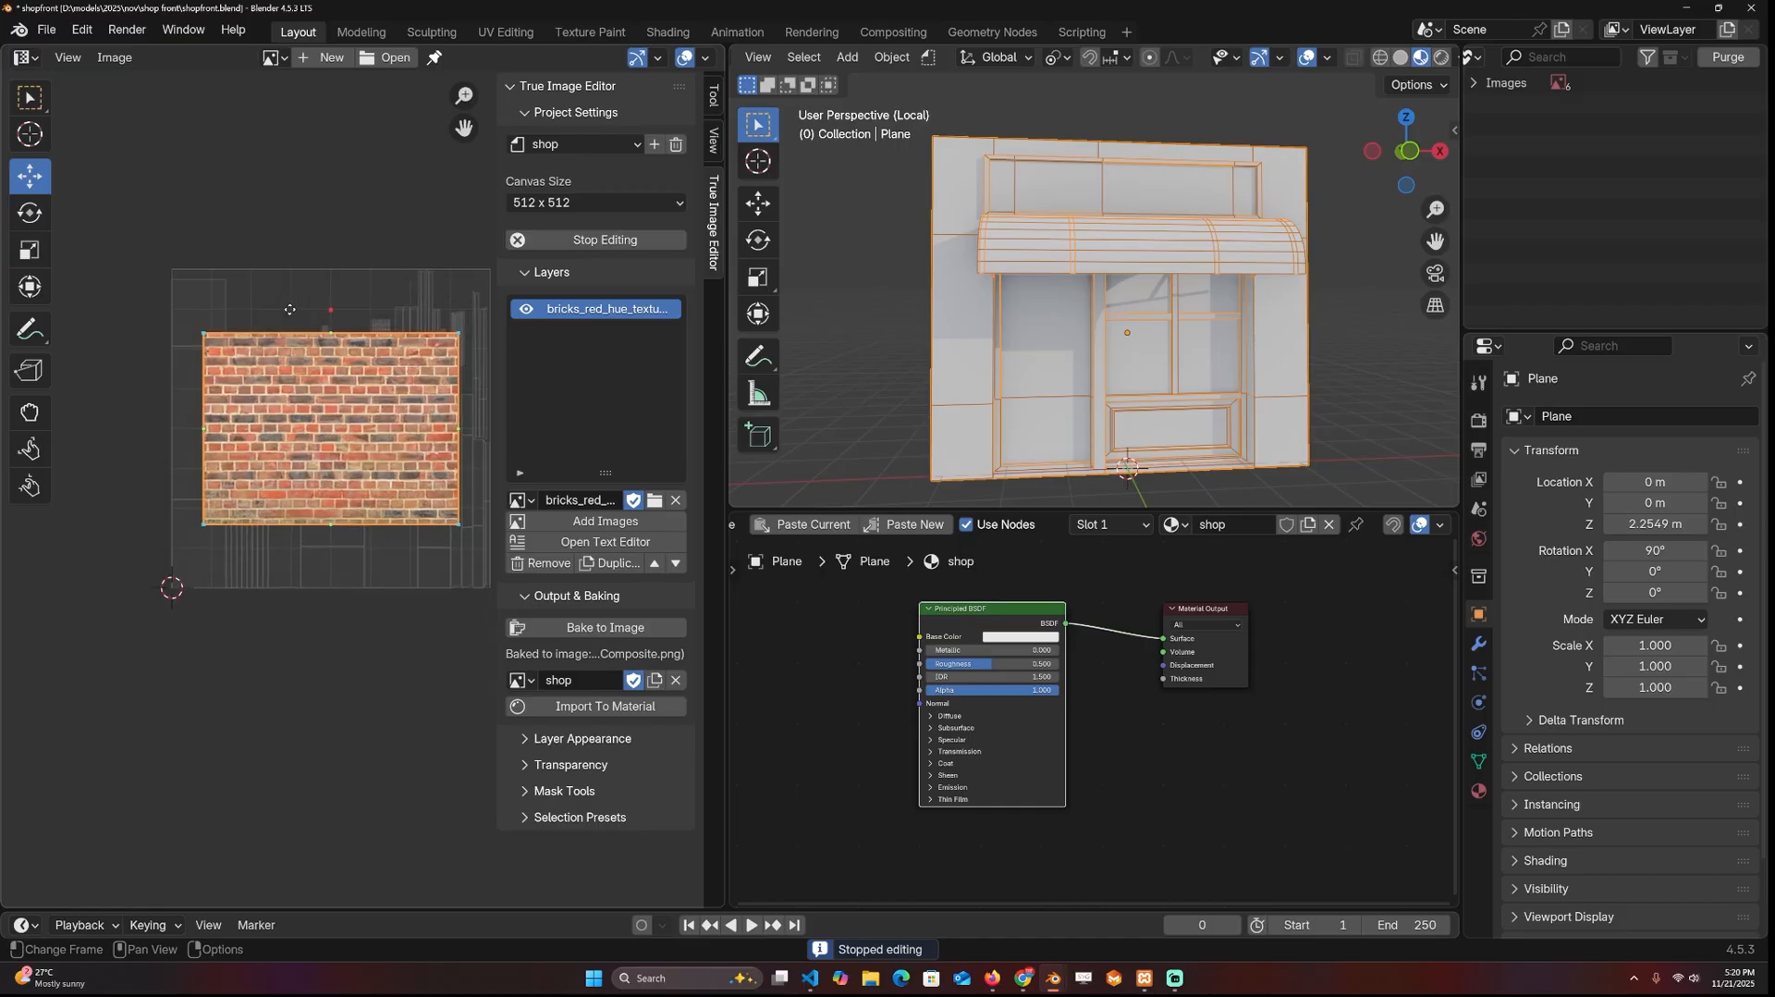
# Step: In Edit Mode select all 16 connected wall faces of the shopfront
pyautogui.moveTo(963, 204); pyautogui.dragTo(972, 268, button='middle')
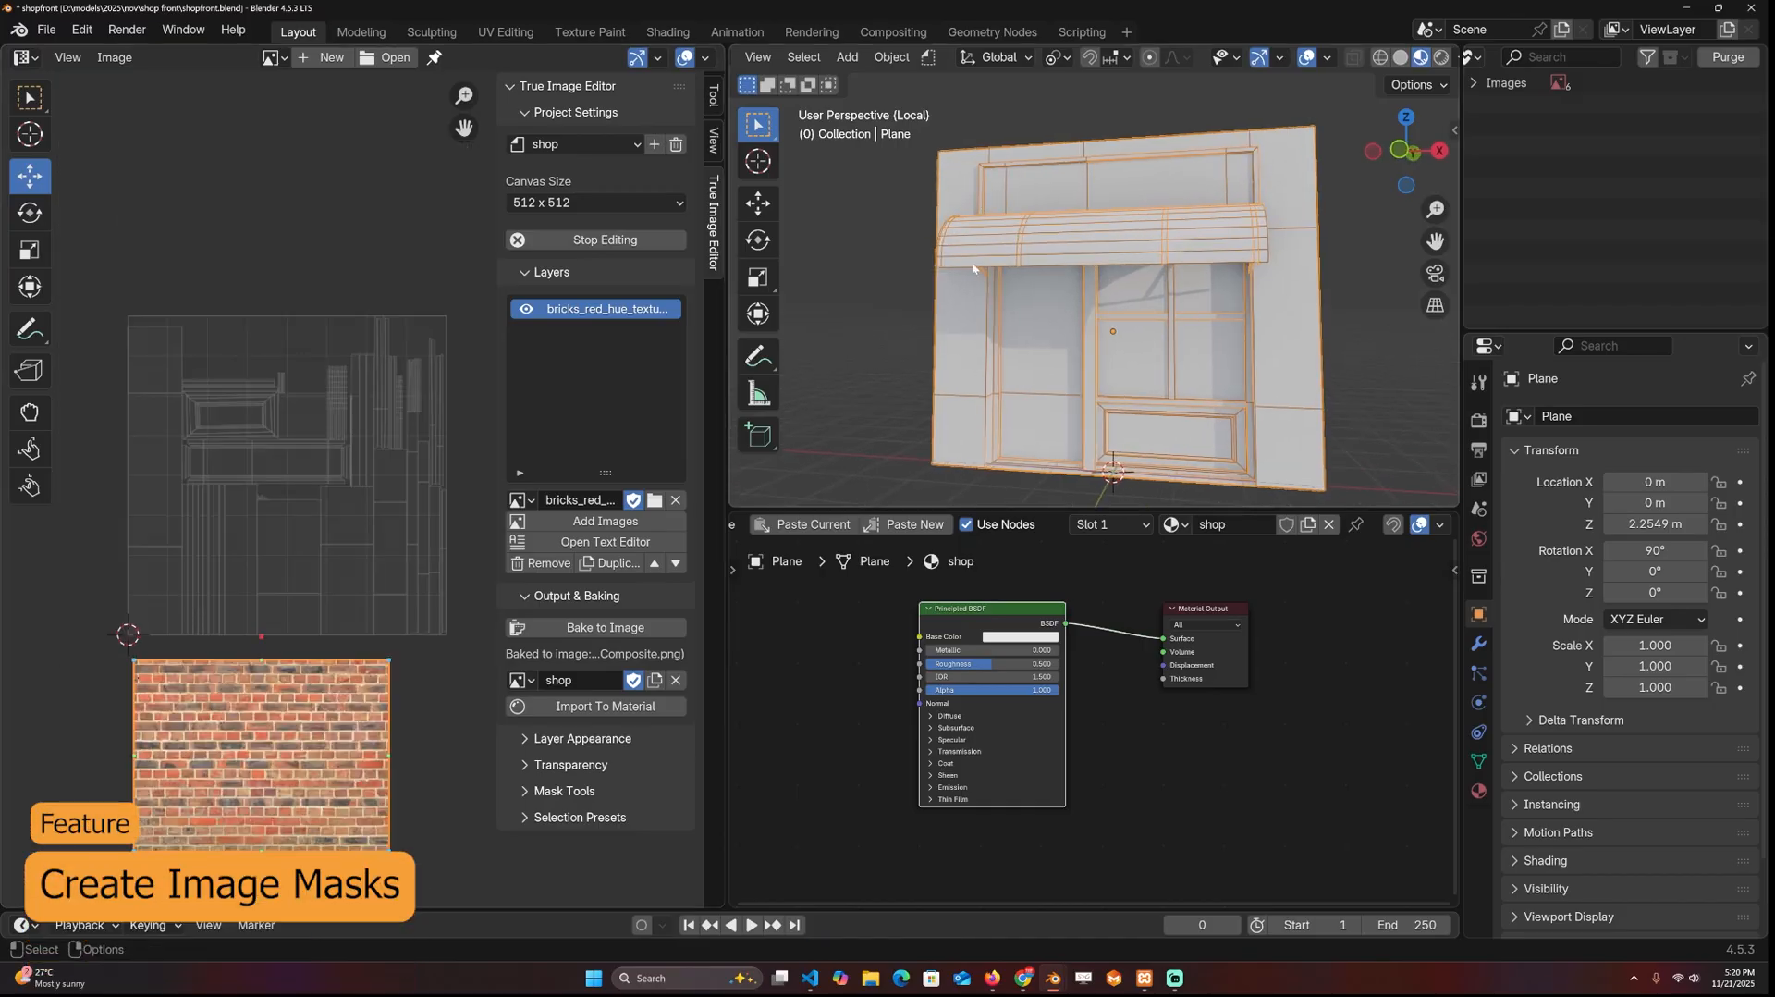
pyautogui.press('Tab')
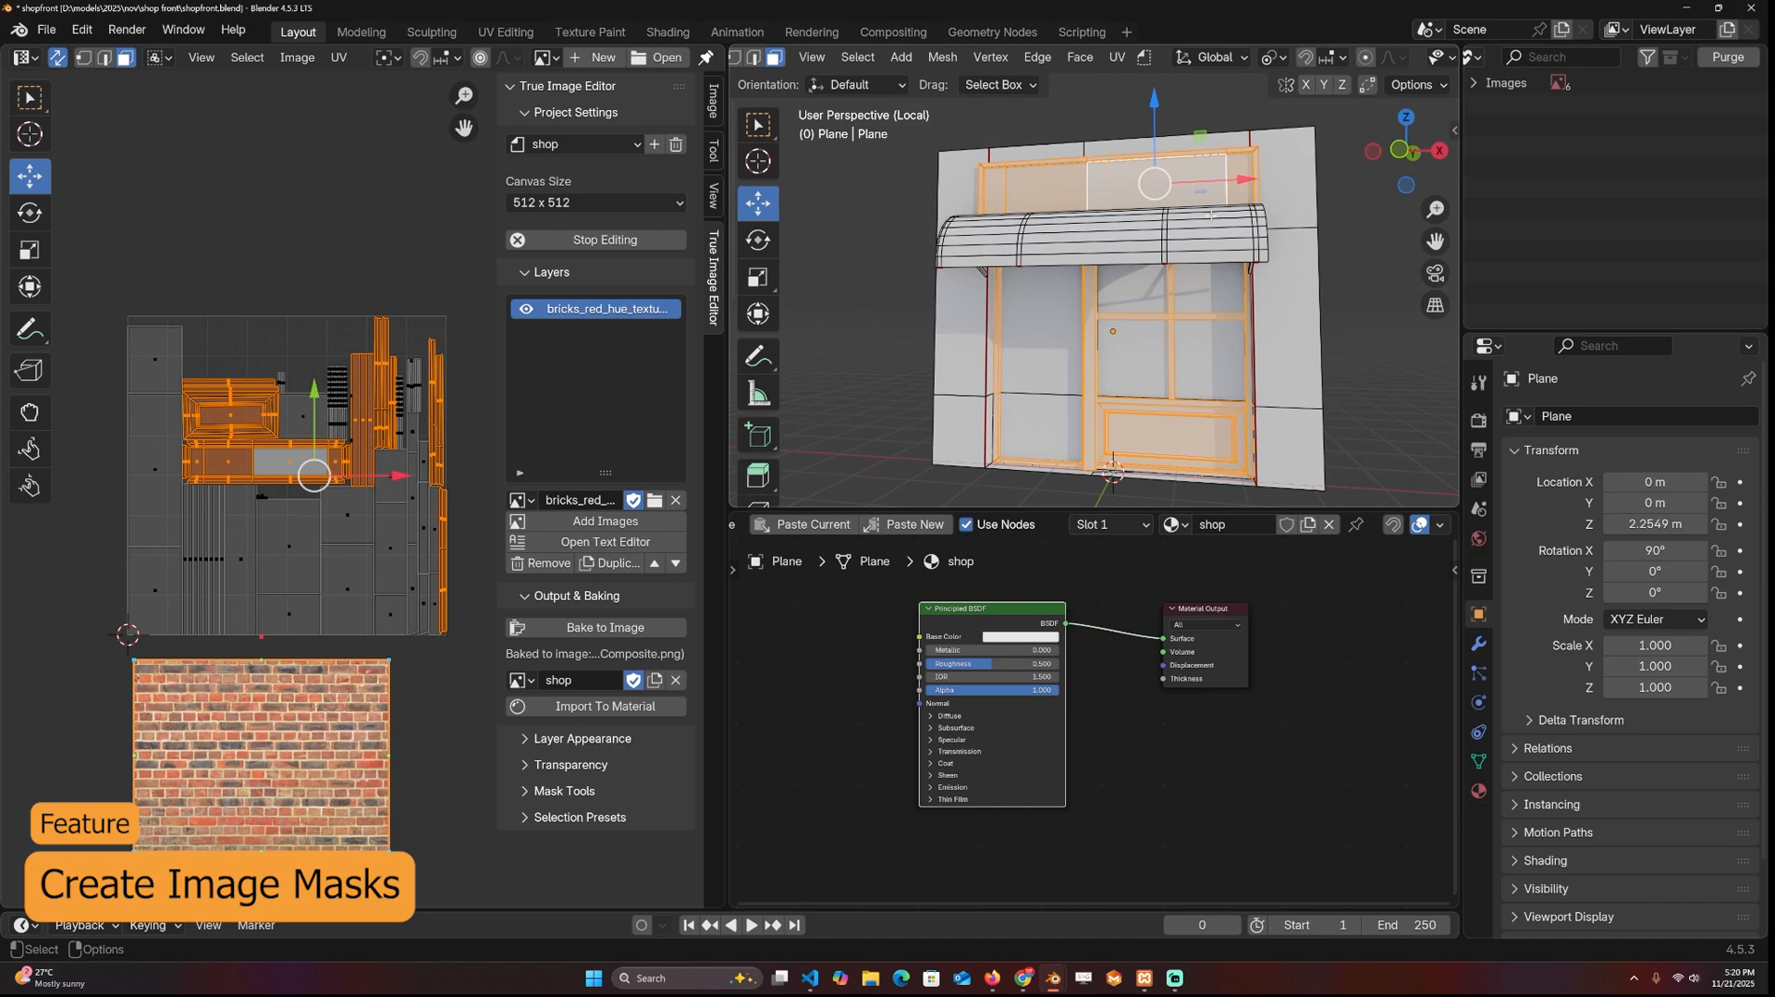
pyautogui.moveTo(1276, 226); pyautogui.dragTo(1103, 333, button='middle')
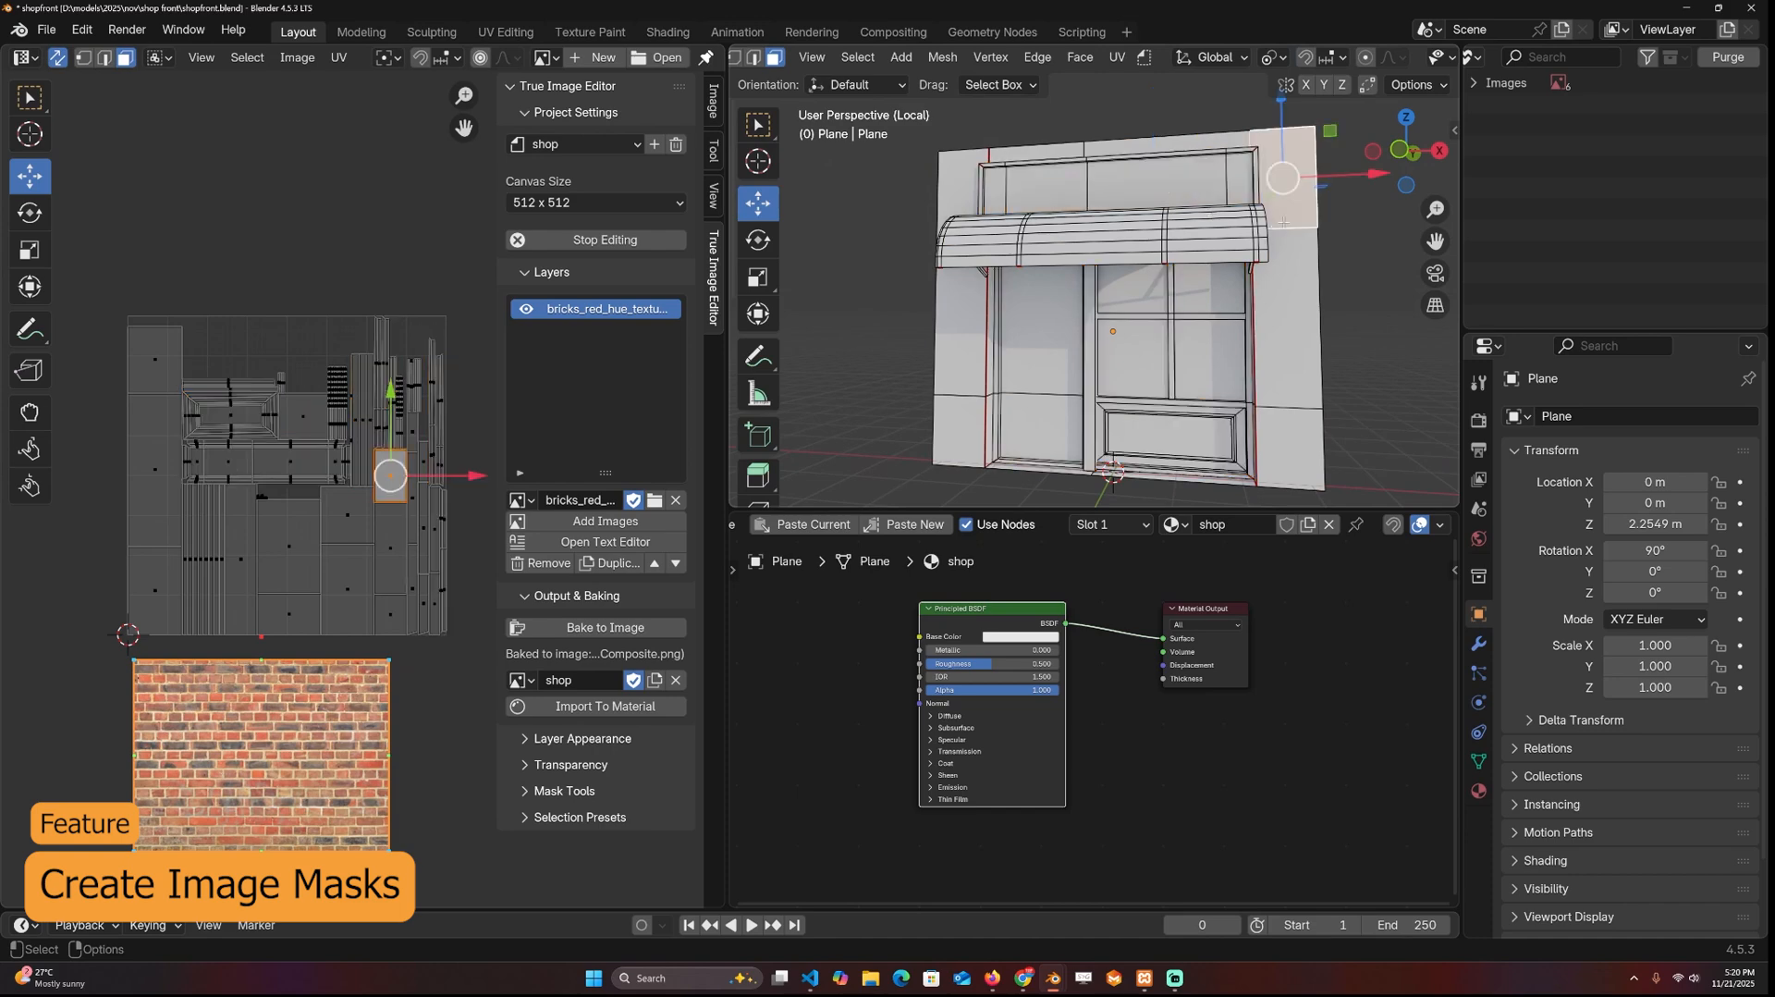
pyautogui.click(1104, 332)
pyautogui.hotkey('ctrl', 'l')
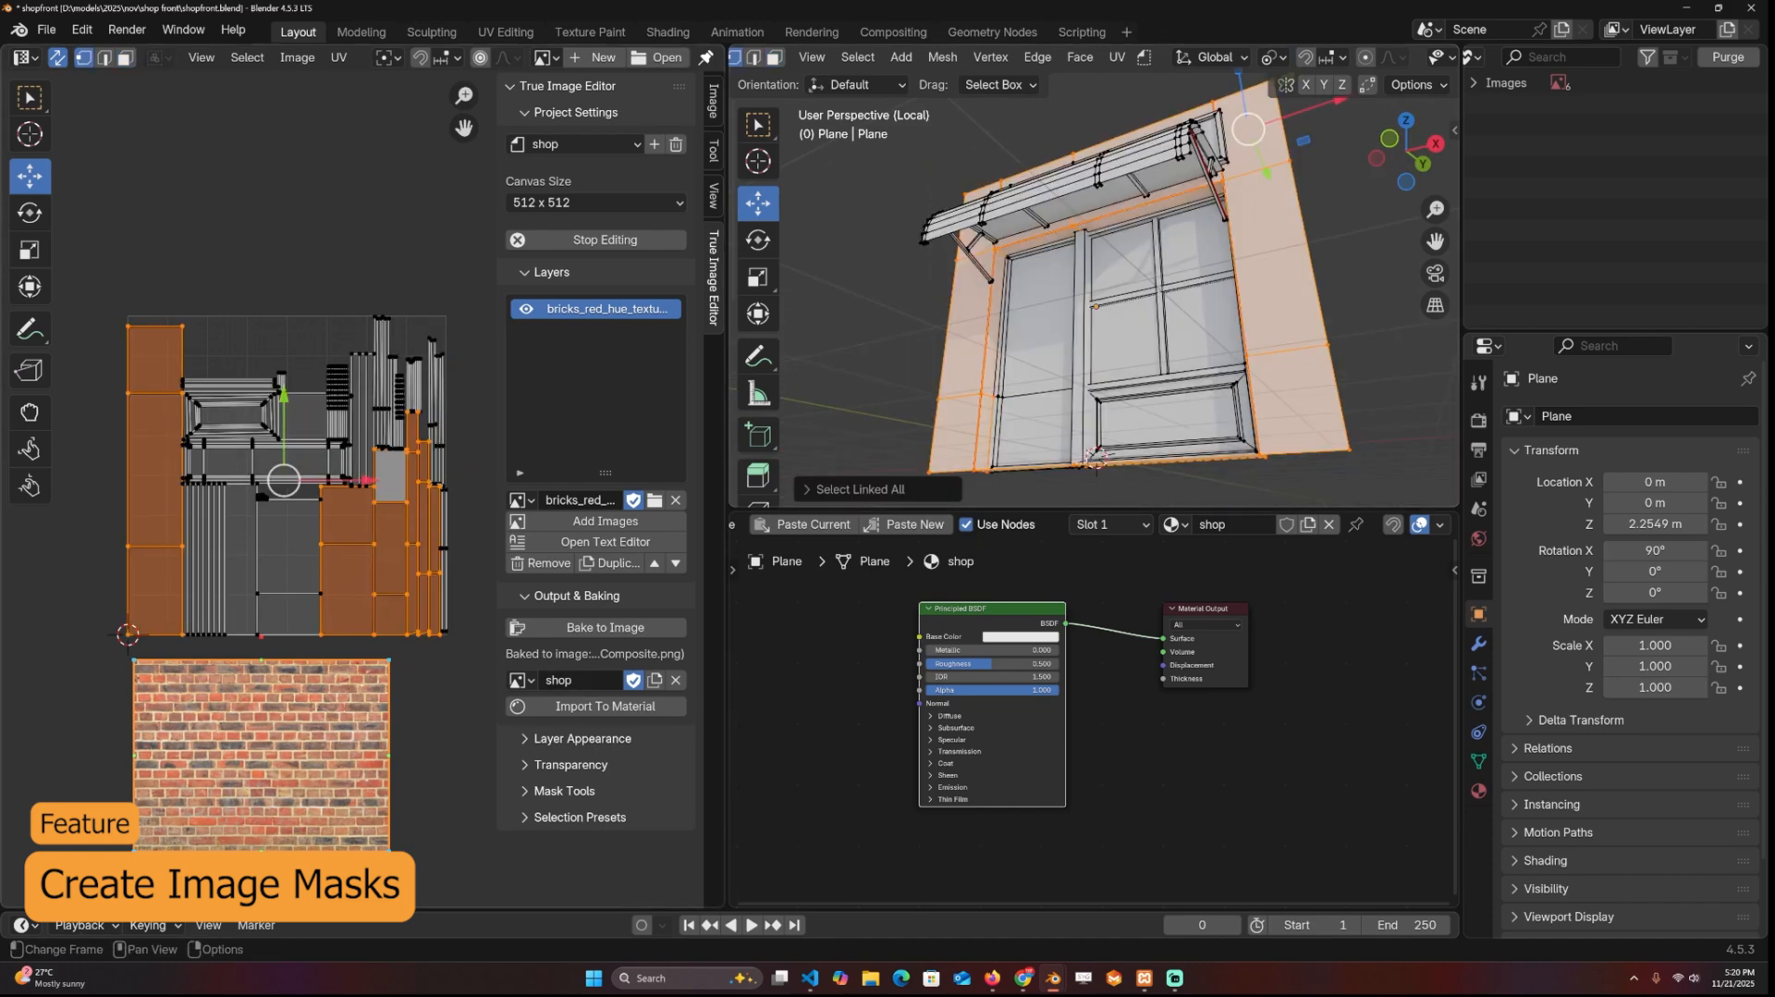
# Step: Store the selection as a preset named wall and verify it by reselecting the faces
pyautogui.click(584, 819)
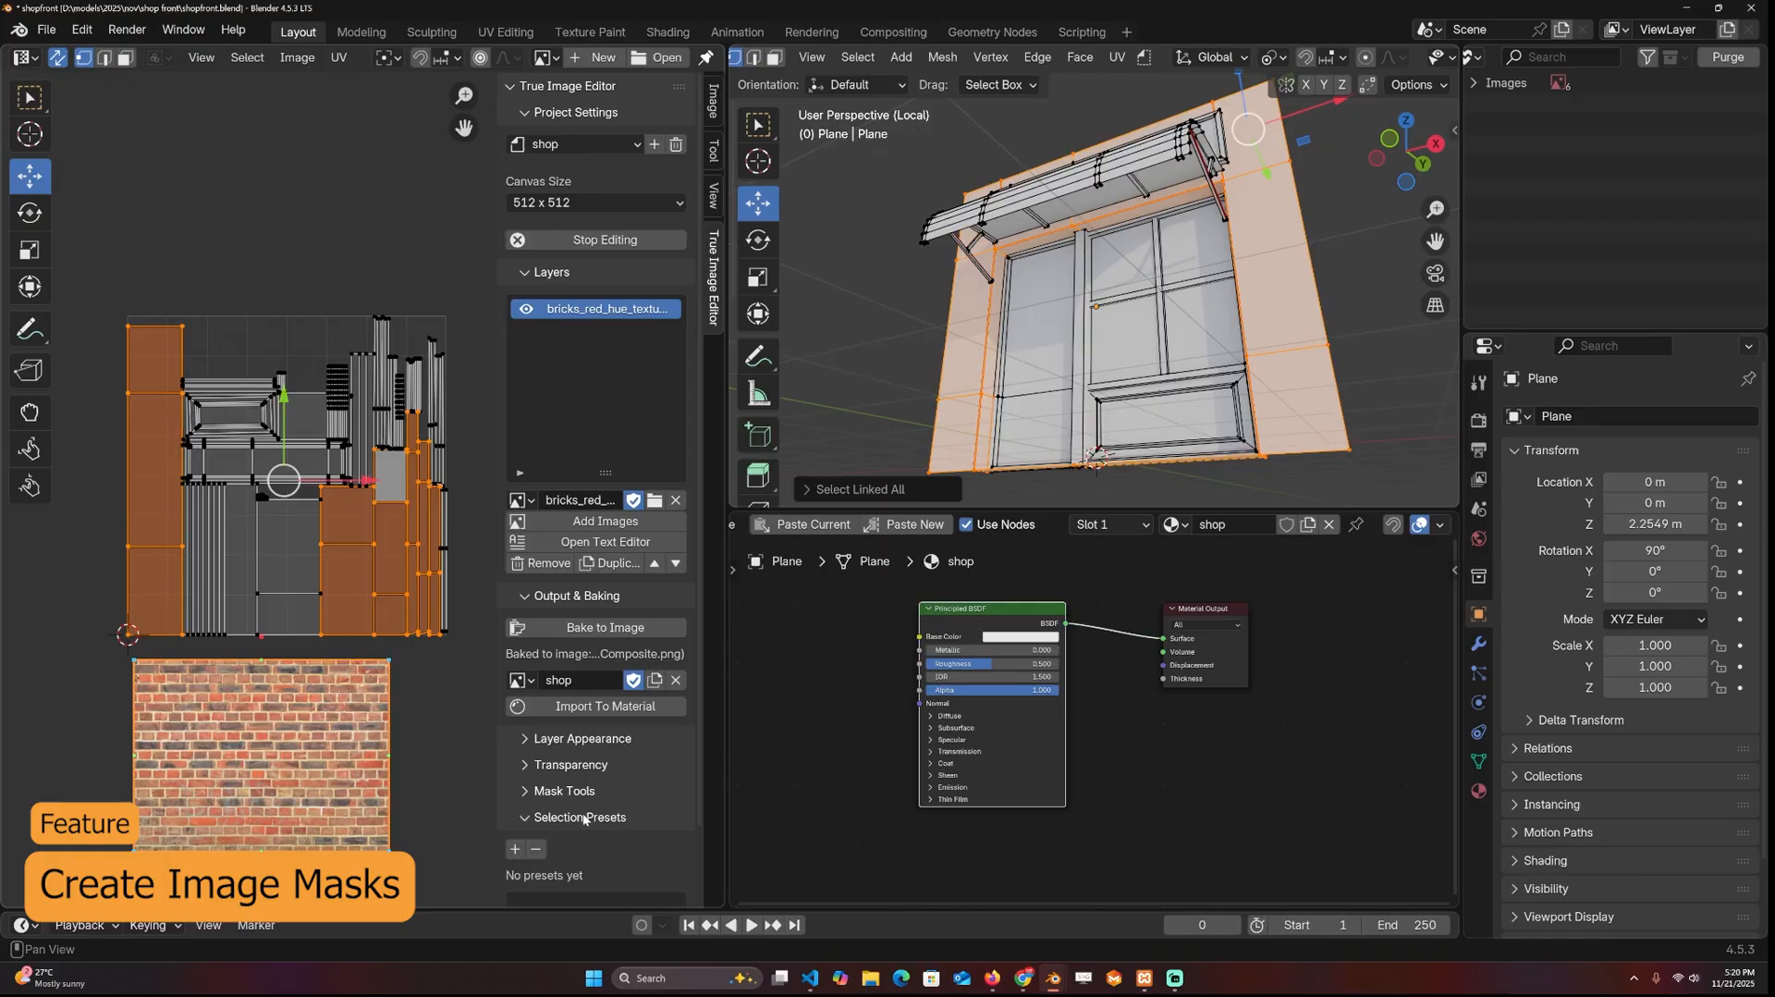
pyautogui.scroll(-2, 597, 837)
pyautogui.click(519, 773)
pyautogui.write('wa')
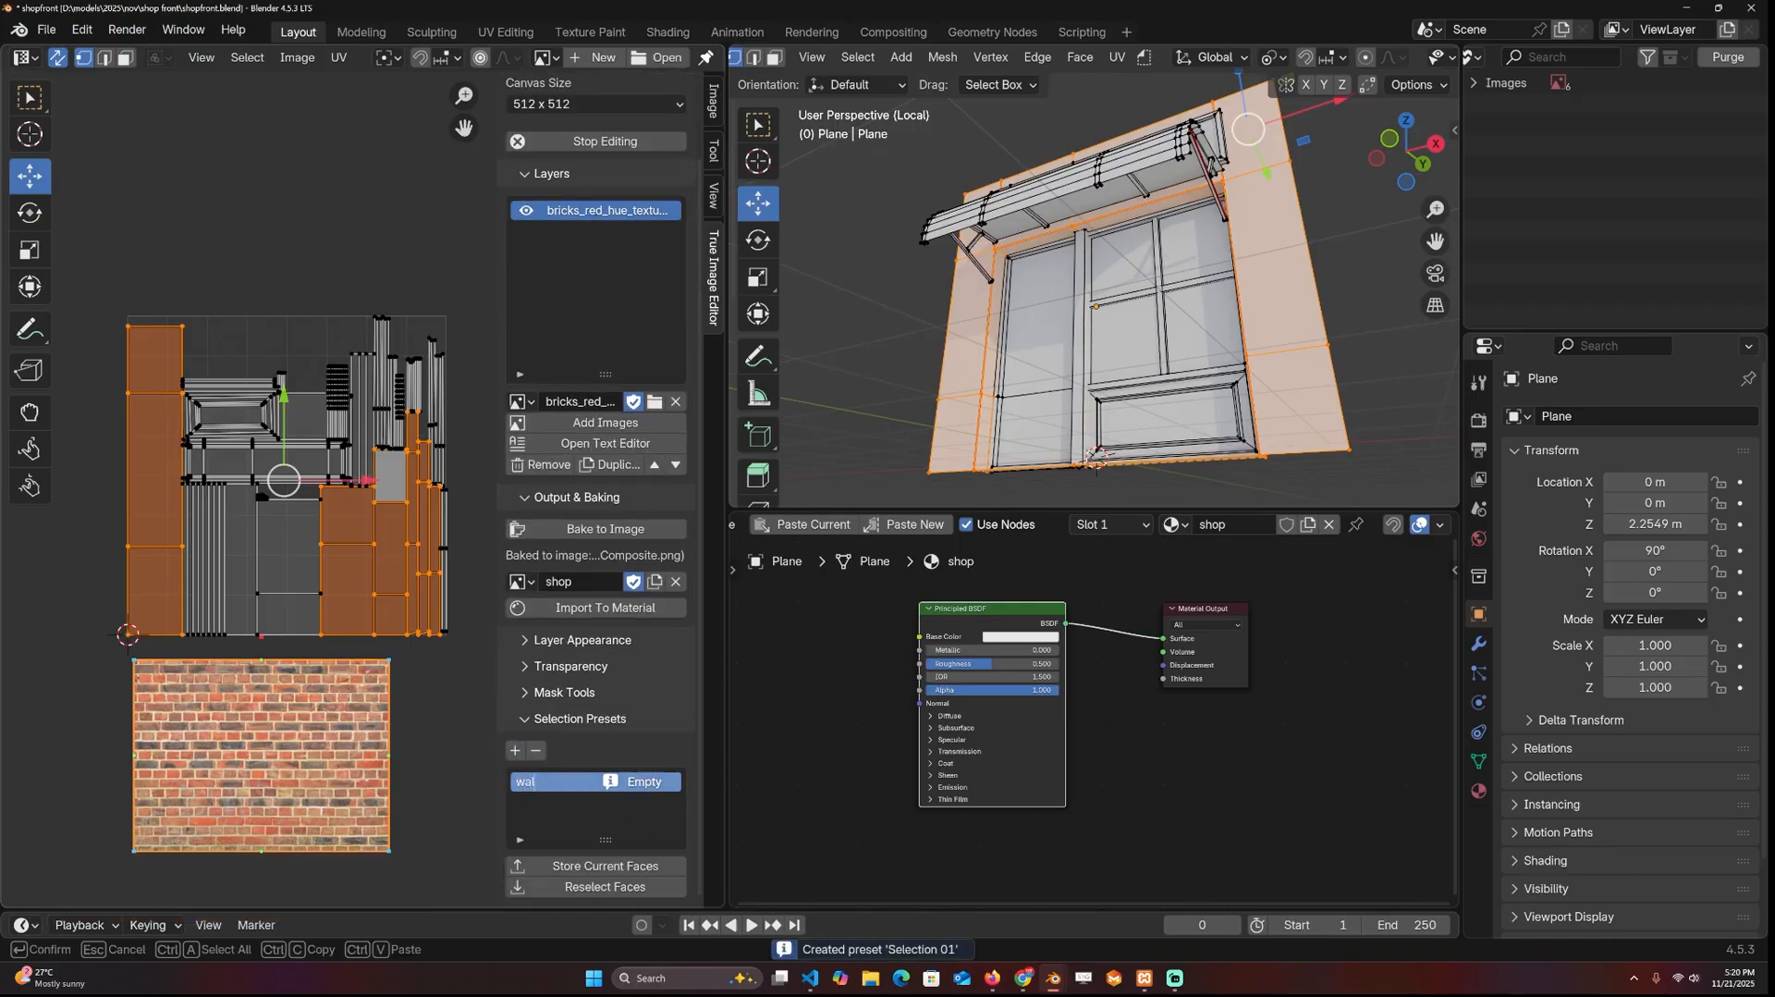
pyautogui.write('l')
pyautogui.press('Return')
pyautogui.click(596, 864)
pyautogui.press('Tab')
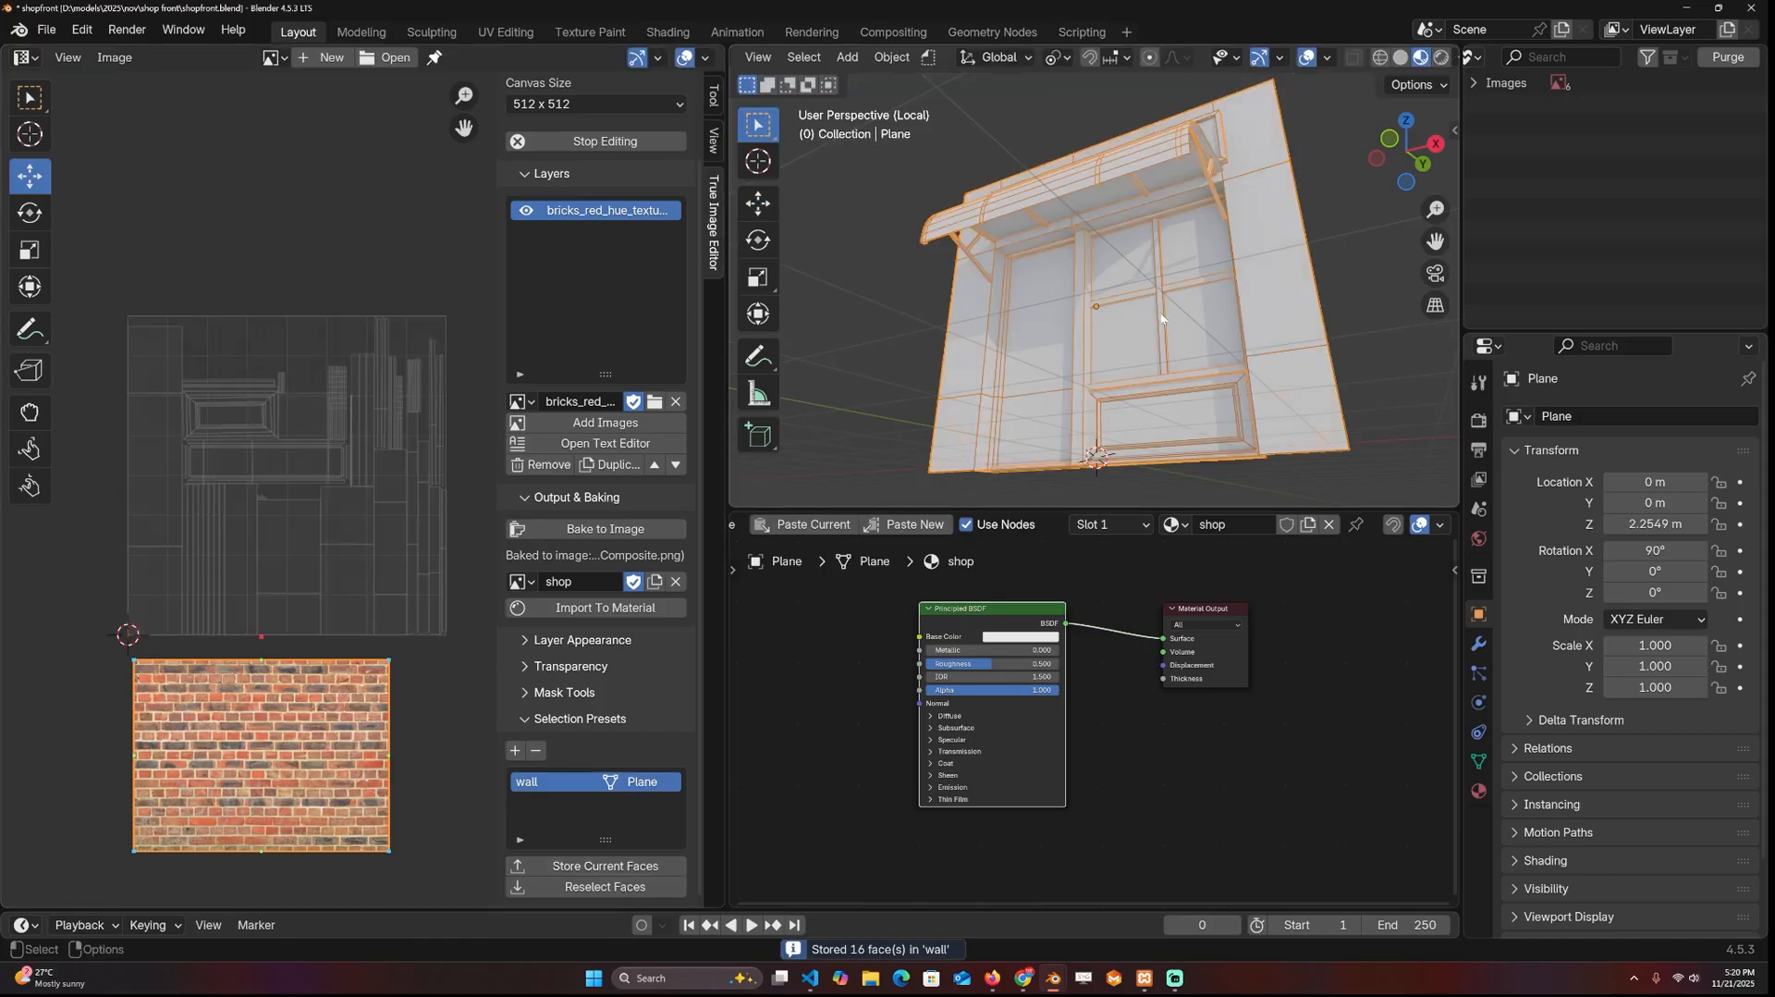
pyautogui.press('Tab')
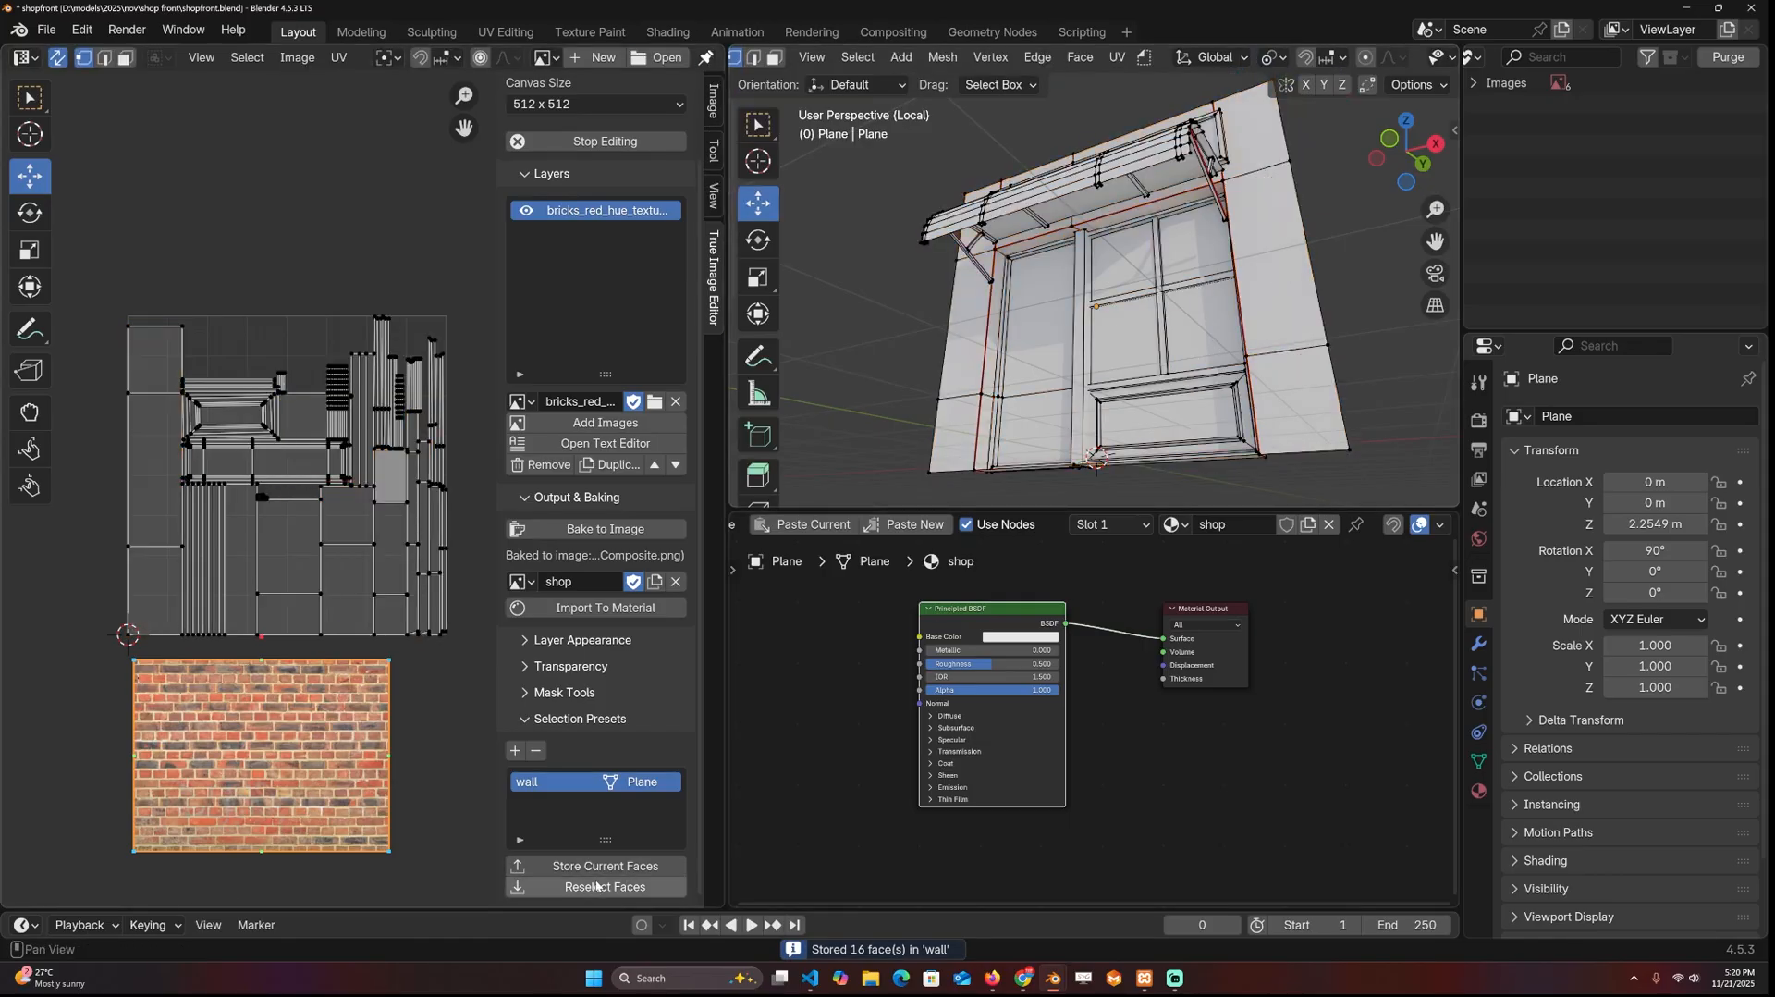
pyautogui.click(596, 889)
pyautogui.moveTo(1109, 277); pyautogui.dragTo(1053, 388, button='middle')
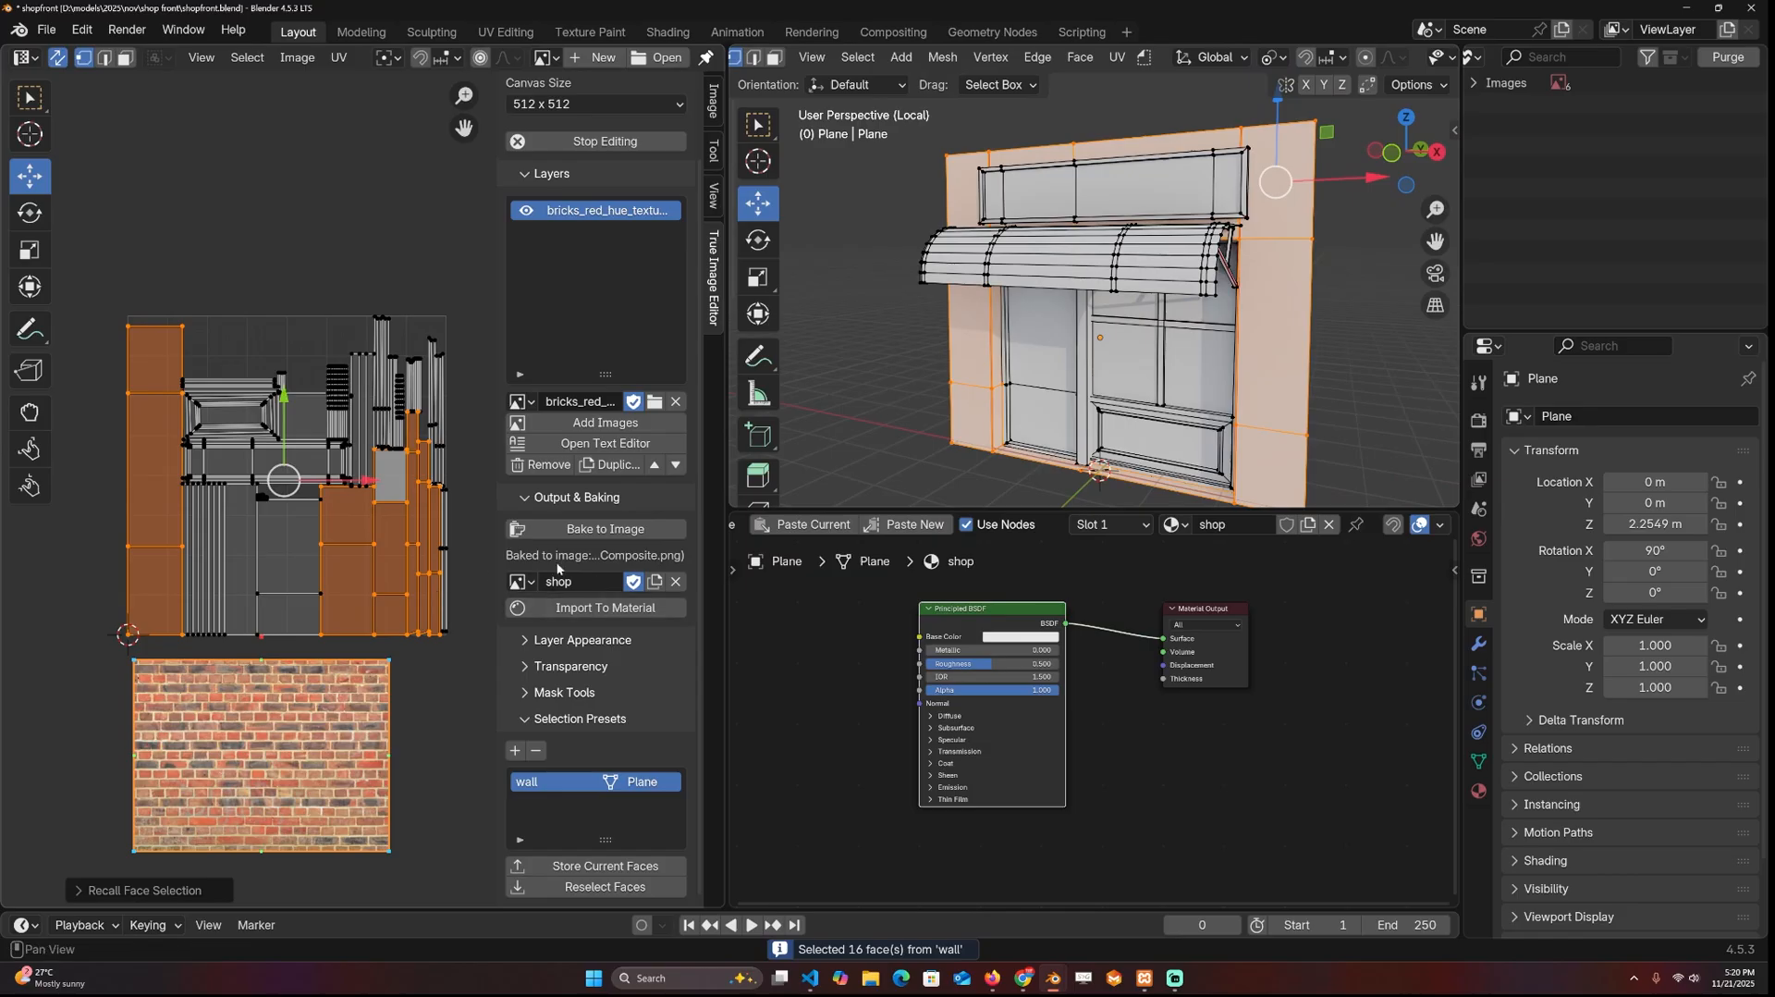
# Step: Build a mask from the wall faces, place the brick layer over the UVs, and view the baked result
pyautogui.click(583, 692)
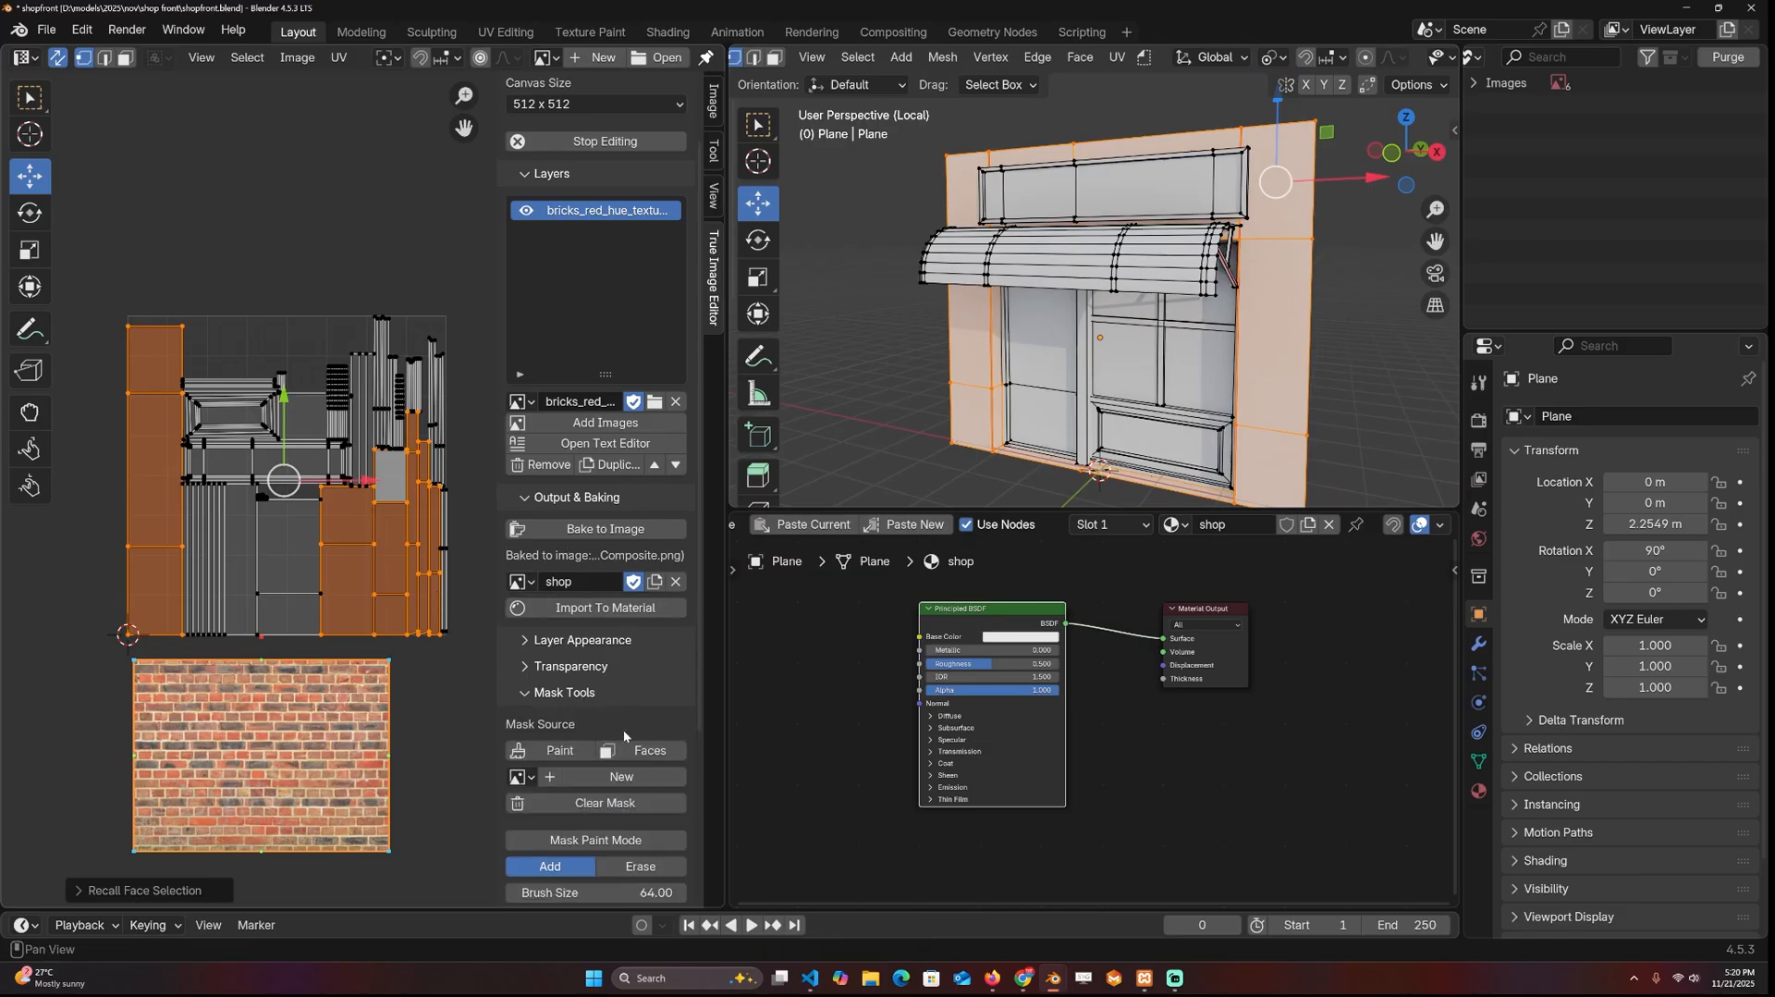
pyautogui.click(636, 750)
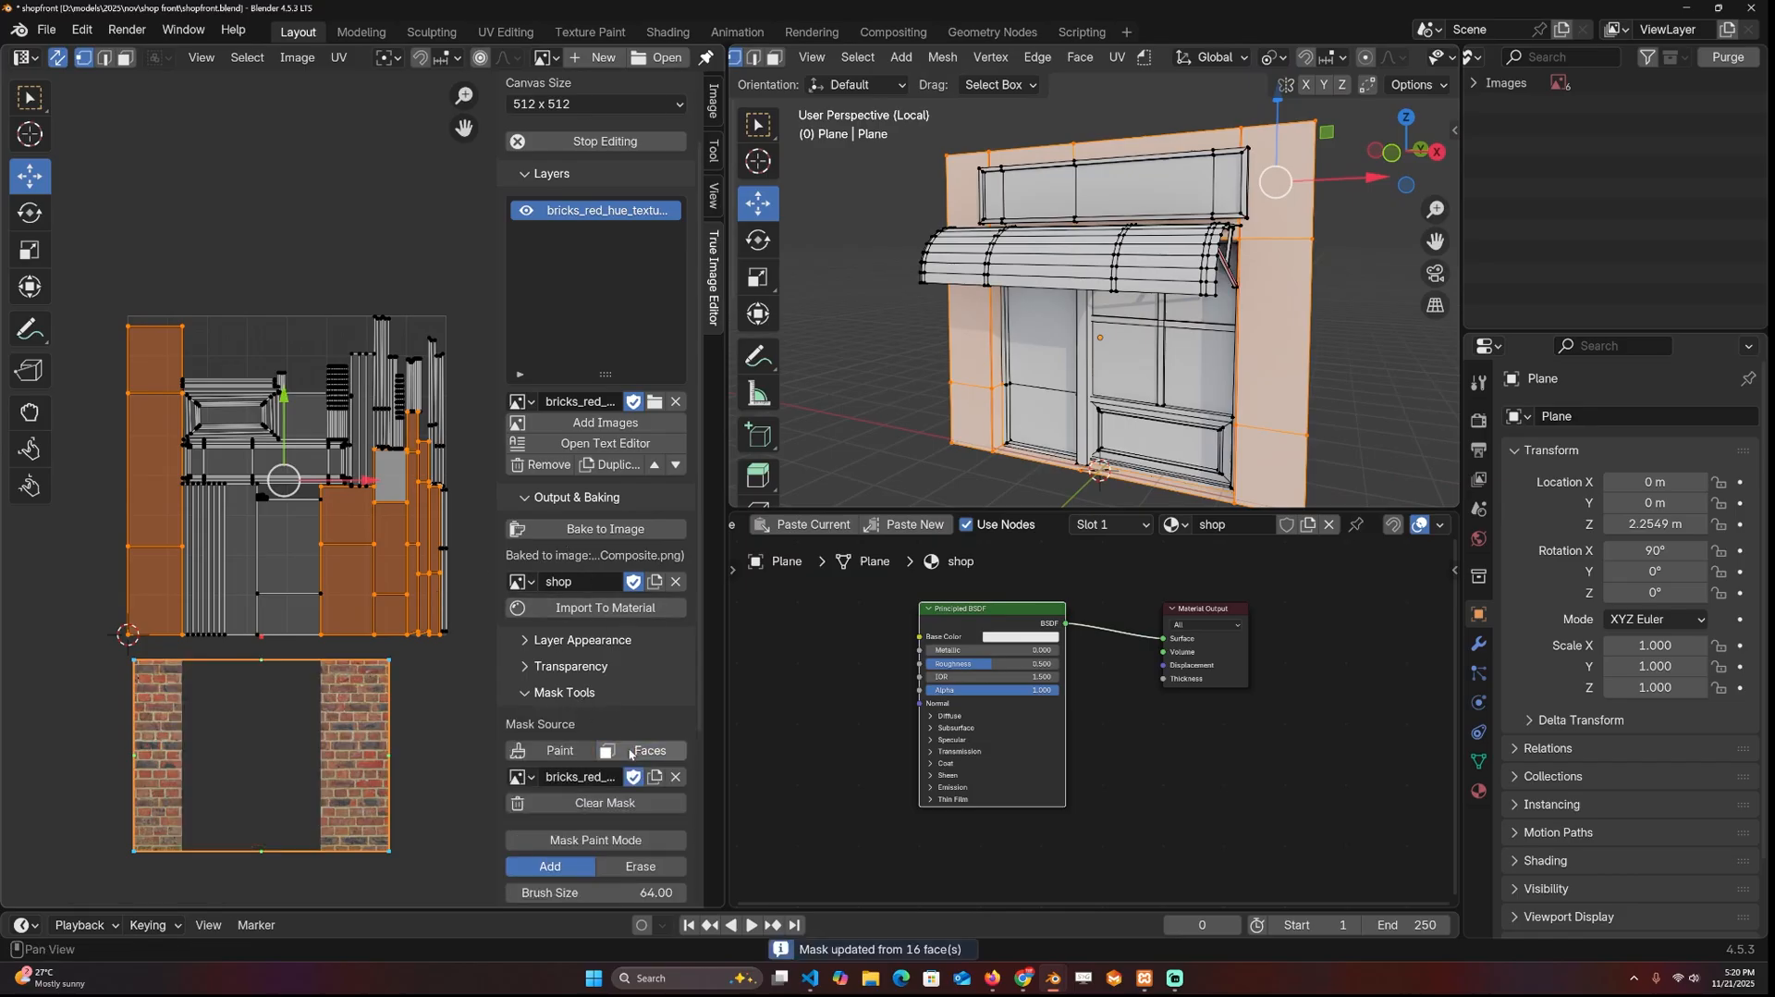
pyautogui.moveTo(368, 705)
pyautogui.mouseDown()
pyautogui.moveTo(377, 357)
pyautogui.moveTo(389, 463)
pyautogui.moveTo(496, 337)
pyautogui.moveTo(457, 347)
pyautogui.mouseUp()
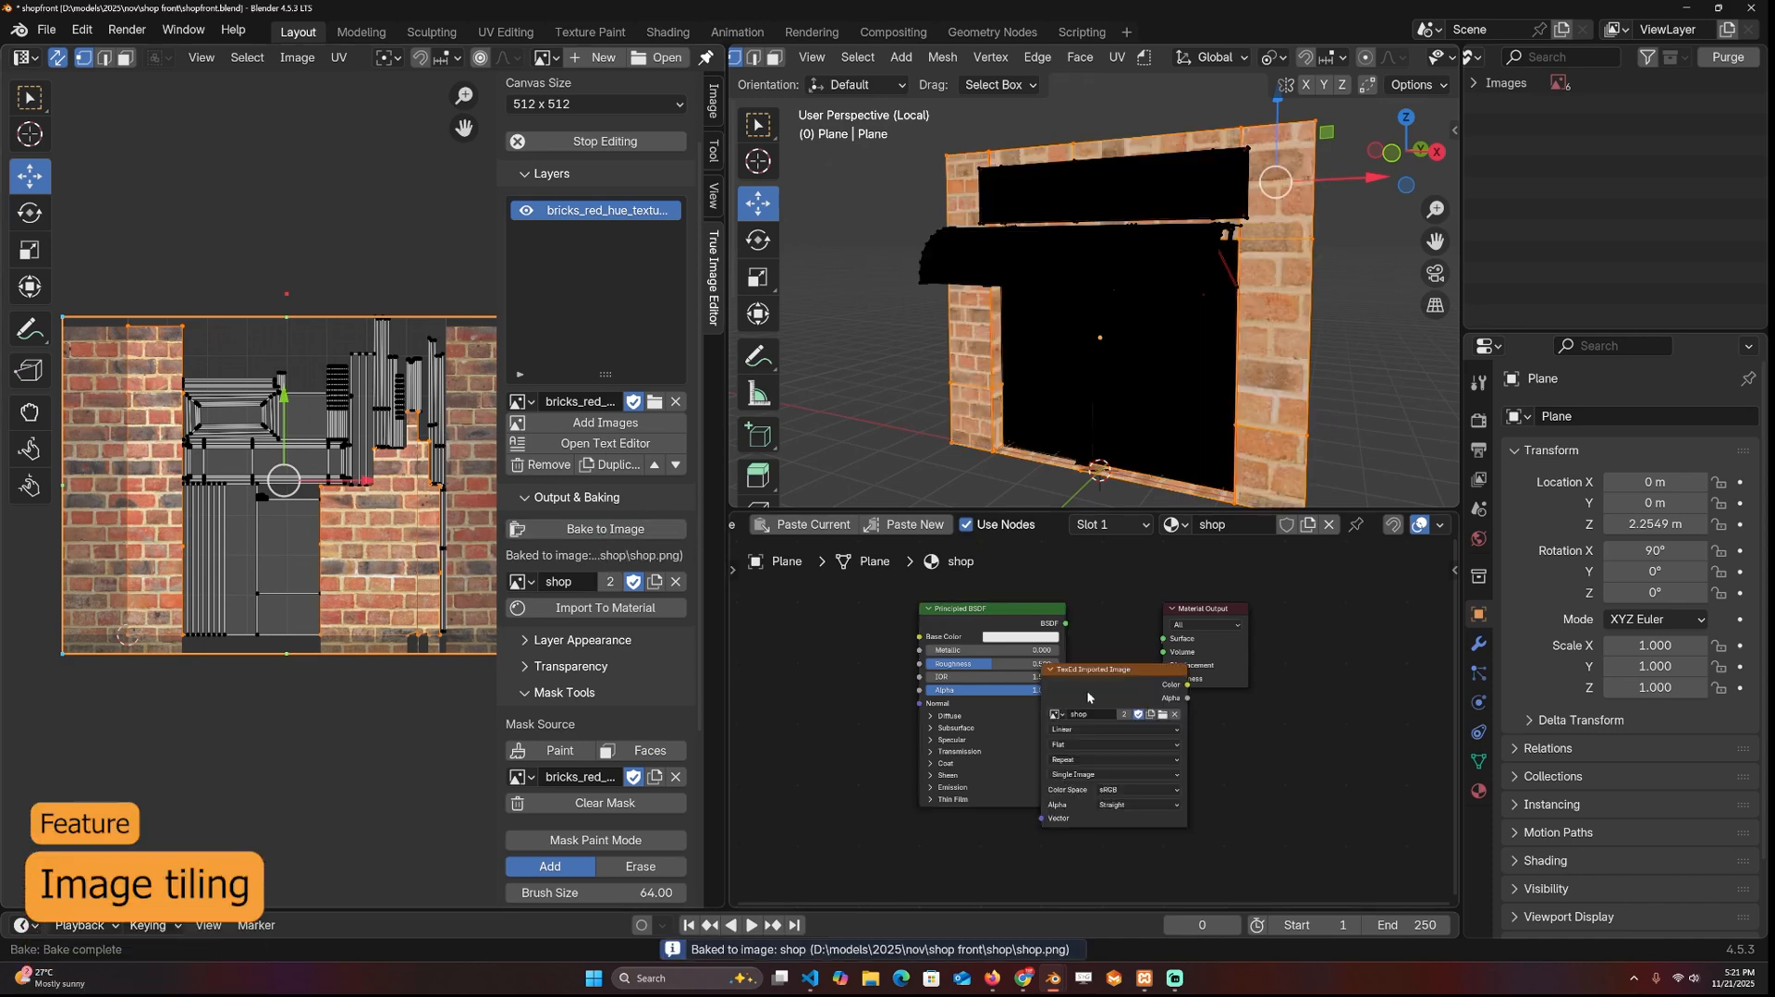
pyautogui.press('Tab')
pyautogui.moveTo(1139, 291)
pyautogui.mouseDown(button='middle')
pyautogui.moveTo(1097, 243)
pyautogui.moveTo(1026, 233)
pyautogui.mouseUp(button='middle')
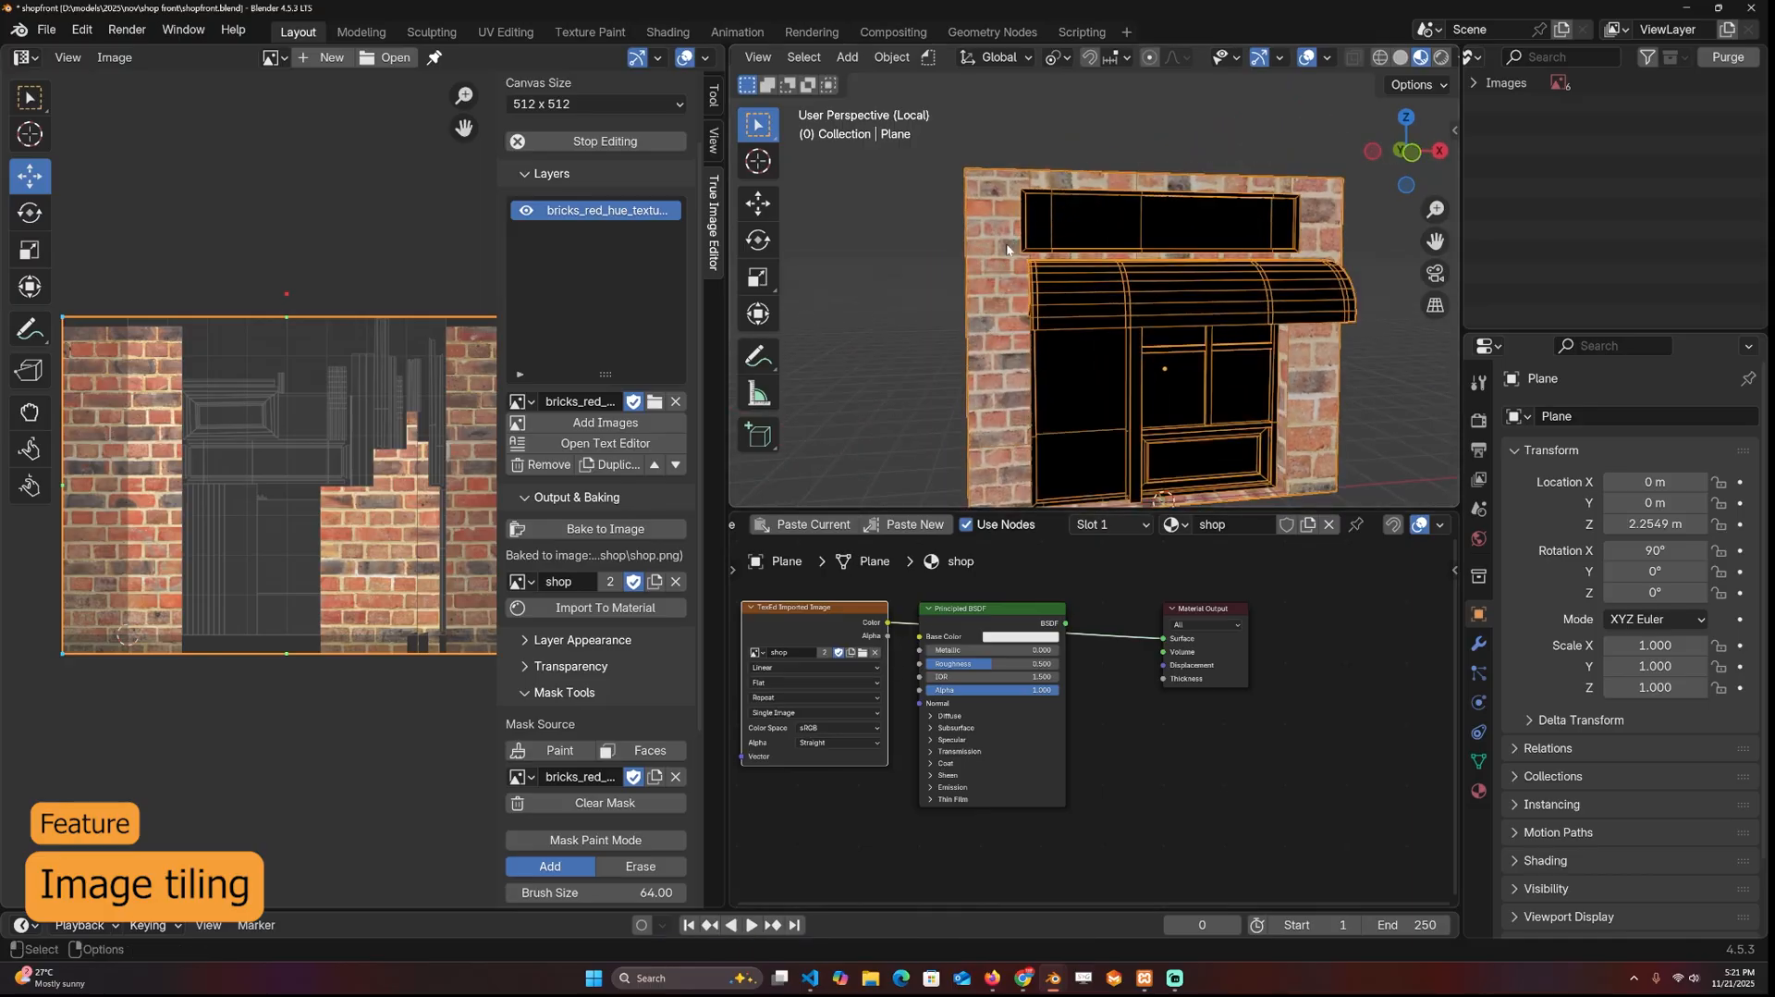
# Step: Set the brick layer's tiling to 2.00 and inspect the rebaked shopfront from several angles
pyautogui.click(569, 639)
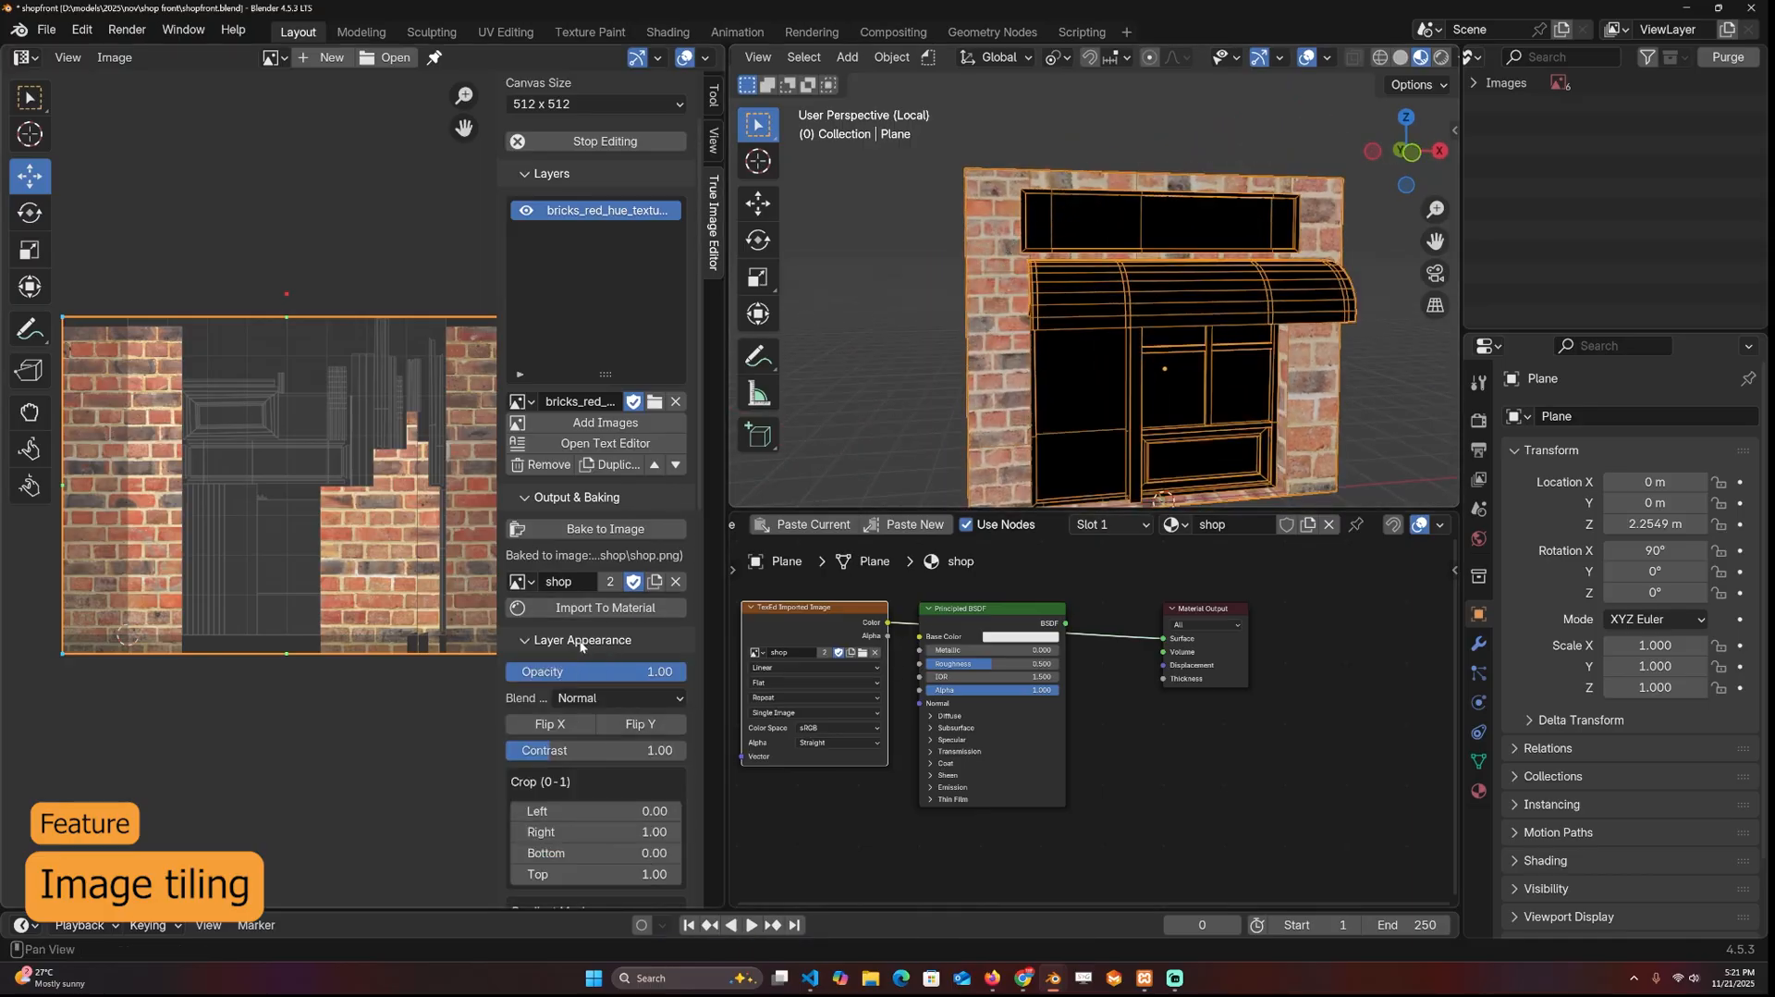
pyautogui.scroll(-4, 573, 694)
pyautogui.scroll(-2, 580, 756)
pyautogui.scroll(-3, 590, 750)
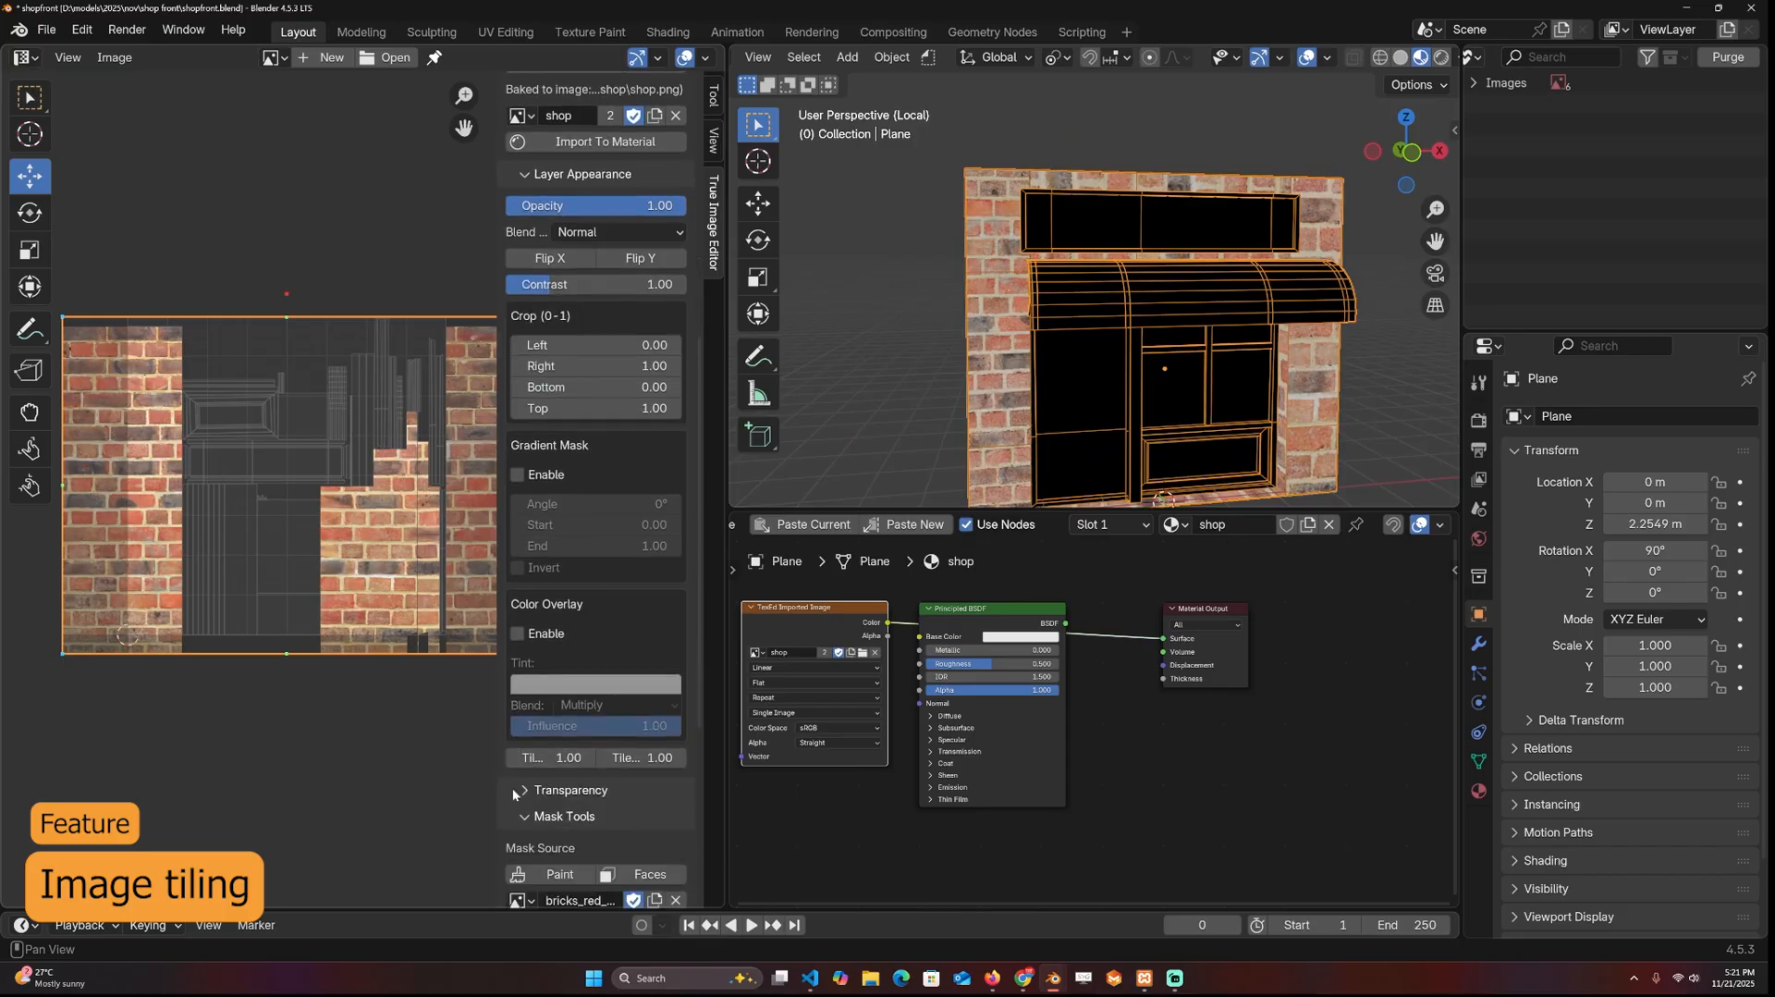
pyautogui.moveTo(568, 756); pyautogui.dragTo(665, 756)
pyautogui.scroll(3, 610, 368)
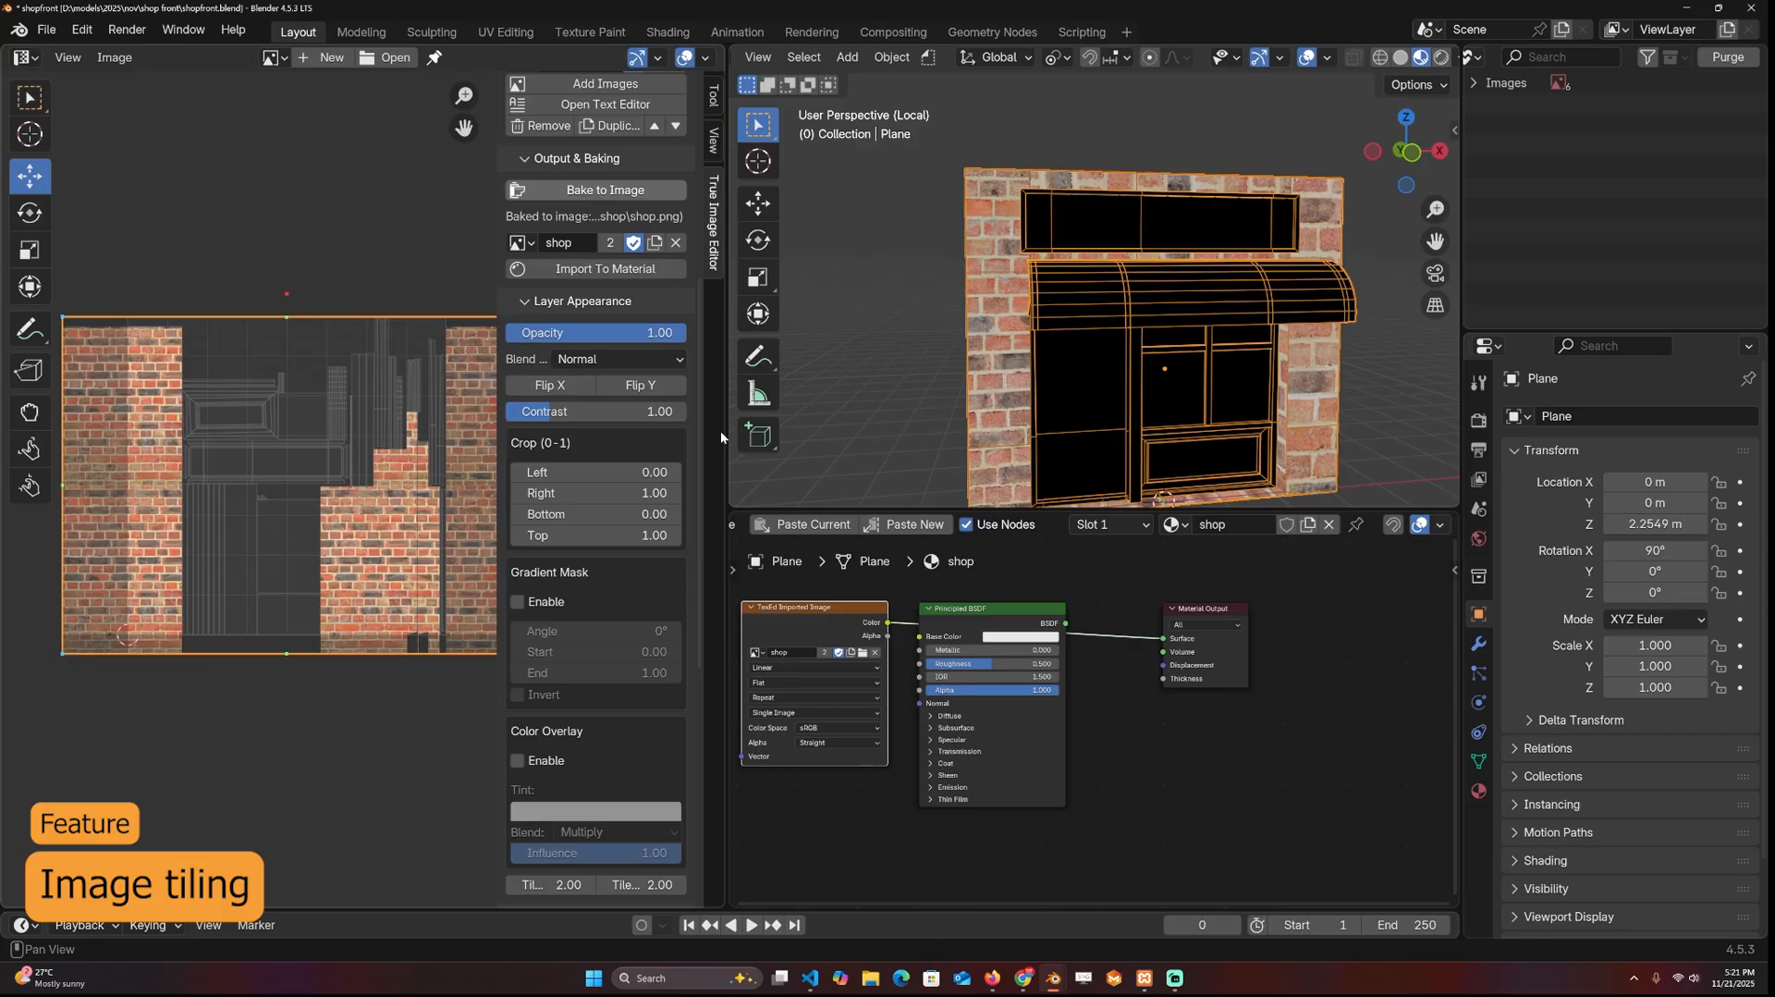
pyautogui.moveTo(970, 347)
pyautogui.mouseDown(button='middle')
pyautogui.moveTo(1013, 211)
pyautogui.moveTo(1134, 374)
pyautogui.moveTo(1067, 329)
pyautogui.moveTo(1055, 286)
pyautogui.mouseUp(button='middle')
pyautogui.moveTo(1069, 352)
pyautogui.mouseDown(button='middle')
pyautogui.moveTo(1016, 315)
pyautogui.moveTo(1064, 287)
pyautogui.mouseUp(button='middle')
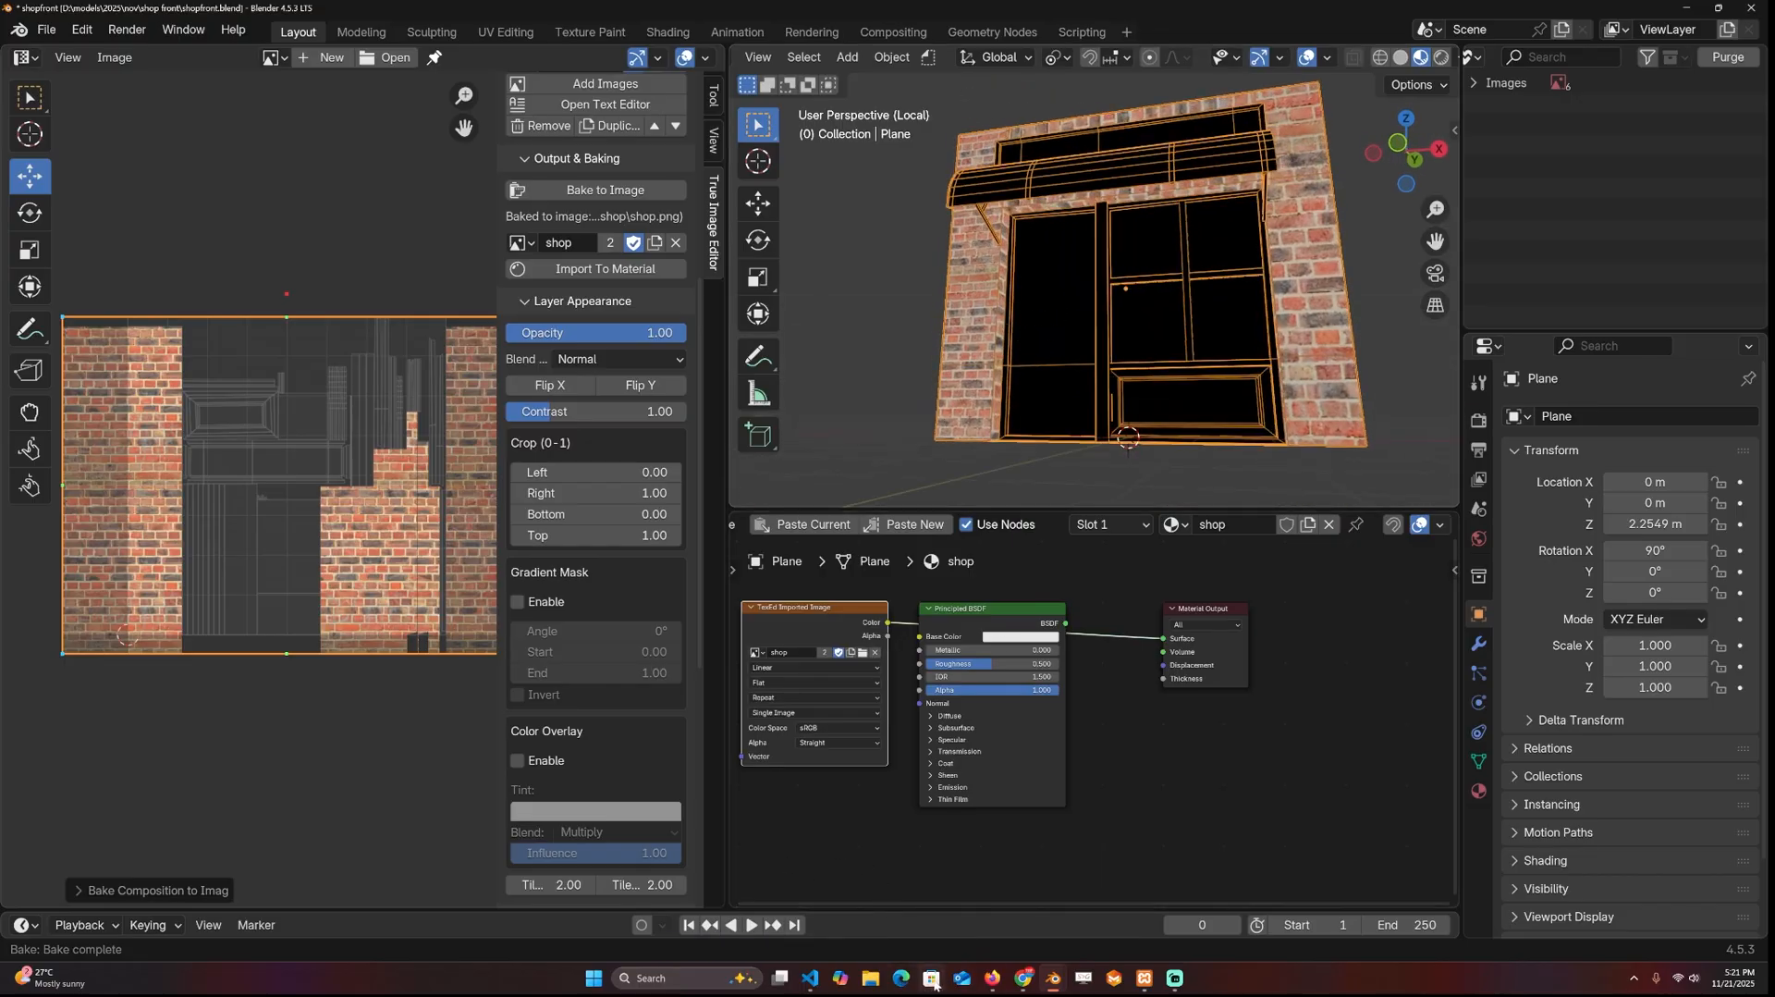
pyautogui.scroll(5, 610, 322)
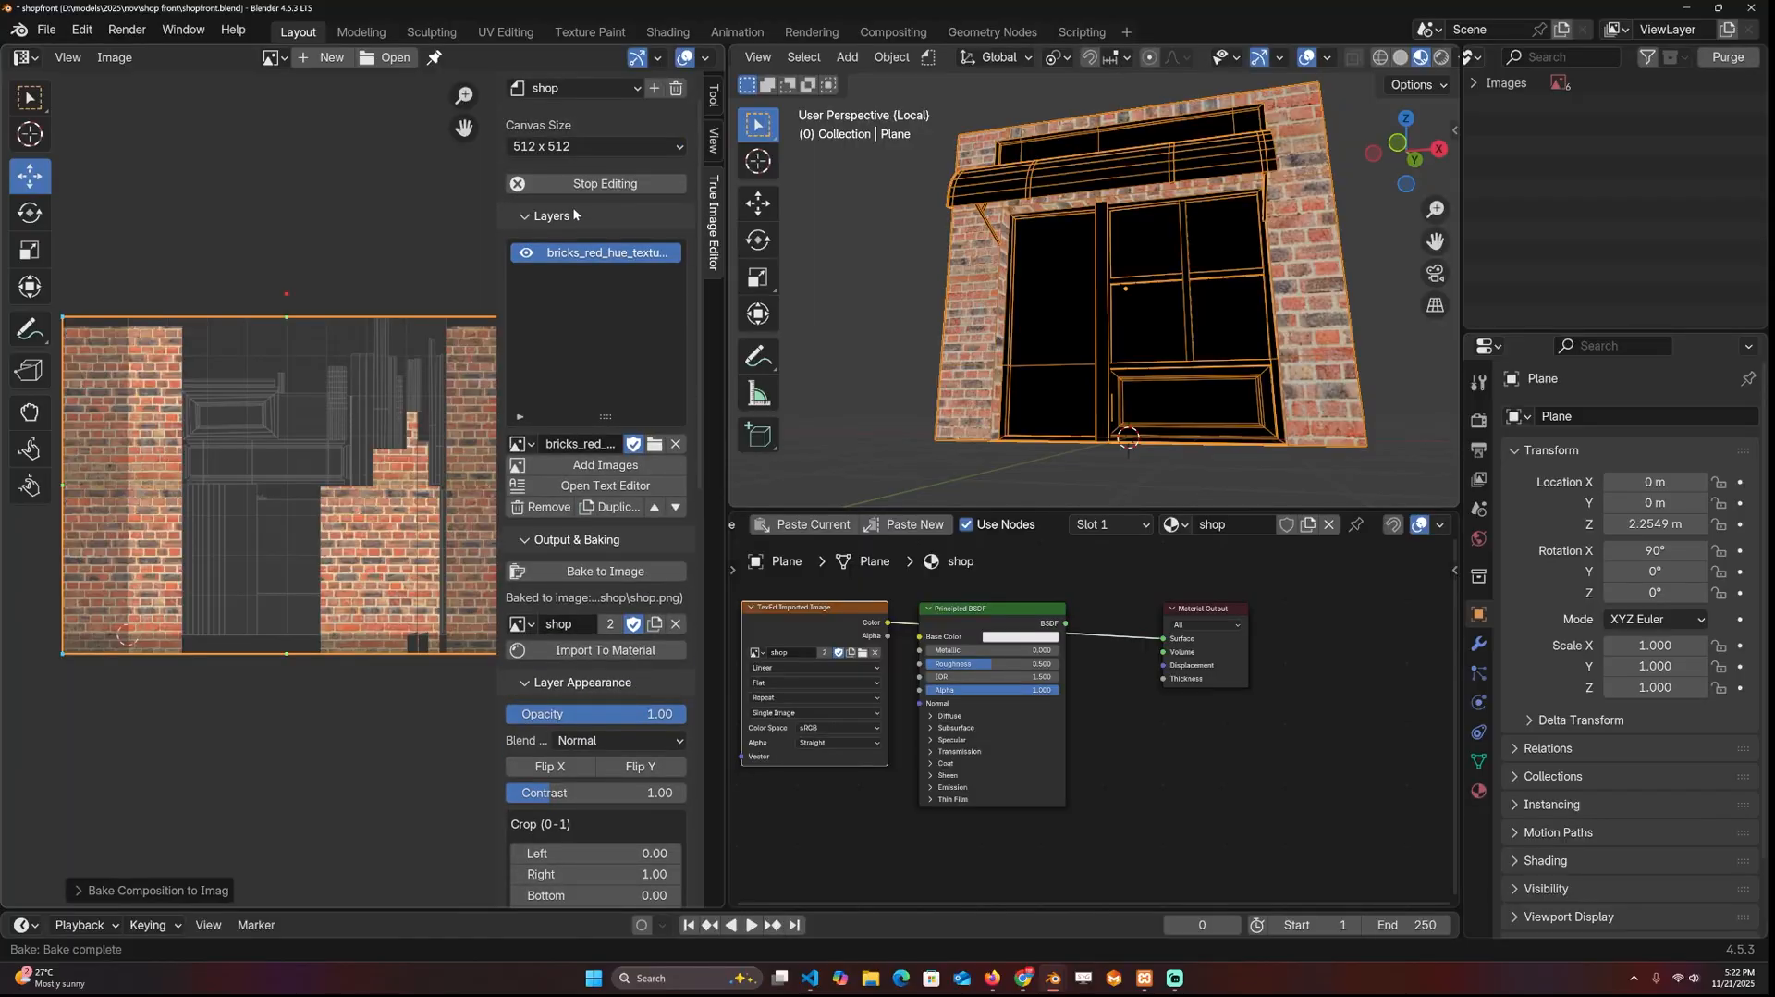
pyautogui.scroll(2, 610, 321)
# Step: Add the storefront photo from the Desktop as a new image layer
pyautogui.click(604, 521)
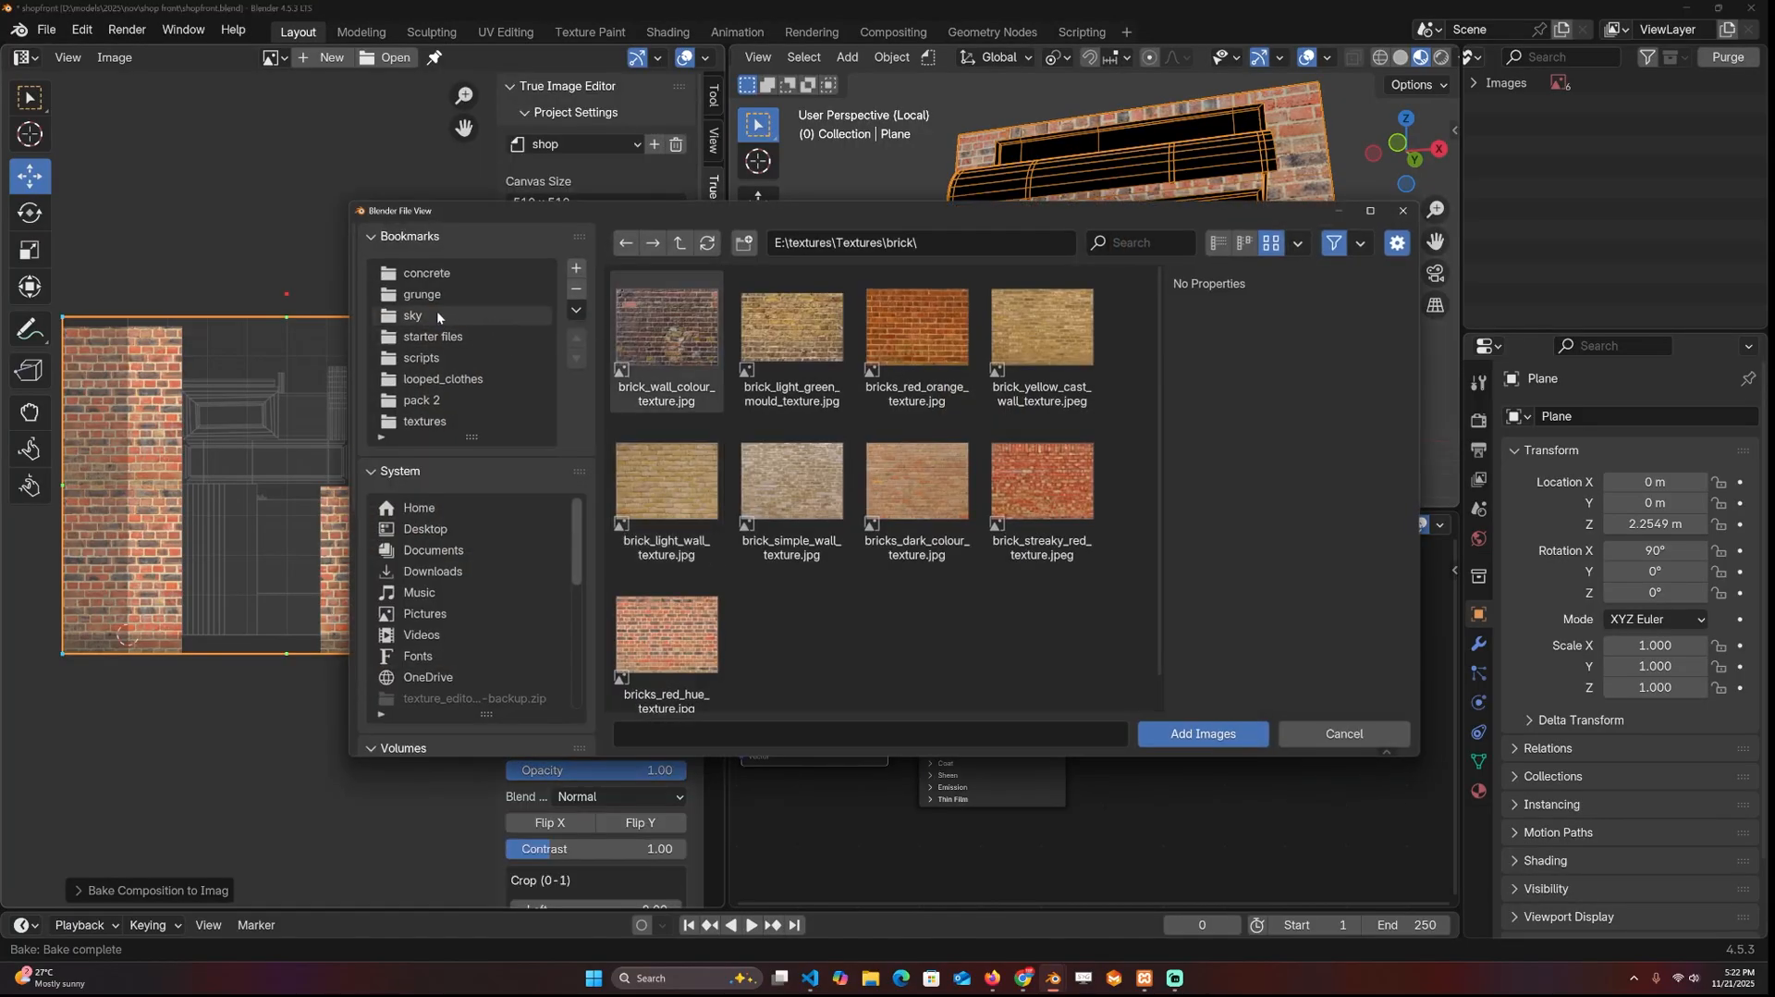
pyautogui.click(434, 528)
pyautogui.click(668, 329)
pyautogui.click(1202, 733)
# Step: In Edit Mode face-select the door and store it as a selection preset named door
pyautogui.press('Tab')
pyautogui.scroll(3, 1106, 269)
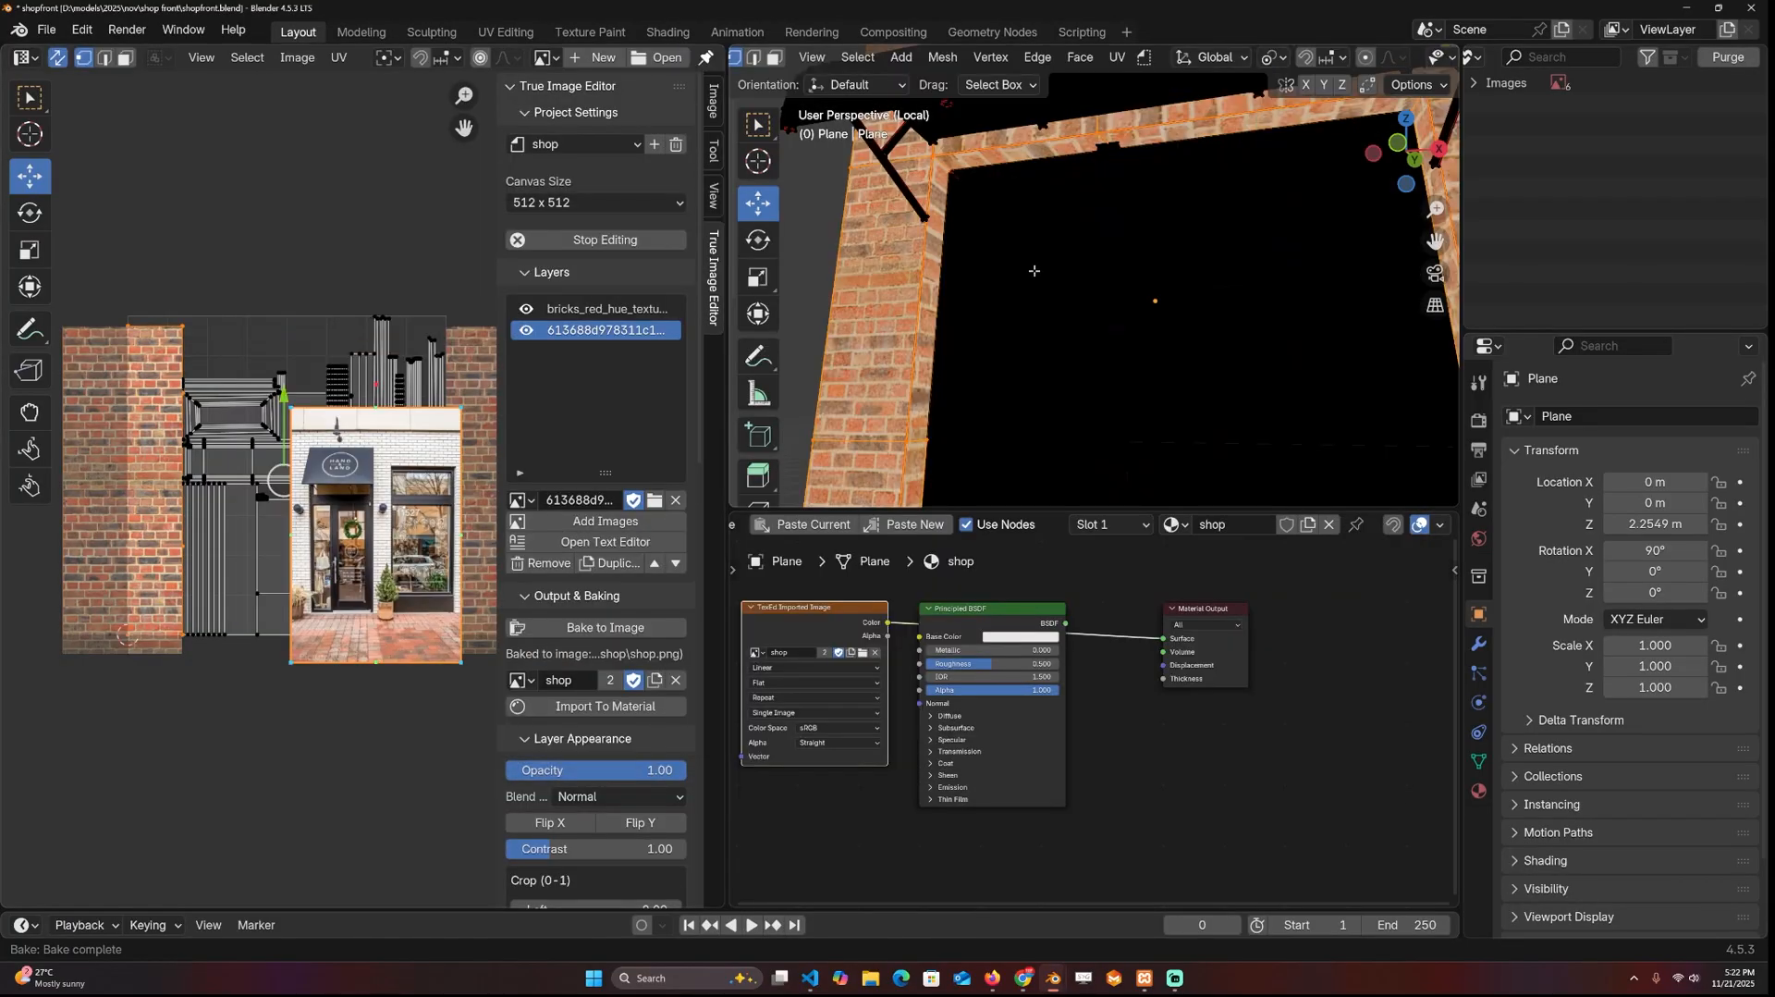
pyautogui.moveTo(1107, 269); pyautogui.dragTo(1035, 236, button='middle')
pyautogui.press('z')
pyautogui.press('3')
pyautogui.click(1053, 388)
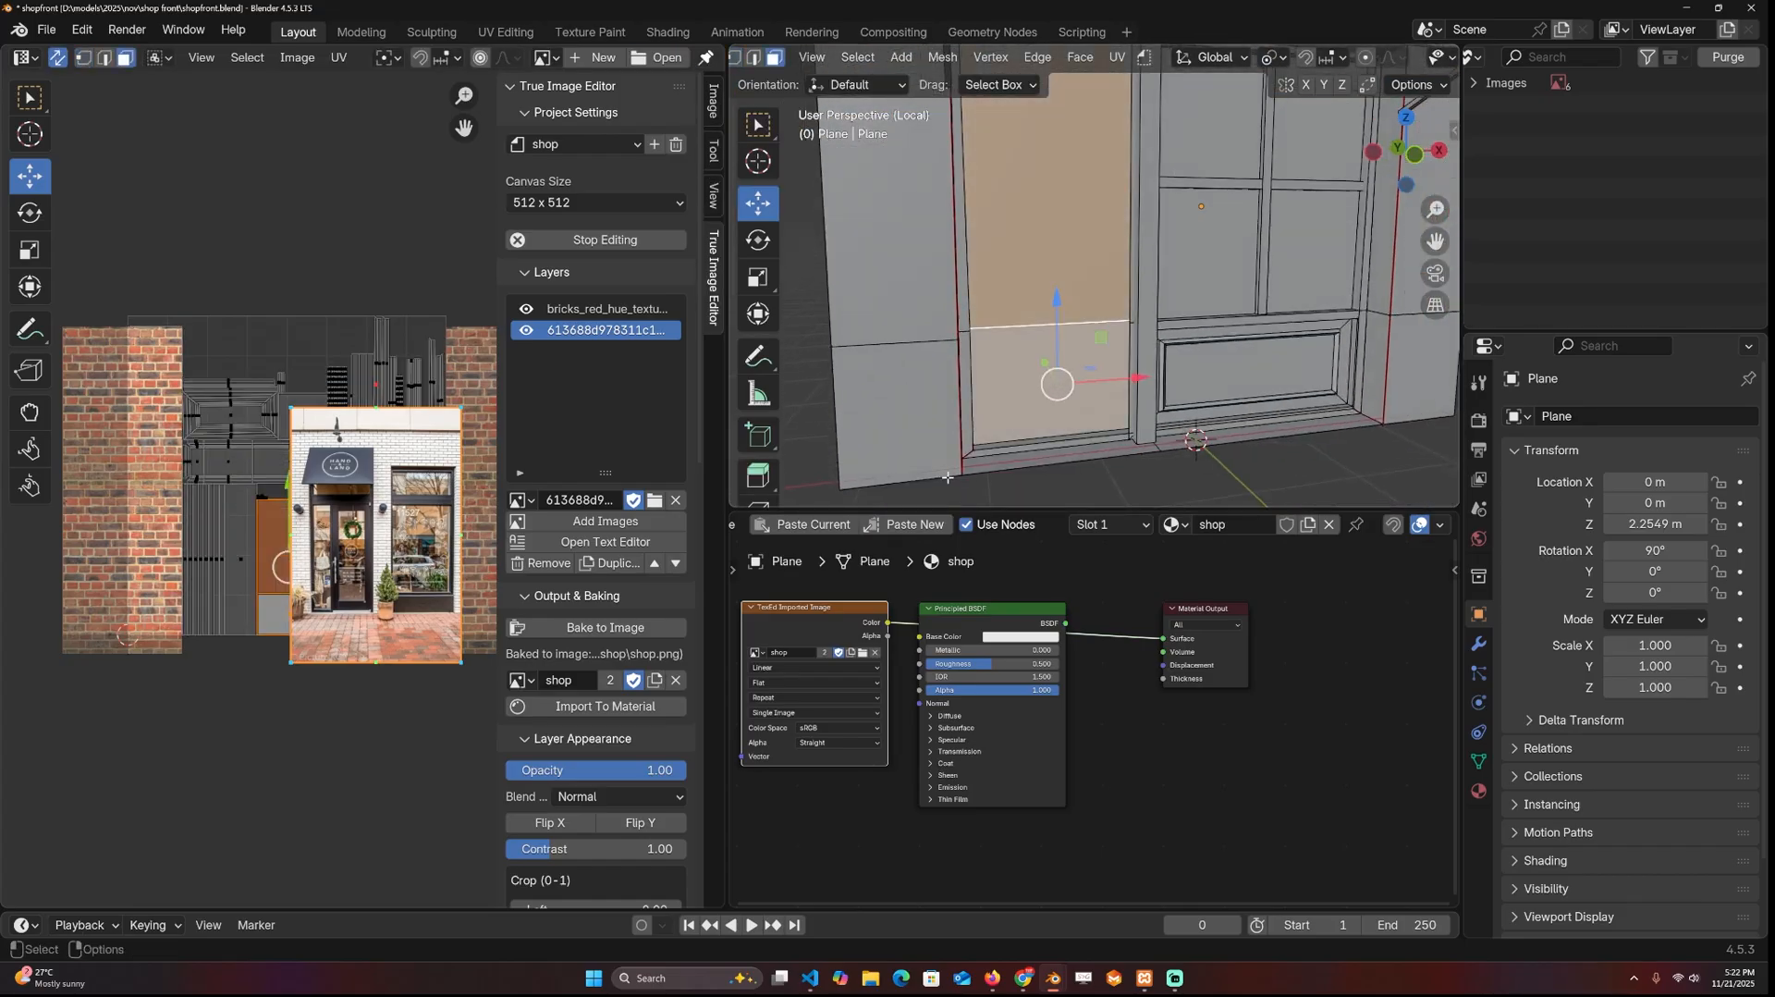
pyautogui.scroll(-5, 574, 799)
pyautogui.scroll(-10, 574, 800)
pyautogui.scroll(-2, 579, 794)
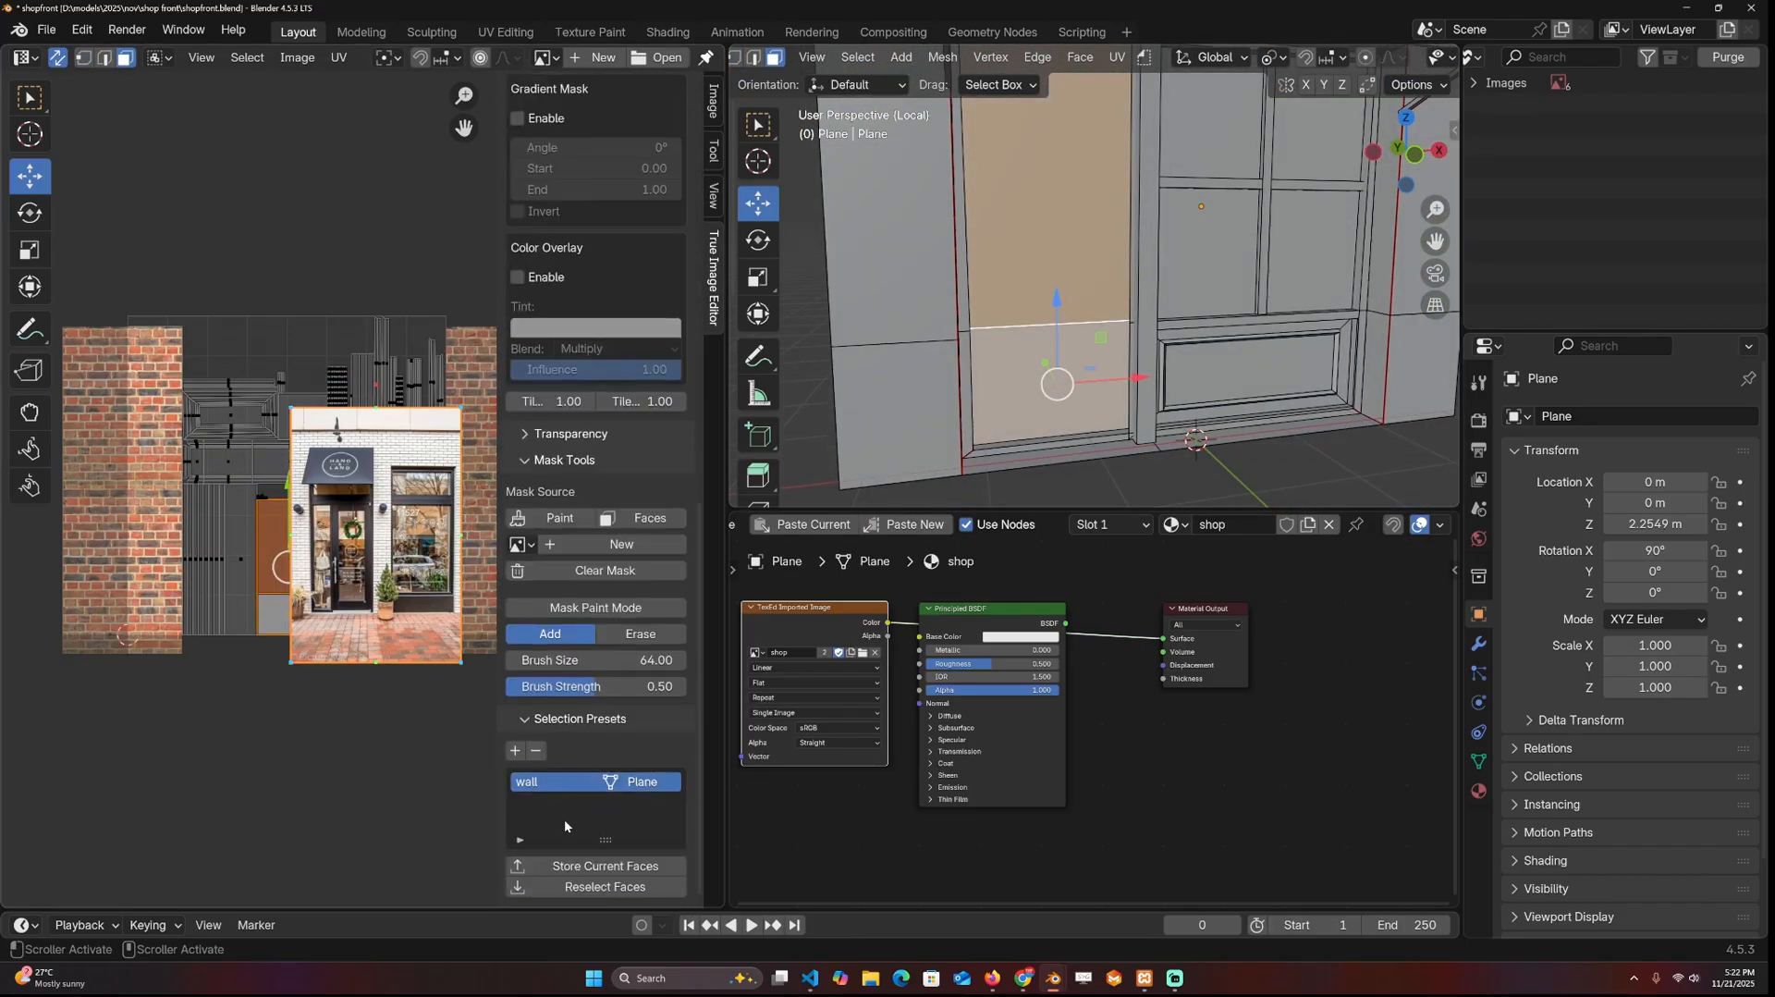
pyautogui.click(514, 749)
pyautogui.doubleClick(549, 803)
pyautogui.write('door')
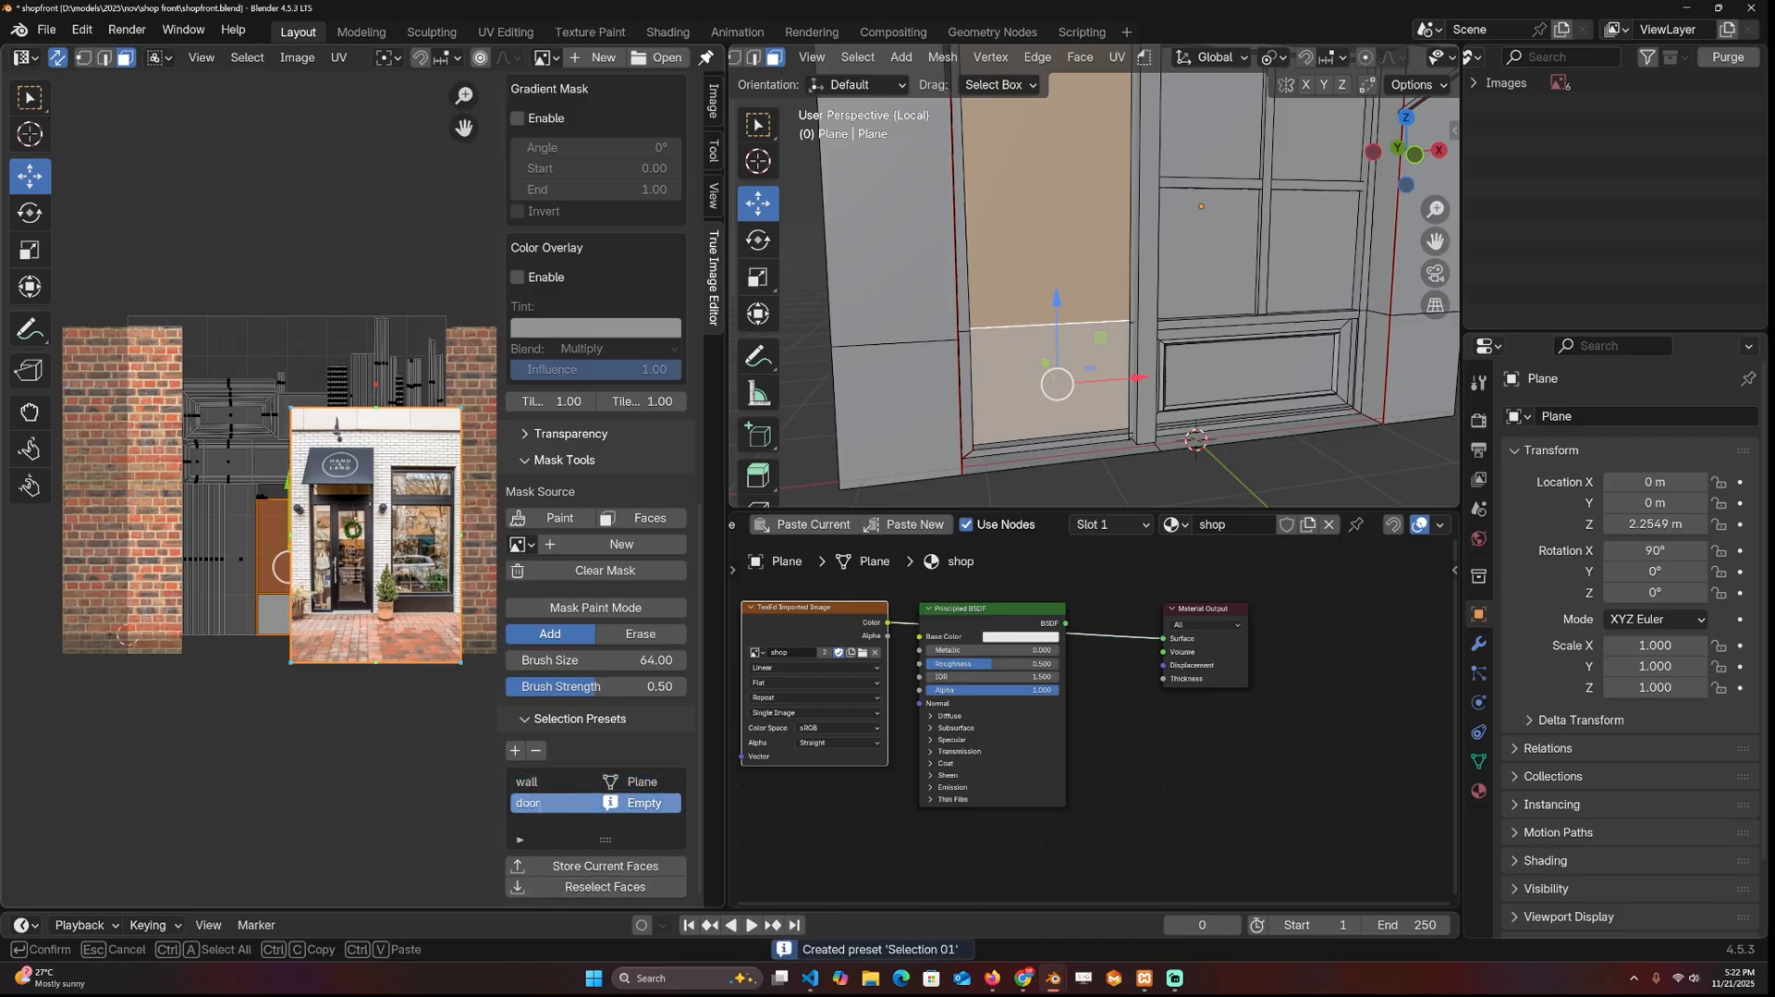
pyautogui.press('Return')
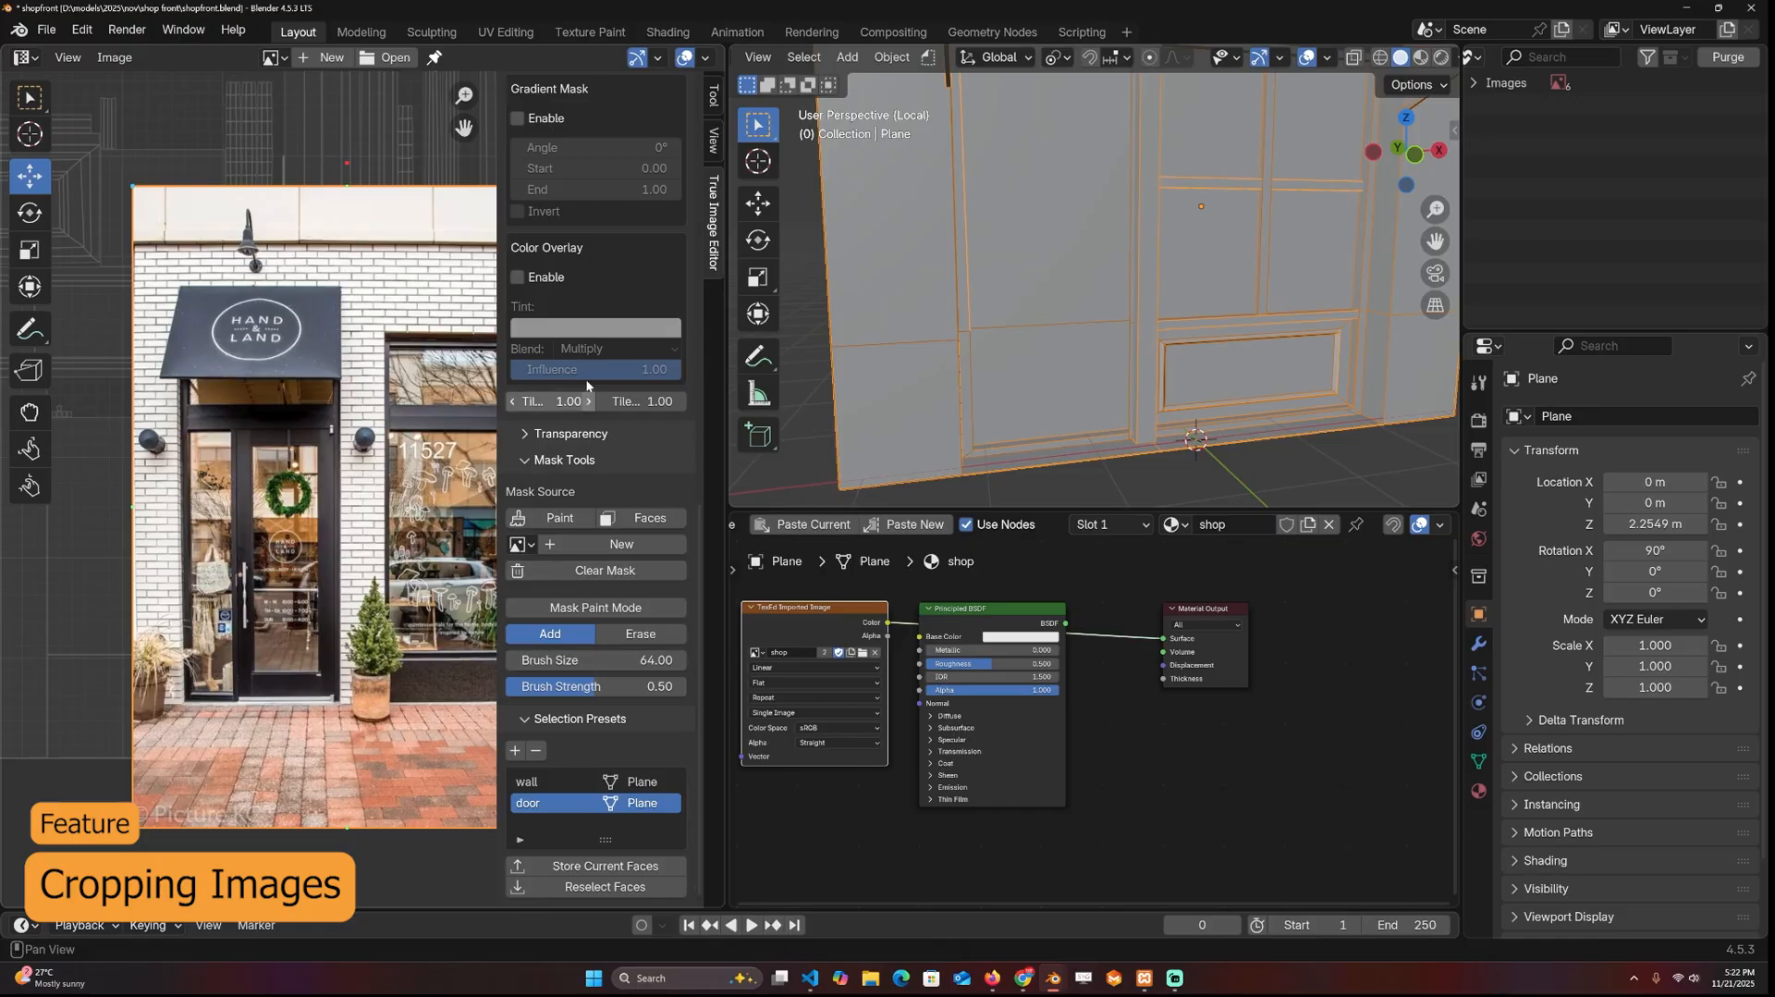
pyautogui.scroll(3, 586, 384)
pyautogui.scroll(3, 543, 293)
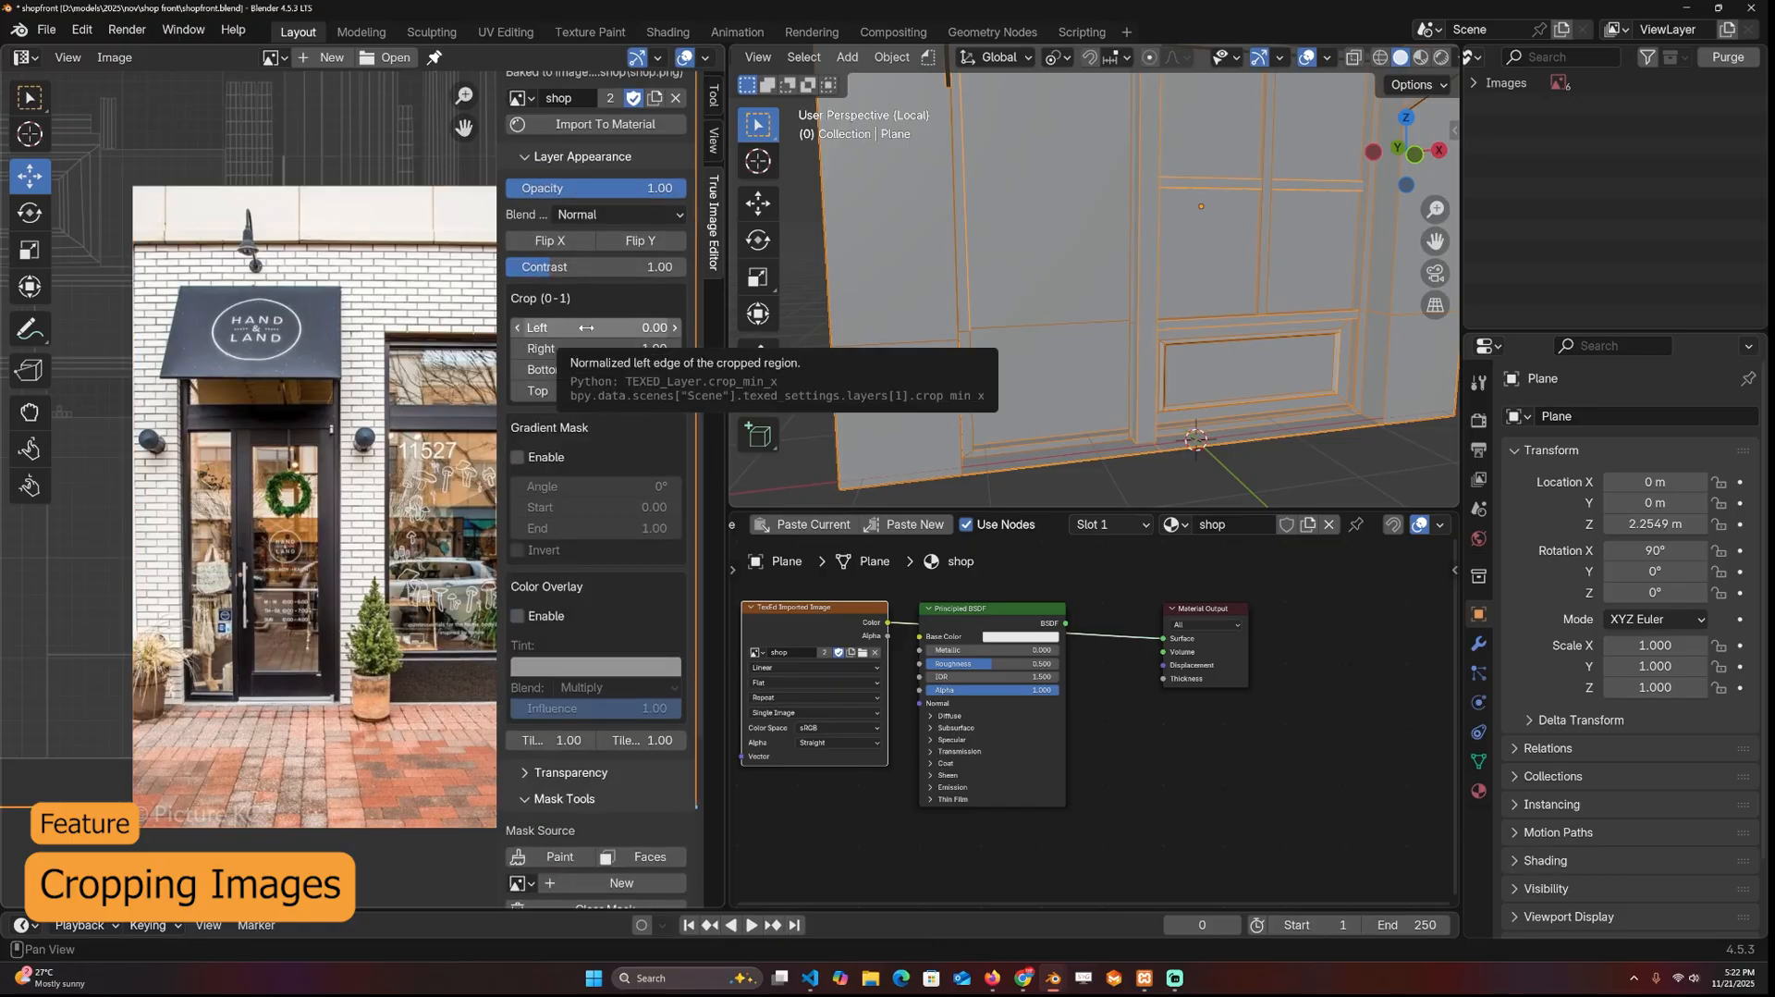
pyautogui.scroll(-2, 364, 473)
pyautogui.scroll(-2, 364, 473)
pyautogui.scroll(-1, 364, 473)
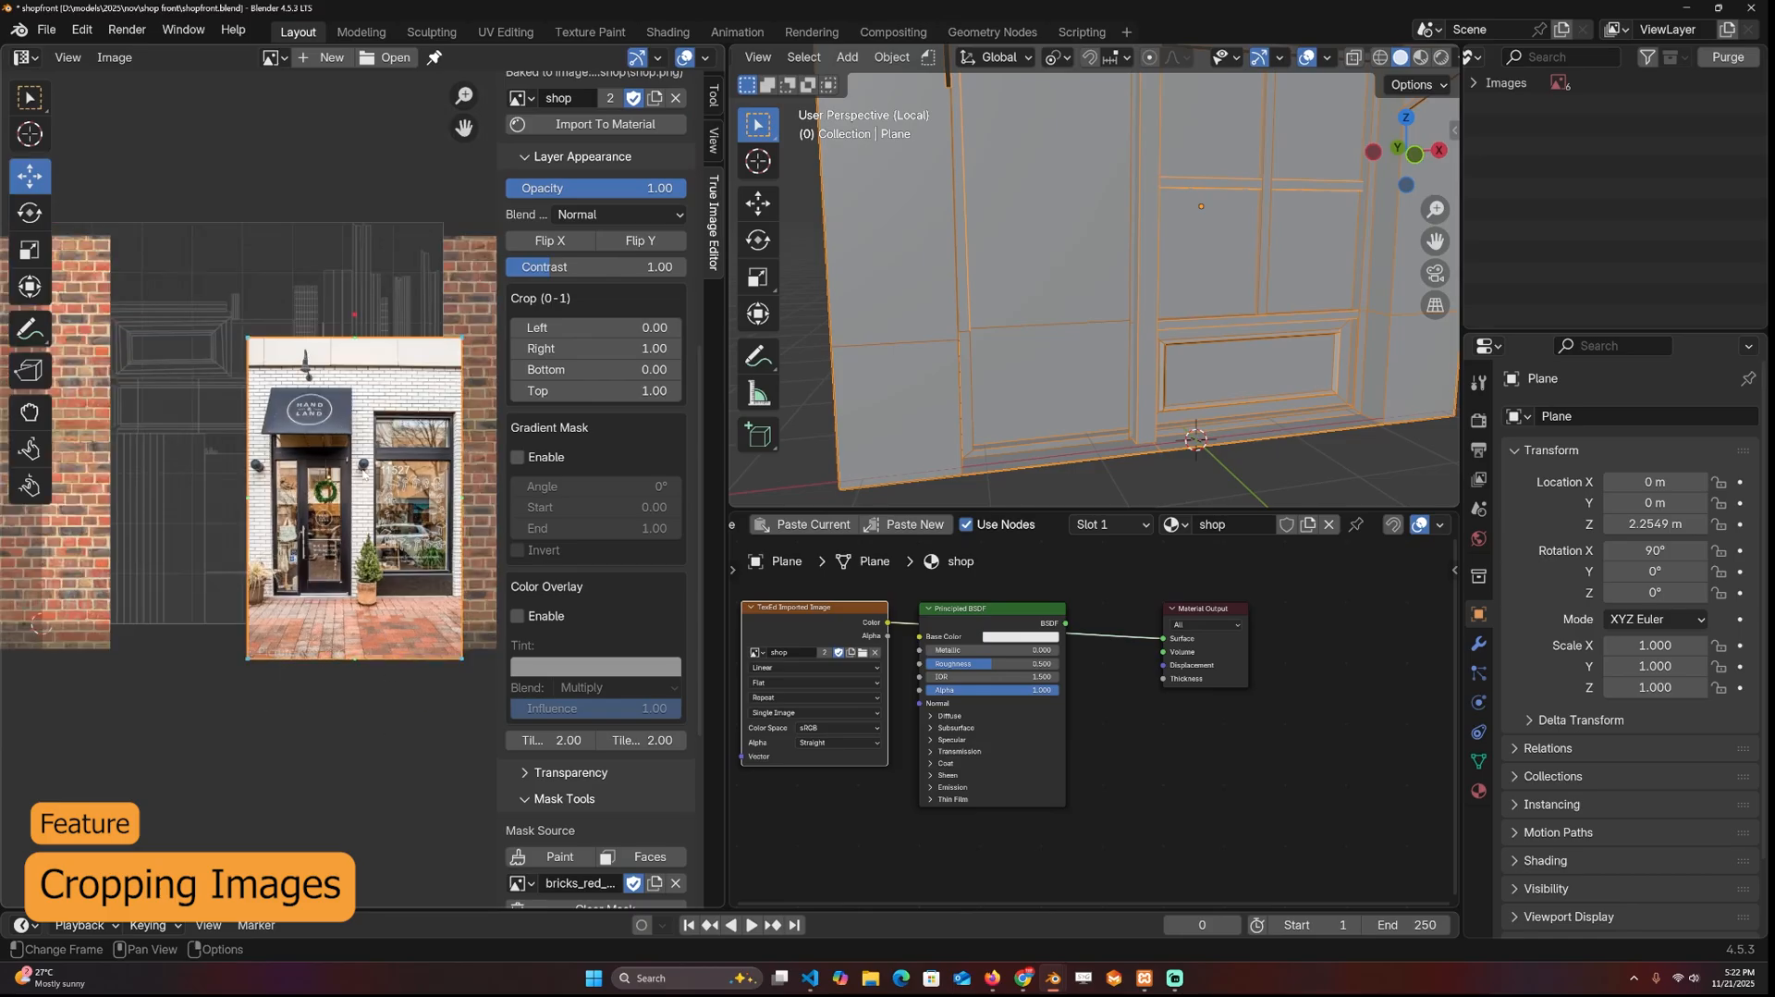
# Step: Crop the photo to Left 0.10, Right 0.49, Bottom 0.20, Top 0.71 and position it over the door area
pyautogui.moveTo(597, 328)
pyautogui.mouseDown()
pyautogui.moveTo(652, 327)
pyautogui.moveTo(554, 349)
pyautogui.moveTo(630, 369)
pyautogui.moveTo(610, 369)
pyautogui.moveTo(599, 327)
pyautogui.mouseUp()
pyautogui.moveTo(597, 390)
pyautogui.mouseDown()
pyautogui.moveTo(562, 390)
pyautogui.moveTo(593, 390)
pyautogui.mouseUp()
pyautogui.moveTo(396, 488); pyautogui.dragTo(307, 537)
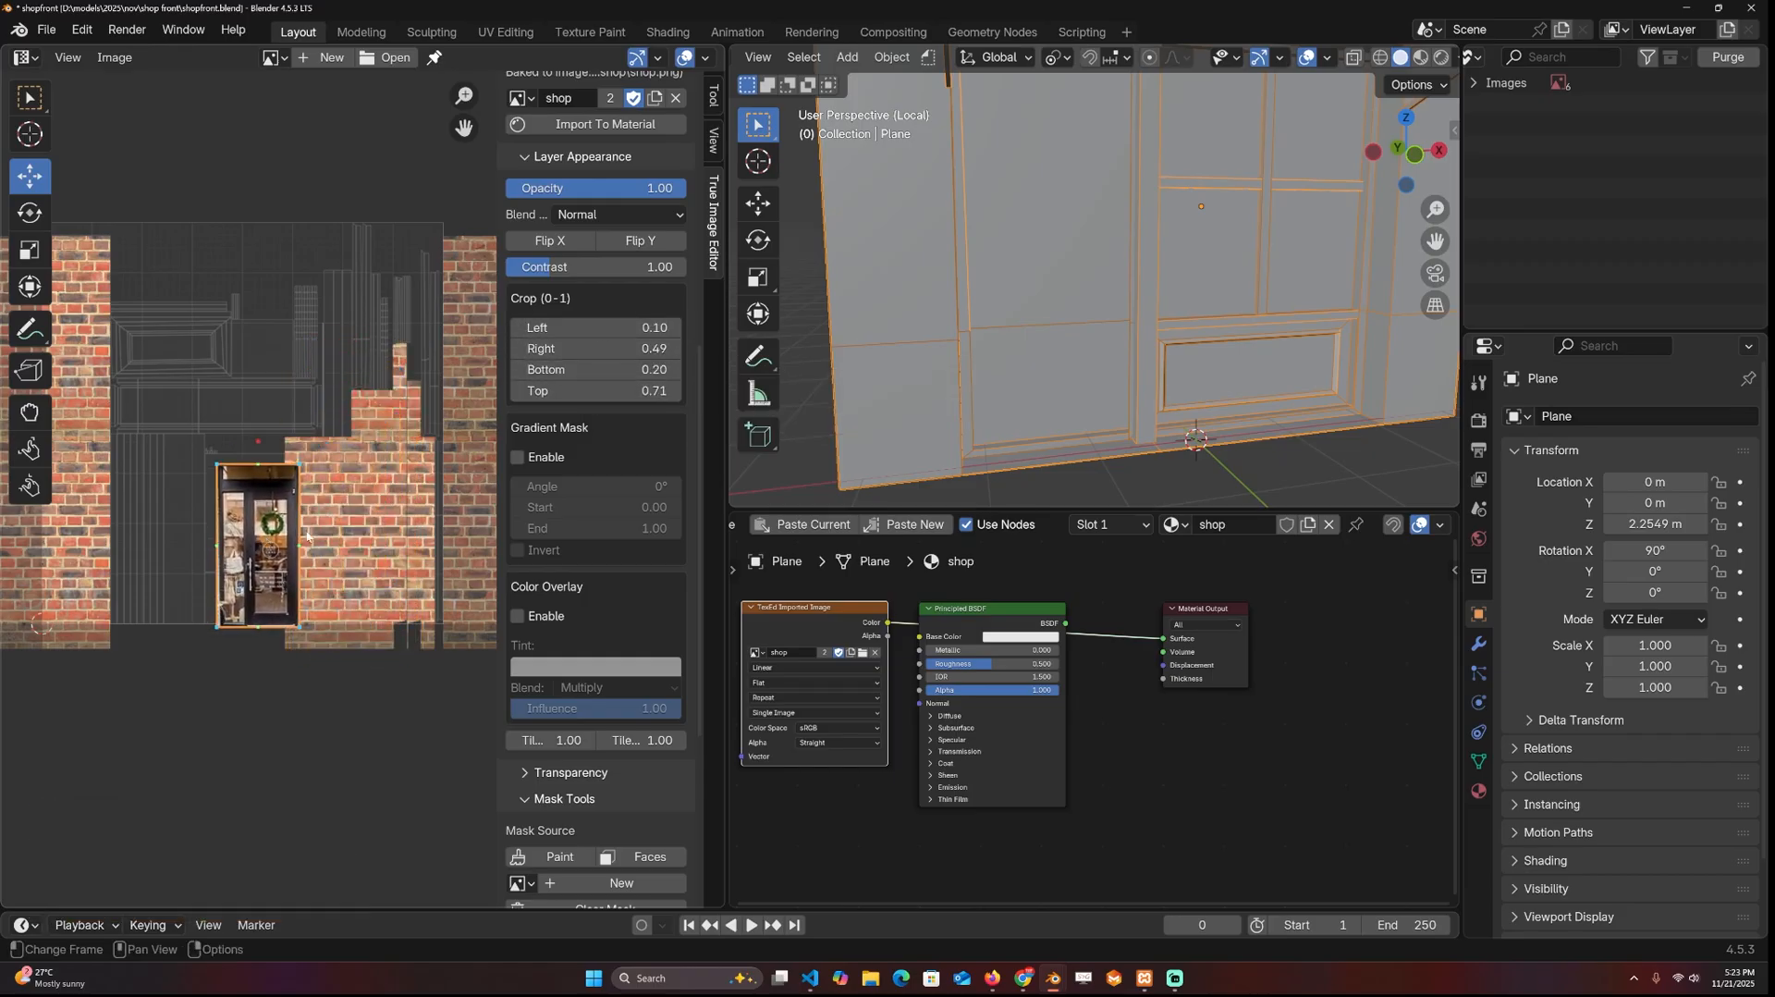
pyautogui.scroll(2, 307, 537)
pyautogui.scroll(-2, 638, 775)
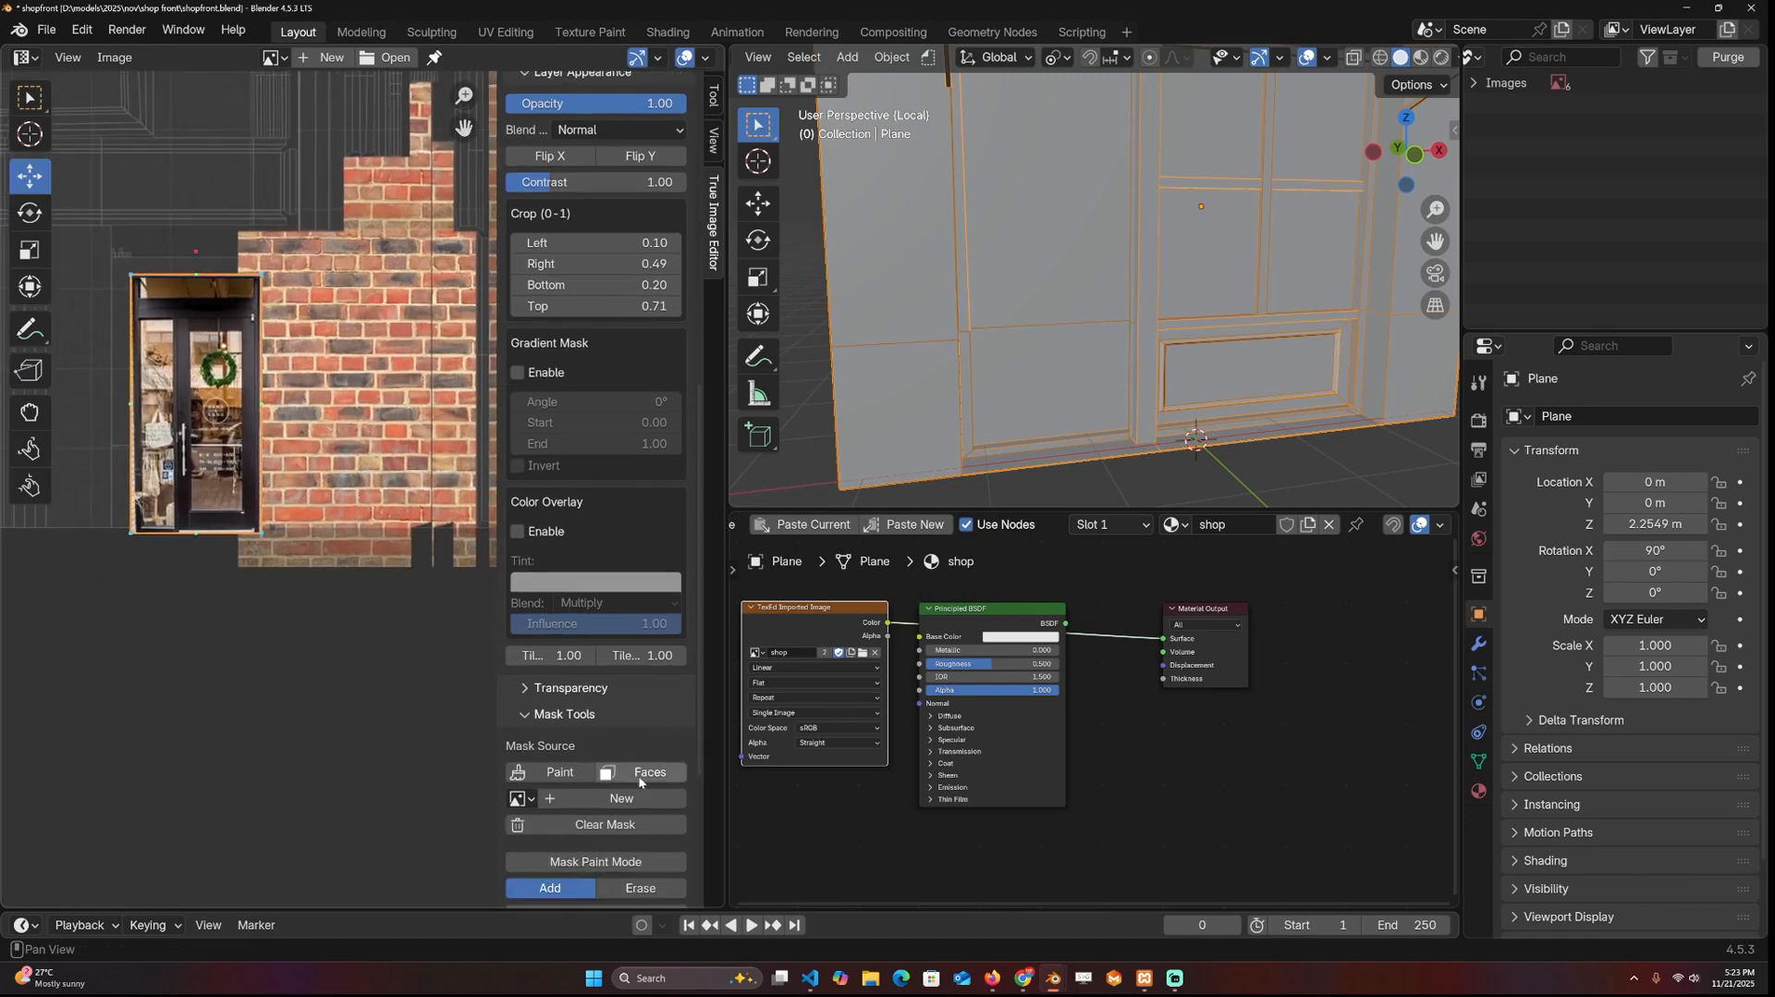
pyautogui.scroll(-2, 638, 776)
pyautogui.scroll(-3, 610, 844)
pyautogui.moveTo(174, 603)
pyautogui.mouseDown(button='middle')
pyautogui.moveTo(319, 691)
pyautogui.moveTo(285, 457)
pyautogui.mouseUp(button='middle')
pyautogui.scroll(1, 290, 483)
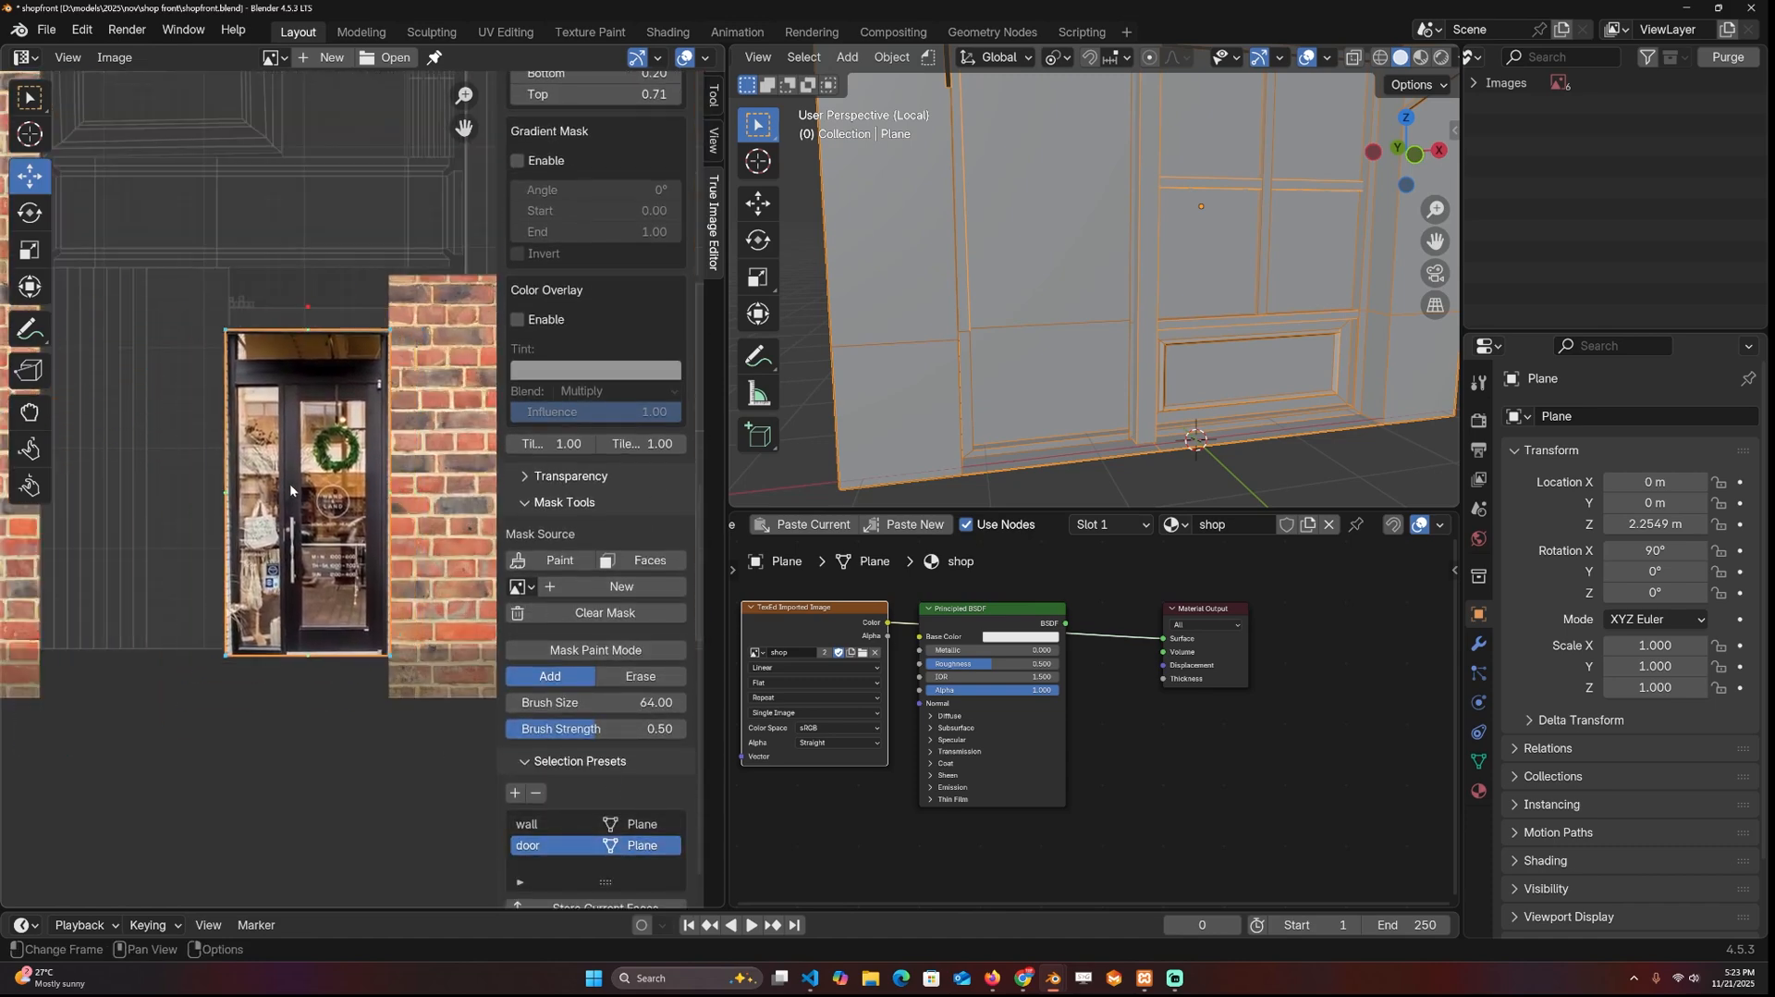
pyautogui.moveTo(291, 482); pyautogui.dragTo(294, 465)
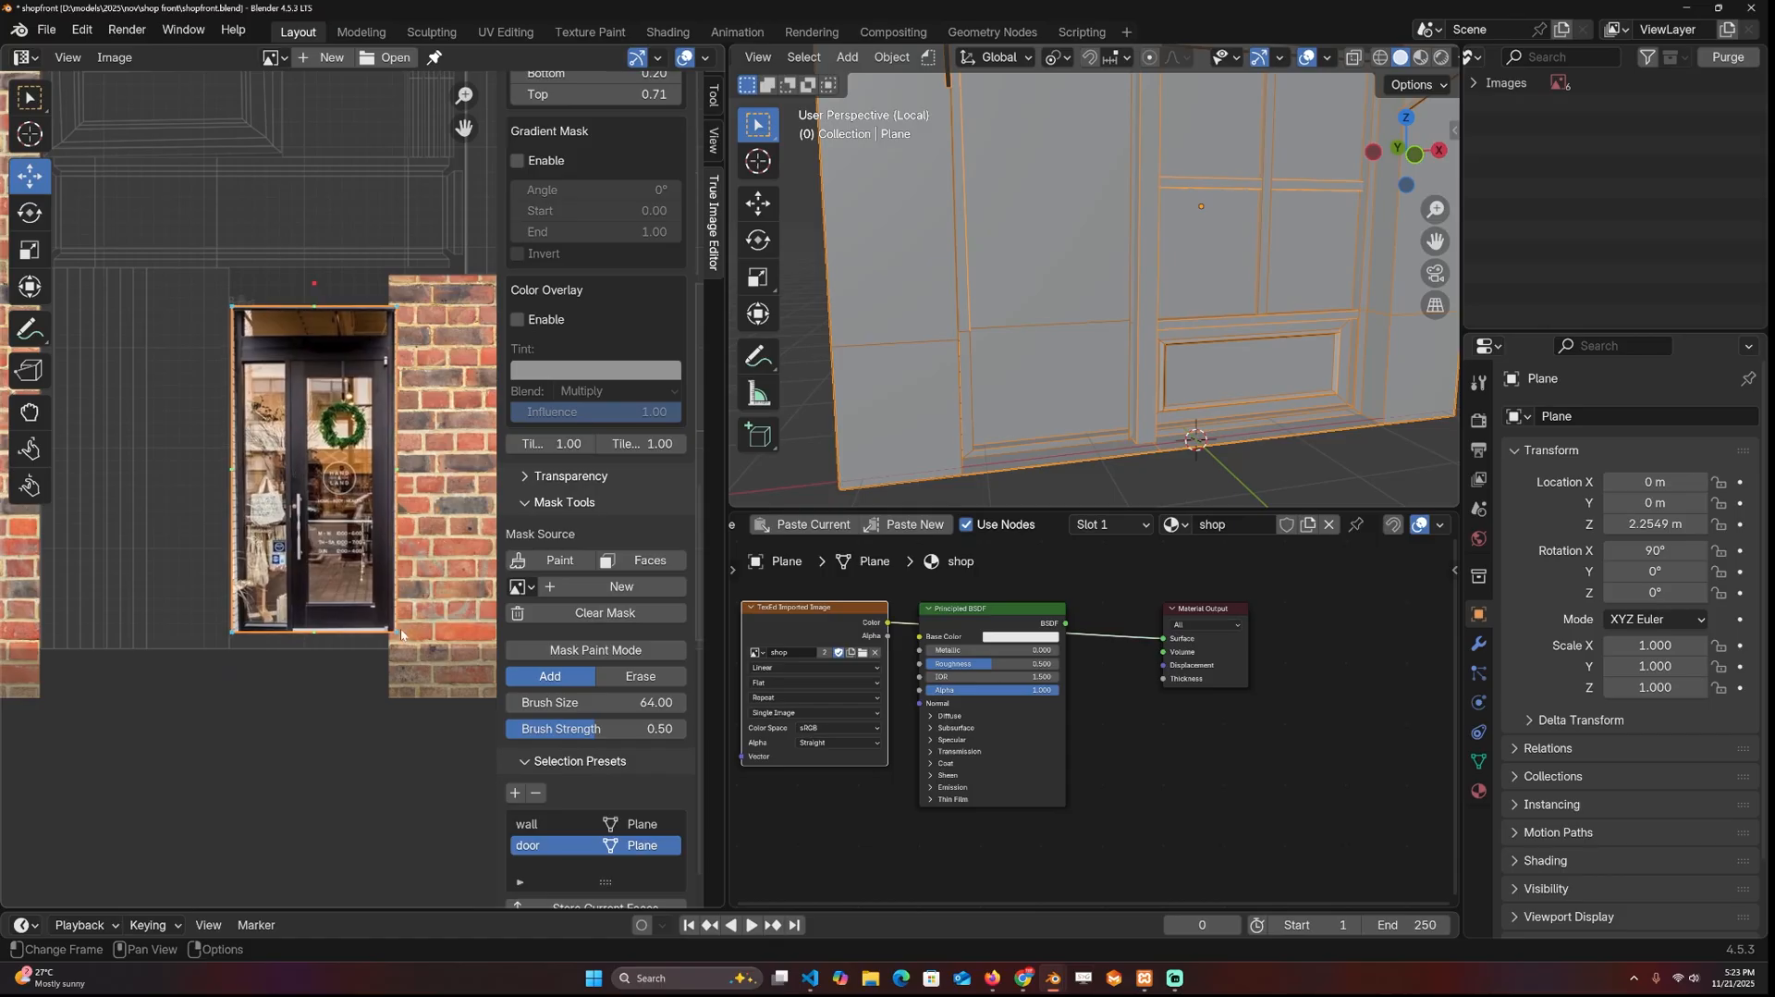
pyautogui.scroll(4, 579, 406)
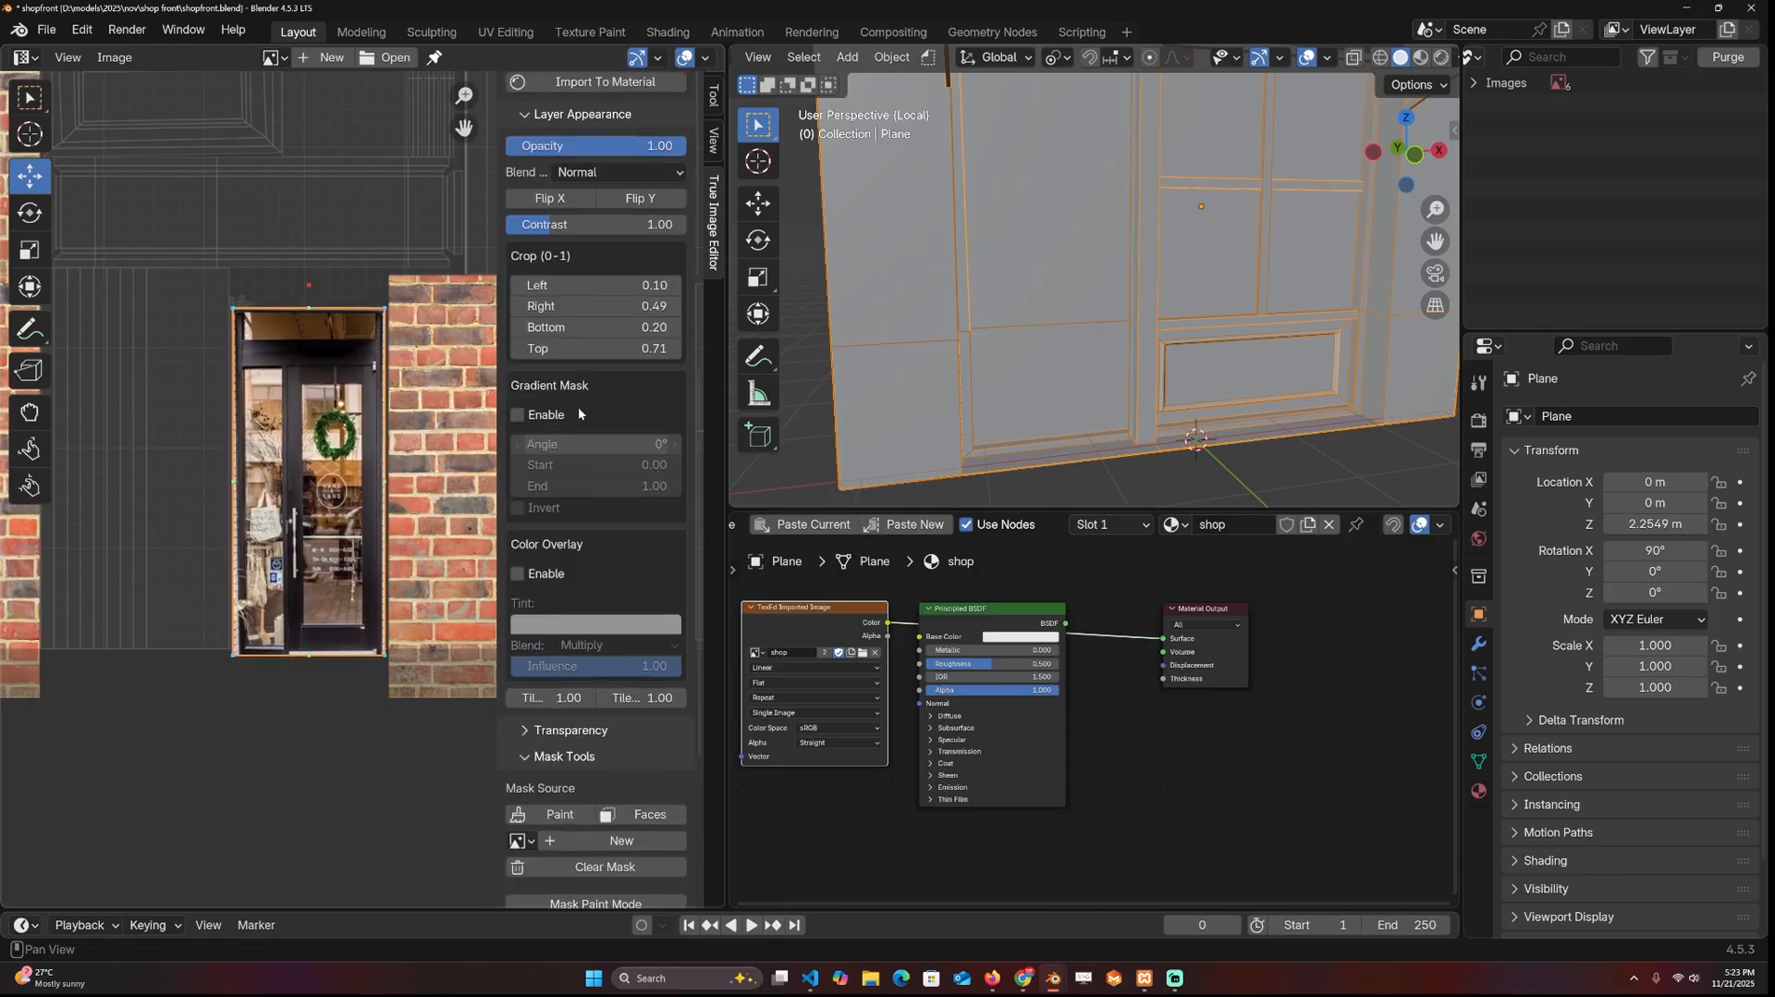
pyautogui.scroll(6, 578, 407)
# Step: Bake the door layer into the shop texture and inspect it on the model in Material Preview
pyautogui.click(604, 383)
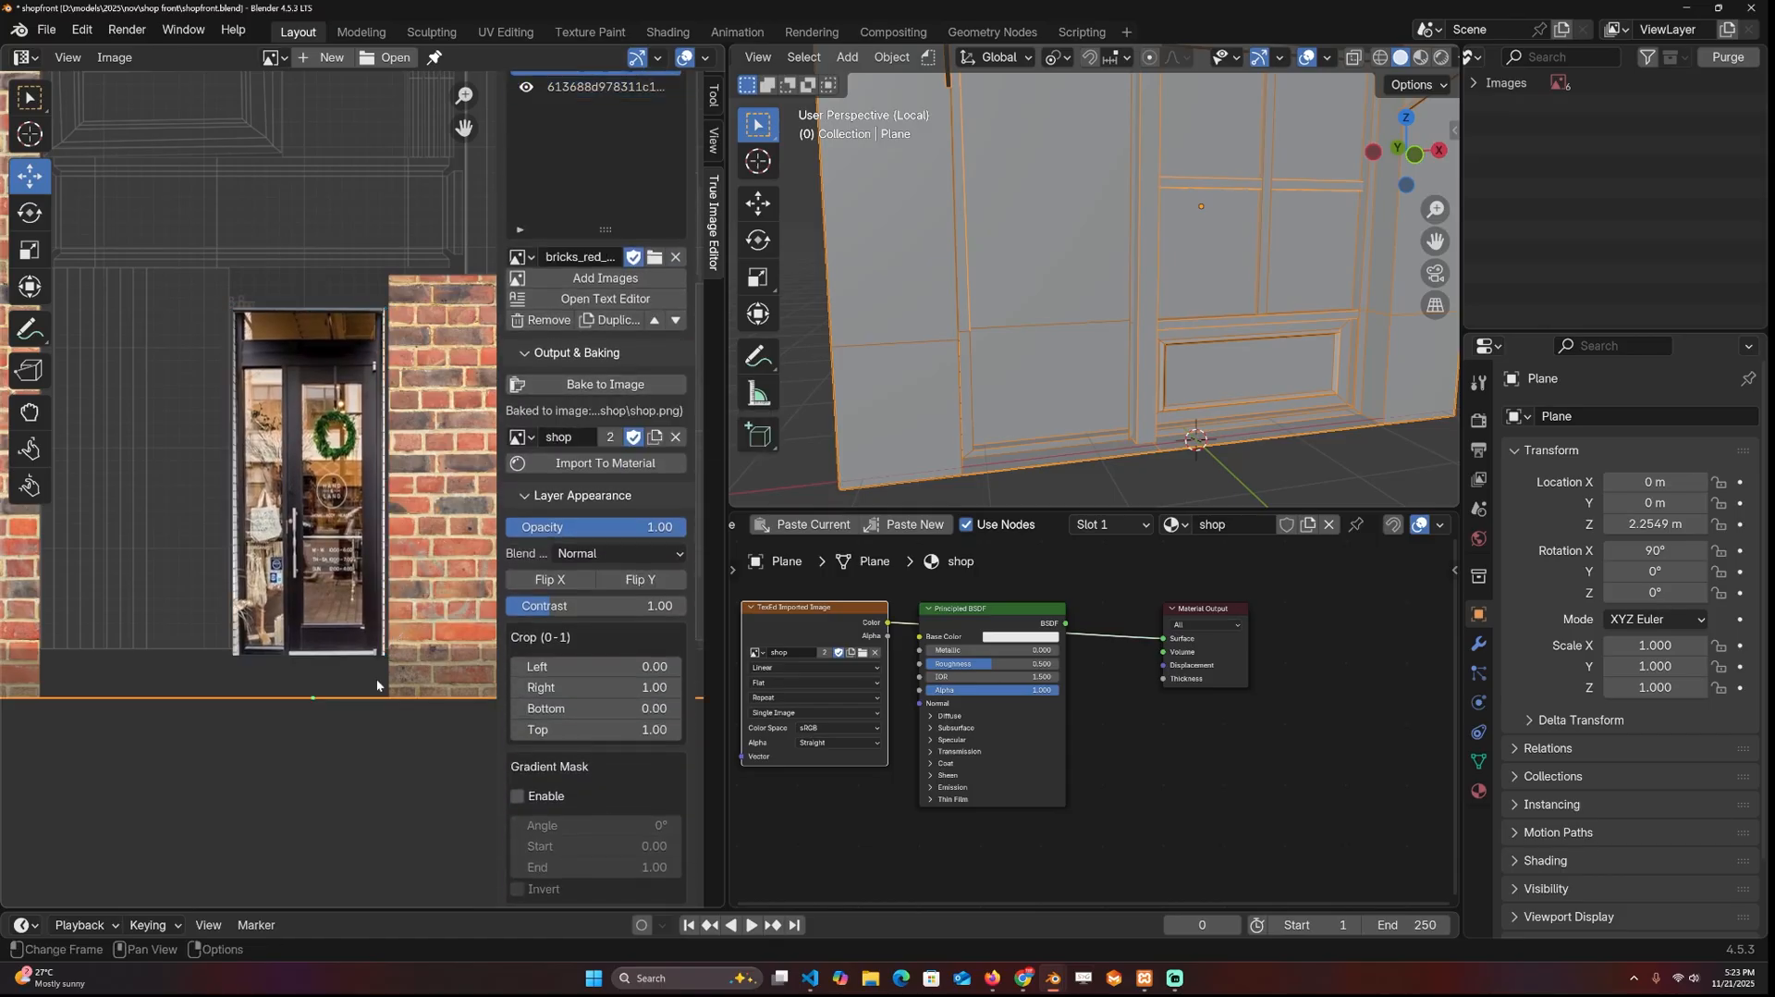
pyautogui.scroll(1, 411, 575)
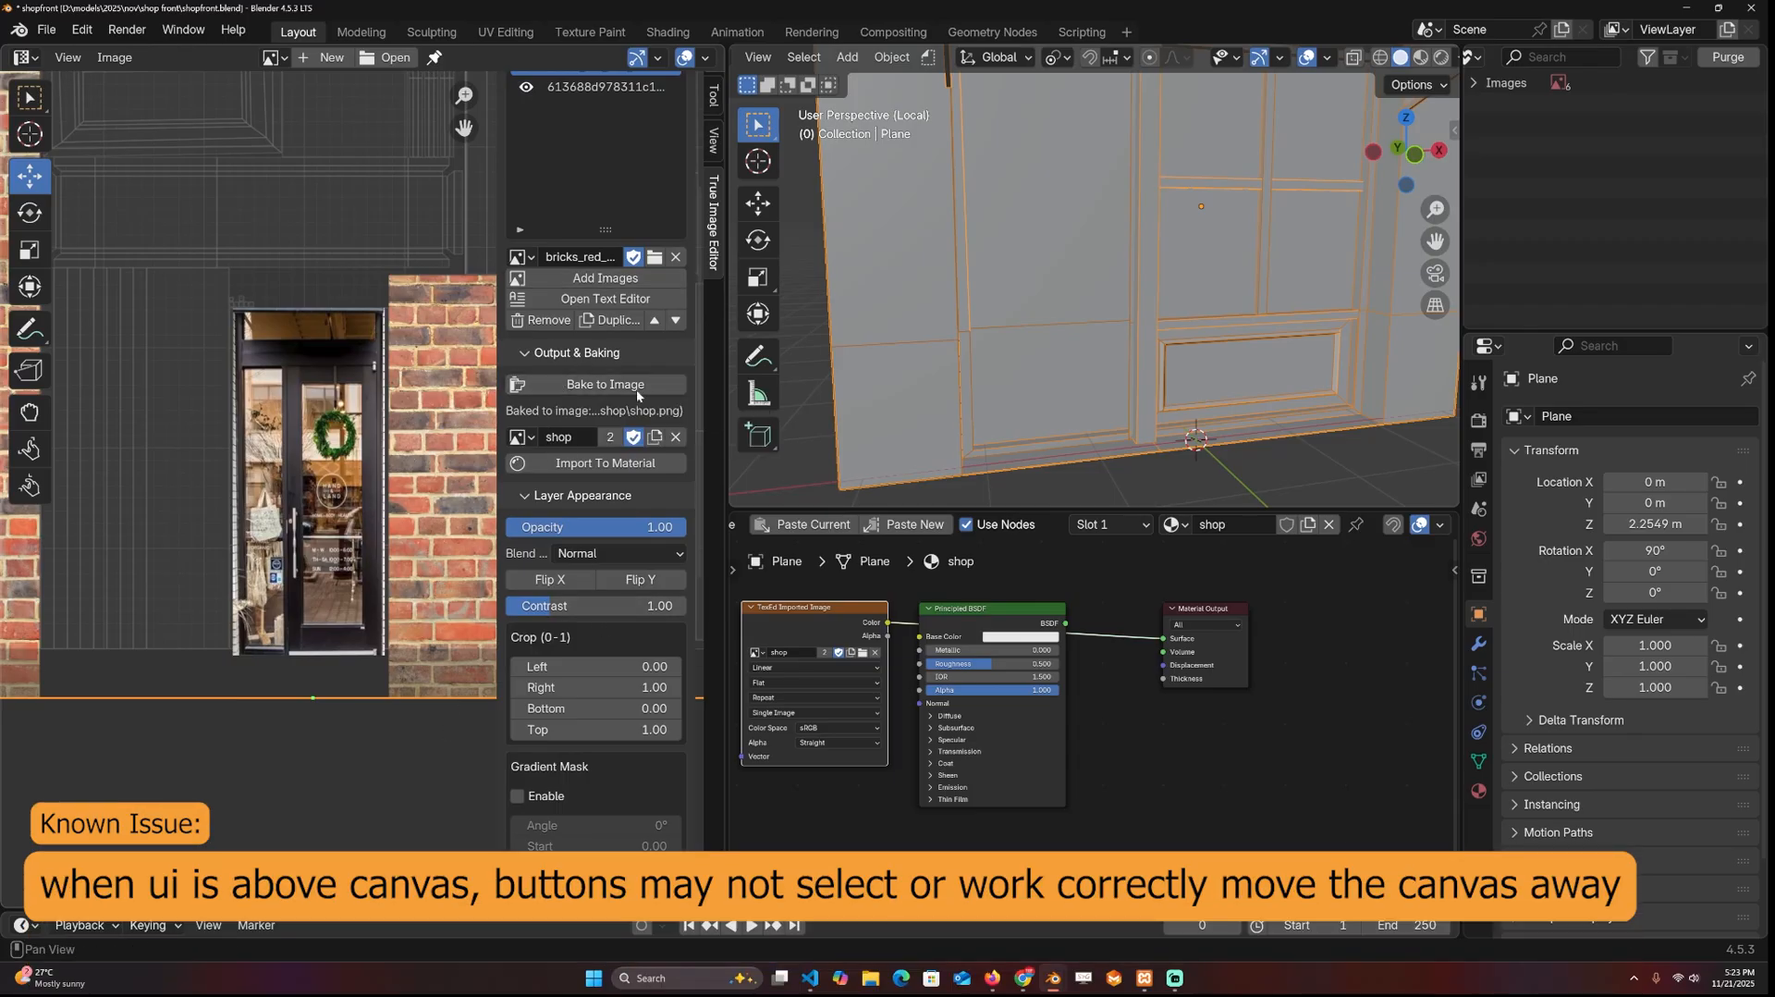
pyautogui.moveTo(389, 722)
pyautogui.mouseDown(button='middle')
pyautogui.moveTo(285, 260)
pyautogui.moveTo(325, 282)
pyautogui.mouseUp(button='middle')
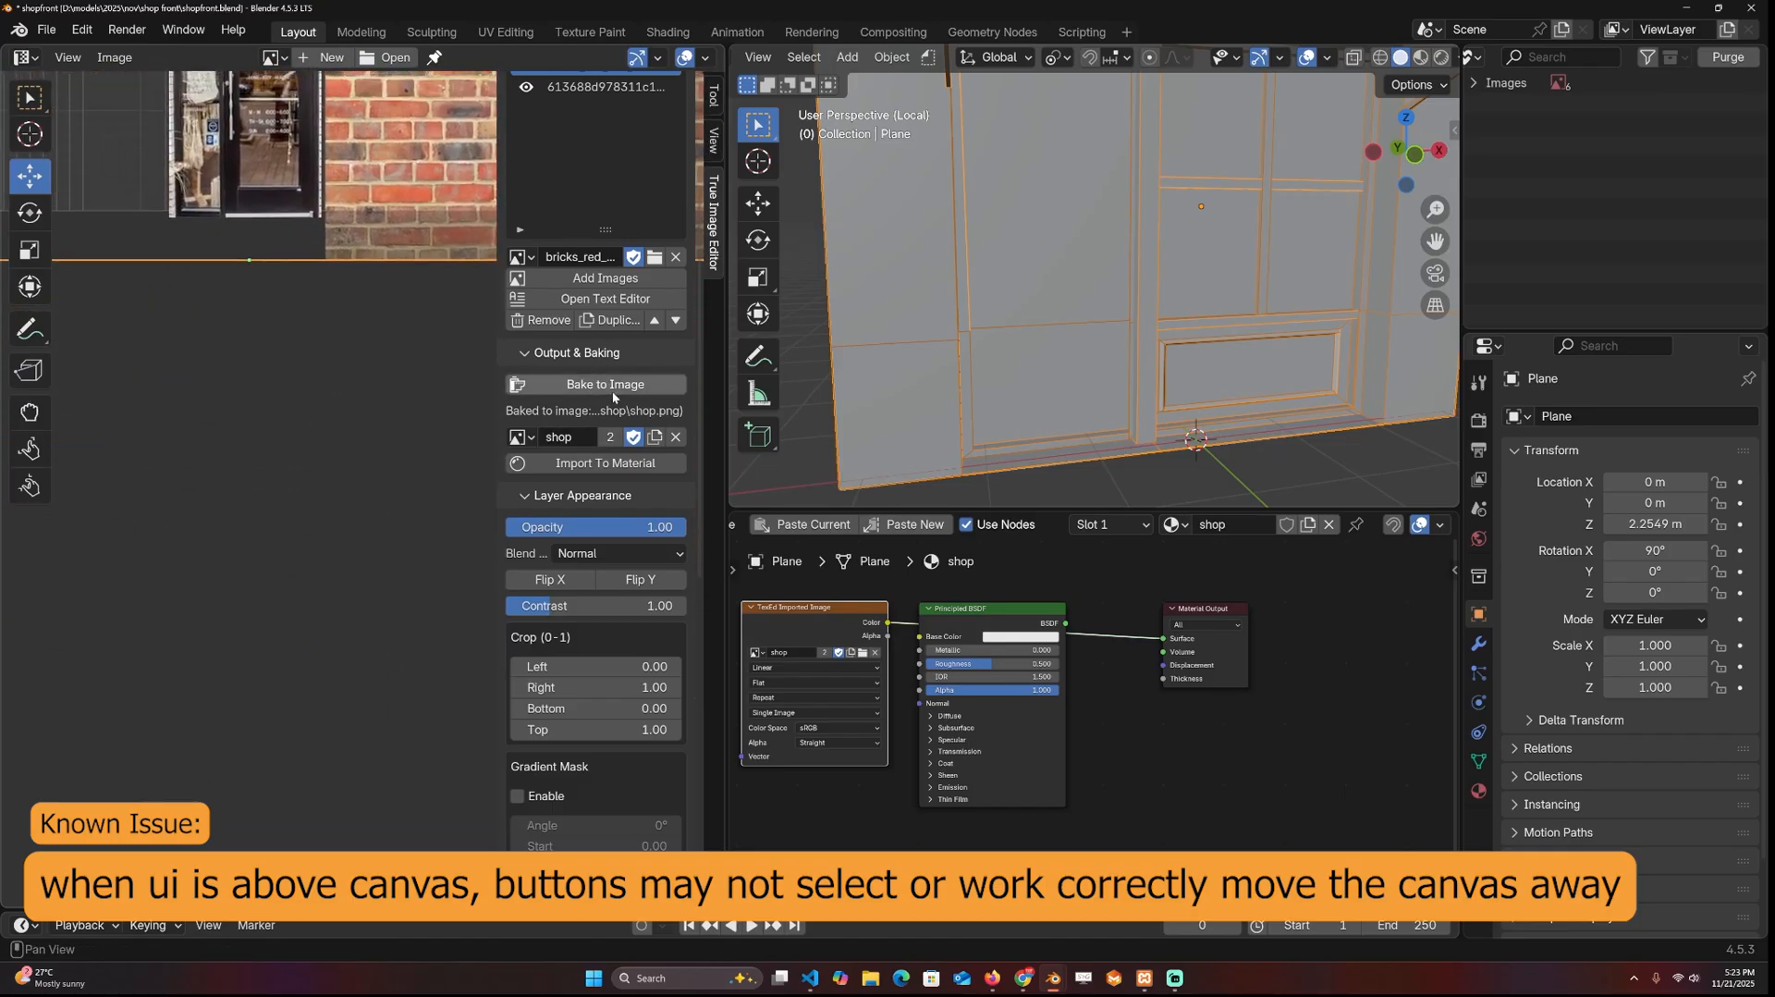
pyautogui.click(587, 403)
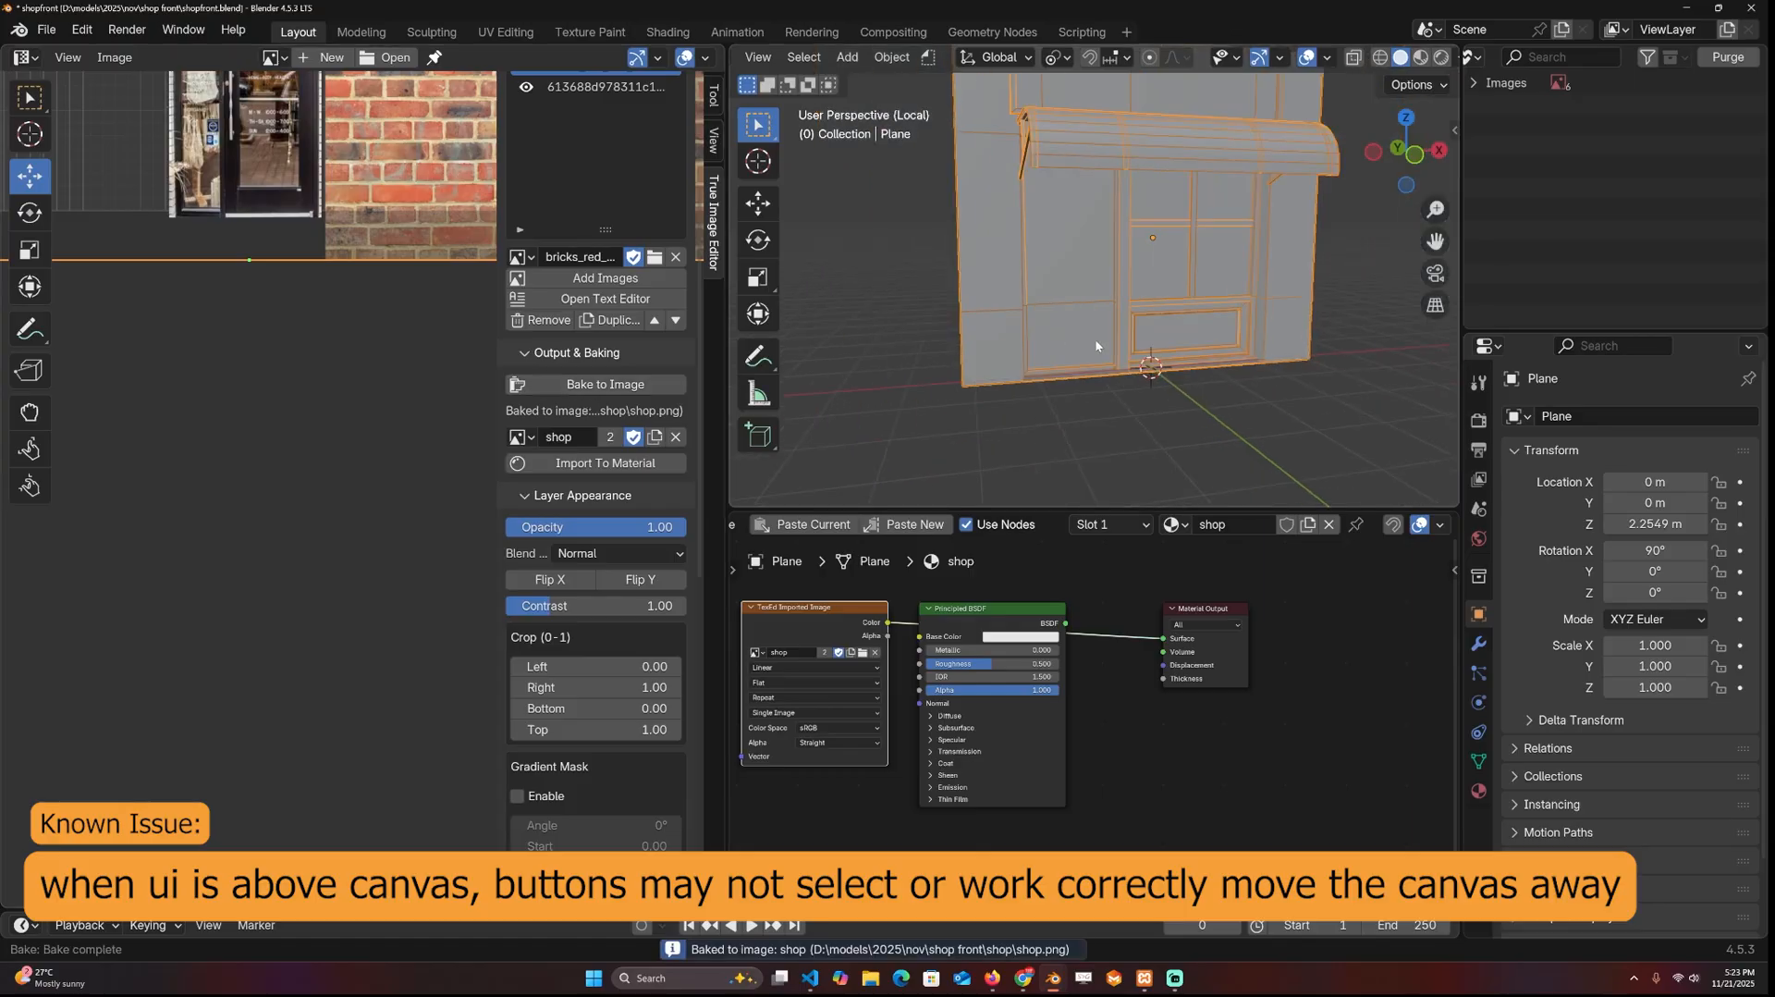
pyautogui.click(1419, 57)
pyautogui.moveTo(1221, 277); pyautogui.dragTo(1240, 283, button='middle')
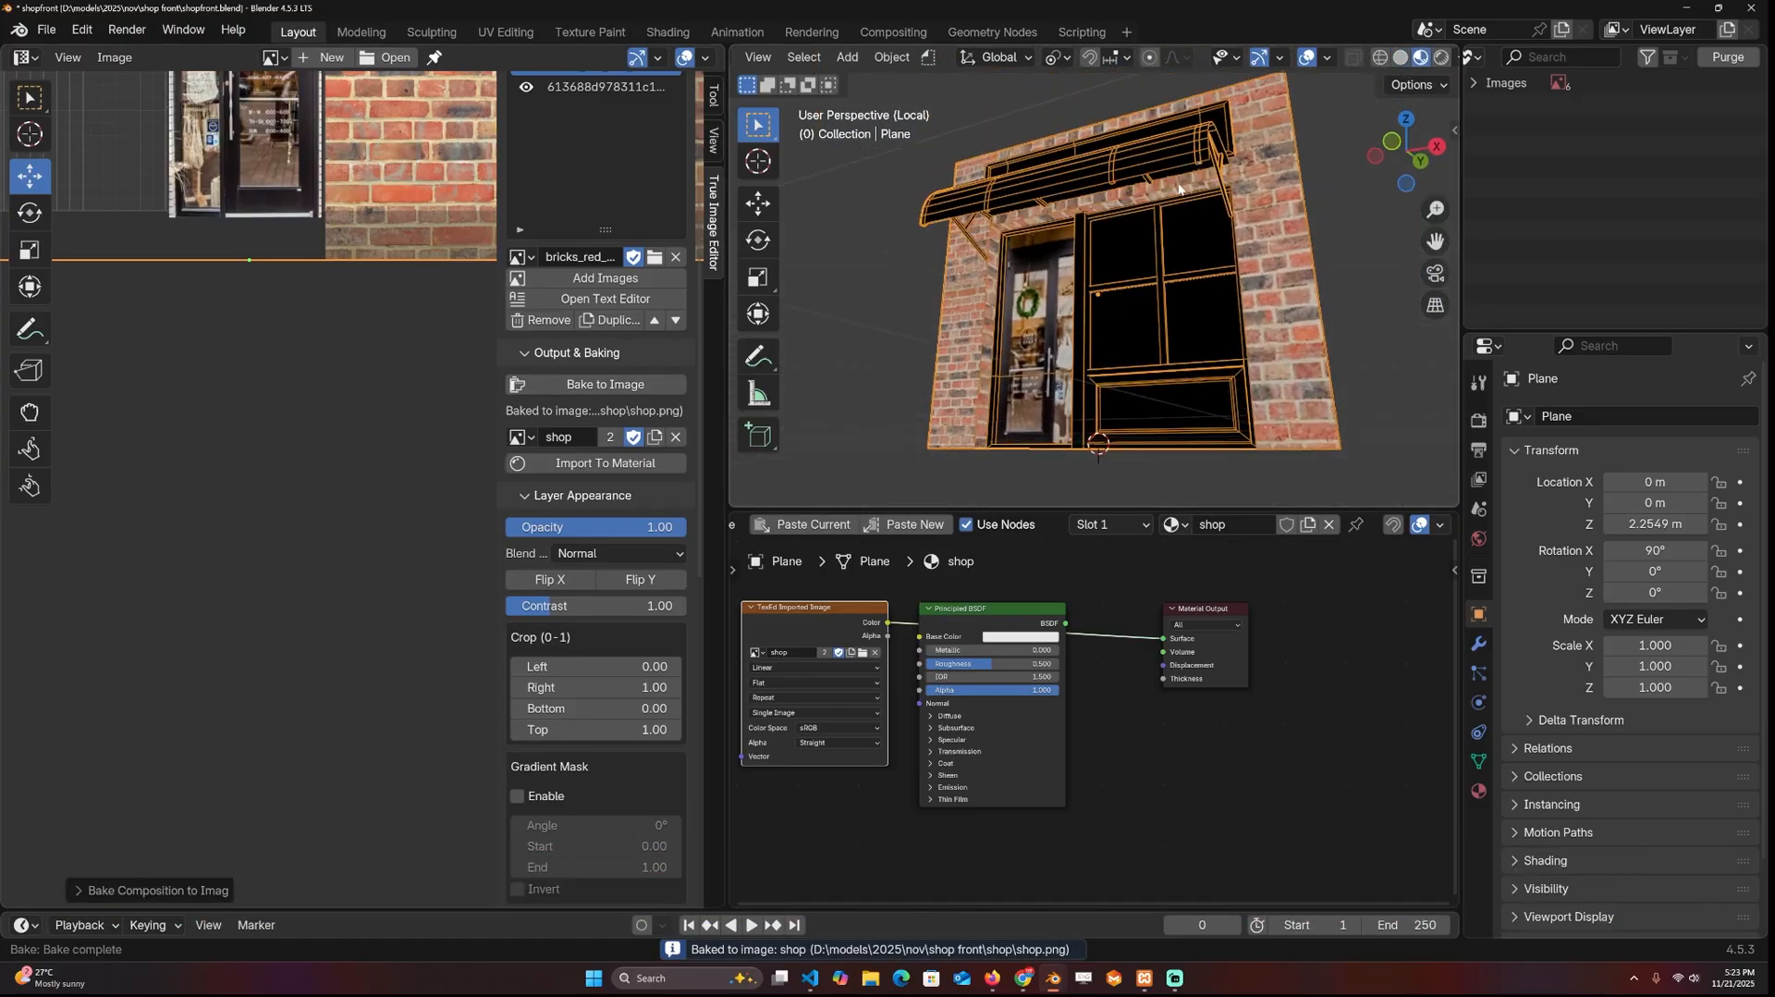
pyautogui.scroll(5, 1240, 283)
pyautogui.scroll(-5, 1239, 283)
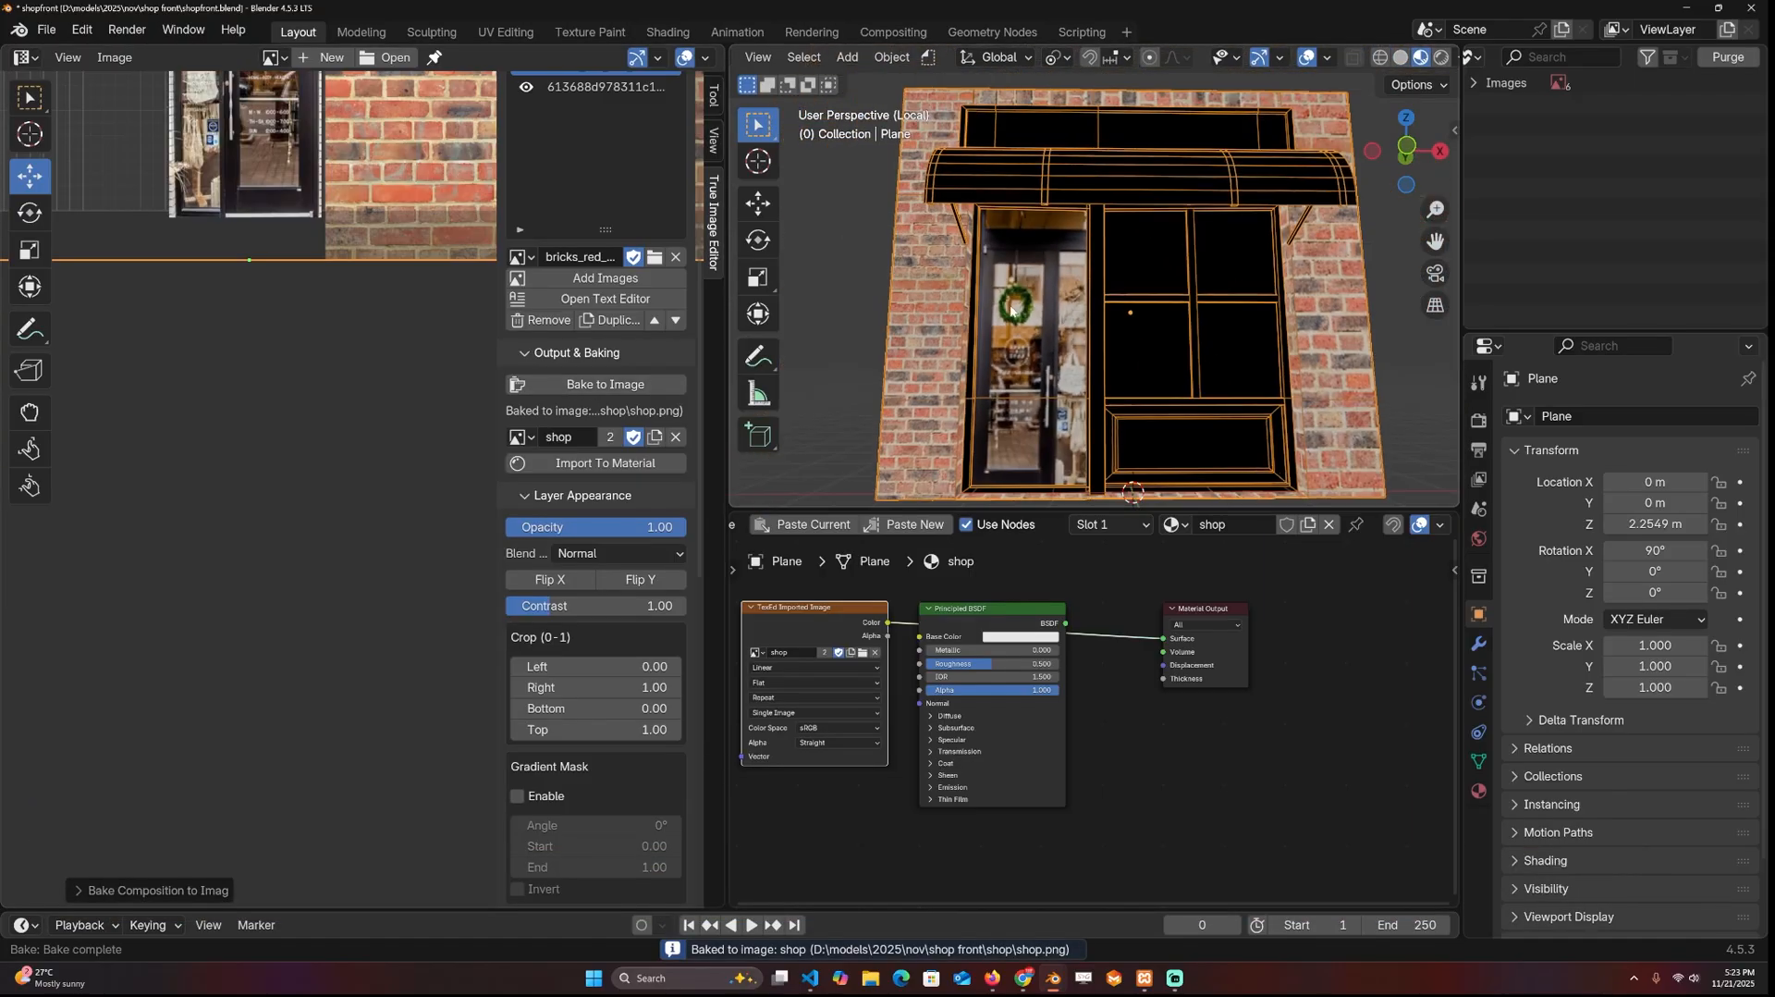
pyautogui.moveTo(1194, 349); pyautogui.dragTo(1023, 337, button='middle')
pyautogui.scroll(2, 636, 177)
pyautogui.scroll(1, 525, 96)
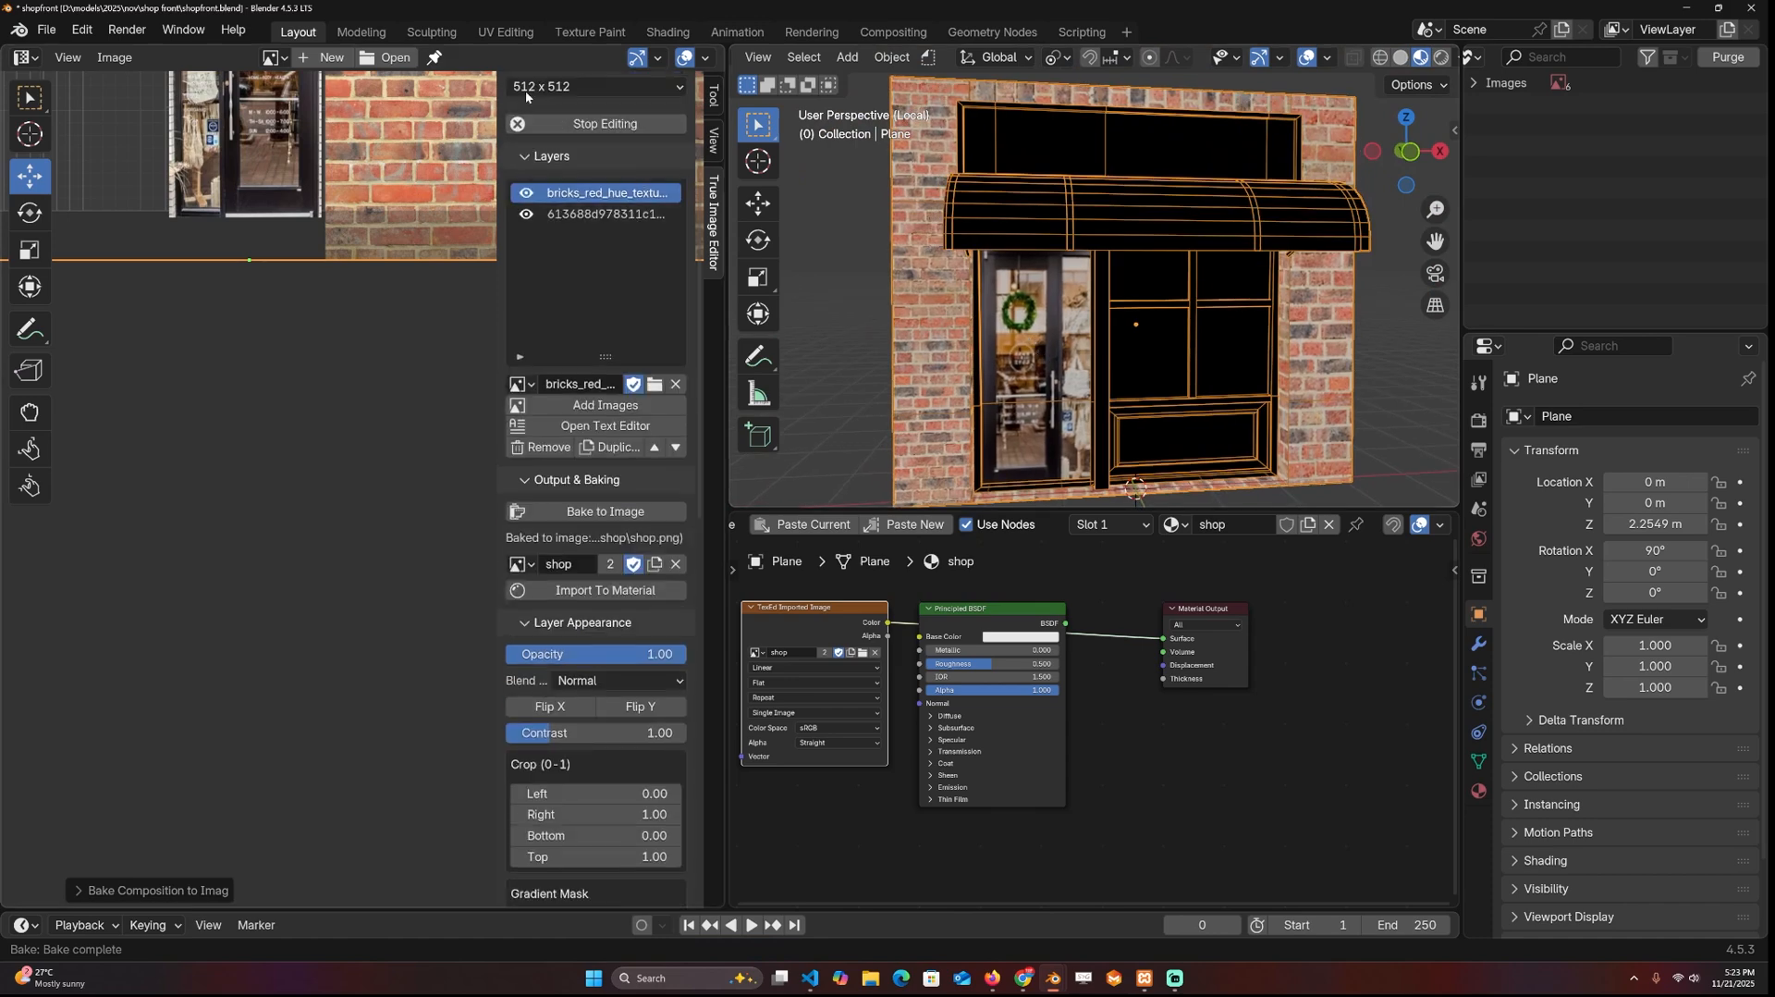
# Step: Pan the canvas to frame the whole layout and view the shopfront from a low angle
pyautogui.moveTo(403, 235); pyautogui.dragTo(376, 379, button='middle')
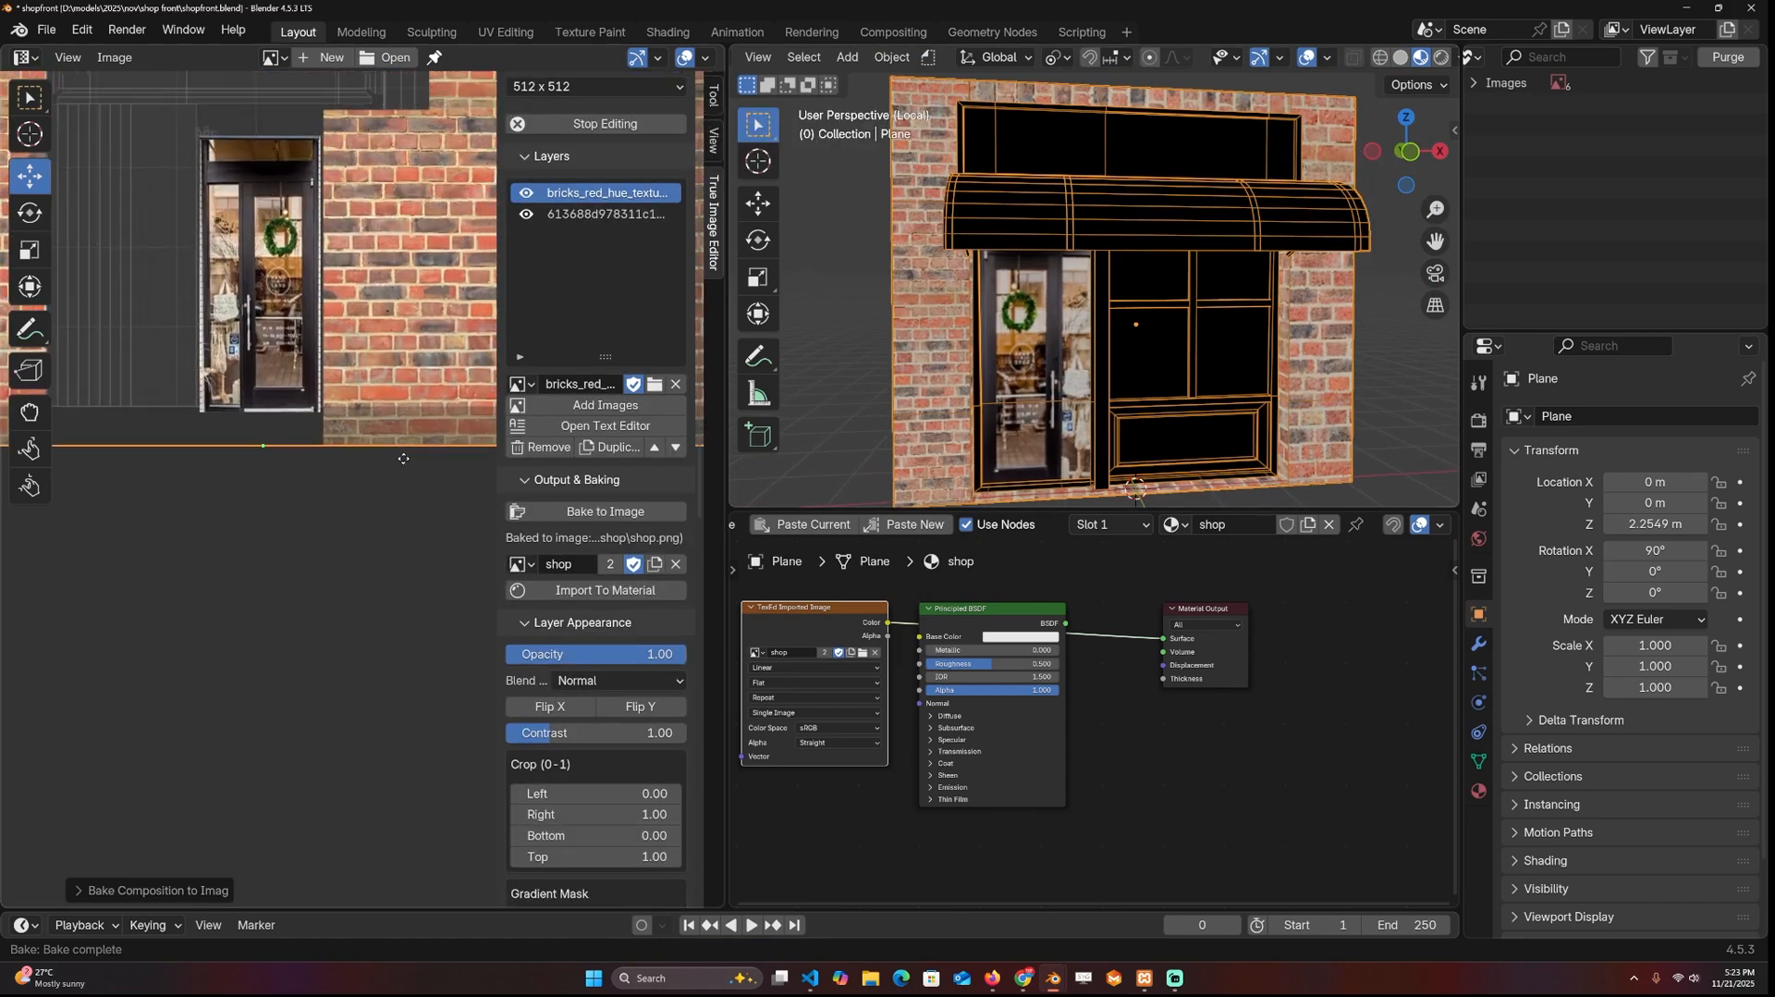
pyautogui.scroll(-2, 376, 379)
pyautogui.moveTo(390, 255); pyautogui.dragTo(415, 355, button='middle')
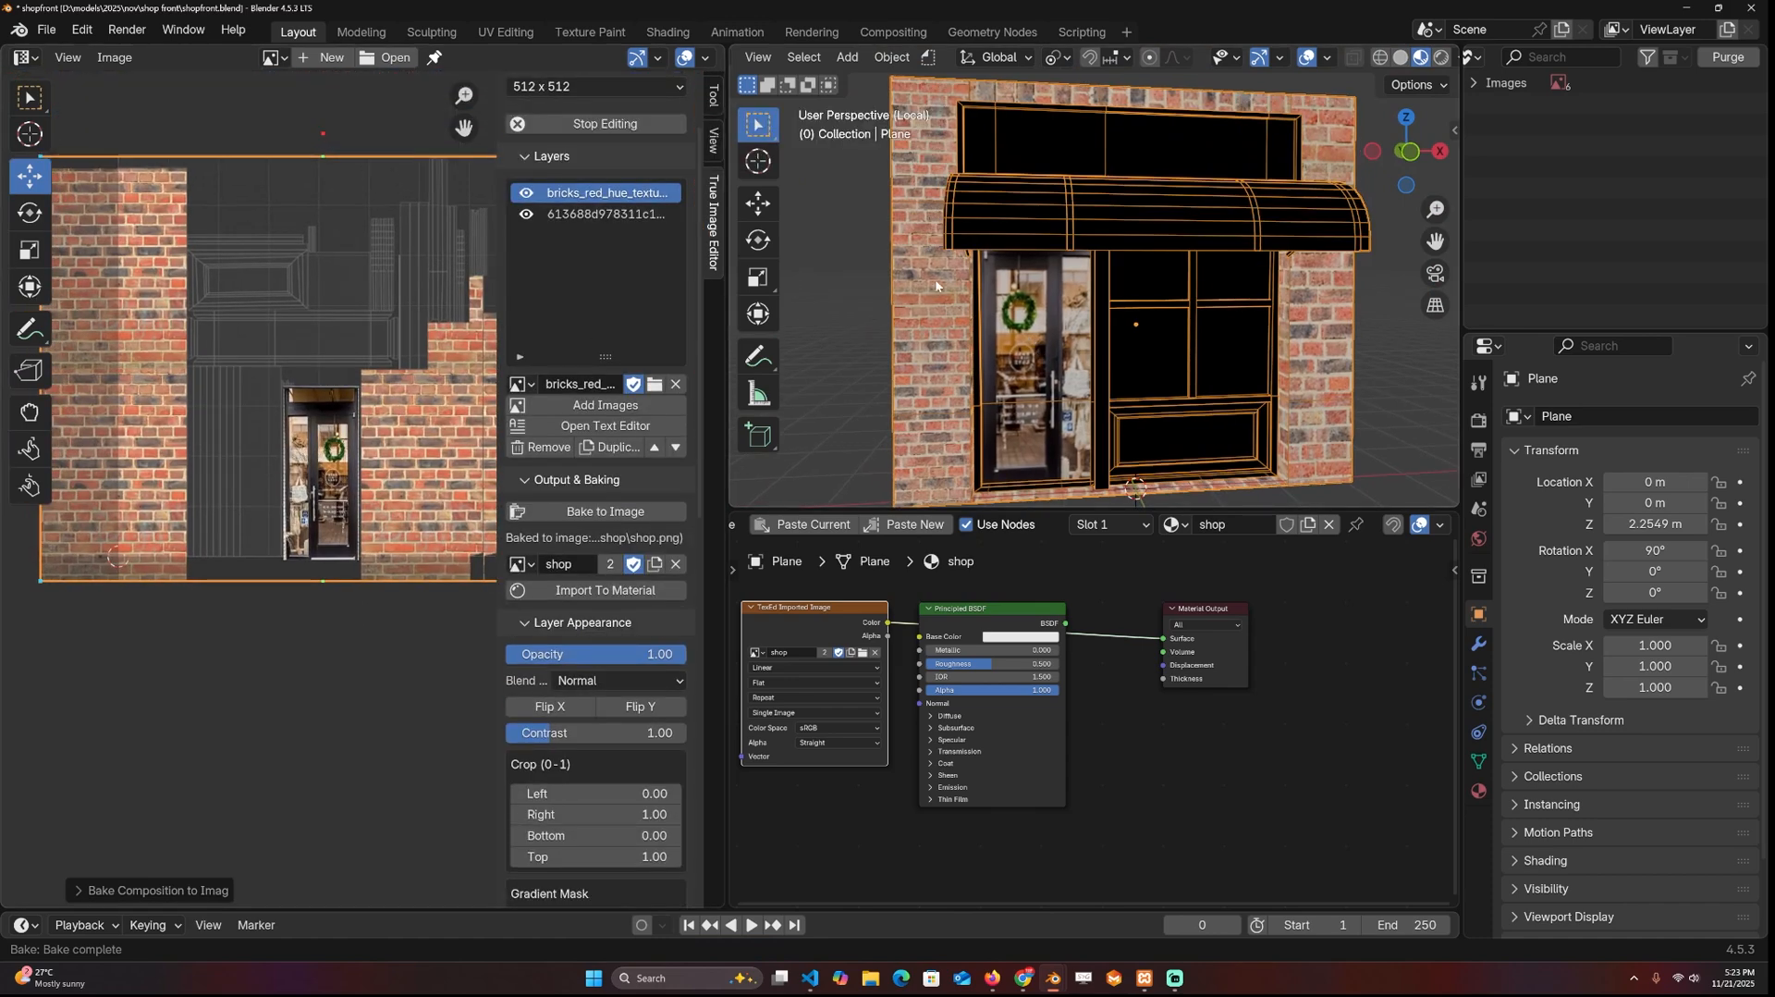
pyautogui.moveTo(995, 277)
pyautogui.mouseDown(button='middle')
pyautogui.moveTo(993, 202)
pyautogui.moveTo(1043, 216)
pyautogui.mouseUp(button='middle')
pyautogui.scroll(1, 407, 474)
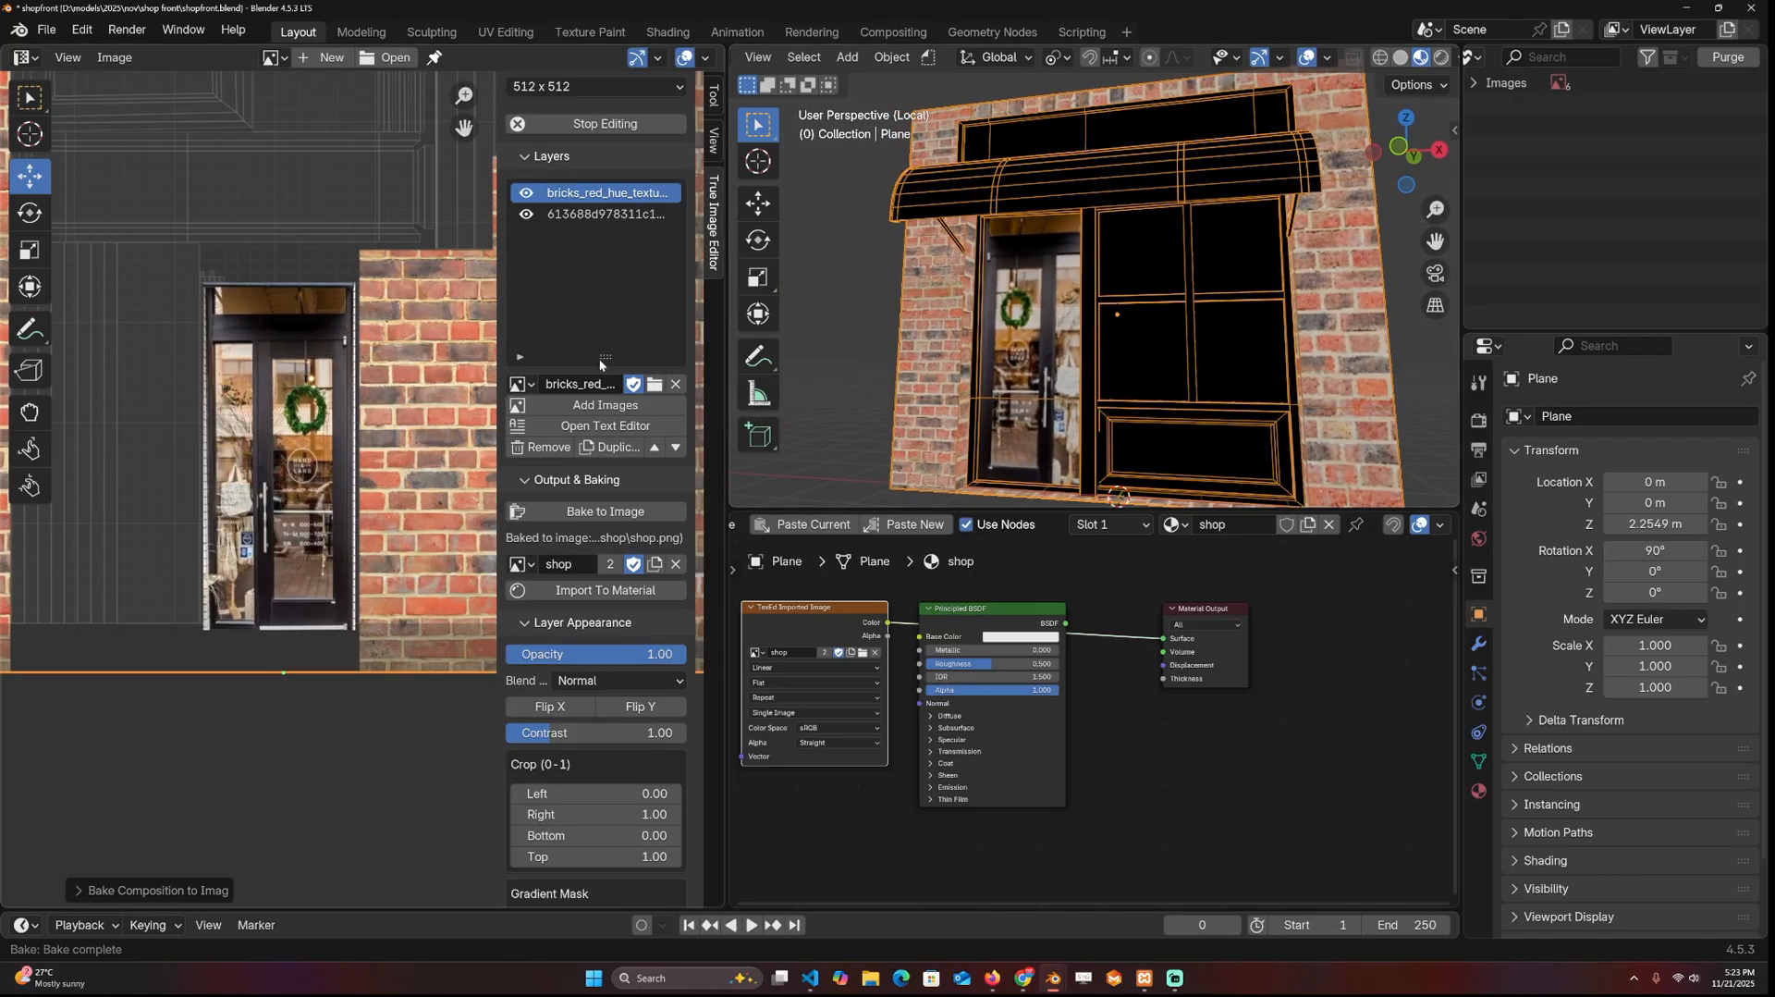
# Step: Duplicate the door photo layer and widen its crop to show the shop window
pyautogui.click(302, 440)
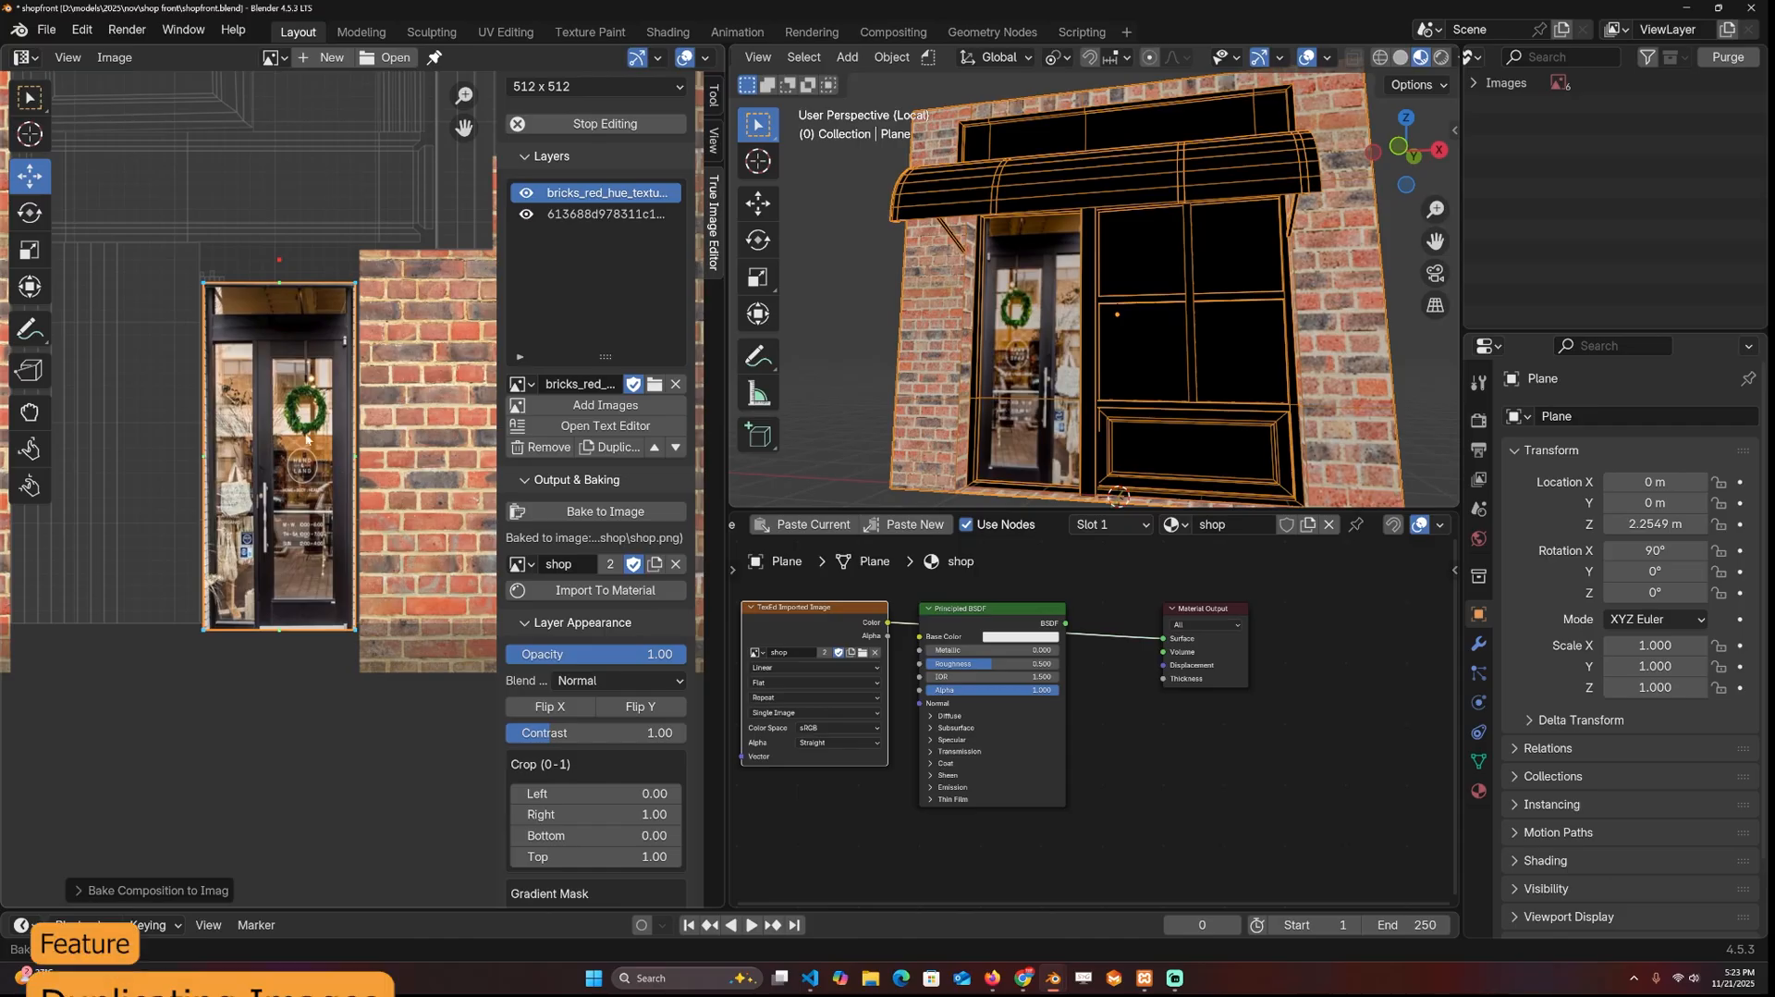
pyautogui.rightClick(276, 402)
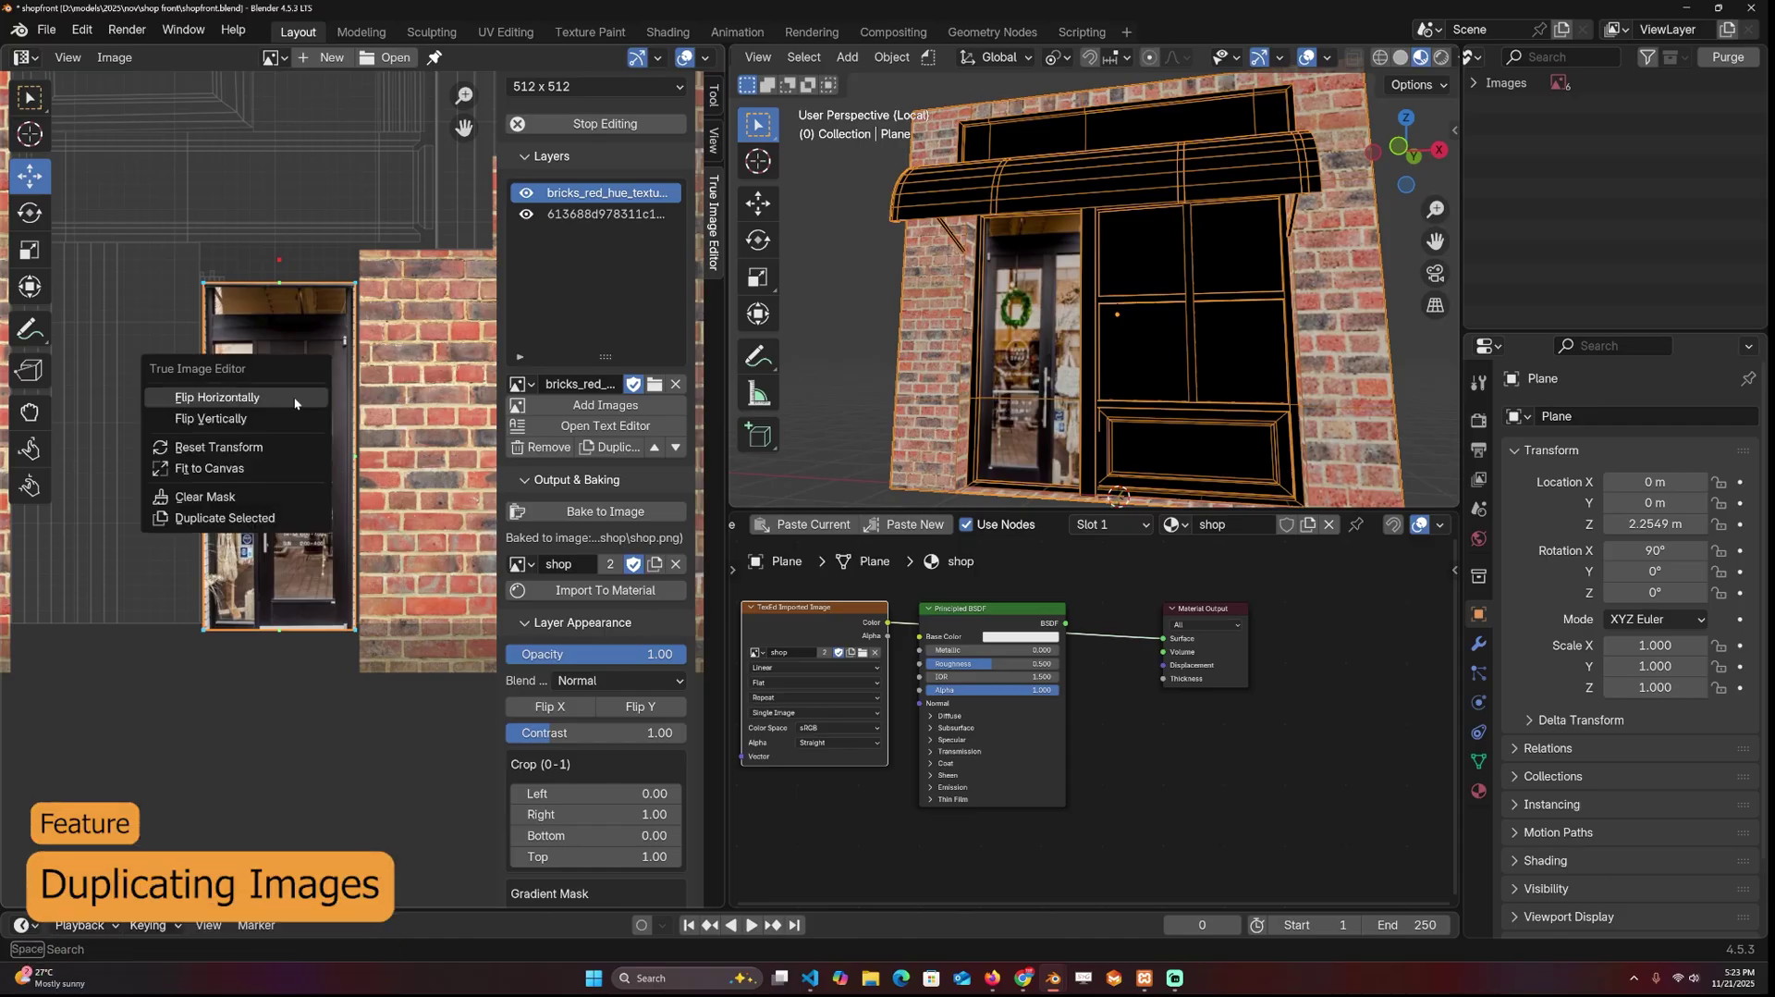
pyautogui.click(260, 518)
pyautogui.moveTo(264, 514)
pyautogui.mouseDown()
pyautogui.moveTo(153, 350)
pyautogui.moveTo(230, 351)
pyautogui.mouseUp()
pyautogui.scroll(-10, 546, 726)
pyautogui.scroll(-5, 676, 758)
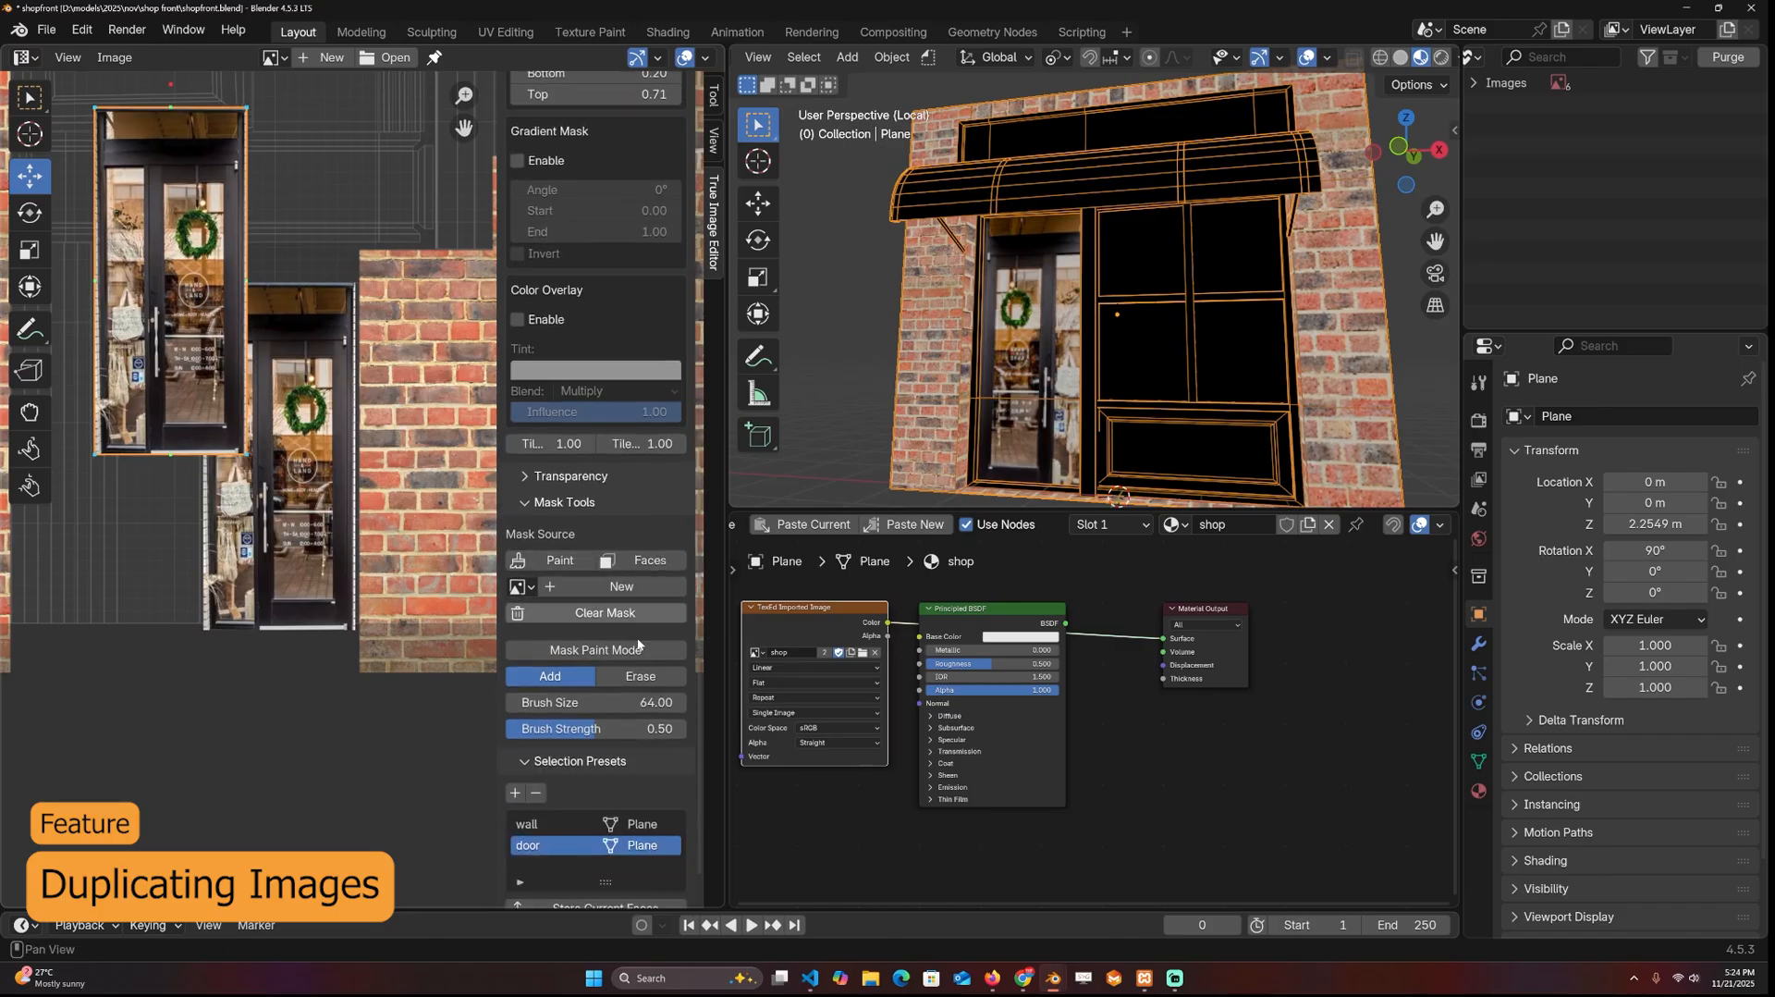
pyautogui.scroll(-1, 676, 758)
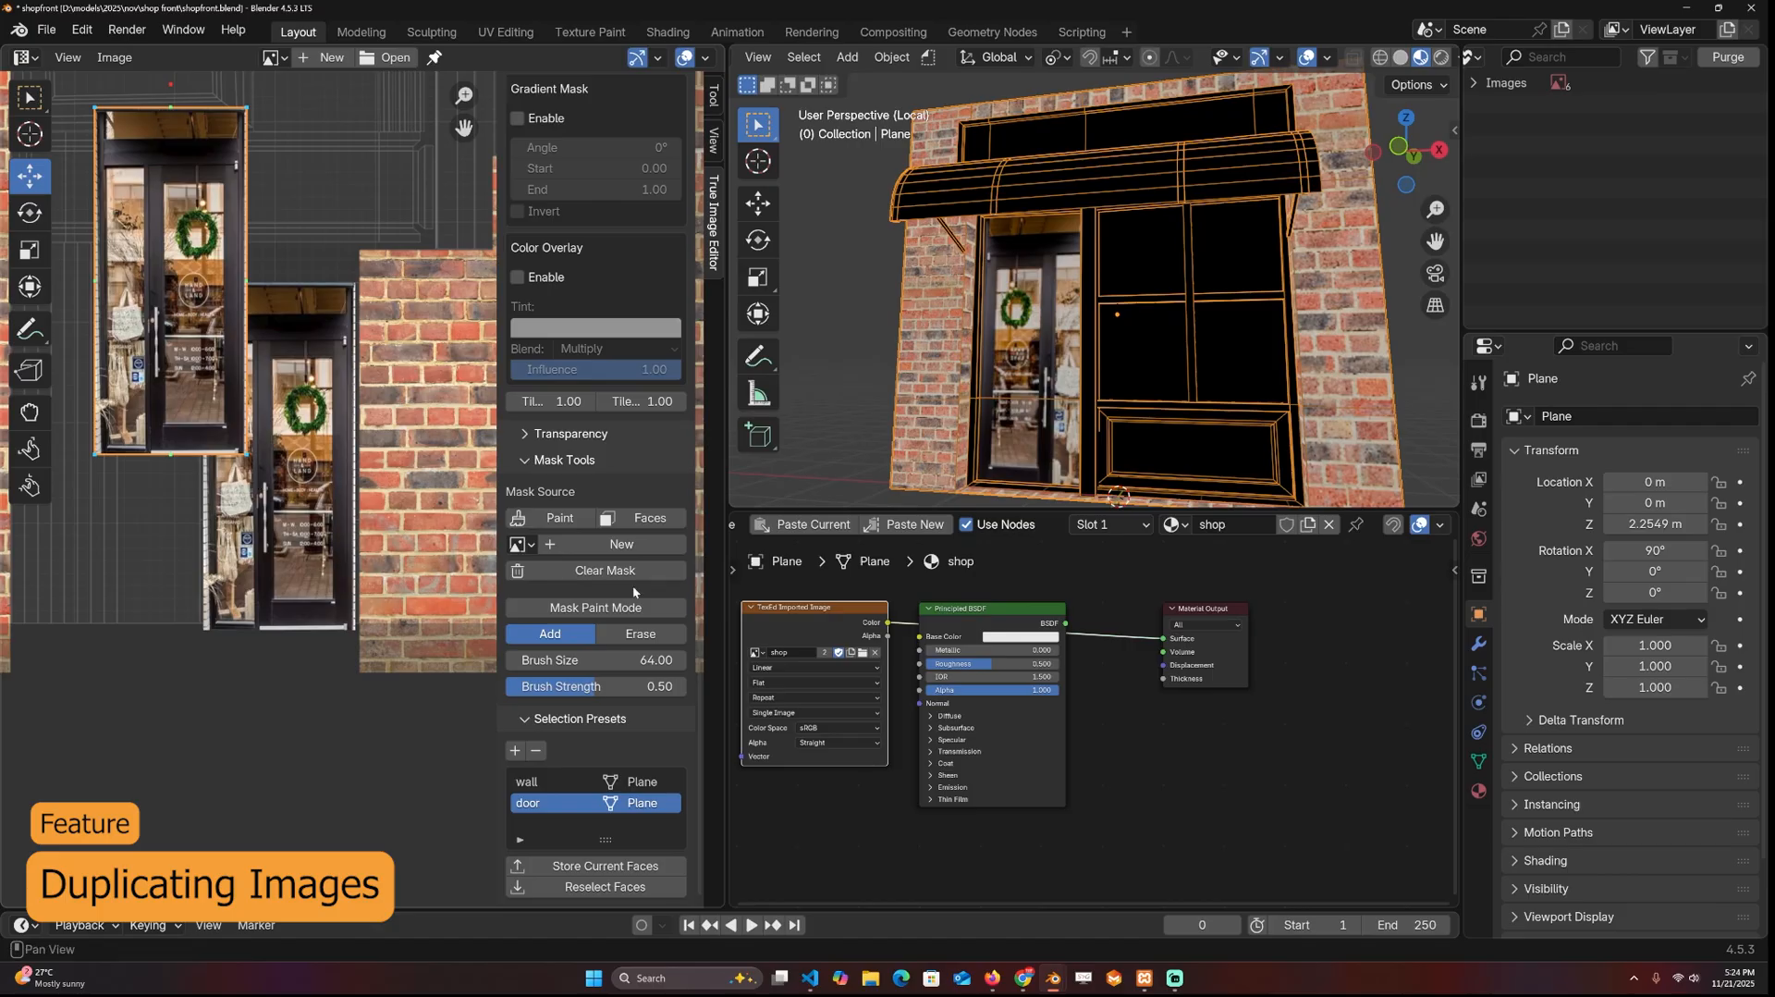
pyautogui.scroll(2, 353, 446)
pyautogui.scroll(3, 353, 445)
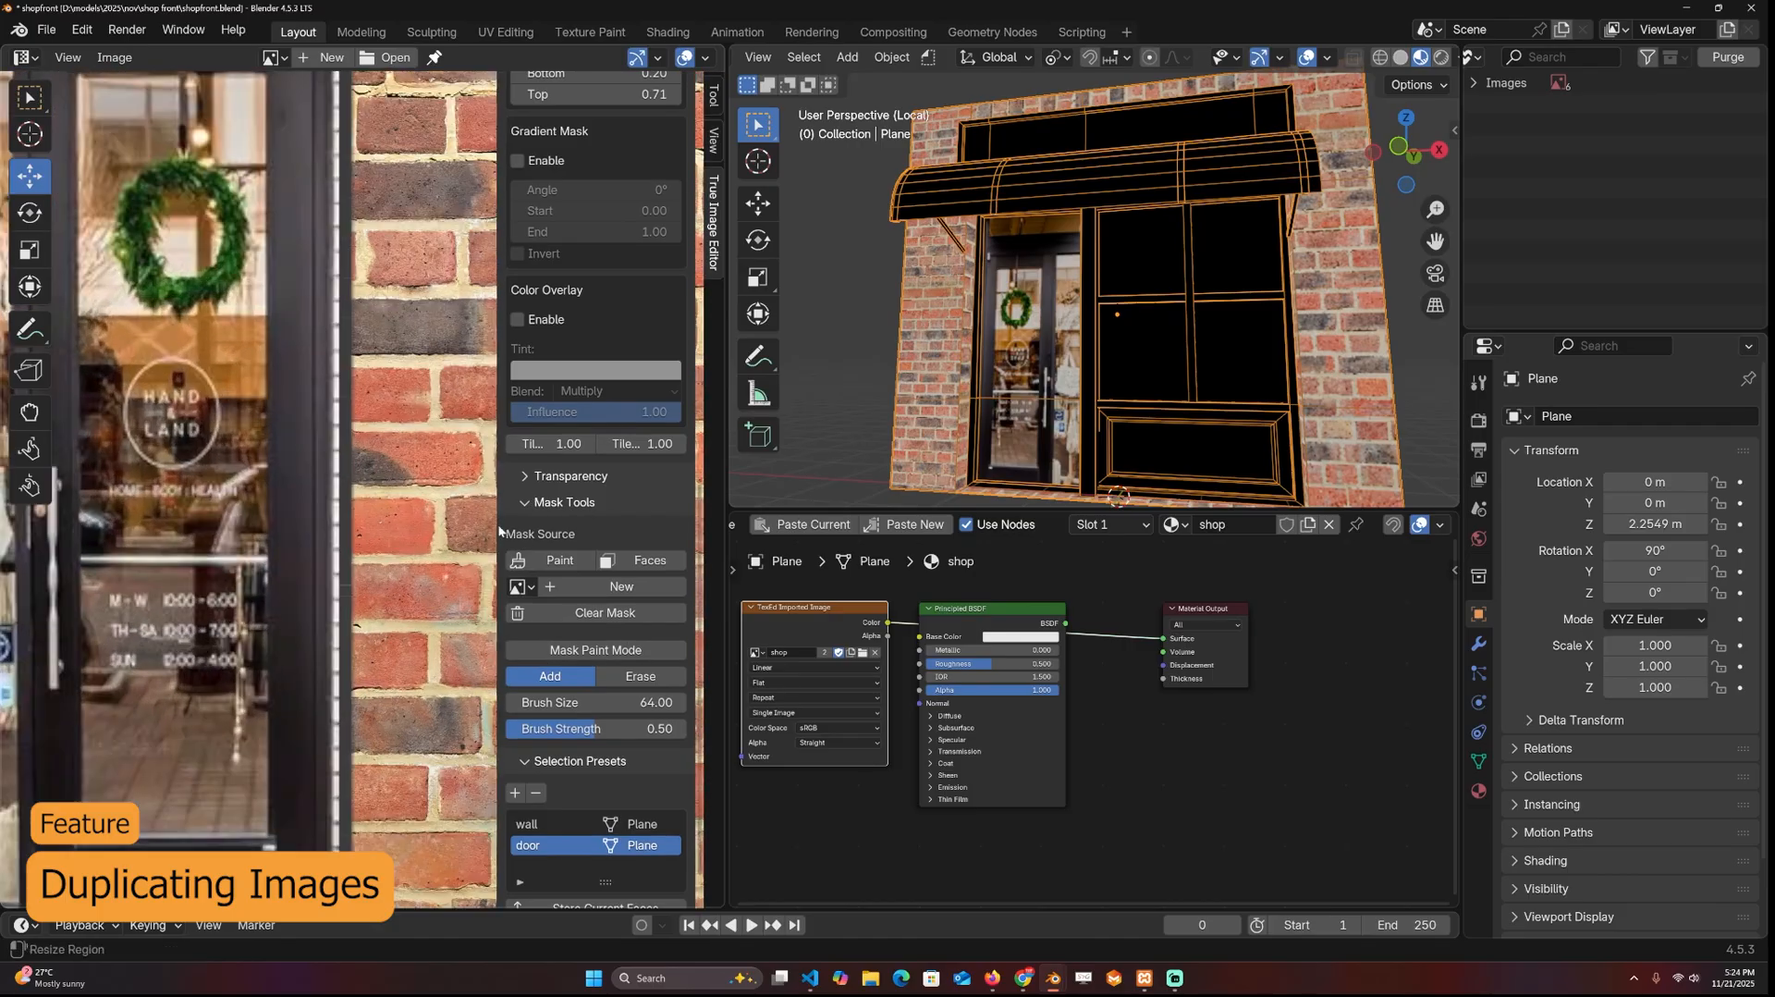
pyautogui.scroll(-4, 353, 445)
pyautogui.scroll(-3, 353, 445)
pyautogui.scroll(3, 579, 528)
pyautogui.scroll(5, 579, 528)
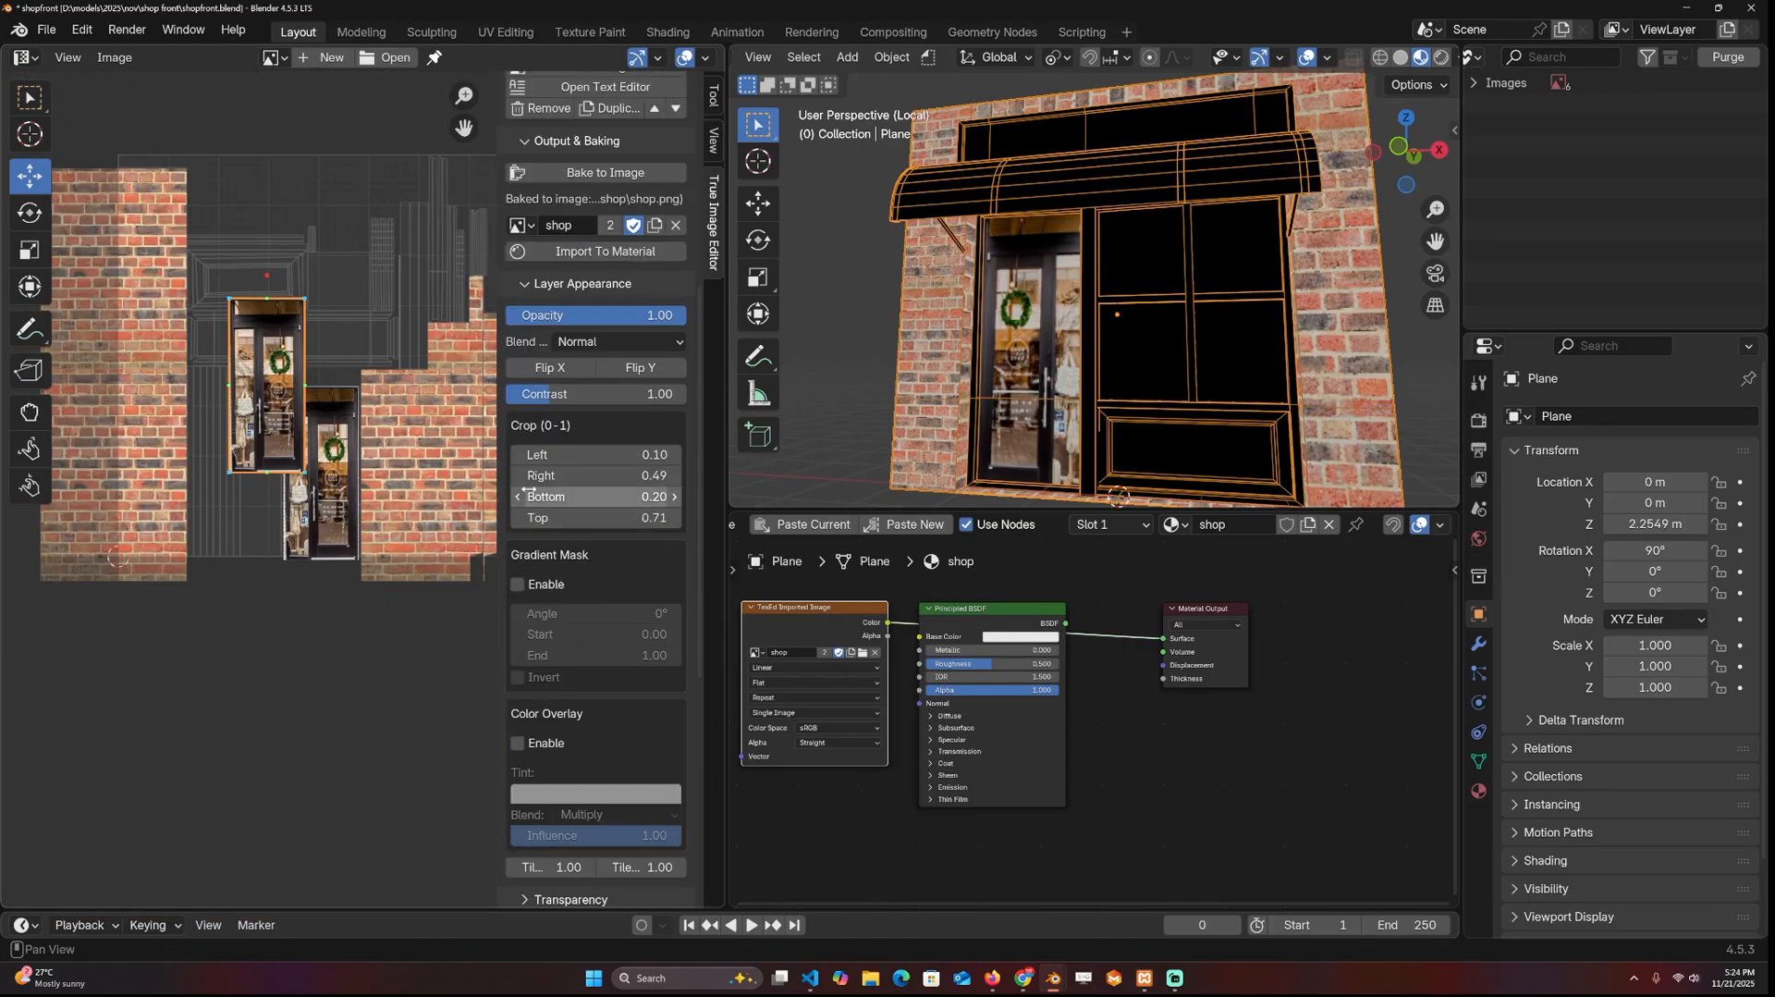
pyautogui.moveTo(631, 459)
pyautogui.mouseDown()
pyautogui.moveTo(568, 474)
pyautogui.moveTo(666, 475)
pyautogui.moveTo(680, 454)
pyautogui.moveTo(610, 516)
pyautogui.mouseUp()
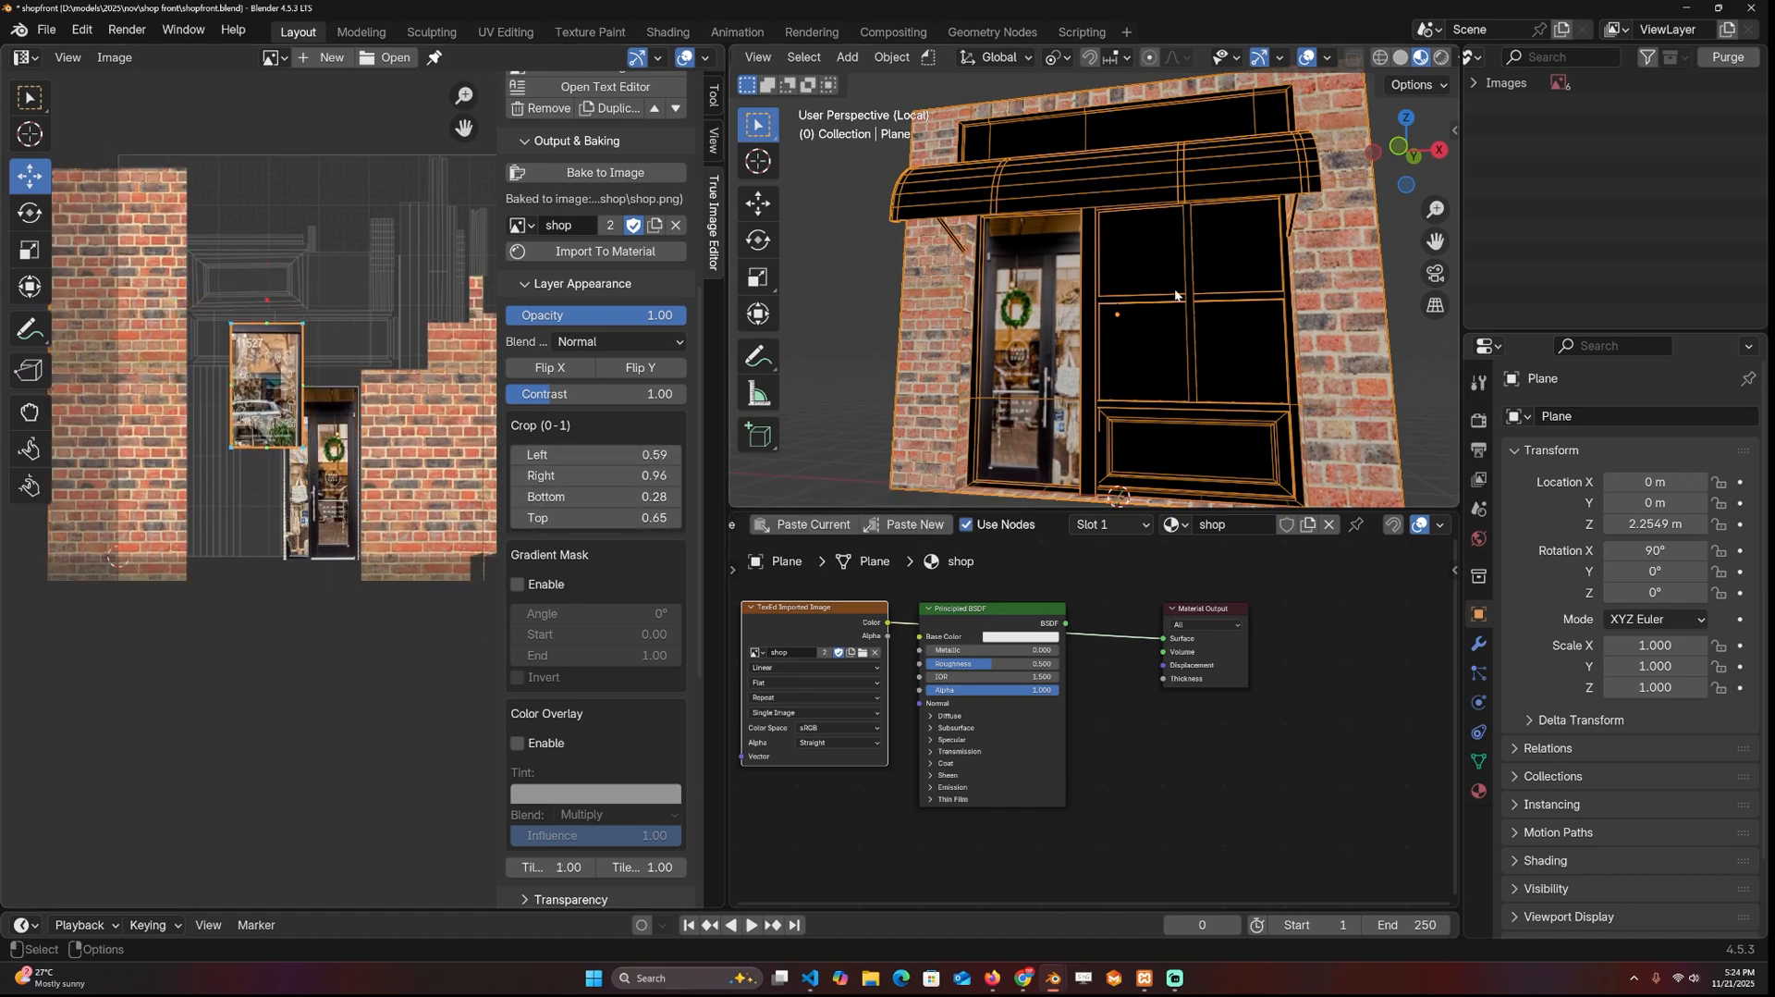
# Step: Store the window face as a preset, mask the photo to it, and fit it in the window's UV box
pyautogui.press('Tab')
pyautogui.scroll(2, 307, 435)
pyautogui.moveTo(308, 449); pyautogui.dragTo(342, 550, button='middle')
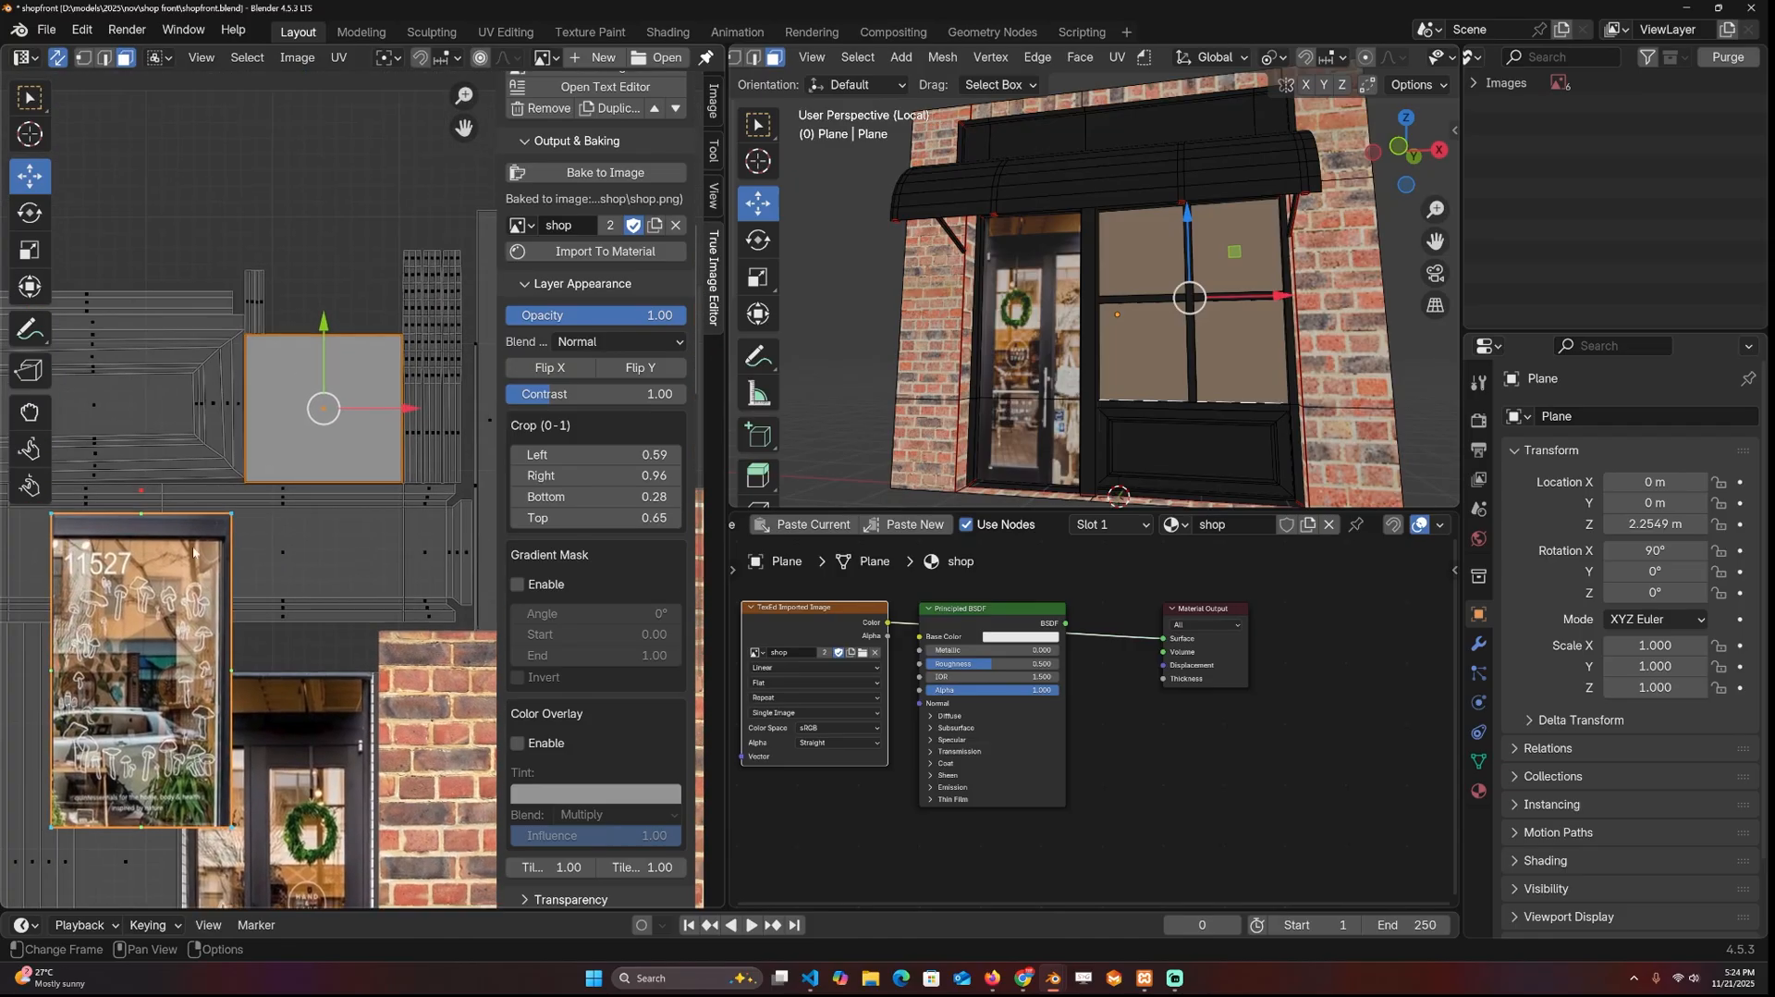
pyautogui.moveTo(155, 592)
pyautogui.mouseDown()
pyautogui.moveTo(155, 328)
pyautogui.moveTo(342, 358)
pyautogui.mouseUp()
pyautogui.scroll(-5, 568, 494)
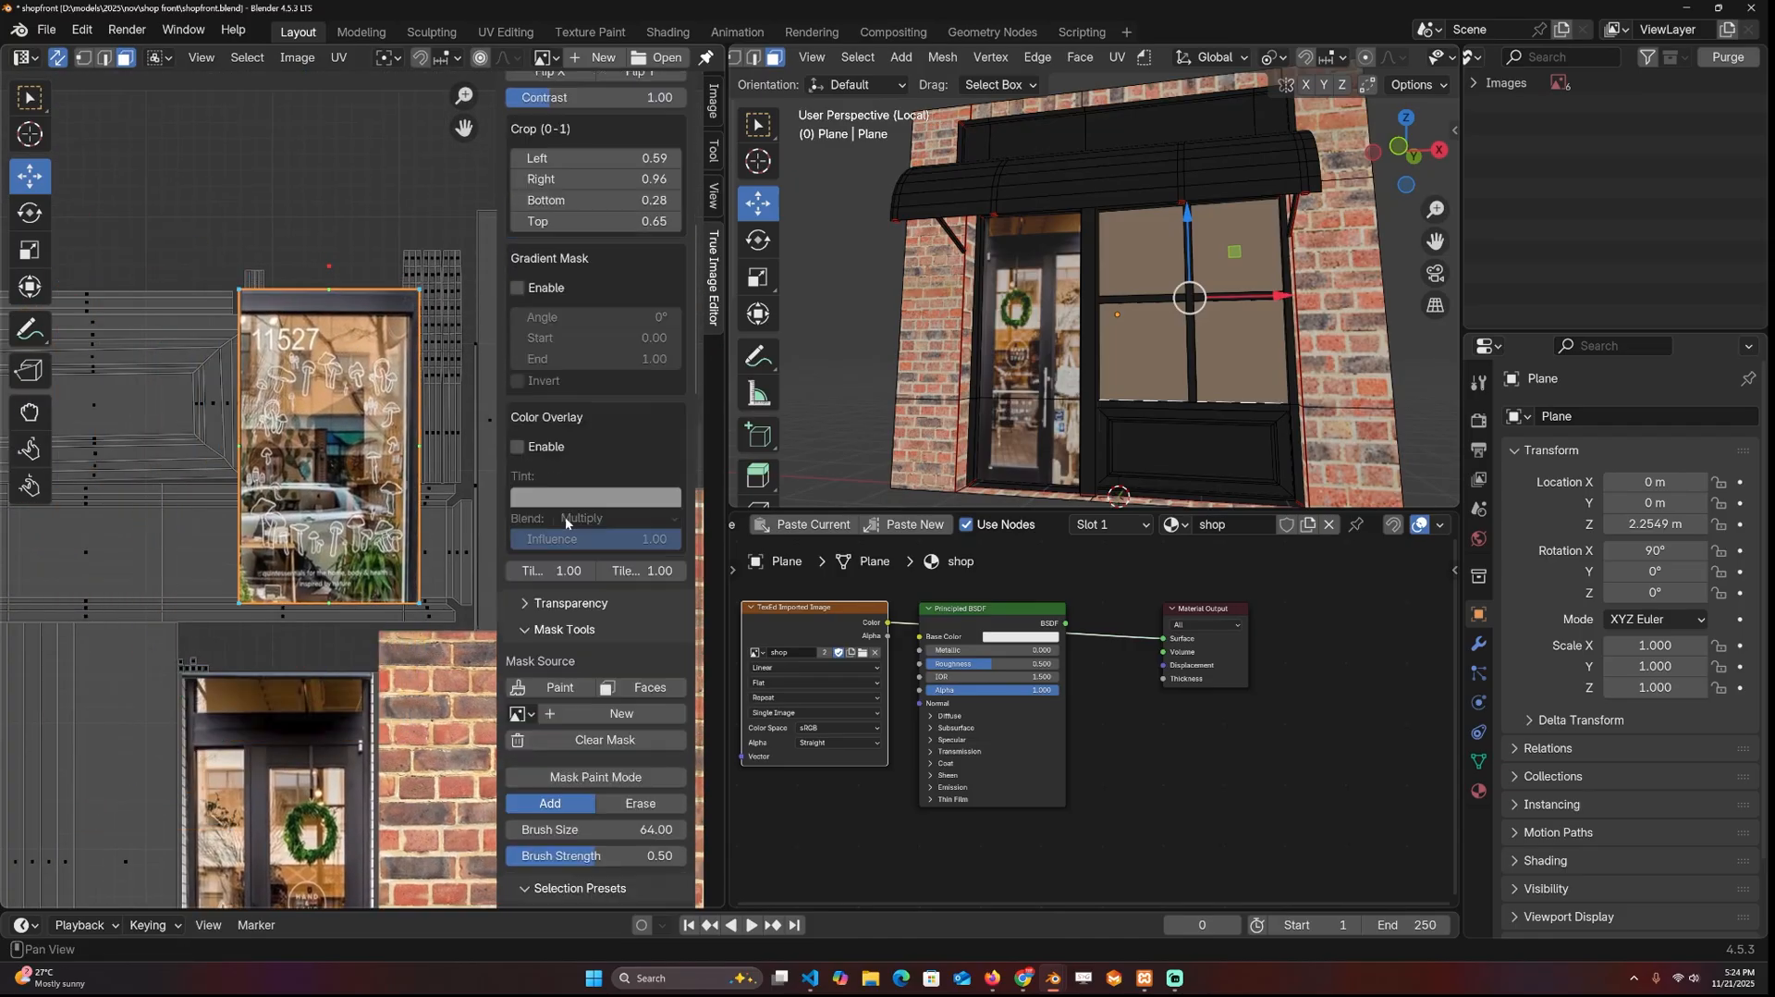
pyautogui.scroll(-3, 554, 625)
pyautogui.scroll(2, 536, 775)
pyautogui.scroll(-2, 536, 774)
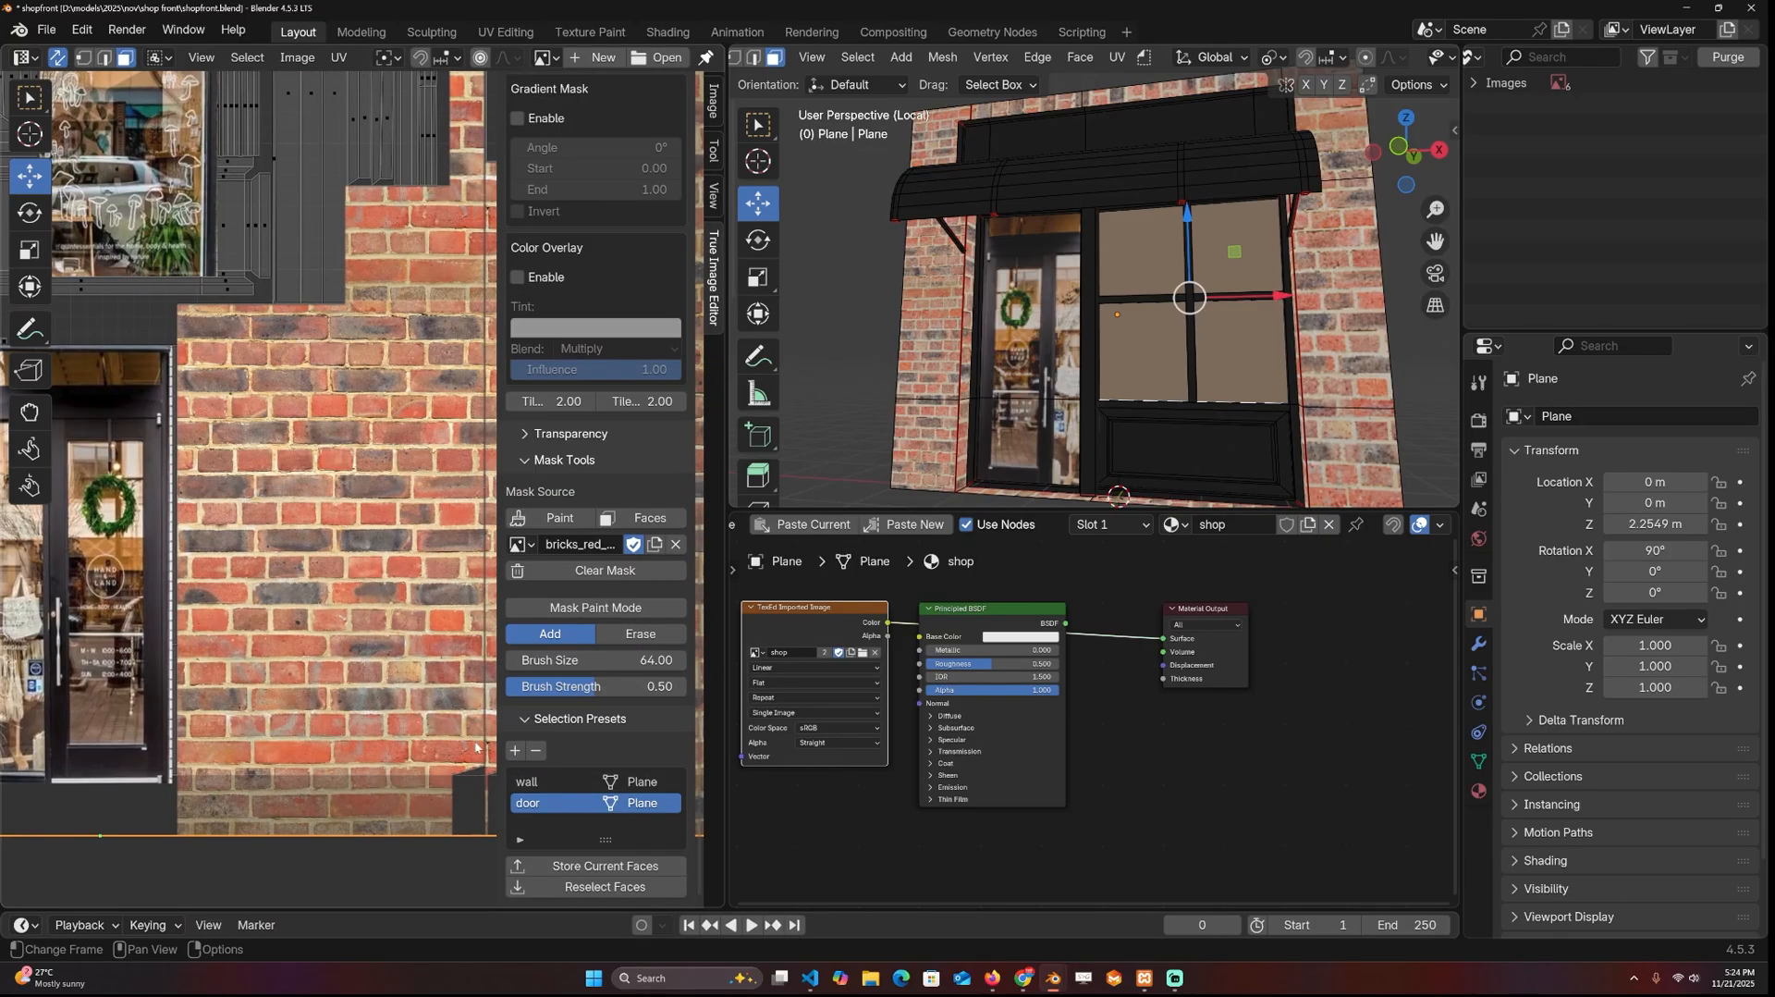
pyautogui.click(605, 864)
pyautogui.click(642, 517)
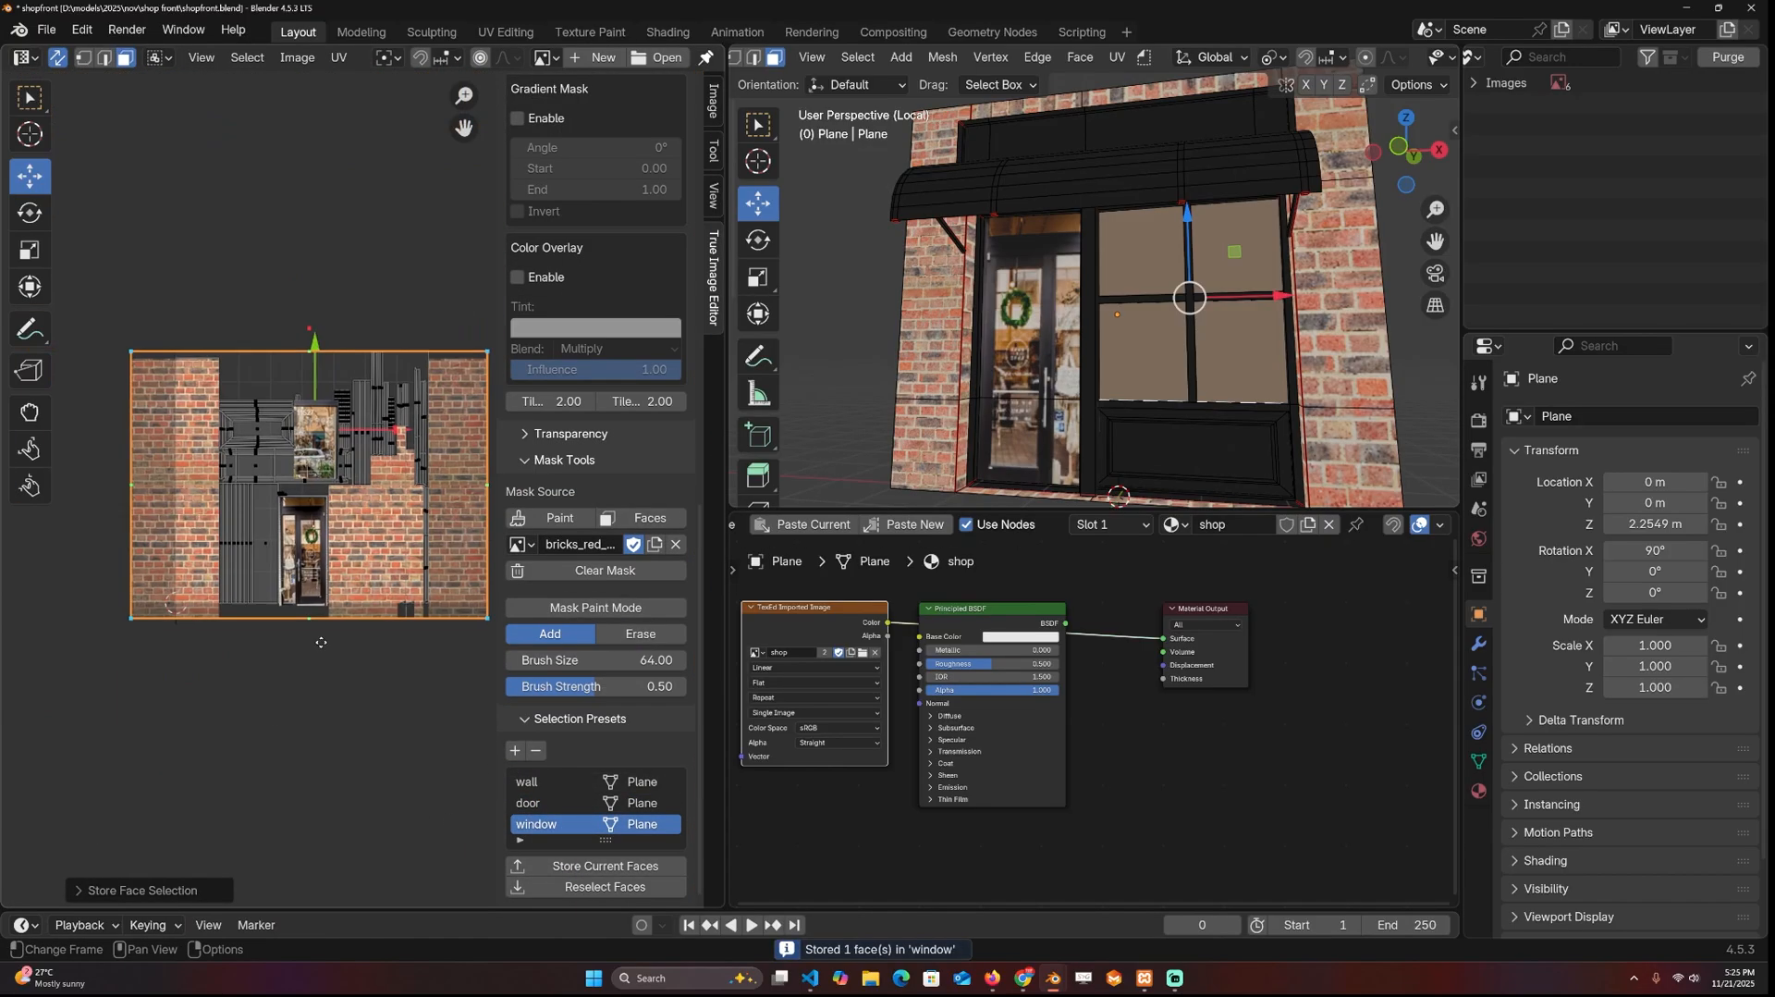
pyautogui.moveTo(403, 515); pyautogui.dragTo(480, 476, button='middle')
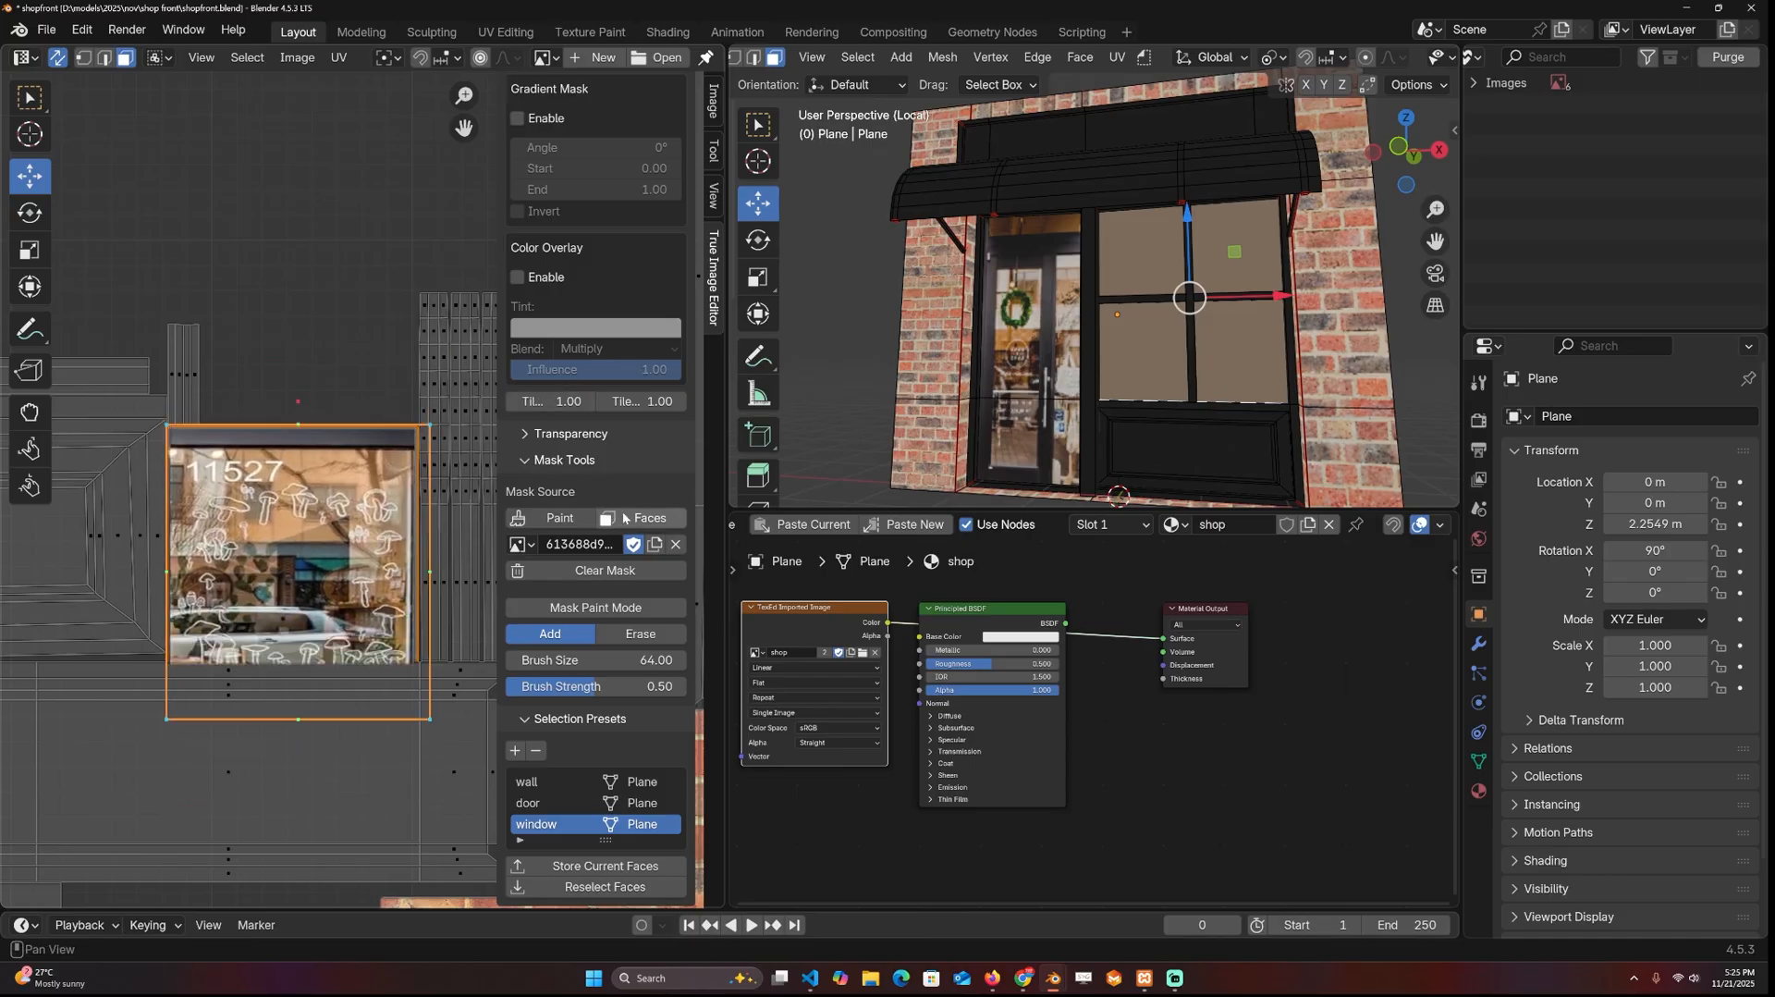
pyautogui.scroll(4, 647, 463)
pyautogui.scroll(4, 630, 403)
pyautogui.scroll(4, 618, 347)
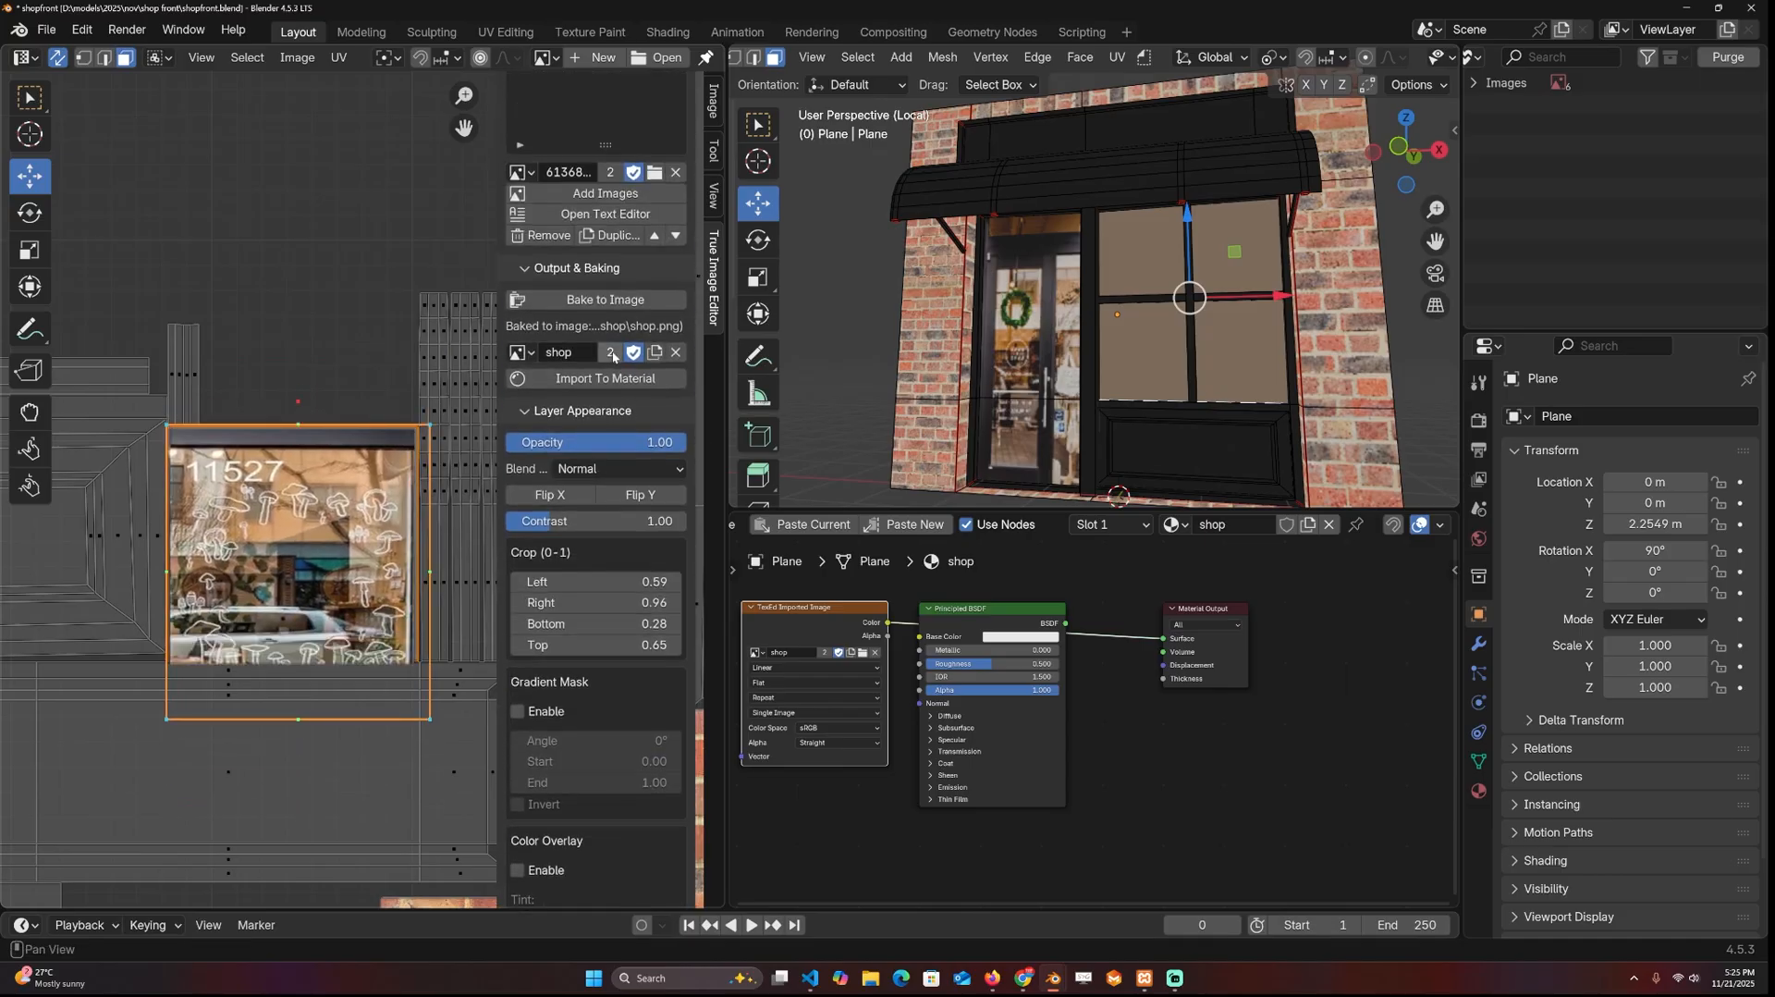
# Step: Bake the current layers, then add the yellow fabric image from the fabric textures folder as a layer
pyautogui.click(610, 299)
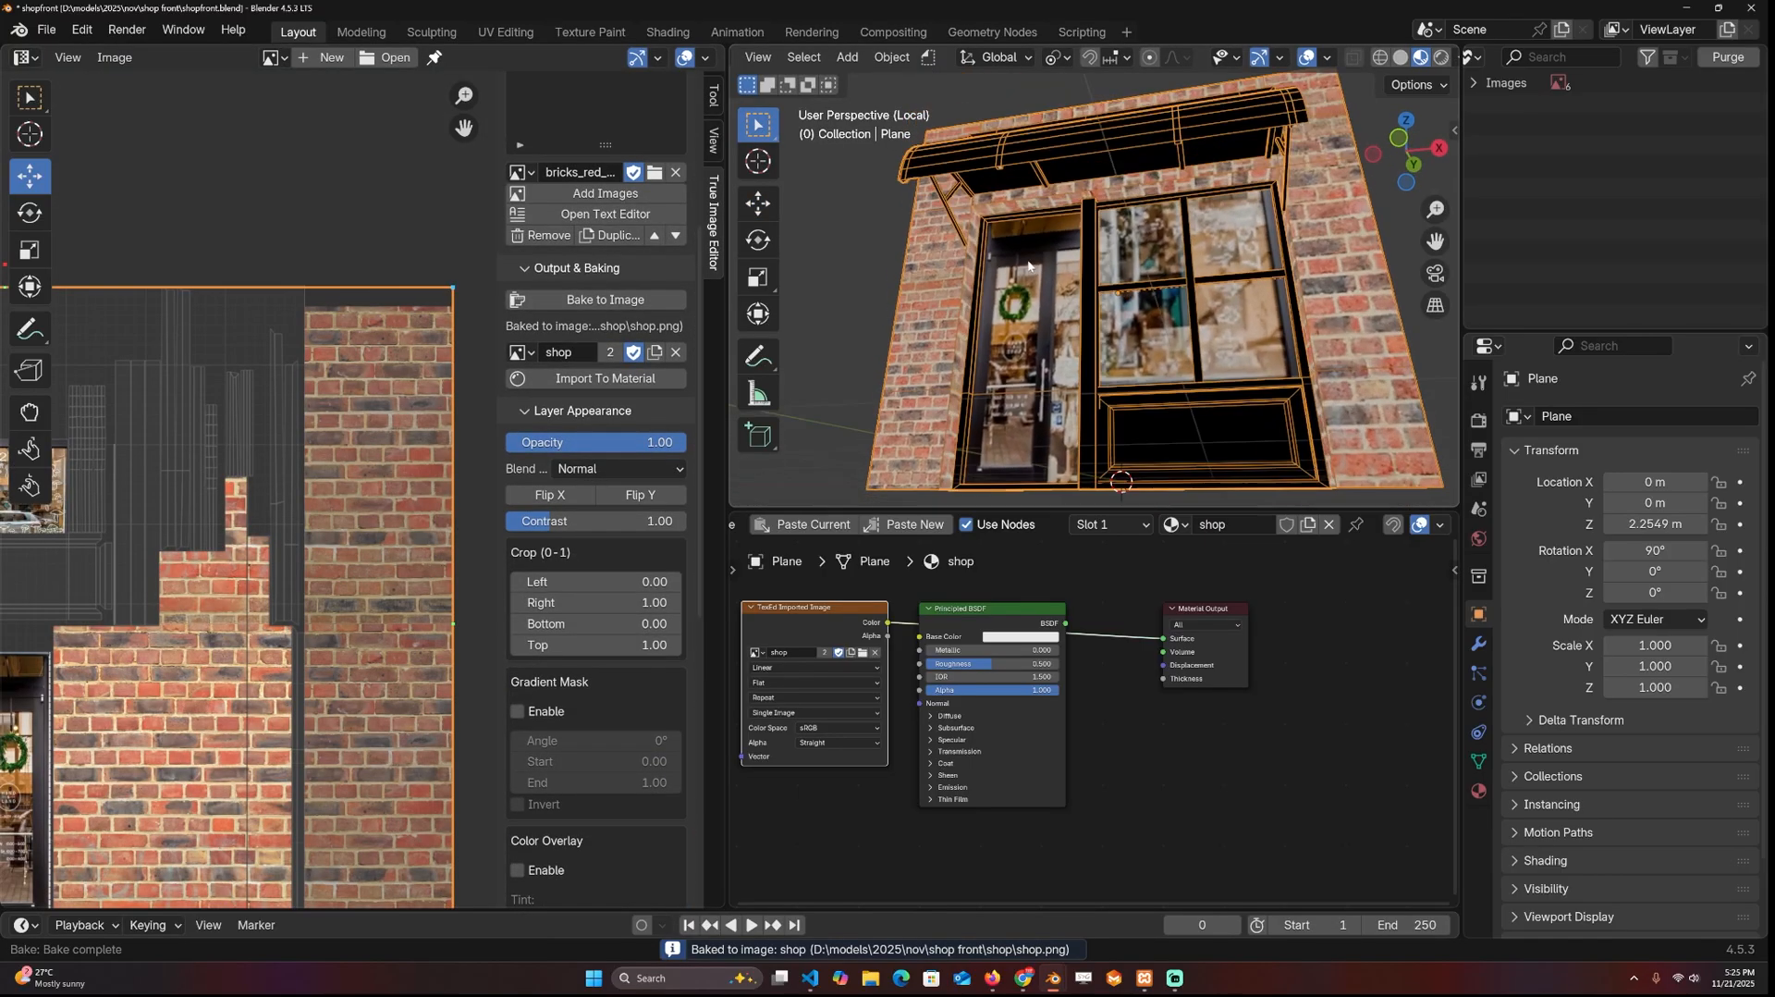
pyautogui.moveTo(1082, 278); pyautogui.dragTo(1151, 252, button='middle')
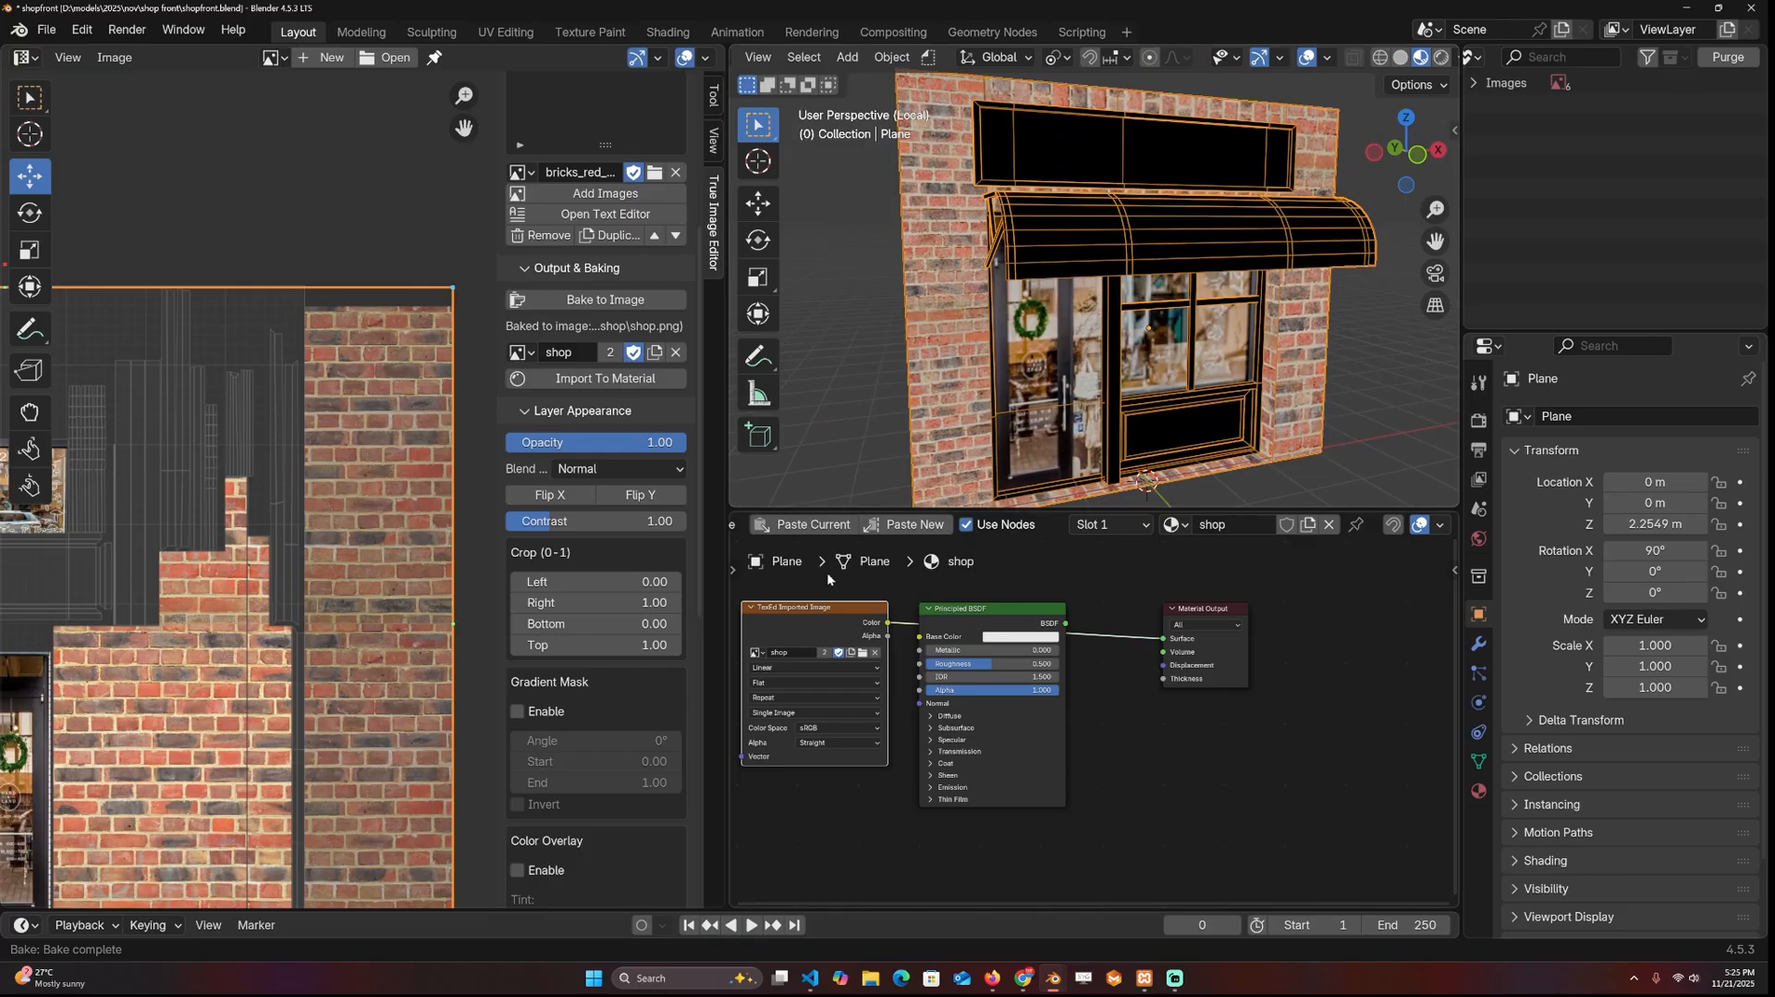
pyautogui.scroll(3, 513, 374)
pyautogui.scroll(3, 568, 305)
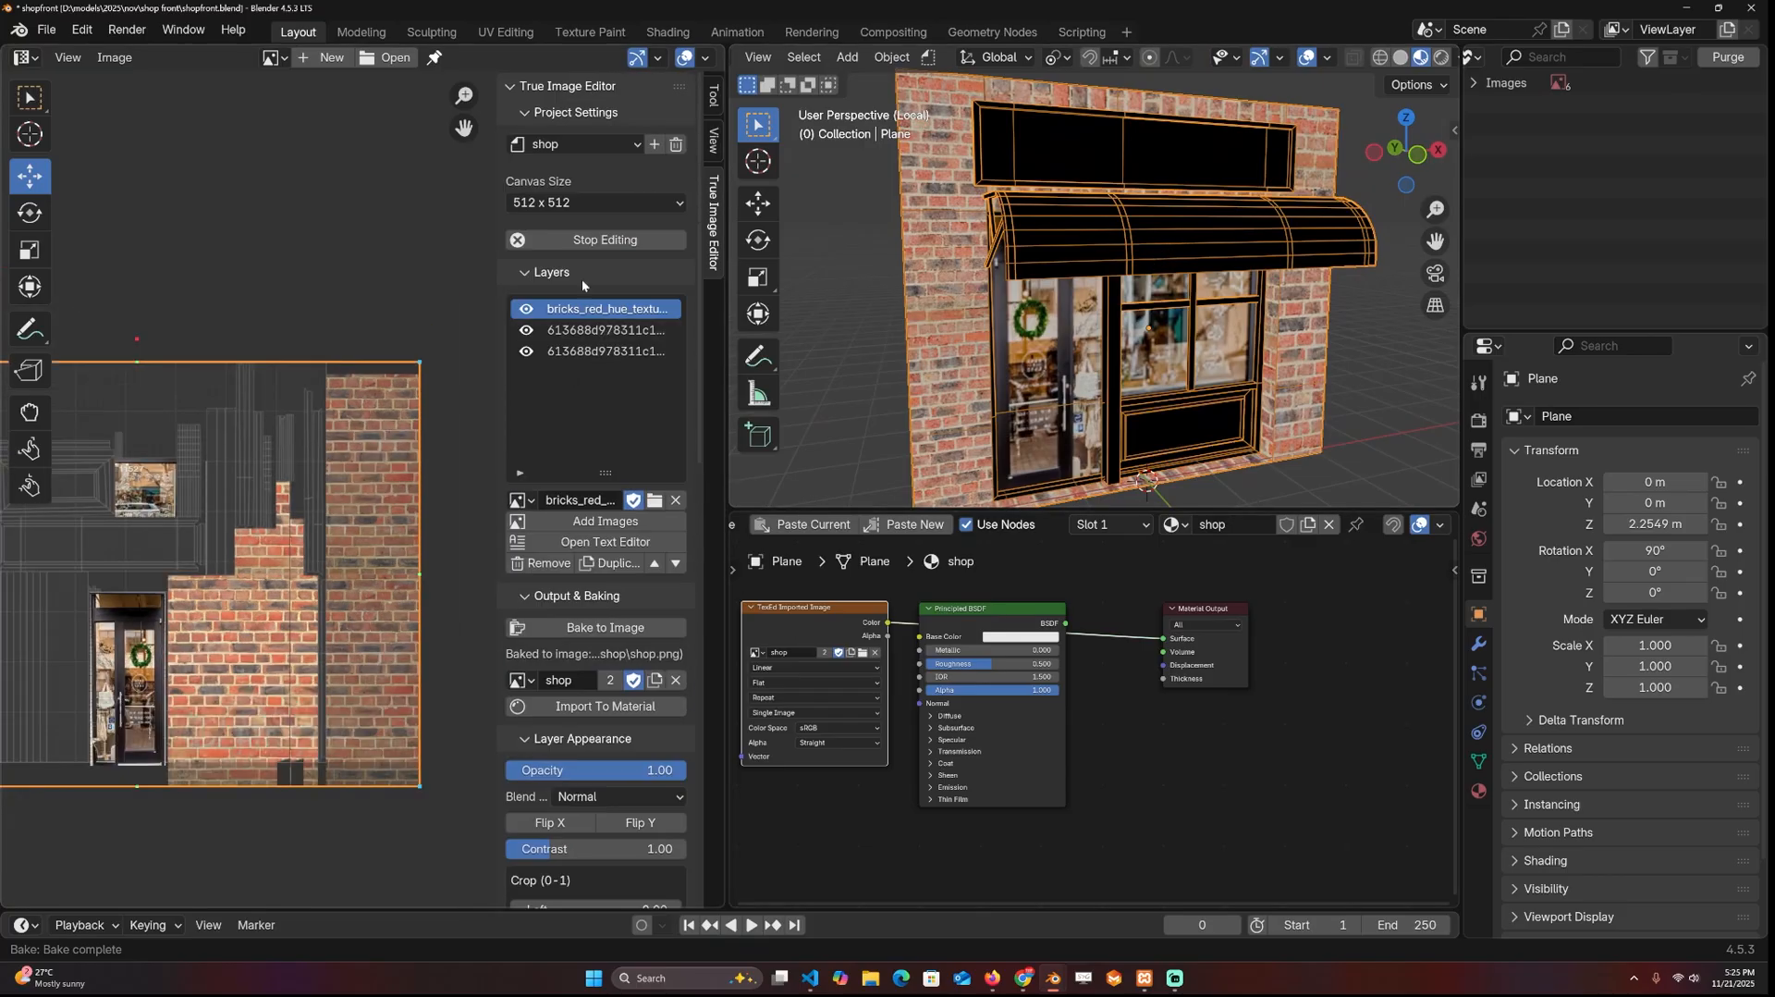
pyautogui.click(591, 520)
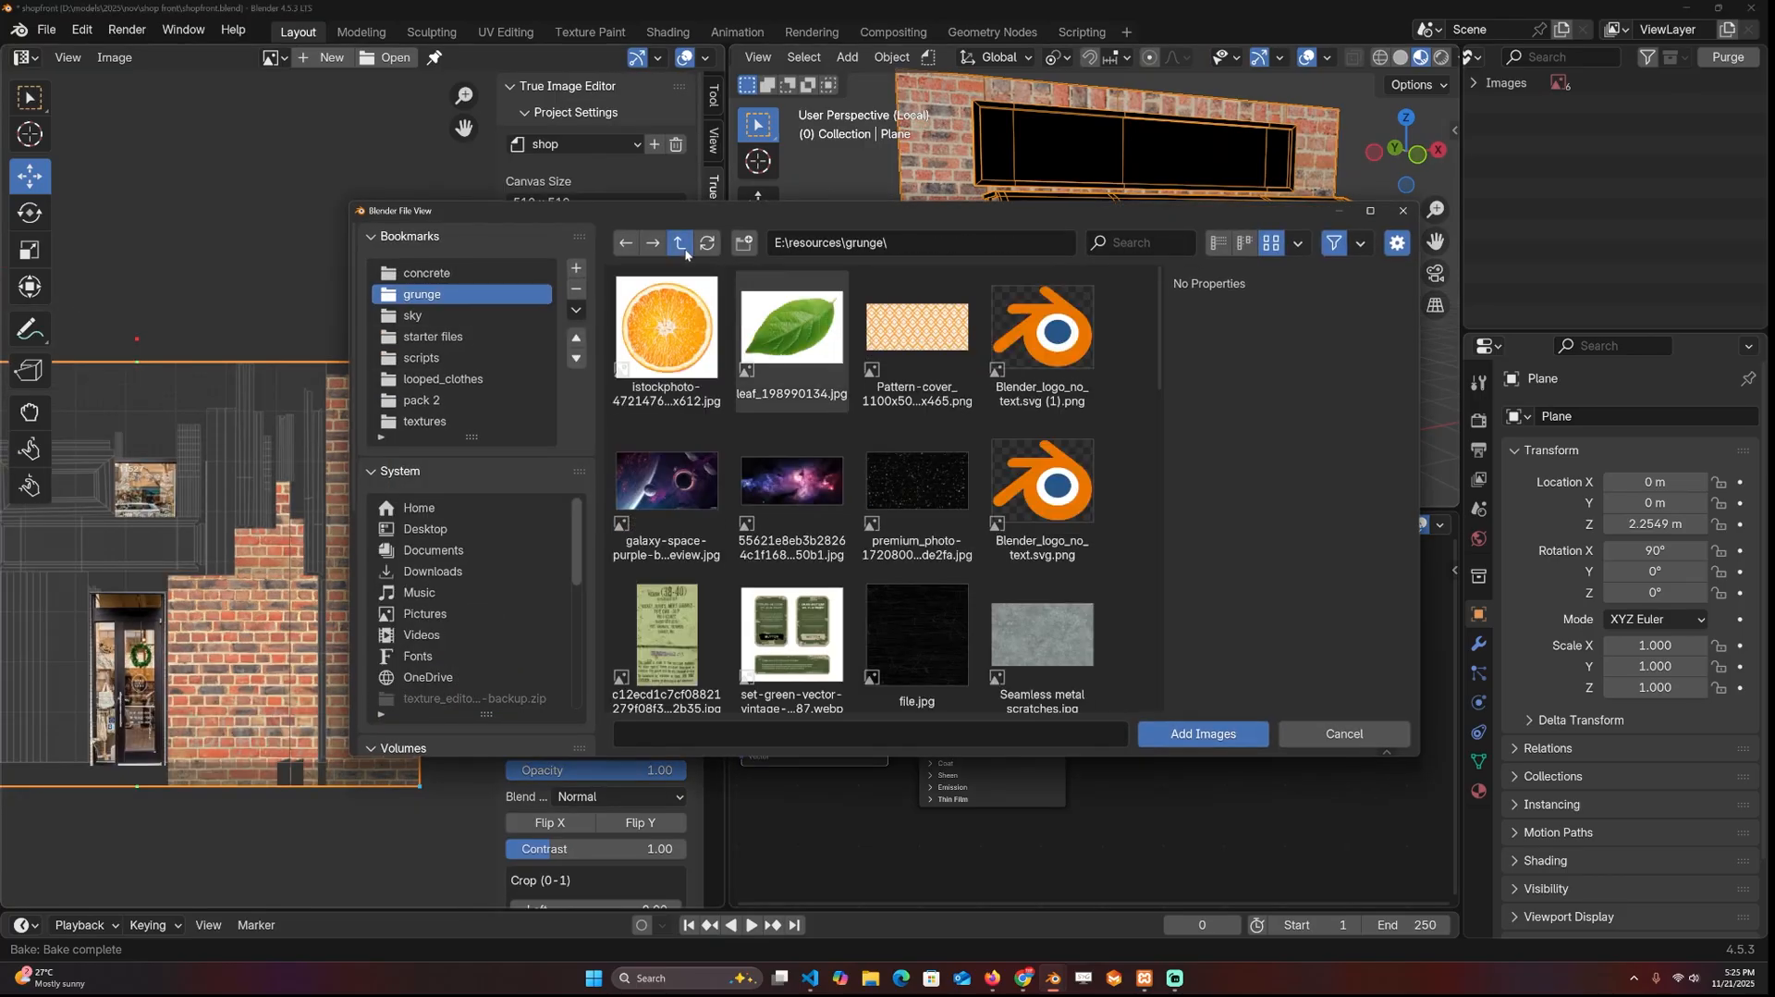
pyautogui.click(424, 420)
pyautogui.doubleClick(665, 332)
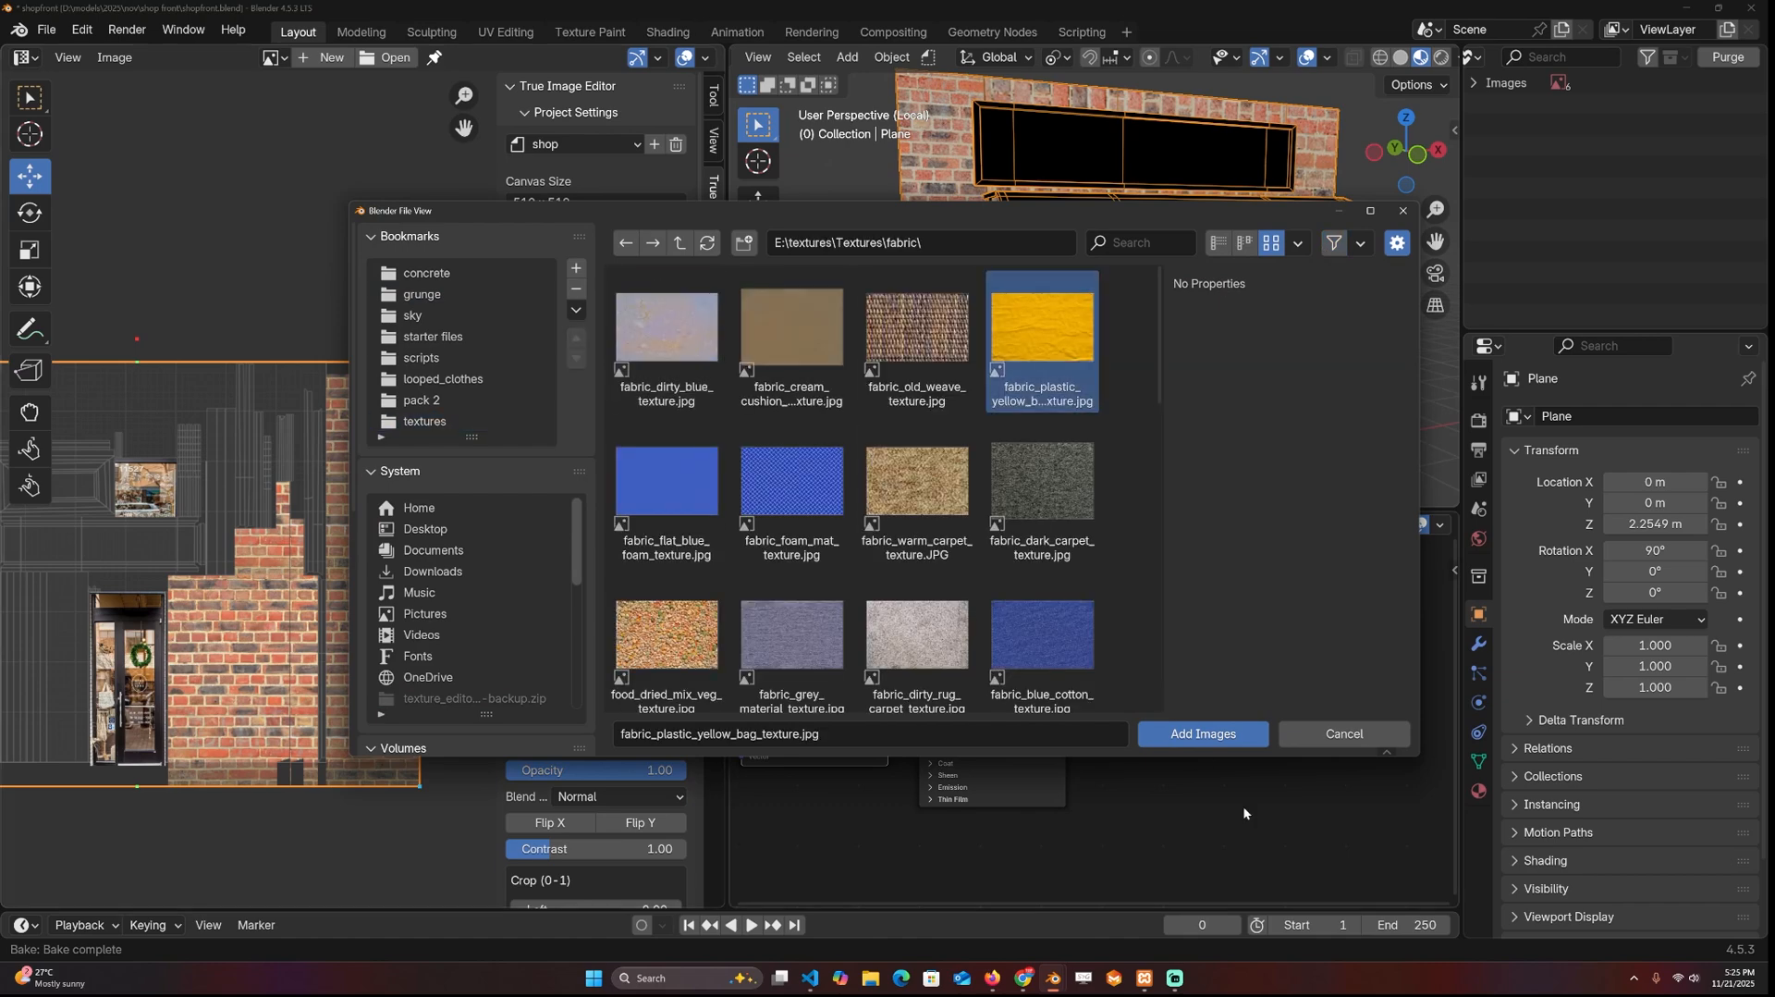
pyautogui.doubleClick(1043, 340)
# Step: Select the whole awning piece and store it as a selection preset named 'cover'
pyautogui.press('Tab')
pyautogui.scroll(-10, 596, 556)
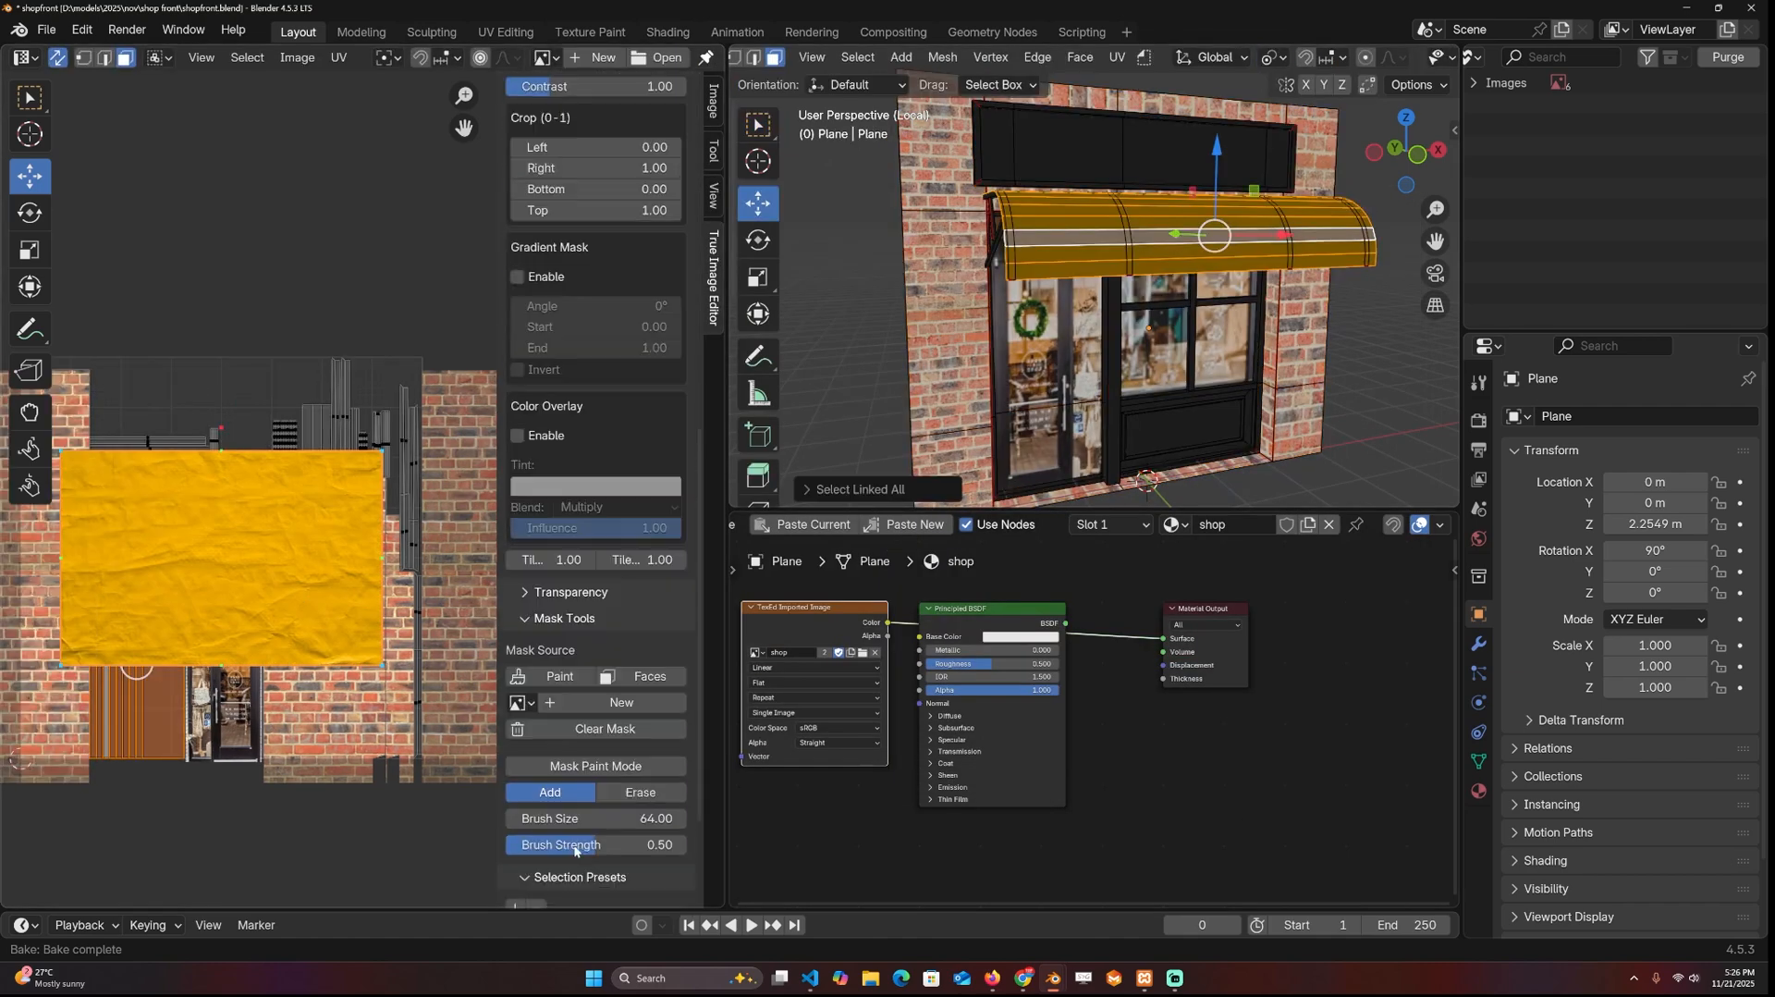
pyautogui.click(514, 750)
pyautogui.doubleClick(550, 843)
pyautogui.write('cover')
pyautogui.press('Return')
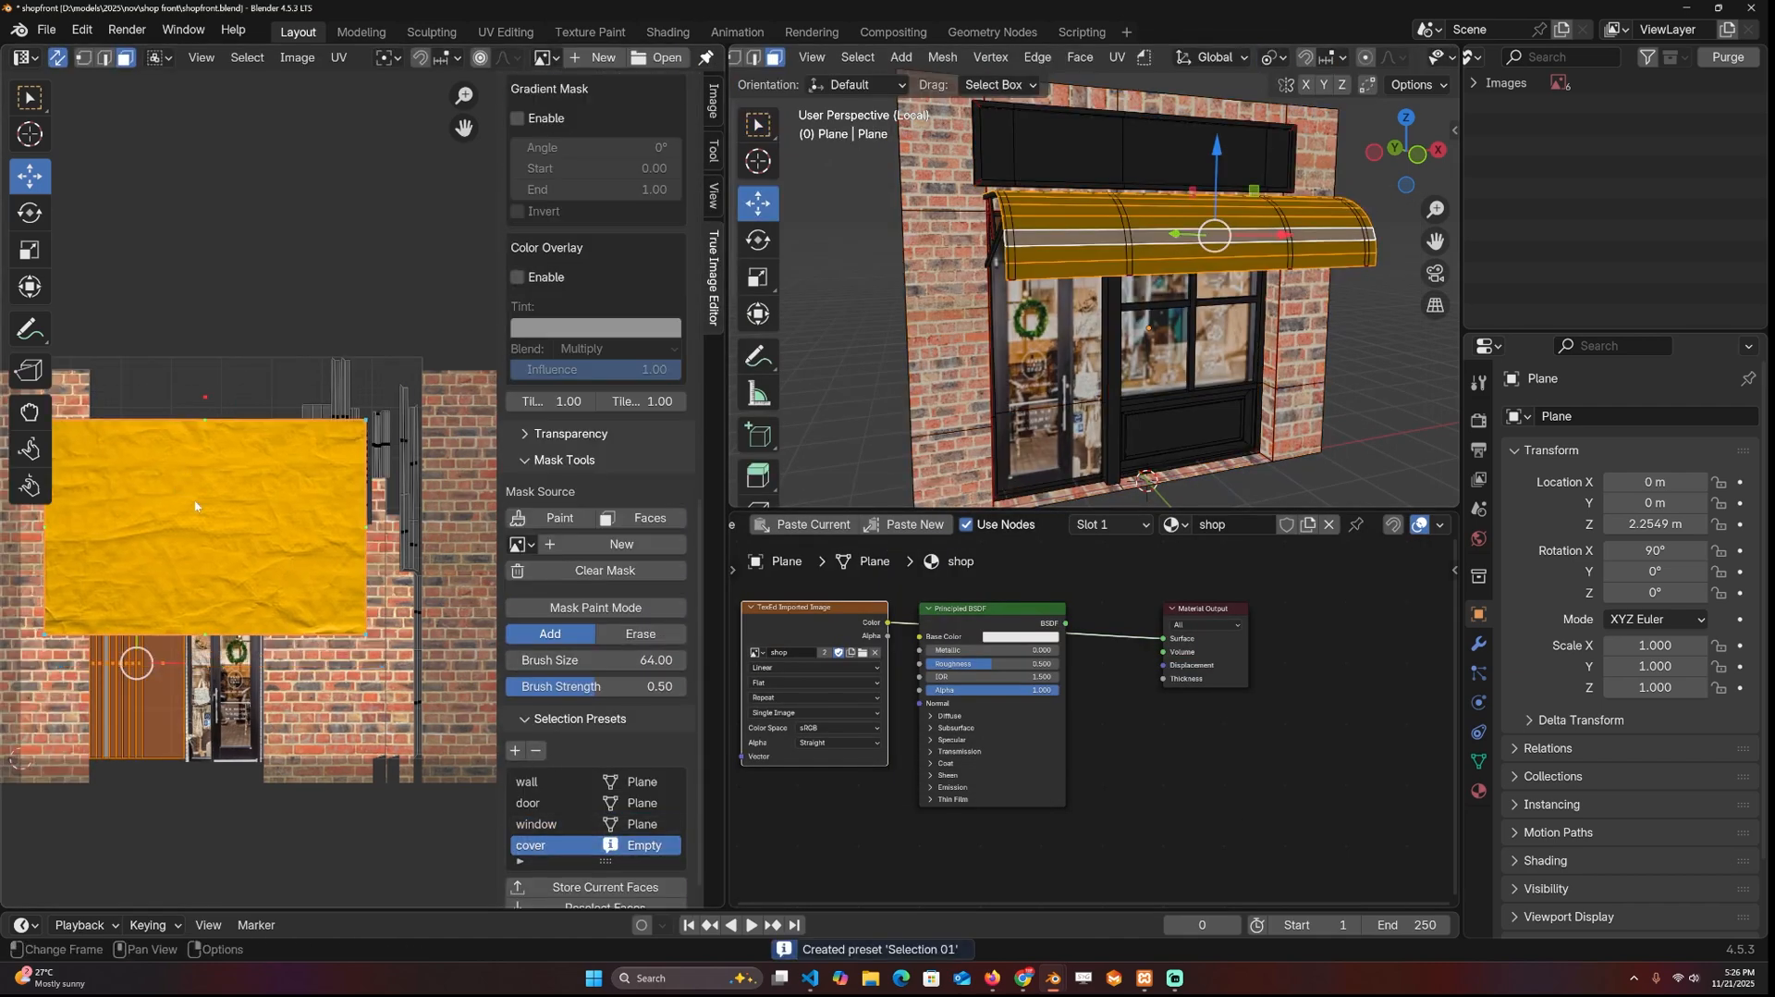
# Step: Mask the yellow fabric layer to the awning faces
pyautogui.moveTo(222, 555); pyautogui.dragTo(186, 674, button='middle')
pyautogui.click(635, 518)
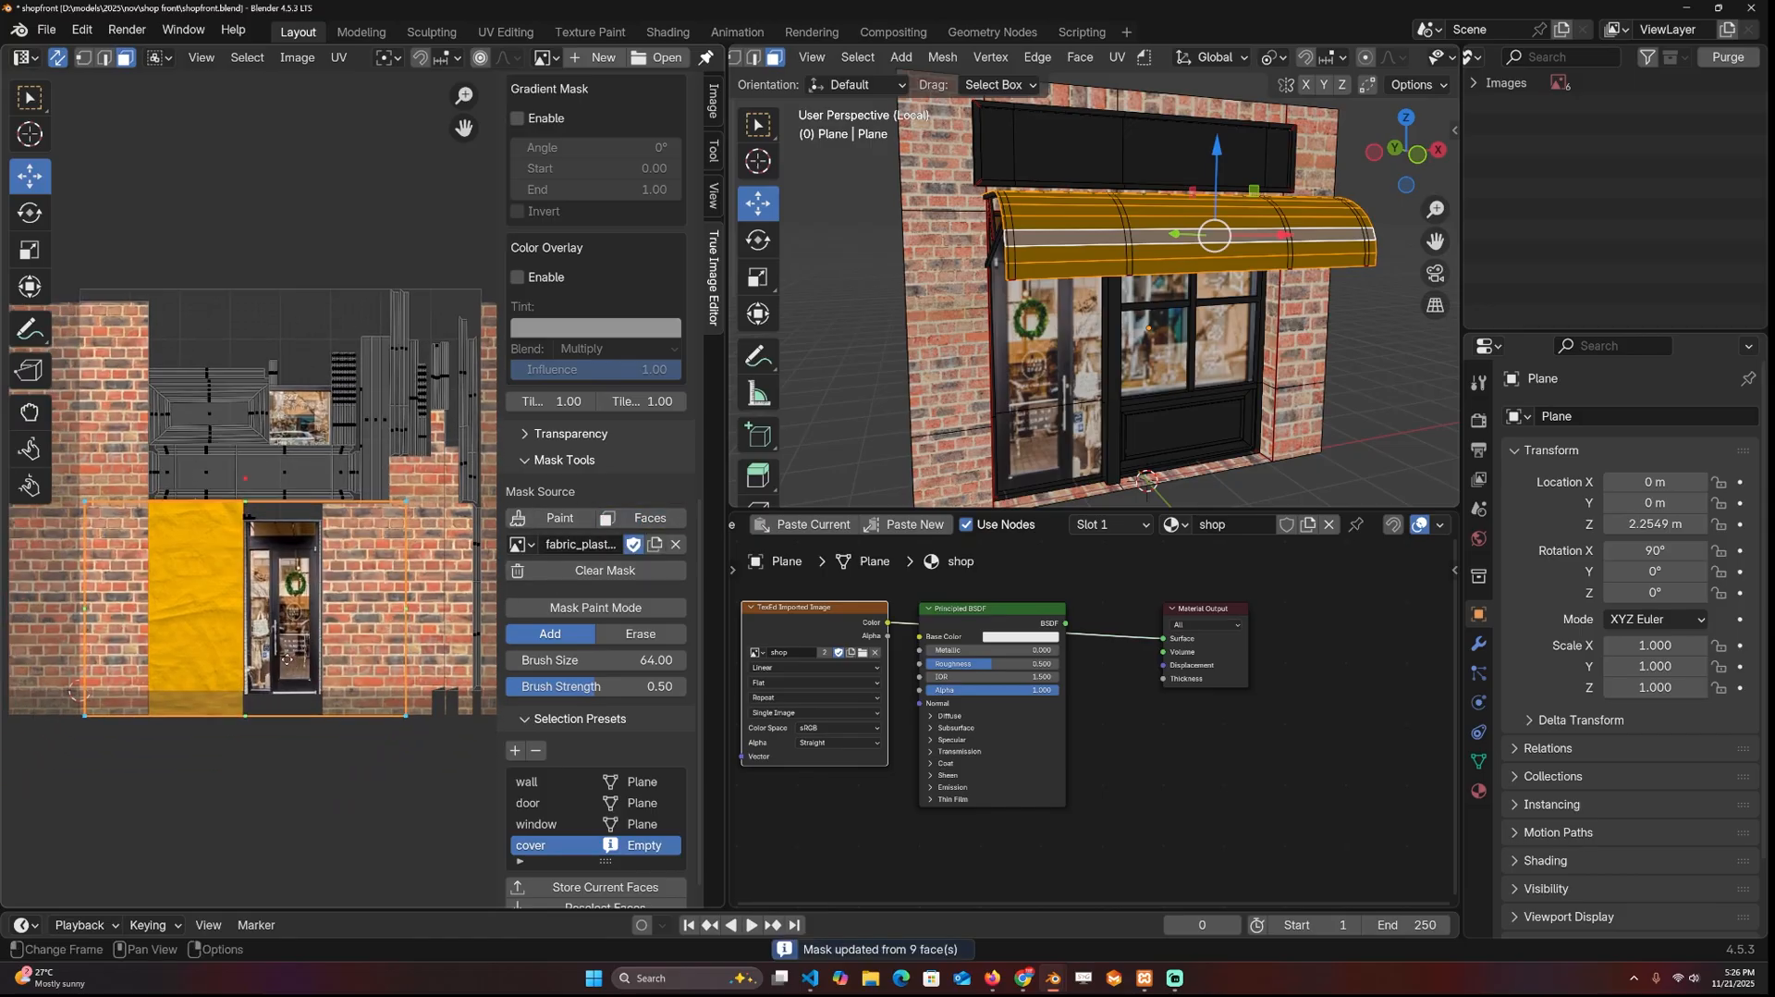
pyautogui.moveTo(190, 522); pyautogui.dragTo(251, 427, button='middle')
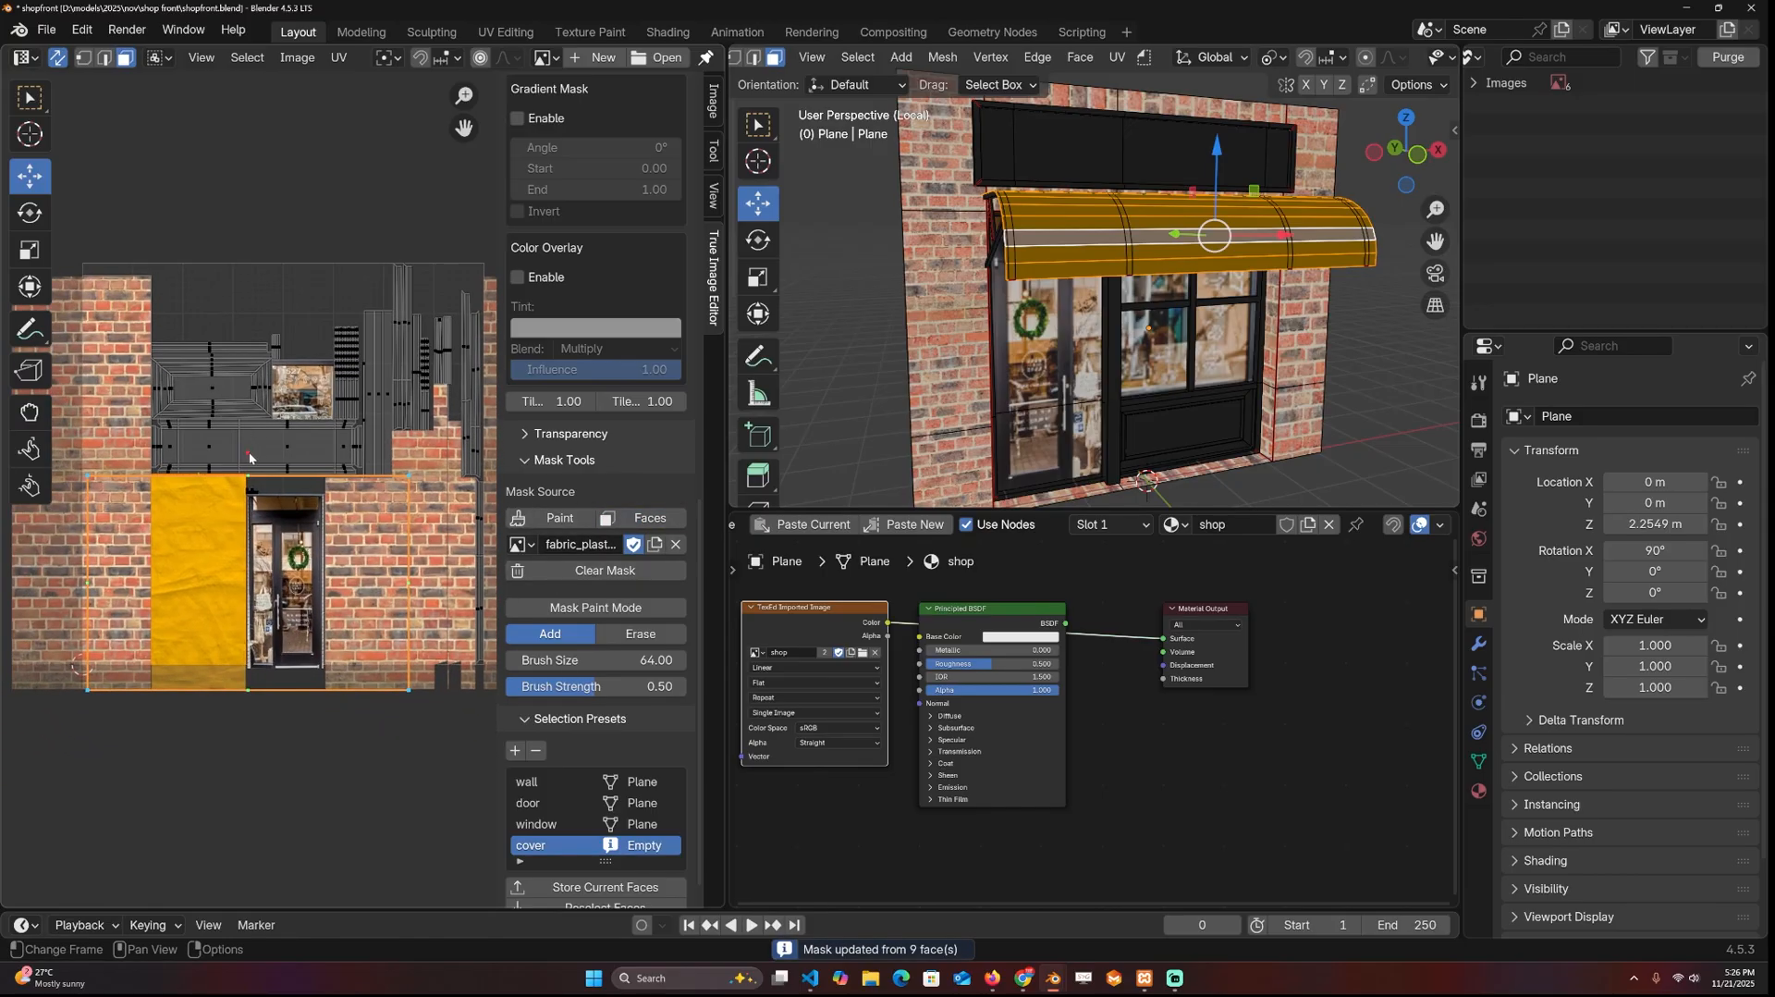
# Step: Rotate the awning UV island 90 degrees and scale it shorter and narrower over the fabric
pyautogui.press('r')
pyautogui.click(347, 590)
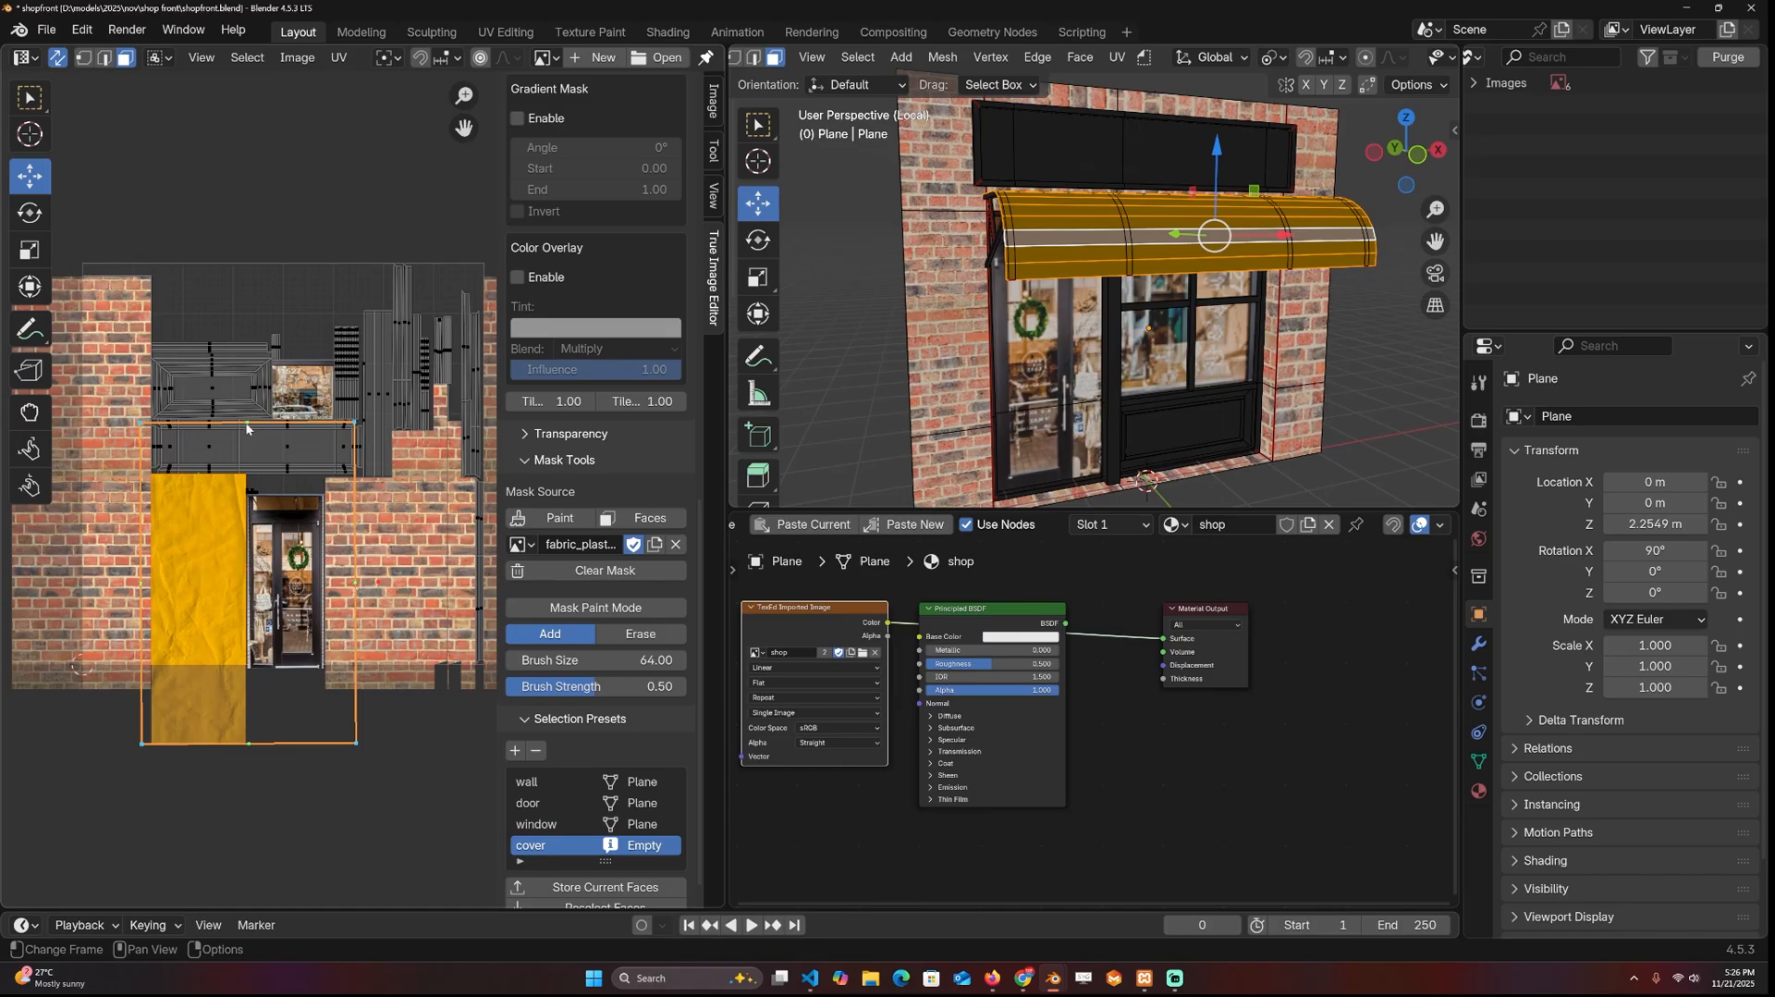
pyautogui.press('s')
pyautogui.press('y')
pyautogui.click(345, 519)
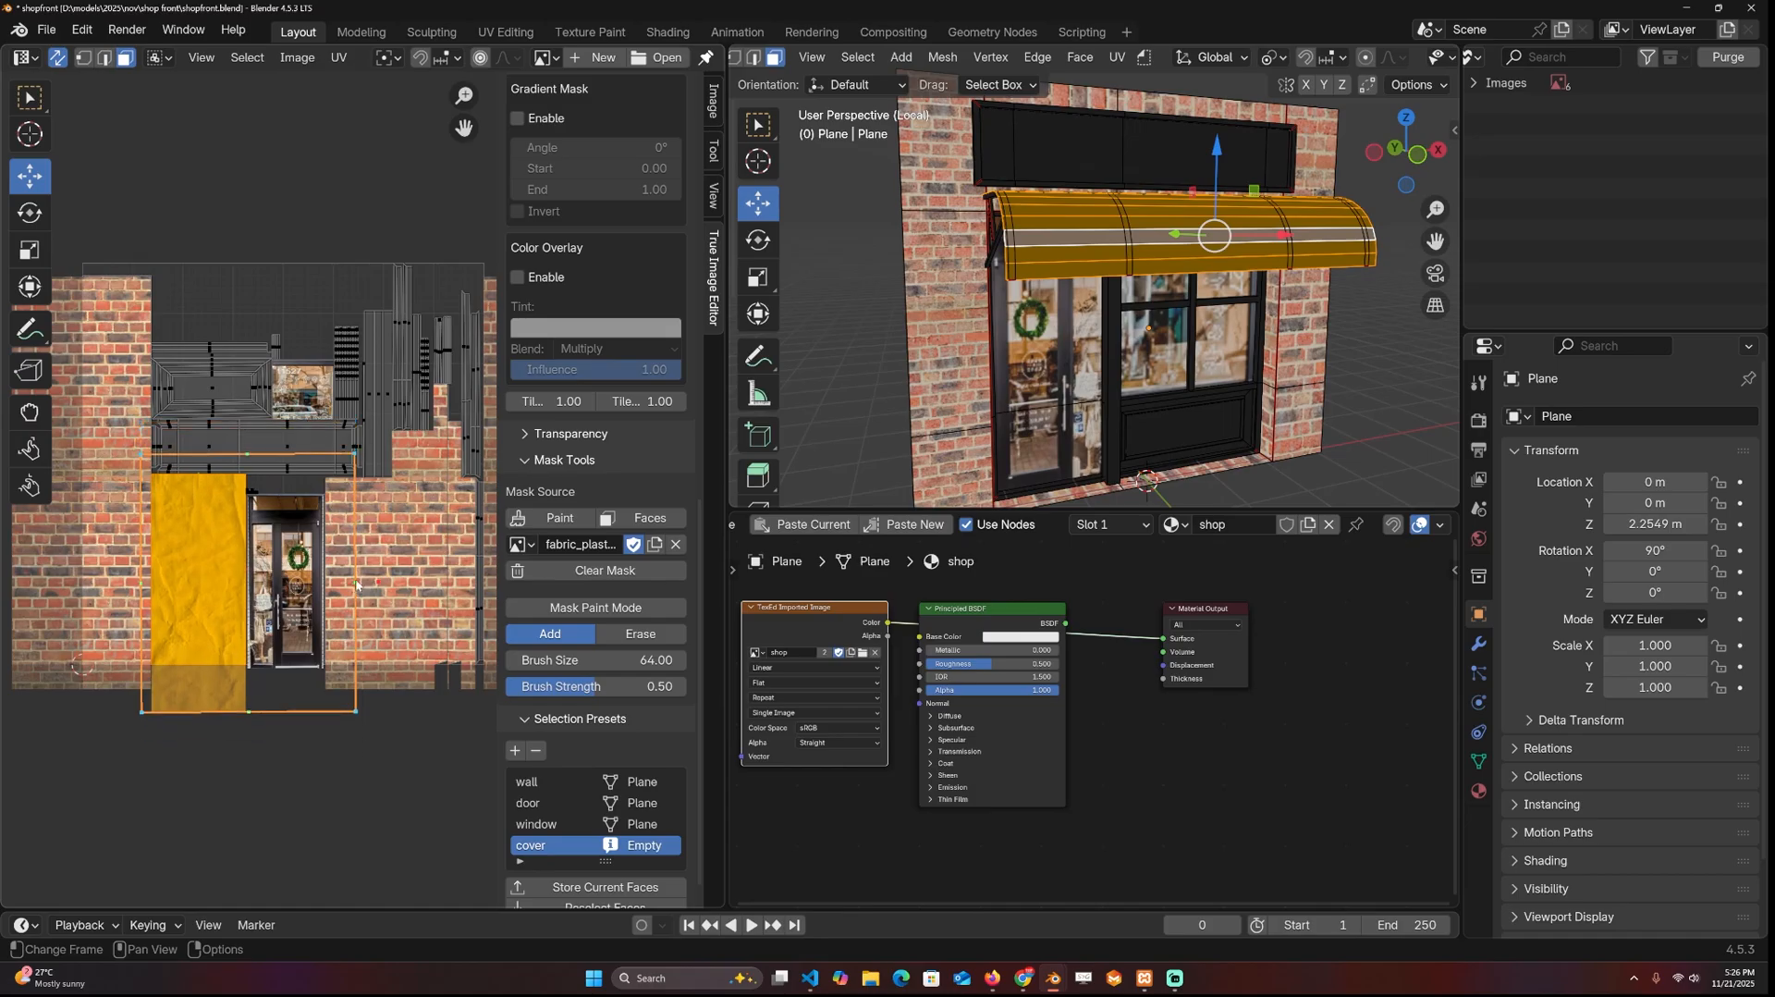
pyautogui.press('s')
pyautogui.press('x')
pyautogui.click(319, 584)
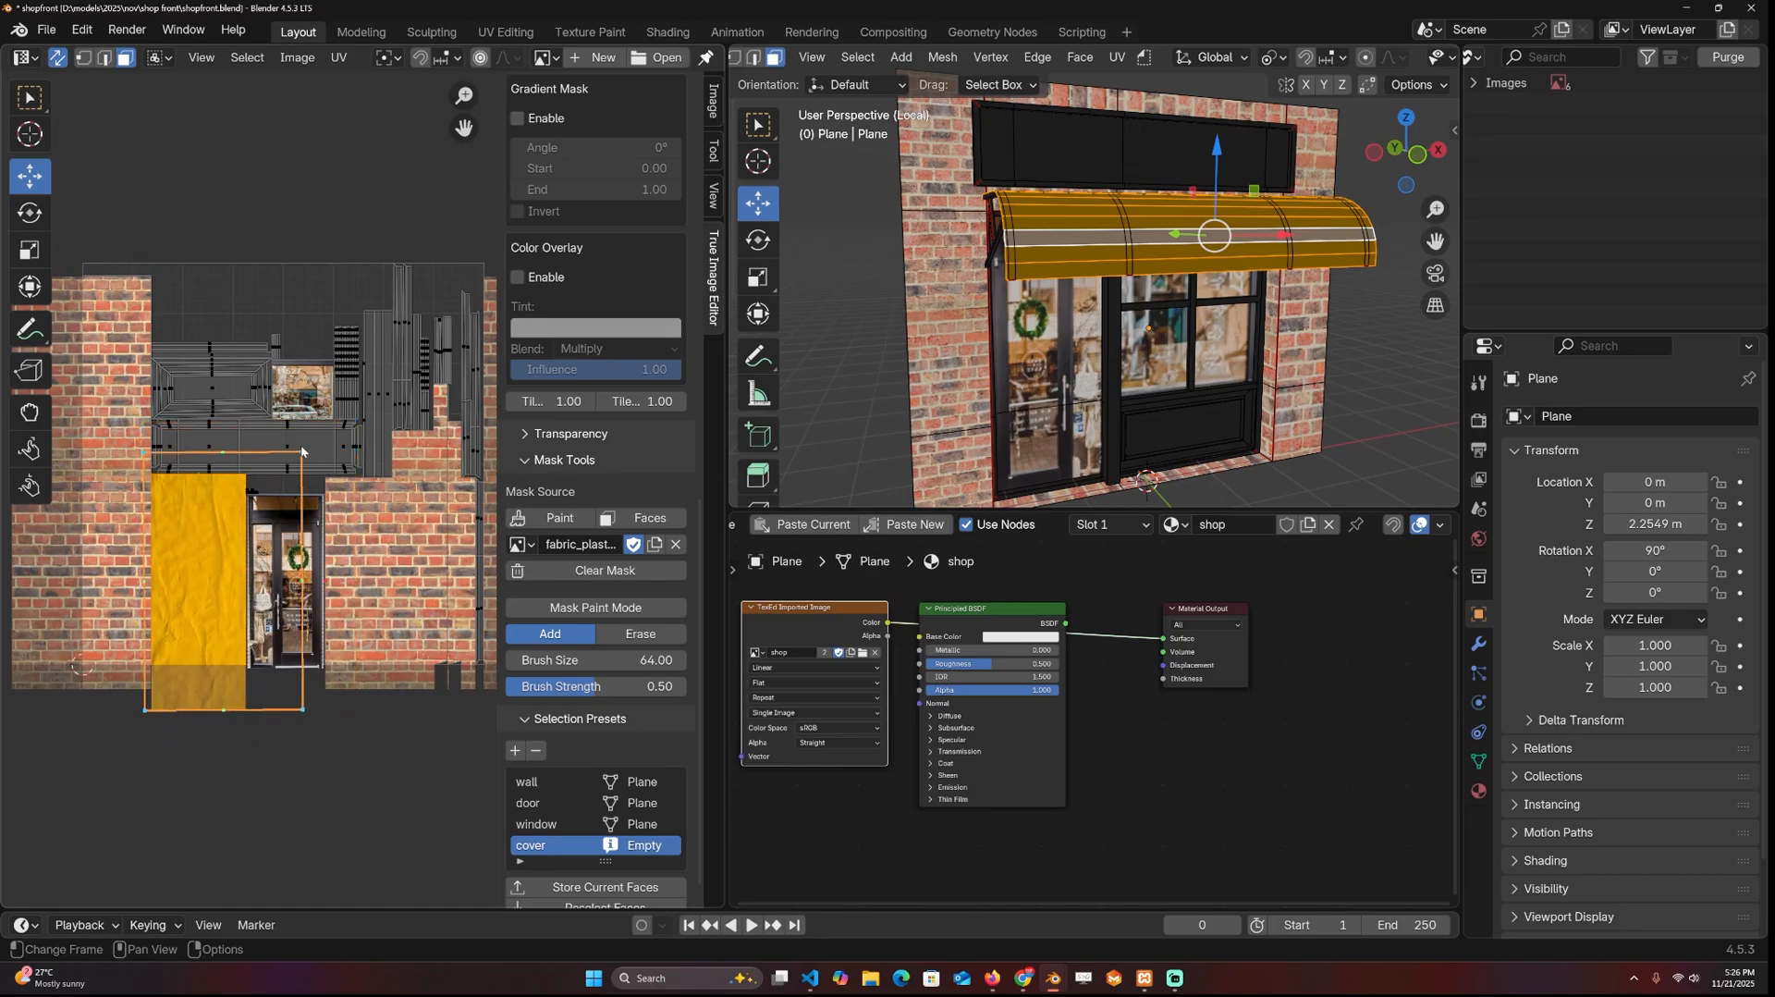
# Step: Shrink the island evenly, squash it slightly in height and nudge it up onto the fabric
pyautogui.press('s')
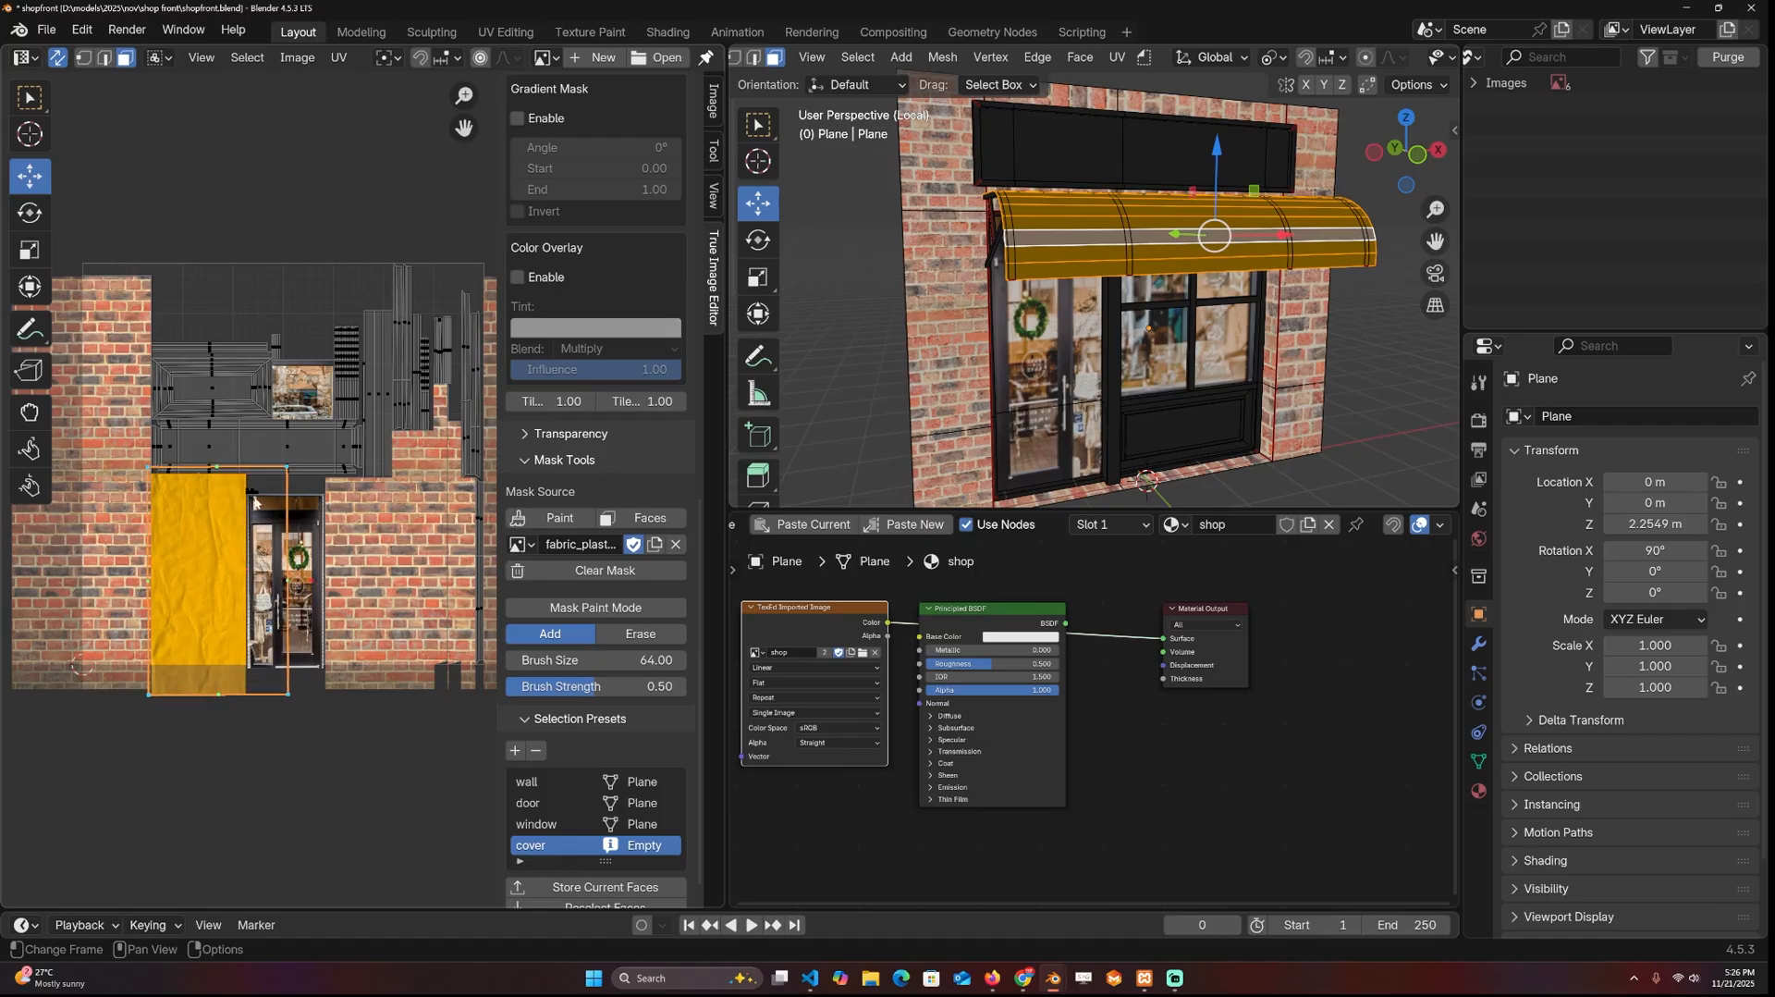
pyautogui.press('s')
pyautogui.press('y')
pyautogui.click(219, 684)
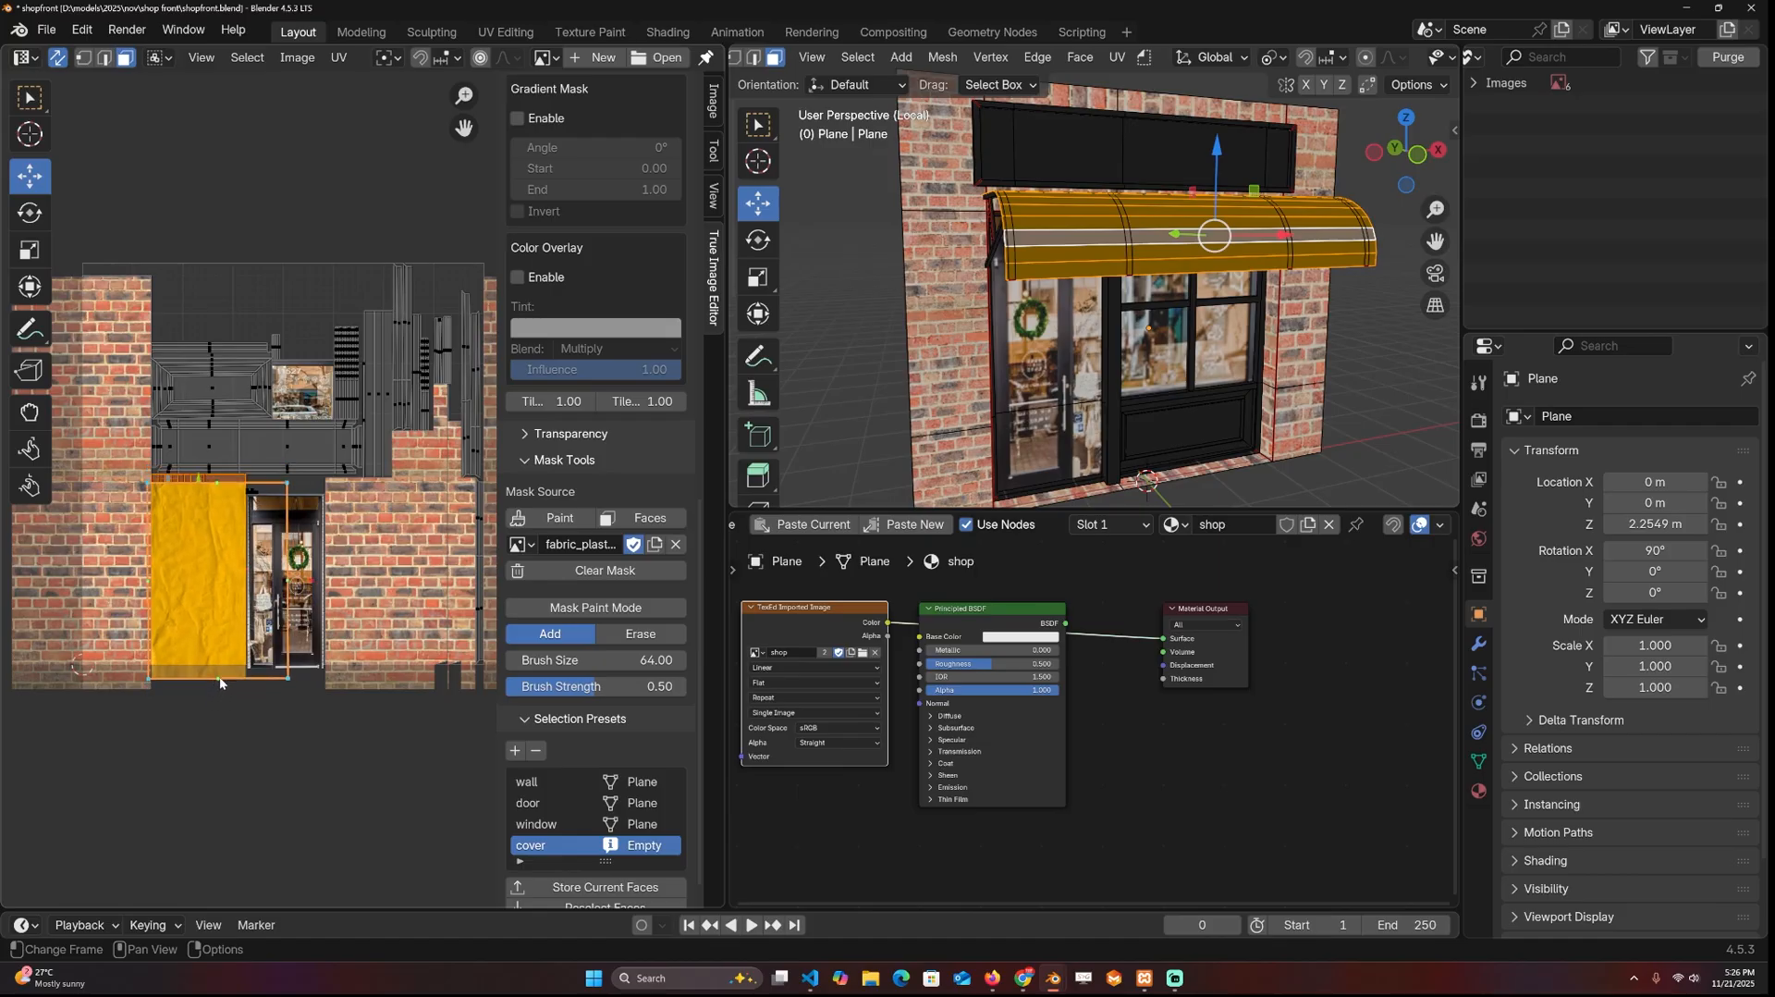
pyautogui.press('g')
pyautogui.press('y')
pyautogui.click(208, 652)
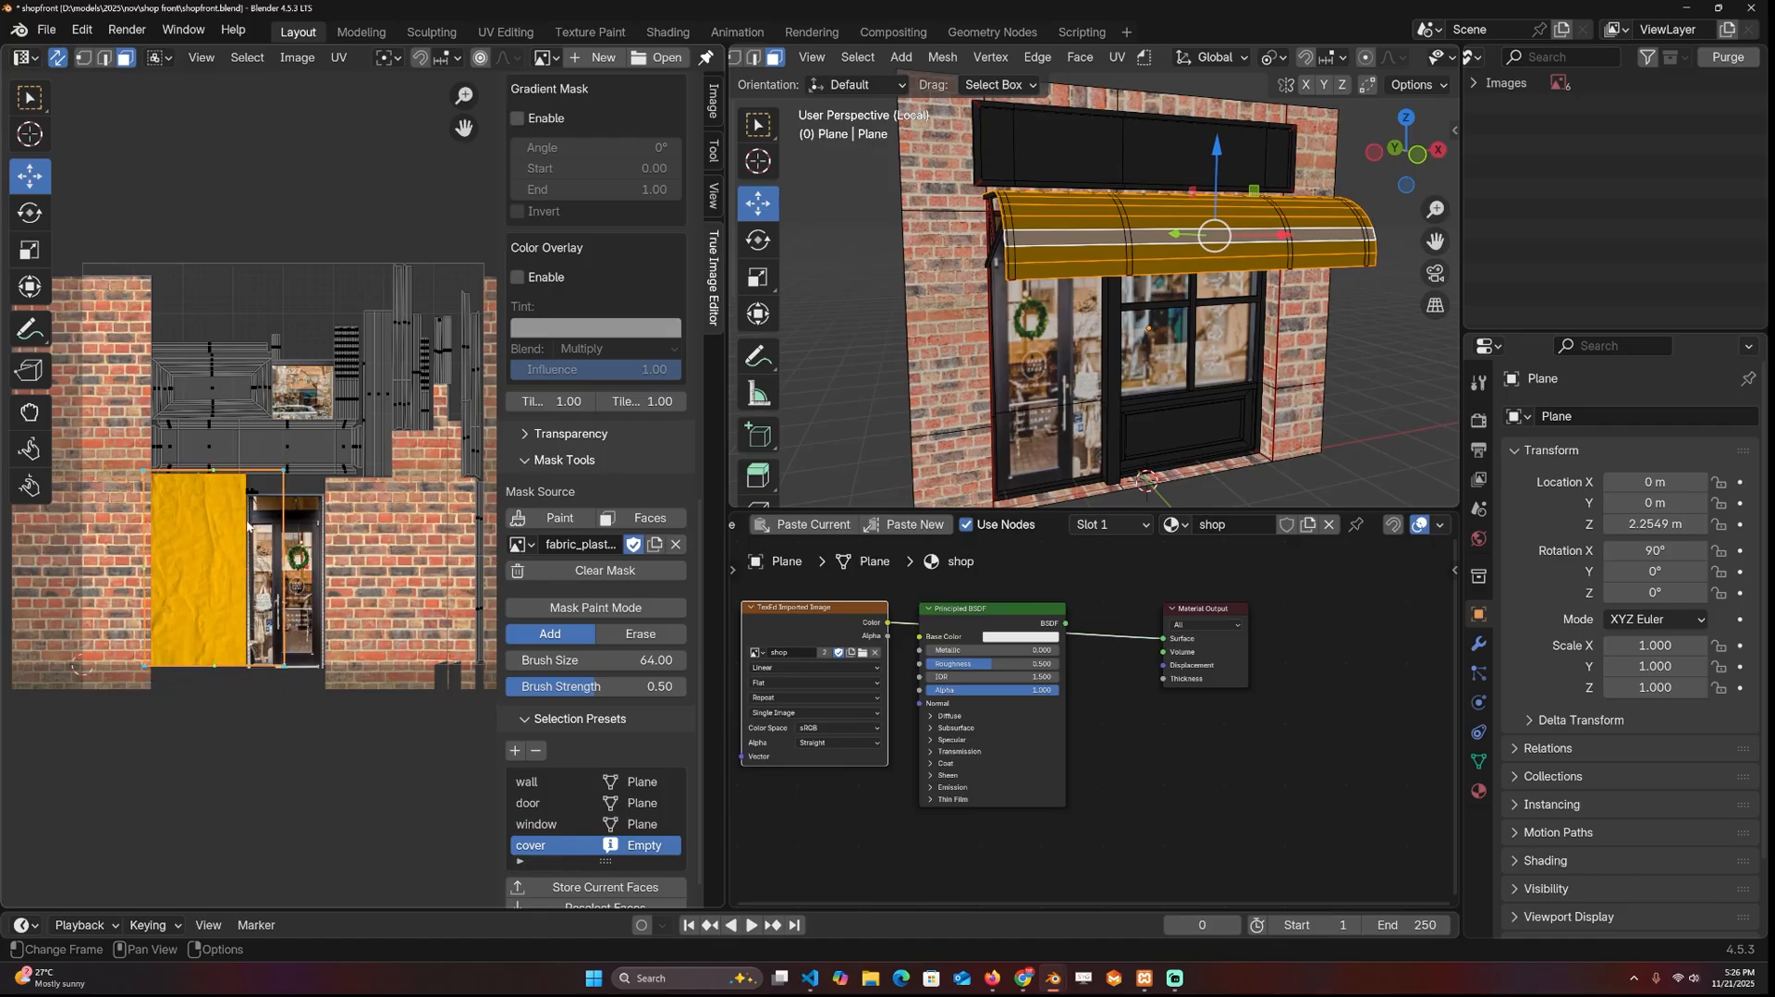
pyautogui.scroll(5, 597, 442)
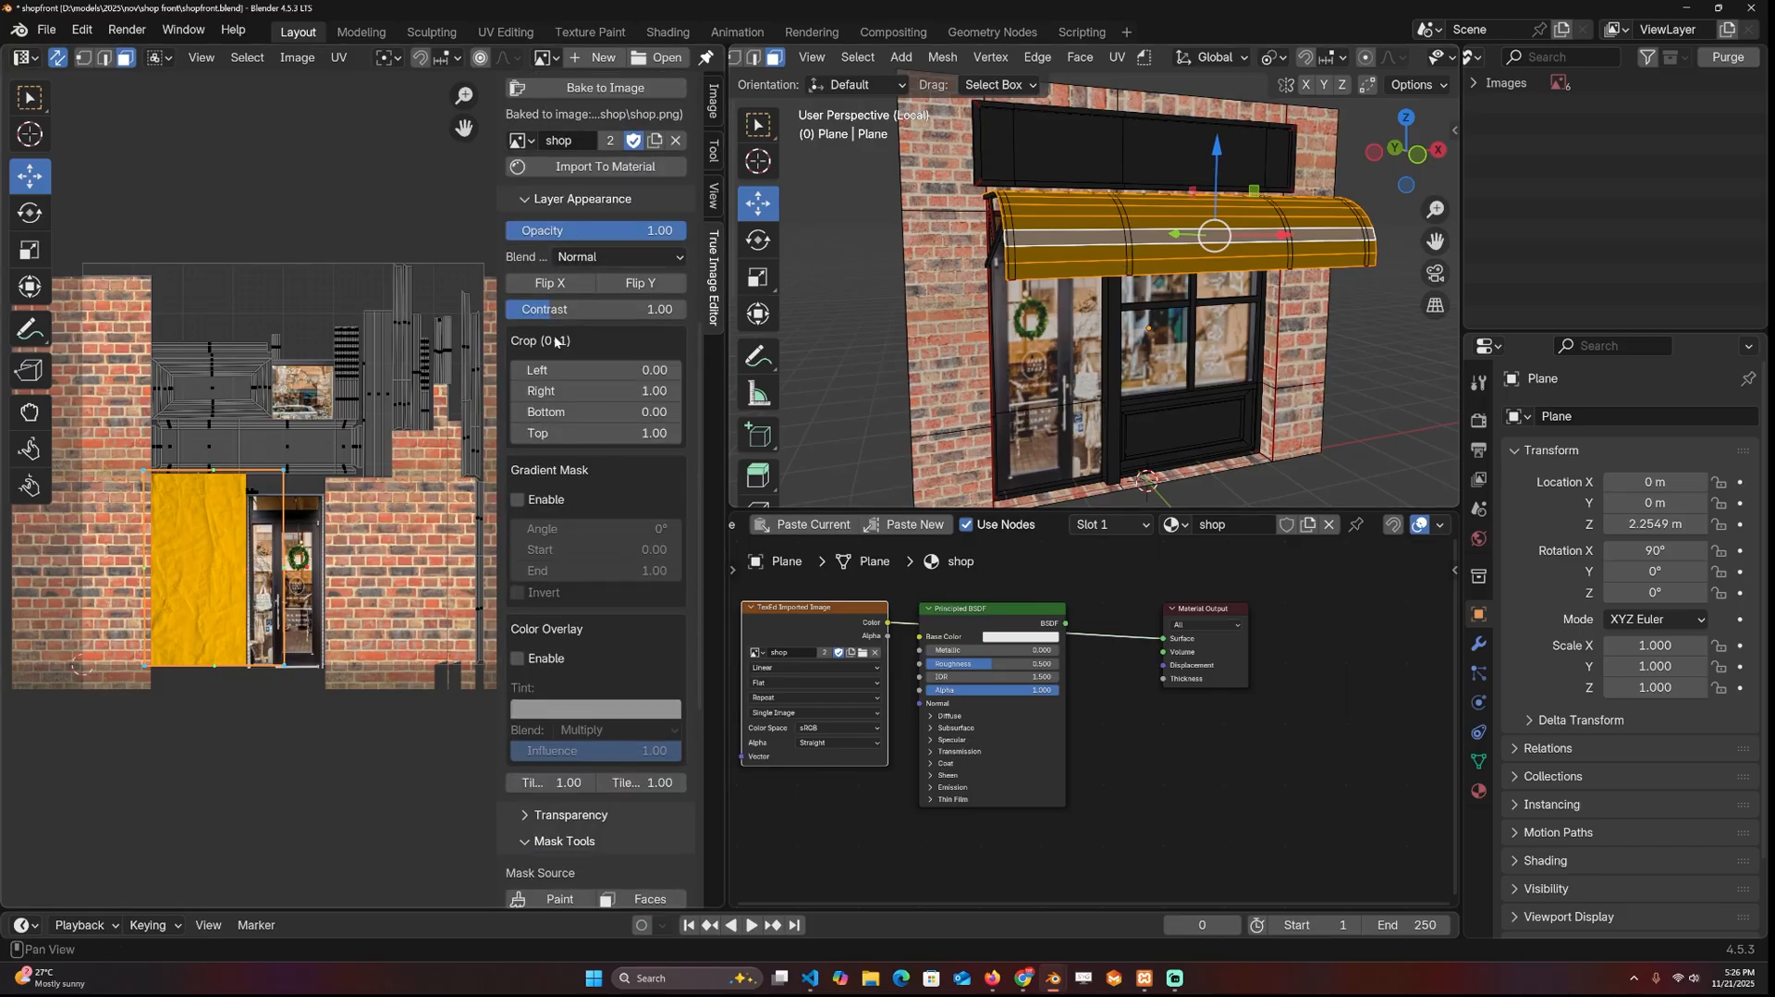
pyautogui.scroll(5, 582, 402)
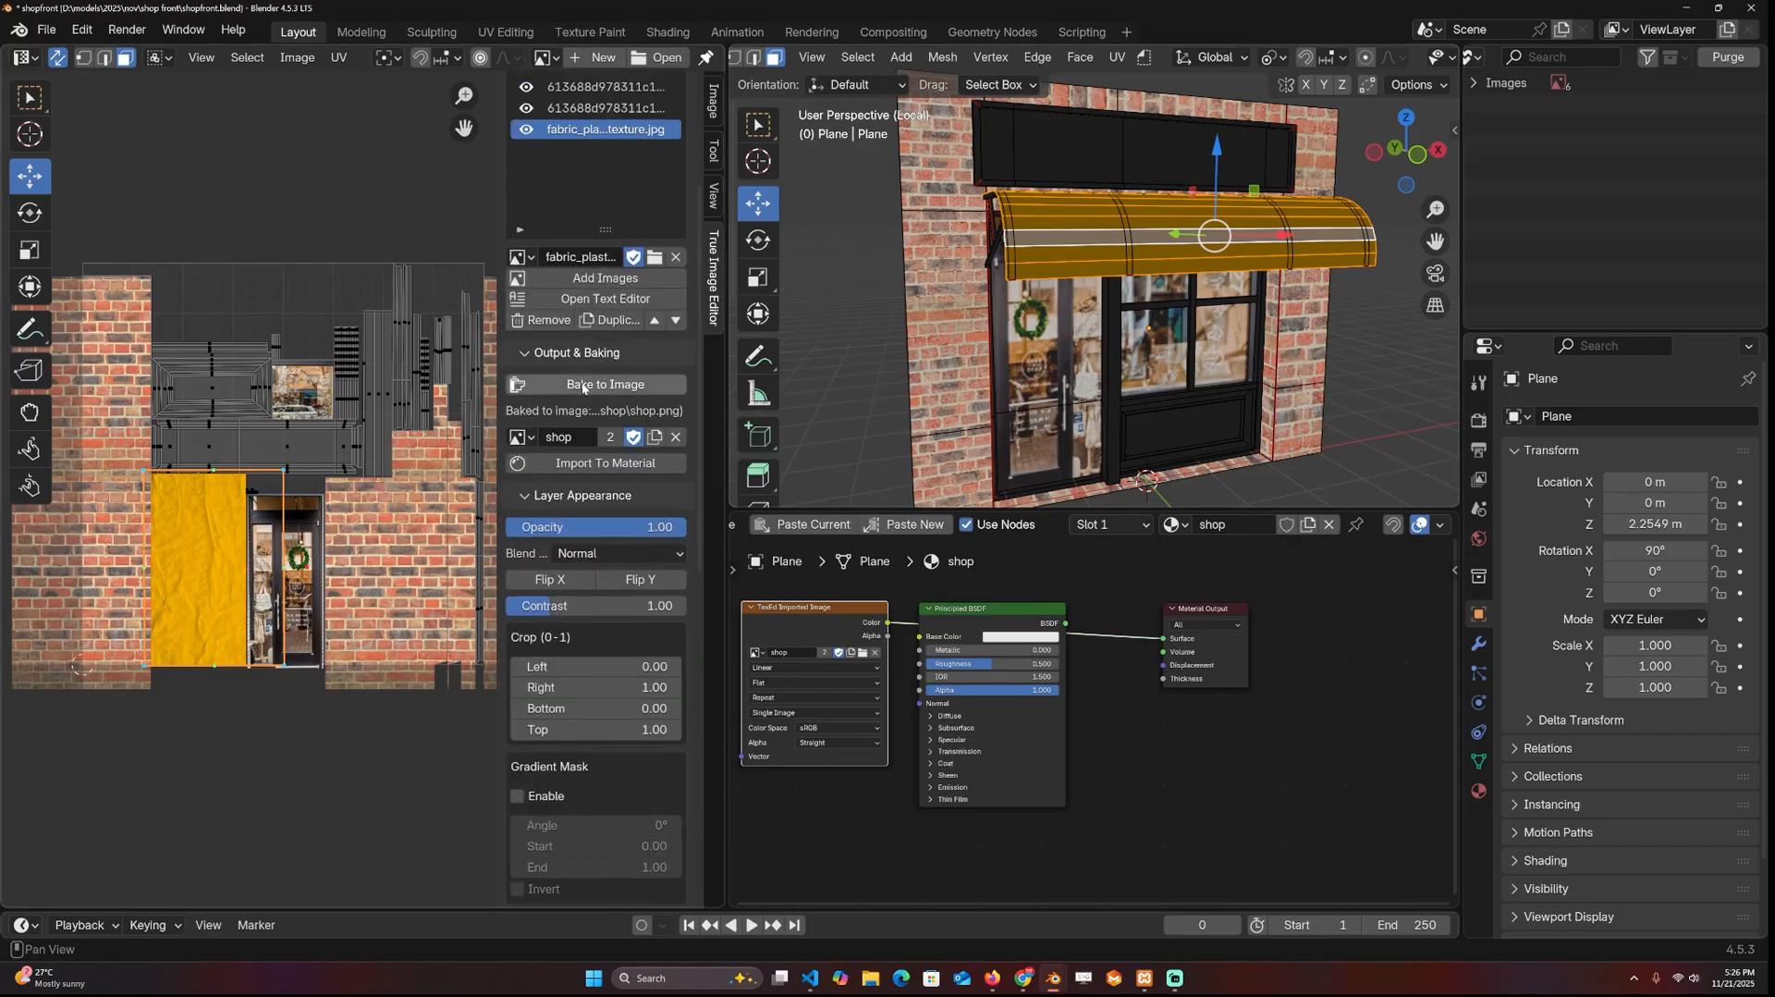
# Step: Orbit the shopfront to inspect the baked yellow awning and sign board
pyautogui.moveTo(1053, 319)
pyautogui.mouseDown(button='middle')
pyautogui.moveTo(1134, 271)
pyautogui.moveTo(1096, 179)
pyautogui.moveTo(1159, 205)
pyautogui.mouseUp(button='middle')
pyautogui.scroll(2, 1160, 205)
pyautogui.scroll(2, 1151, 250)
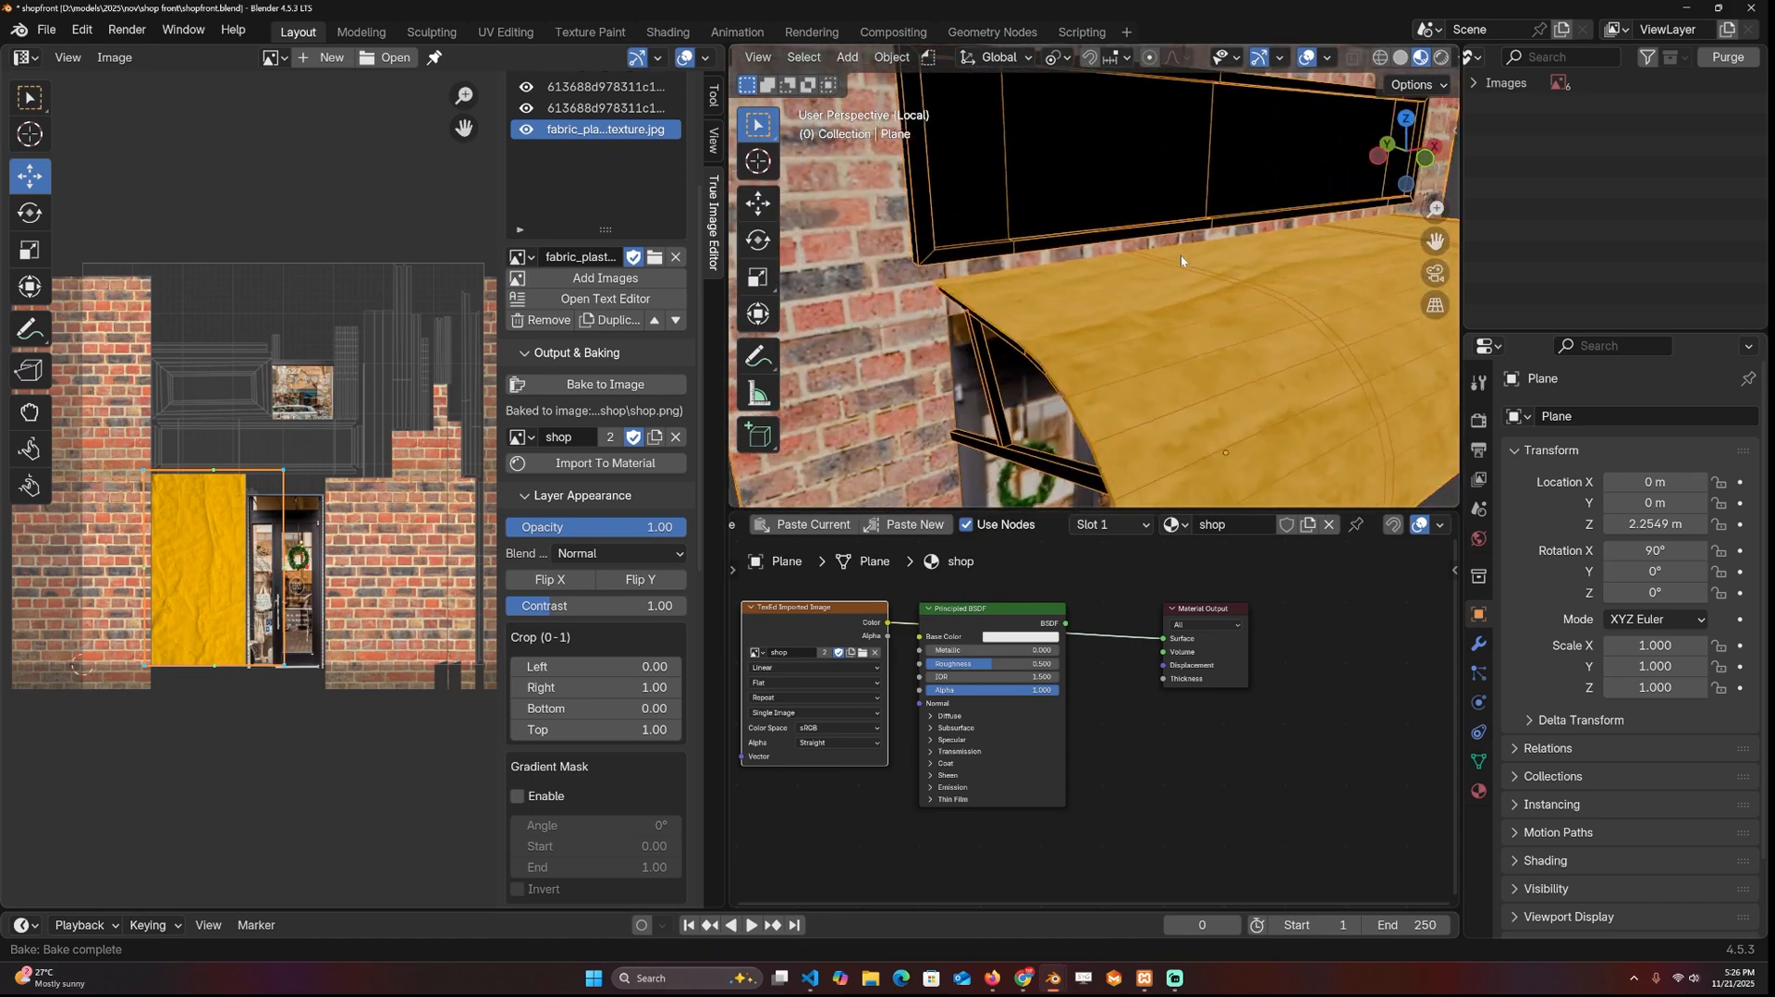
pyautogui.scroll(2, 1146, 288)
pyautogui.scroll(-3, 1189, 239)
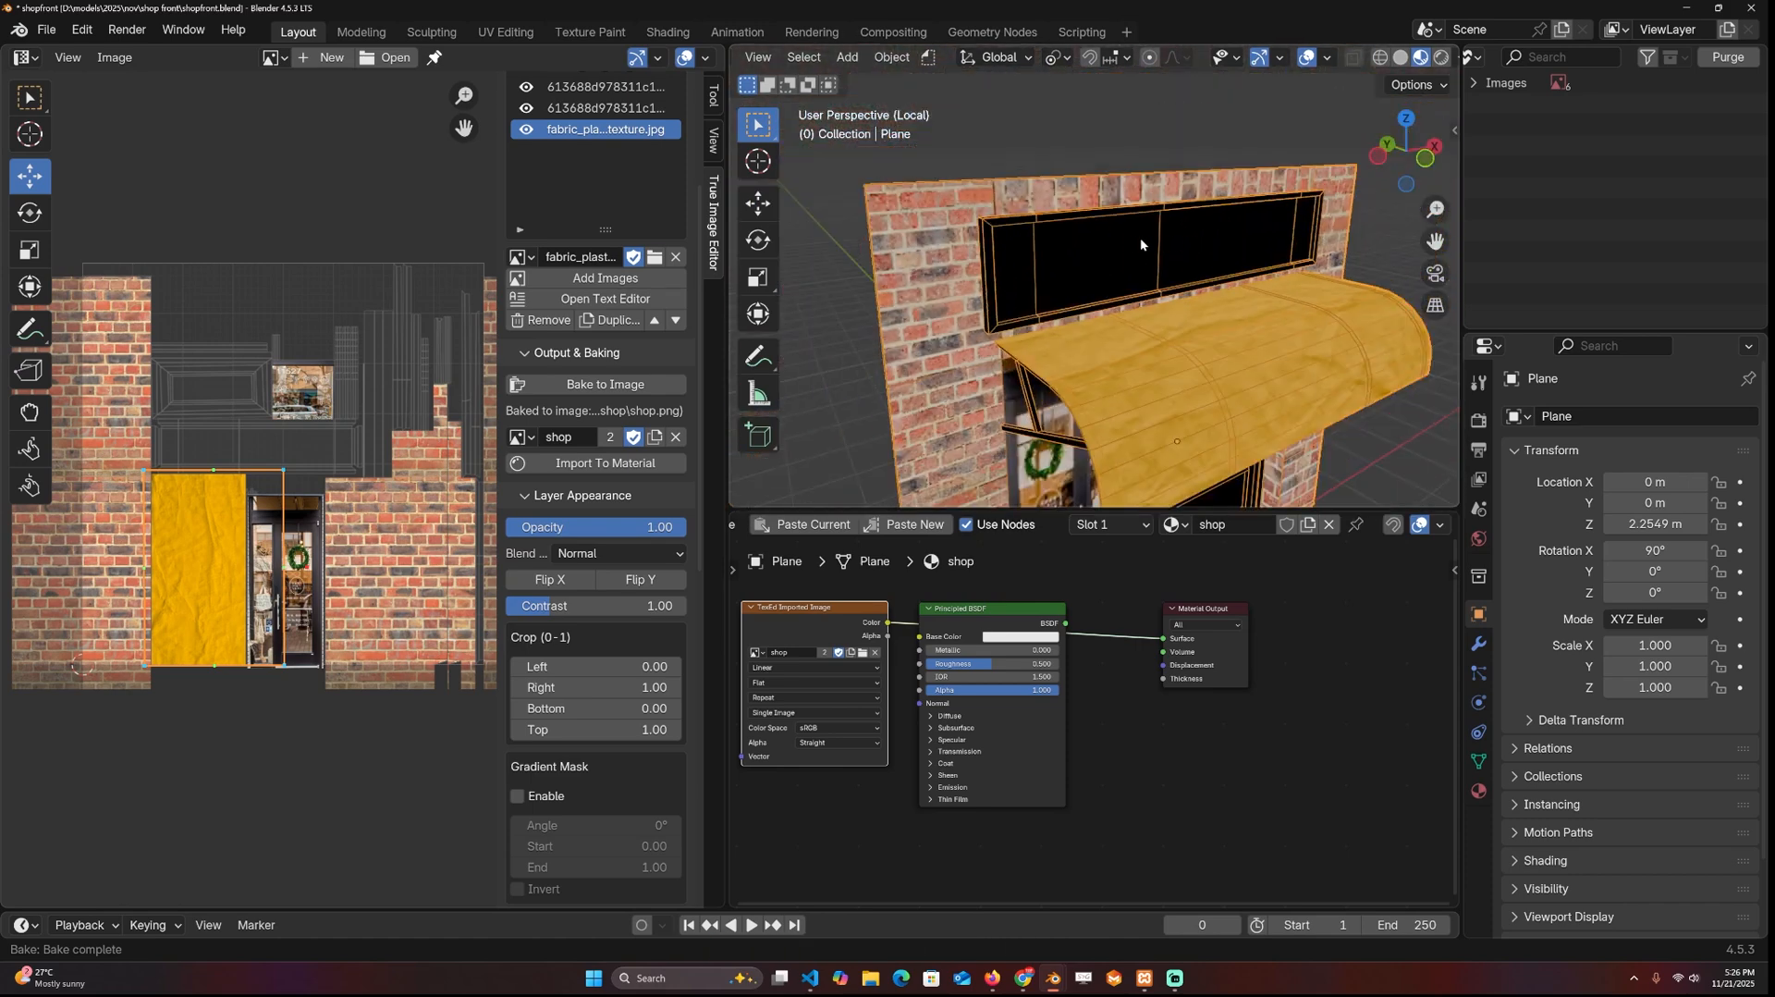
pyautogui.moveTo(1140, 238); pyautogui.dragTo(1159, 215, button='middle')
# Step: Move the wood deck image over the sign board UVs, mask it to the banner faces and rebake
pyautogui.press('Tab')
pyautogui.moveTo(335, 460); pyautogui.dragTo(329, 412)
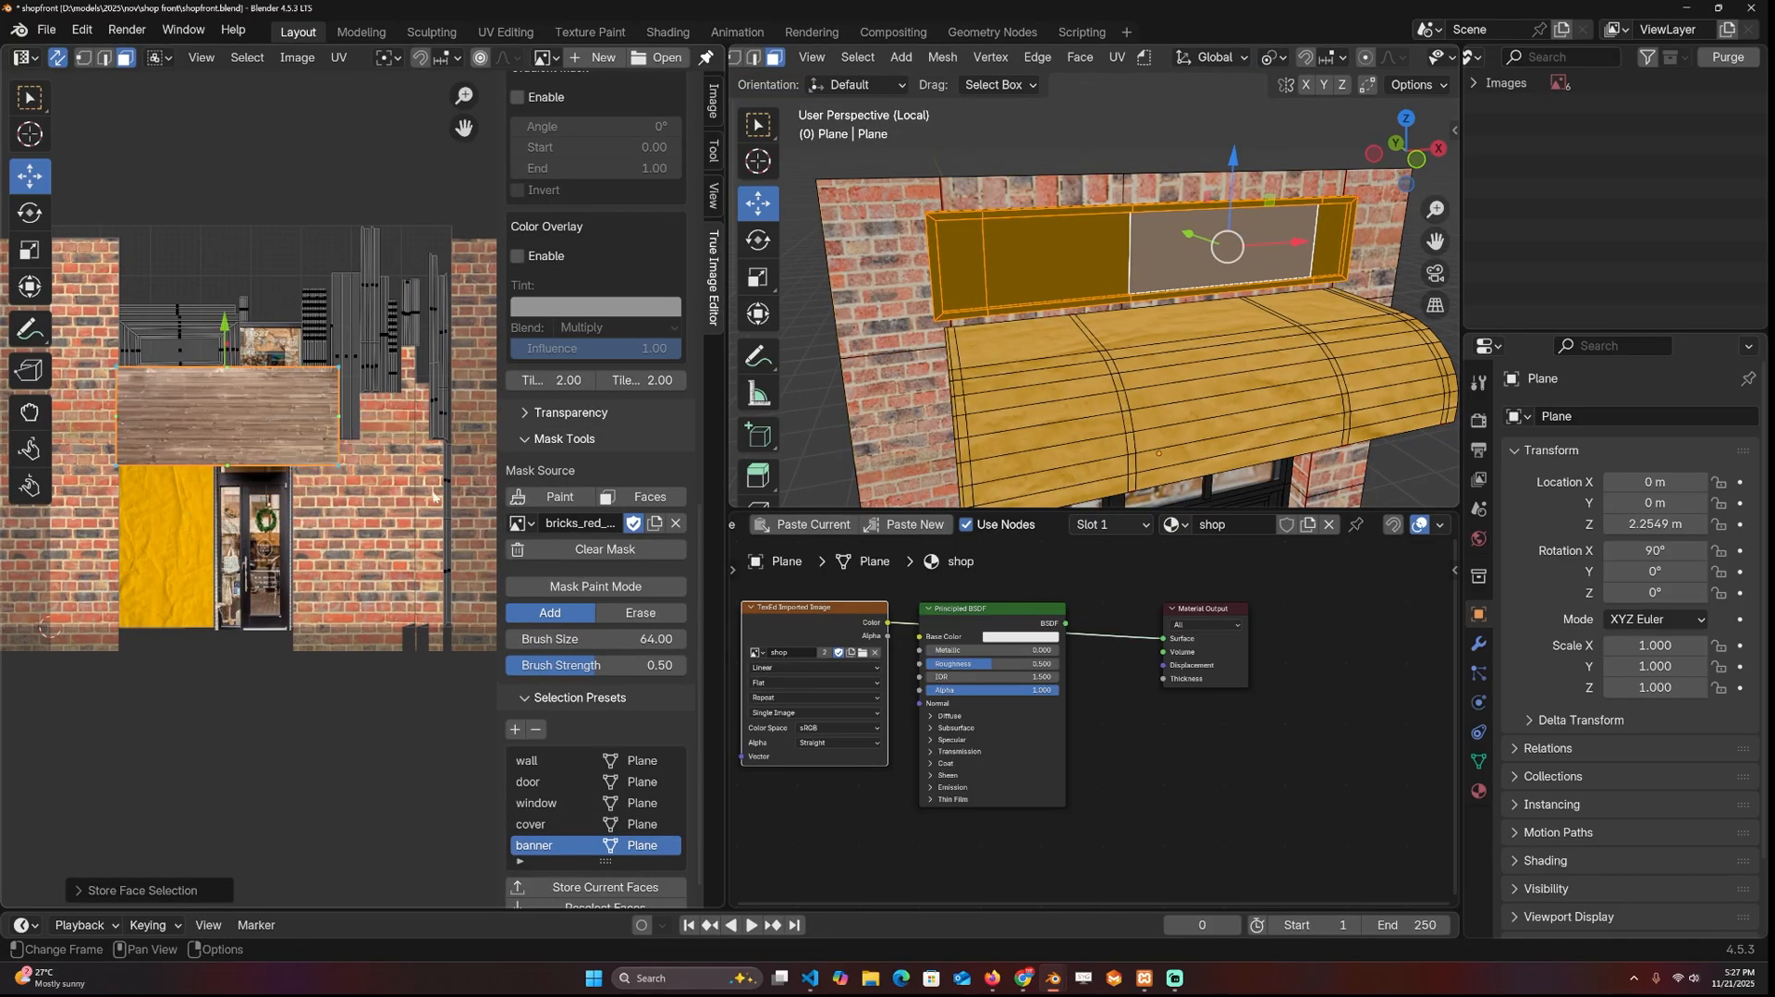
pyautogui.click(675, 522)
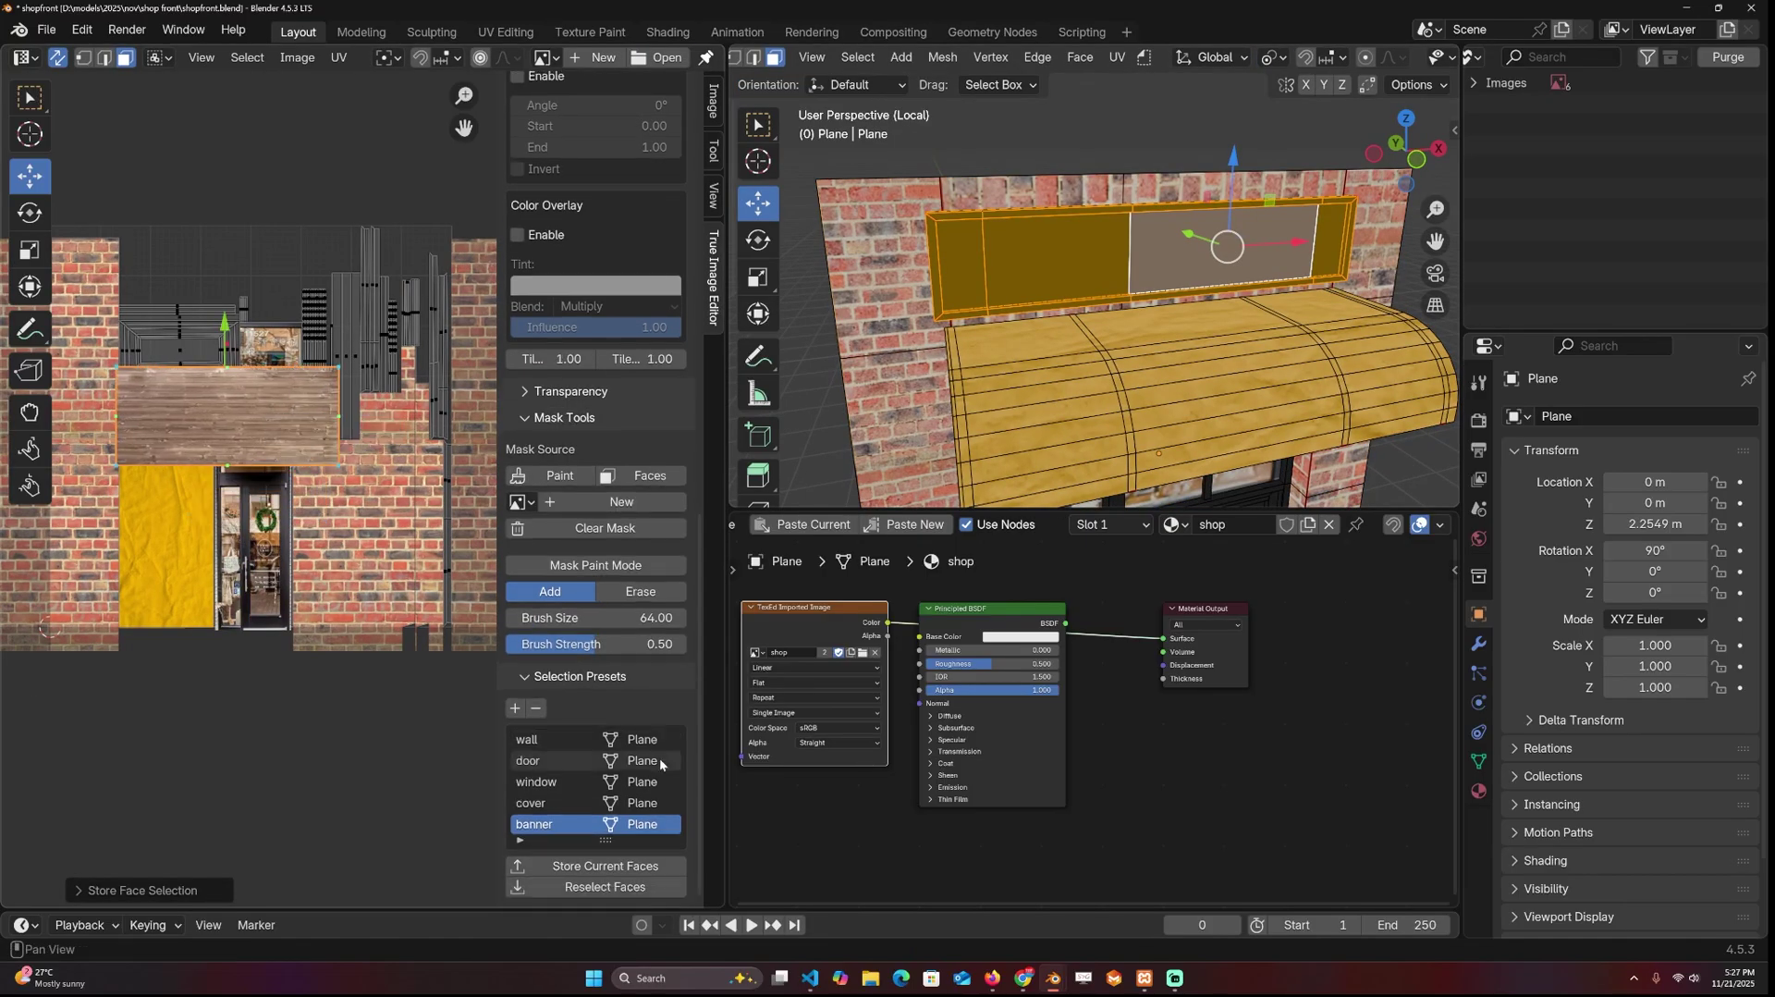
pyautogui.click(650, 476)
pyautogui.scroll(1, 279, 629)
pyautogui.scroll(3, 279, 628)
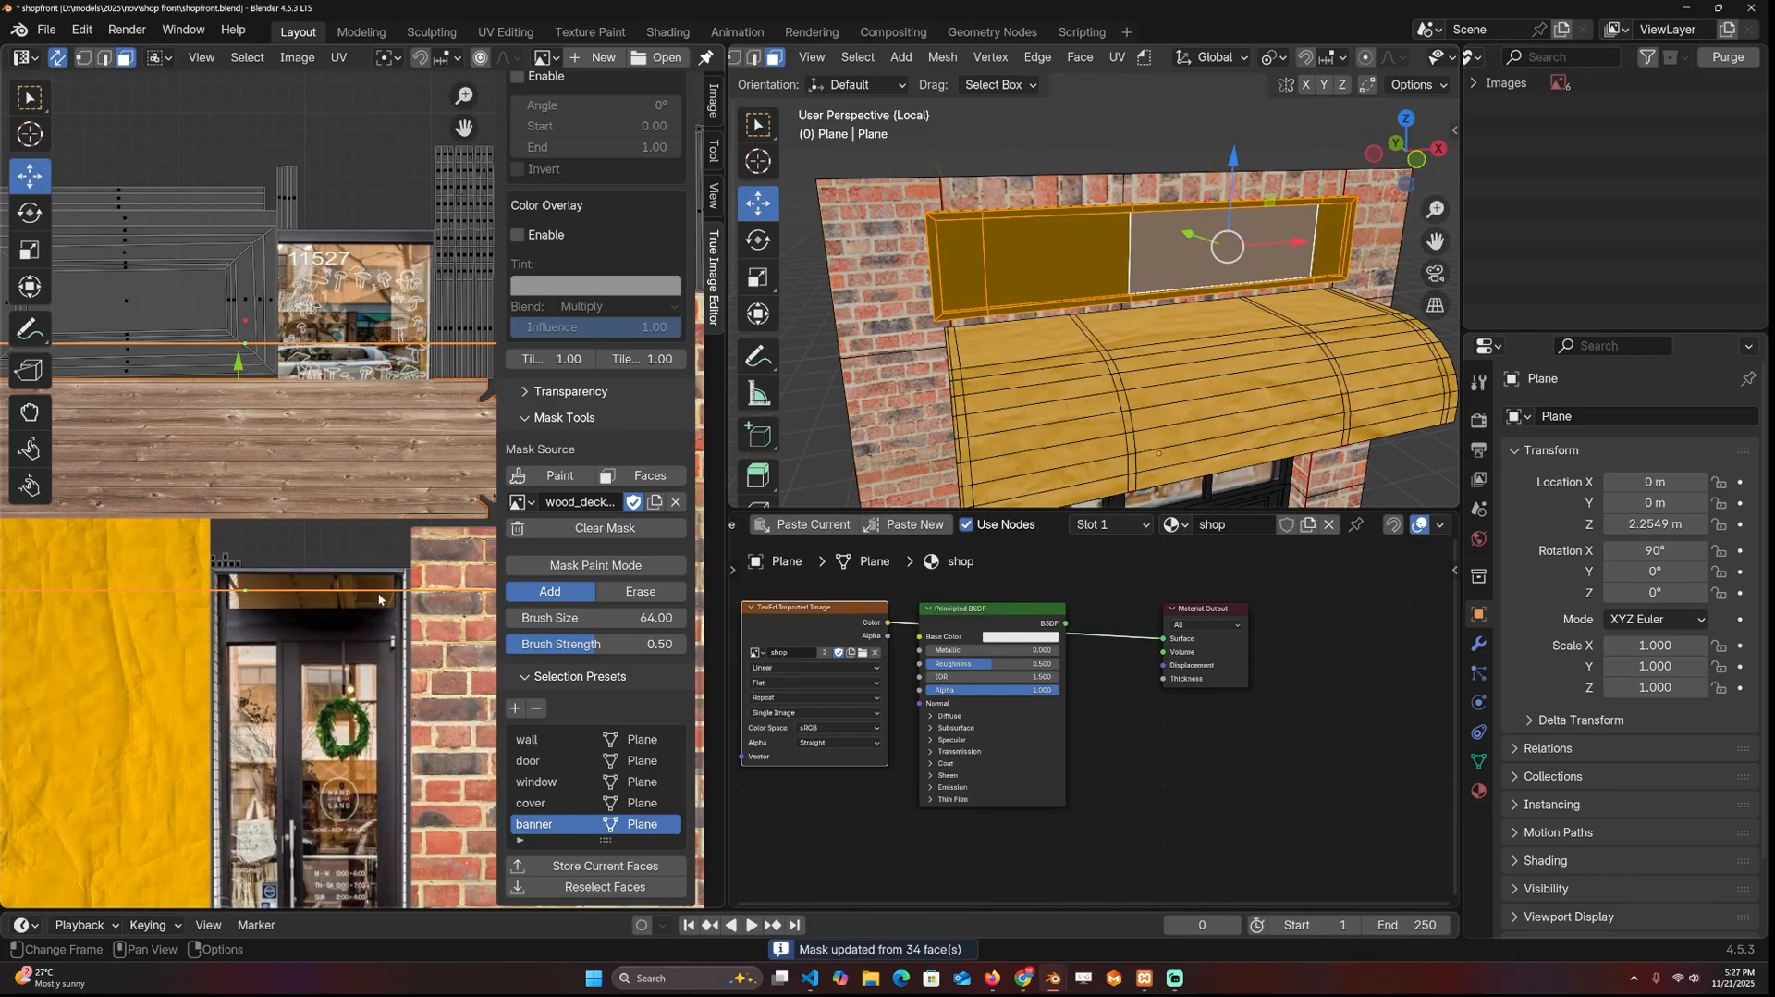
pyautogui.scroll(4, 580, 386)
pyautogui.scroll(4, 580, 385)
pyautogui.scroll(4, 596, 368)
pyautogui.click(605, 341)
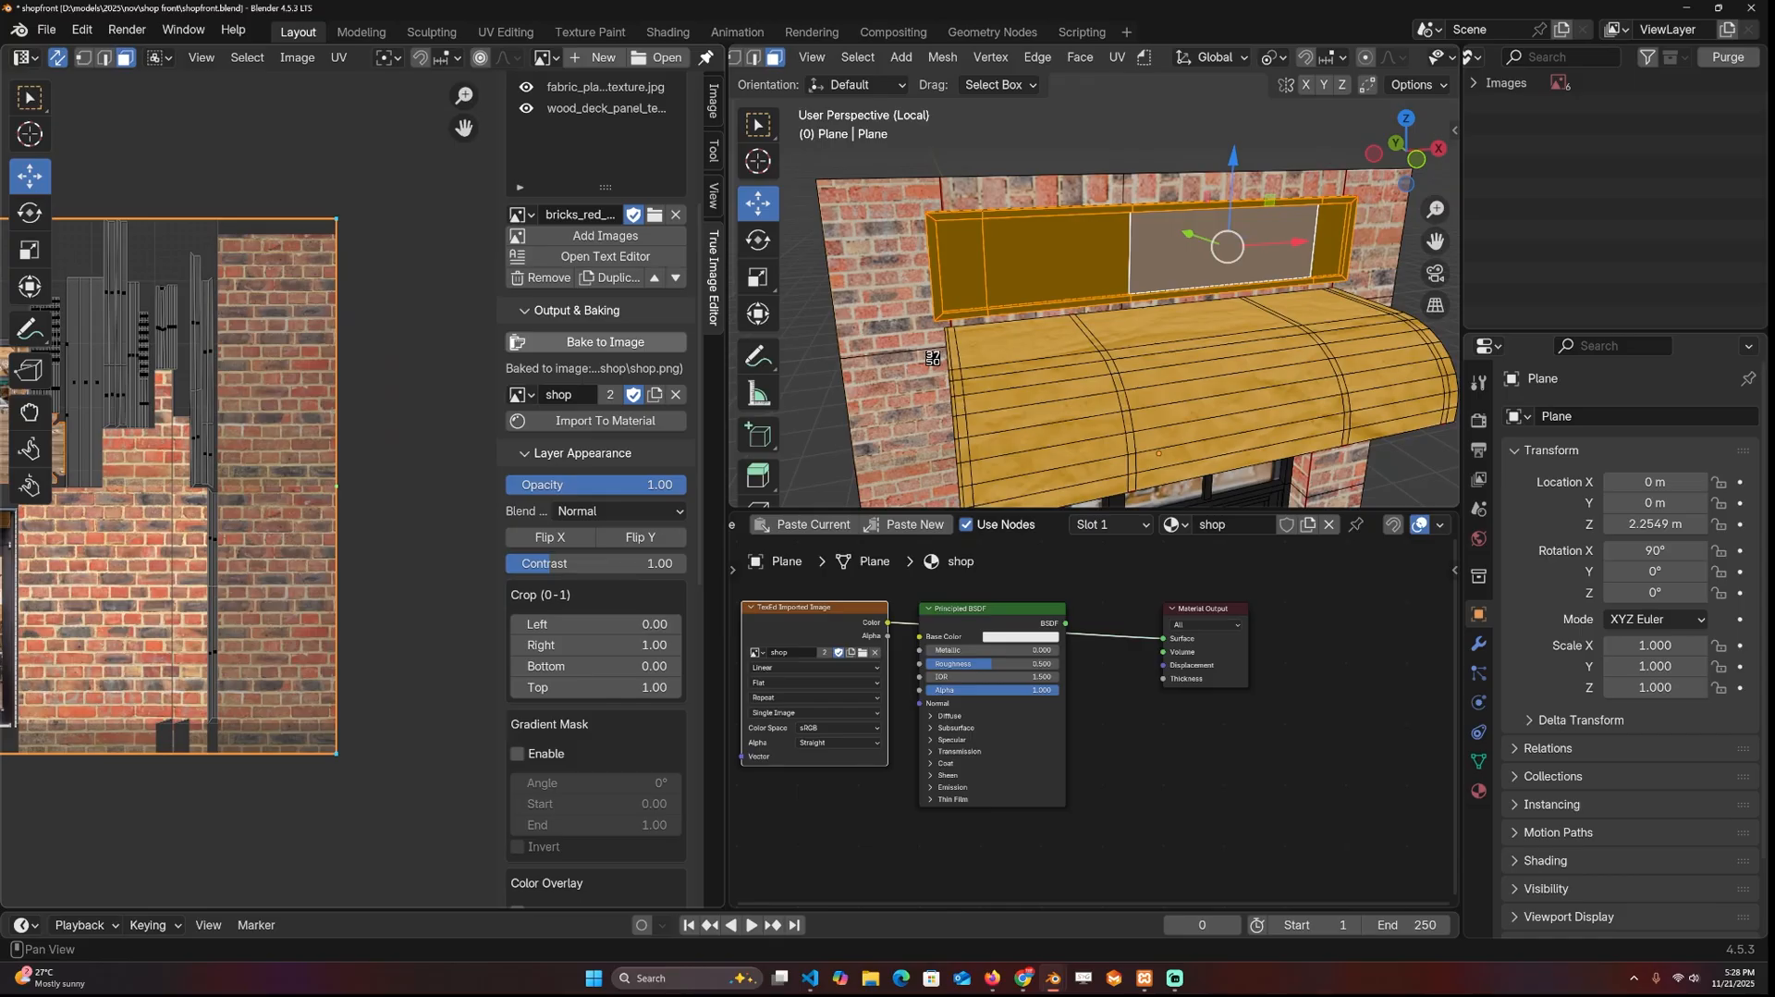
# Step: Select every face of the shopfront in see-through edit mode and add a new selection preset
pyautogui.moveTo(1134, 246)
pyautogui.mouseDown(button='middle')
pyautogui.moveTo(1137, 314)
pyautogui.moveTo(1109, 361)
pyautogui.moveTo(970, 388)
pyautogui.moveTo(1096, 396)
pyautogui.mouseUp(button='middle')
pyautogui.scroll(3, 1137, 313)
pyautogui.press('Tab')
pyautogui.scroll(-3, 970, 388)
pyautogui.scroll(5, 908, 413)
pyautogui.scroll(-5, 908, 413)
pyautogui.hotkey('shift', 'z')
pyautogui.press('a')
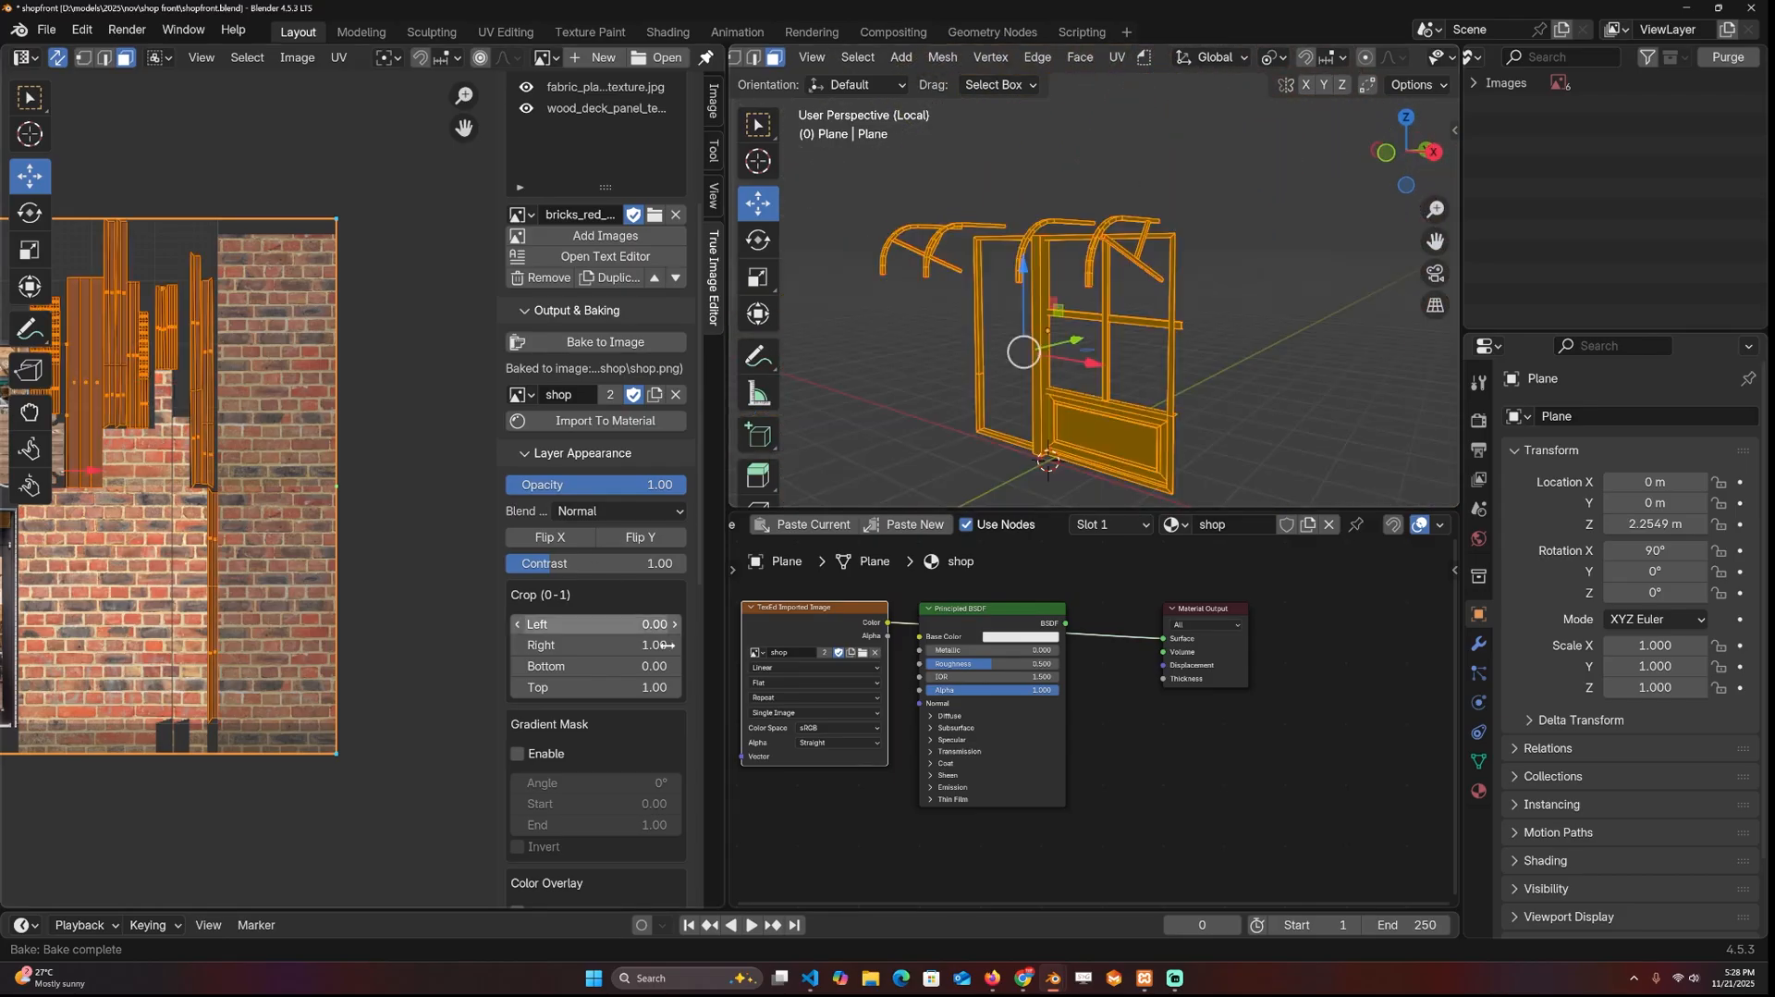
pyautogui.scroll(-8, 555, 625)
pyautogui.scroll(-2, 541, 667)
pyautogui.click(519, 709)
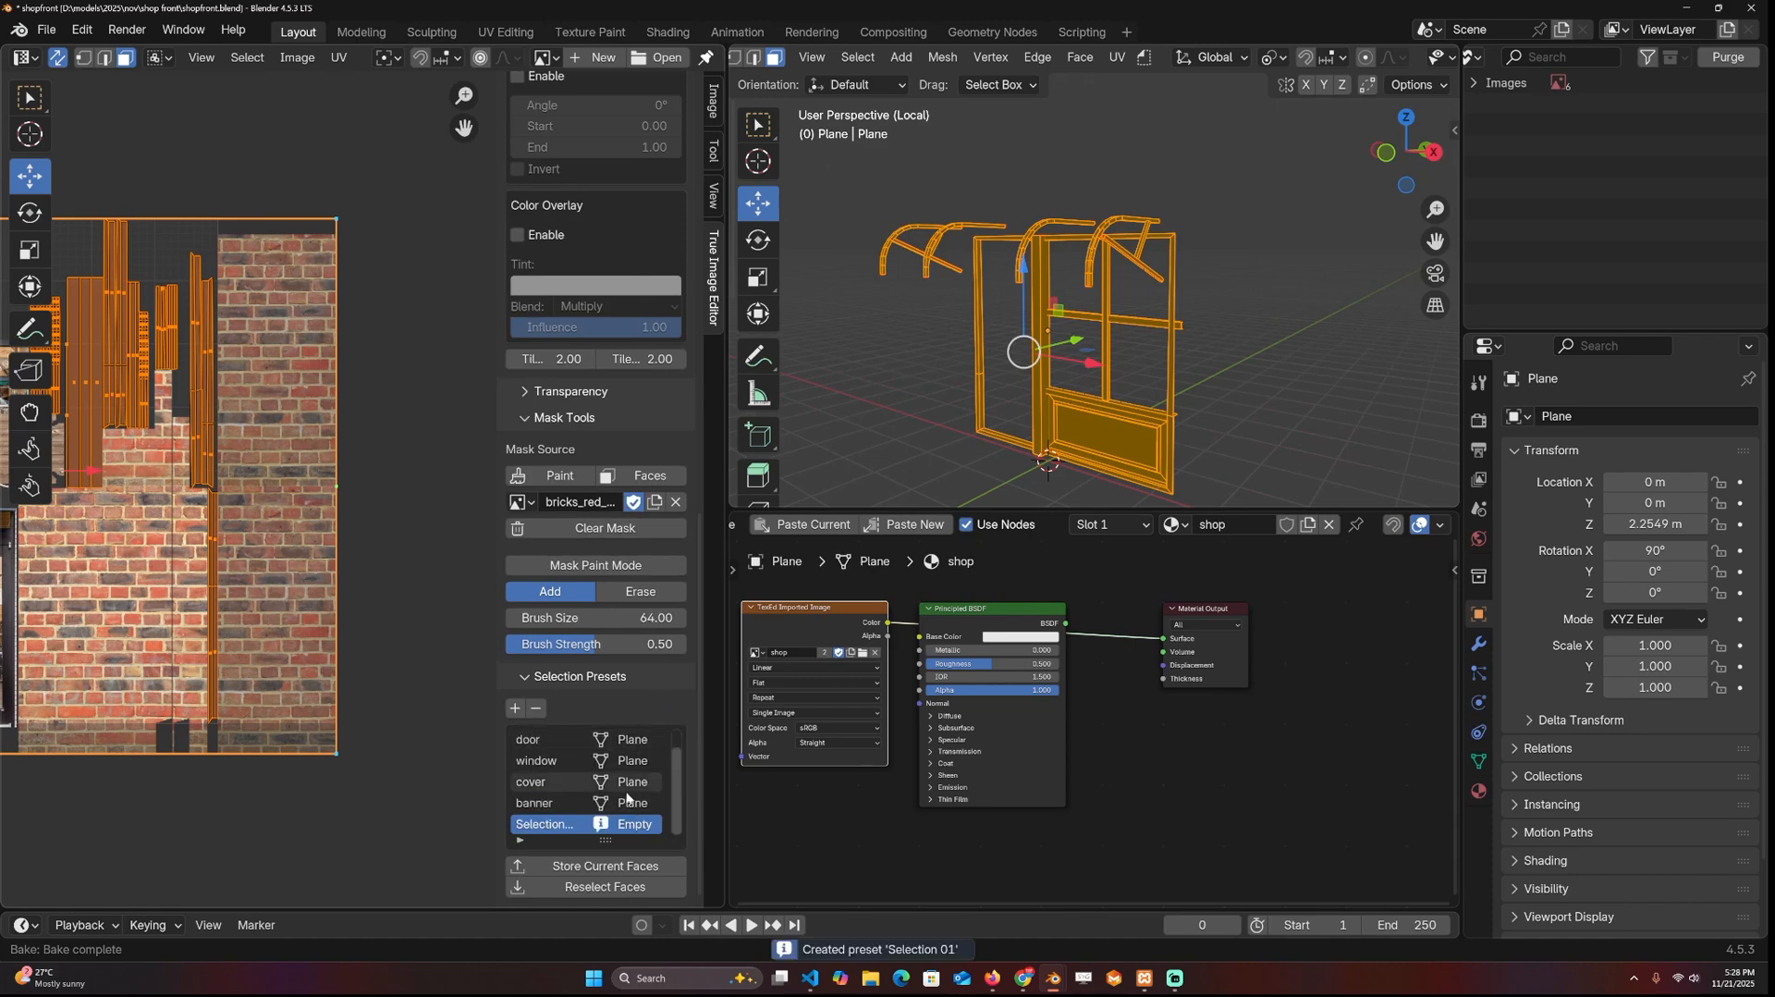
# Step: Store the 184 remaining faces as an 'others' preset and mask the brick layer to them
pyautogui.doubleClick(601, 823)
pyautogui.write('others')
pyautogui.press('Return')
pyautogui.click(605, 865)
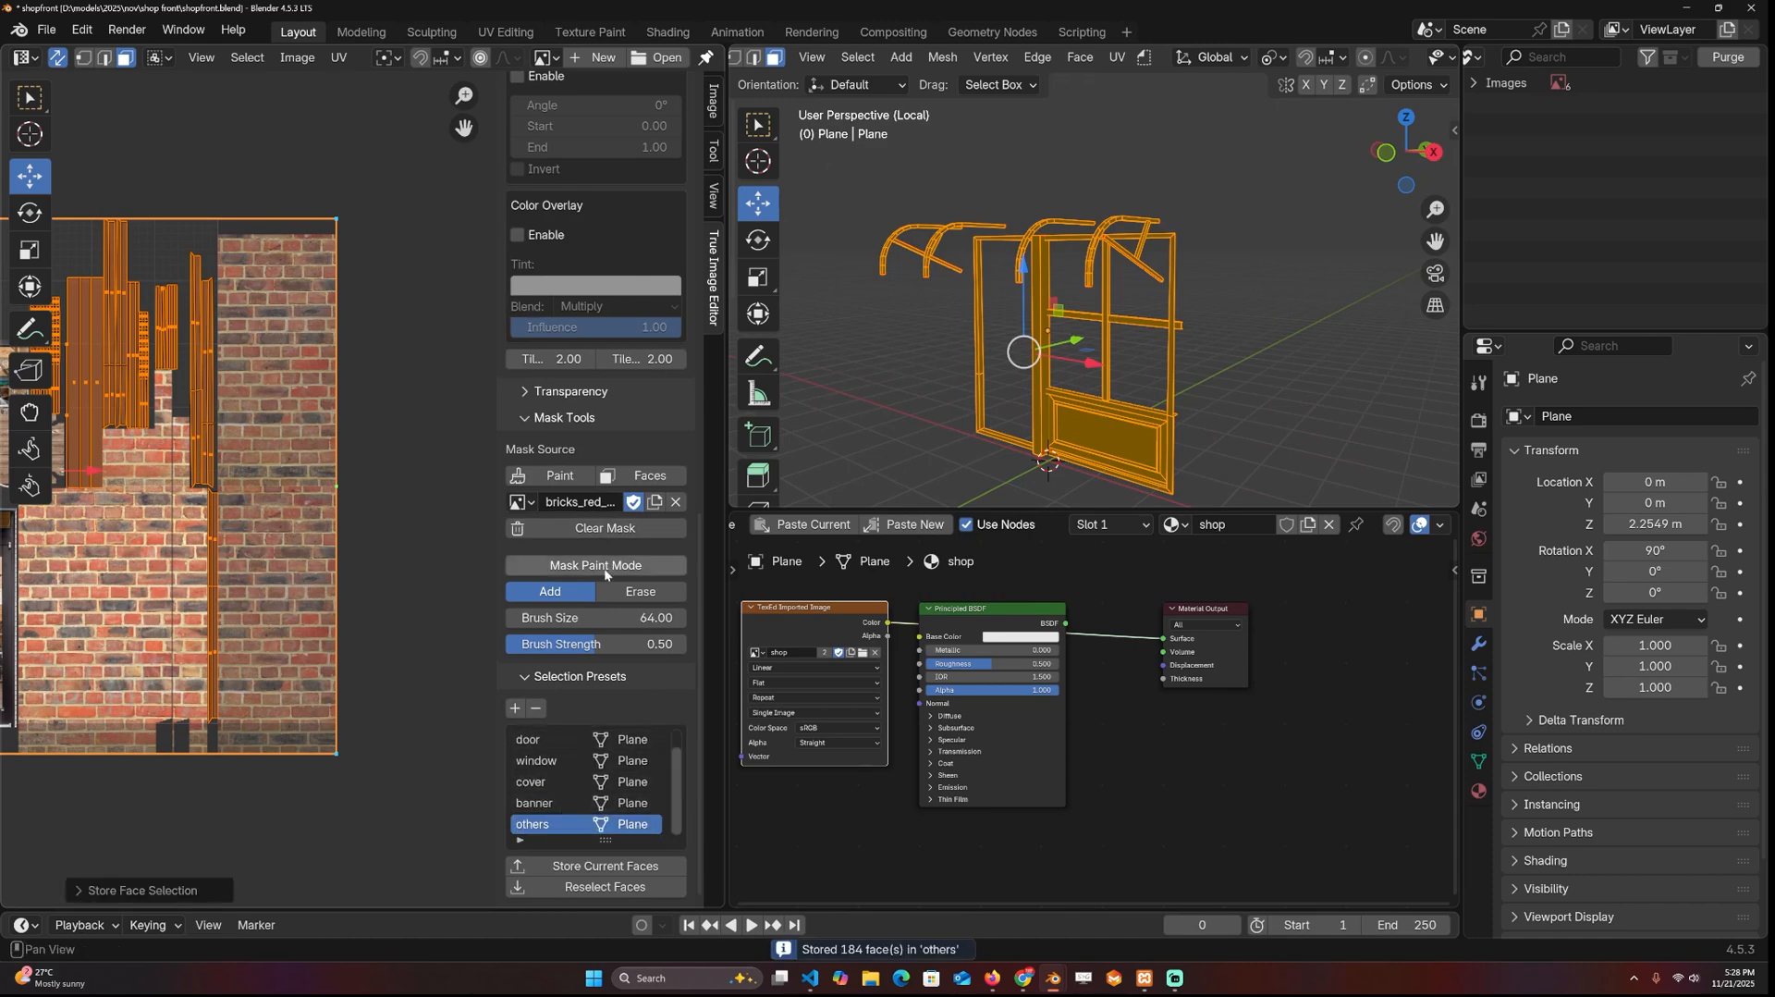
pyautogui.click(647, 482)
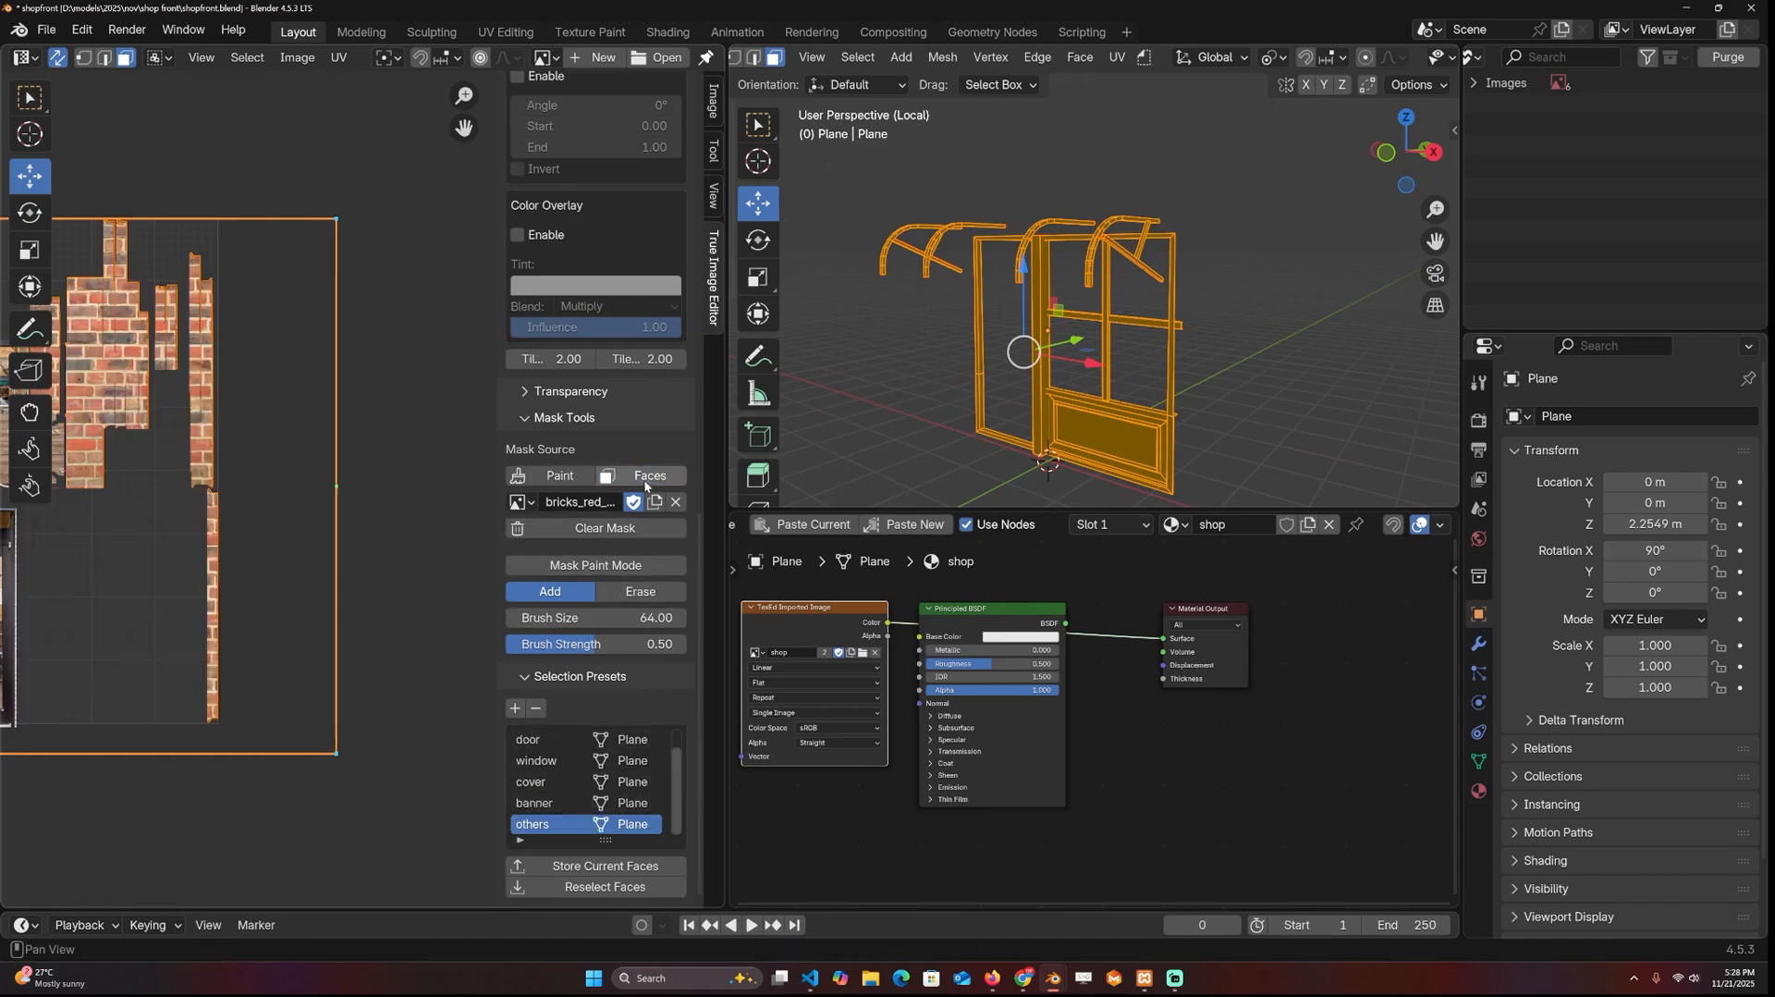
pyautogui.scroll(-2, 353, 536)
pyautogui.scroll(-3, 416, 528)
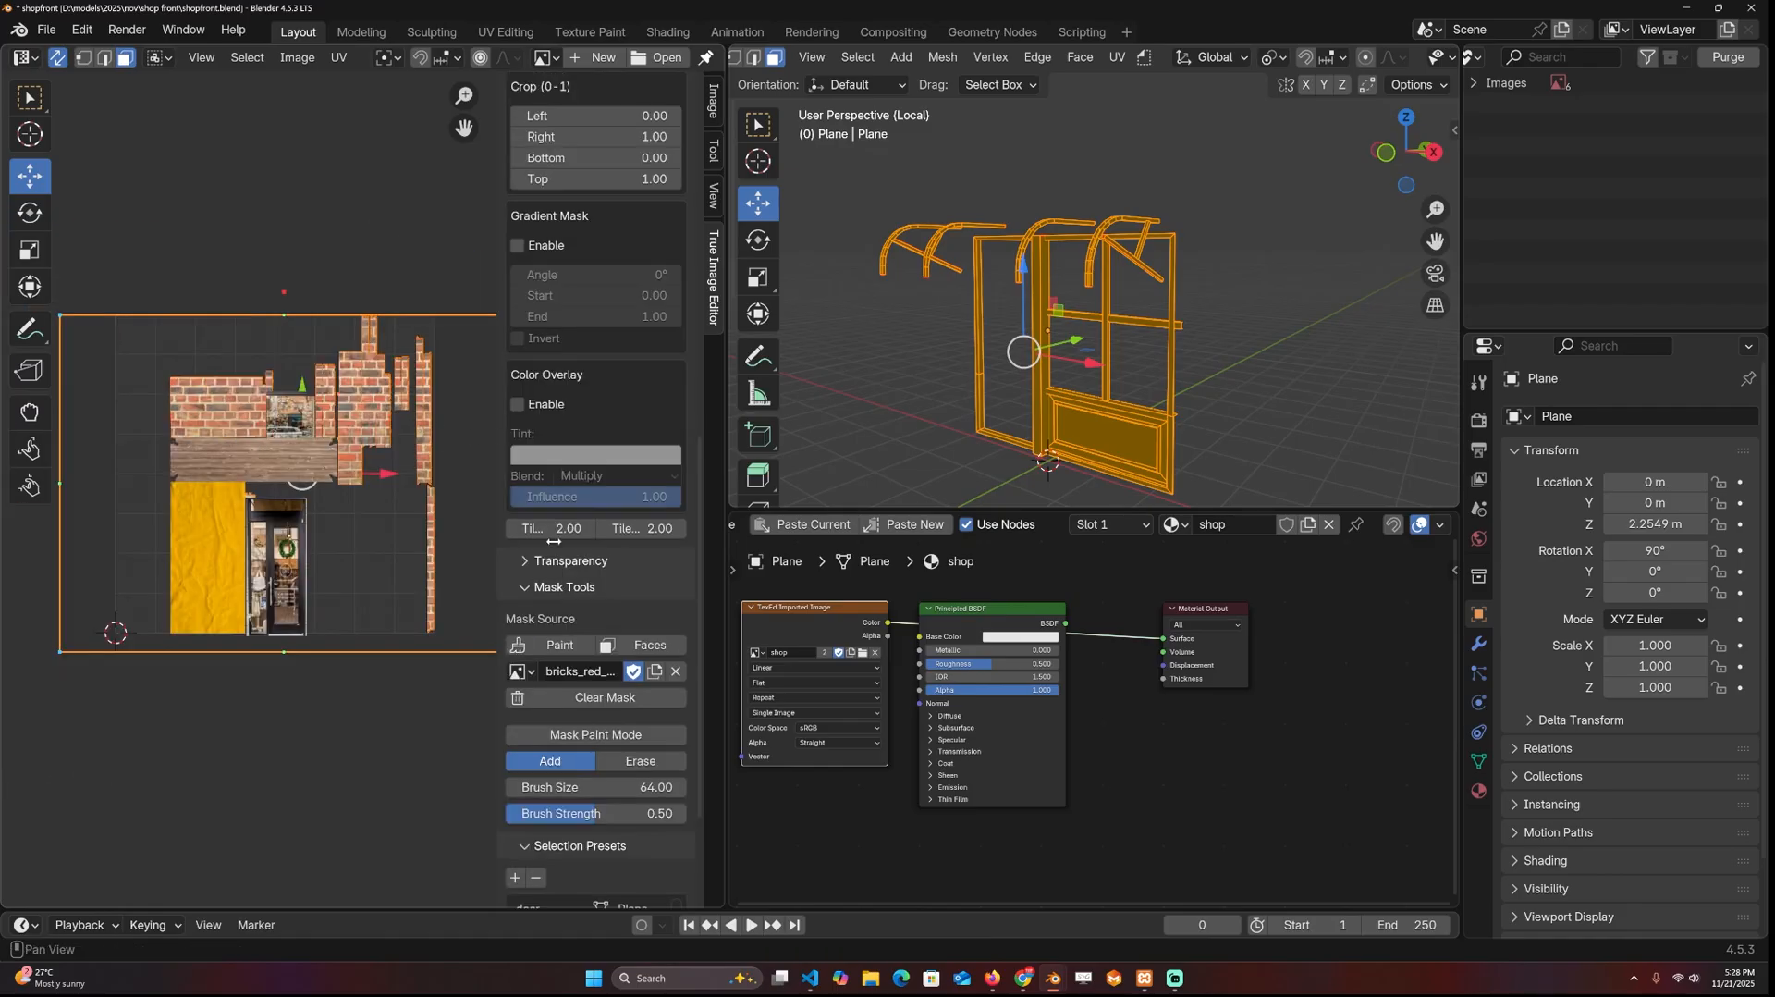
pyautogui.scroll(-2, 586, 787)
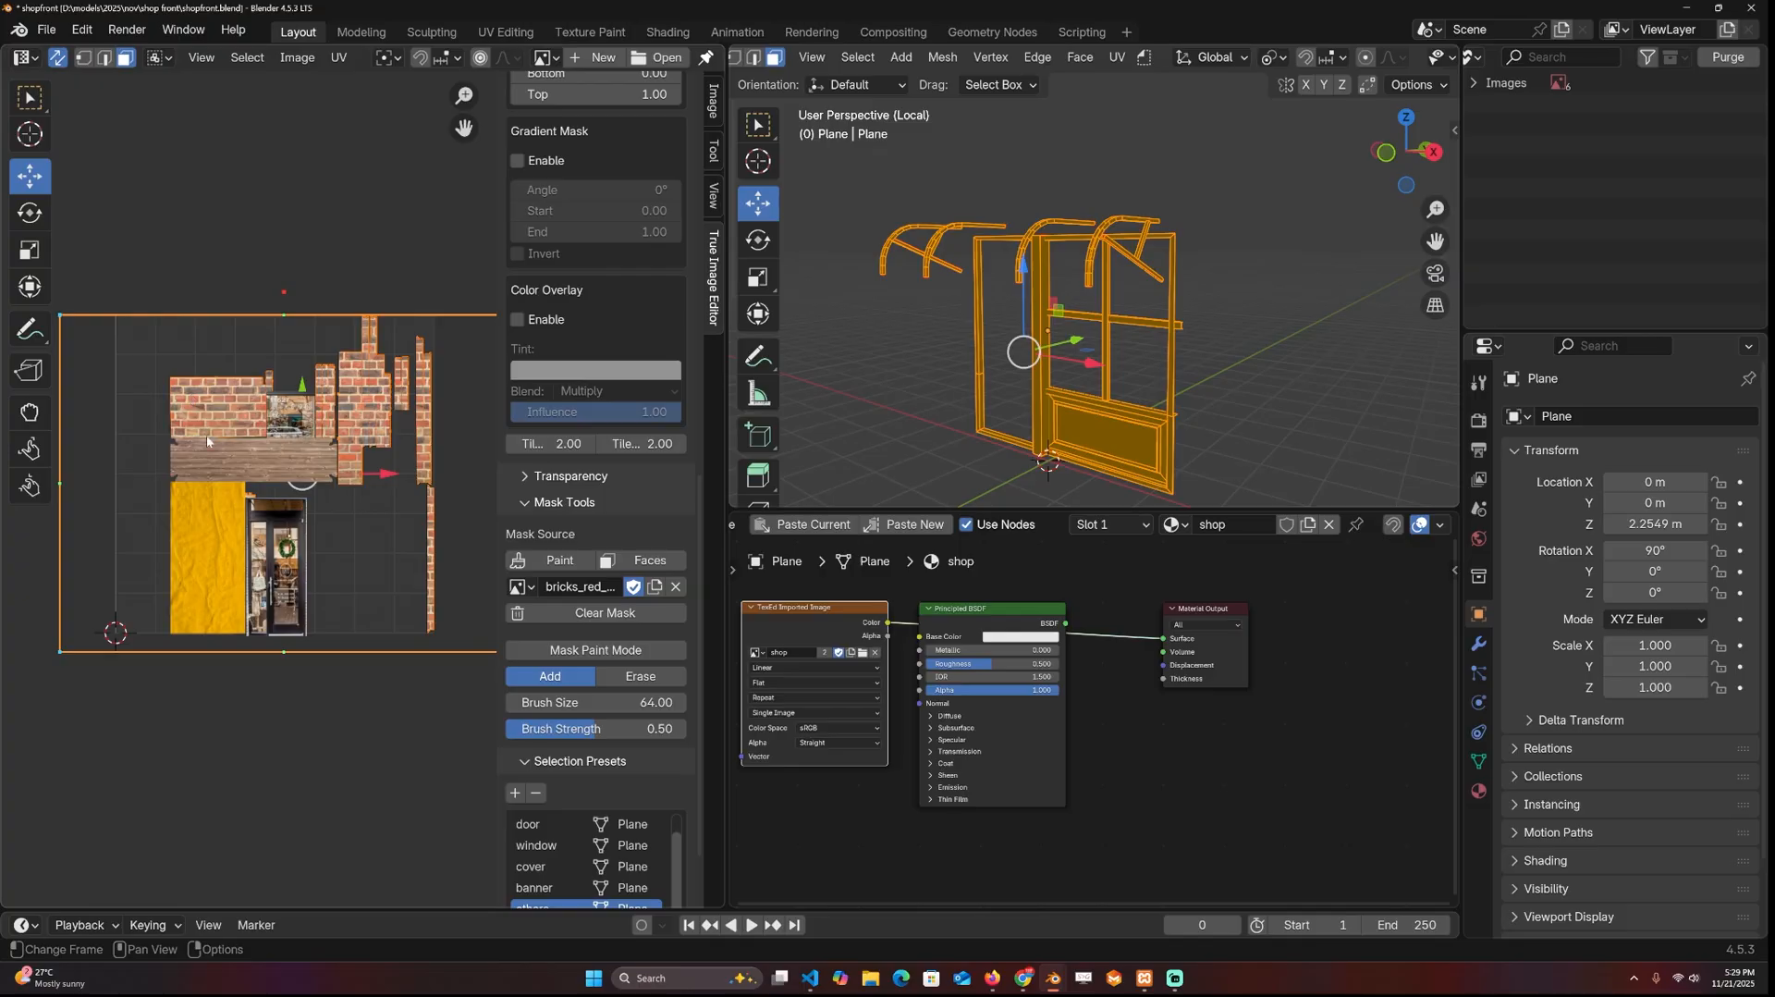
pyautogui.scroll(-2, 636, 743)
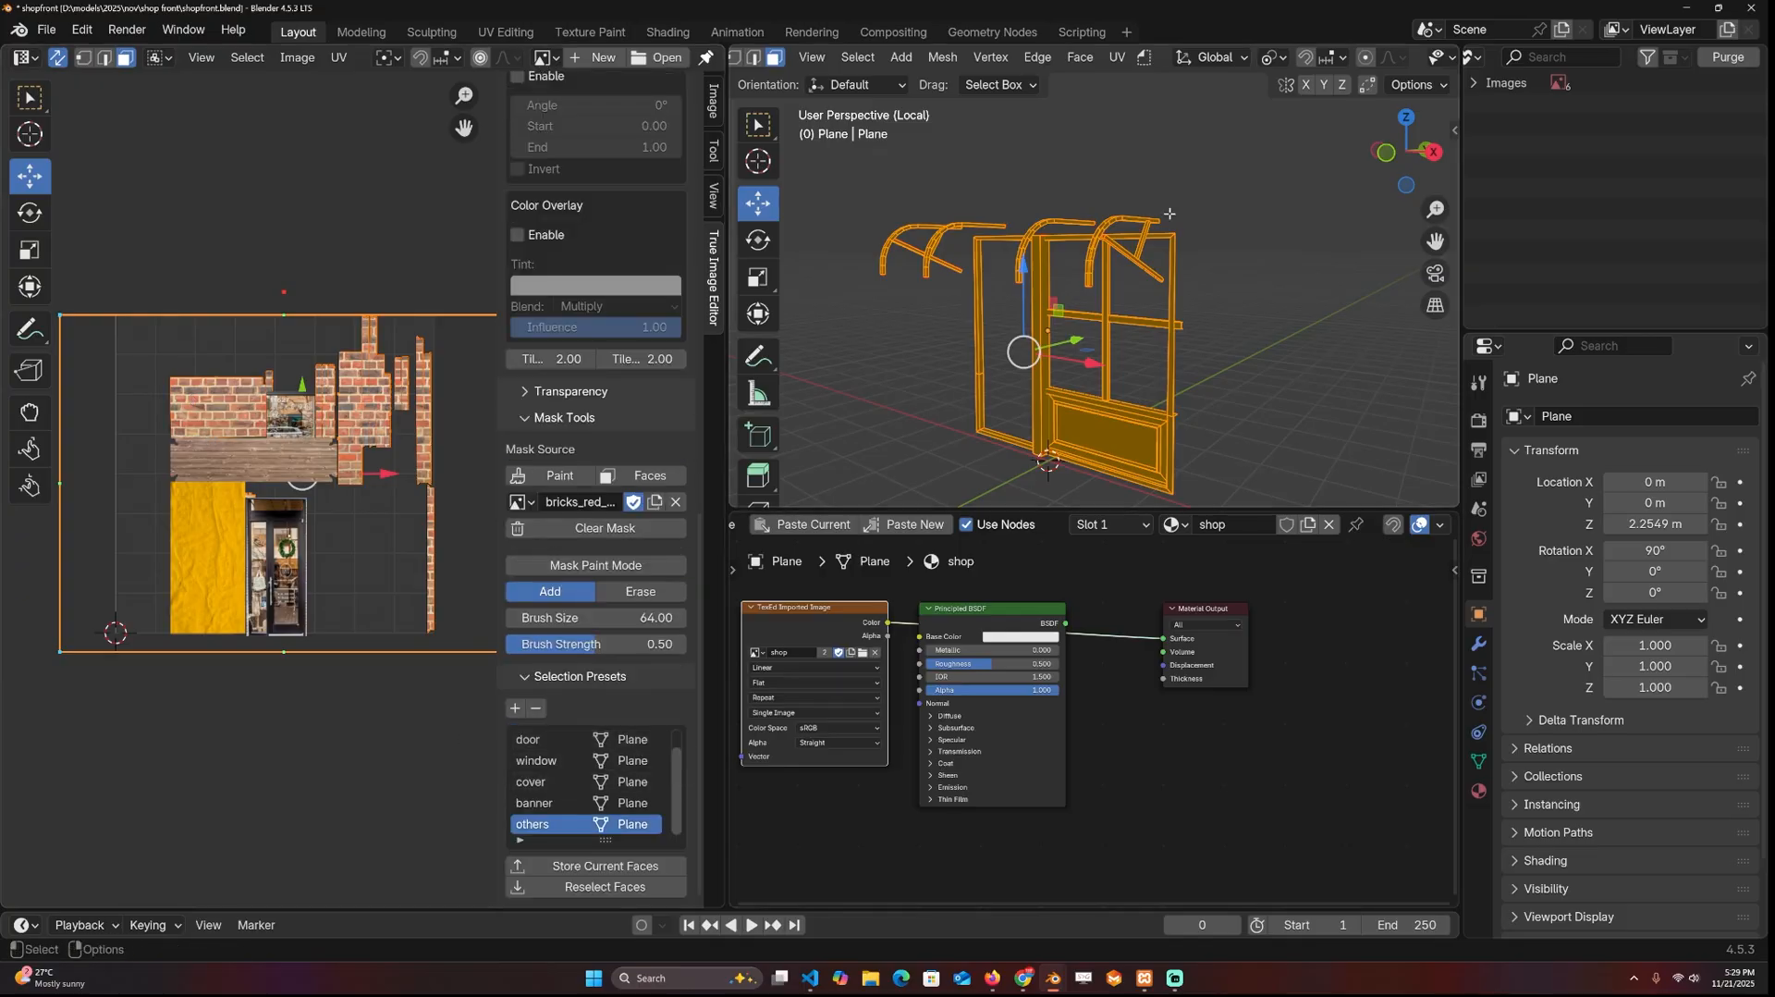
# Step: Reveal hidden faces, rebuild the brick mask from the 'wall' preset's 16 faces, then recall the 184 'others' faces
pyautogui.hotkey('alt', 'h')
pyautogui.click(1162, 397)
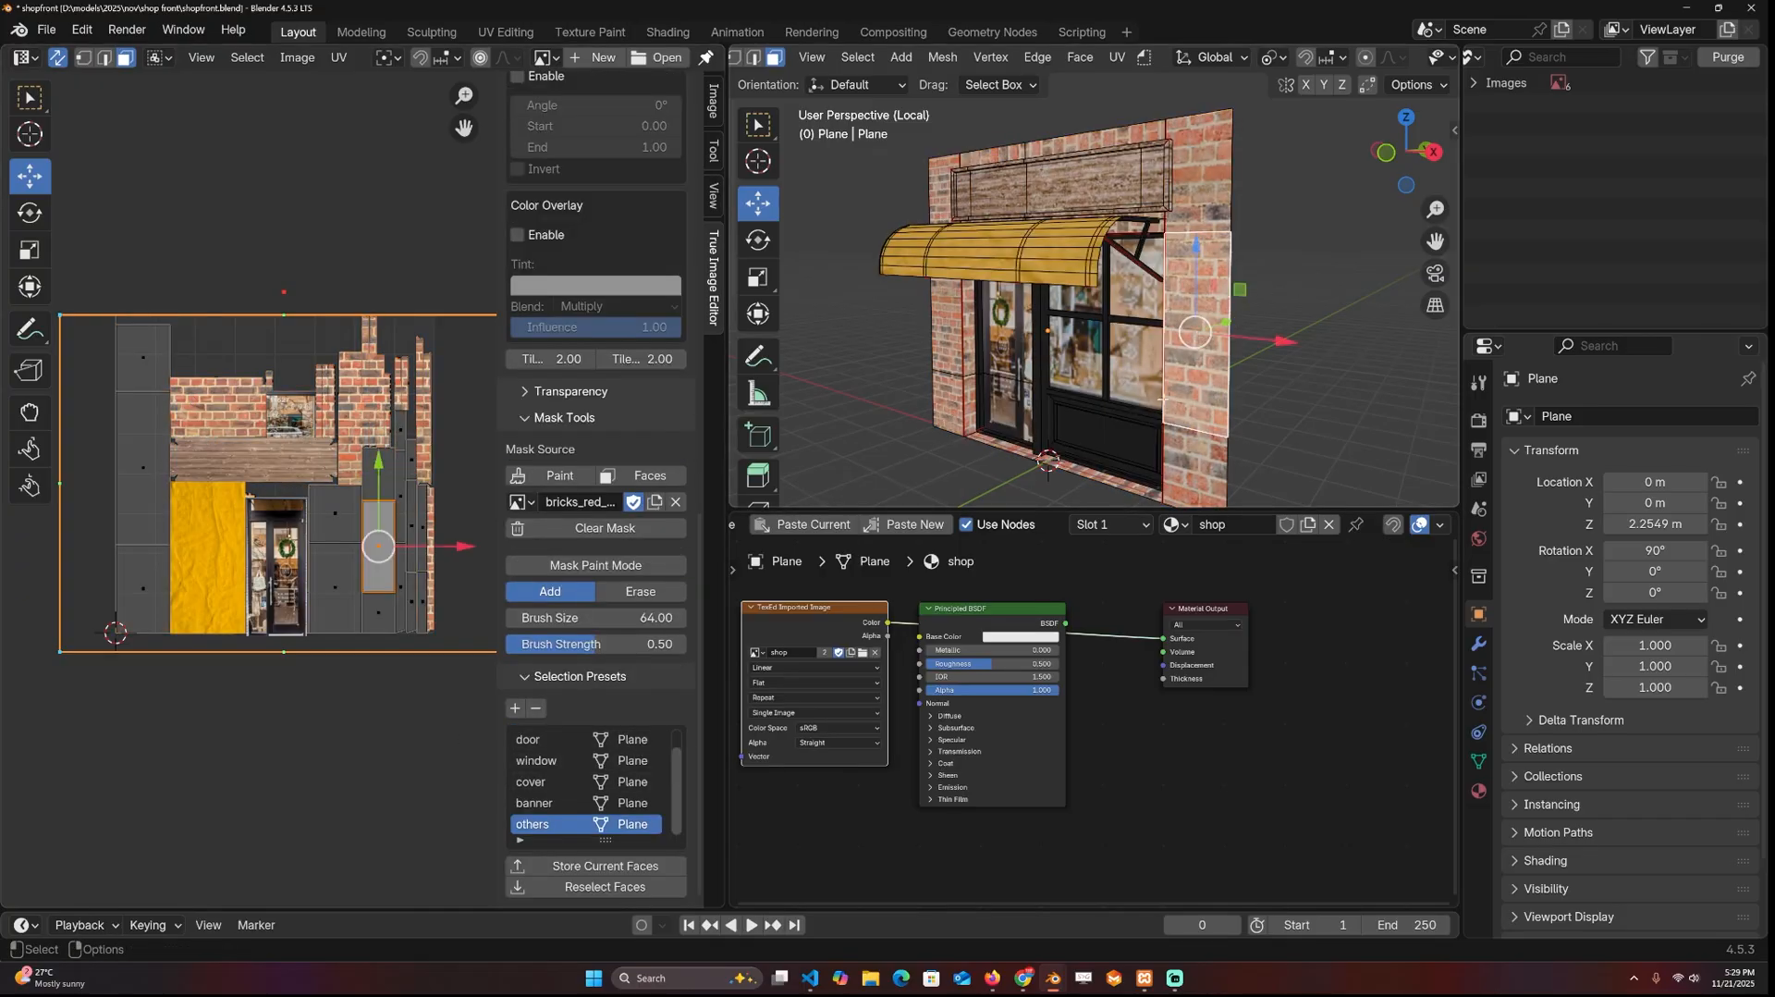
pyautogui.click(618, 738)
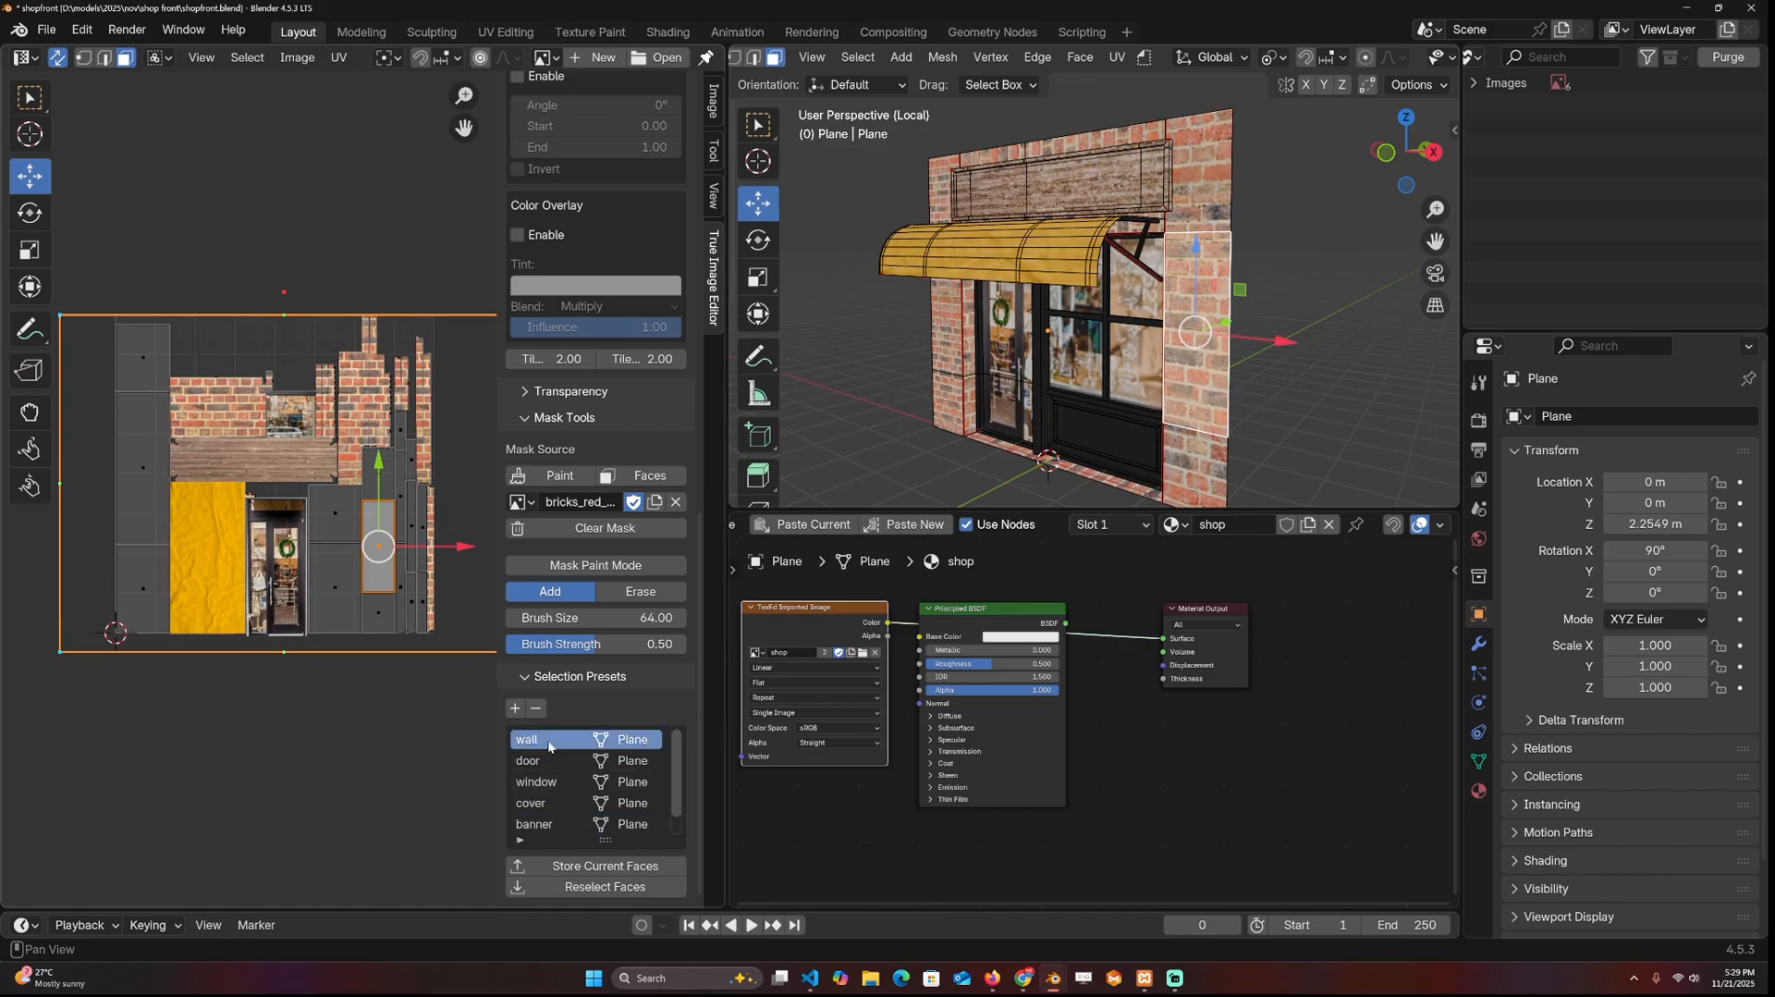
pyautogui.click(614, 889)
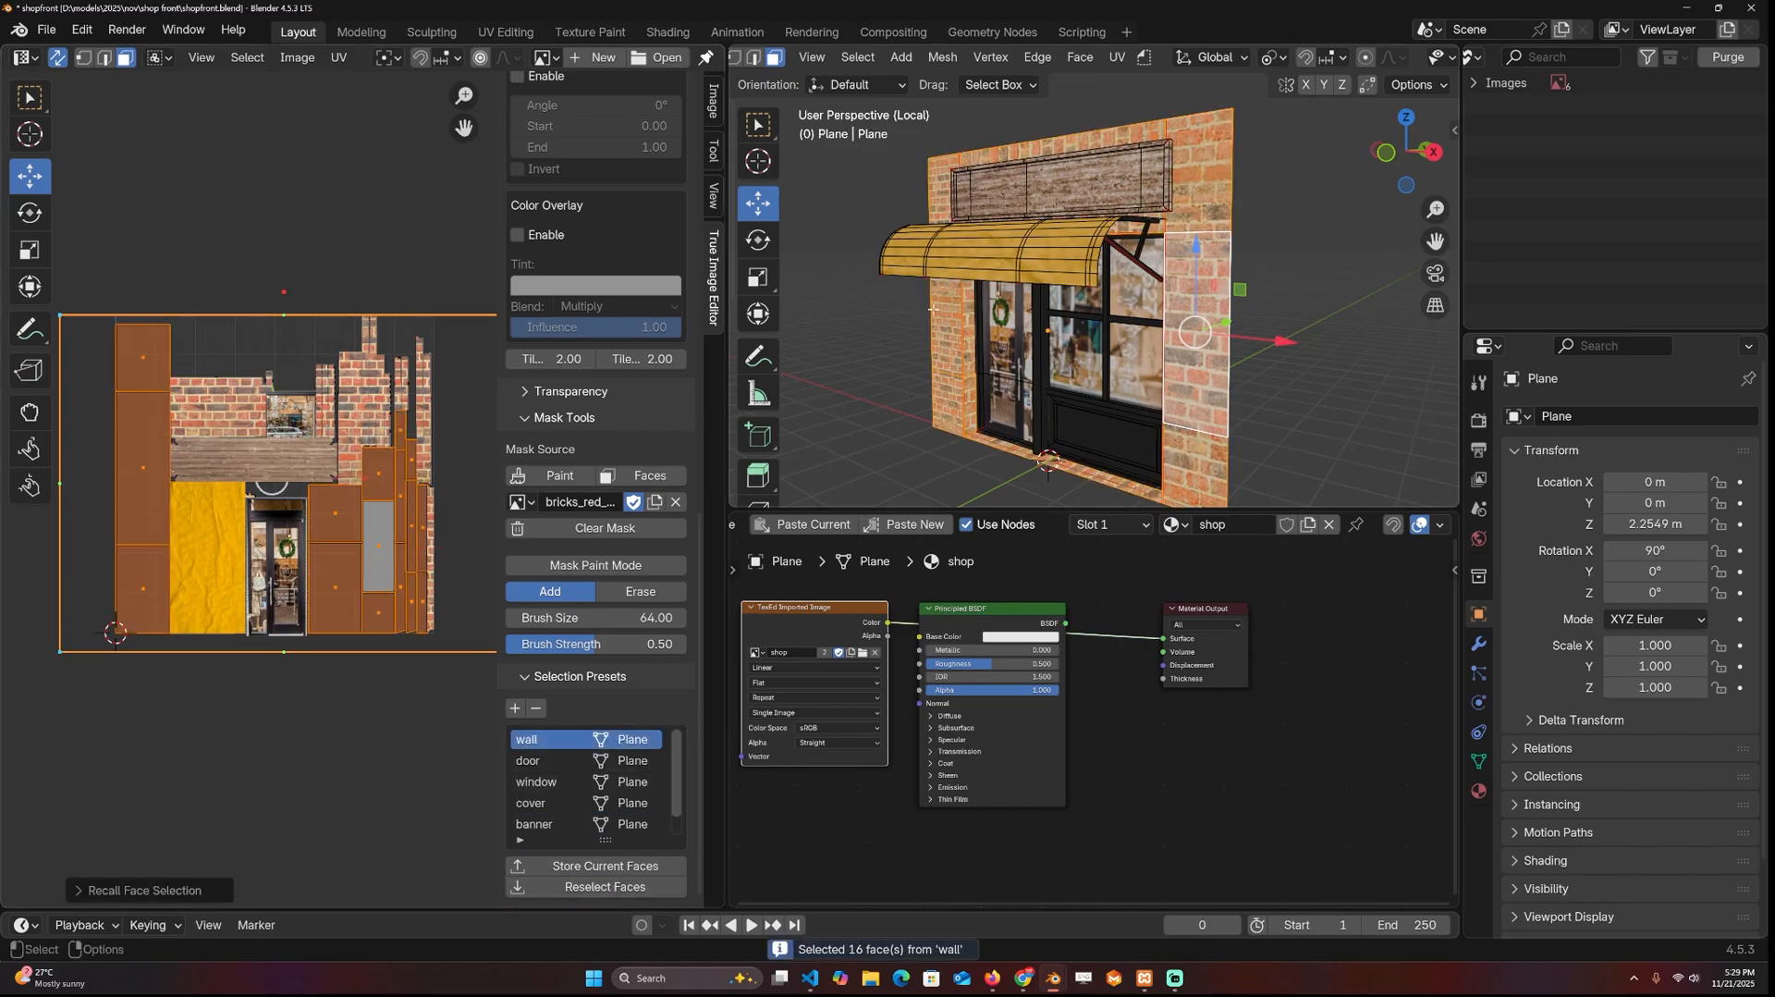
pyautogui.click(658, 477)
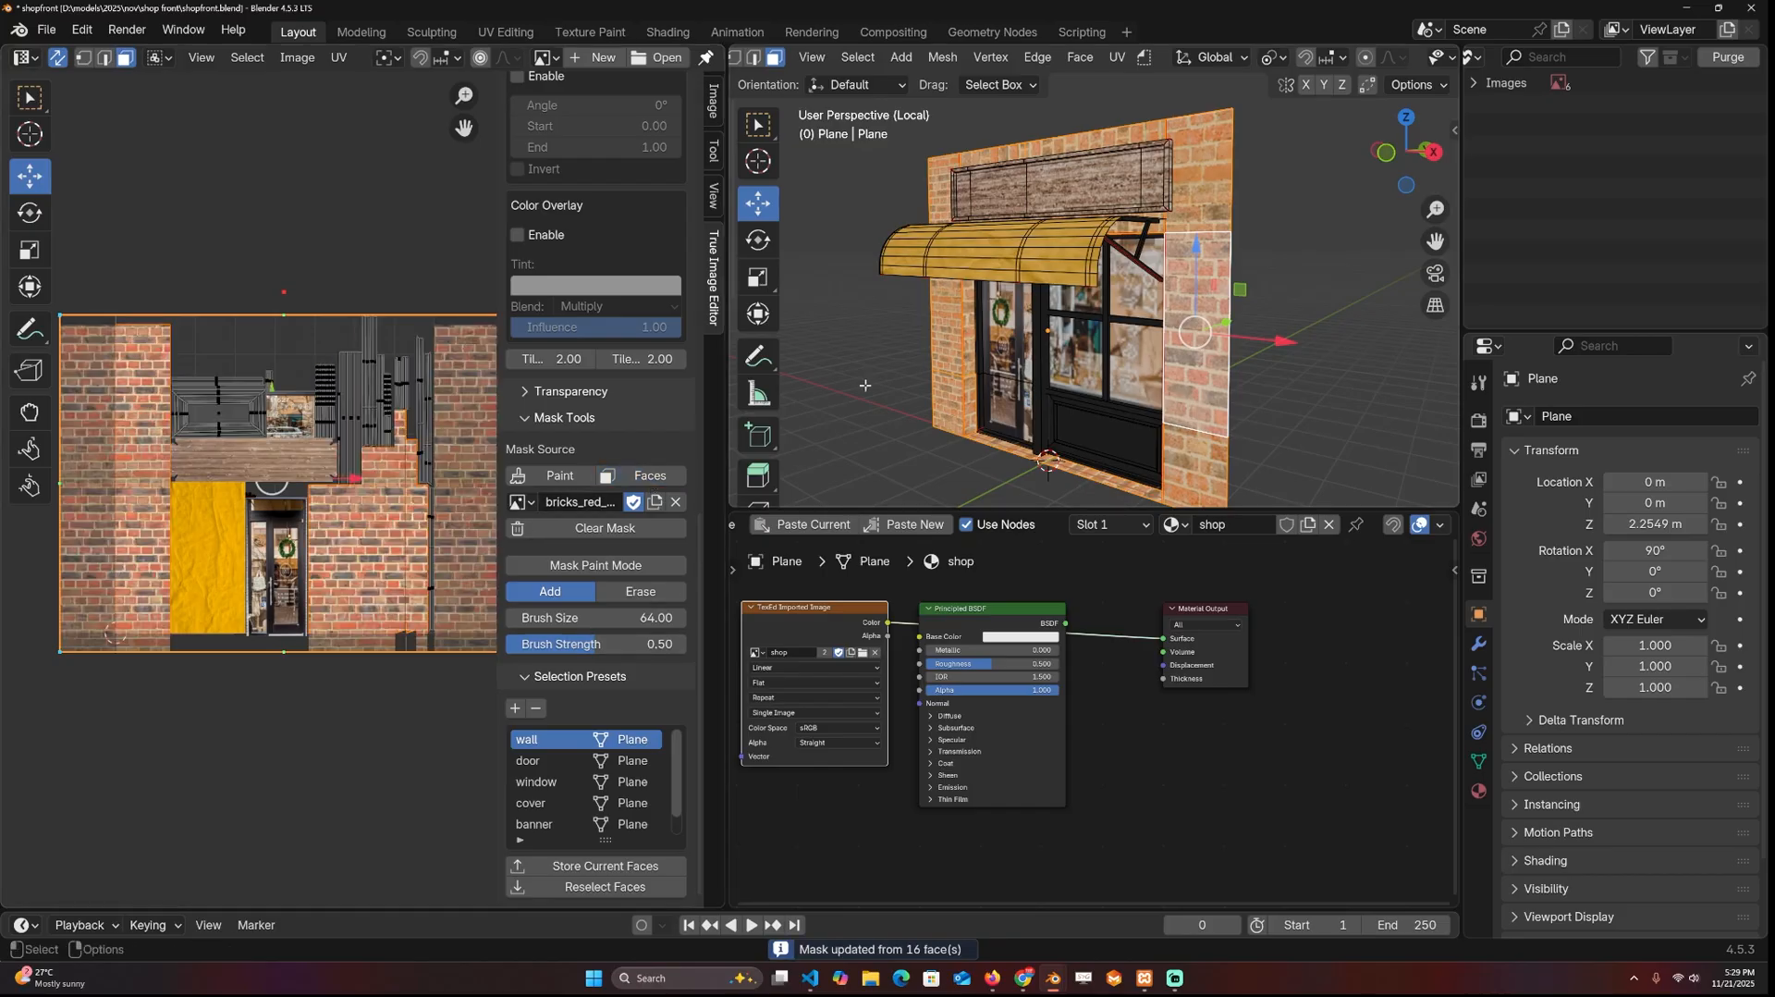
pyautogui.scroll(-5, 865, 384)
pyautogui.scroll(4, 865, 384)
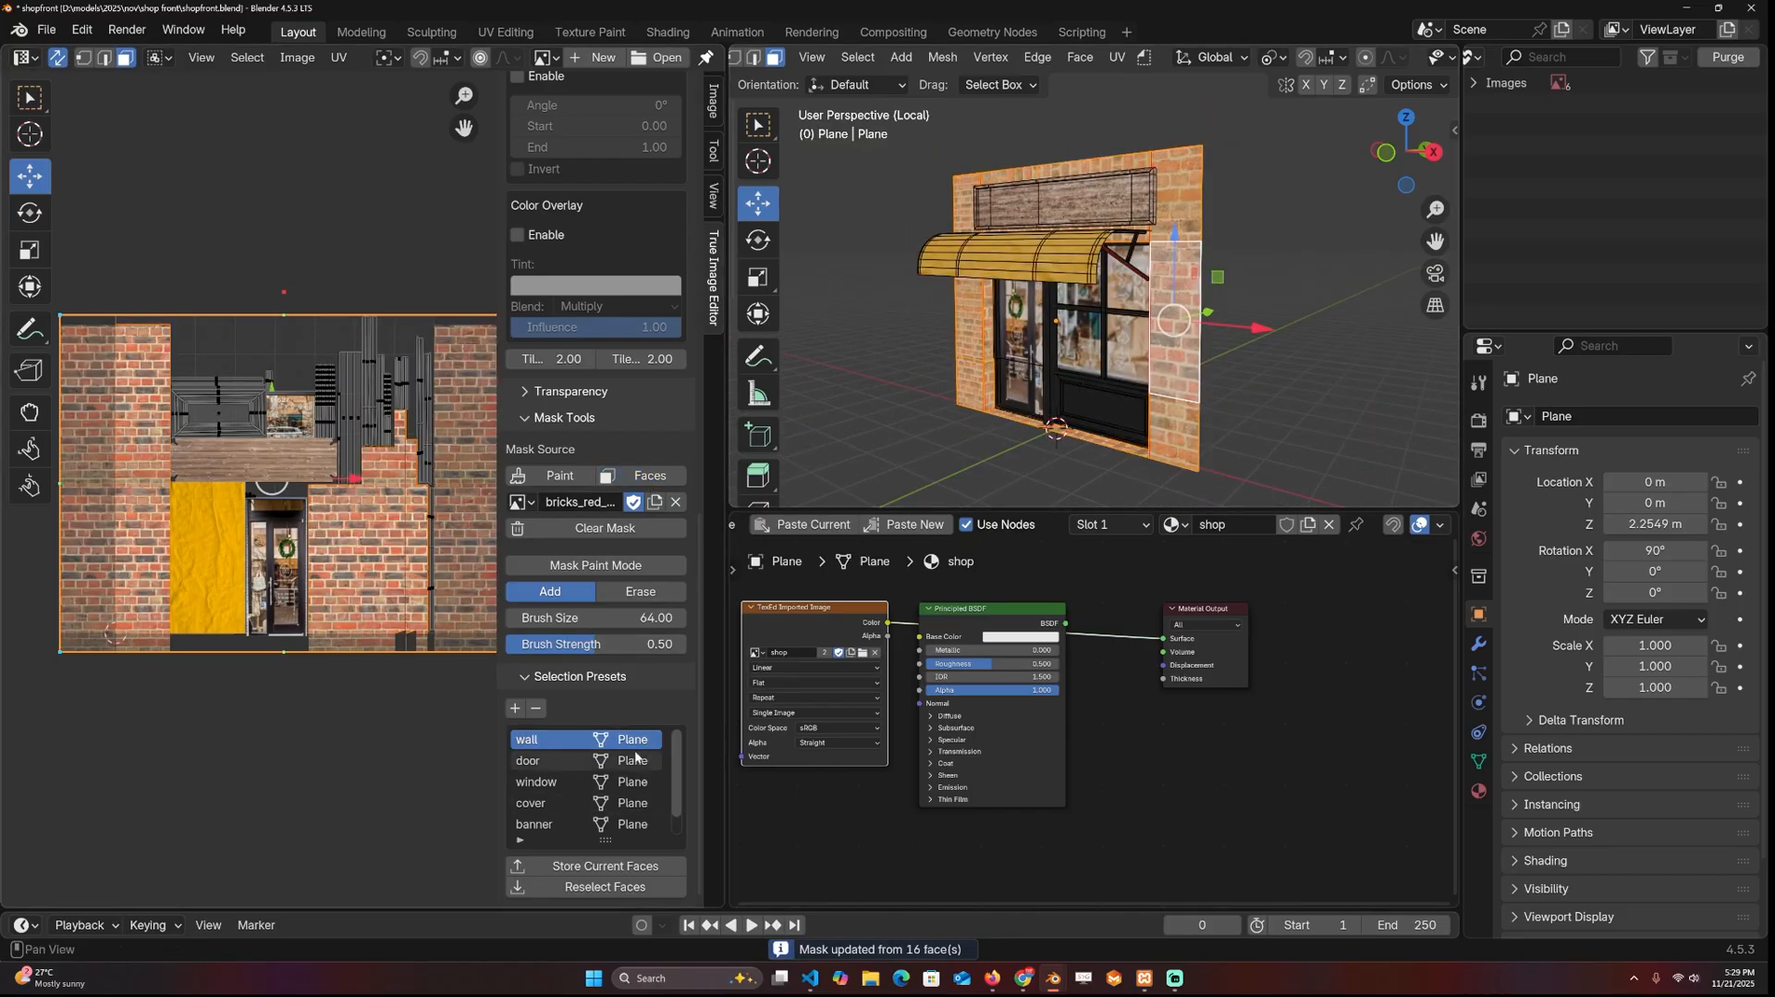
pyautogui.scroll(-1, 635, 756)
pyautogui.click(604, 885)
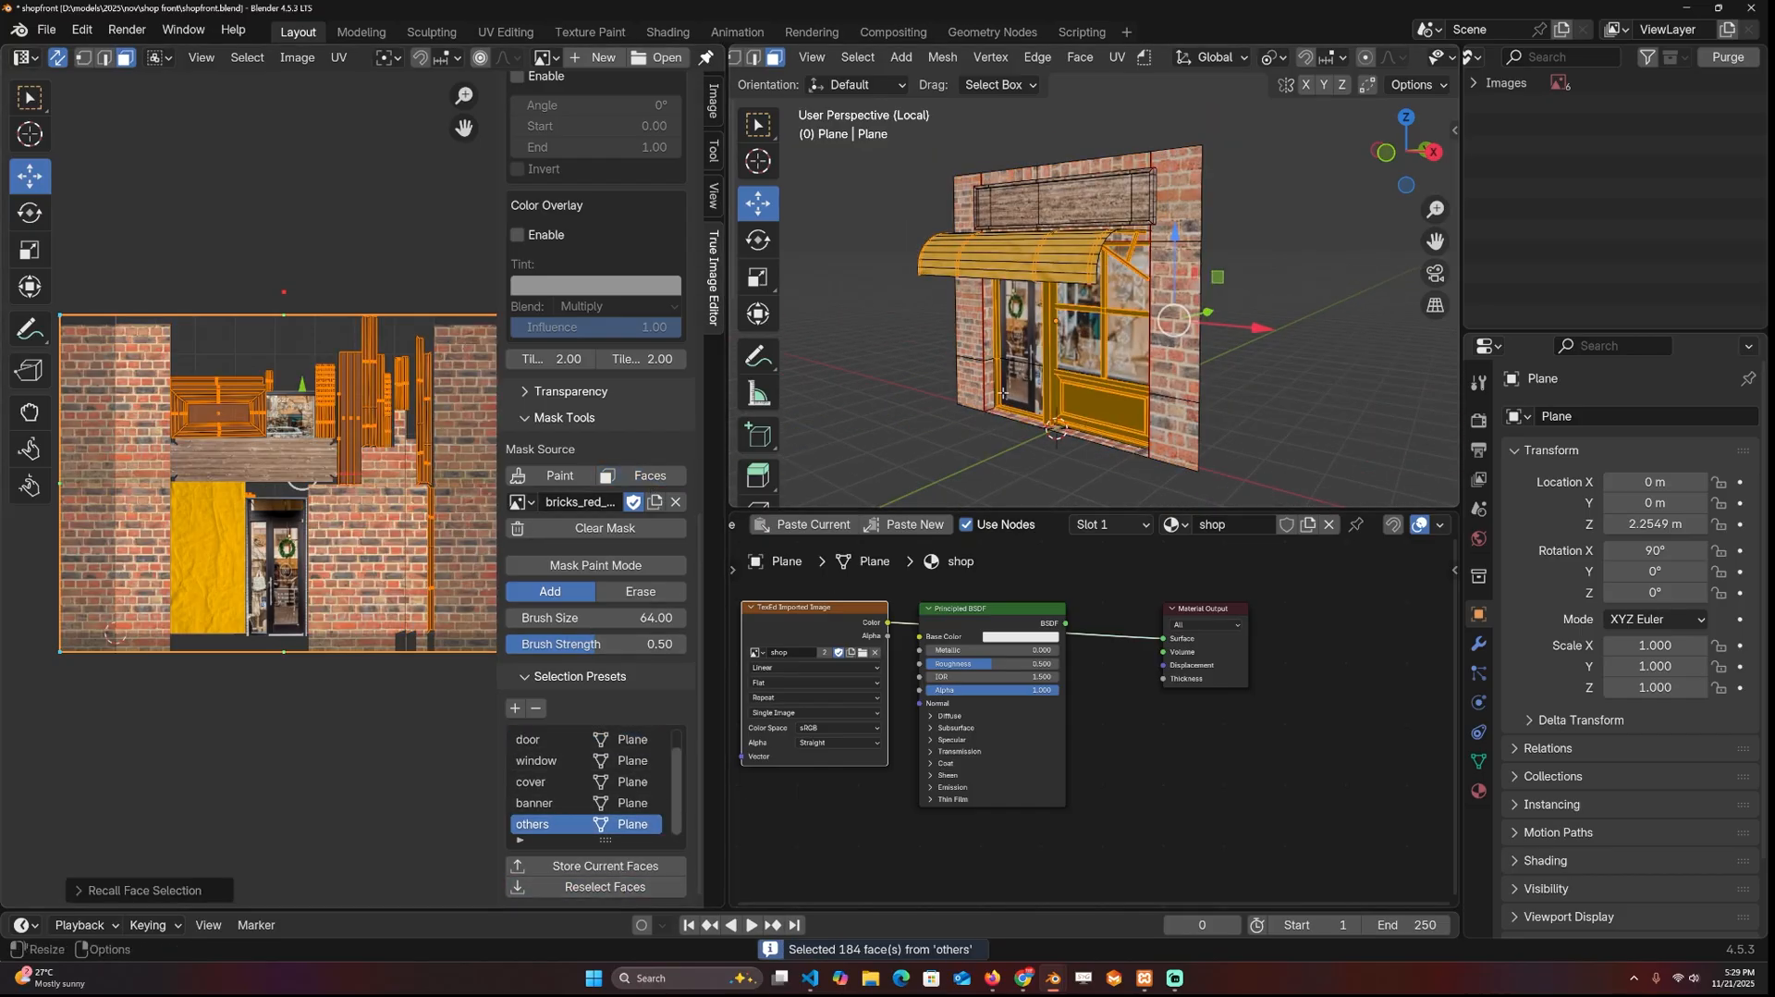
pyautogui.moveTo(1080, 329); pyautogui.dragTo(970, 347, button='middle')
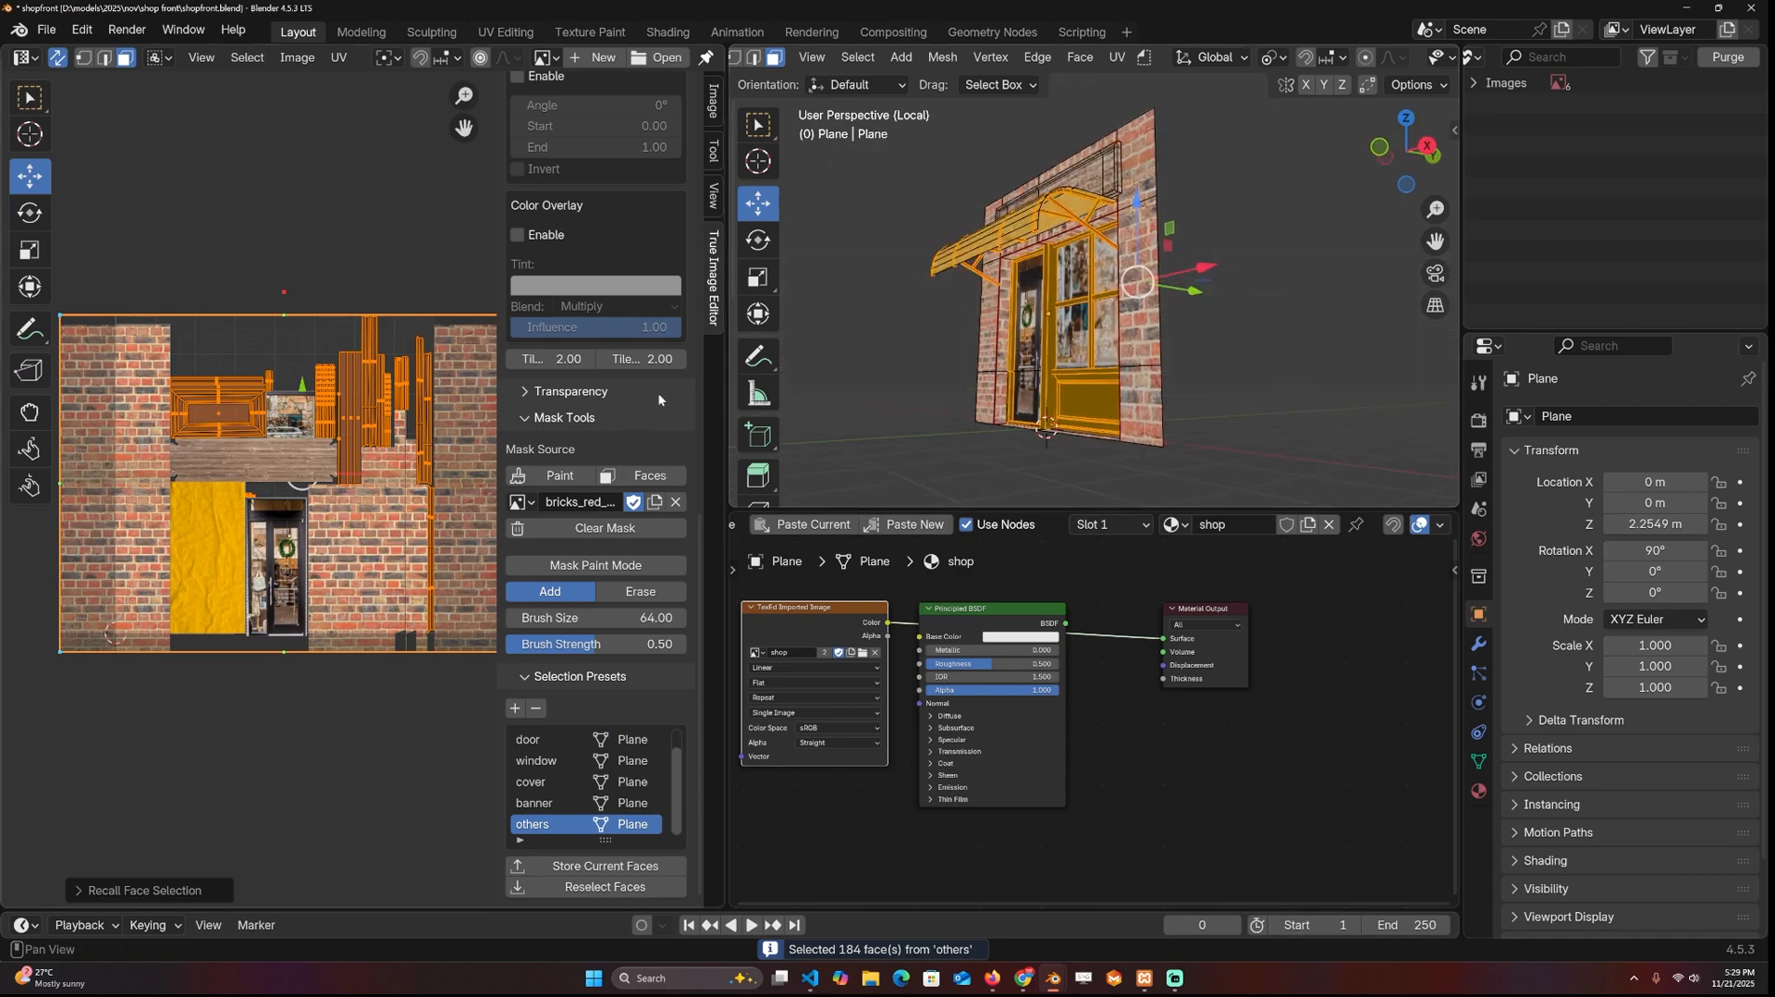
pyautogui.scroll(6, 658, 399)
pyautogui.scroll(6, 652, 416)
pyautogui.scroll(6, 624, 485)
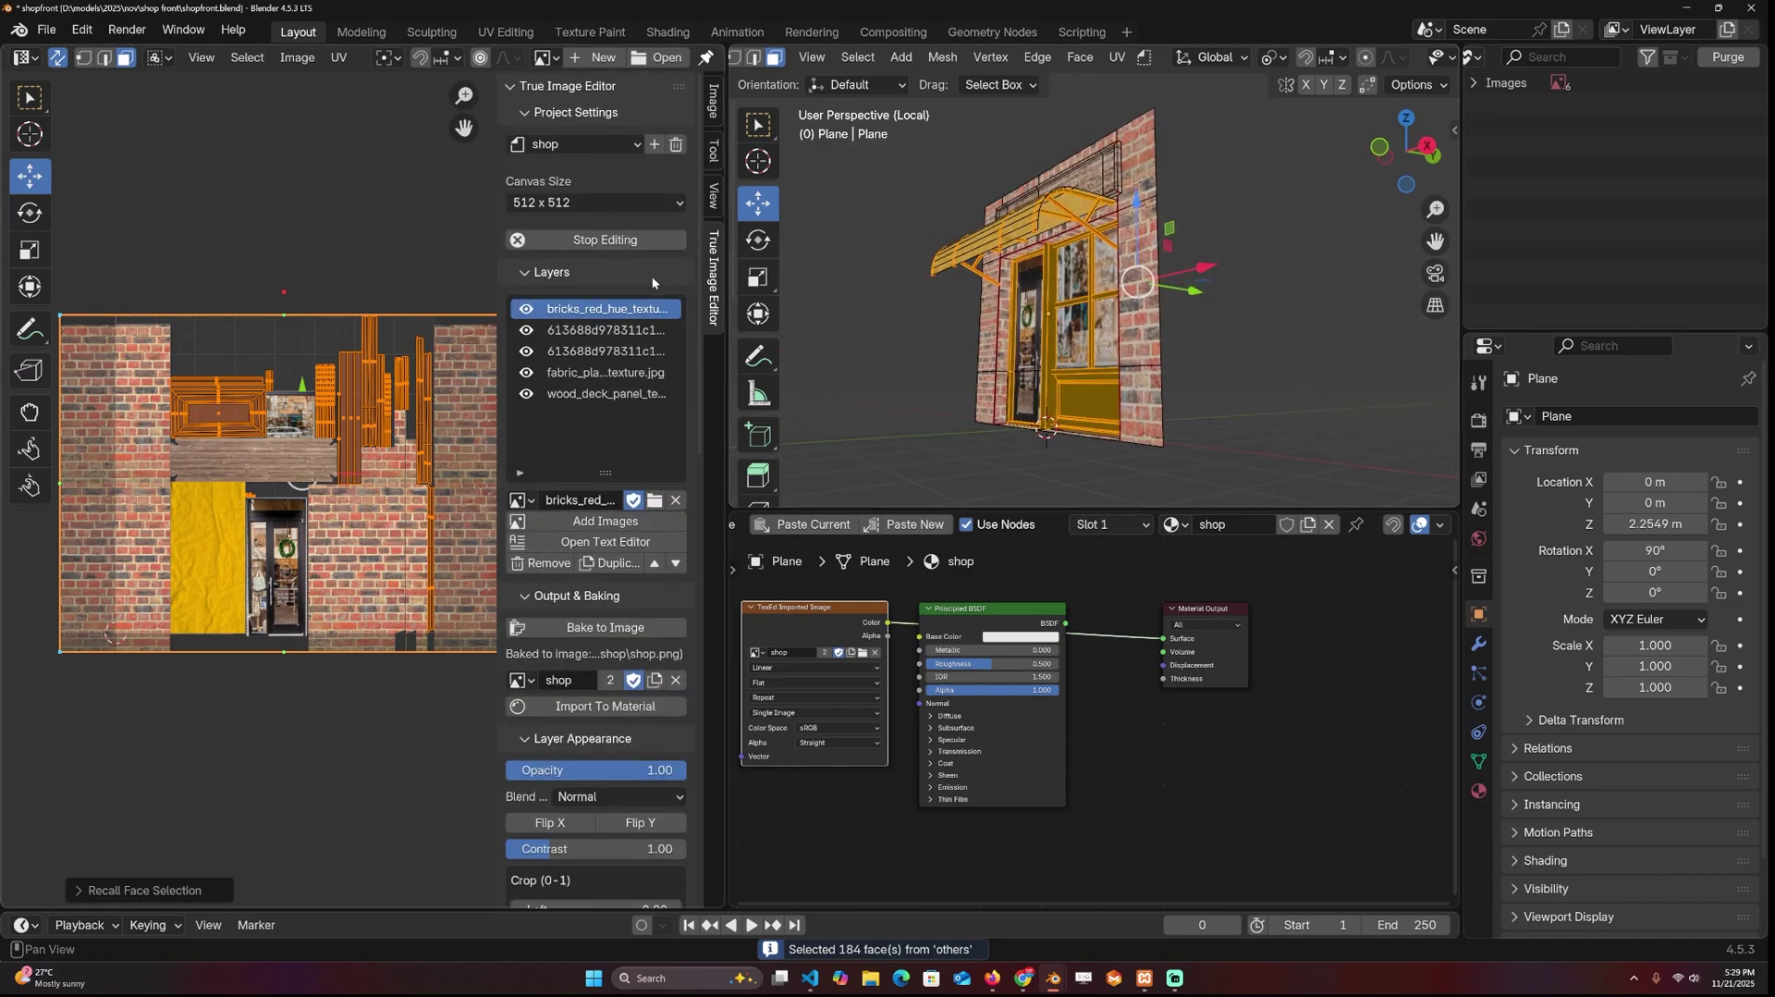
# Step: Add the damaged wood texture as a layer and move it up-left over the UVs
pyautogui.click(605, 520)
pyautogui.scroll(-3, 841, 521)
pyautogui.doubleClick(919, 479)
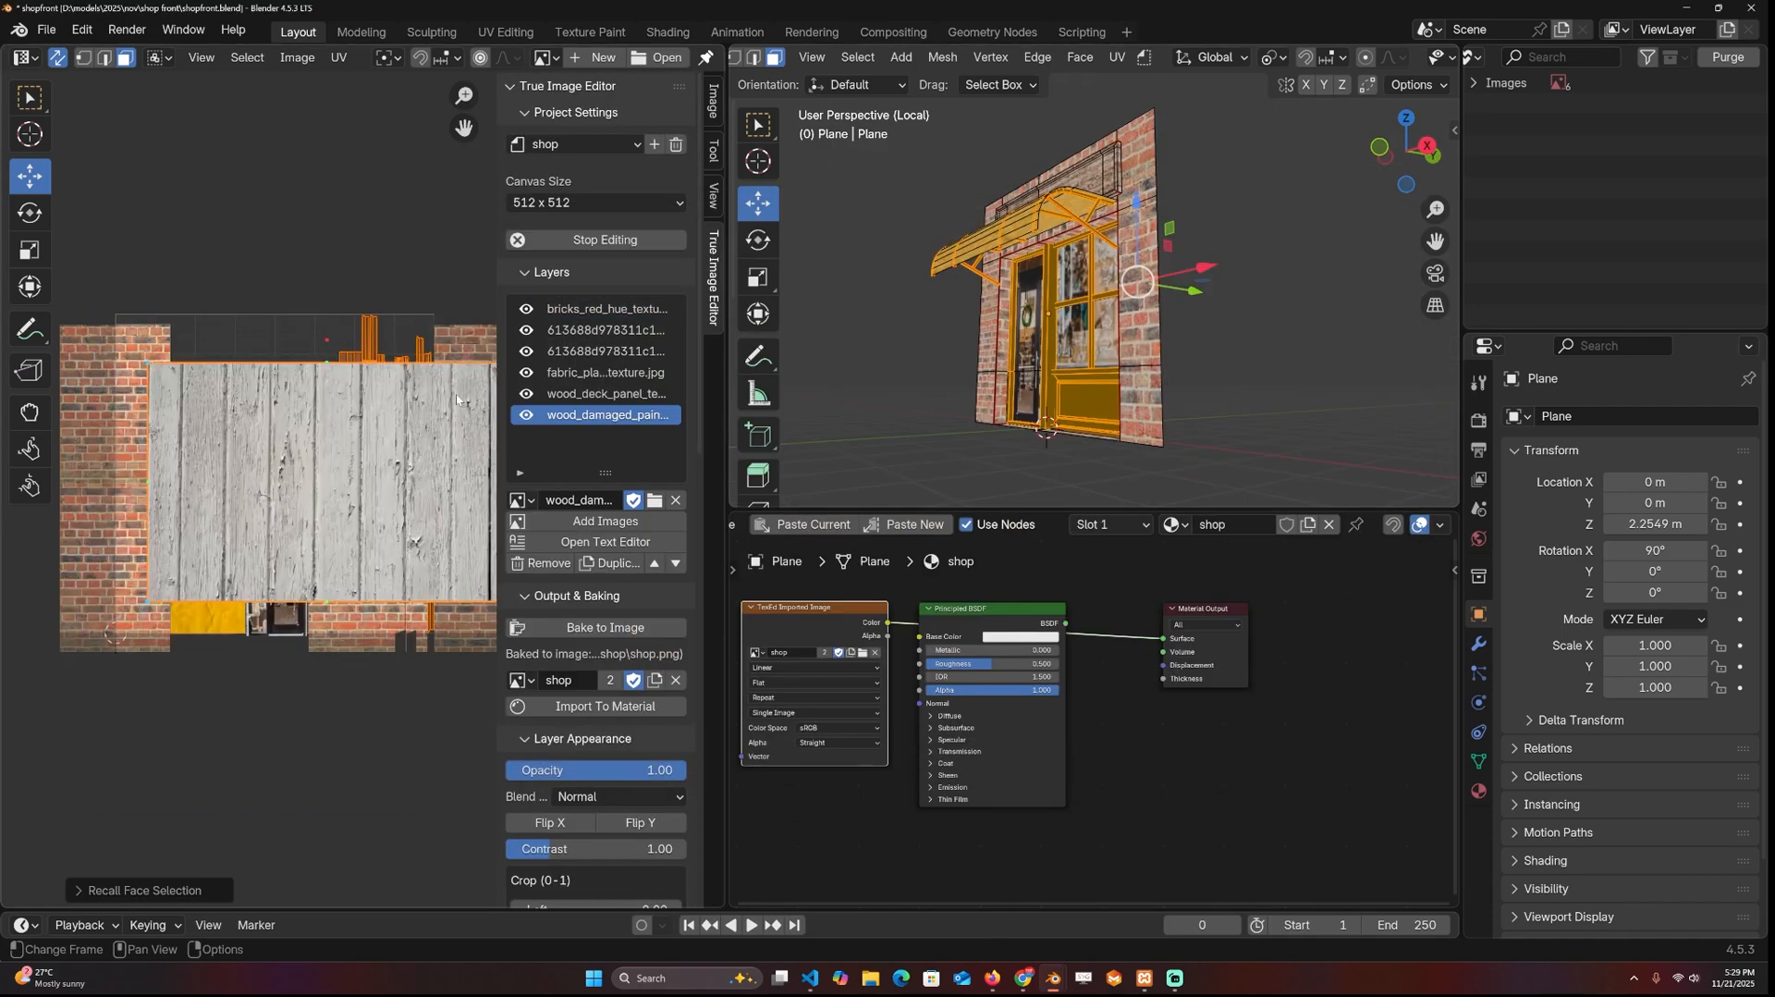
pyautogui.moveTo(458, 398); pyautogui.dragTo(429, 359)
pyautogui.scroll(-3, 596, 661)
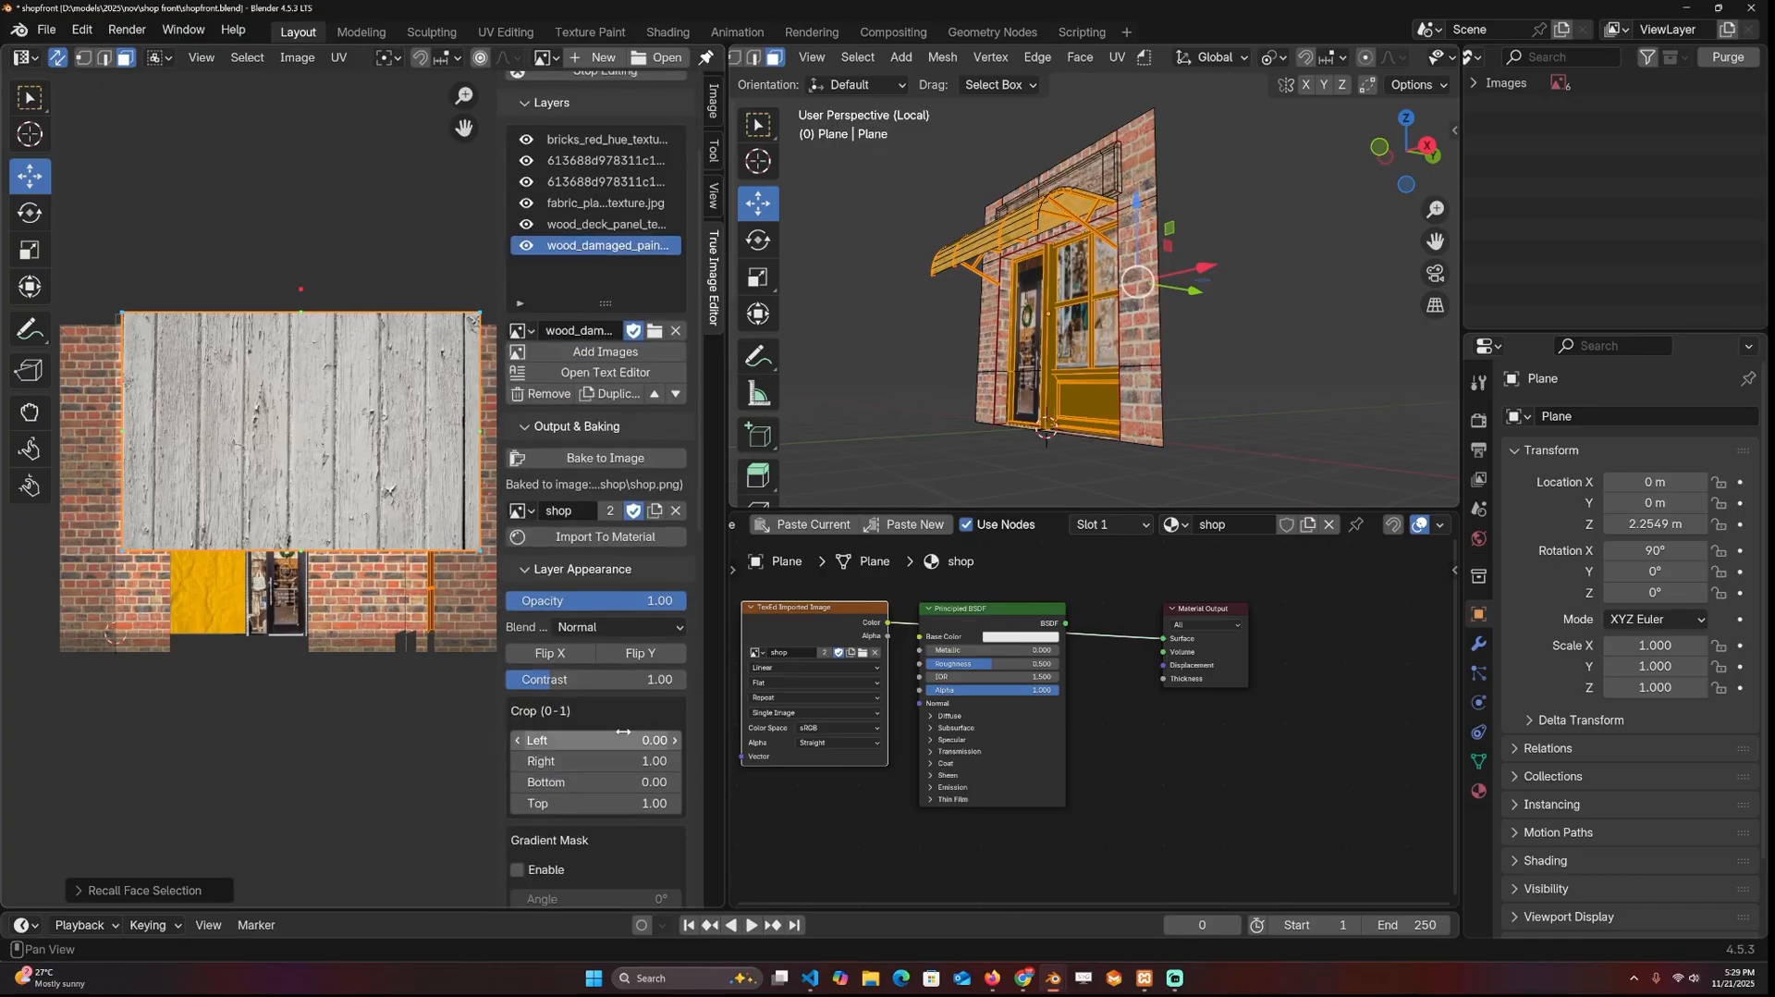
pyautogui.scroll(-3, 582, 655)
pyautogui.scroll(-3, 542, 643)
pyautogui.scroll(3, 574, 529)
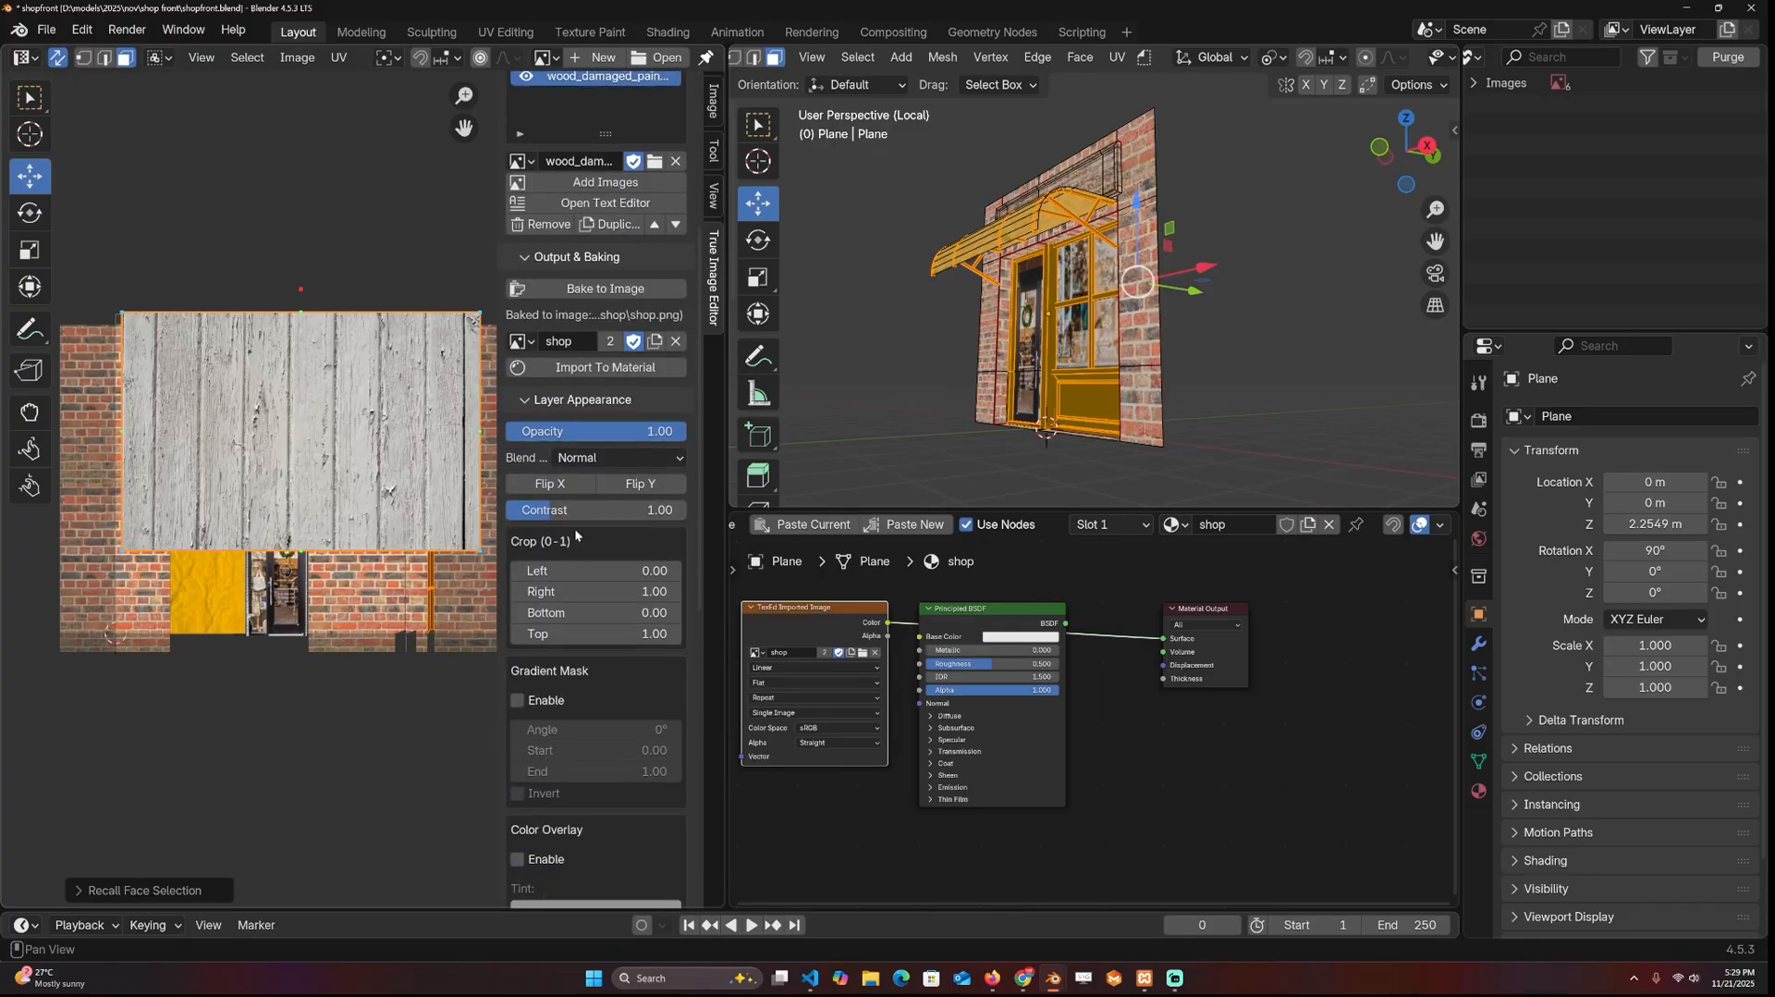
pyautogui.scroll(-2, 577, 750)
pyautogui.scroll(-4, 623, 555)
# Step: Set the wood layer tiling to 2 horizontally and 1 vertically
pyautogui.click(547, 601)
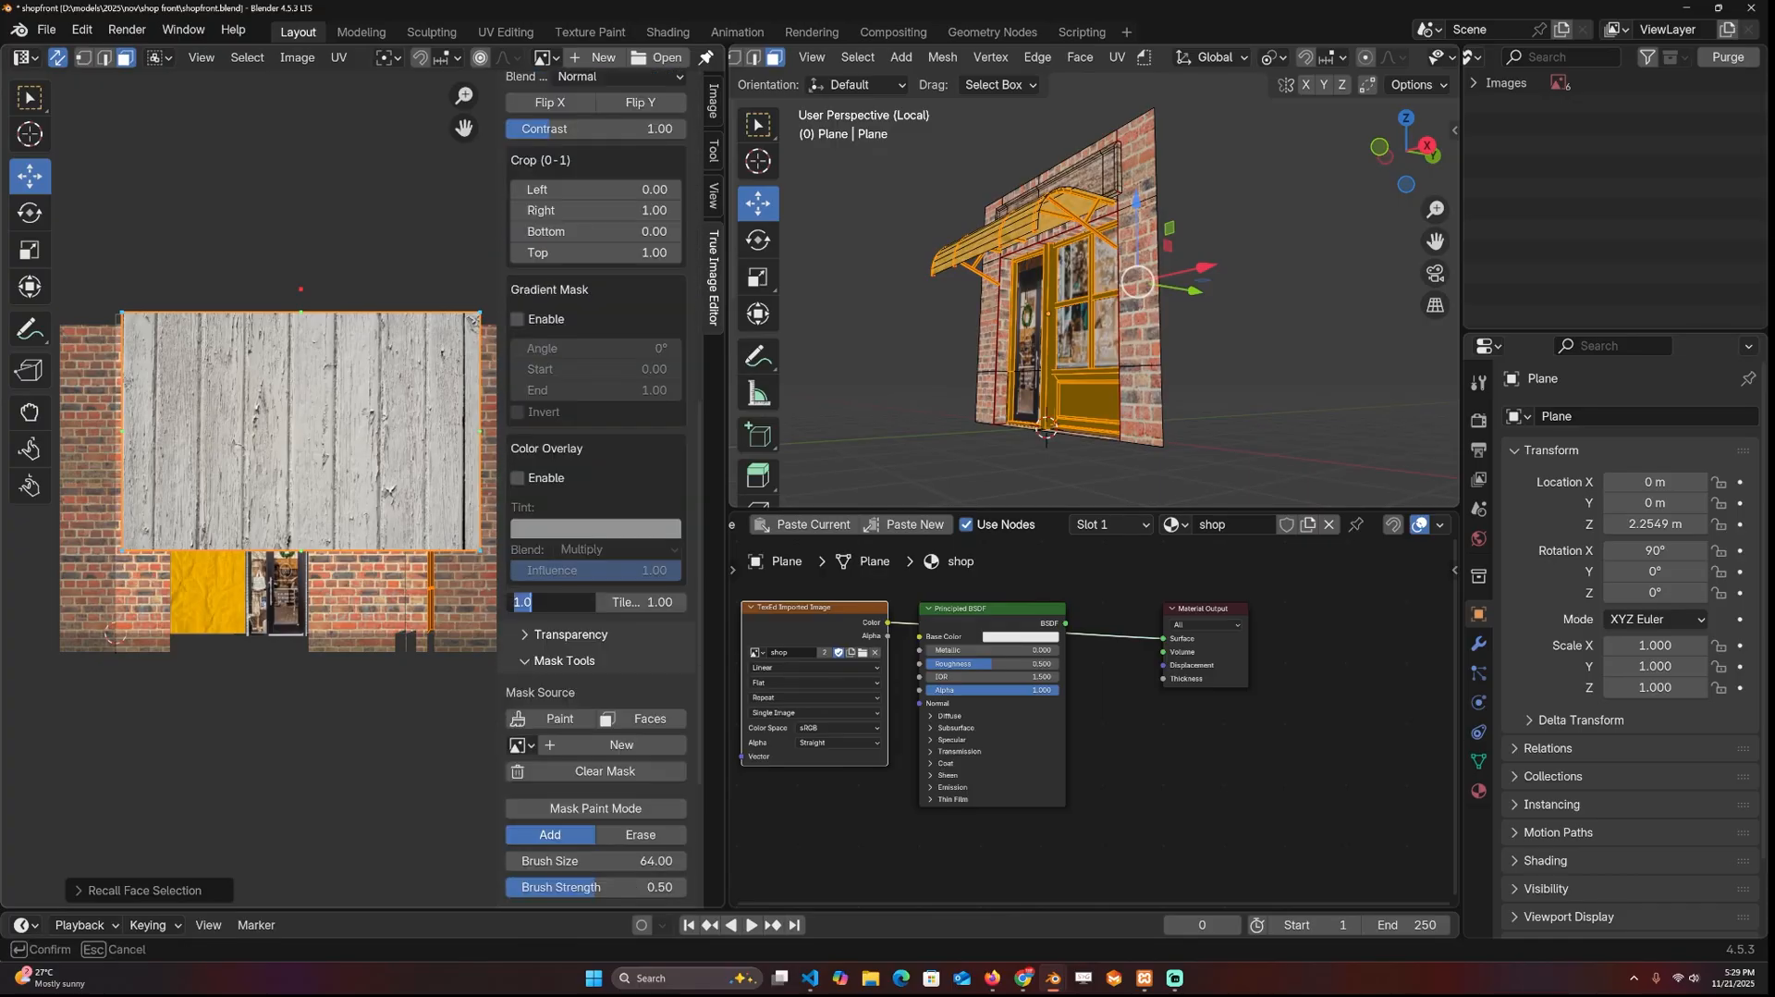
pyautogui.write('2')
pyautogui.press('Return')
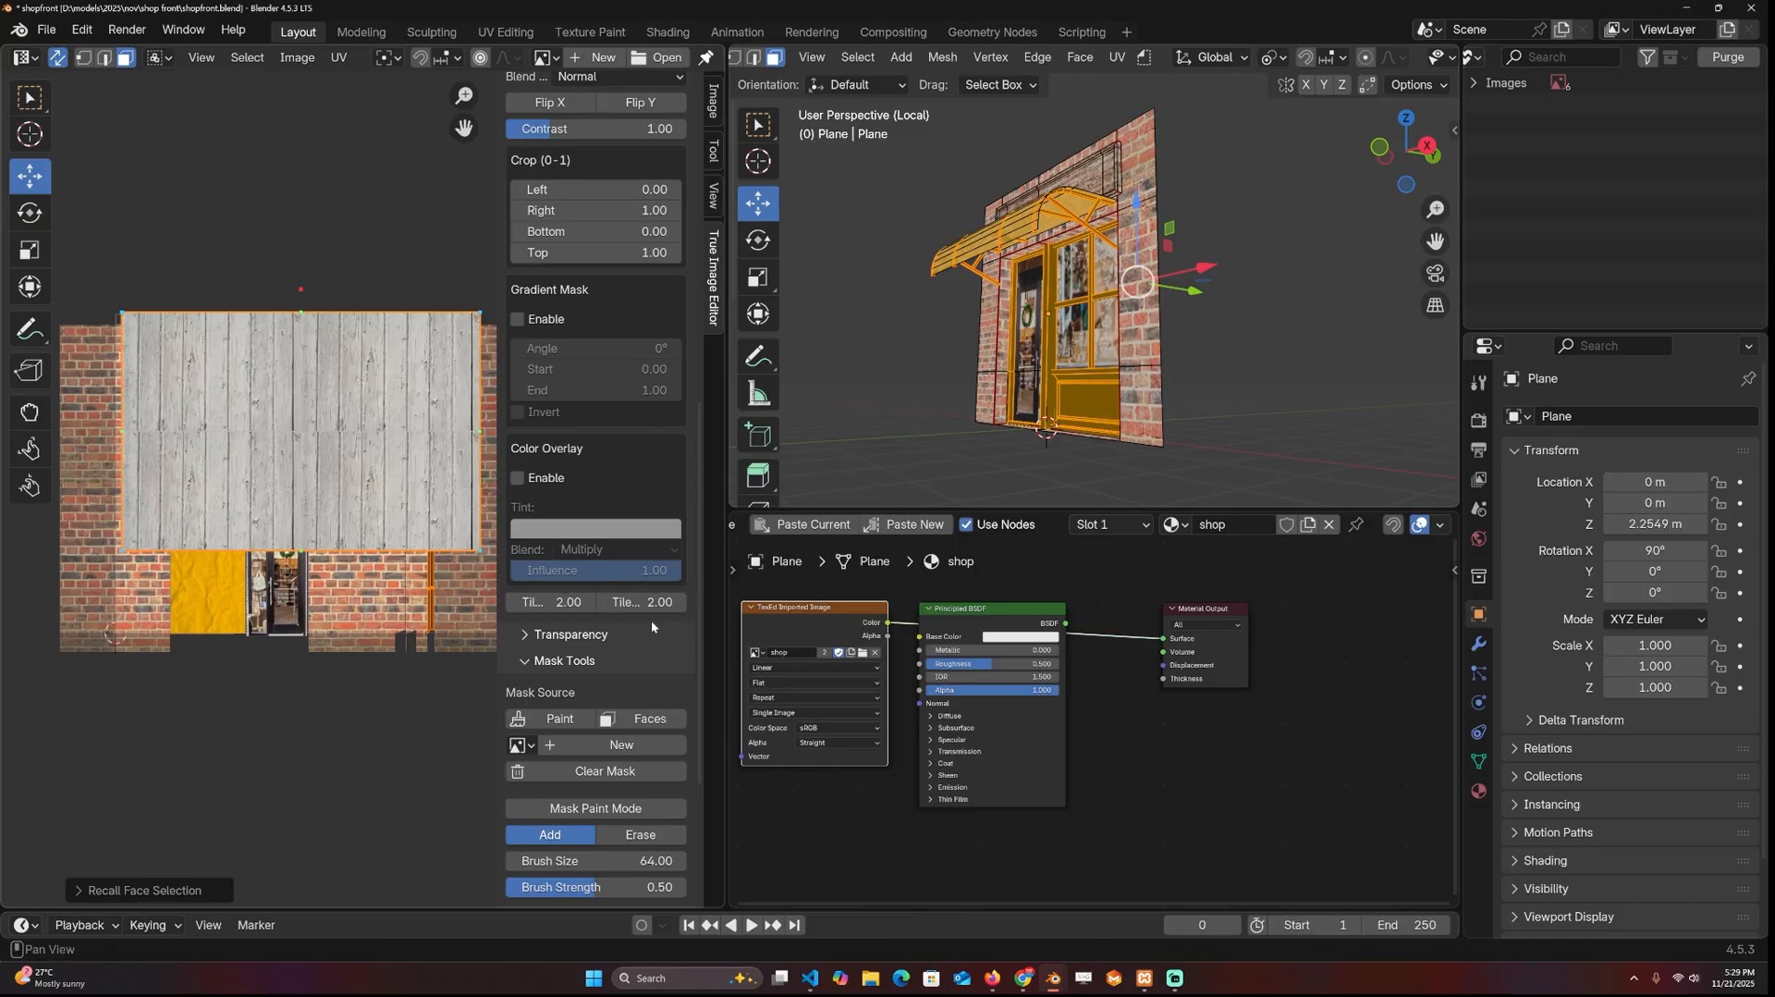
pyautogui.click(641, 606)
pyautogui.write('1')
pyautogui.press('Return')
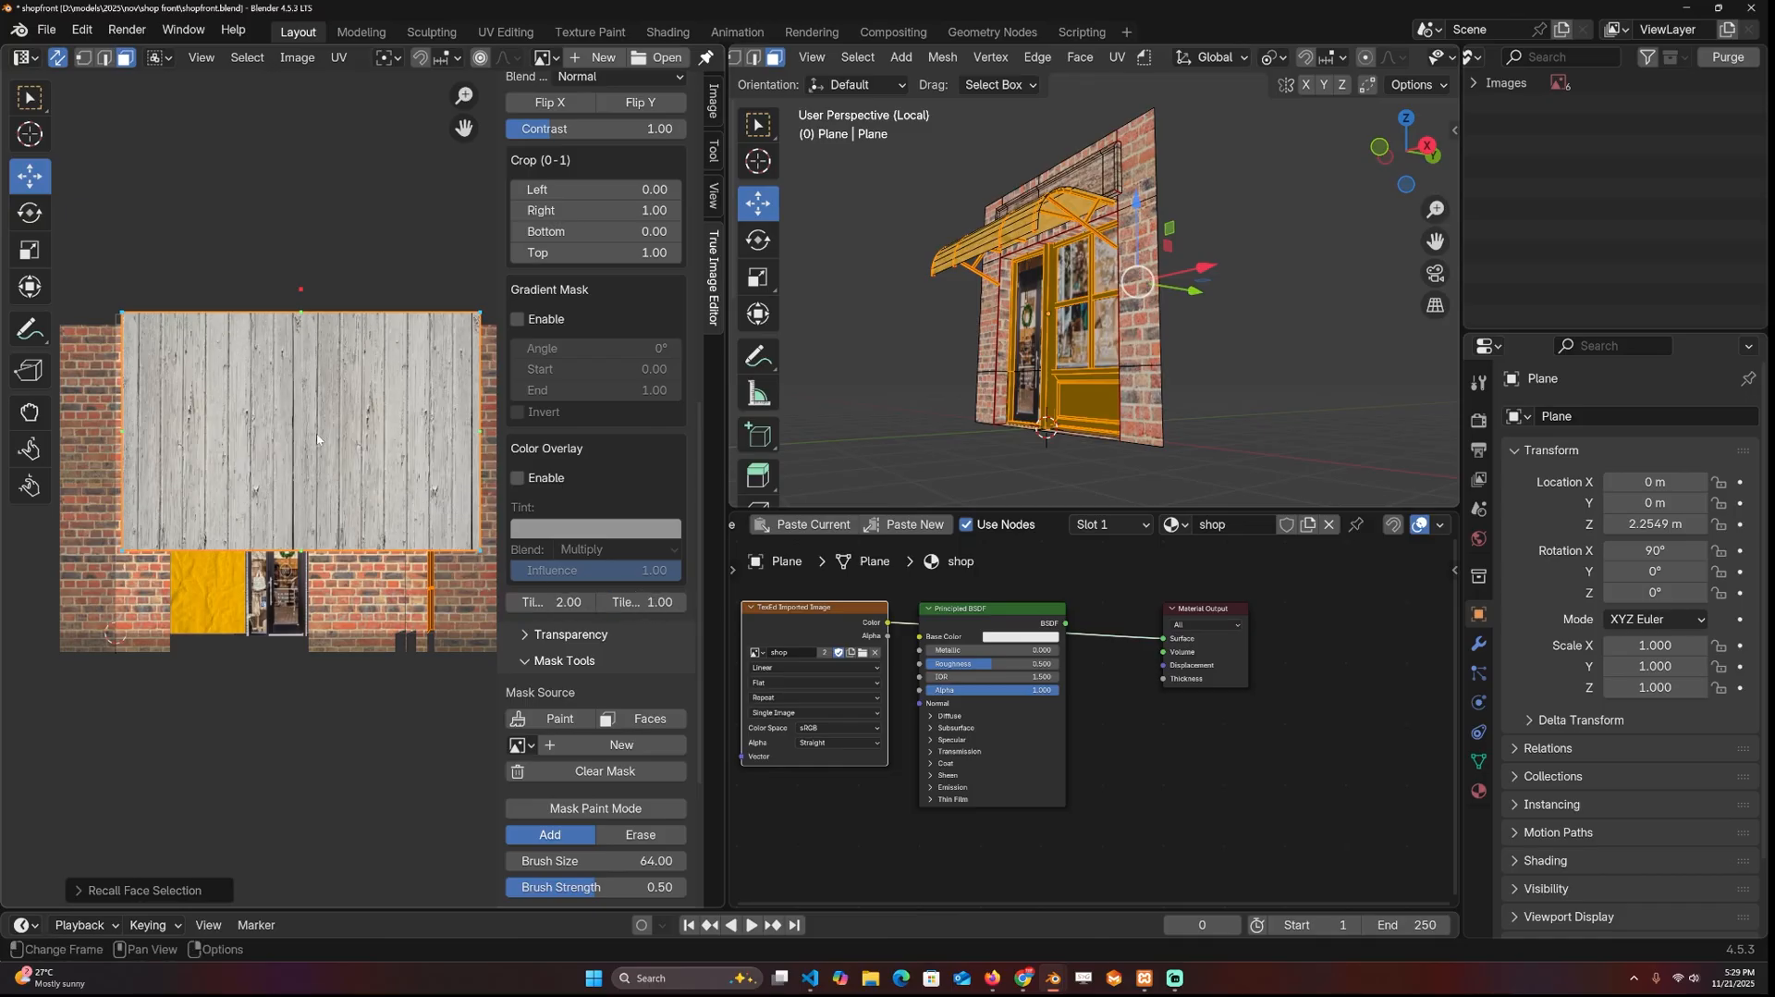
pyautogui.scroll(-3, 618, 677)
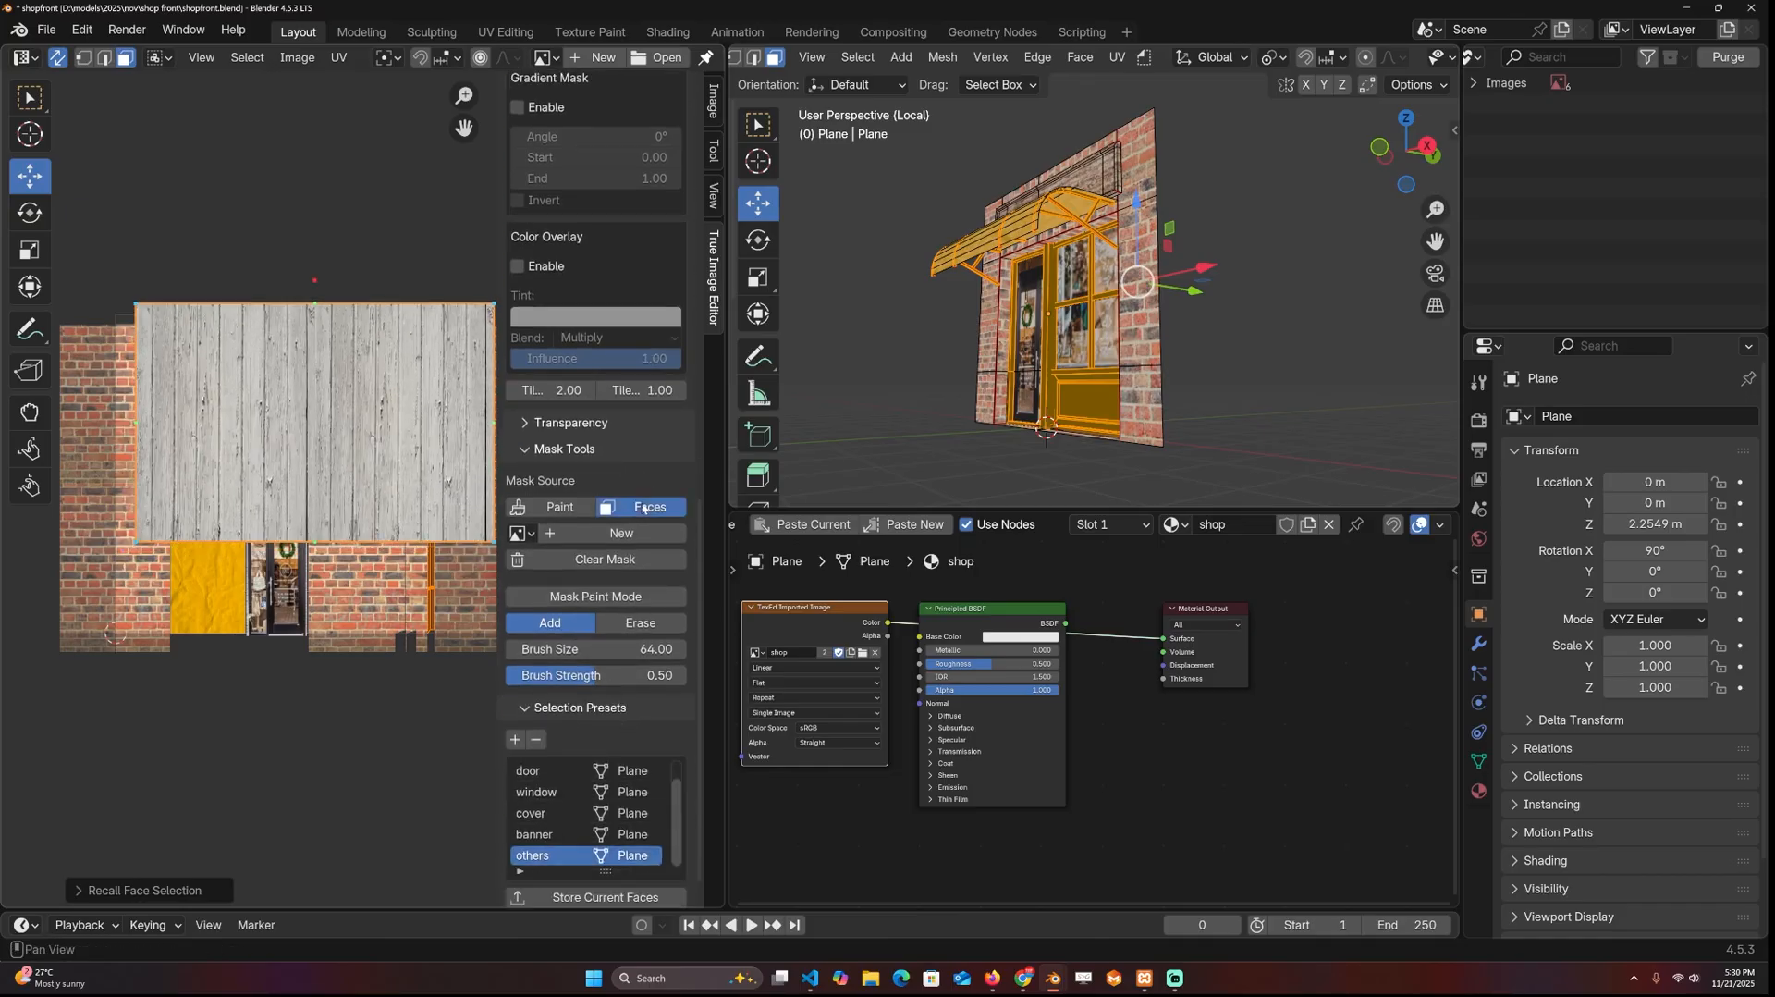
# Step: Mask the wood layer to the 'others' faces and bake everything into the shop image
pyautogui.click(641, 507)
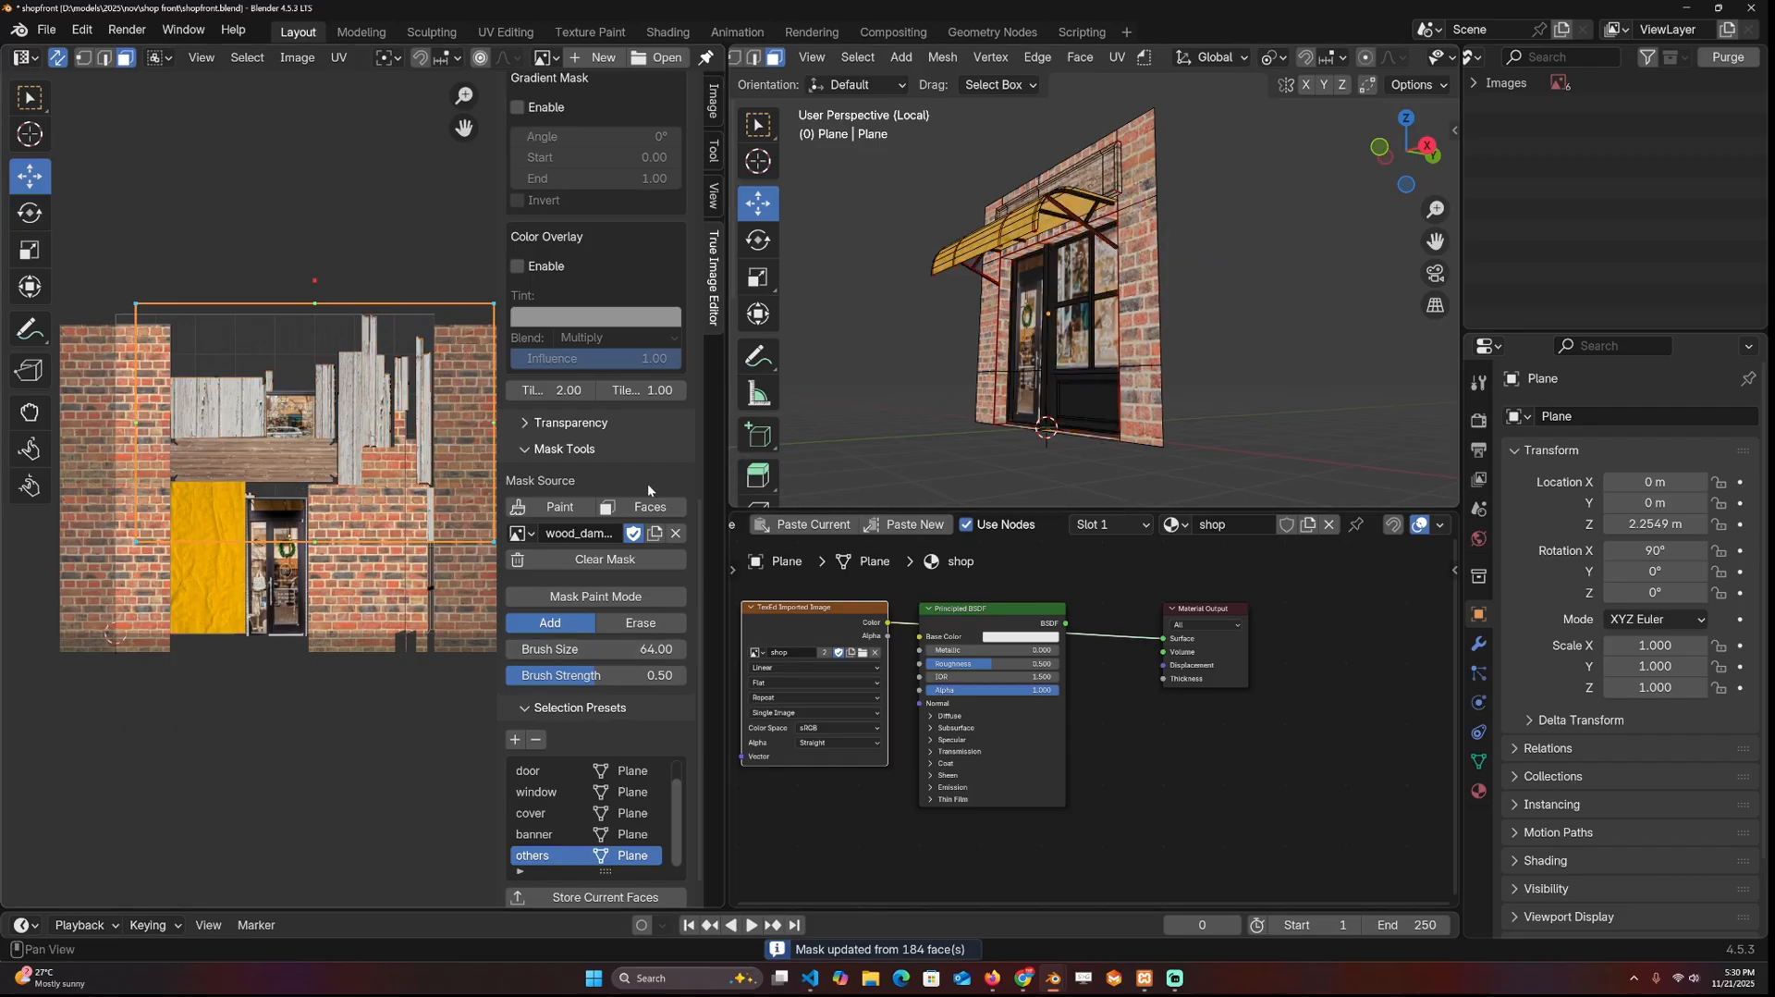
pyautogui.scroll(3, 637, 424)
pyautogui.scroll(3, 637, 424)
pyautogui.scroll(4, 638, 424)
pyautogui.click(602, 374)
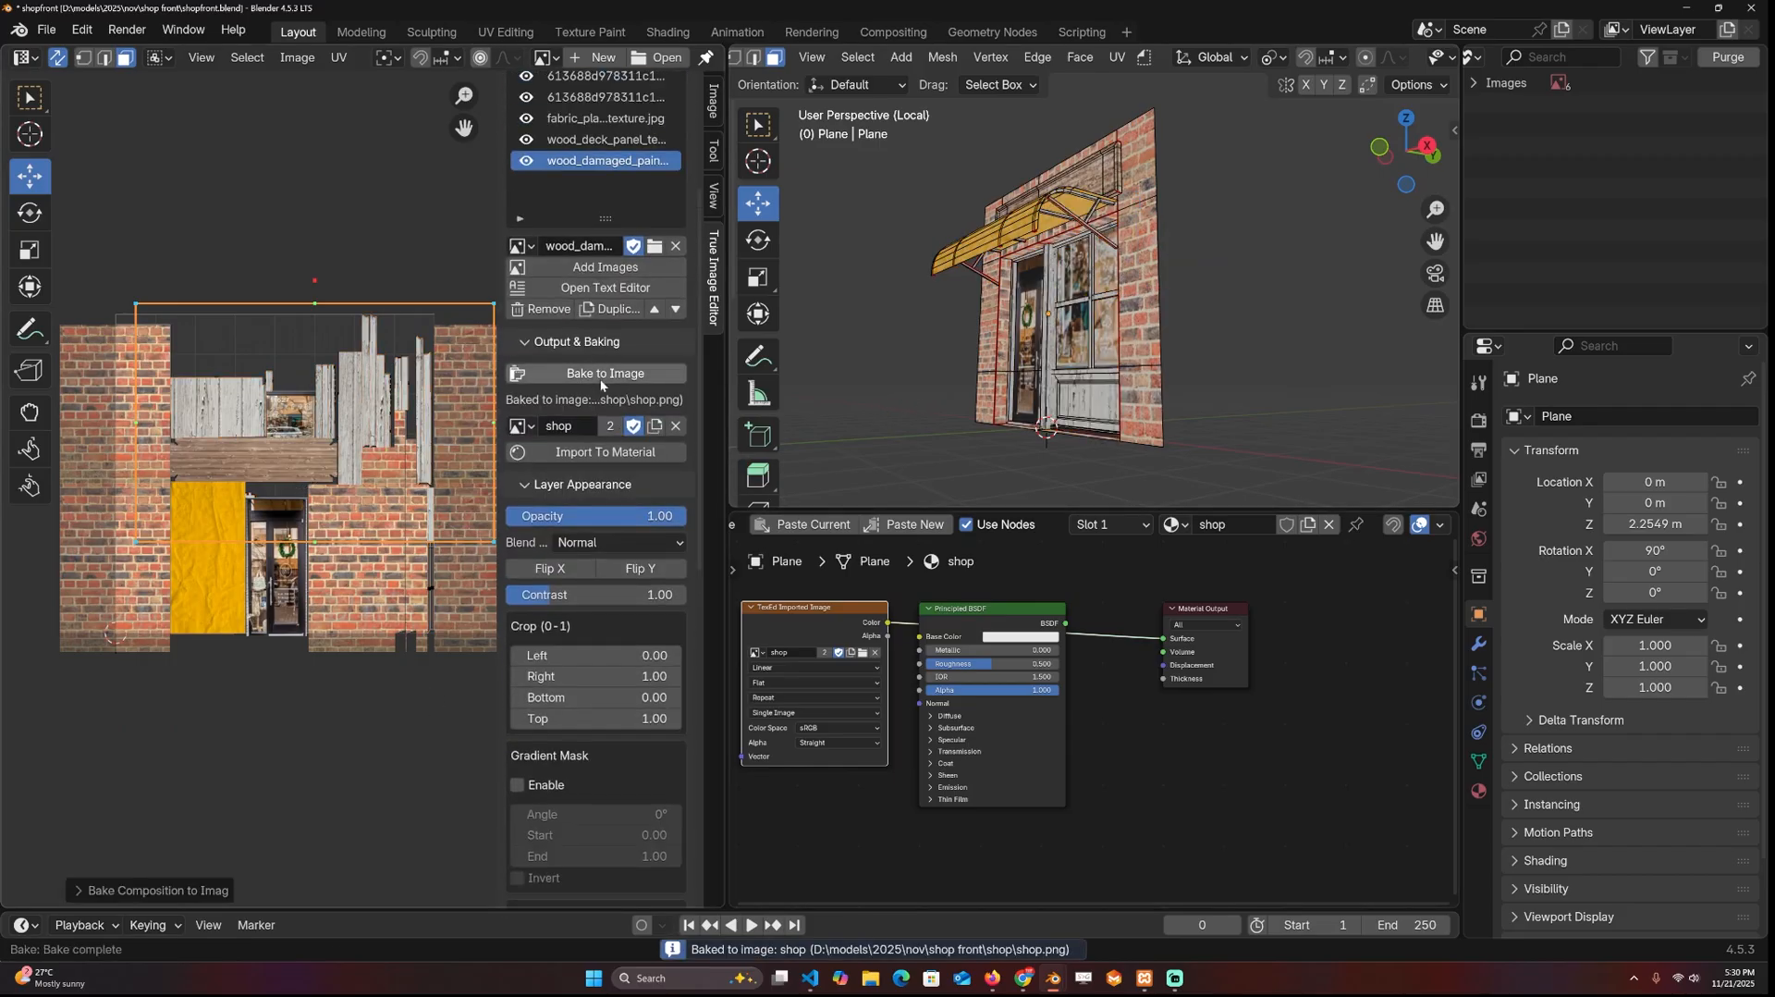
pyautogui.press('Tab')
pyautogui.moveTo(1220, 364)
pyautogui.mouseDown(button='middle')
pyautogui.moveTo(1290, 369)
pyautogui.moveTo(1228, 358)
pyautogui.moveTo(1134, 625)
pyautogui.mouseUp(button='middle')
pyautogui.scroll(3, 1227, 358)
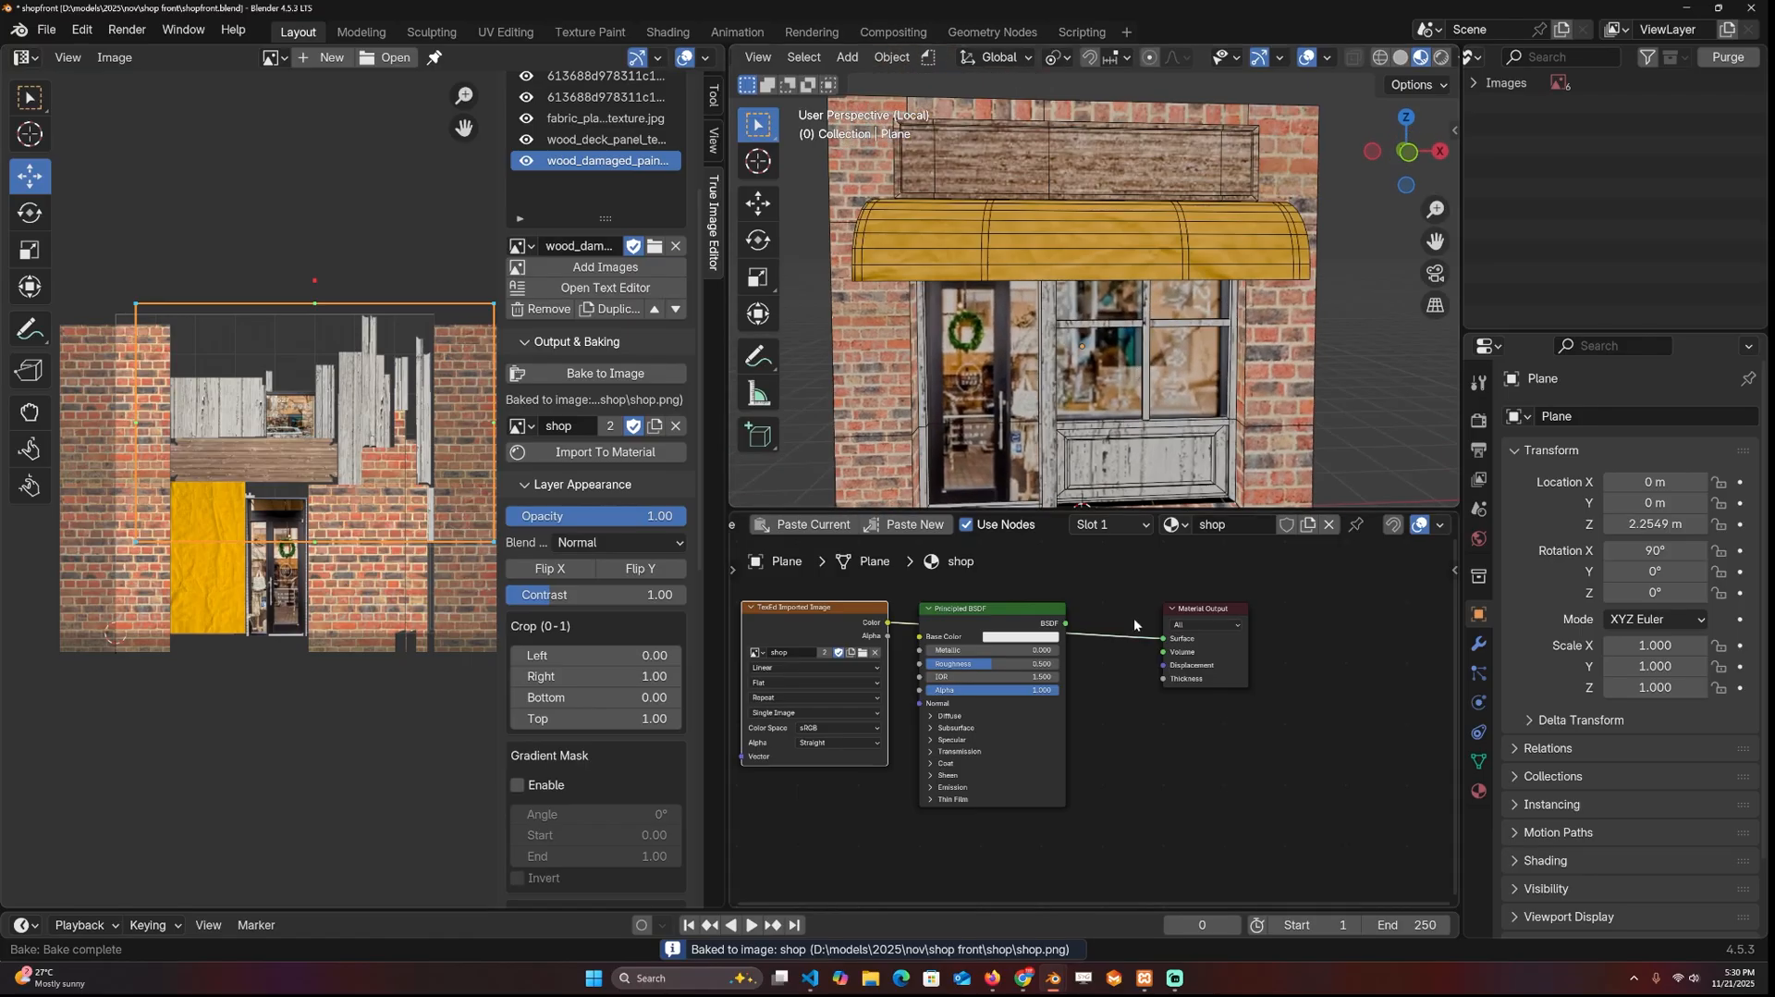
pyautogui.scroll(1, 856, 598)
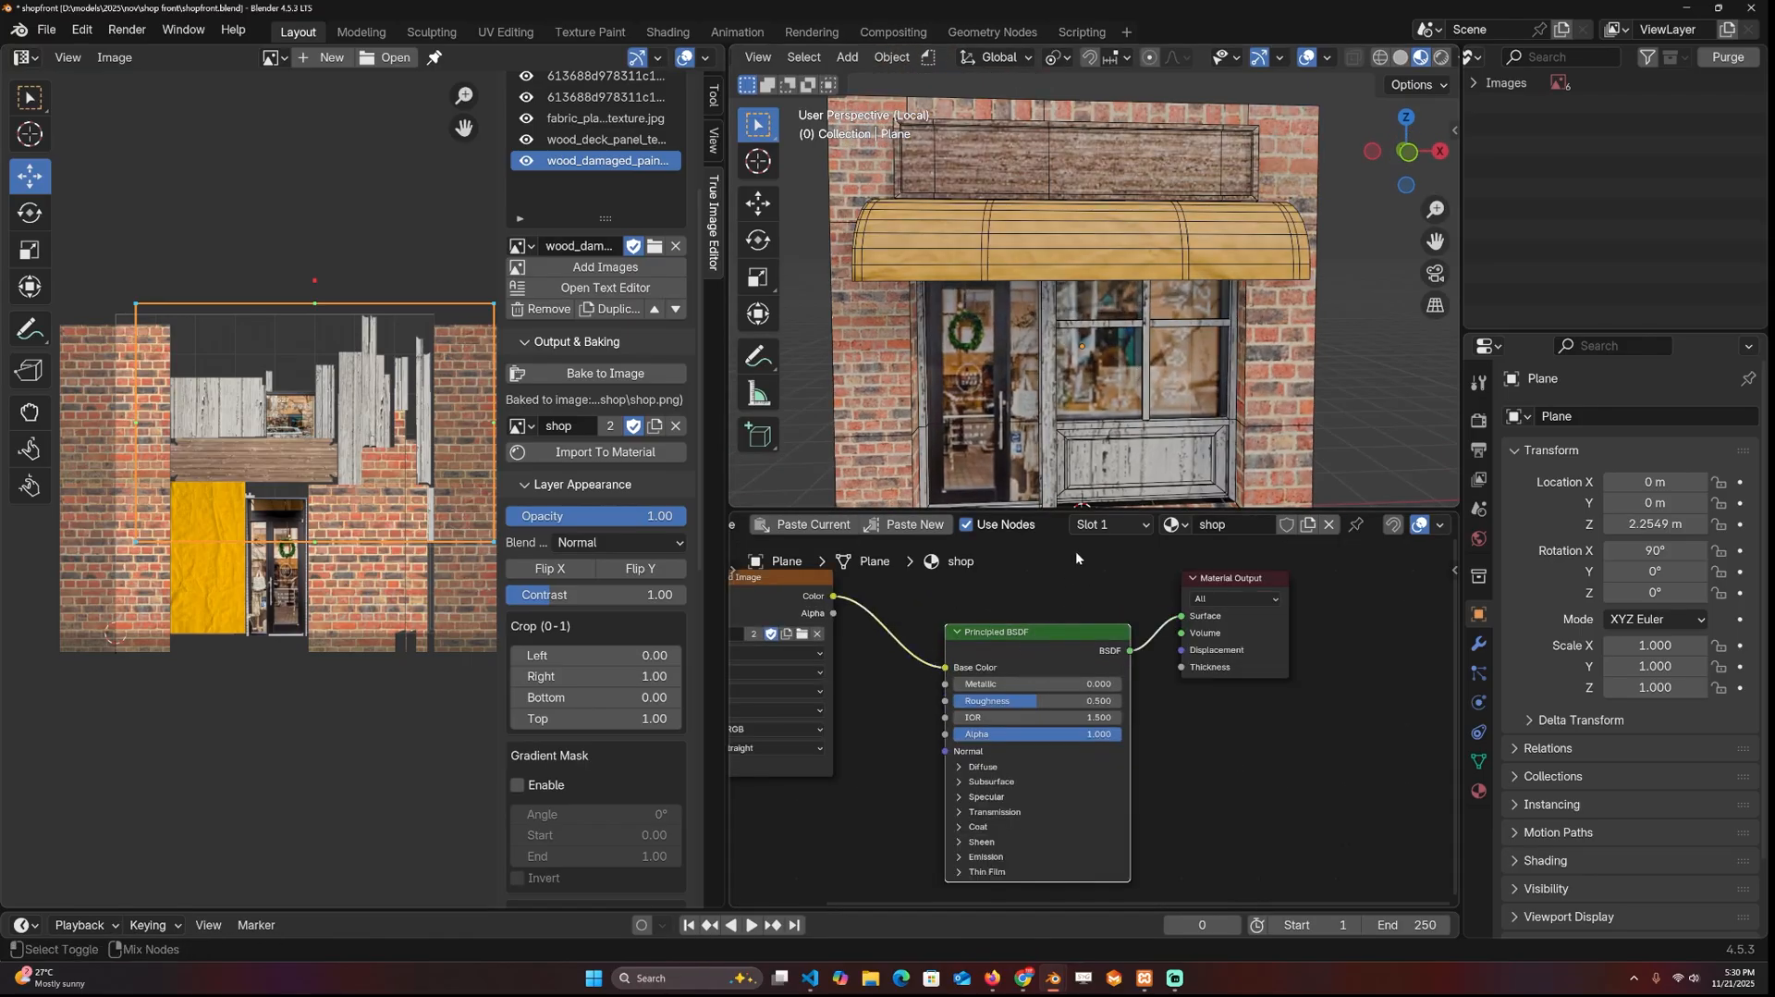
pyautogui.moveTo(1109, 416)
pyautogui.mouseDown(button='middle')
pyautogui.moveTo(1254, 288)
pyautogui.moveTo(1283, 329)
pyautogui.moveTo(1162, 332)
pyautogui.moveTo(1054, 296)
pyautogui.mouseUp(button='middle')
pyautogui.scroll(2, 1161, 333)
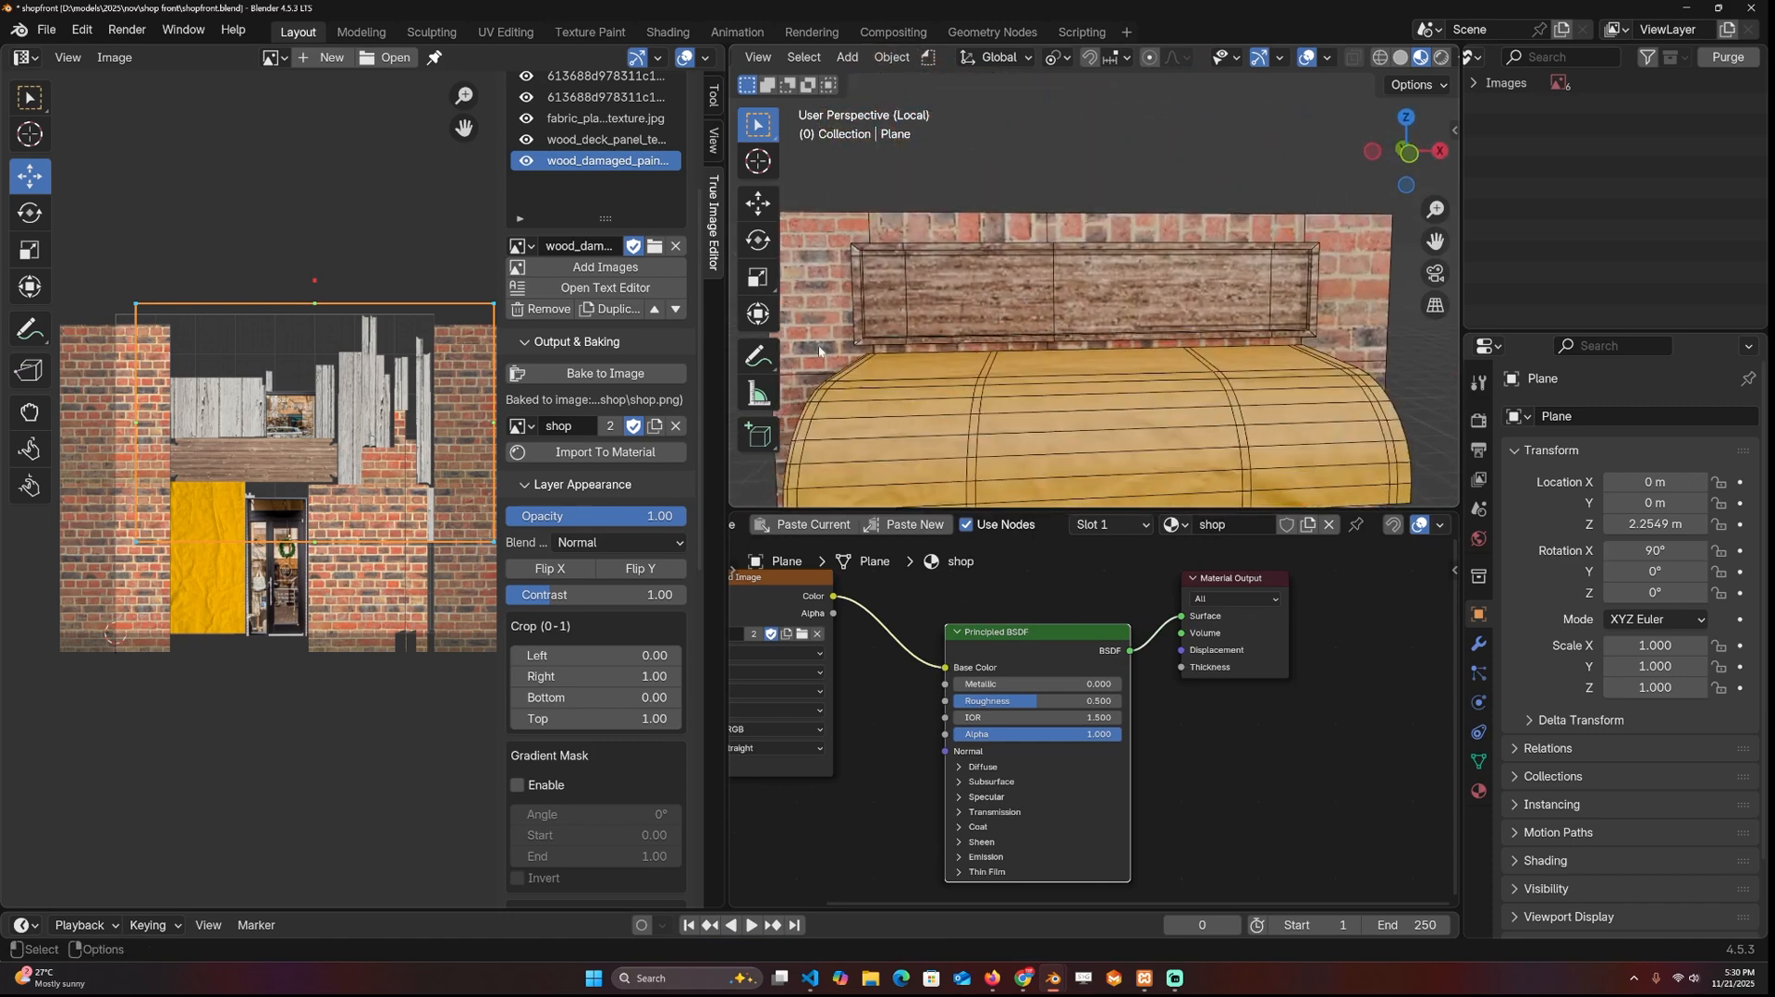
pyautogui.scroll(5, 536, 445)
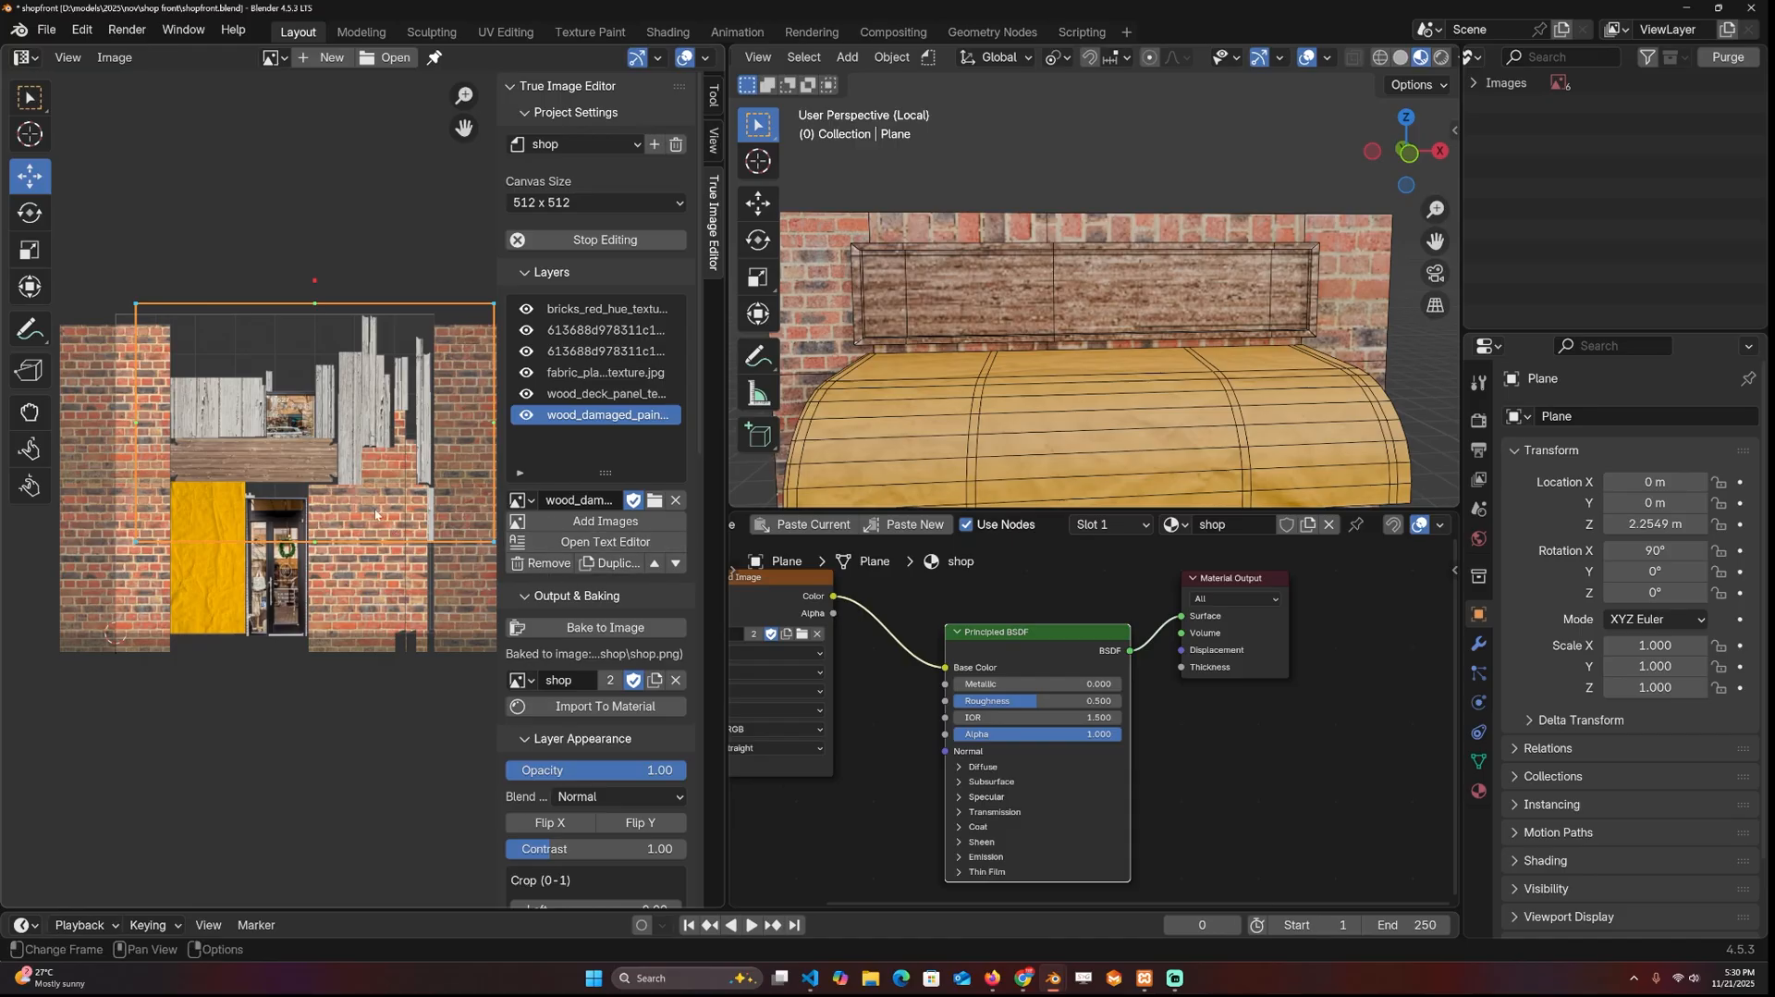
# Step: In the browser text designer, enlarge the text to 200px in the Alfa Slab One font
pyautogui.click(635, 540)
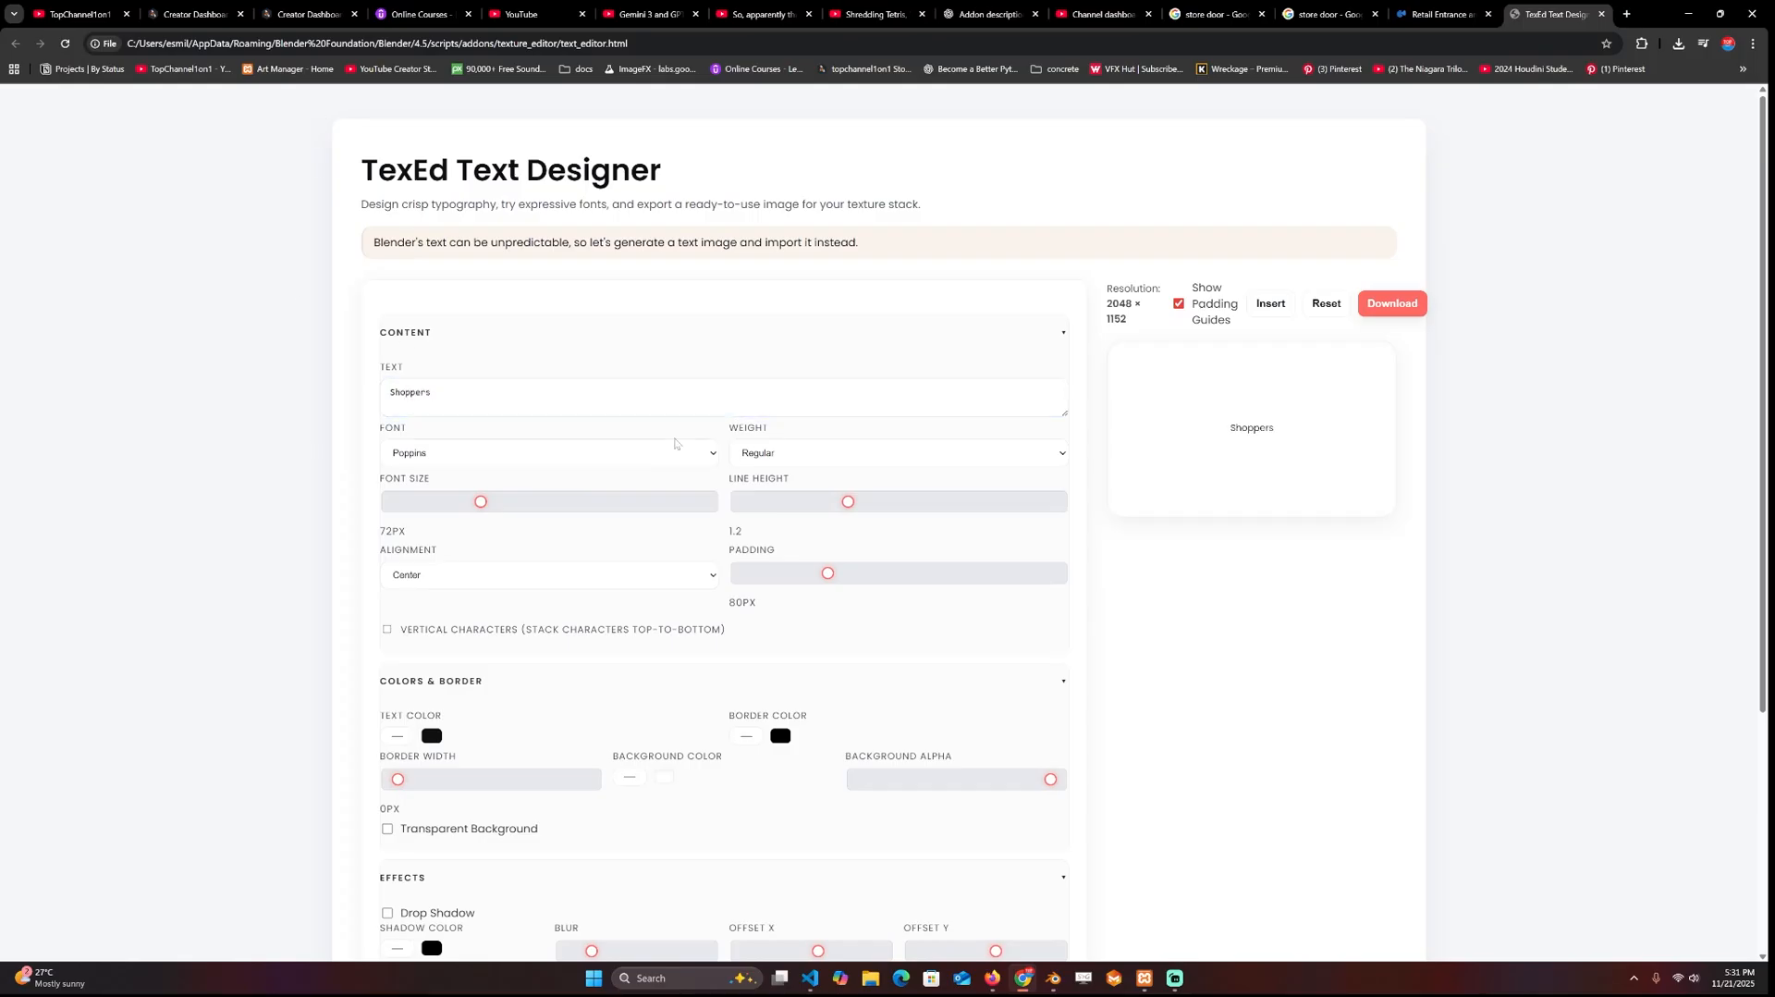
pyautogui.moveTo(480, 503); pyautogui.dragTo(702, 501)
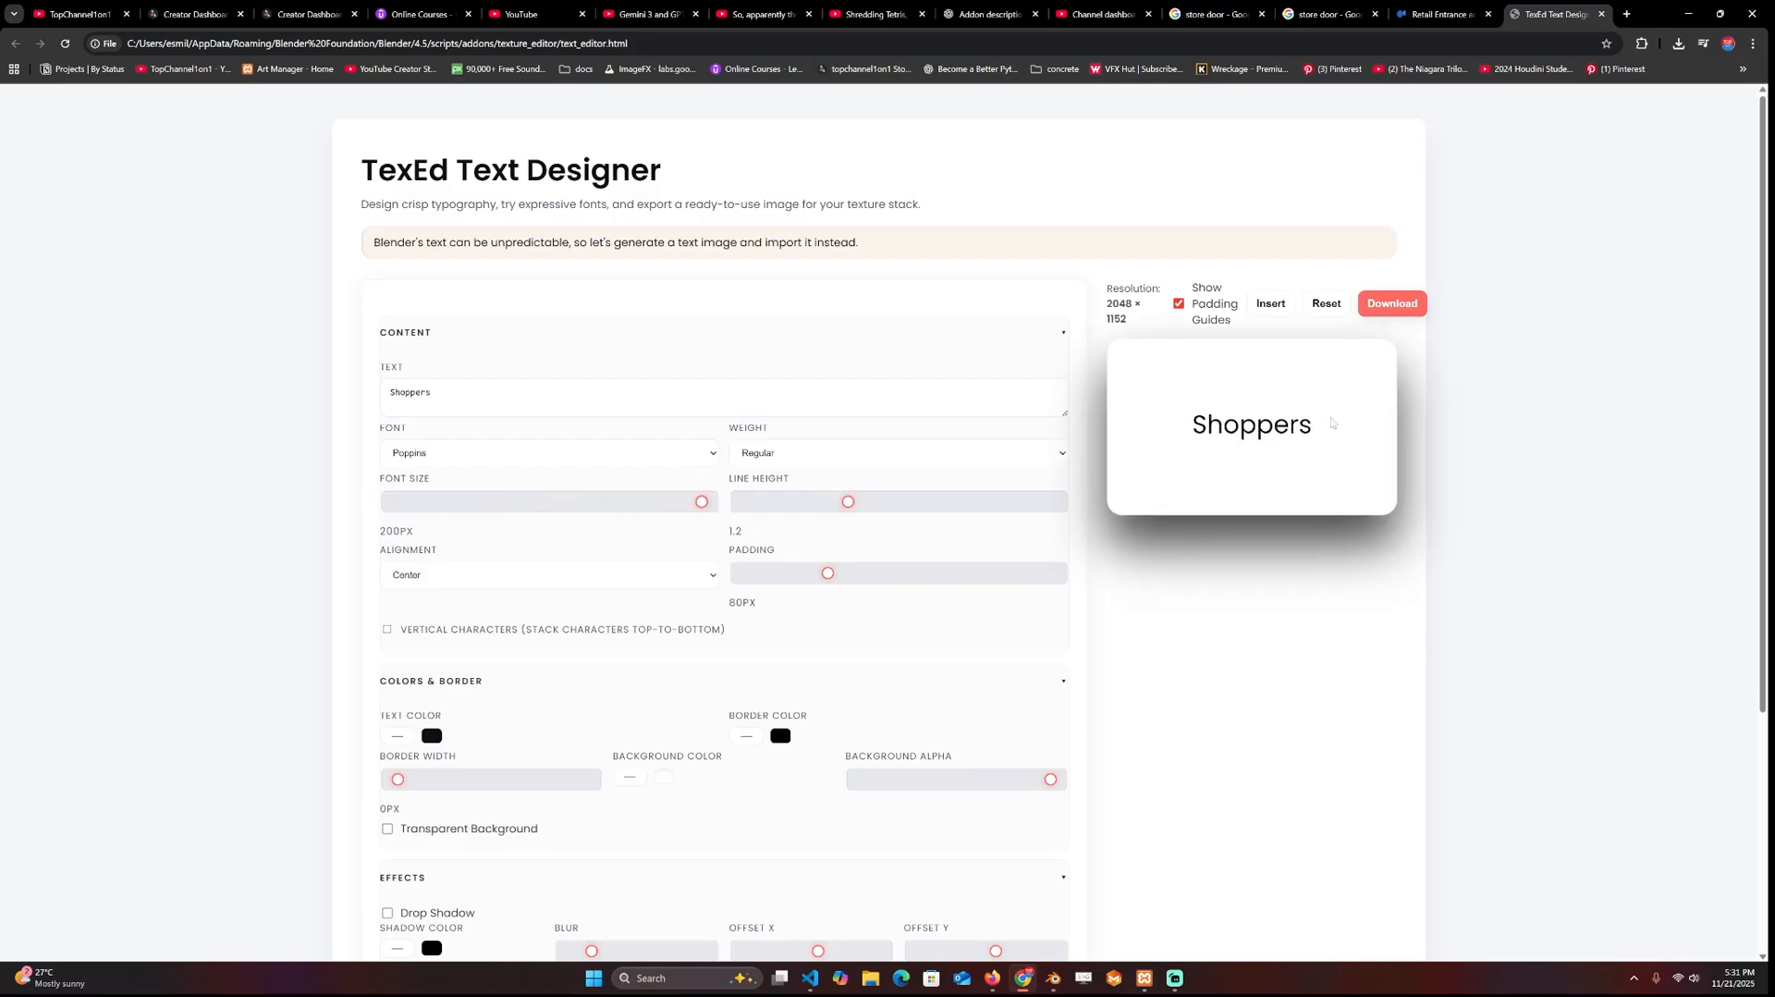
pyautogui.click(557, 451)
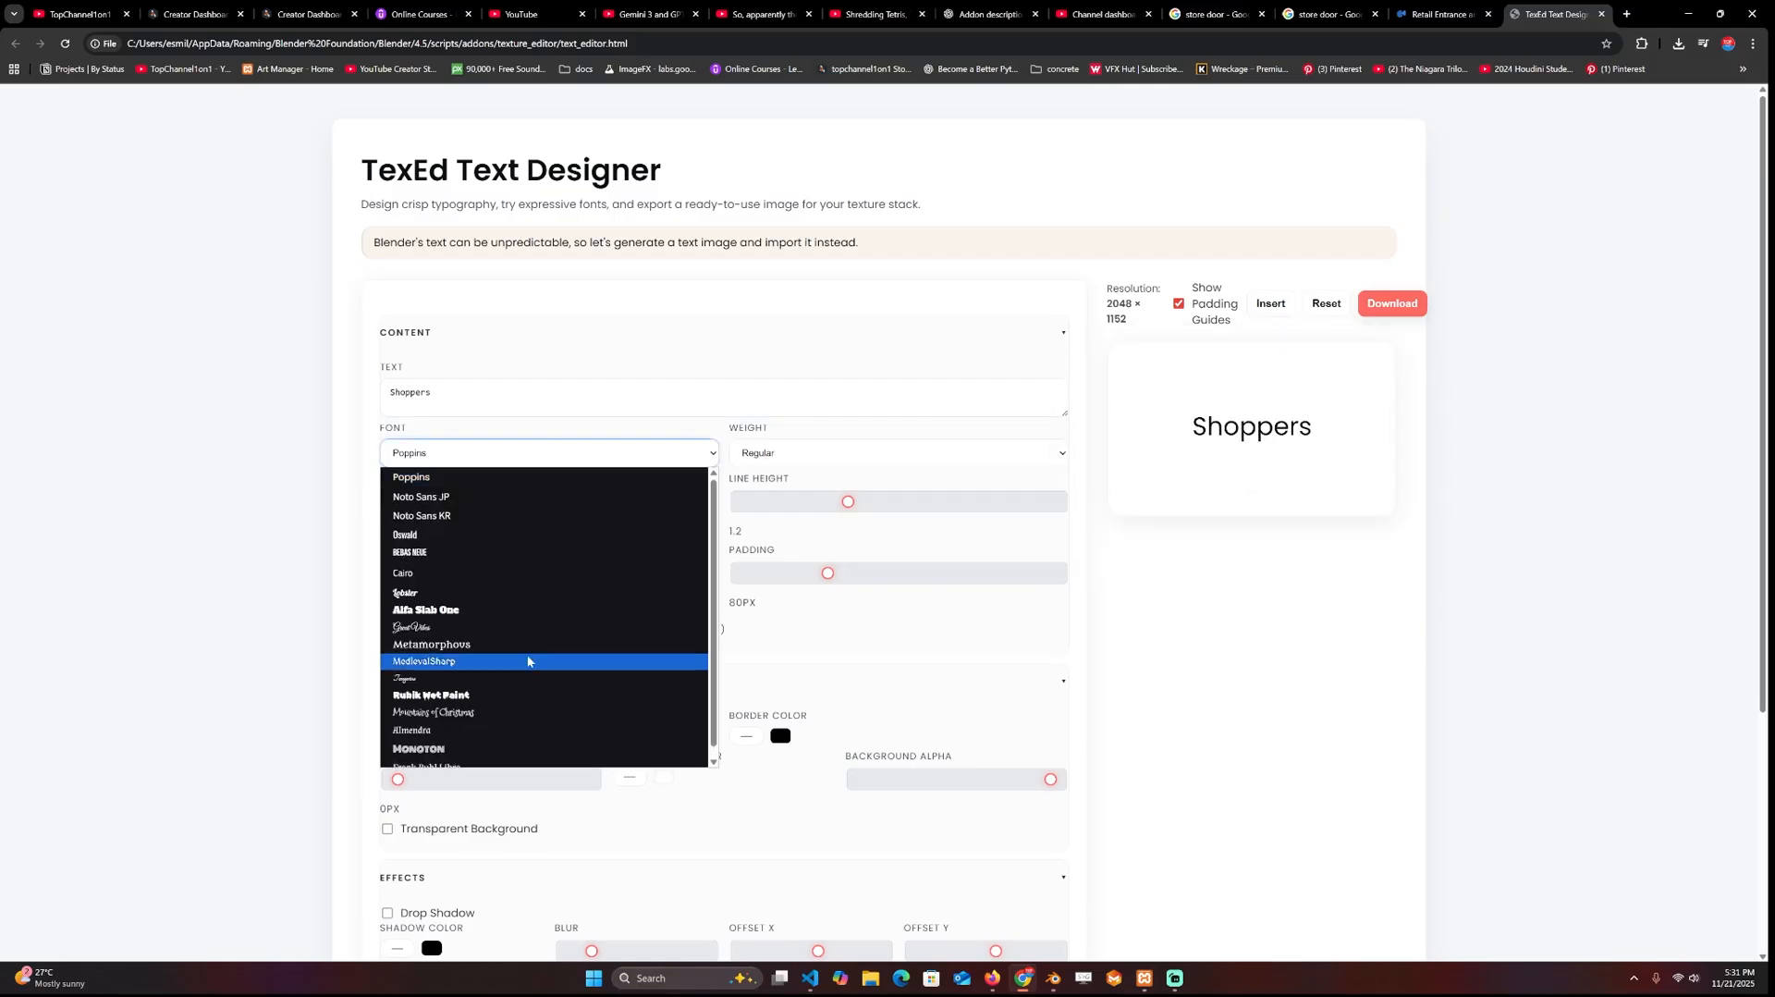
pyautogui.click(523, 615)
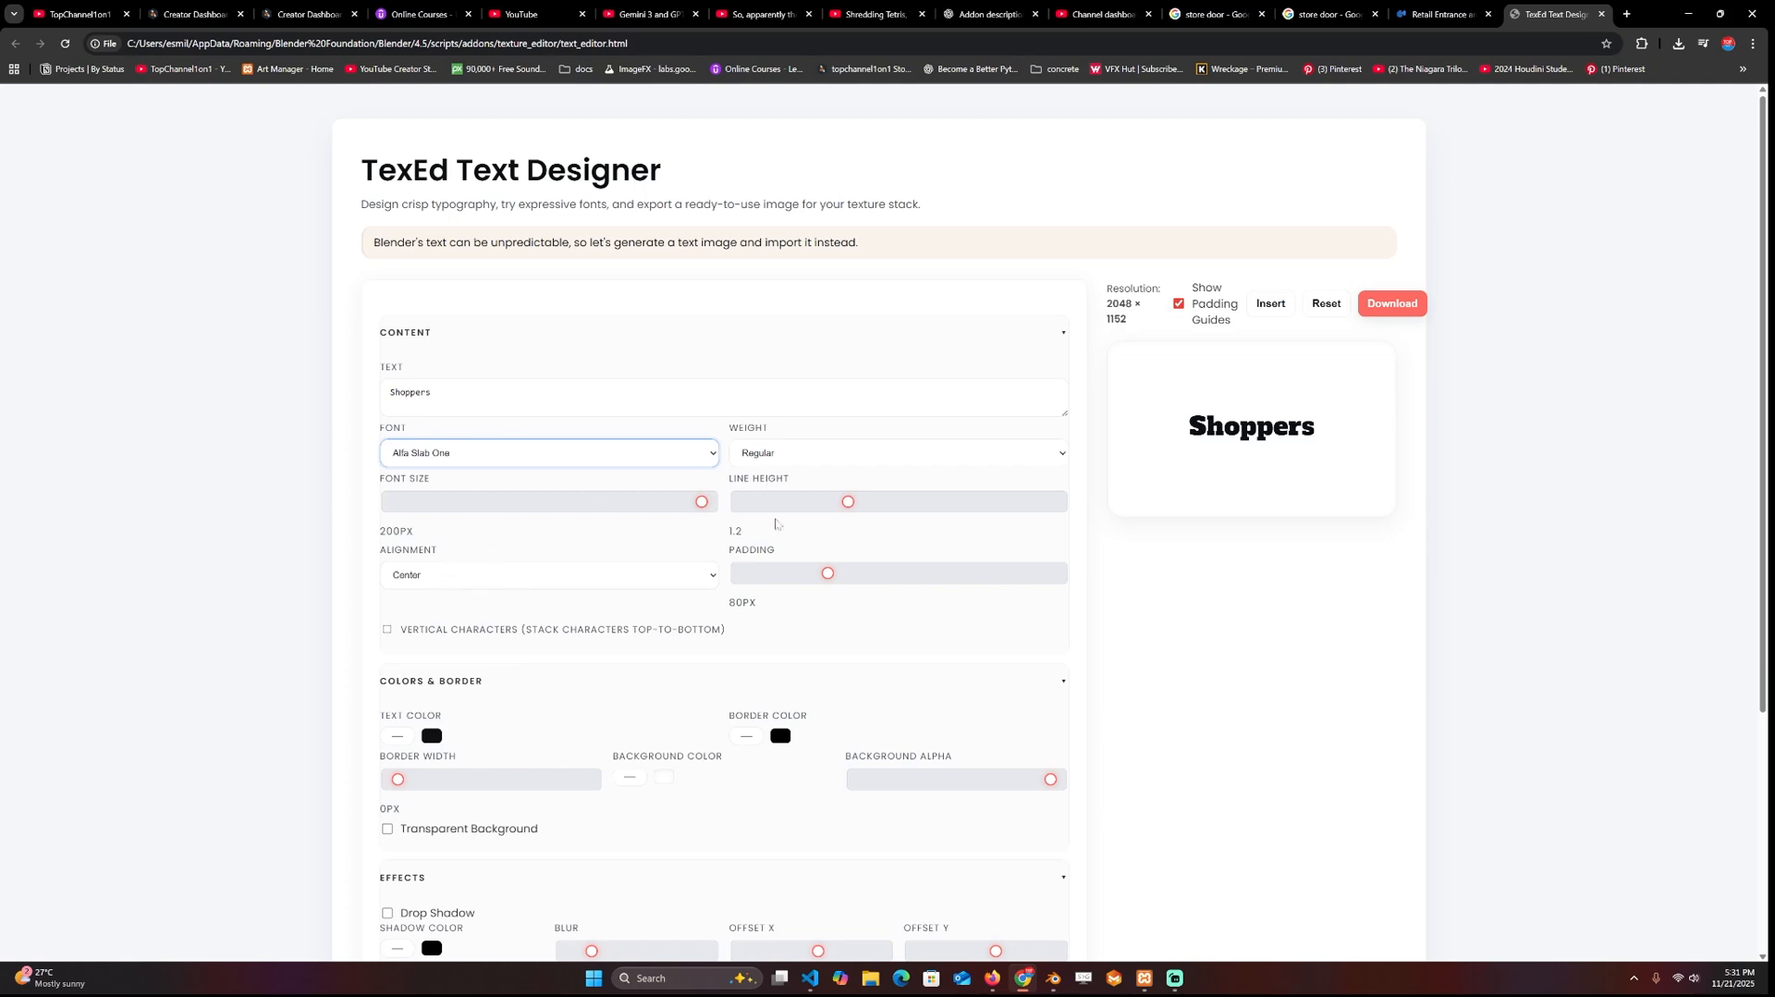
# Step: Make the text white, set the canvas height to 500 px and download the Shoppers PNG
pyautogui.click(431, 735)
pyautogui.moveTo(446, 773); pyautogui.dragTo(381, 745)
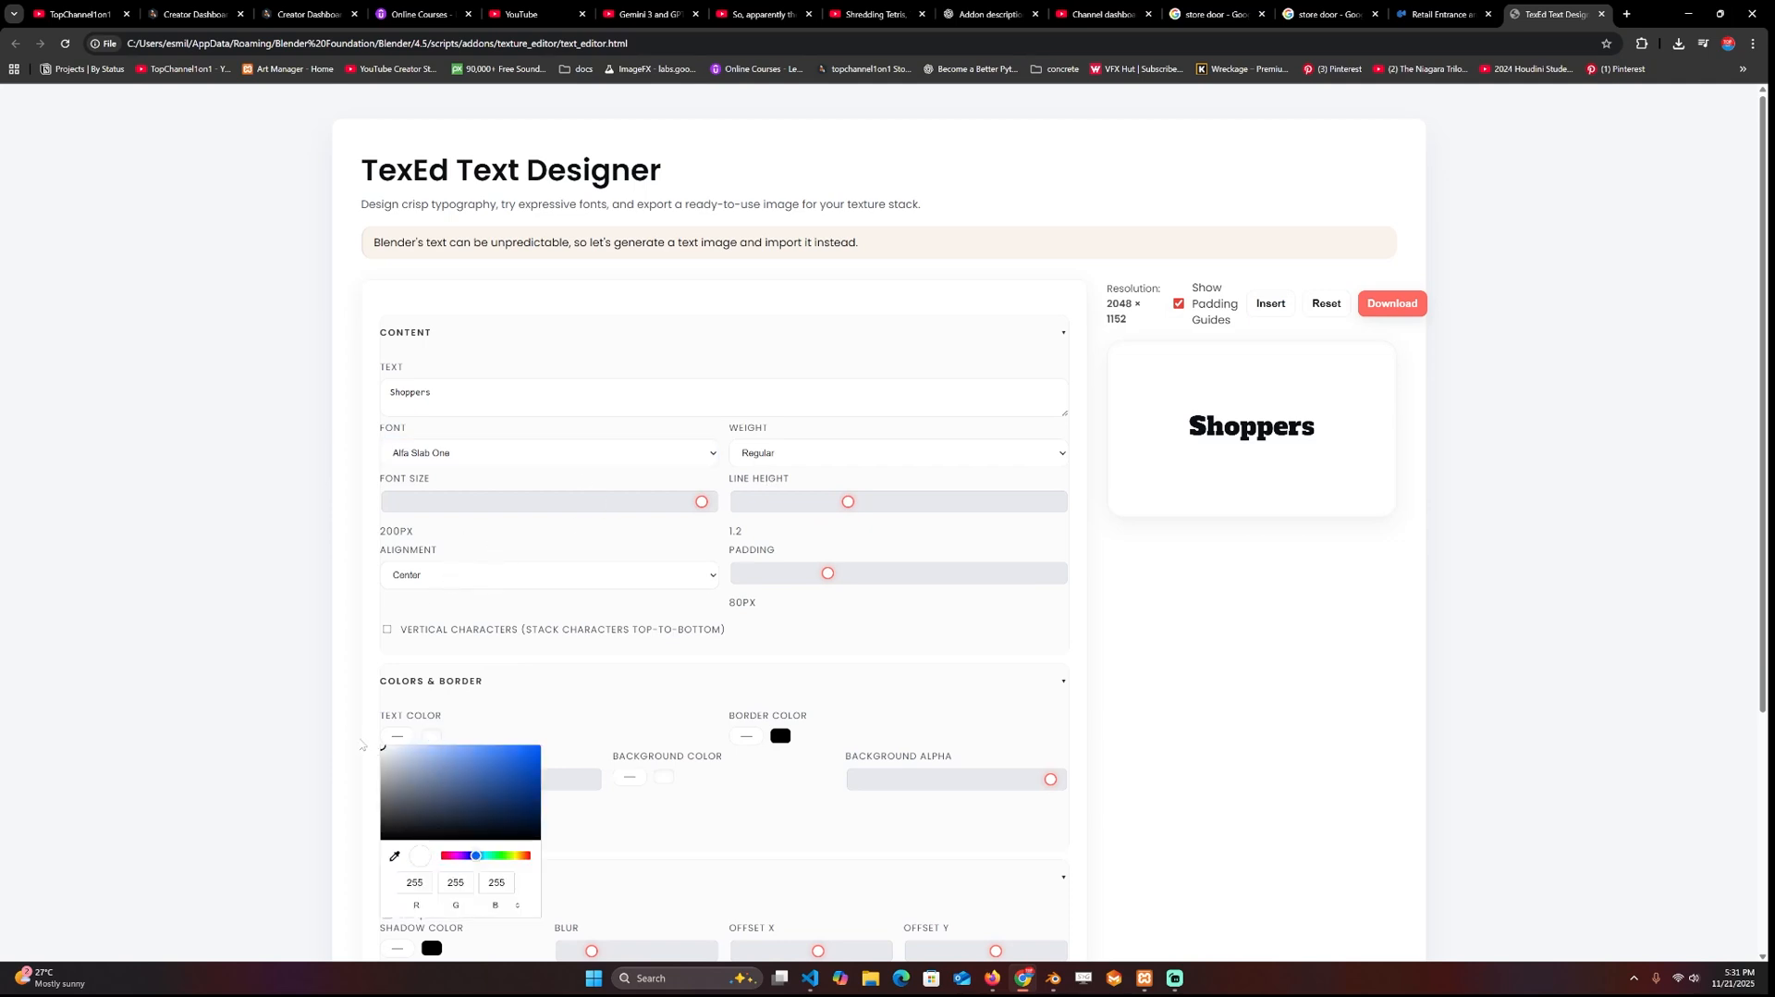
pyautogui.click(335, 661)
pyautogui.scroll(-1, 395, 700)
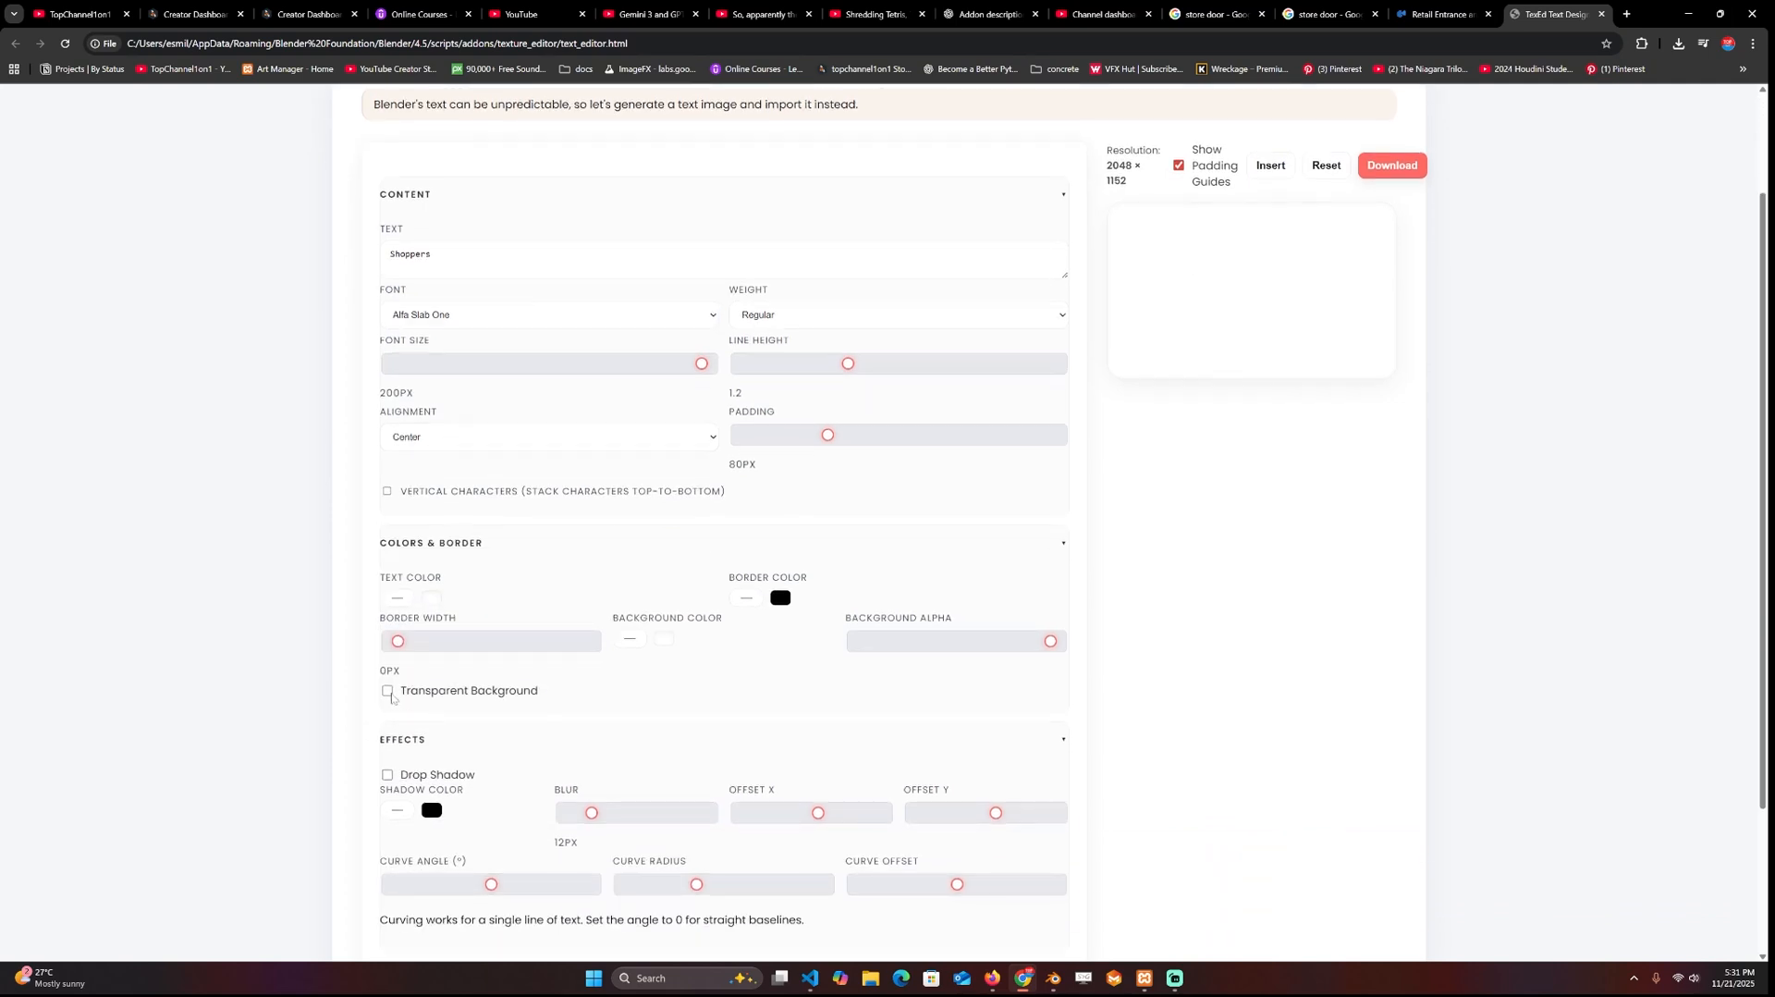
pyautogui.scroll(1, 602, 694)
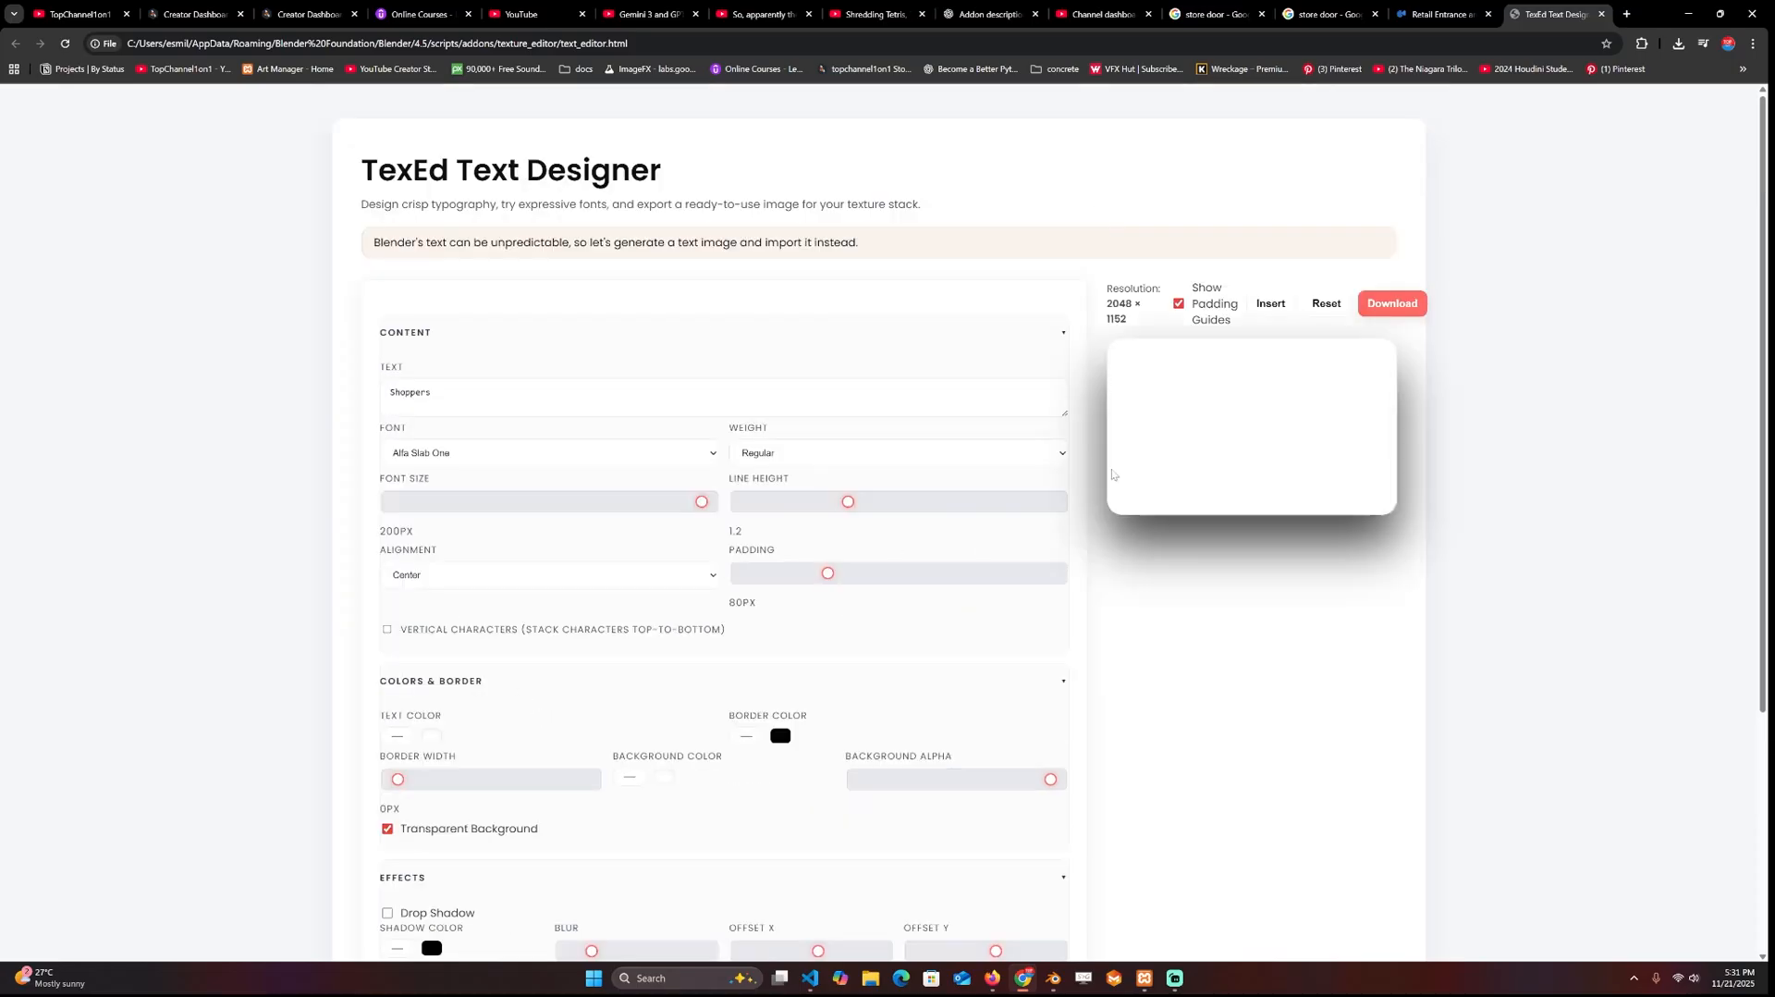
pyautogui.scroll(-3, 984, 711)
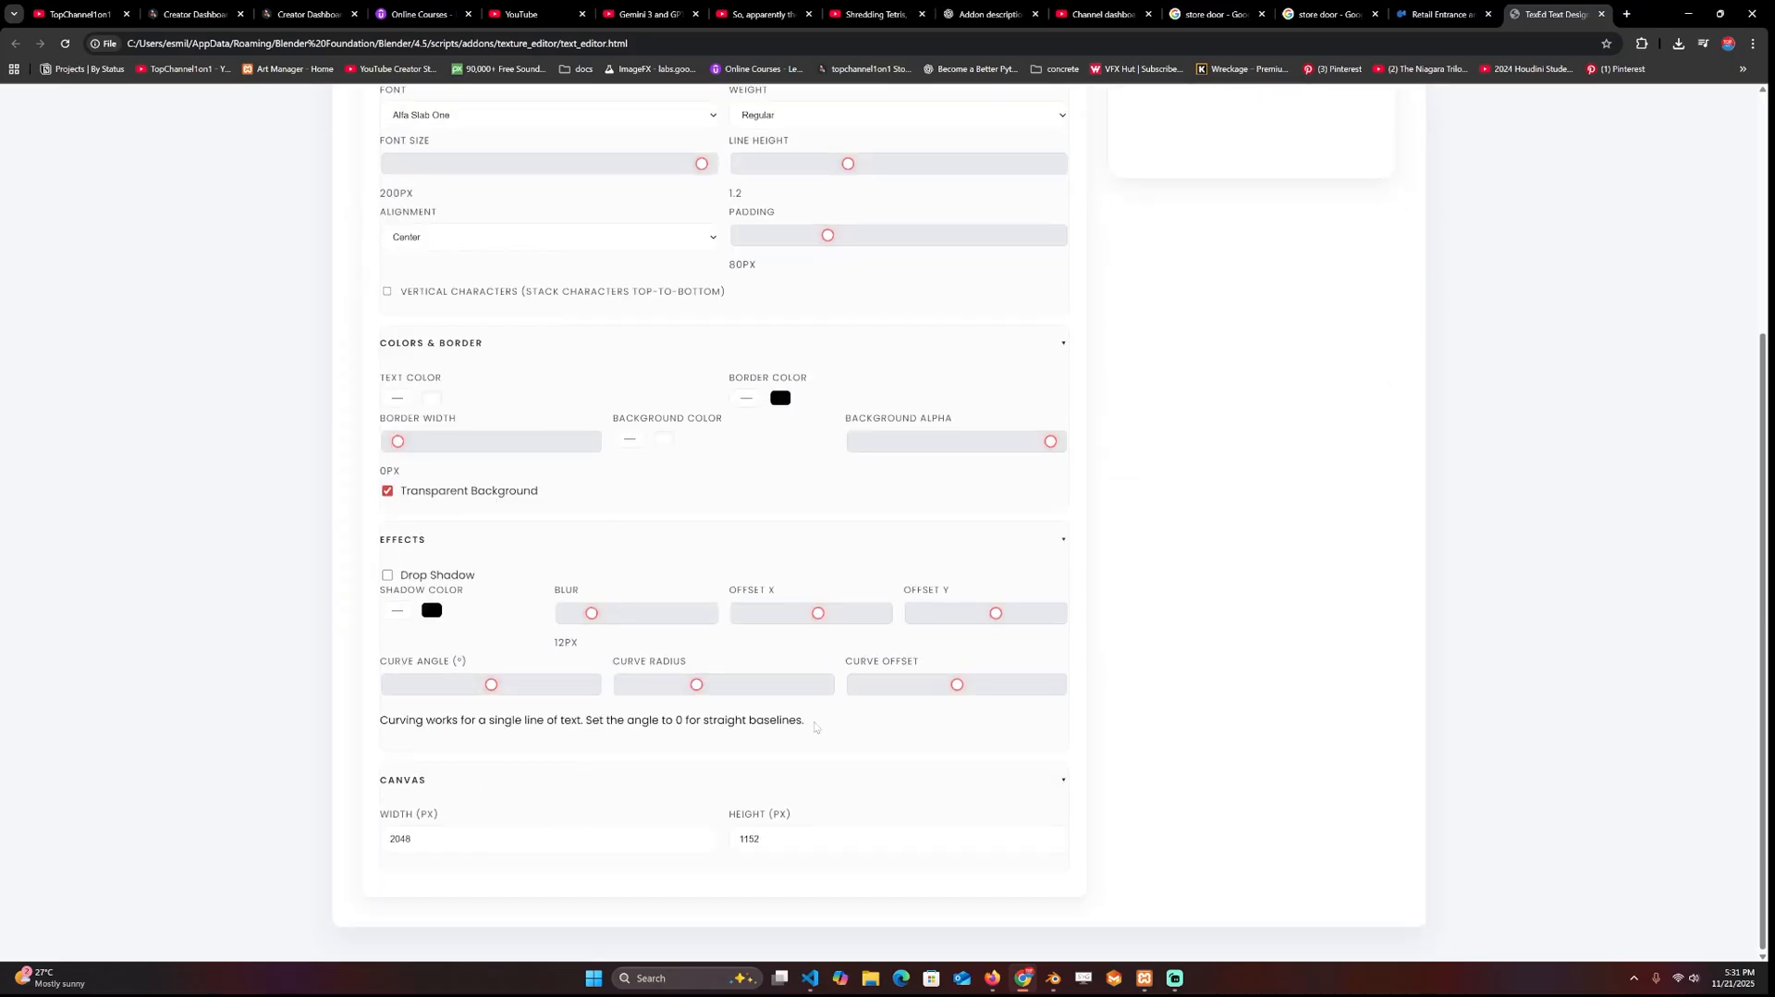
pyautogui.click(758, 838)
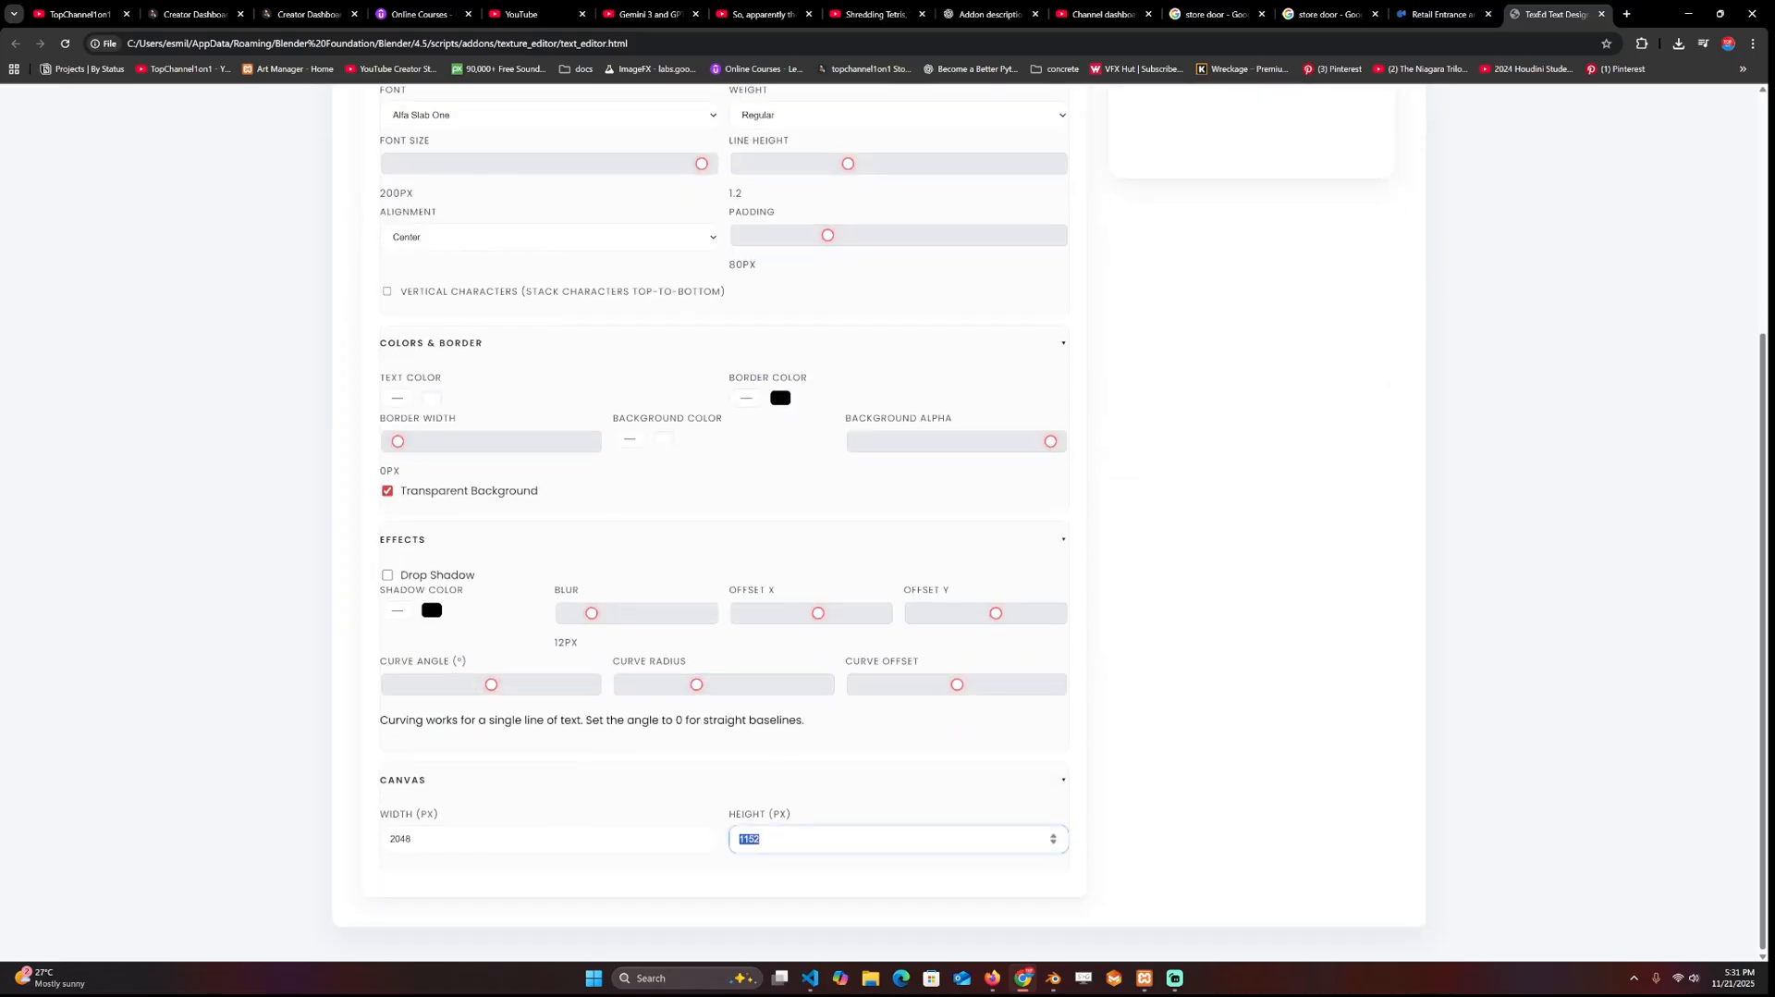
pyautogui.write('500')
pyautogui.scroll(3, 1204, 393)
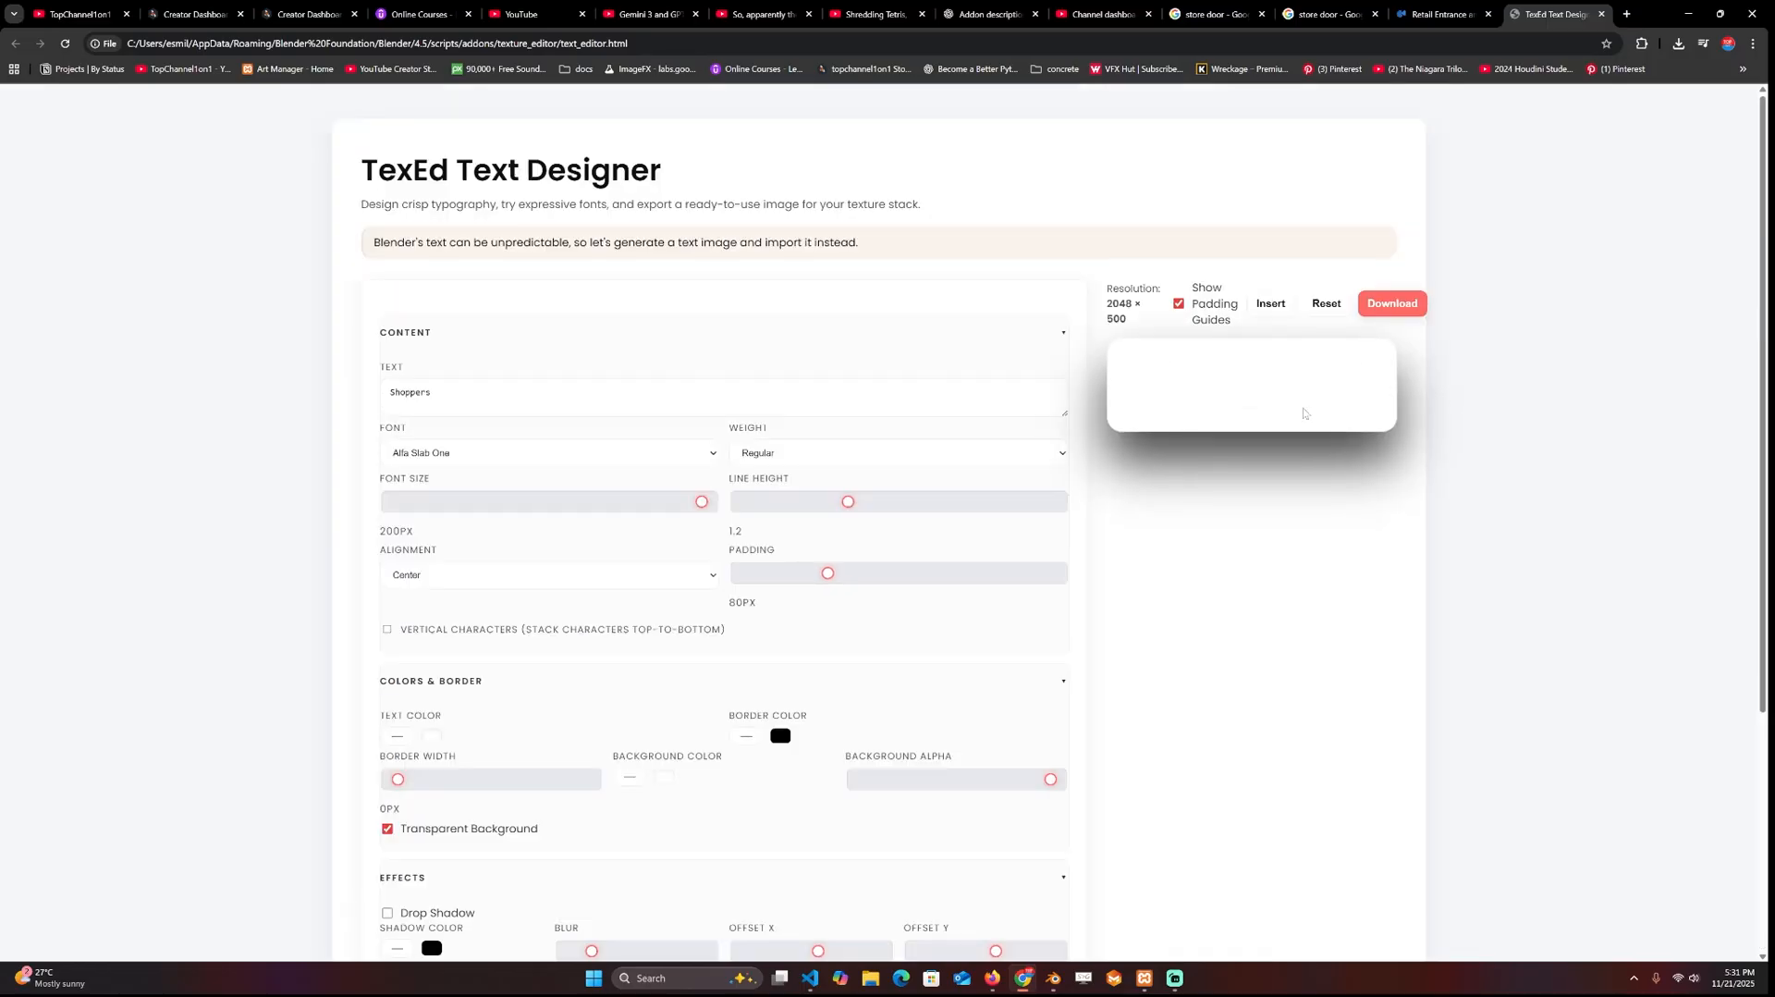
pyautogui.click(1392, 305)
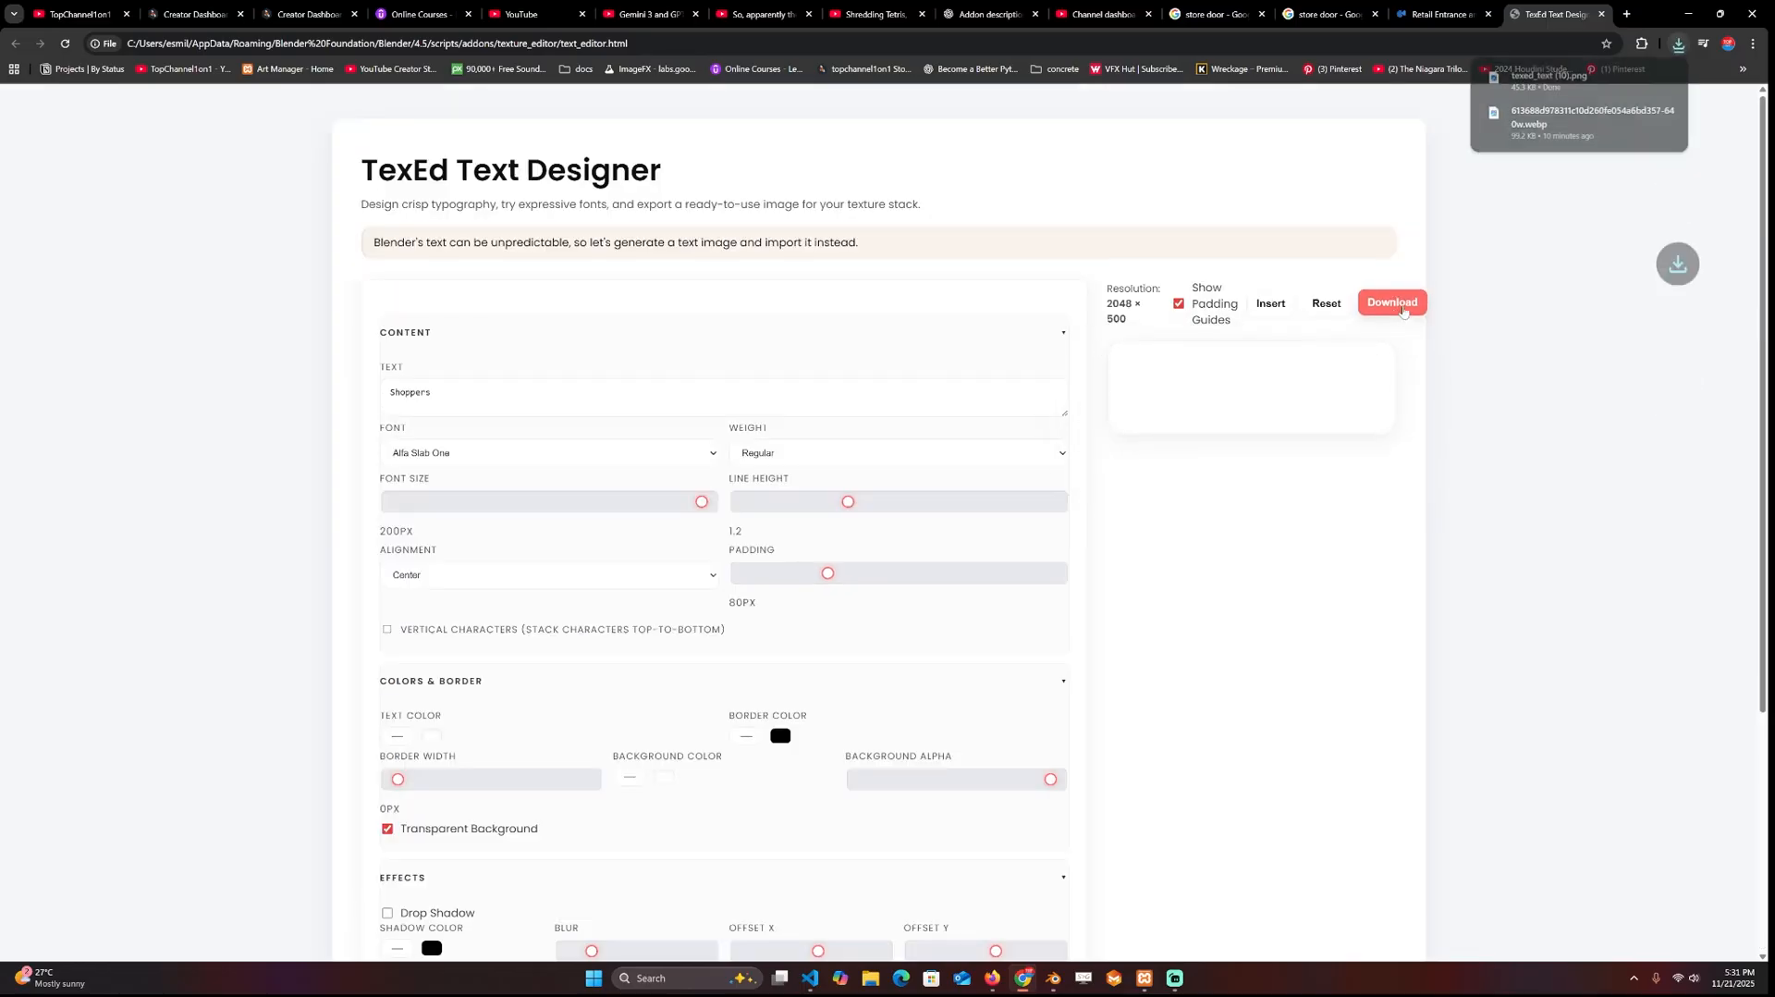
# Step: Back in Blender, add the downloaded Shoppers text image and move it onto the sign board
pyautogui.hotkey('alt', 'Tab')
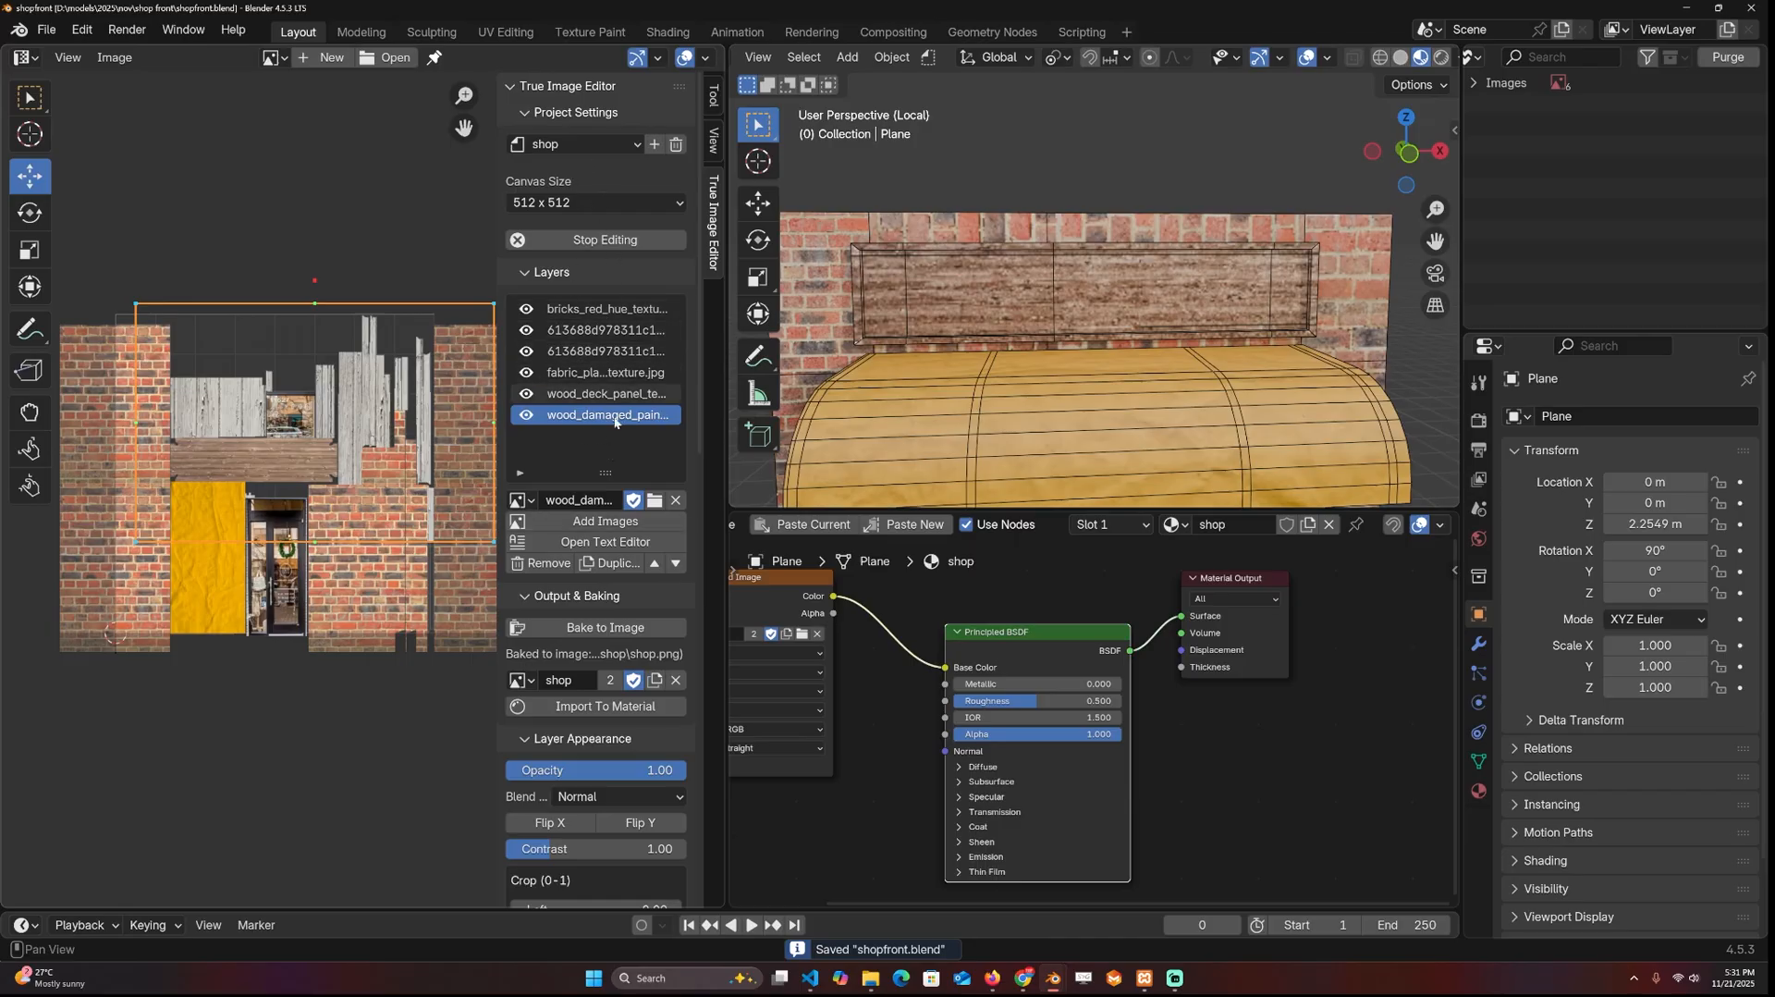
pyautogui.click(606, 521)
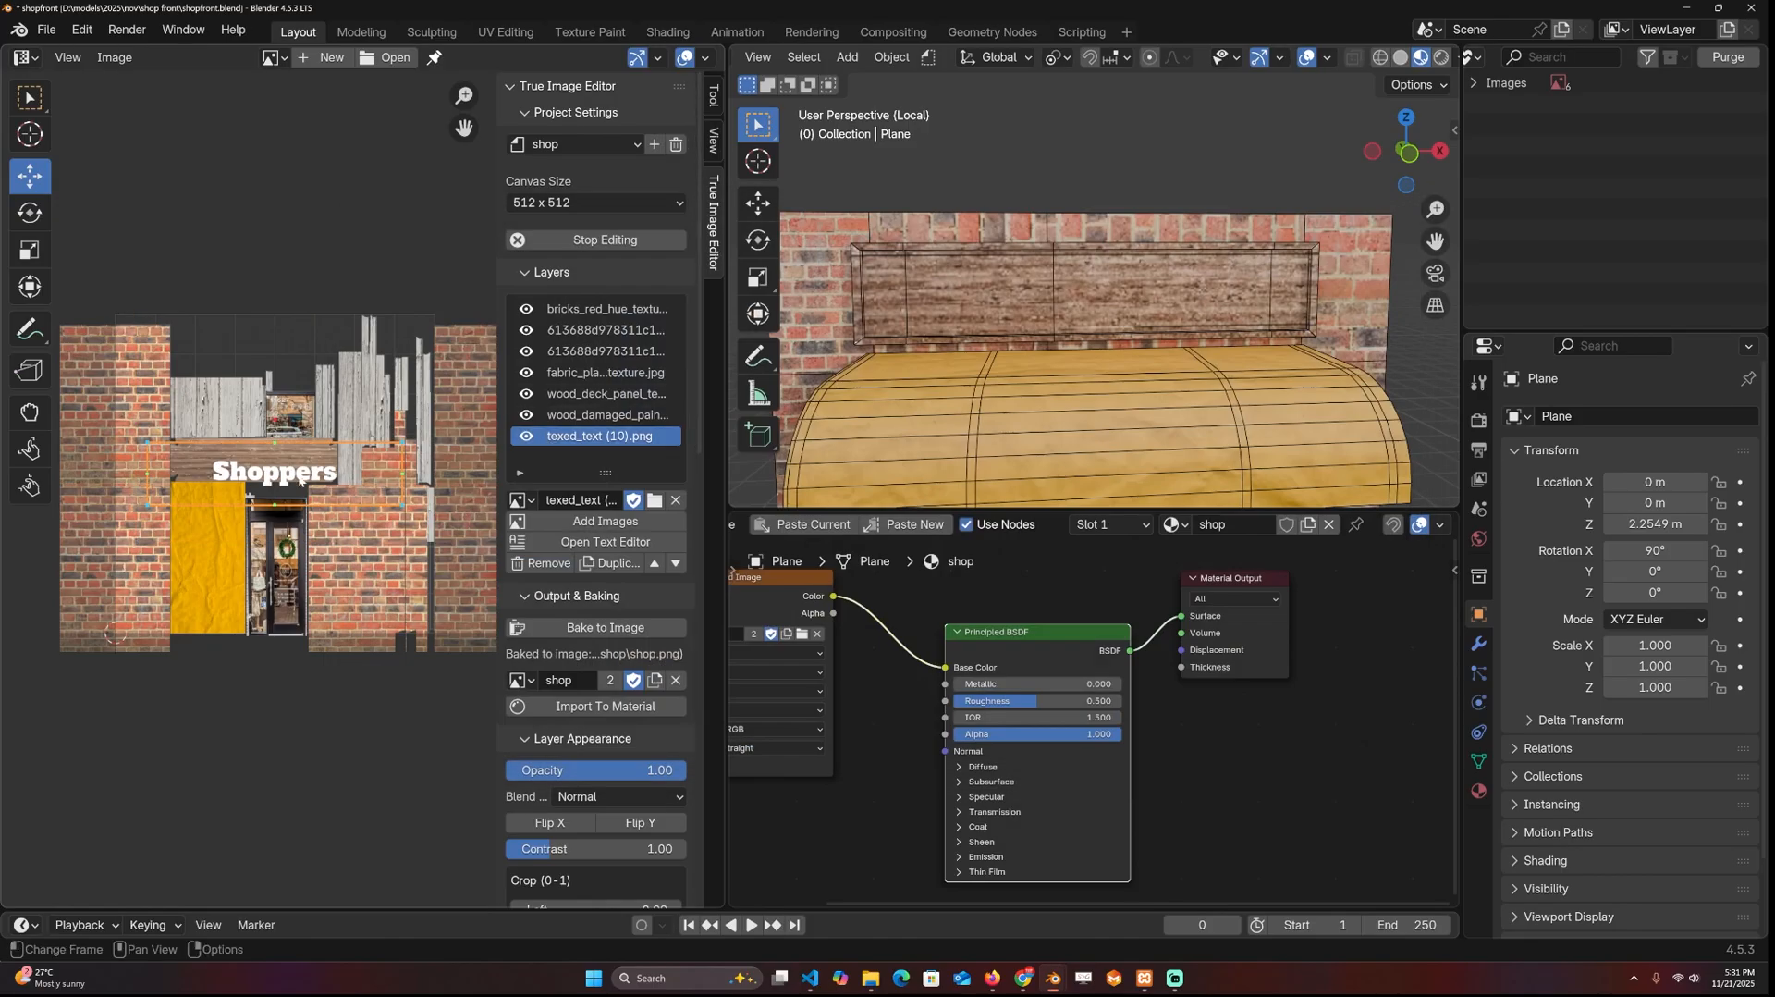
pyautogui.moveTo(302, 481); pyautogui.dragTo(278, 471)
pyautogui.scroll(-3, 1095, 319)
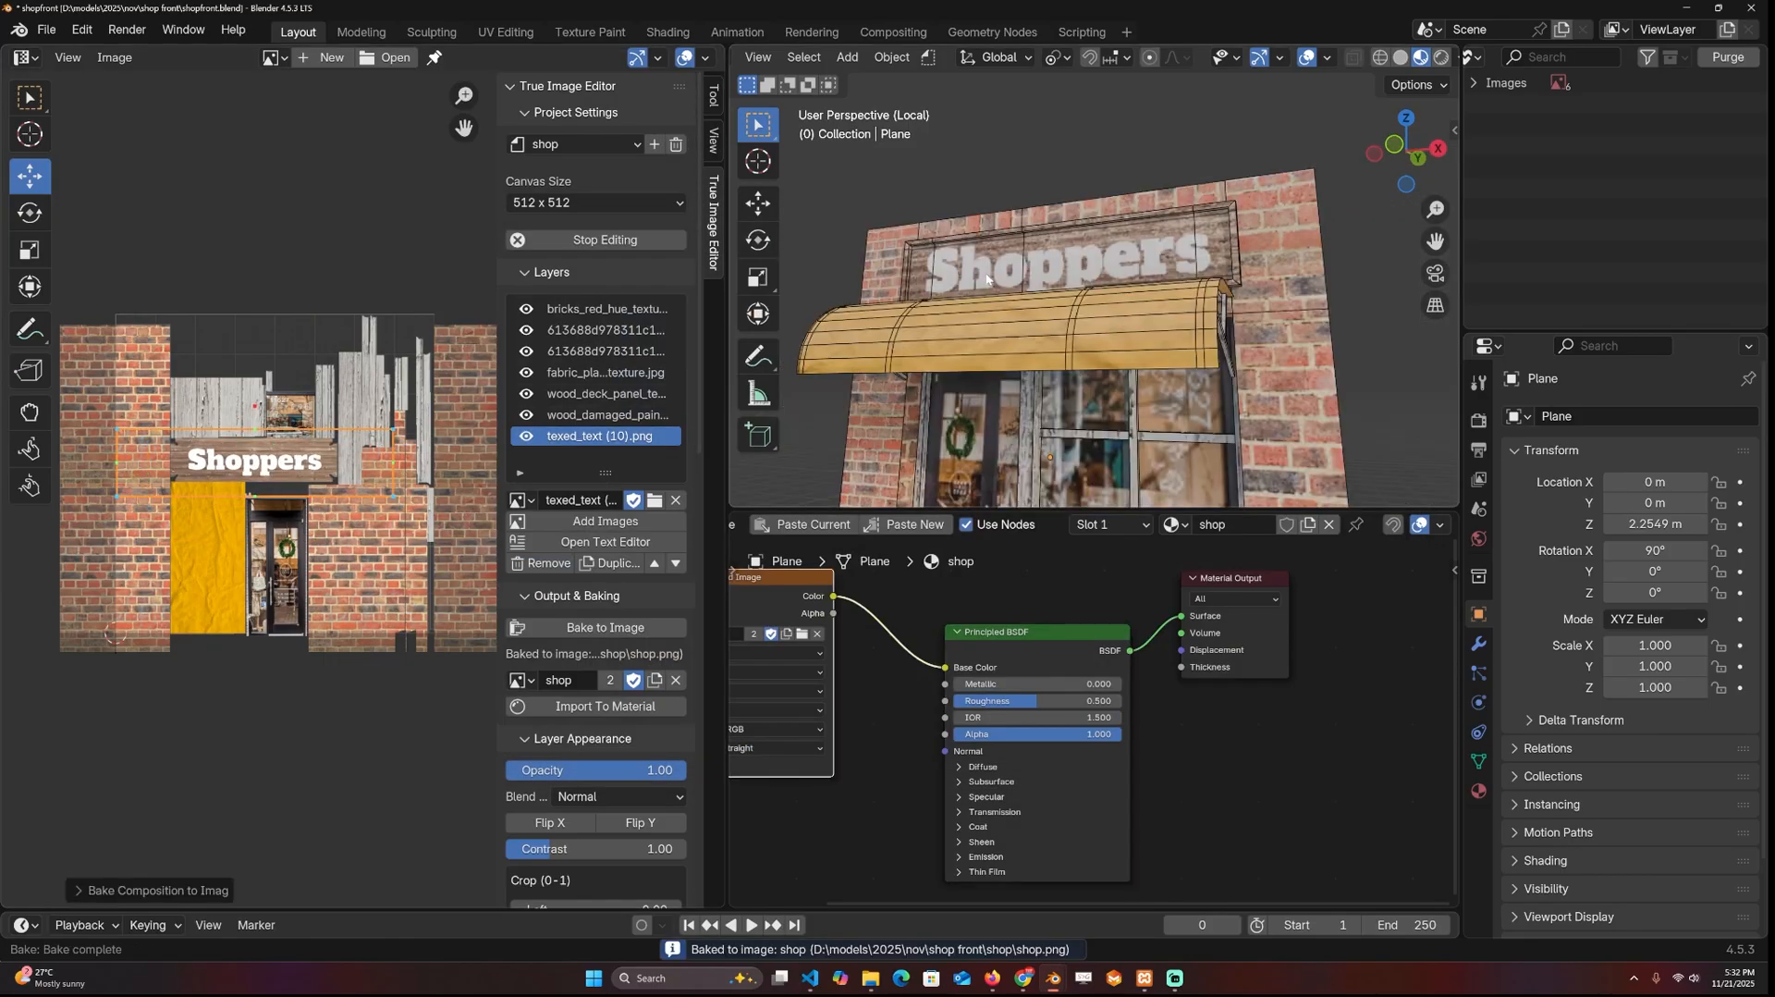
pyautogui.moveTo(1095, 319)
pyautogui.mouseDown(button='middle')
pyautogui.moveTo(985, 285)
pyautogui.moveTo(1082, 277)
pyautogui.mouseUp(button='middle')
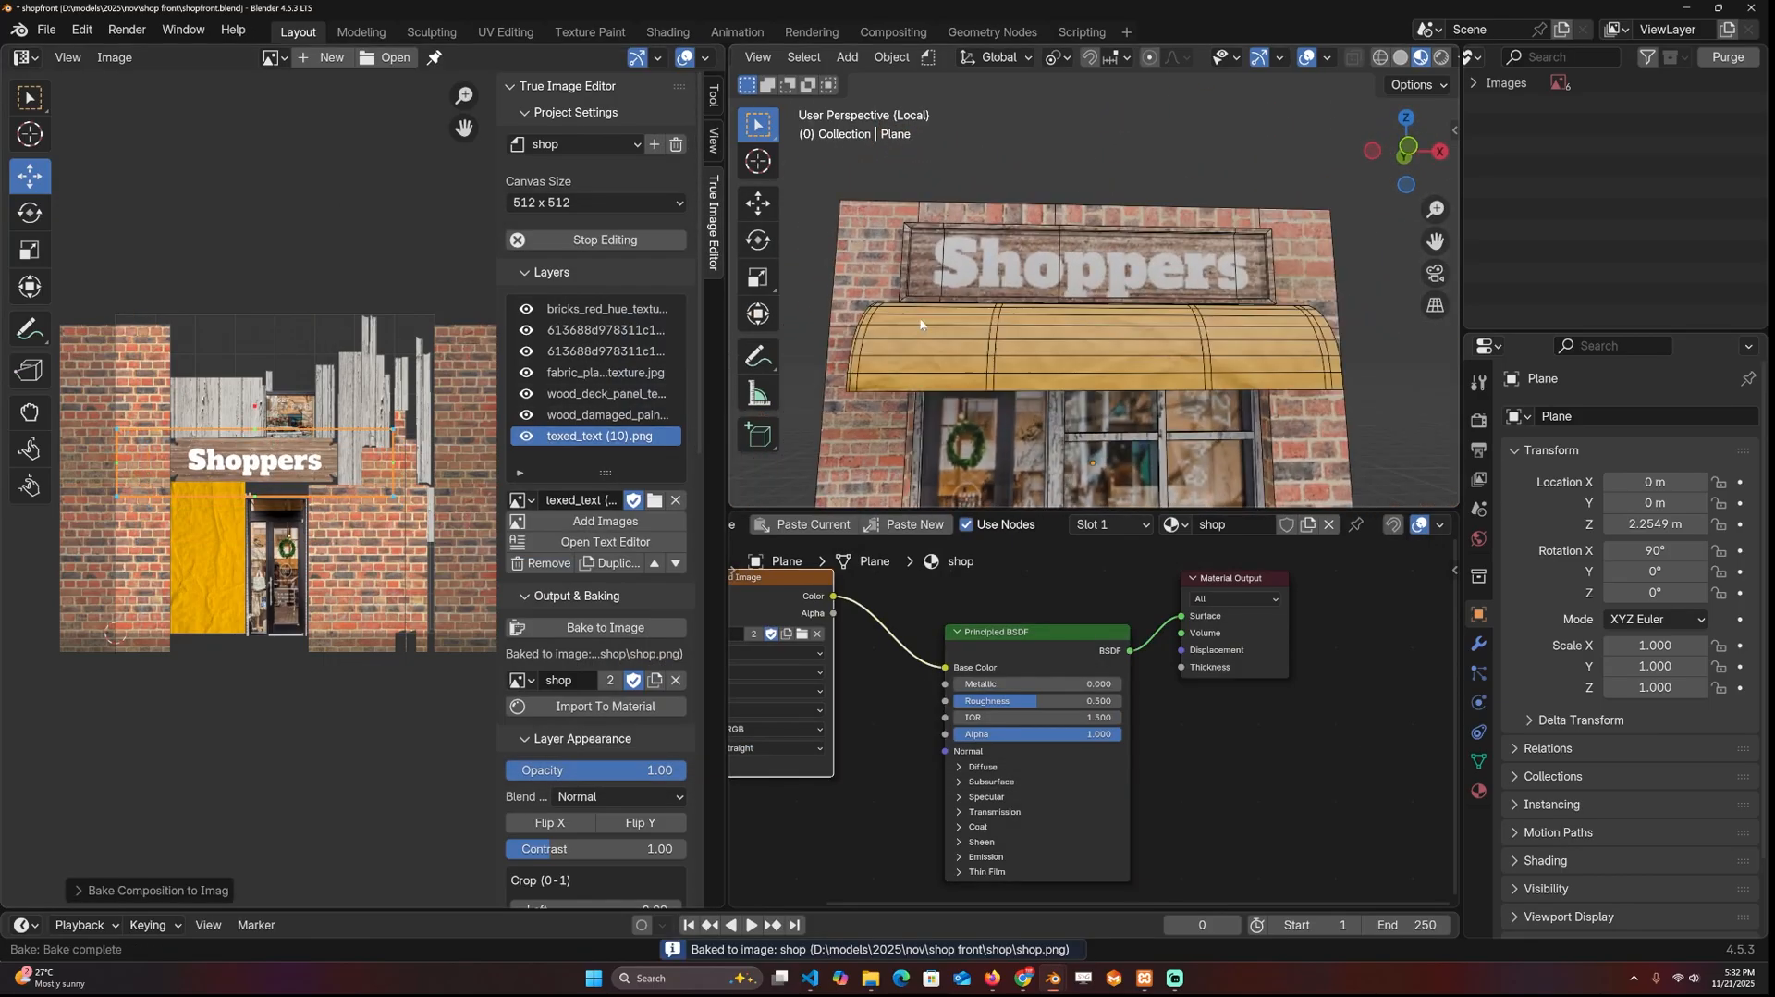
# Step: Set the texture canvas size to 2K and pan toward the Shoppers sign
pyautogui.click(614, 201)
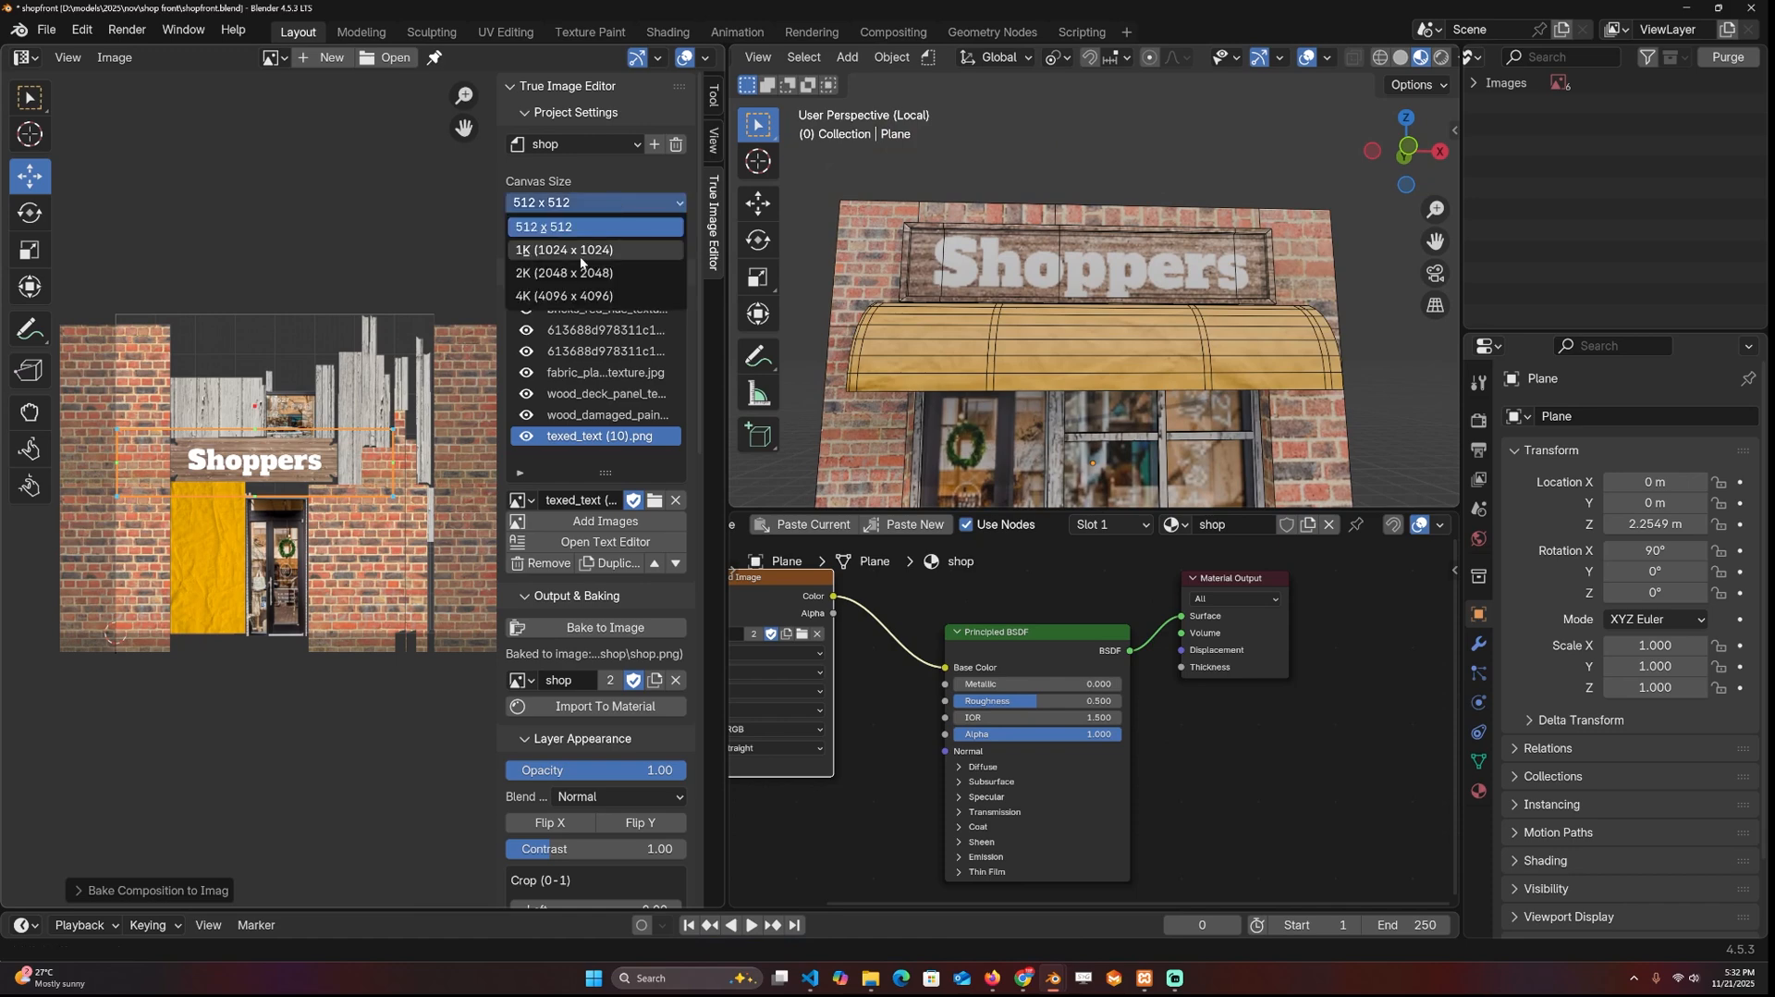
pyautogui.click(580, 271)
pyautogui.moveTo(438, 609); pyautogui.dragTo(406, 562, button='middle')
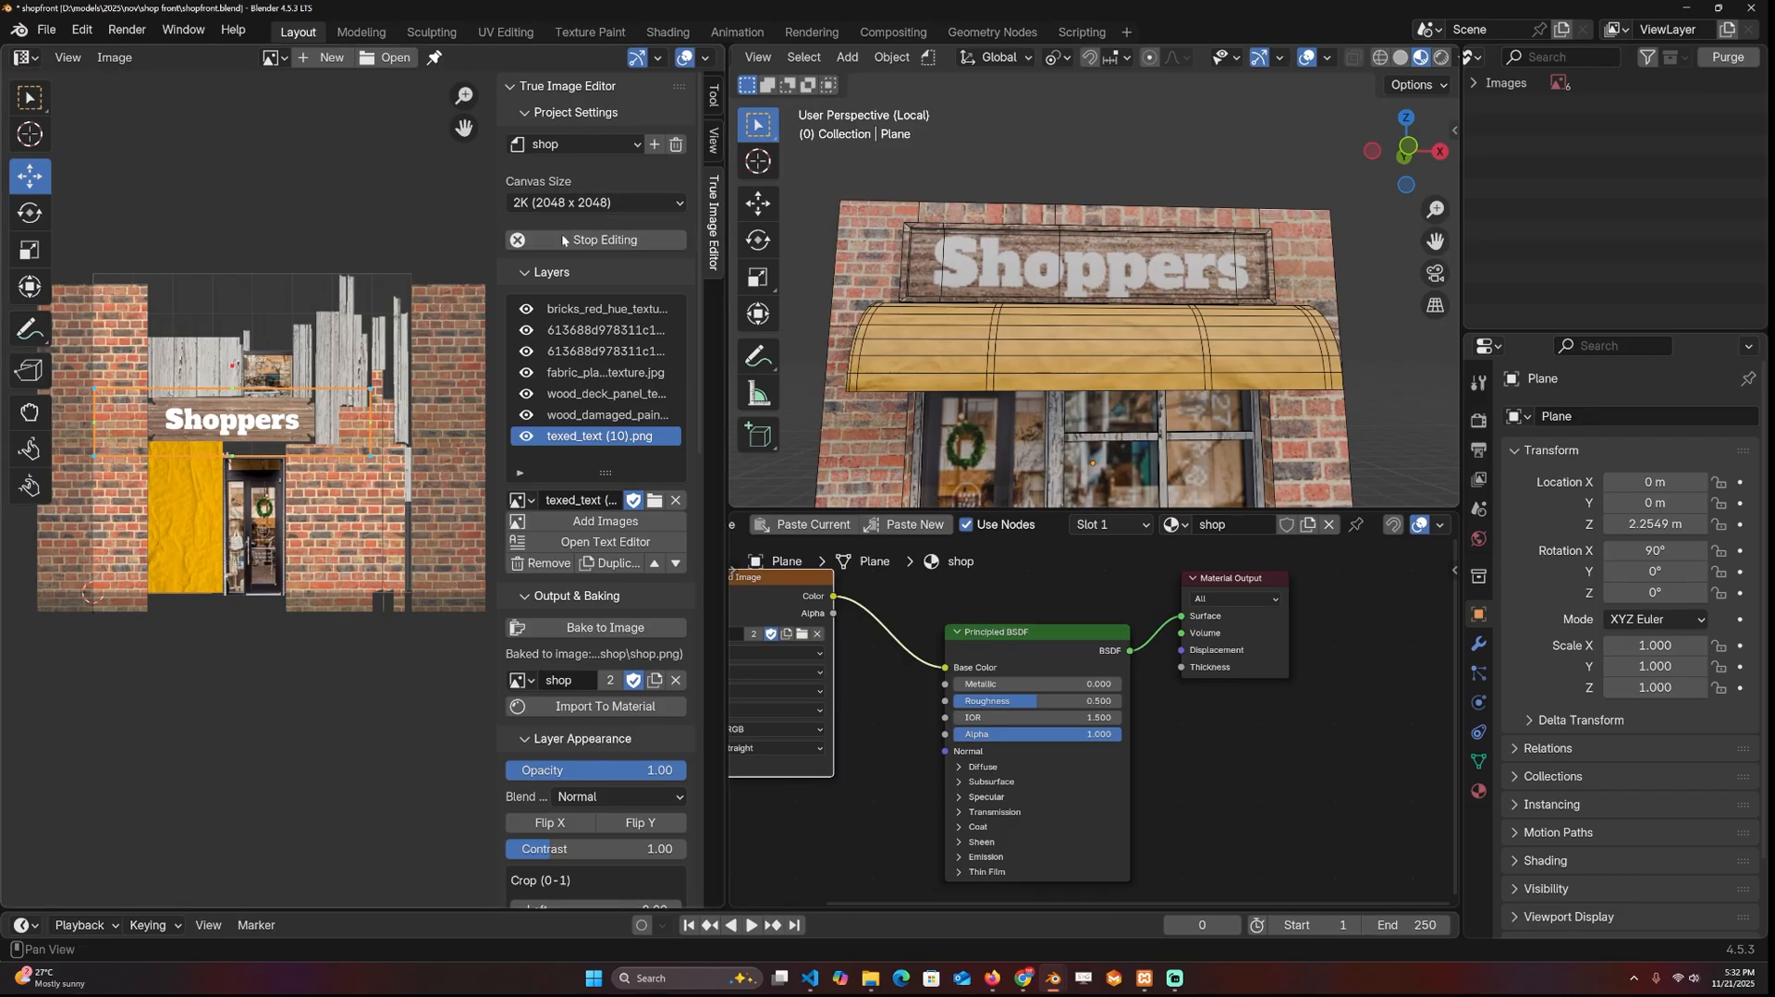
pyautogui.moveTo(208, 528); pyautogui.dragTo(324, 572, button='middle')
pyautogui.scroll(1, 325, 575)
pyautogui.scroll(3, 324, 575)
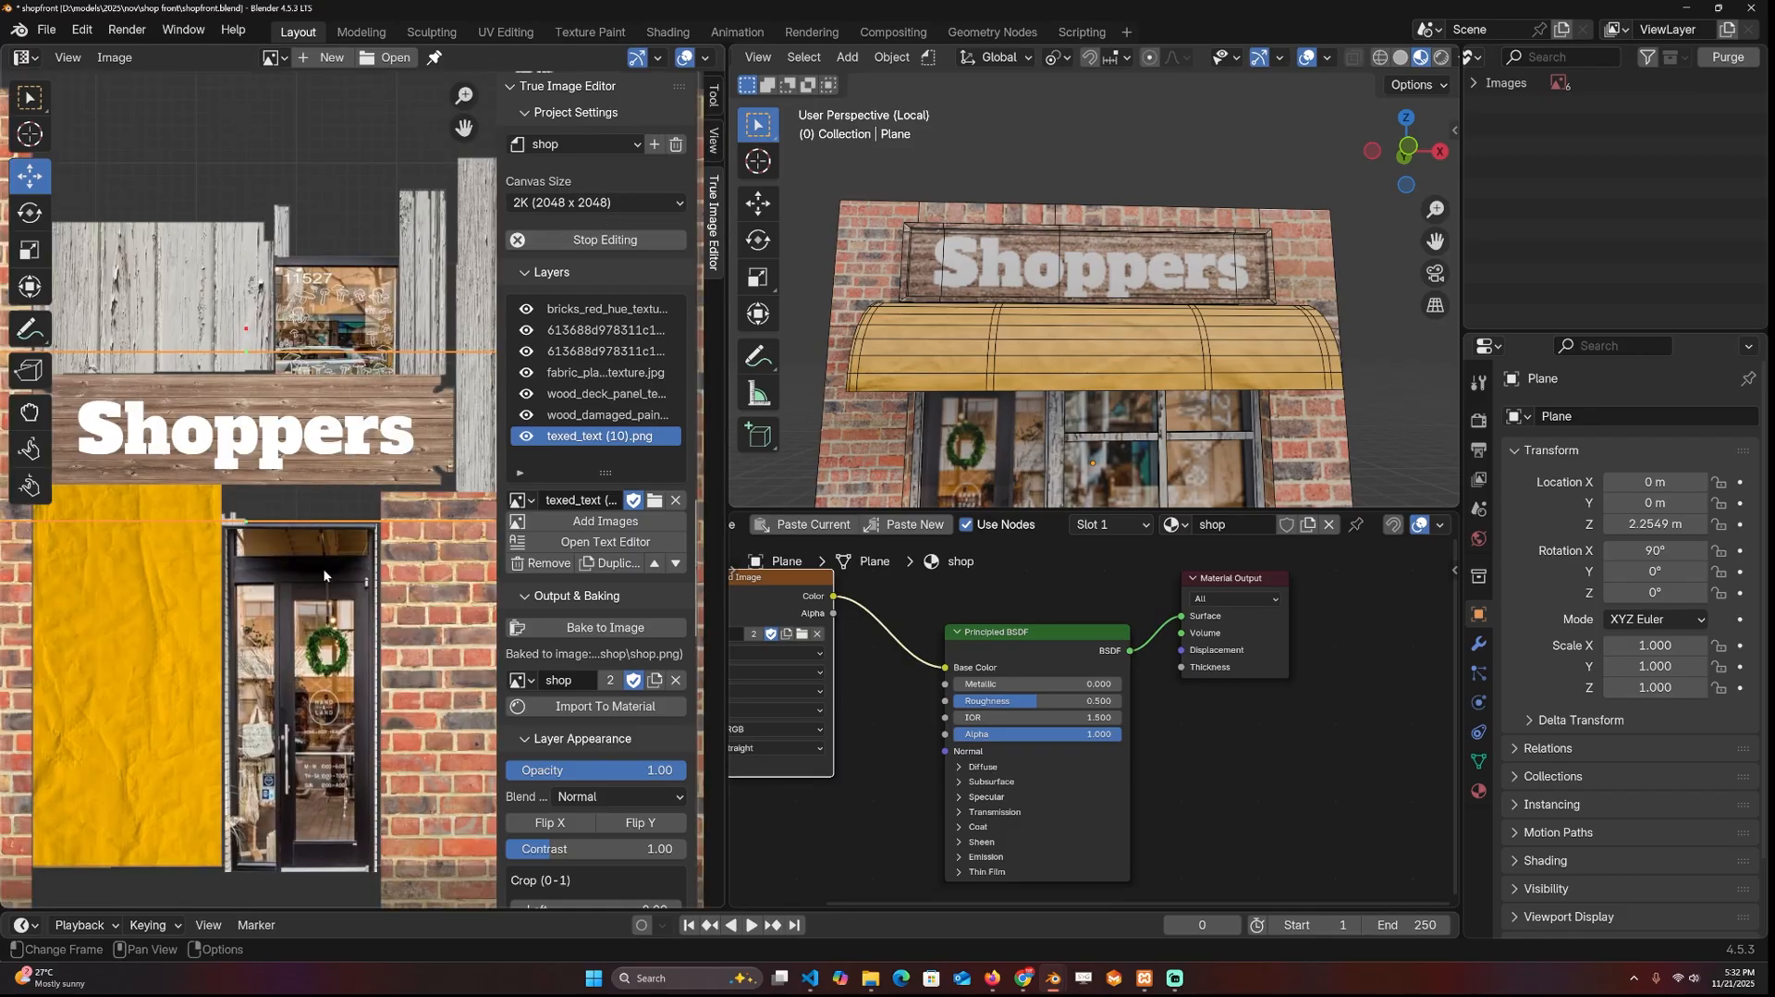
pyautogui.scroll(-1, 325, 575)
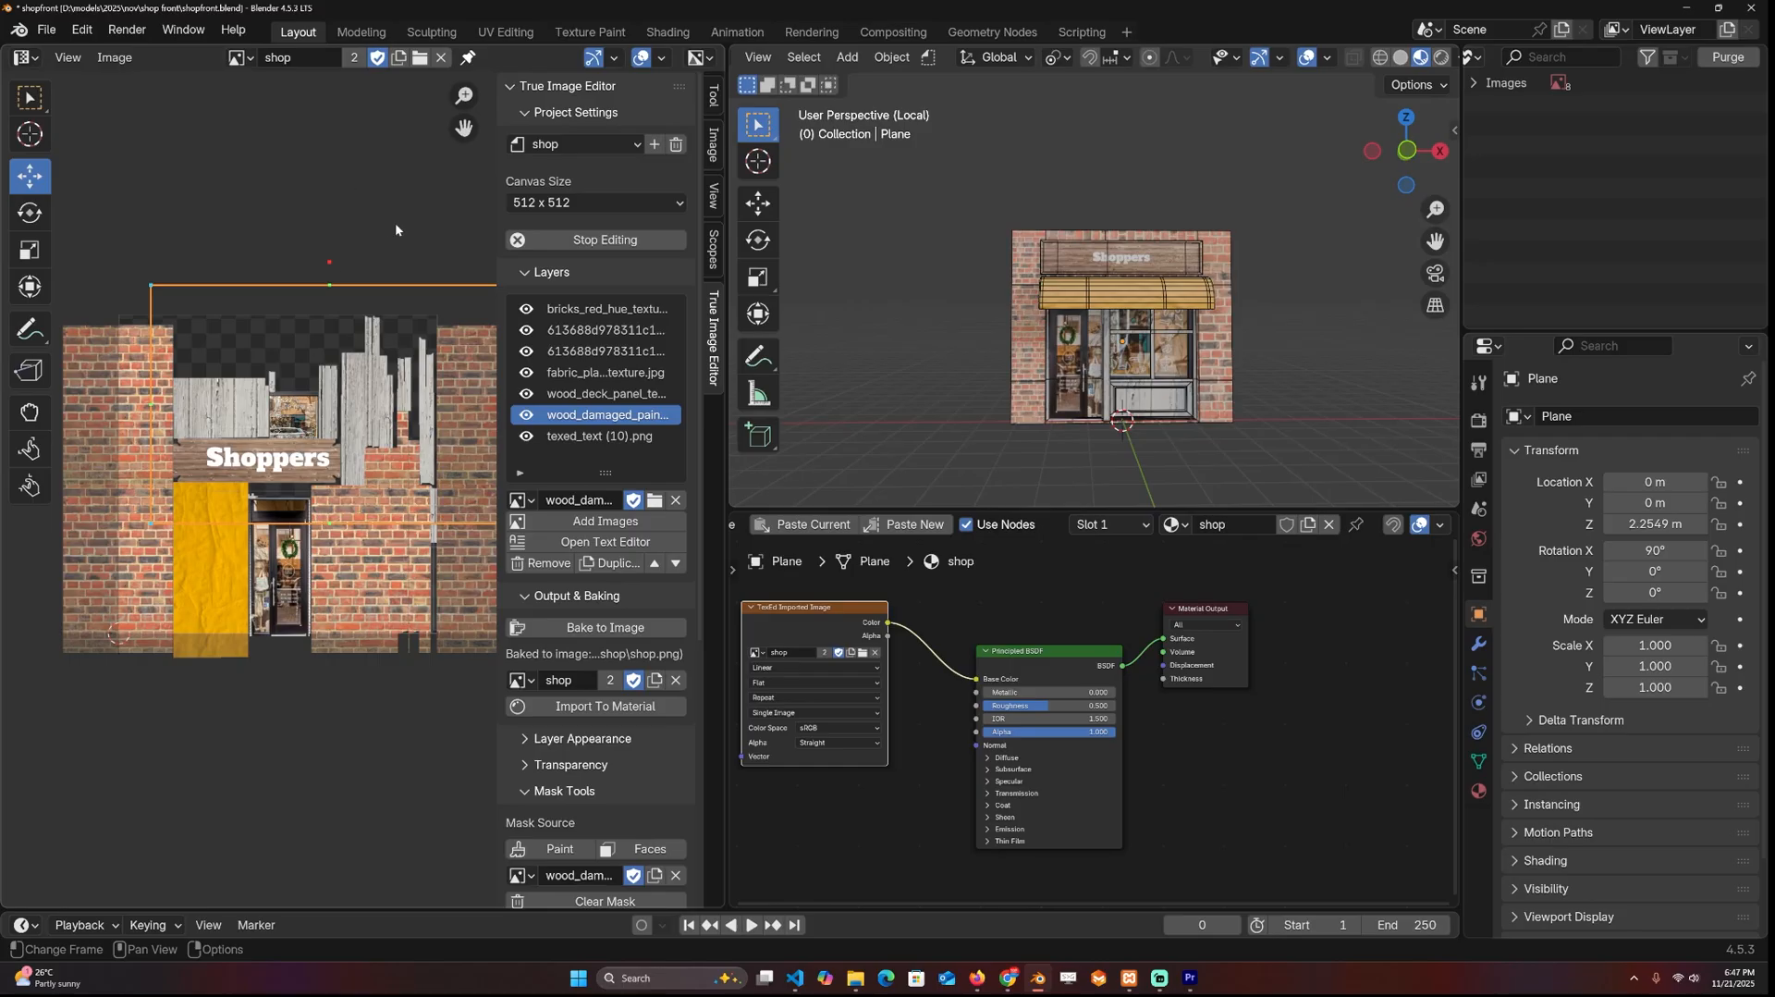
pyautogui.scroll(-1, 386, 315)
pyautogui.scroll(2, 386, 315)
pyautogui.scroll(-1, 386, 316)
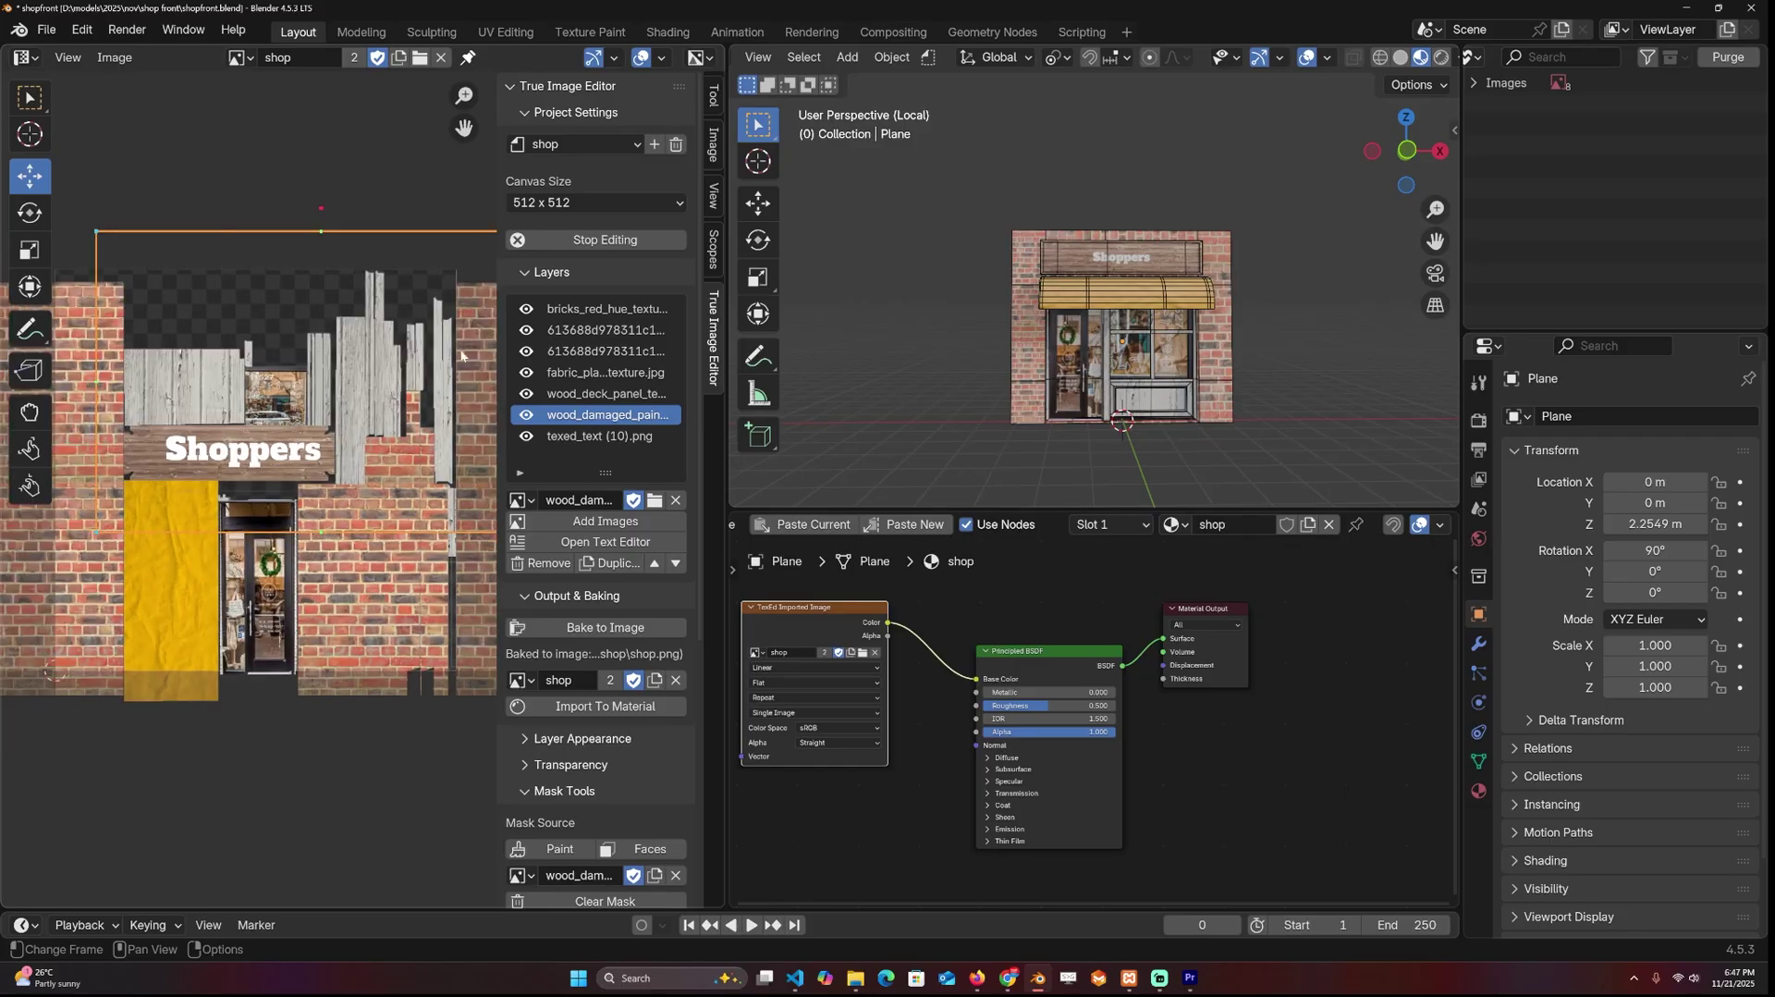
# Step: Set the shop texture canvas to 2K (2048 x 2048)
pyautogui.click(602, 201)
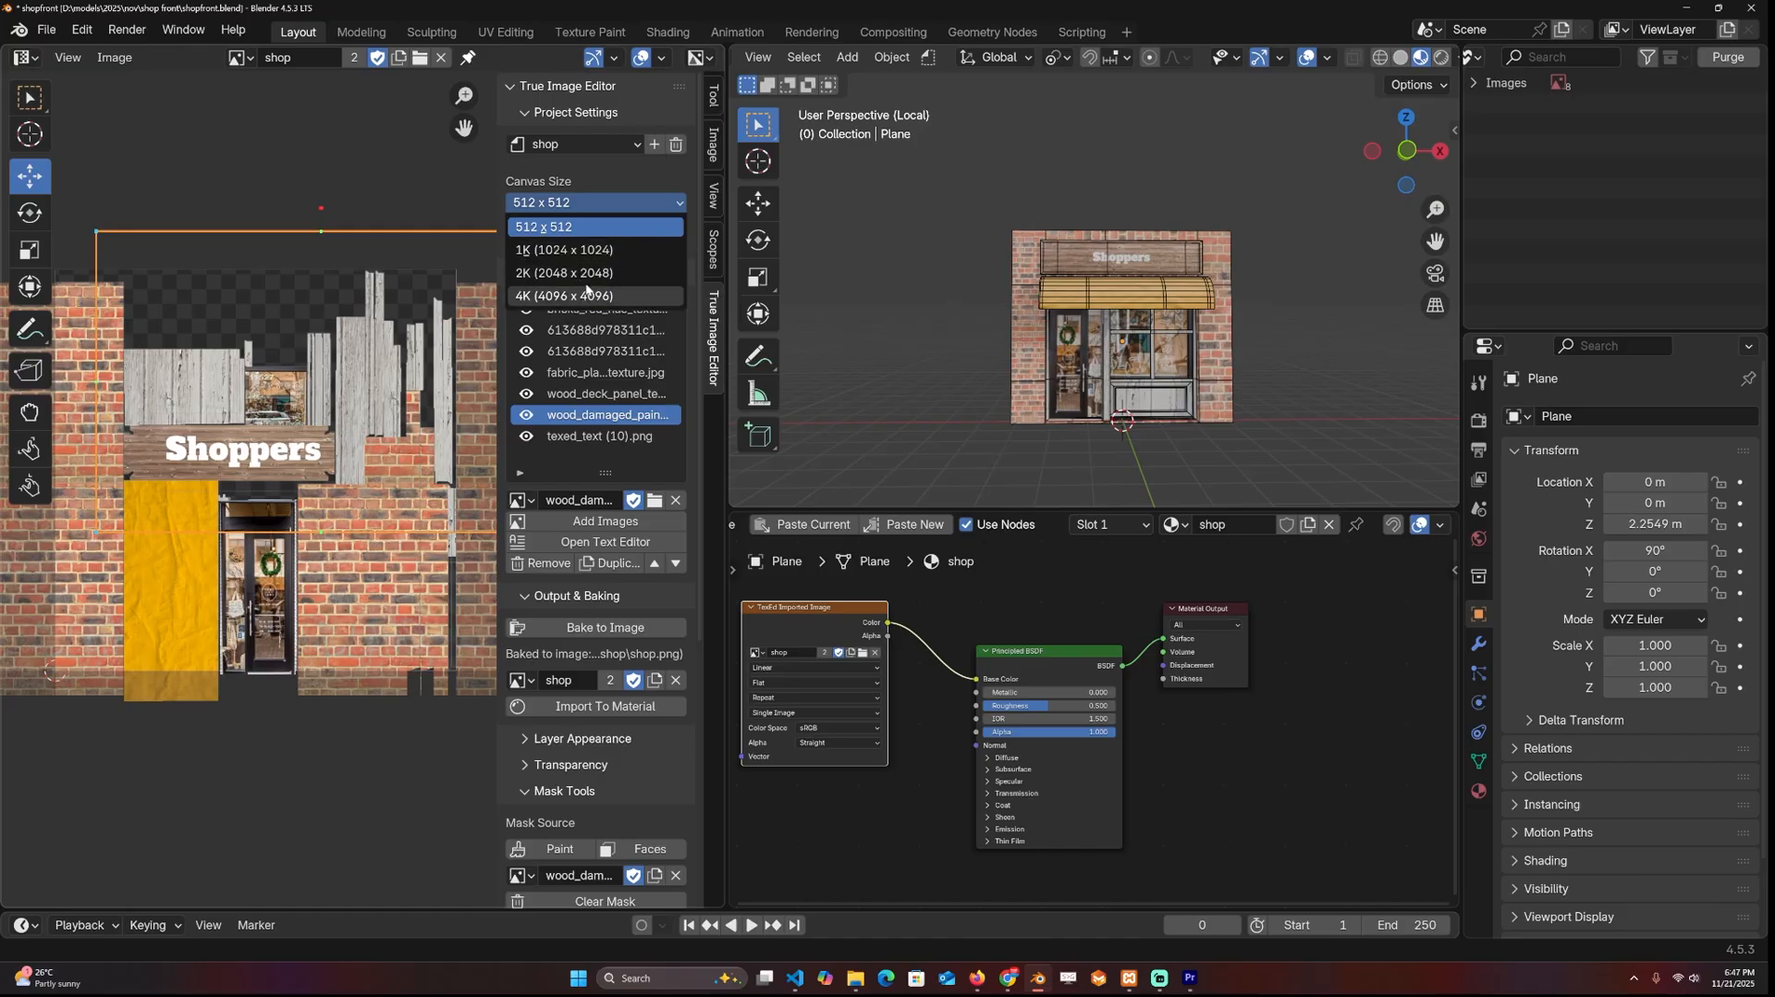
pyautogui.click(575, 250)
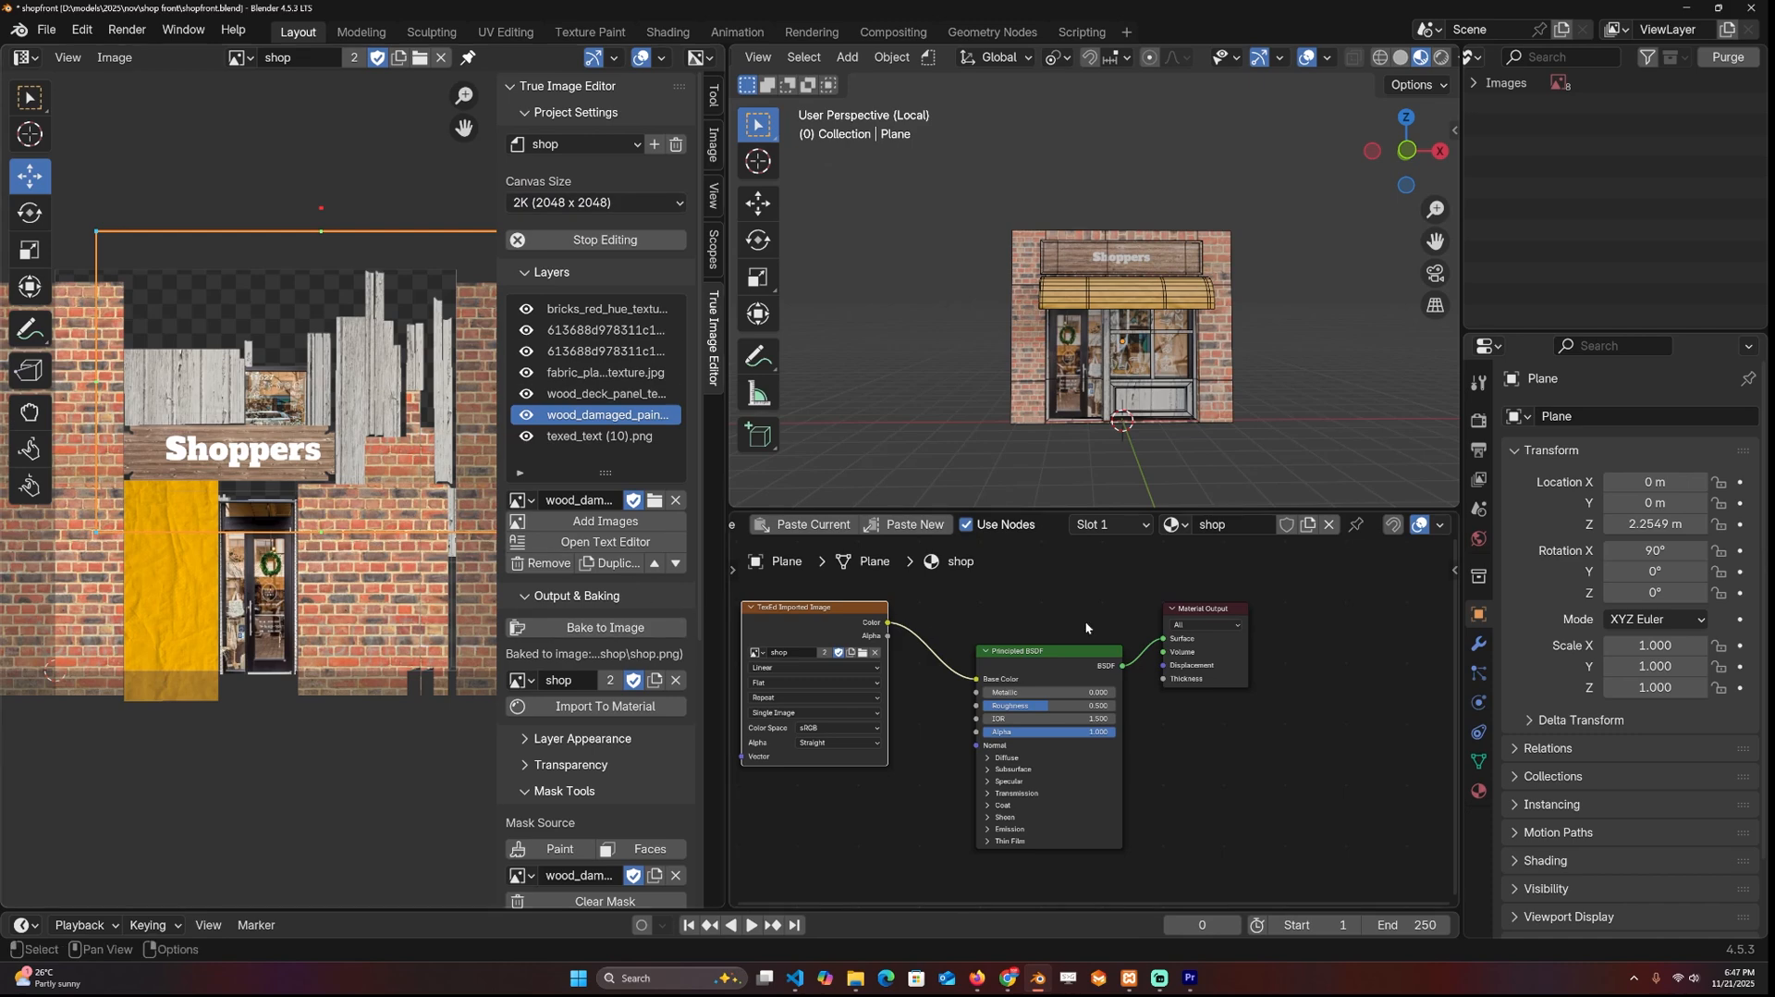
pyautogui.moveTo(967, 611); pyautogui.dragTo(1222, 611, button='middle')
pyautogui.scroll(5, 1134, 287)
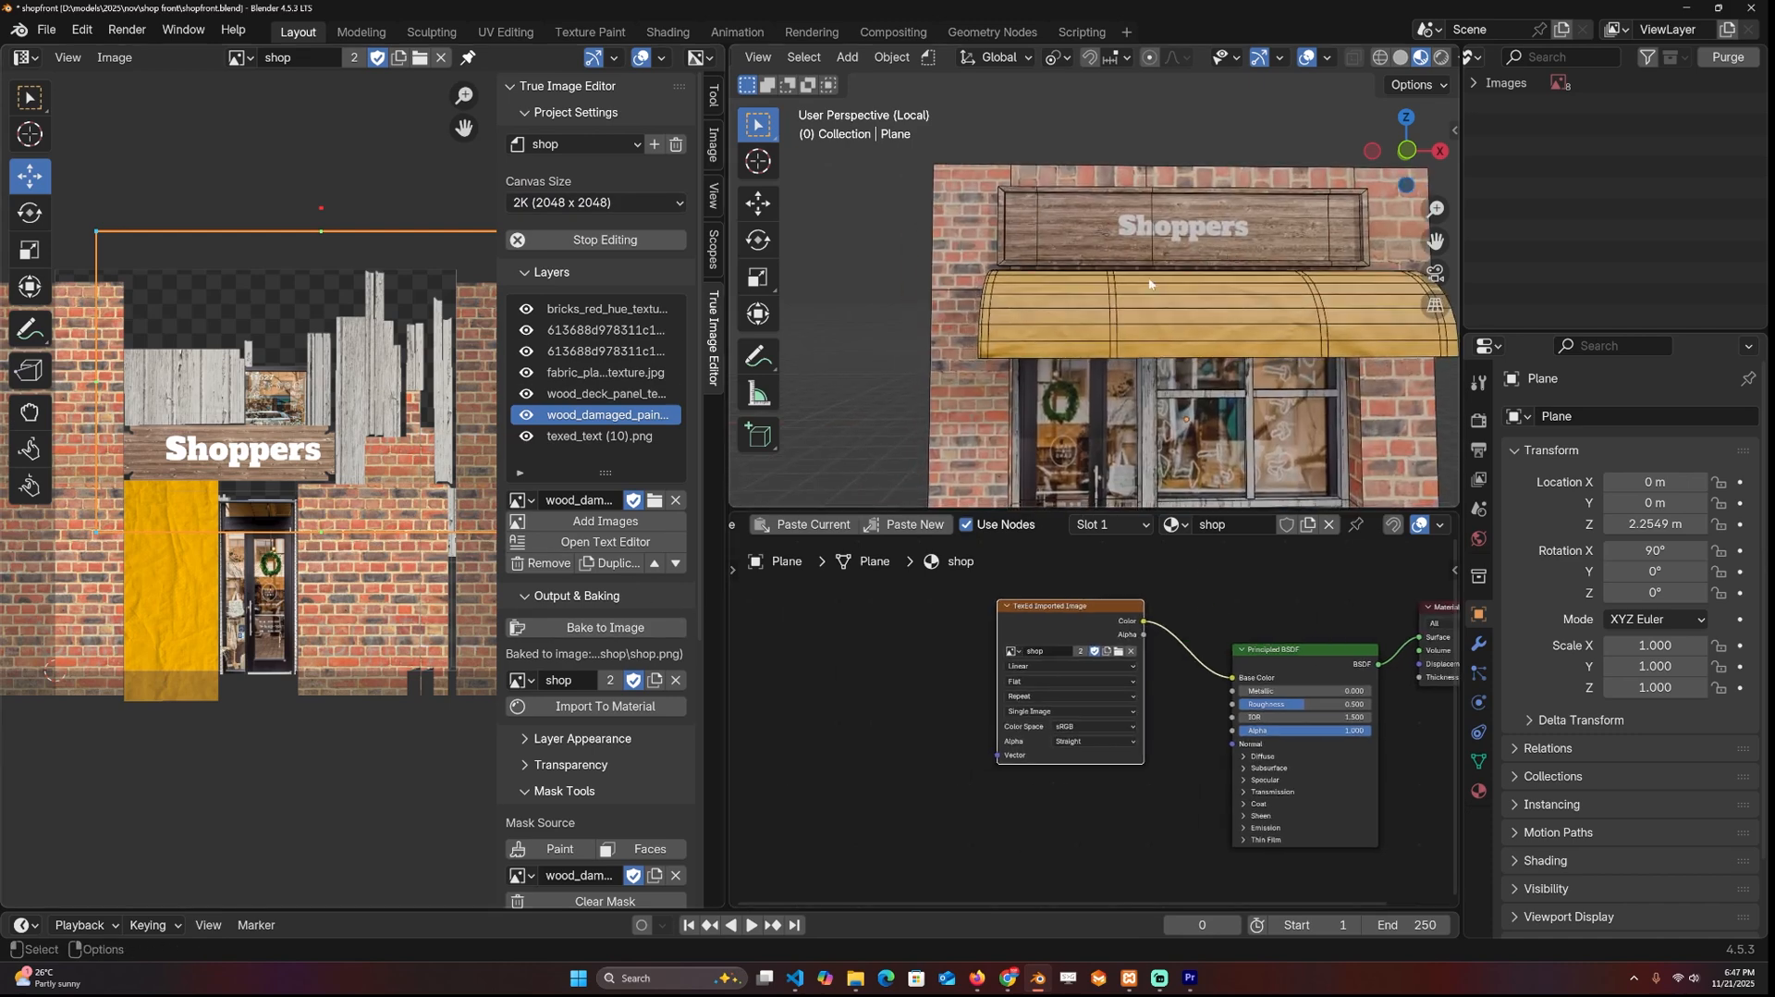
pyautogui.scroll(-4, 1135, 288)
# Step: Save shopfront.blend and start a fresh General scene without re-saving
pyautogui.hotkey('ctrl', 's')
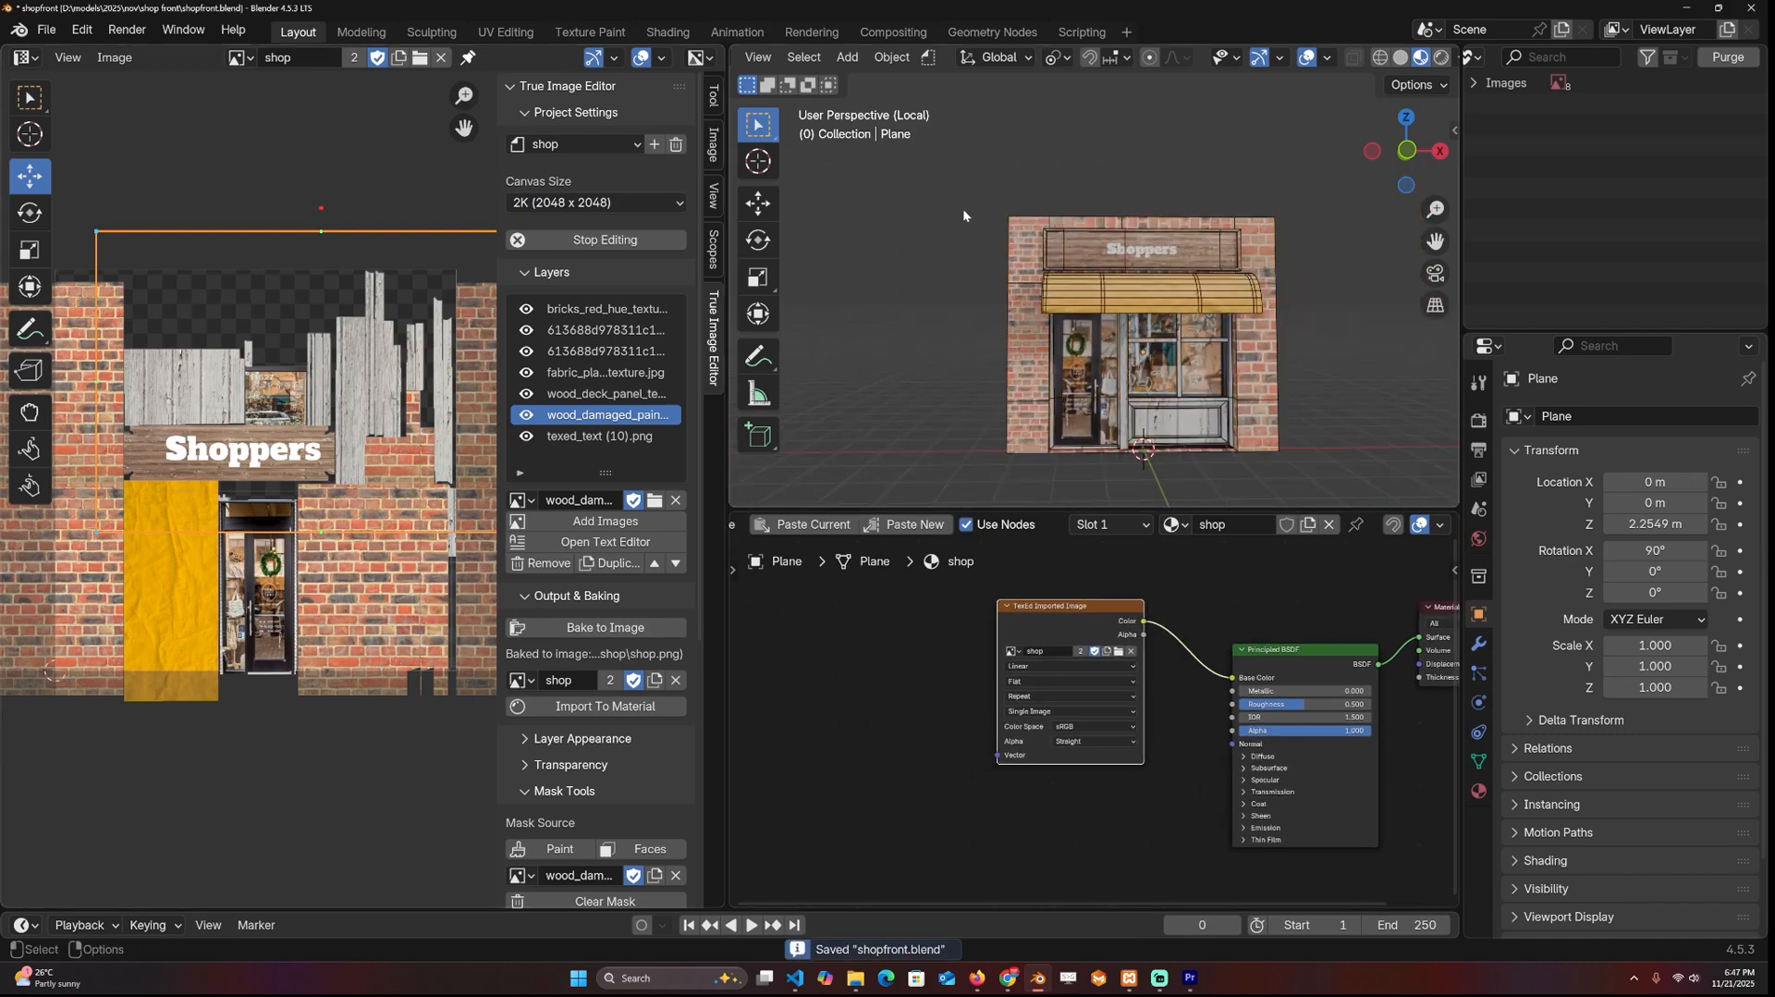
pyautogui.hotkey('ctrl', 'n')
pyautogui.click(965, 207)
pyautogui.click(874, 517)
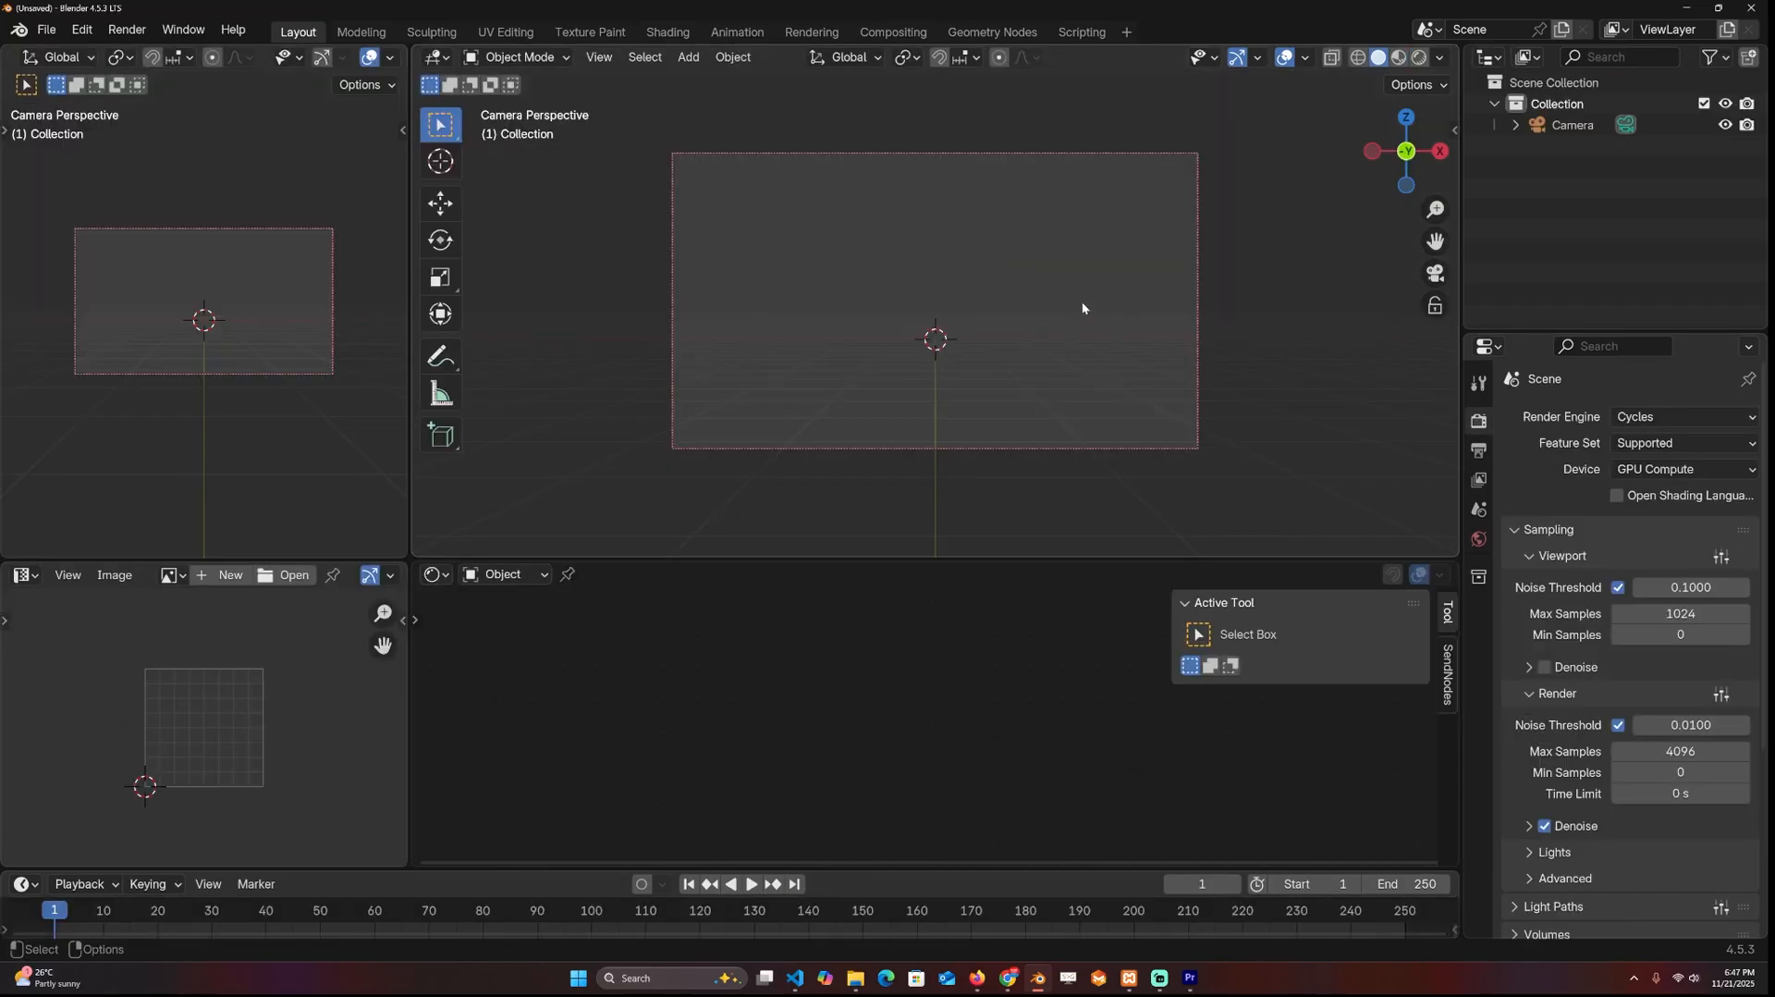
# Step: Import the blue varsity jacket from the Looped Clothes library and frame it in view
pyautogui.click(1450, 438)
pyautogui.click(1300, 249)
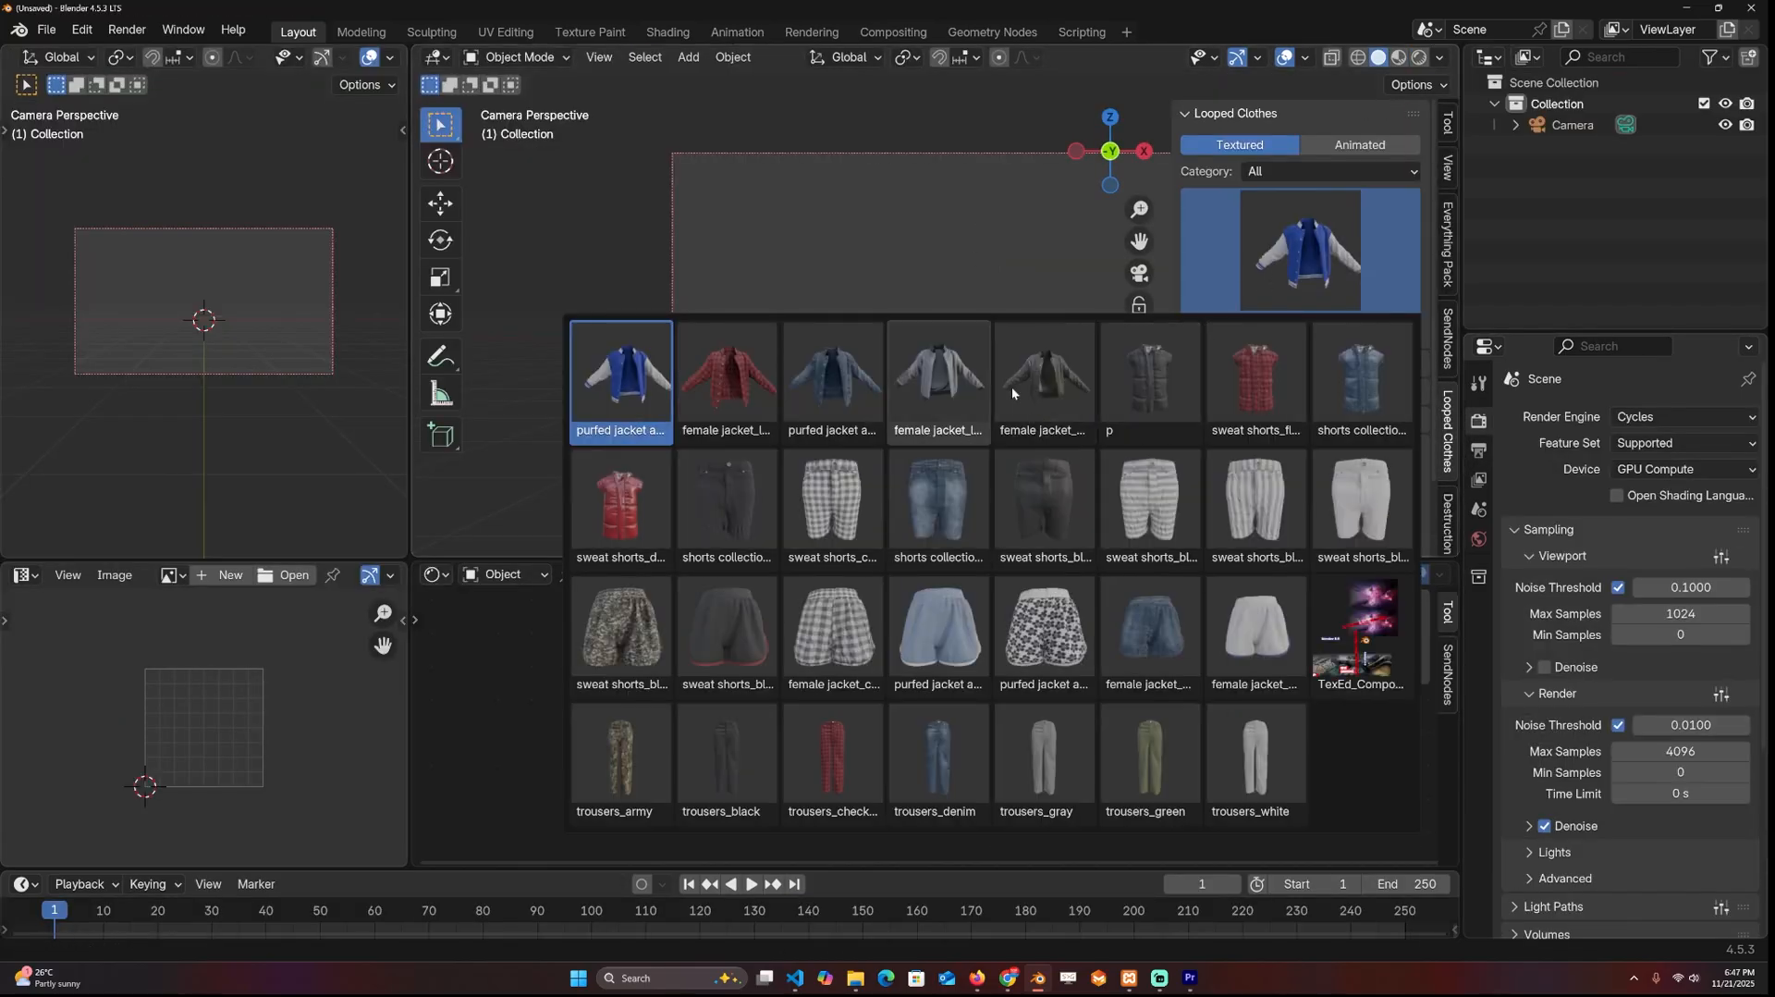
pyautogui.click(619, 374)
pyautogui.click(1237, 329)
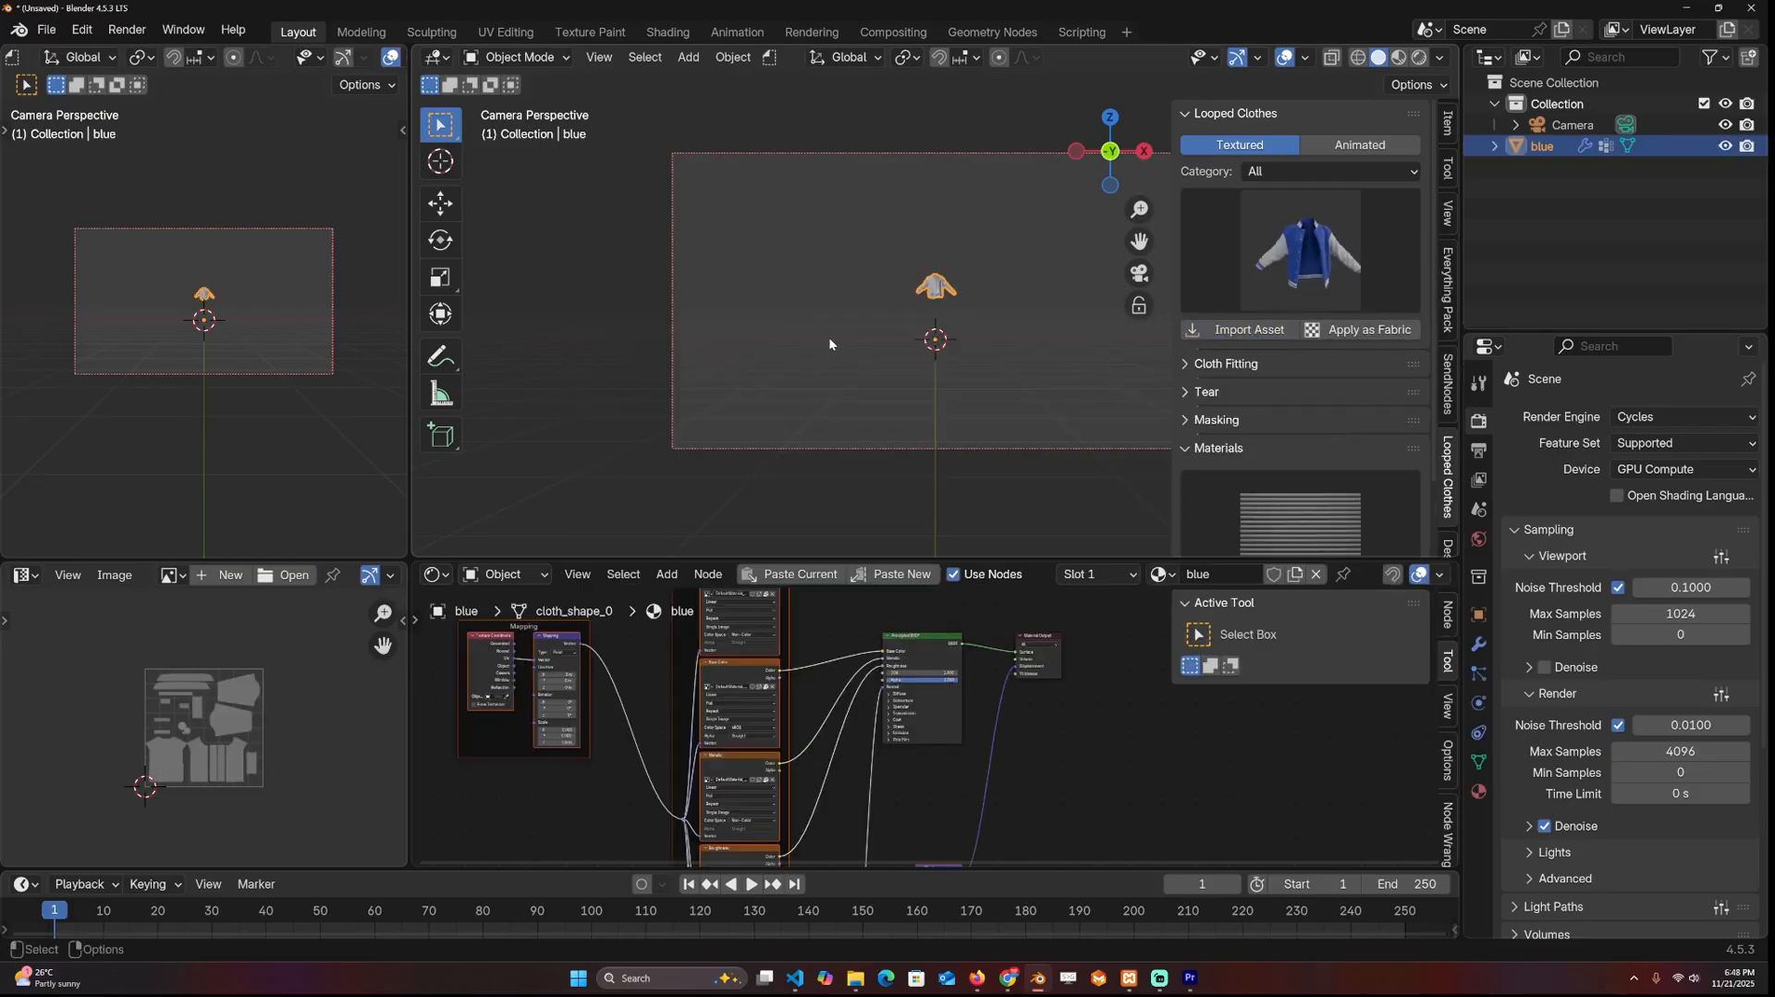
pyautogui.press('KP_Decimal')
# Step: Switch to Material Preview and orbit the jacket to check its front and back
pyautogui.moveTo(963, 271)
pyautogui.mouseDown(button='middle')
pyautogui.moveTo(1128, 368)
pyautogui.moveTo(1081, 333)
pyautogui.mouseUp(button='middle')
pyautogui.click(1398, 58)
pyautogui.scroll(2, 902, 346)
pyautogui.scroll(2, 901, 346)
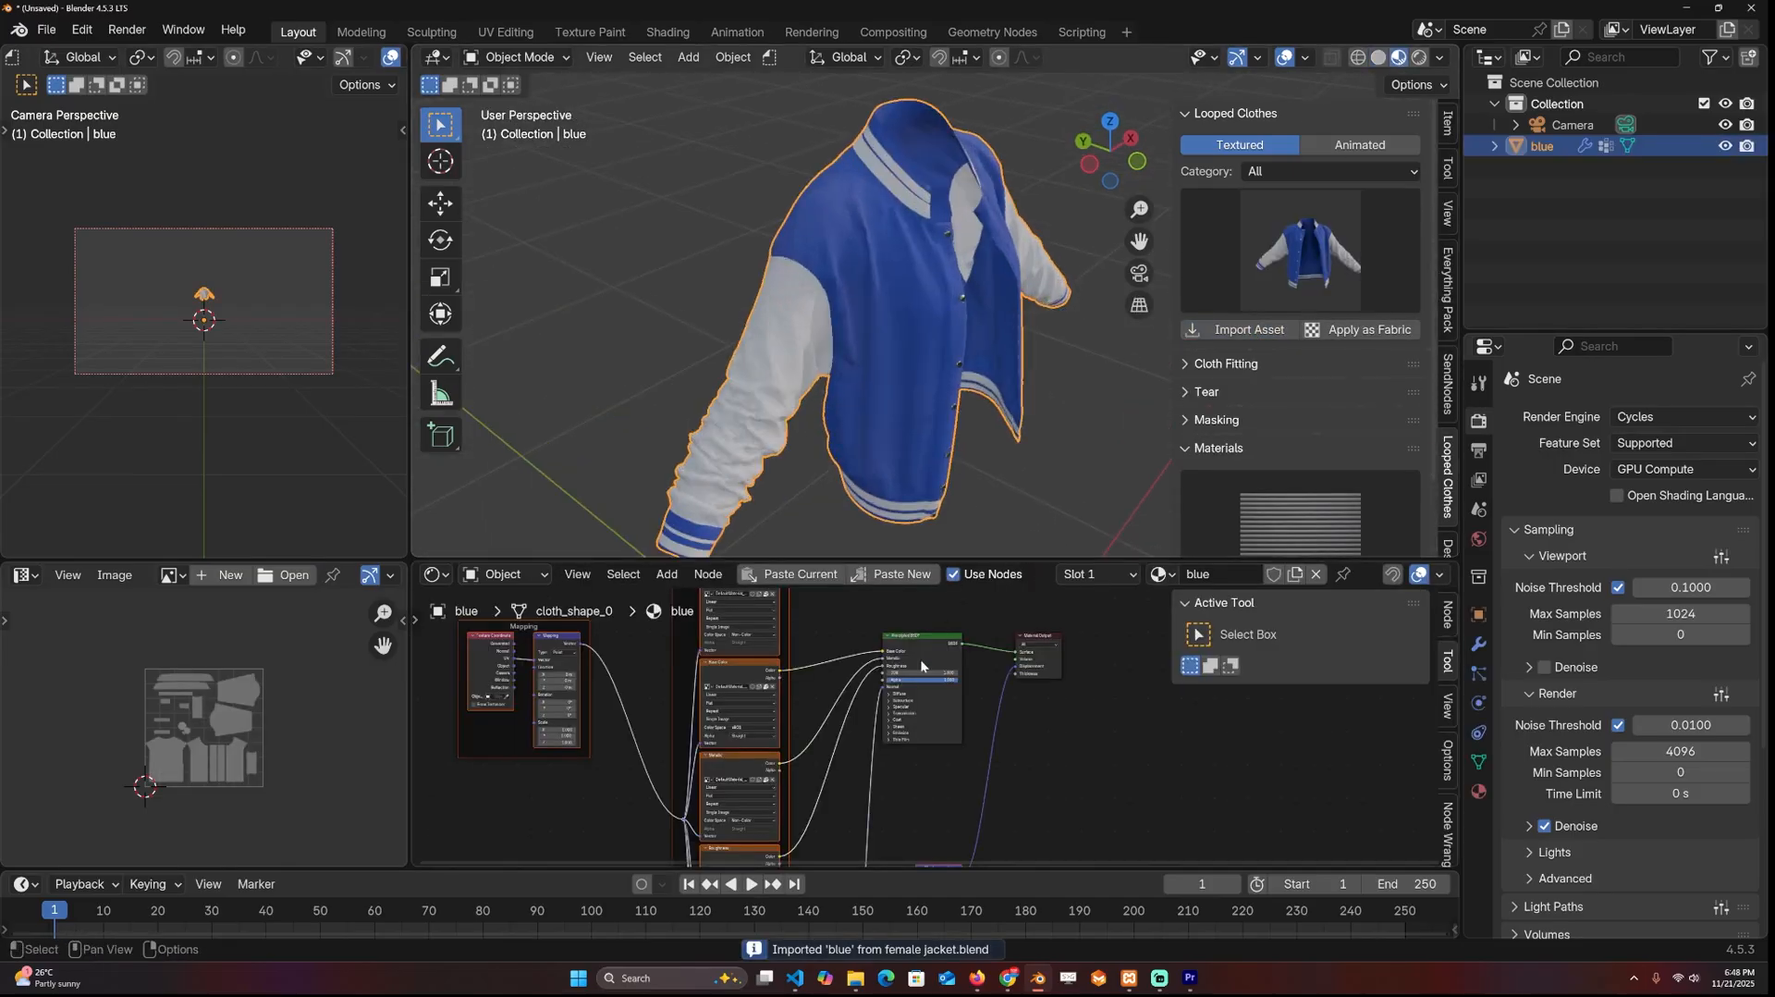
pyautogui.moveTo(930, 613)
pyautogui.mouseDown(button='middle')
pyautogui.moveTo(990, 750)
pyautogui.moveTo(1128, 676)
pyautogui.mouseUp(button='middle')
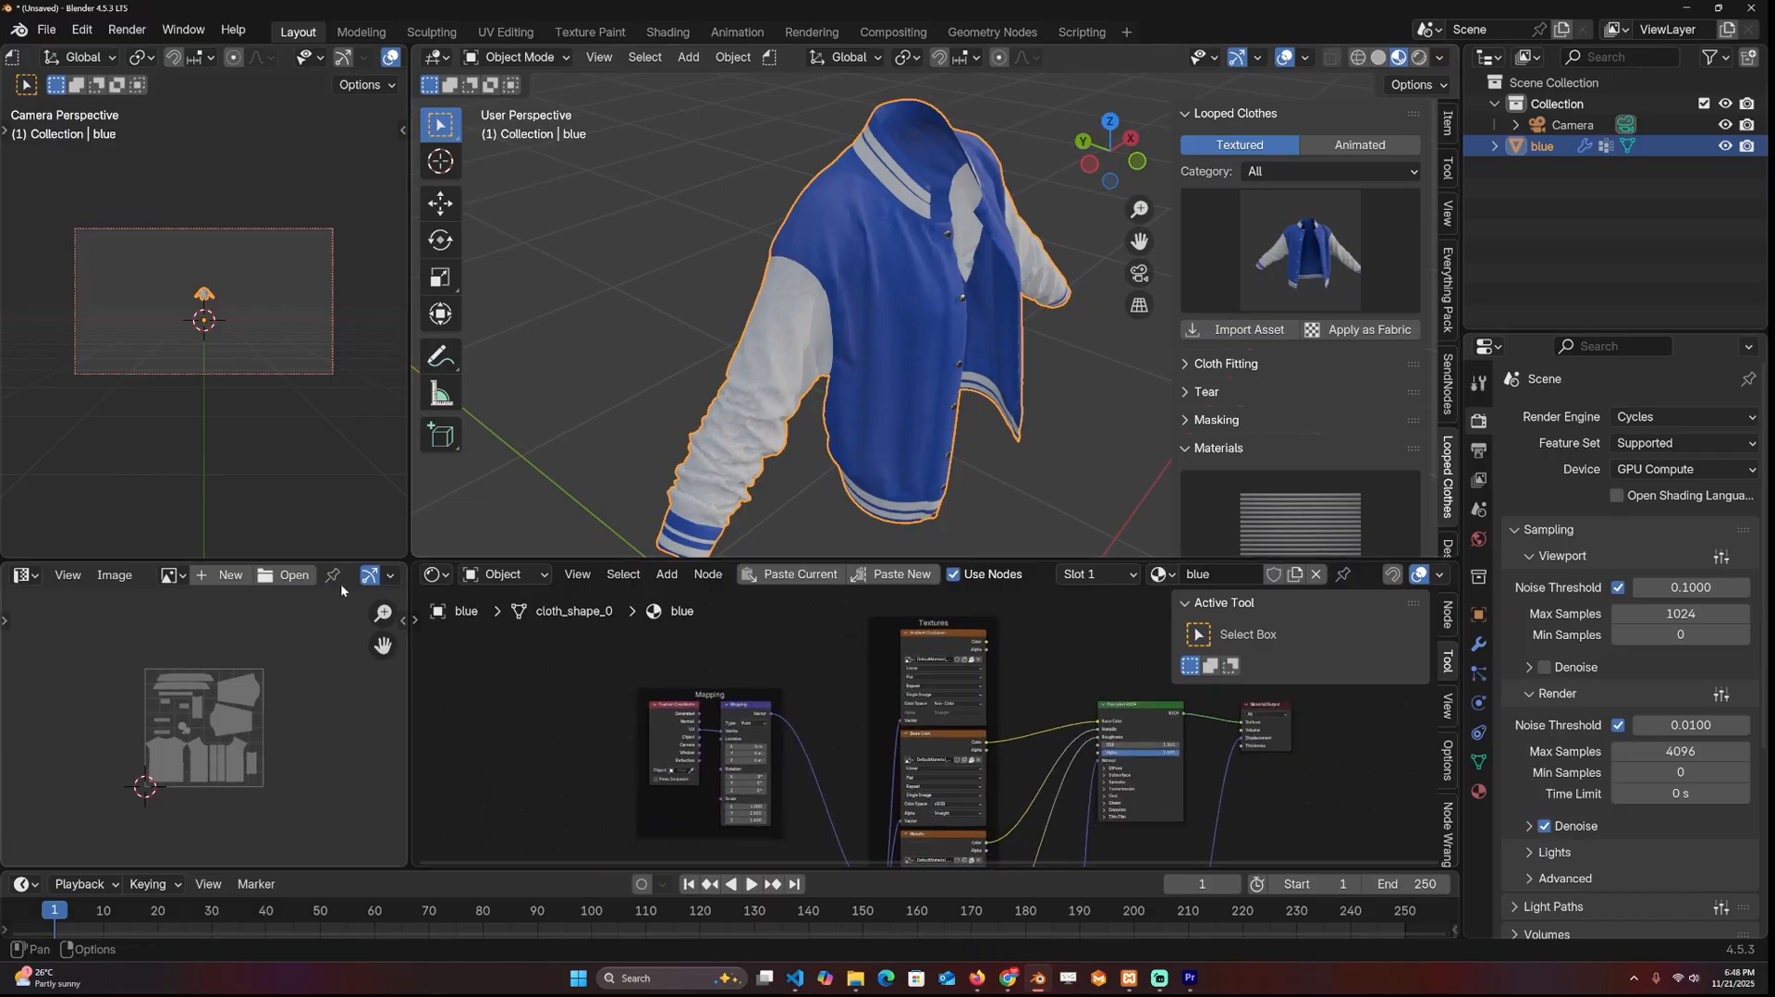
pyautogui.moveTo(735, 326)
pyautogui.mouseDown(button='middle')
pyautogui.moveTo(997, 235)
pyautogui.moveTo(731, 177)
pyautogui.moveTo(930, 178)
pyautogui.mouseUp(button='middle')
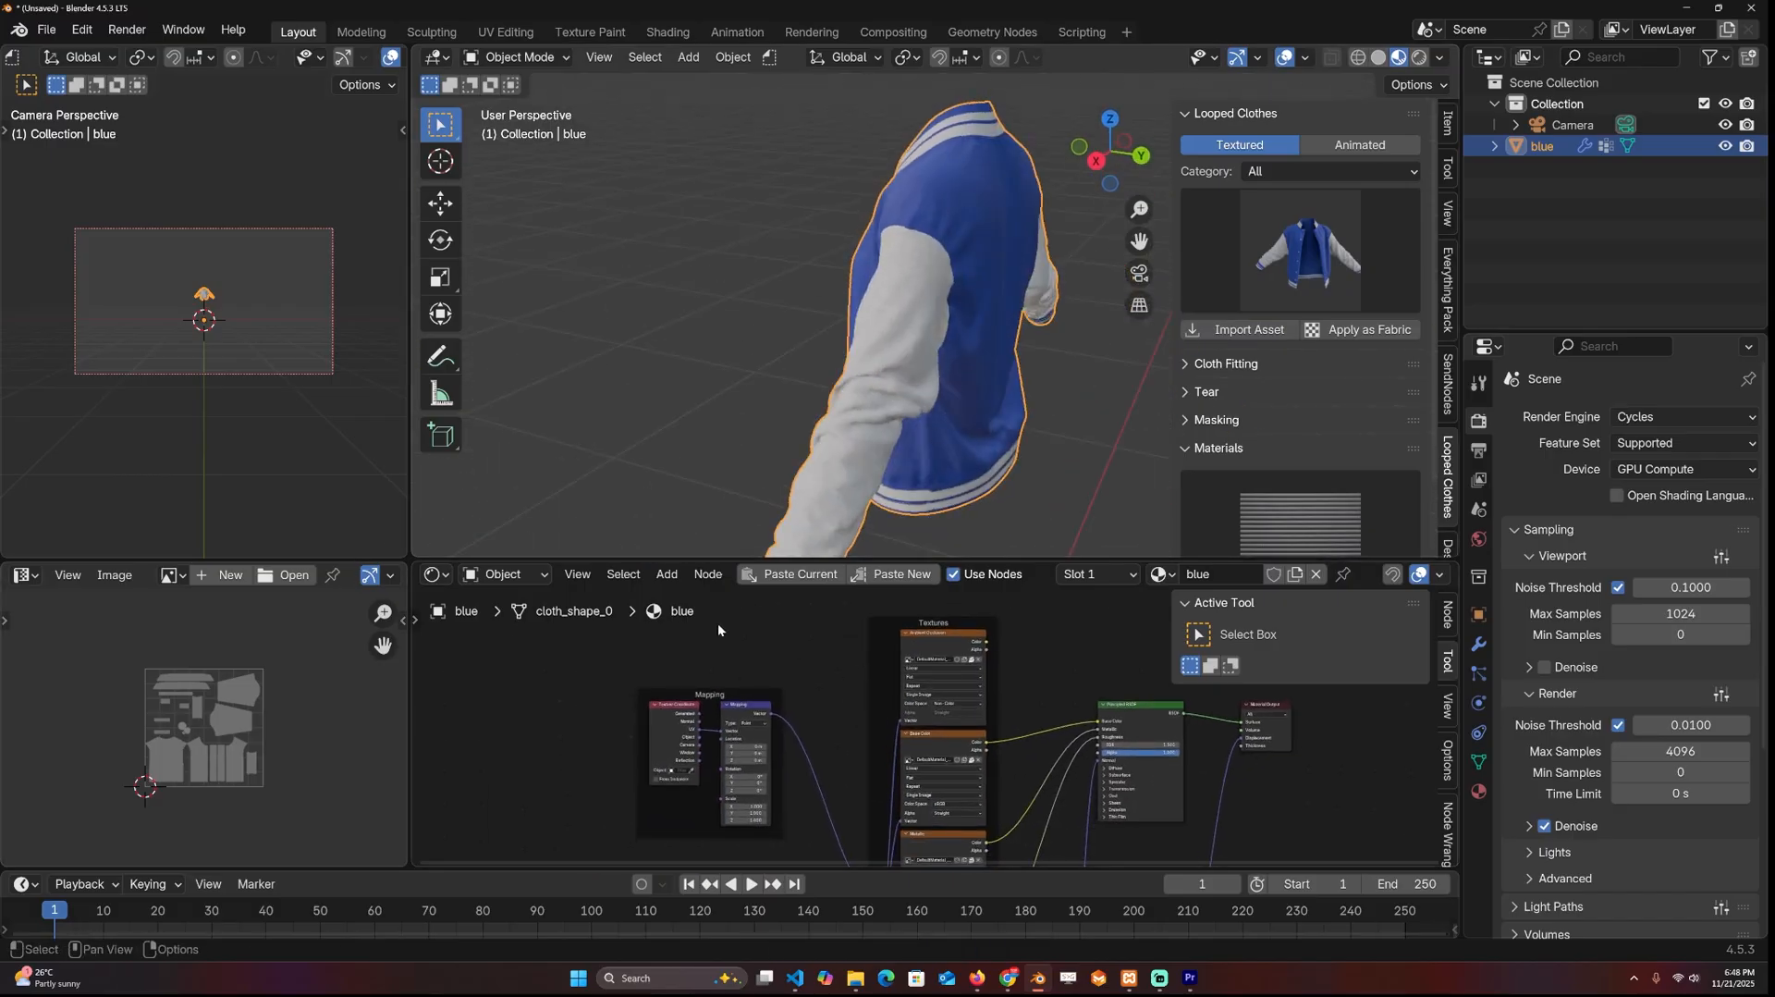
pyautogui.moveTo(717, 624); pyautogui.dragTo(679, 650, button='middle')
# Step: Merge the camera view into the image editor and reveal the layered image editing tools
pyautogui.rightClick(320, 561)
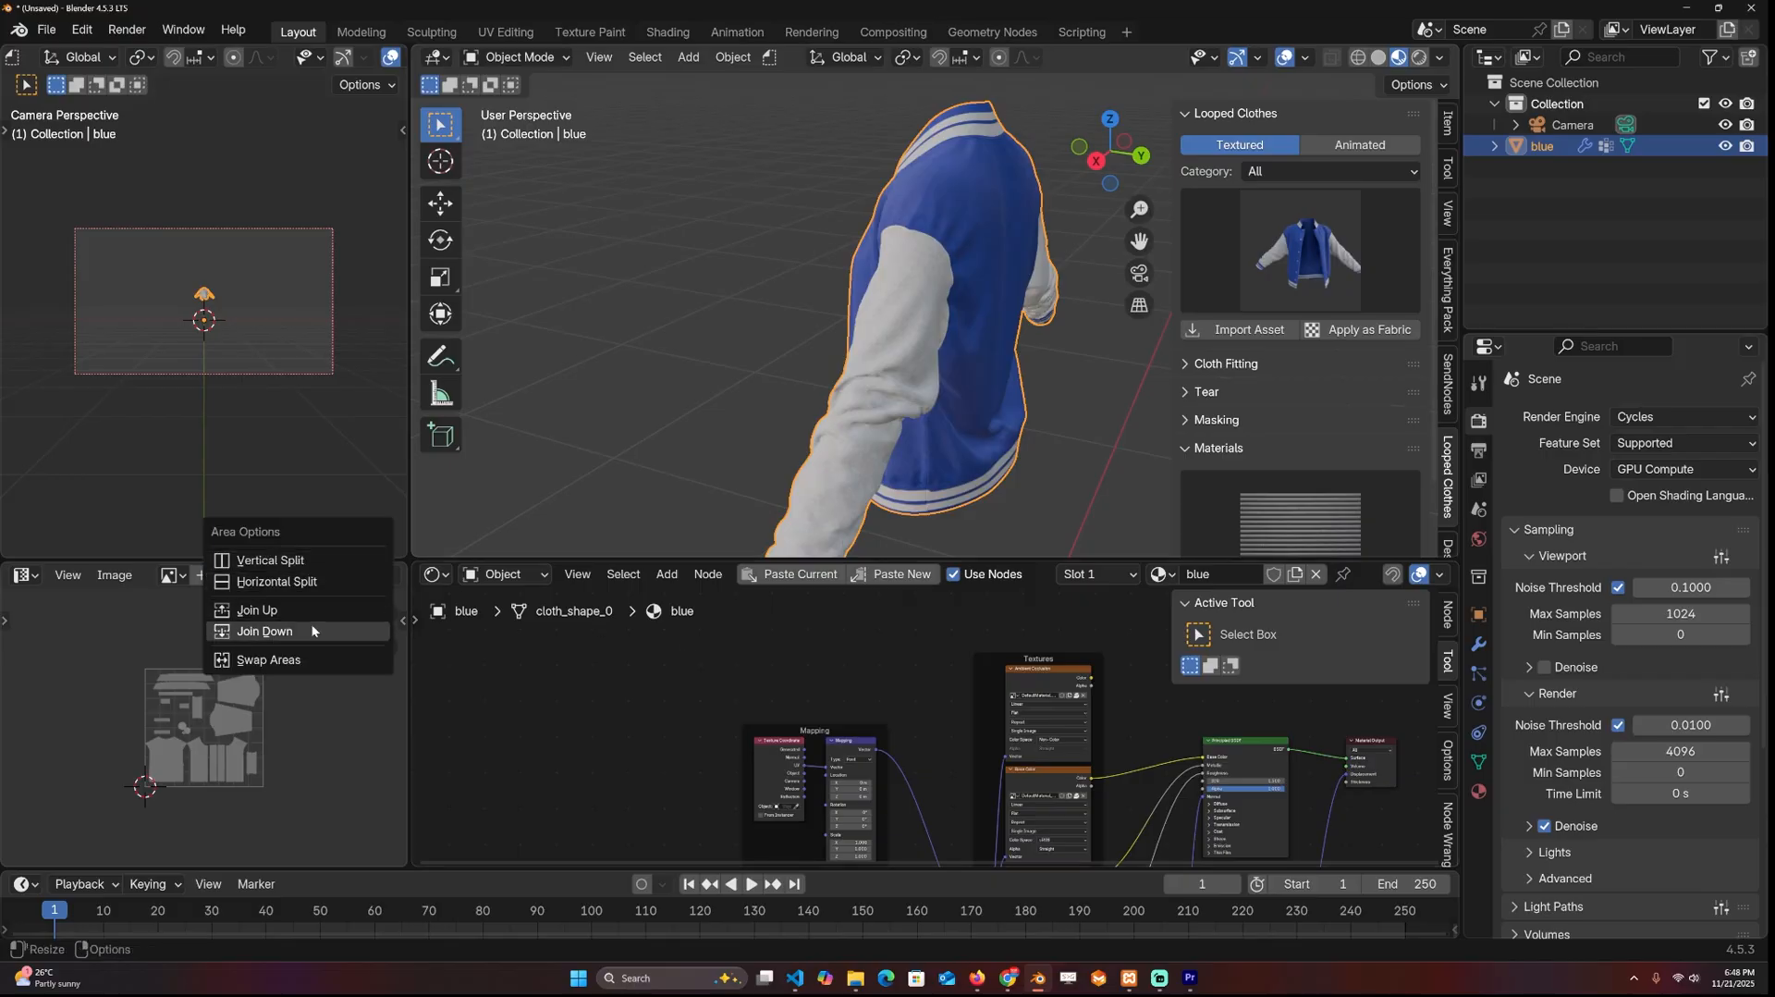
pyautogui.click(318, 609)
pyautogui.moveTo(408, 416); pyautogui.dragTo(674, 319)
pyautogui.press('n')
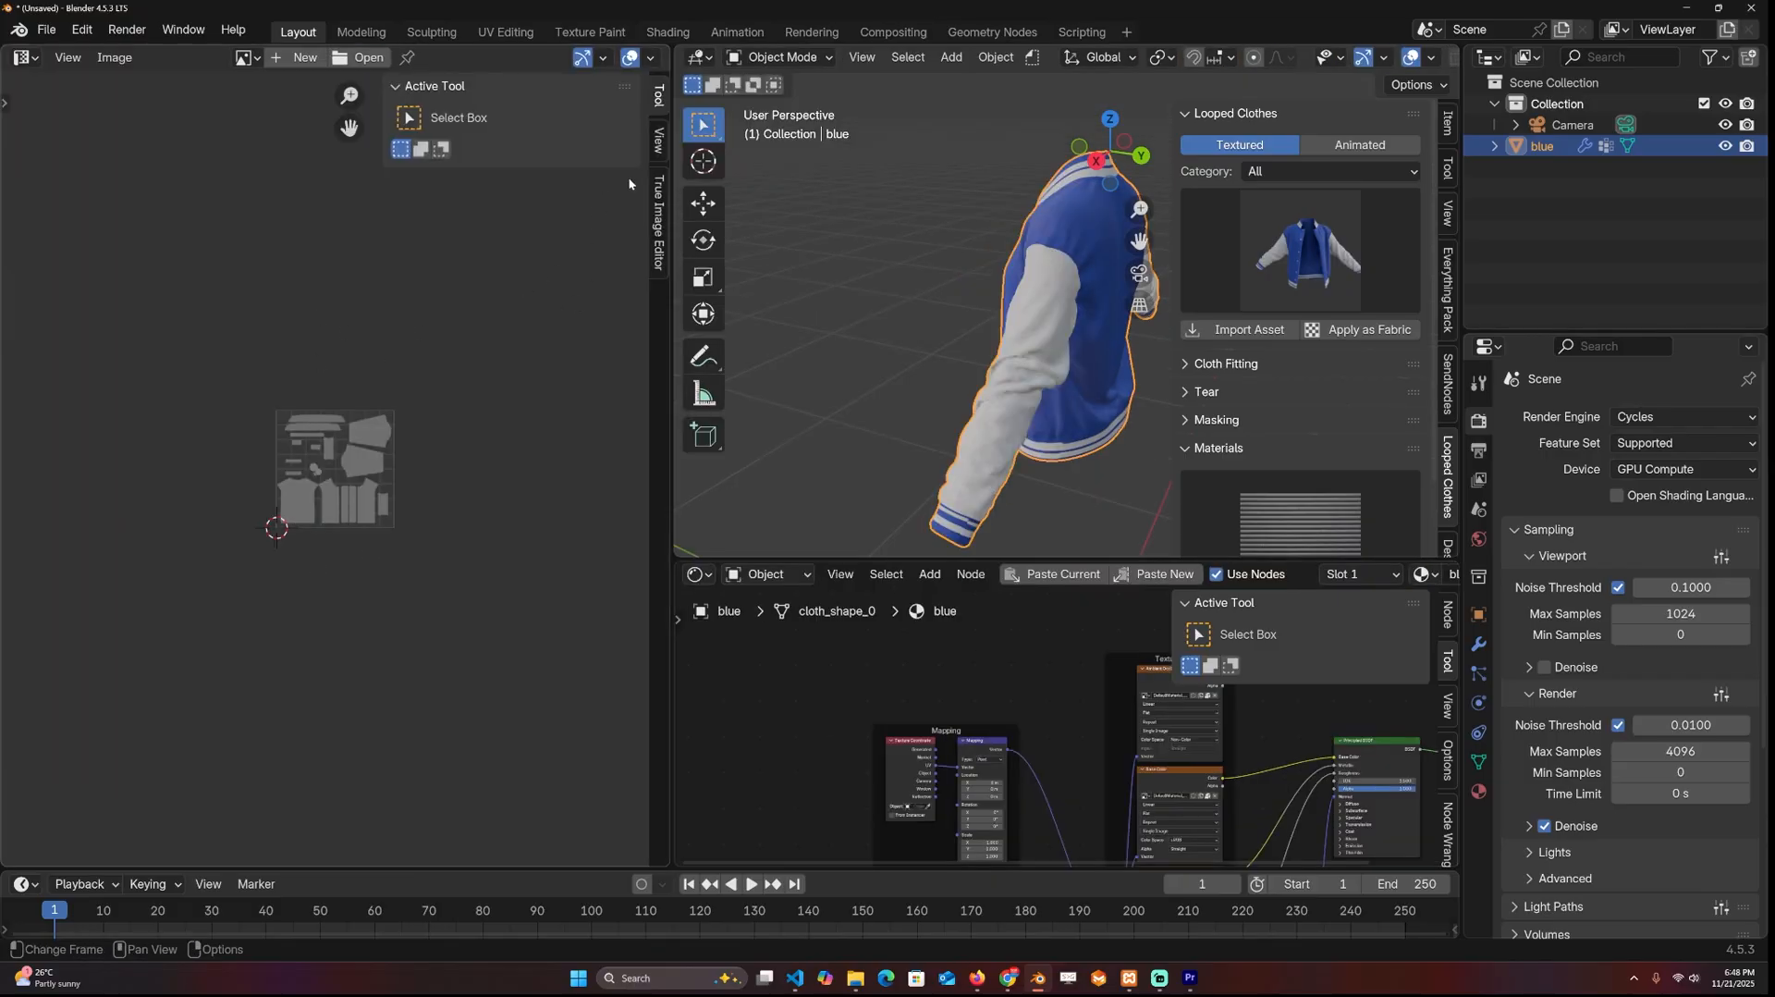
pyautogui.click(657, 222)
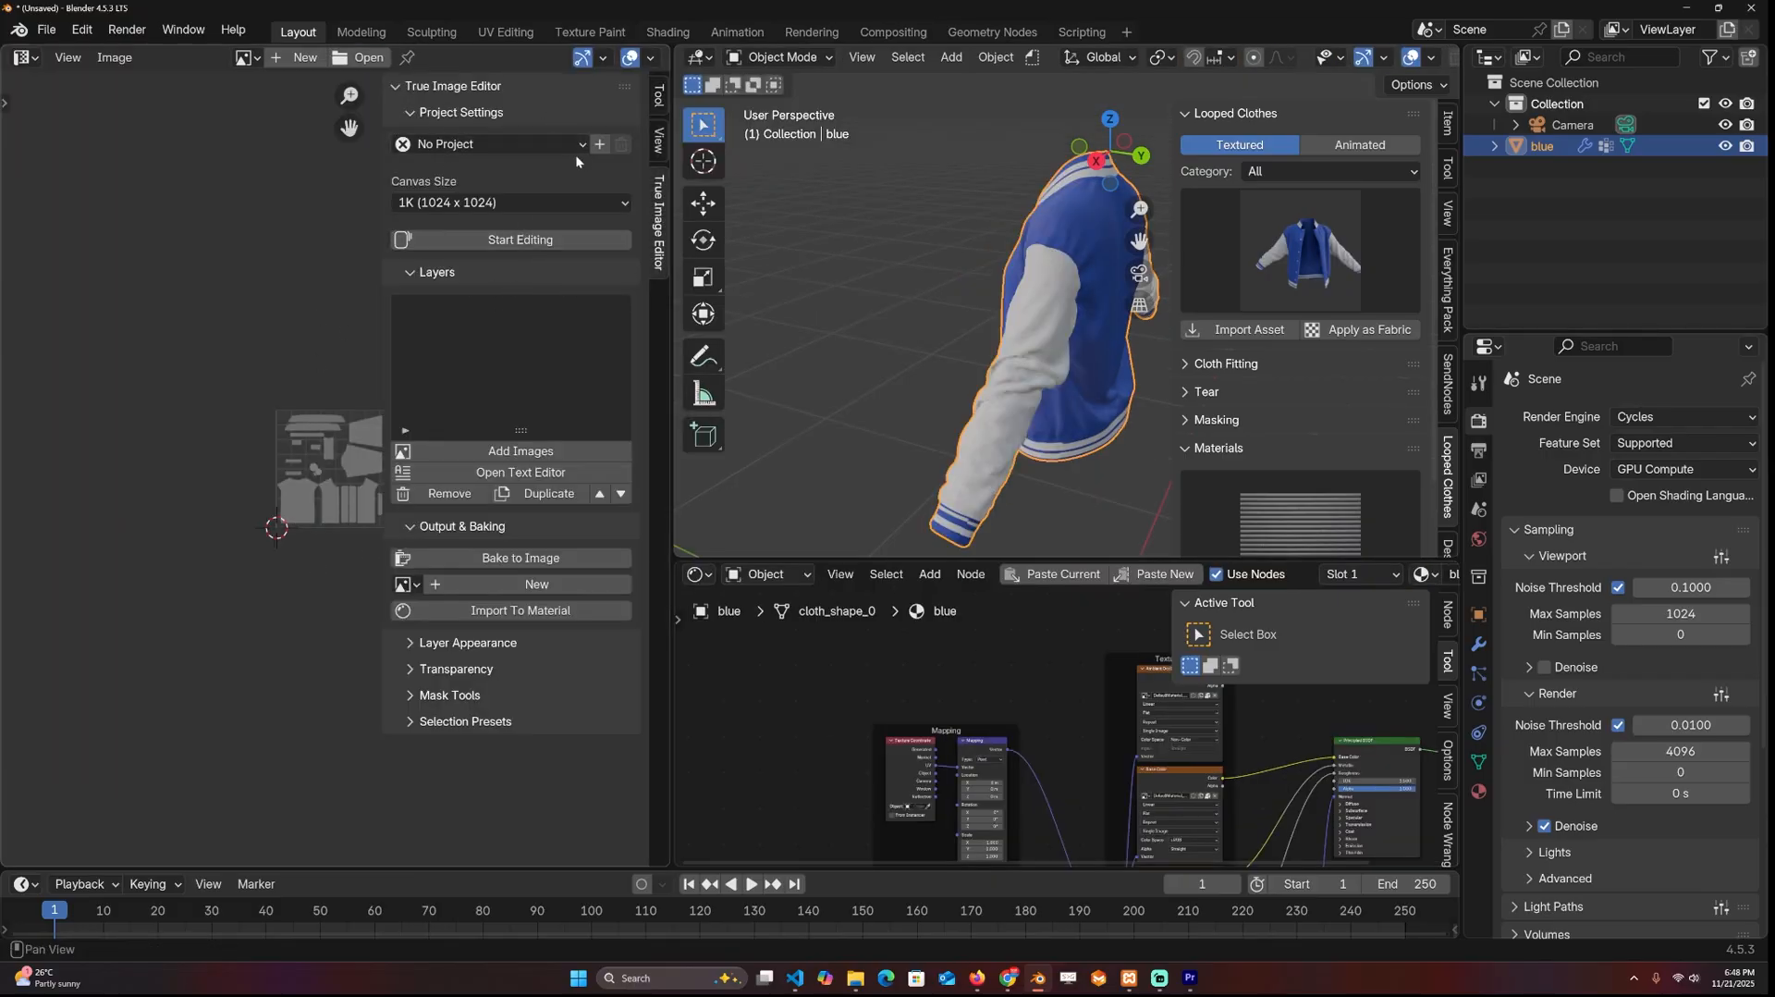
# Step: Create a new 512 x 512 texture project named shirt
pyautogui.click(507, 202)
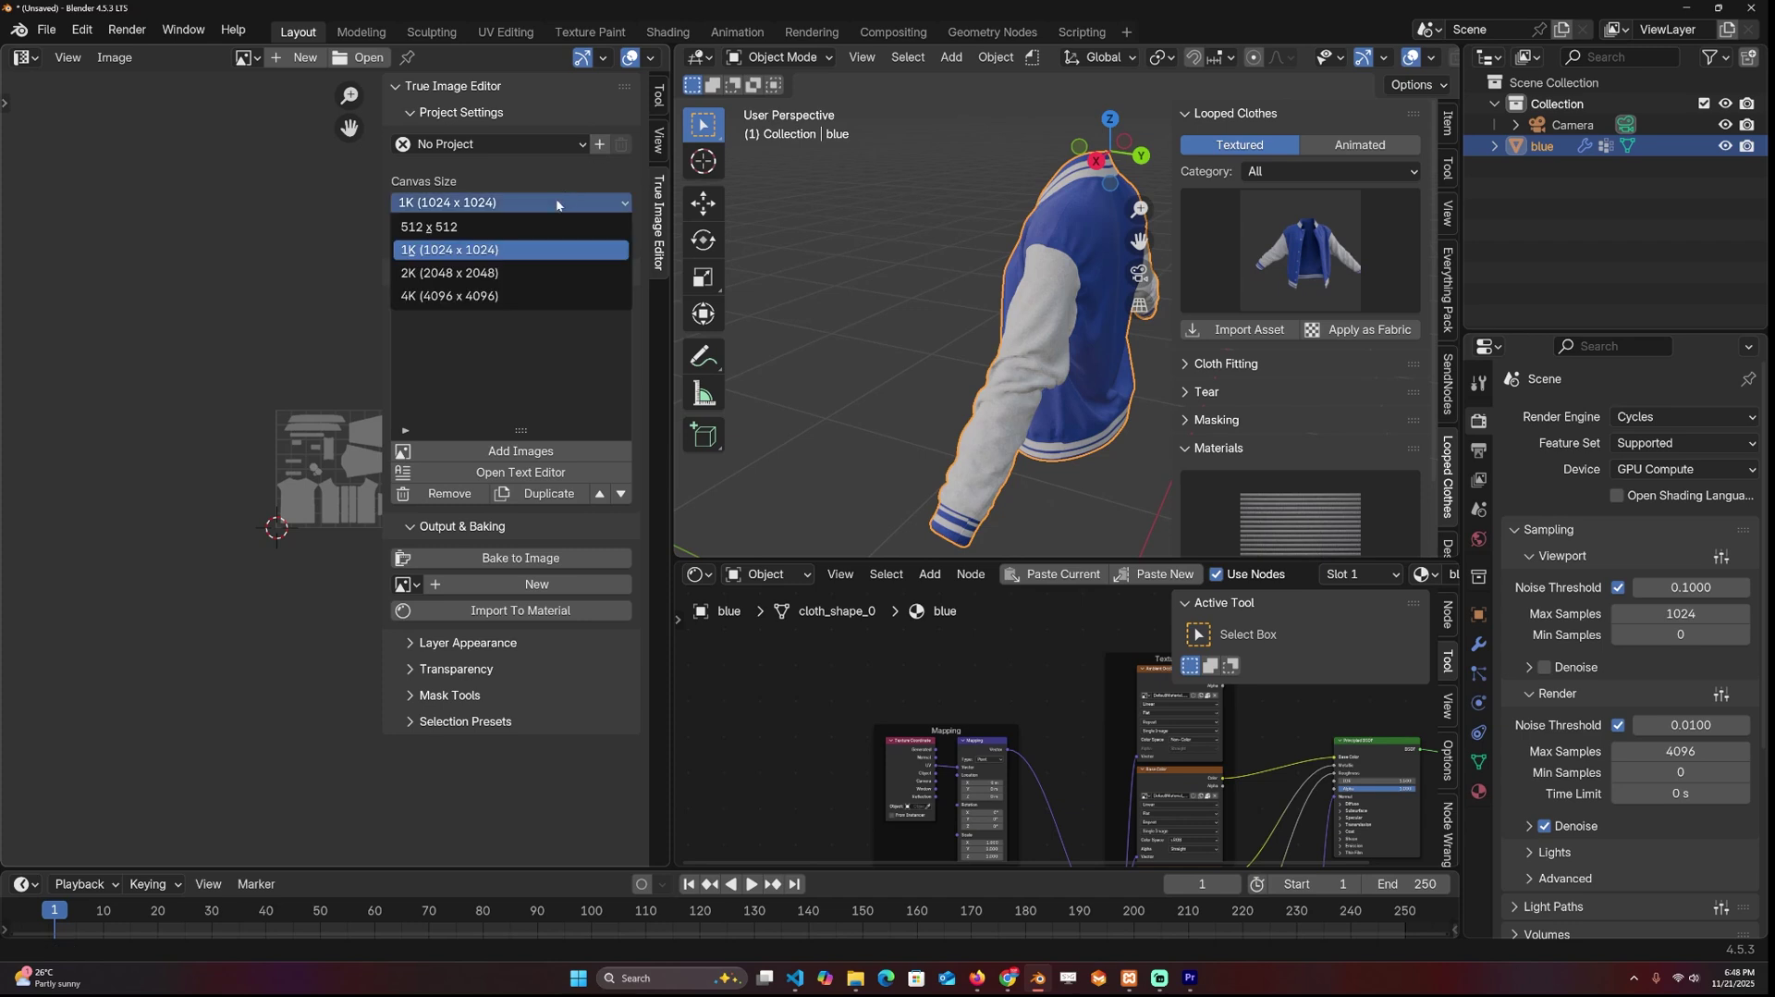
pyautogui.click(599, 144)
pyautogui.write('shirt')
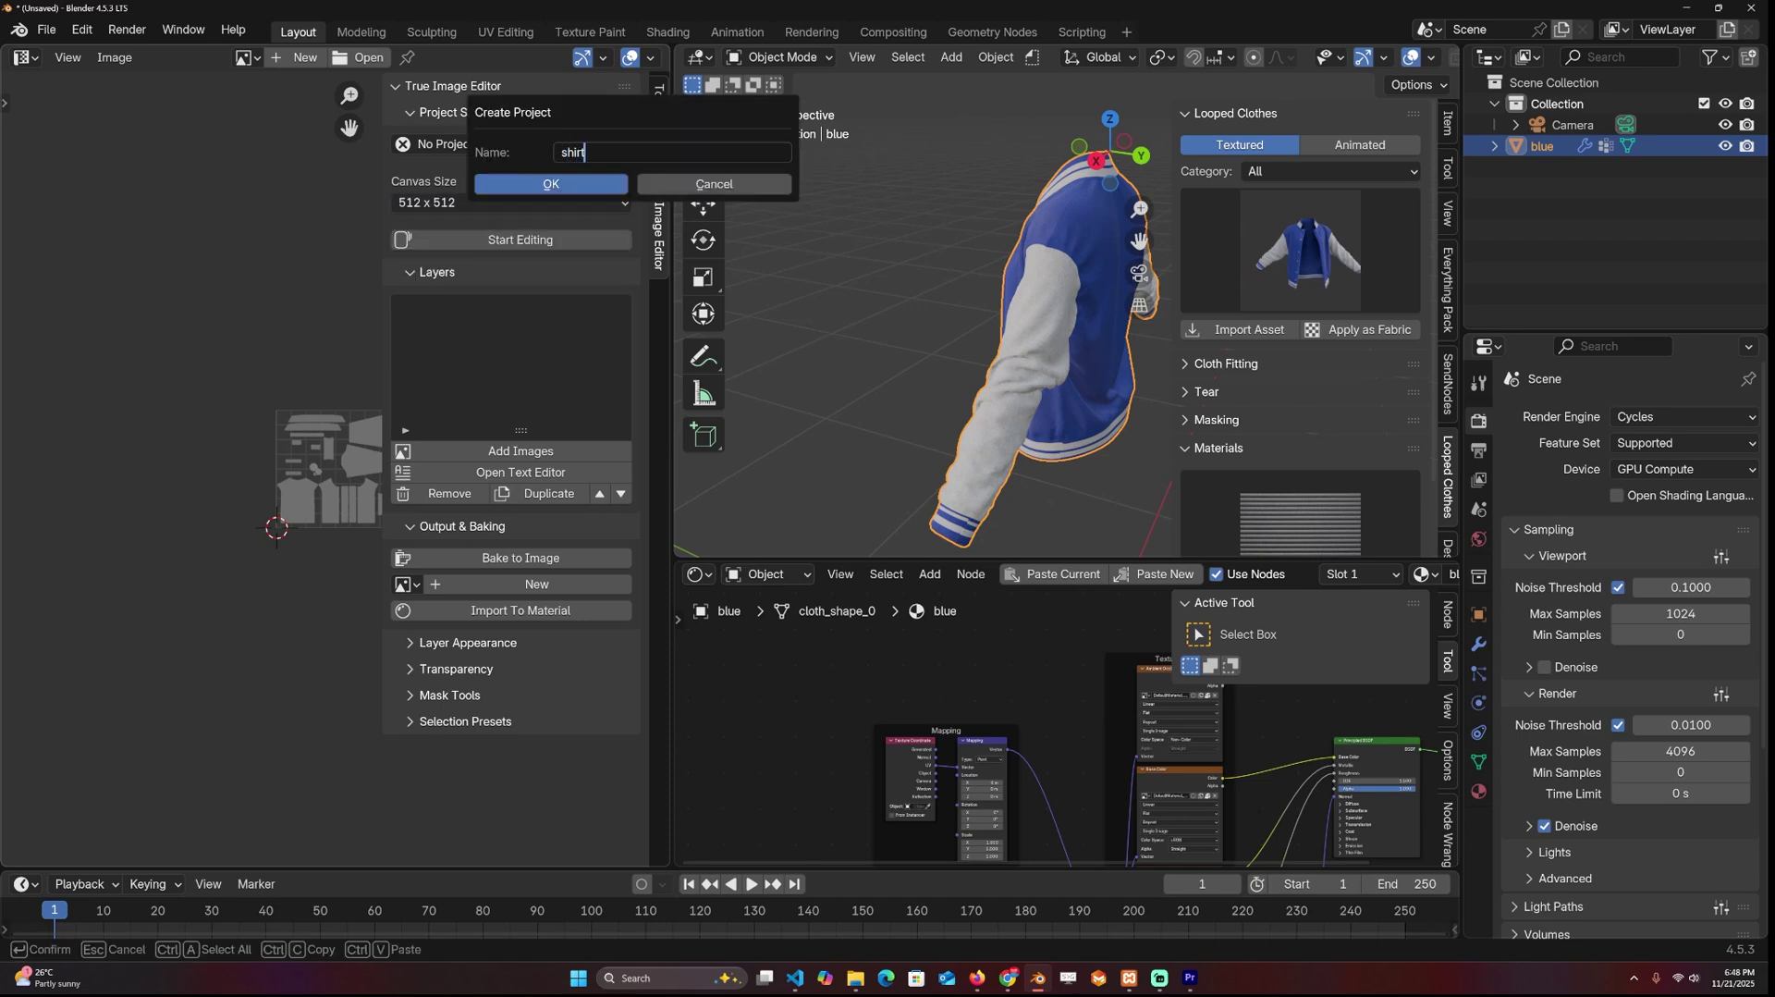
pyautogui.press('Return')
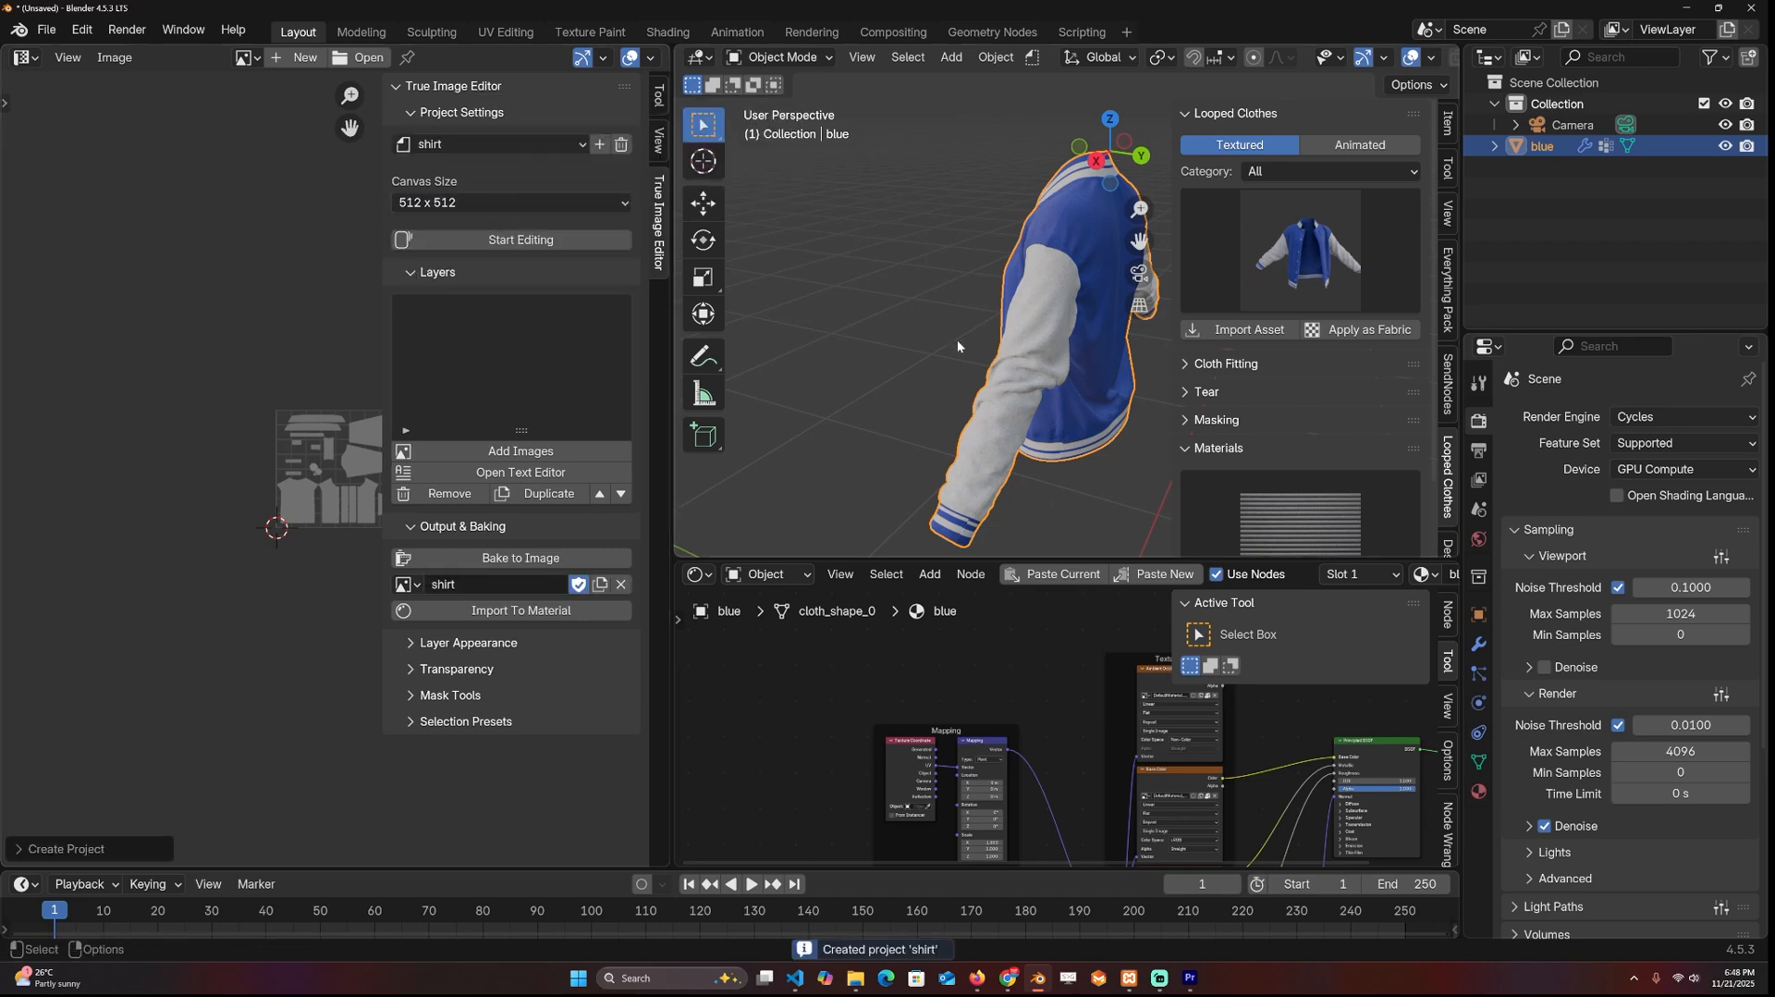
# Step: Save the scene into a new shirt folder inside the shop front folder
pyautogui.click(957, 341)
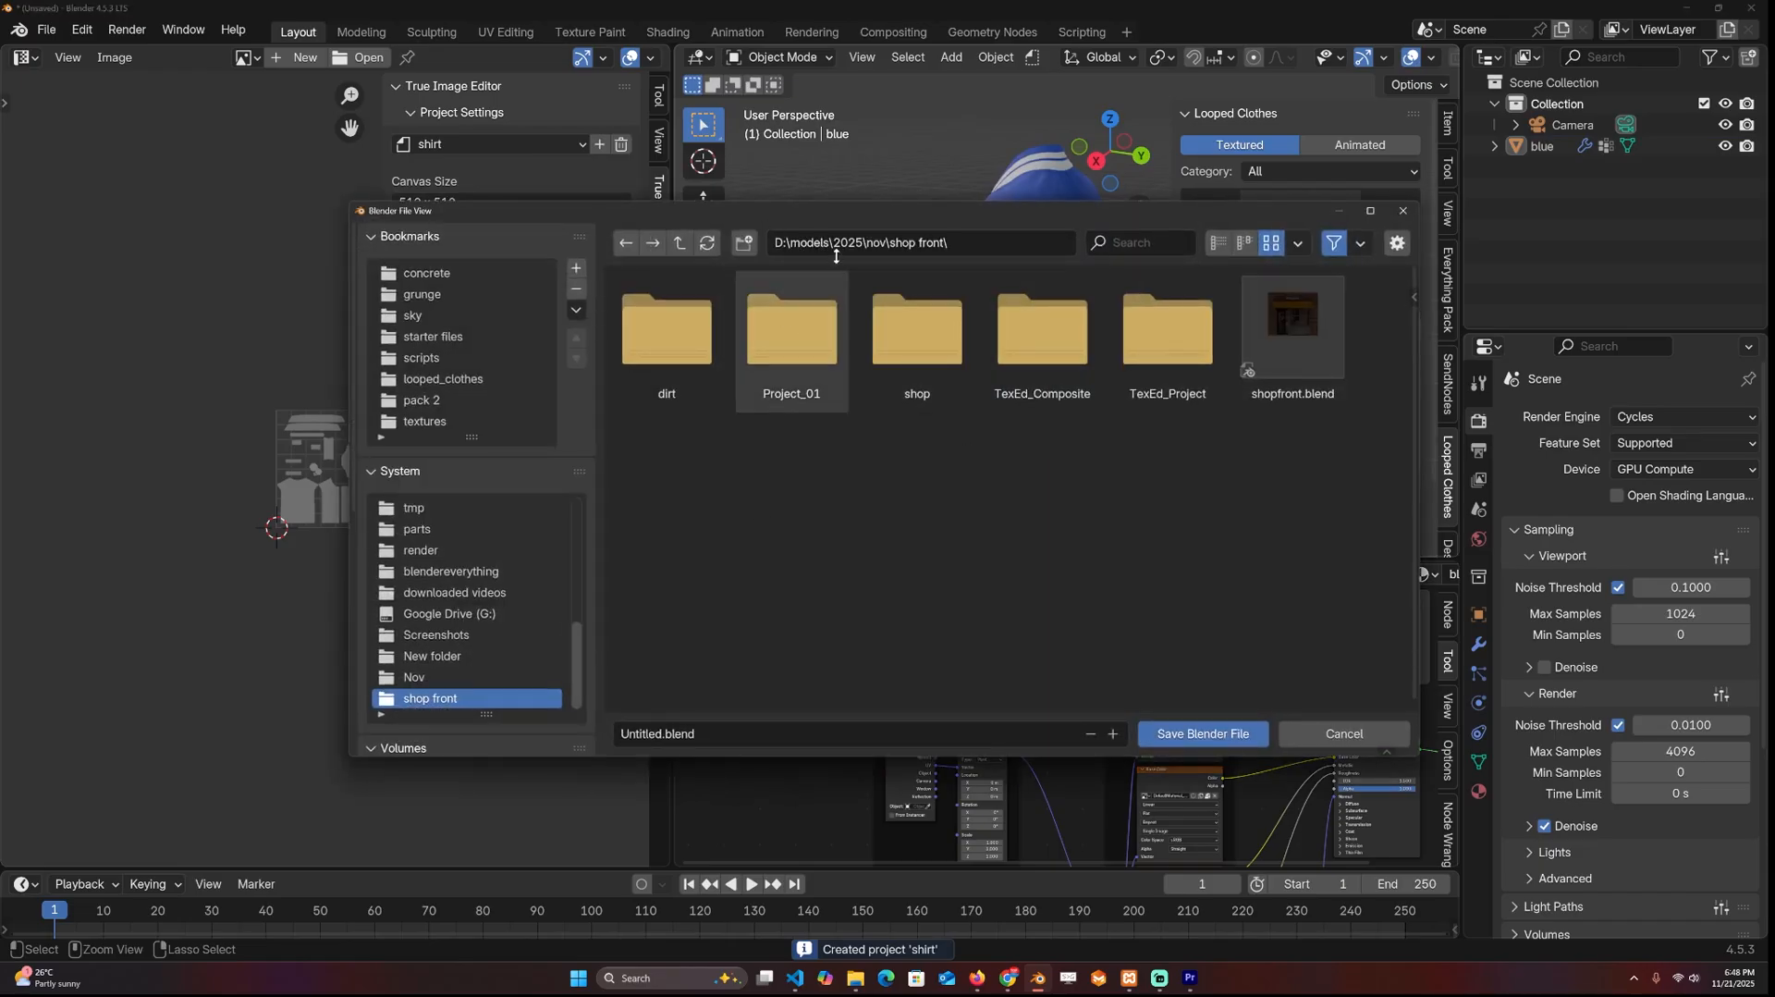
pyautogui.click(744, 242)
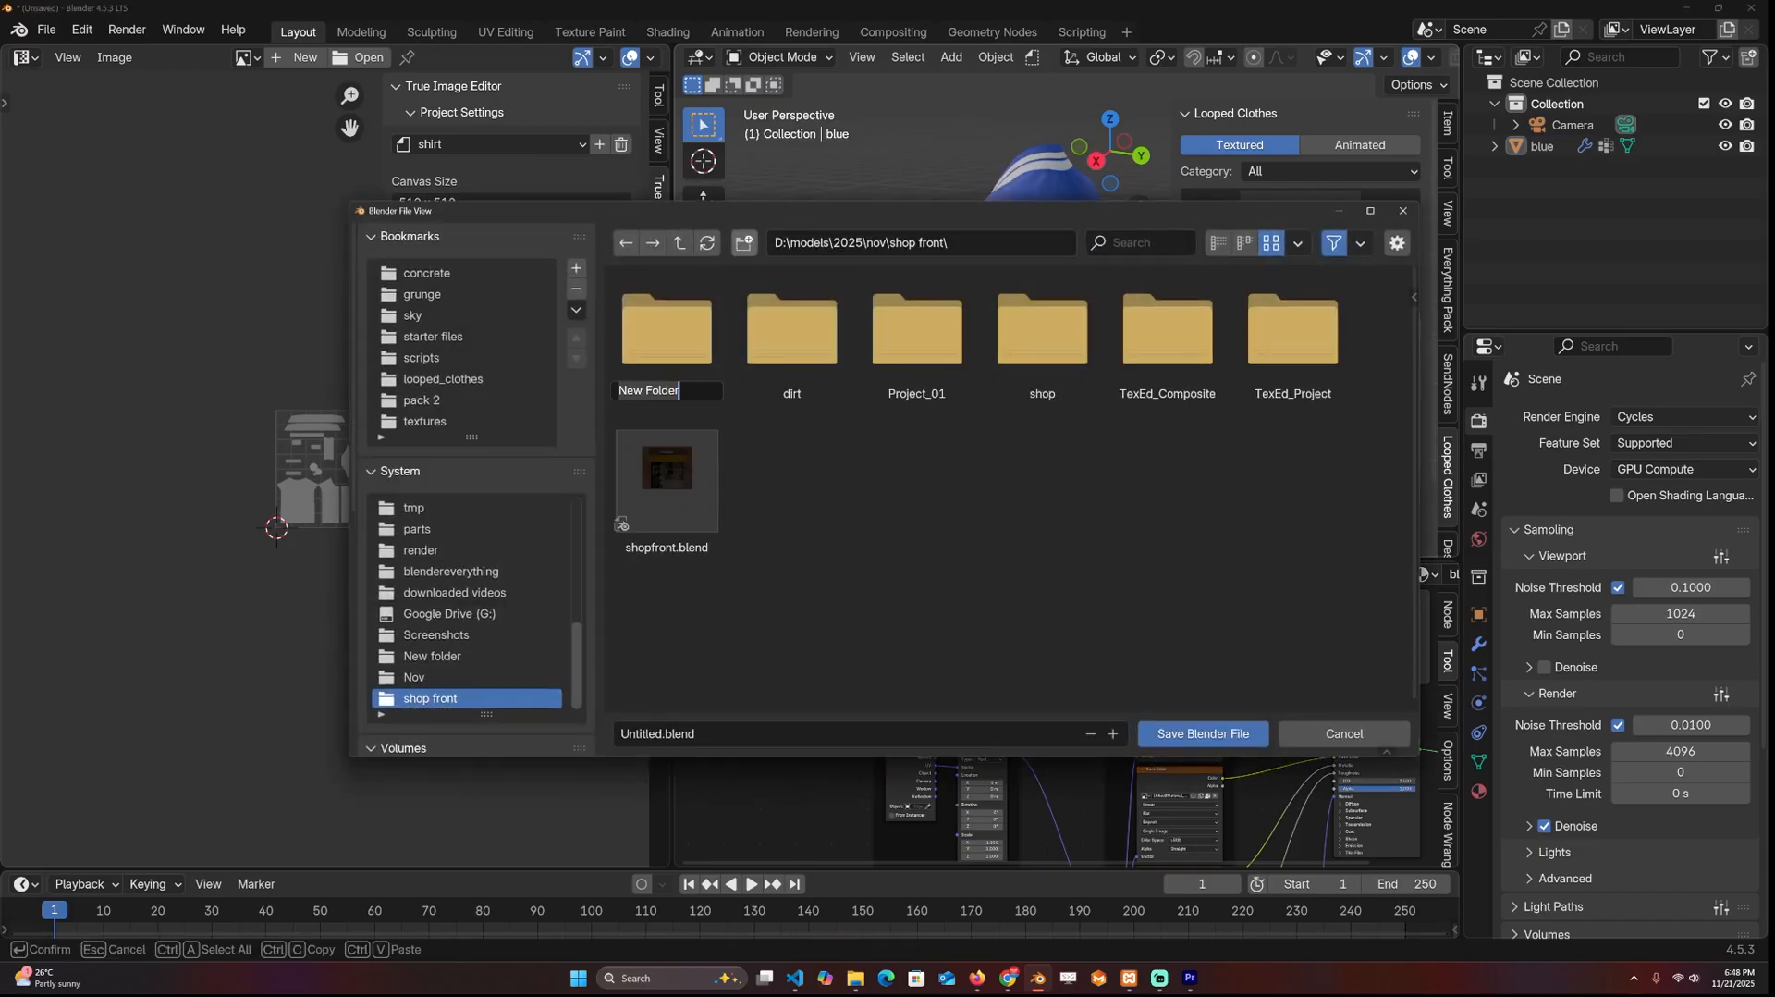
pyautogui.write('sh')
pyautogui.press('Return')
pyautogui.press('Return')
# Step: Add the Blender logo image as a layer and start editing it over the UV layout
pyautogui.moveTo(1037, 274); pyautogui.dragTo(849, 517, button='middle')
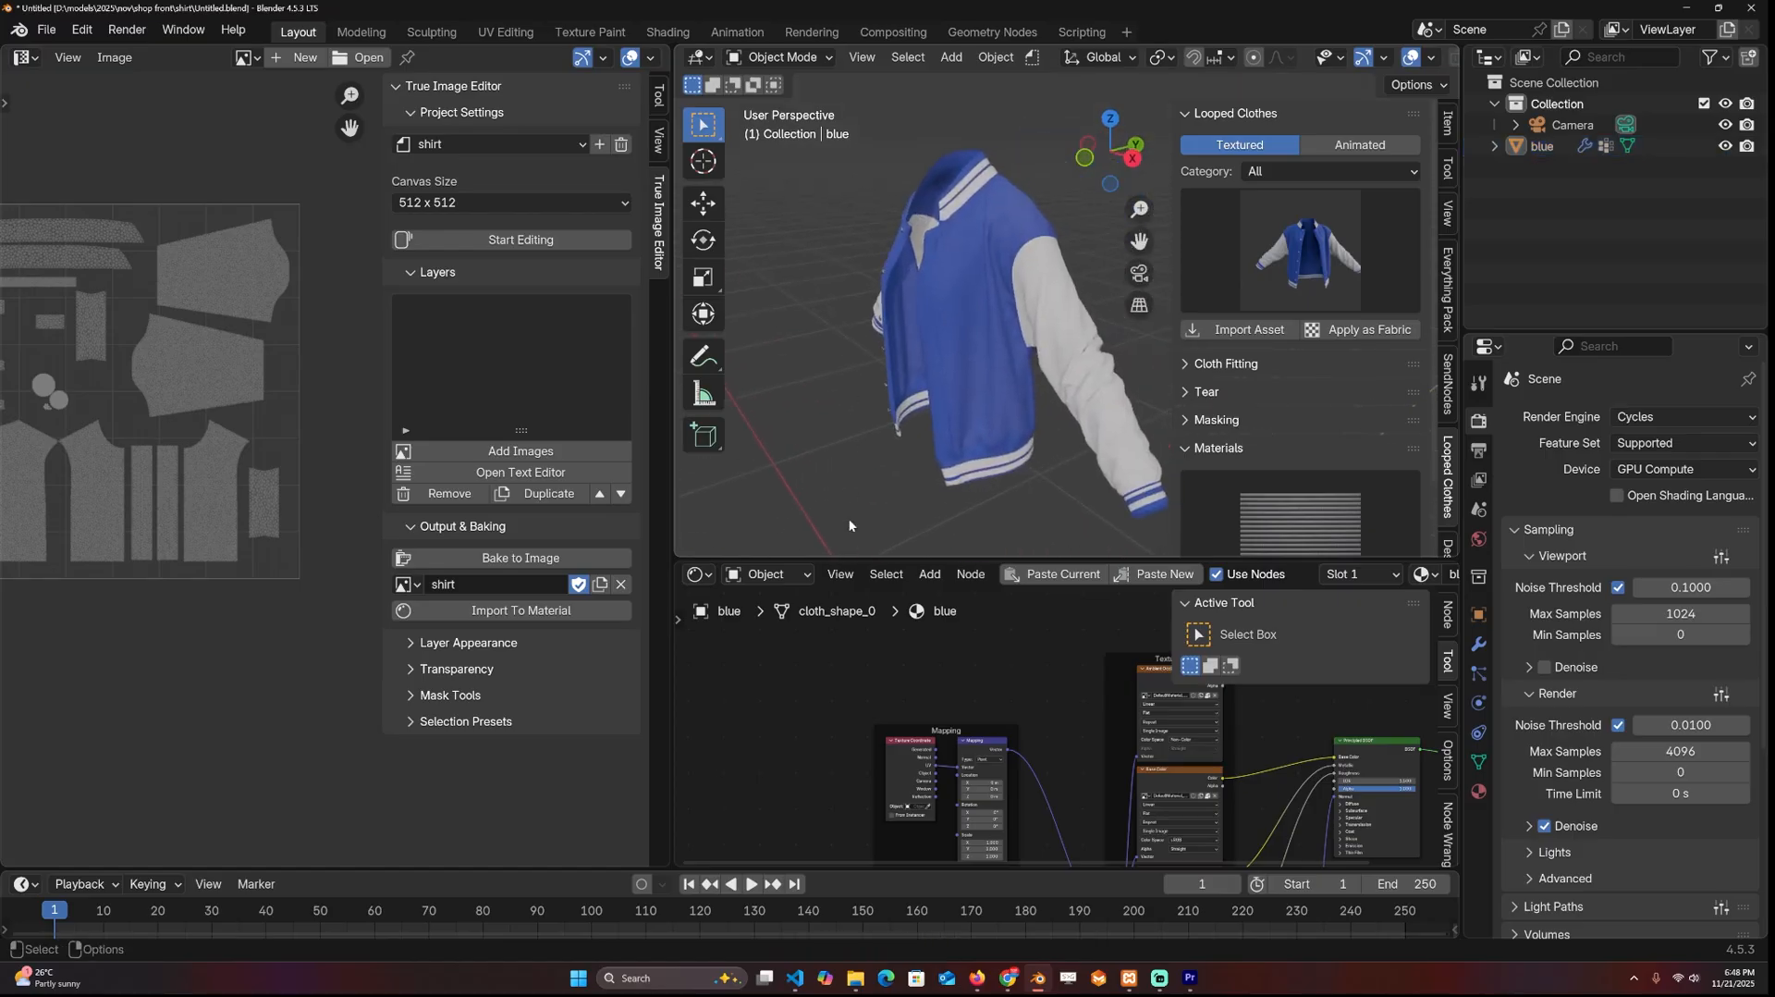
pyautogui.click(520, 449)
pyautogui.click(1207, 730)
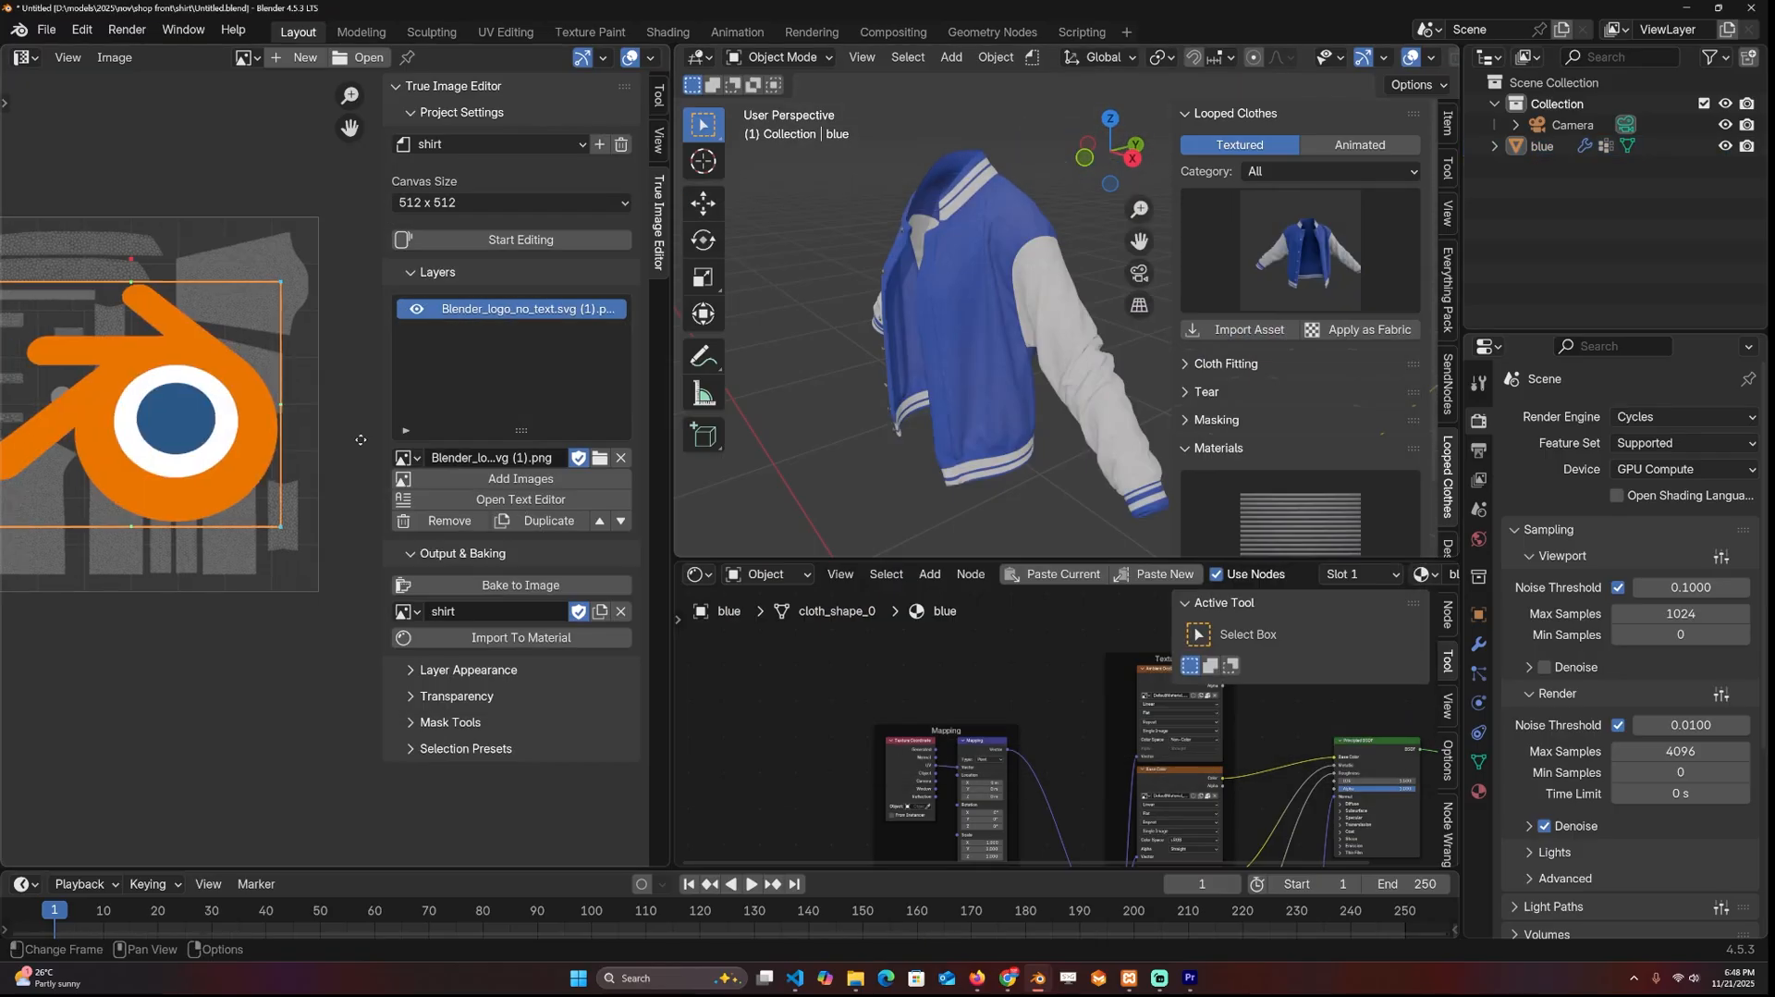
pyautogui.click(520, 238)
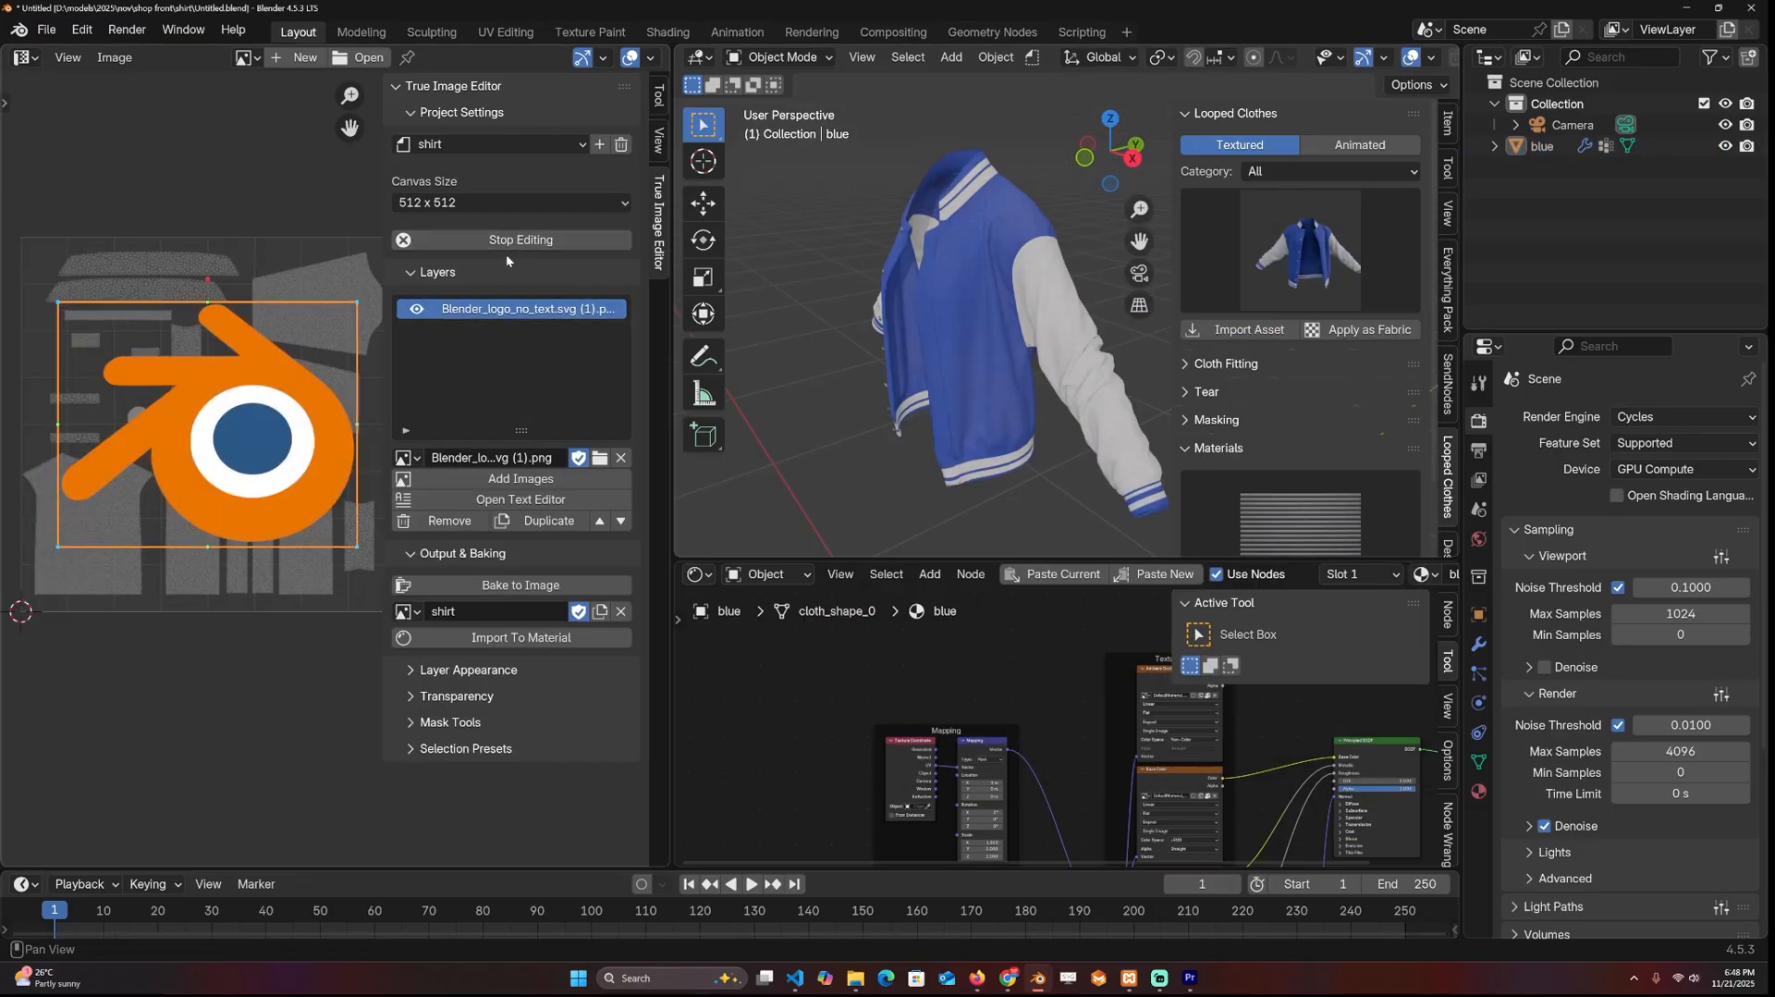
pyautogui.moveTo(248, 445); pyautogui.dragTo(213, 553)
pyautogui.scroll(1, 249, 514)
pyautogui.scroll(1, 333, 444)
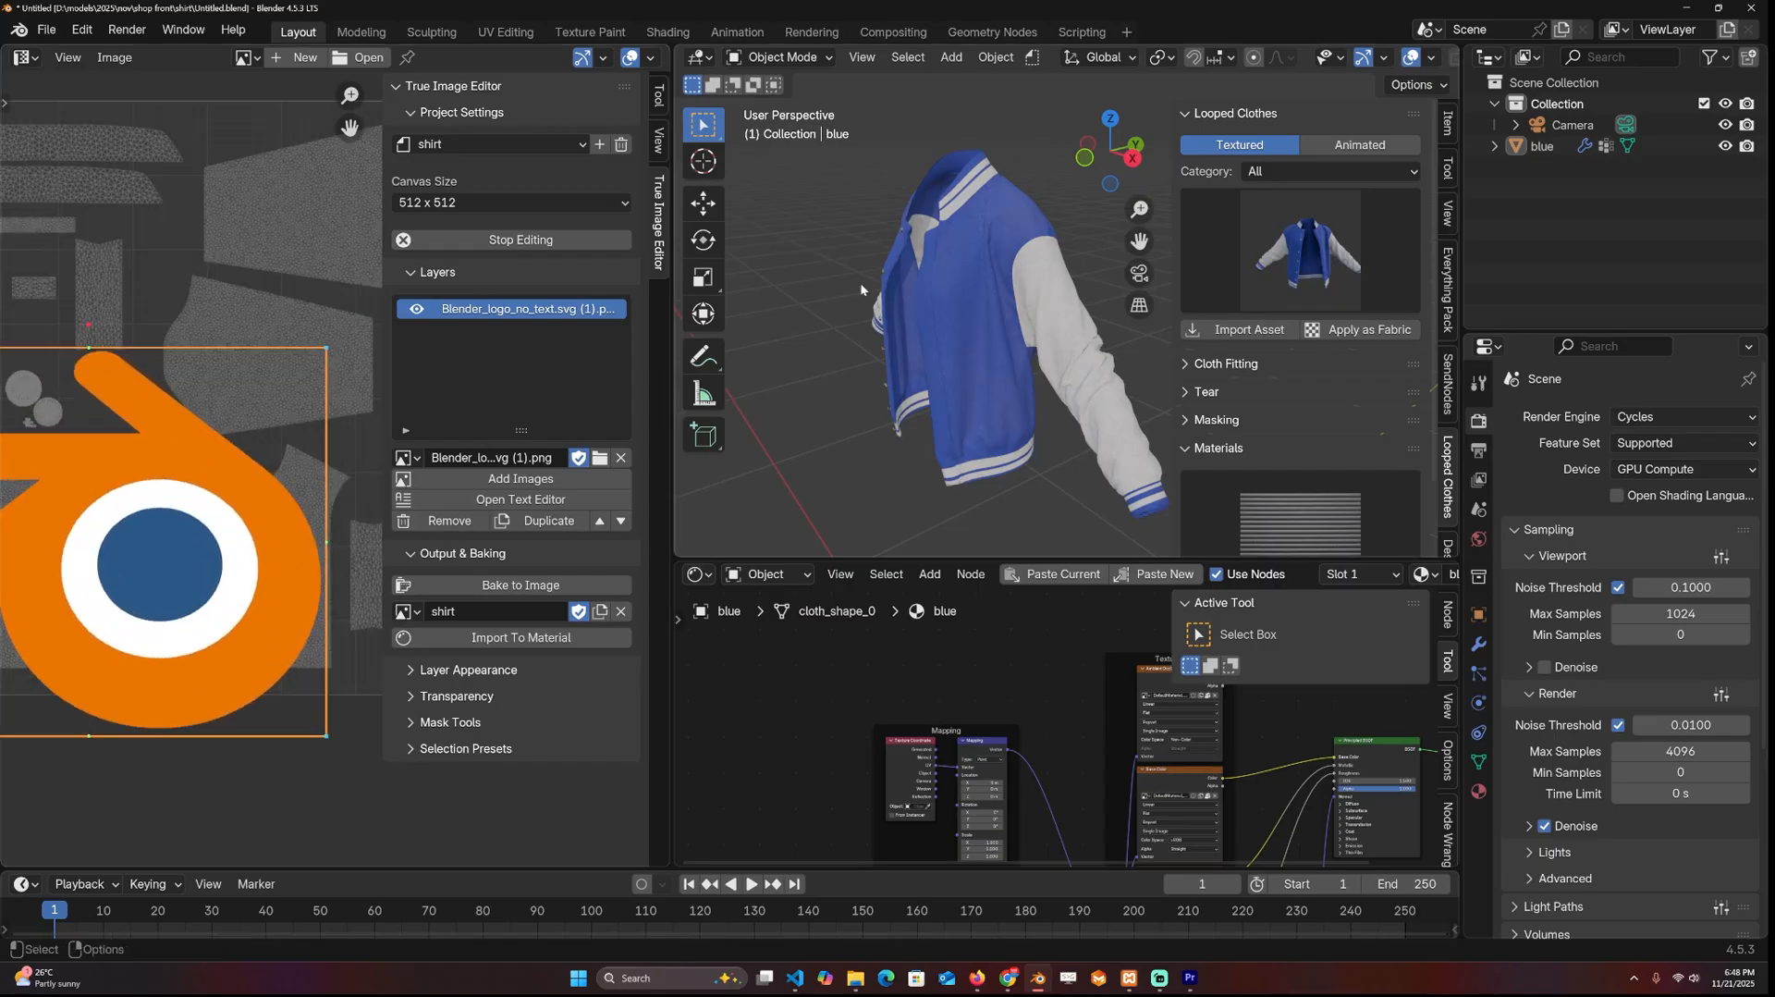
pyautogui.moveTo(860, 282); pyautogui.dragTo(1005, 237, button='middle')
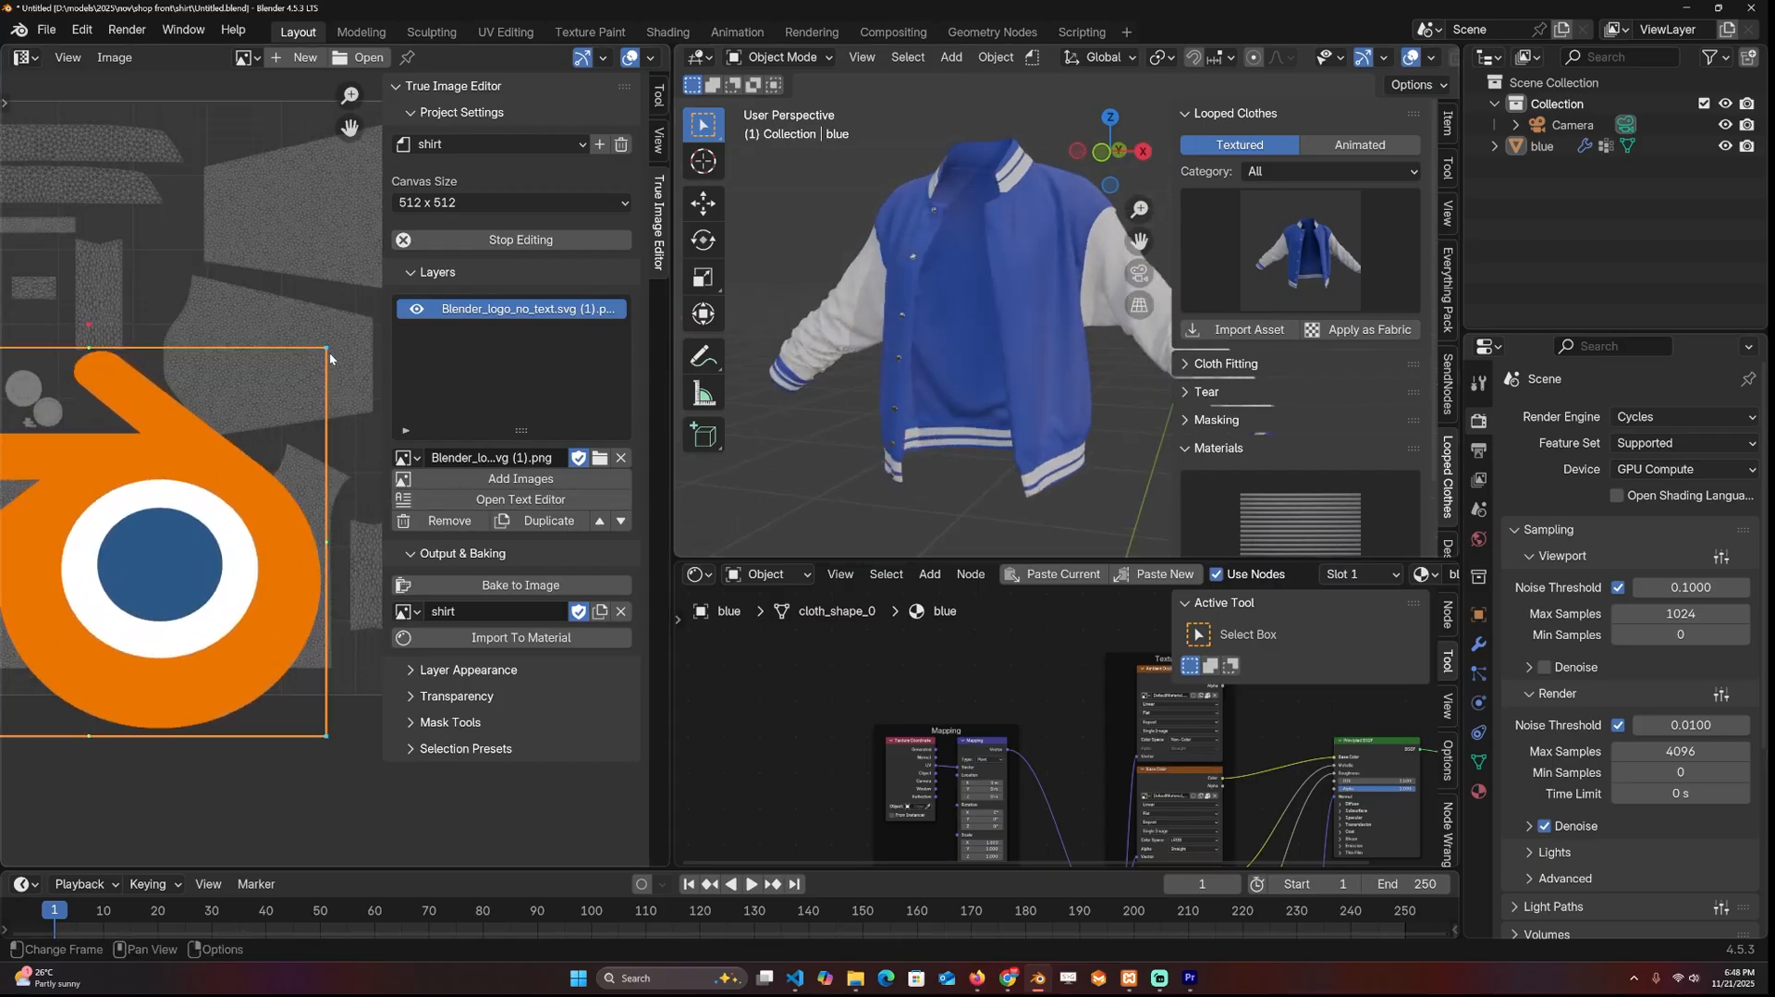
pyautogui.scroll(-2, 309, 437)
pyautogui.scroll(-1, 333, 388)
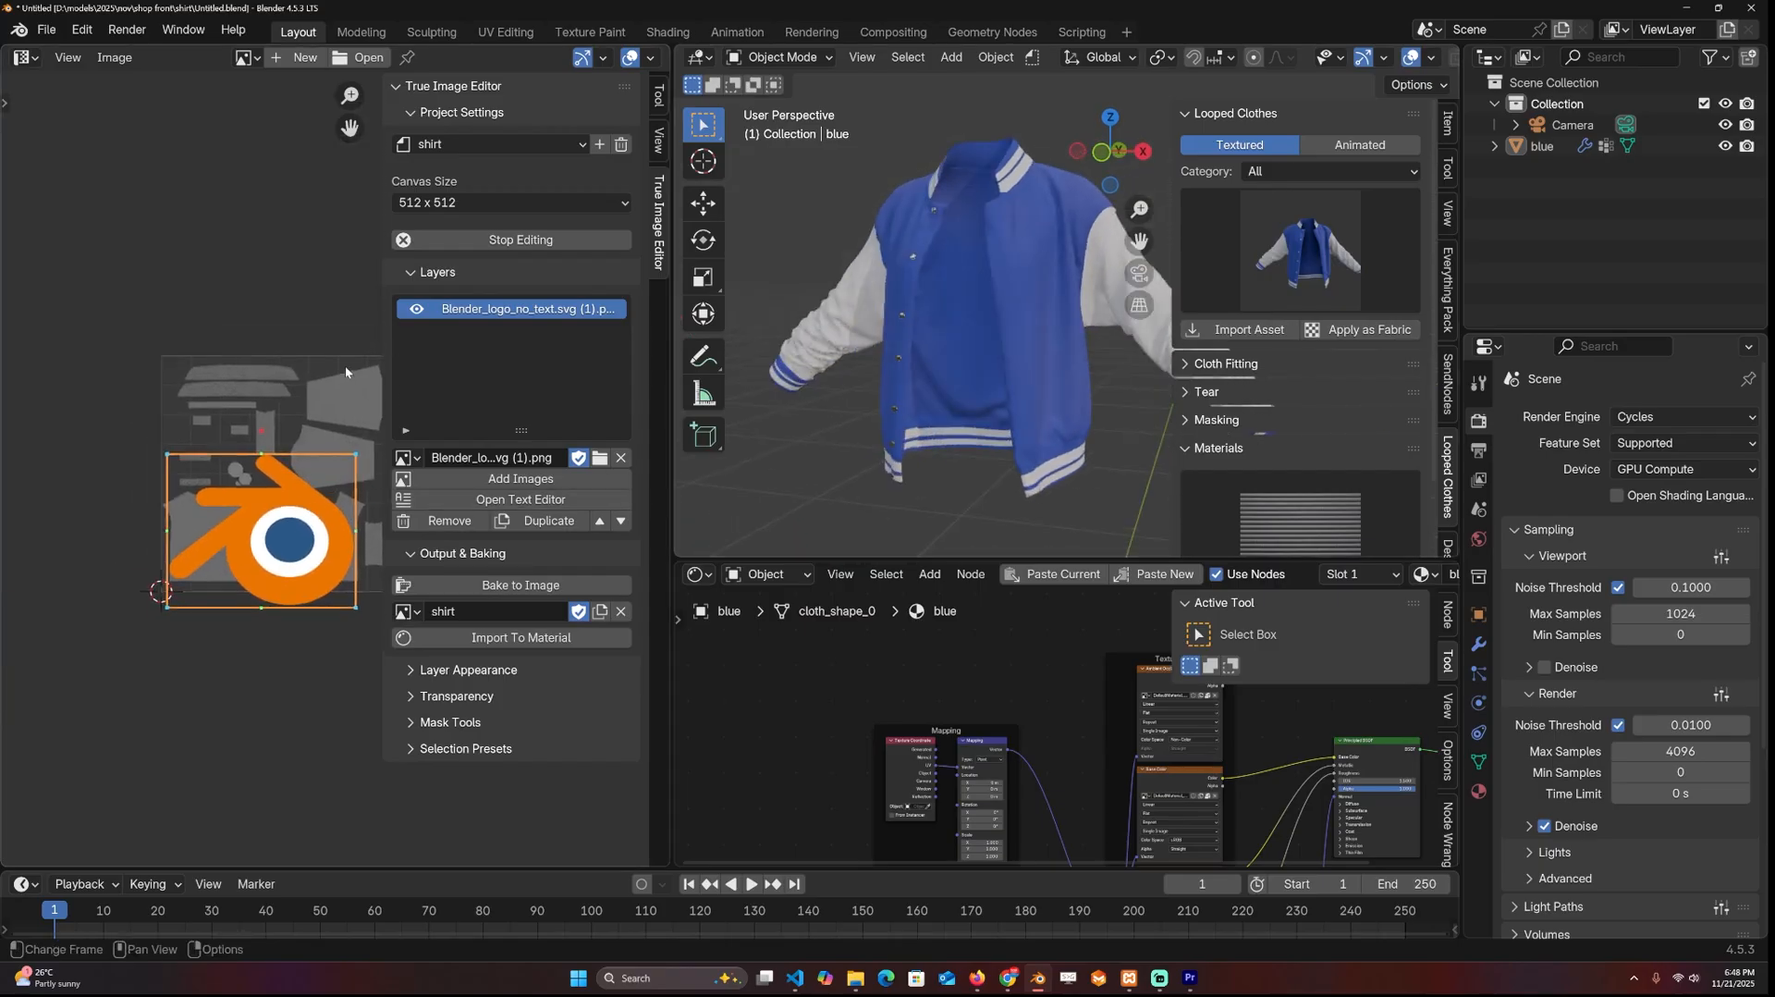
# Step: Shrink the logo and move it onto a front panel of the jacket's UV layout
pyautogui.press('n')
pyautogui.moveTo(358, 466); pyautogui.dragTo(399, 463, button='middle')
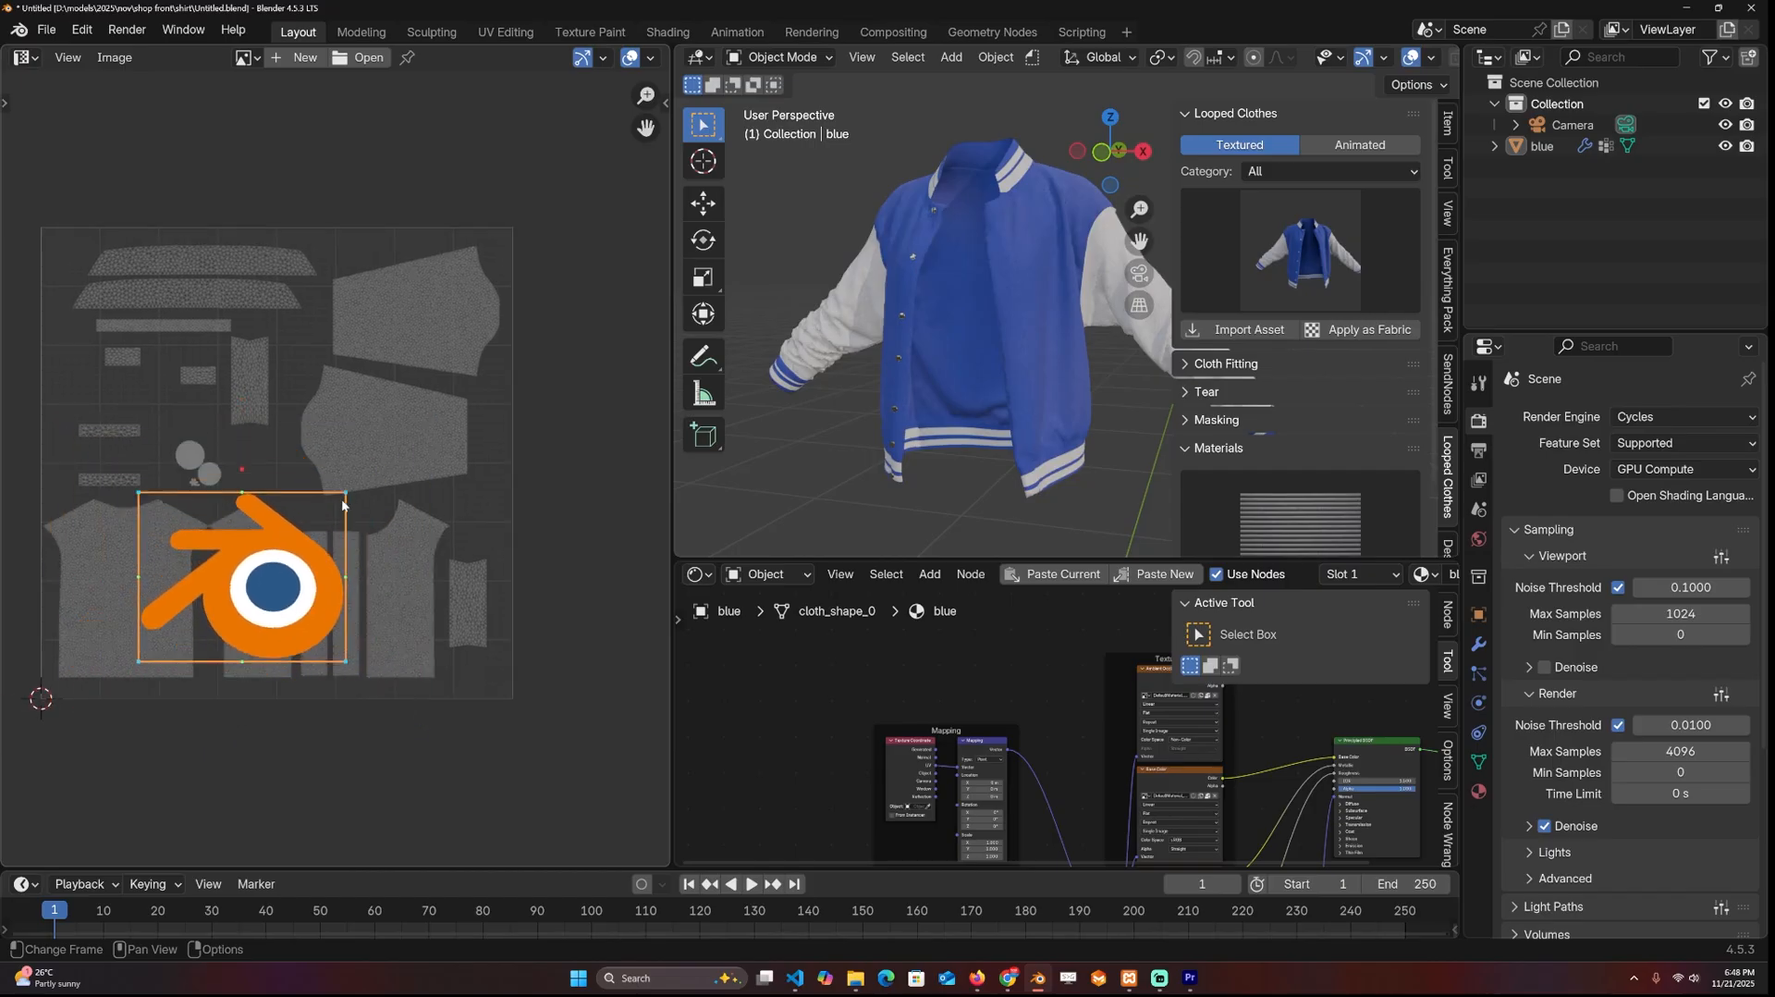
pyautogui.moveTo(432, 423); pyautogui.dragTo(297, 516)
pyautogui.moveTo(242, 569); pyautogui.dragTo(364, 576)
pyautogui.scroll(4, 424, 536)
pyautogui.moveTo(531, 568); pyautogui.dragTo(441, 391, button='middle')
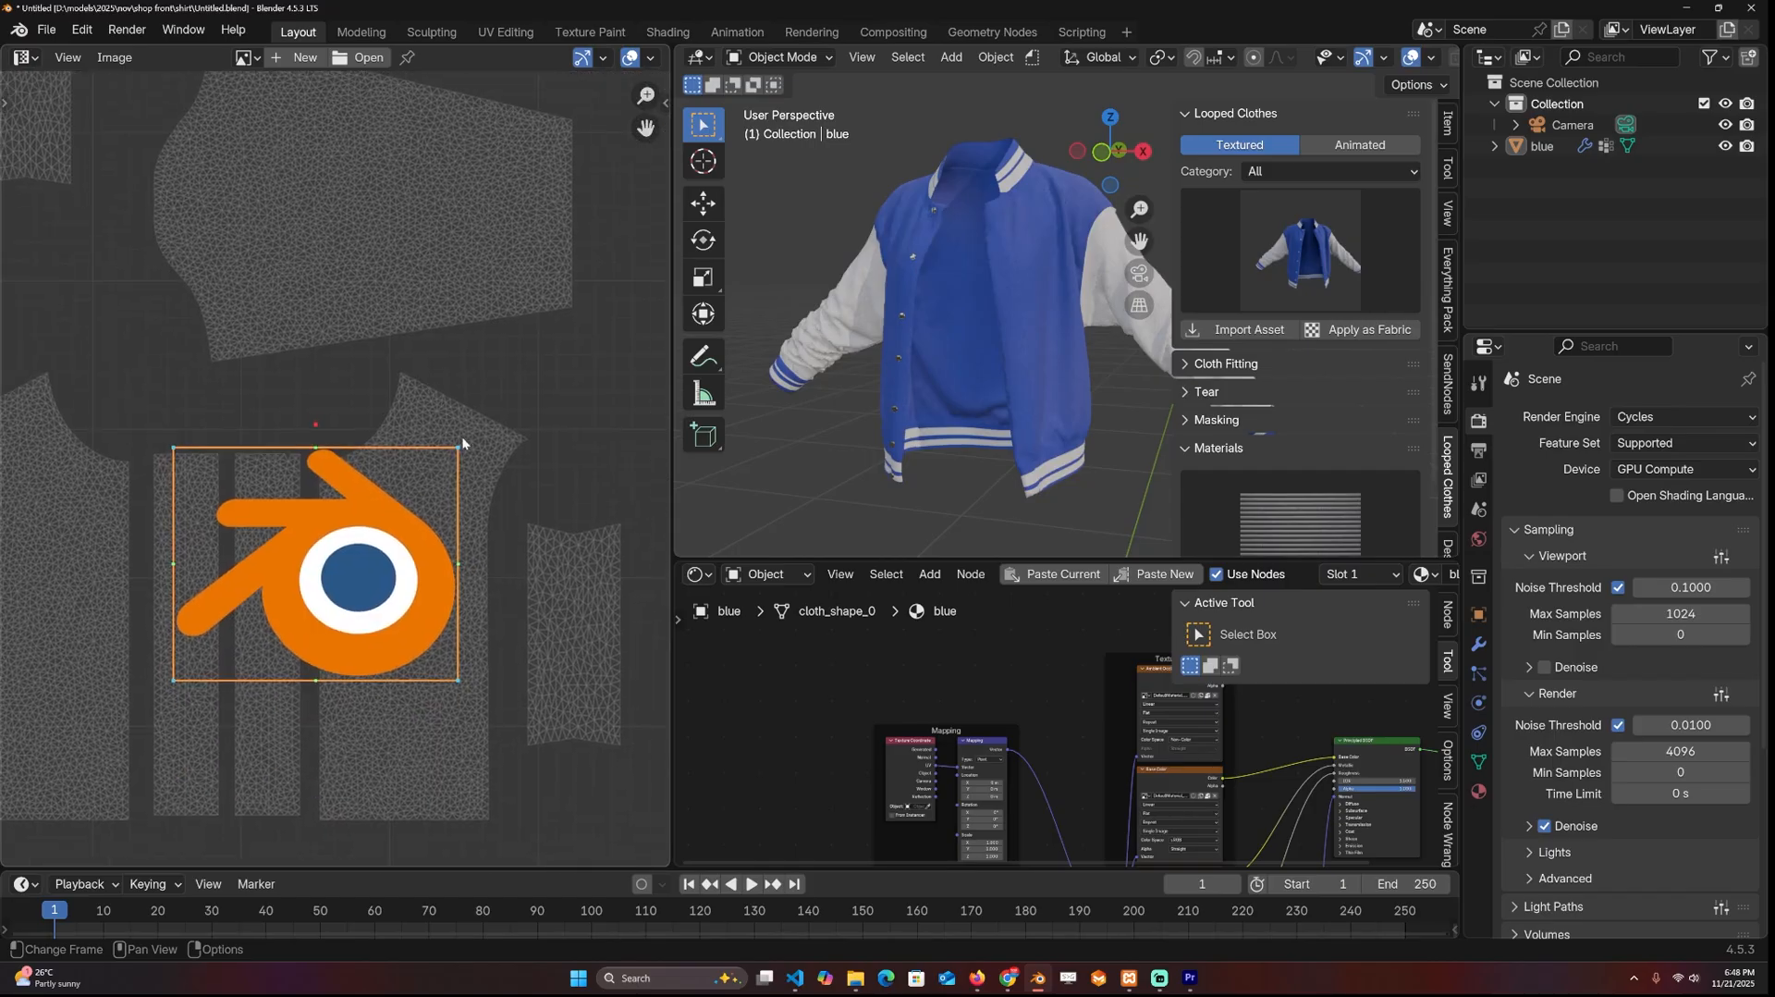
pyautogui.moveTo(463, 444)
pyautogui.mouseDown()
pyautogui.moveTo(396, 496)
pyautogui.moveTo(470, 446)
pyautogui.mouseUp()
pyautogui.press('n')
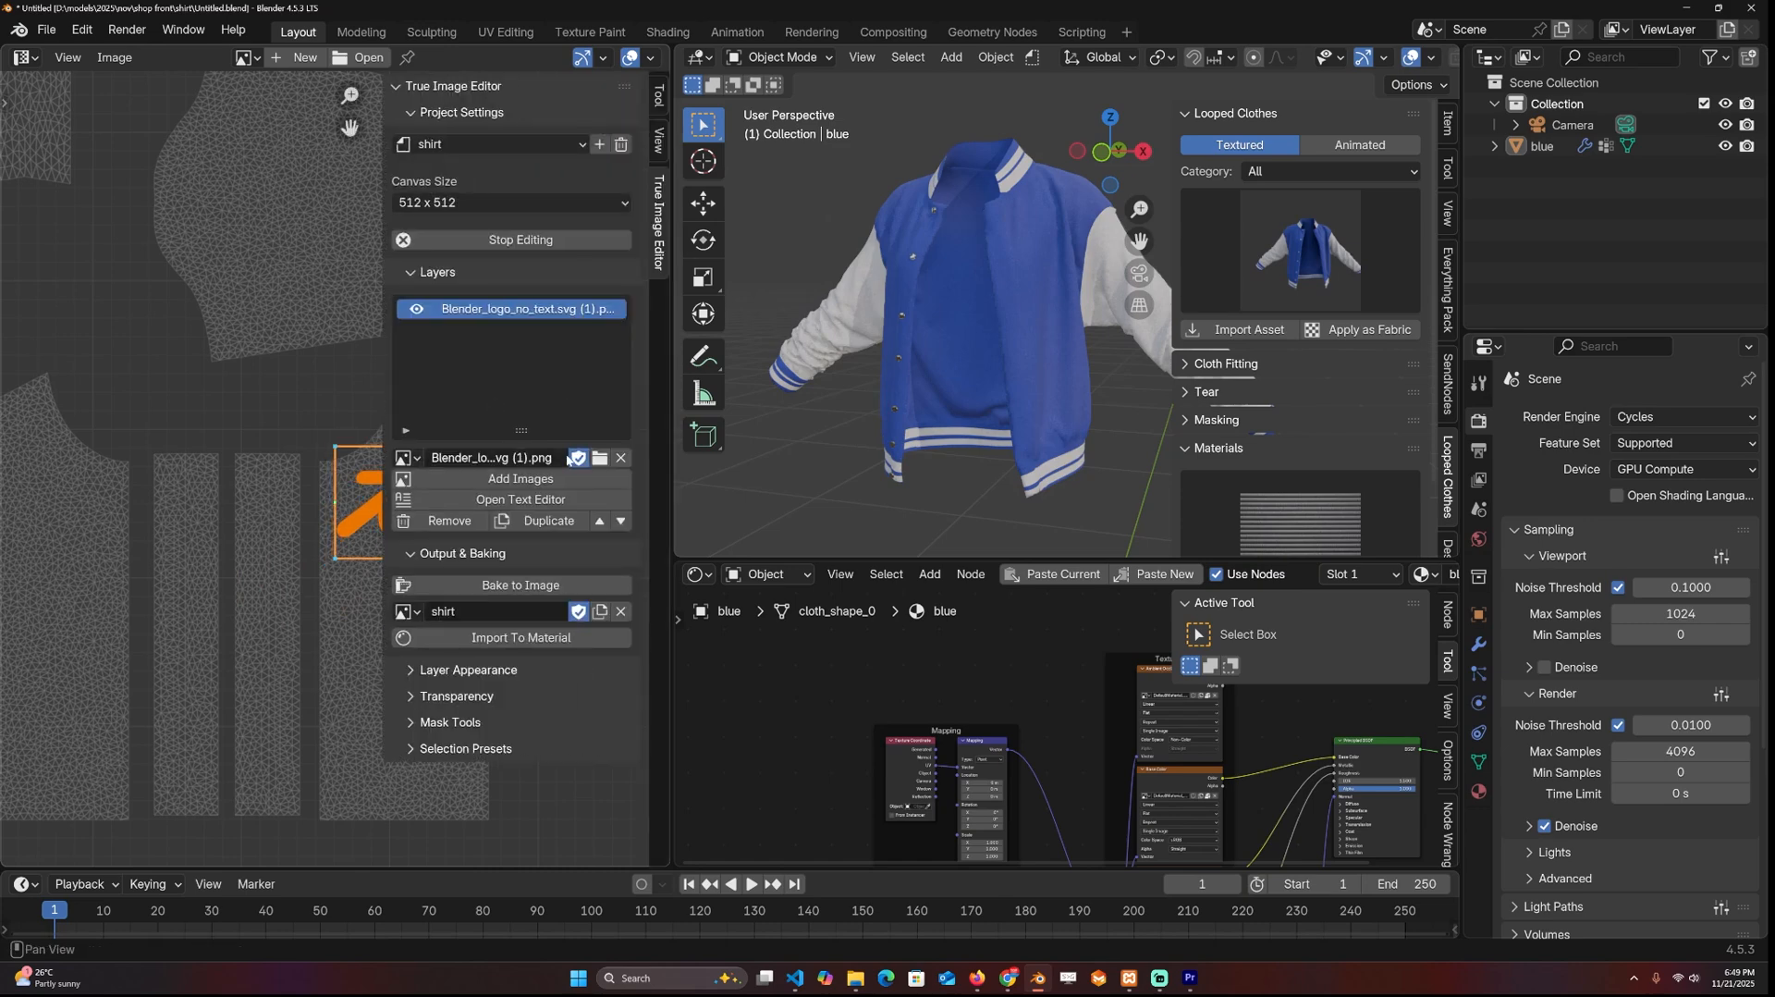
pyautogui.moveTo(347, 416); pyautogui.dragTo(211, 345, button='middle')
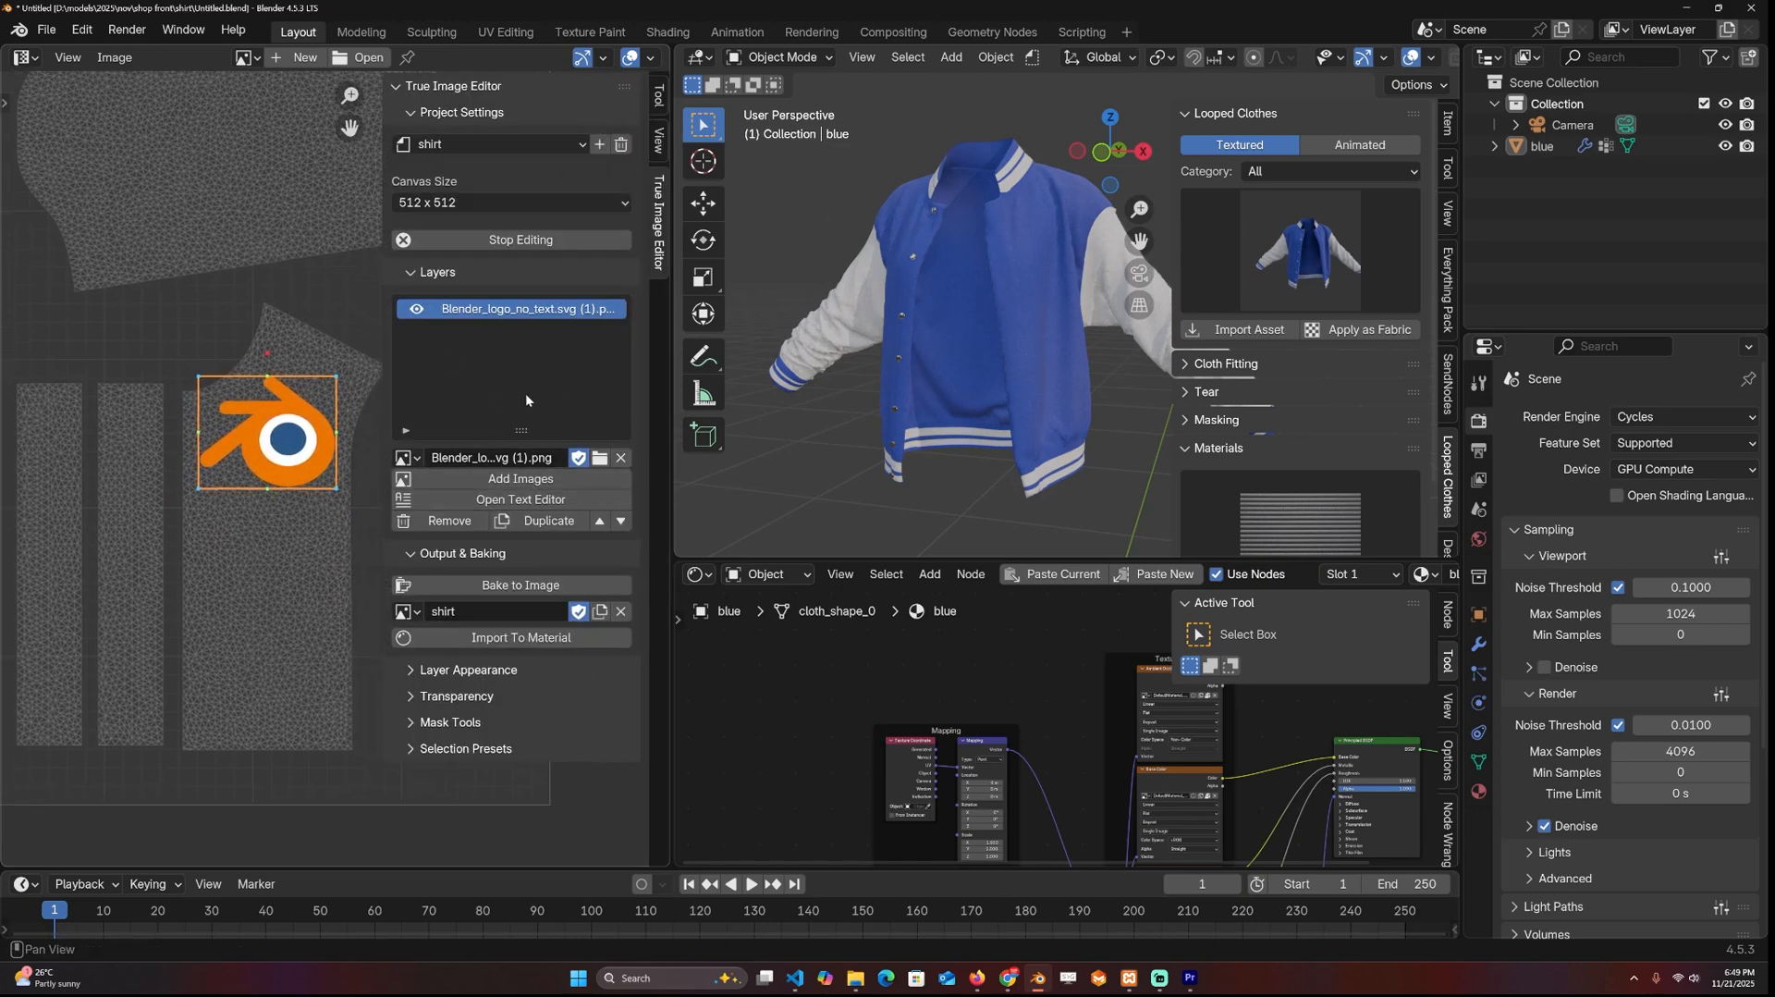
# Step: Bake the logo into the shirt image and move the image texture node up in the material graph
pyautogui.click(542, 586)
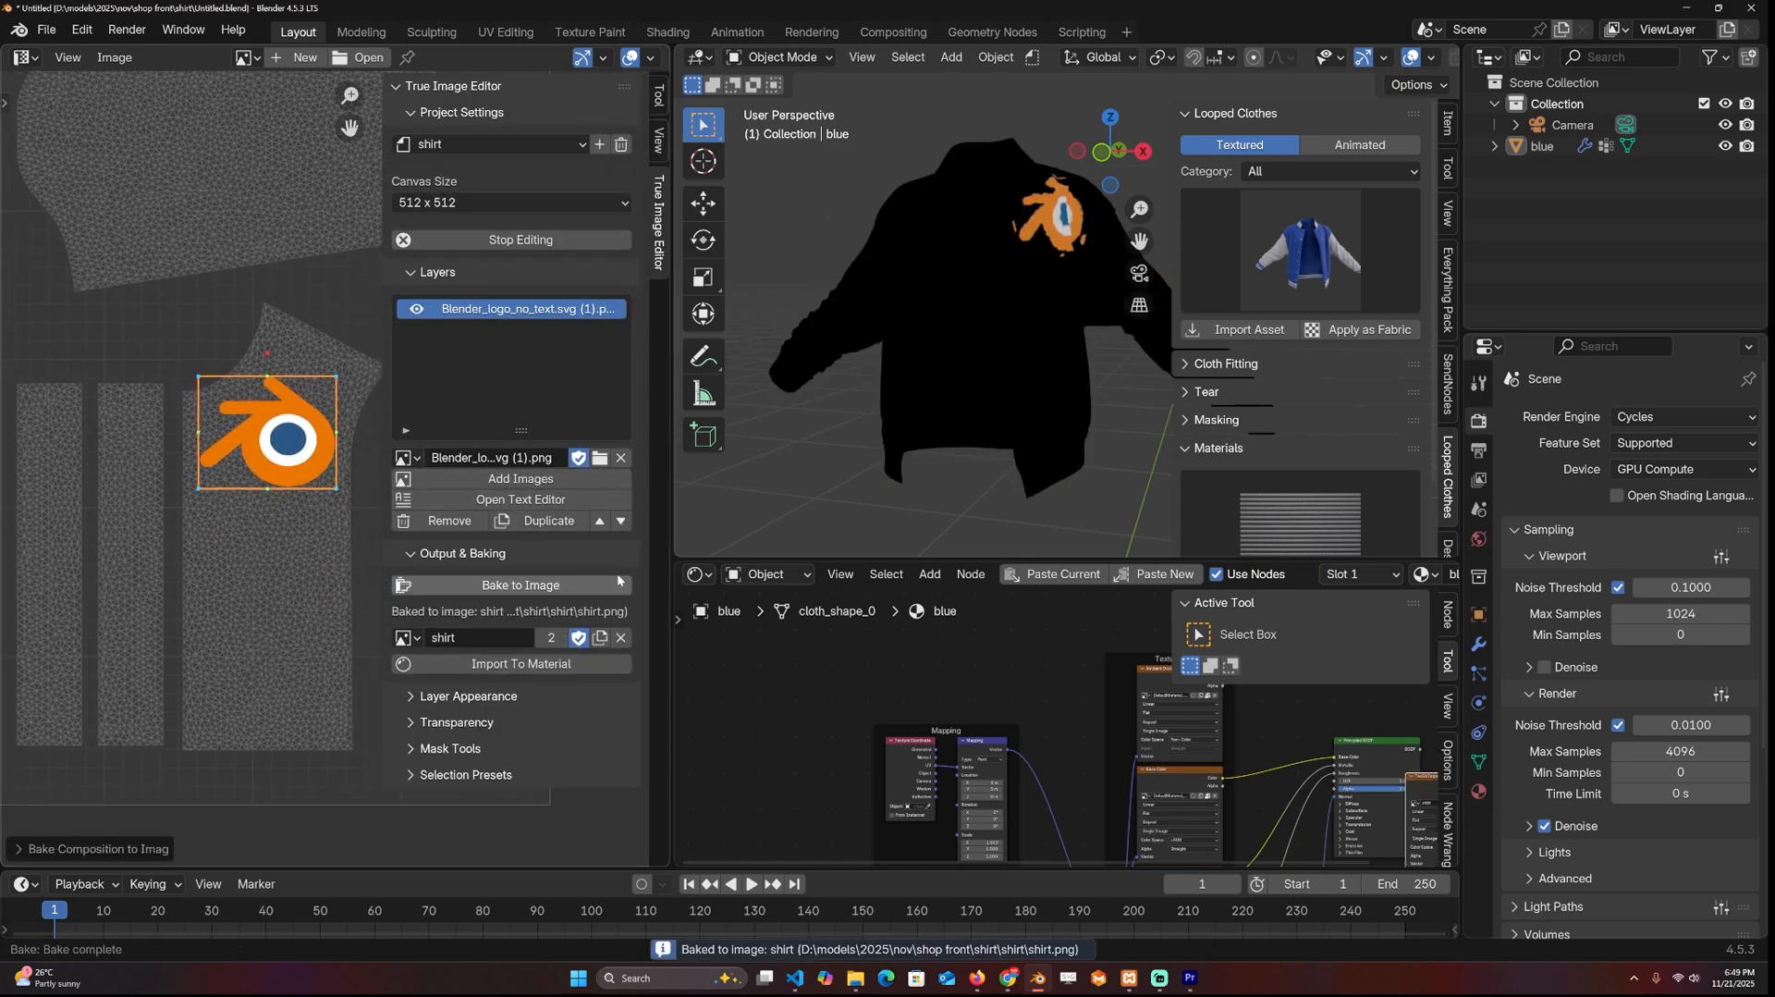
pyautogui.moveTo(990, 308)
pyautogui.mouseDown(button='middle')
pyautogui.moveTo(866, 340)
pyautogui.moveTo(971, 326)
pyautogui.moveTo(985, 360)
pyautogui.moveTo(928, 337)
pyautogui.mouseUp(button='middle')
pyautogui.scroll(2, 935, 302)
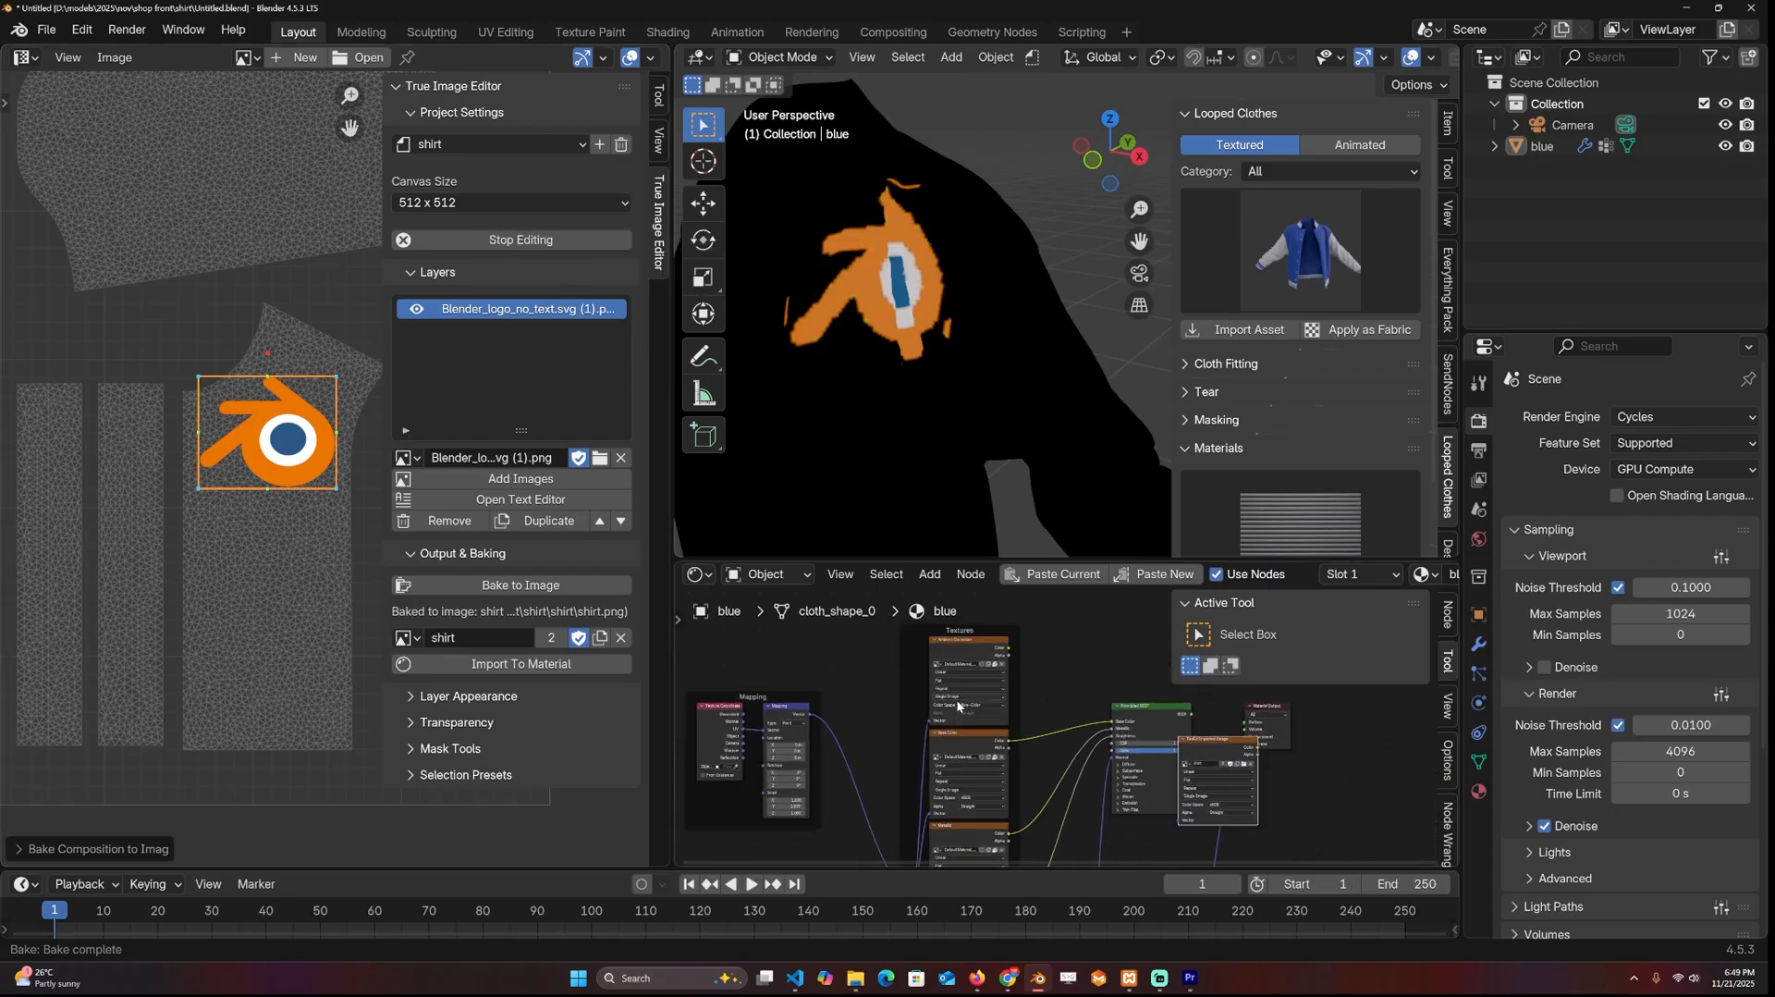
pyautogui.moveTo(965, 700); pyautogui.dragTo(735, 695, button='middle')
pyautogui.moveTo(991, 636); pyautogui.dragTo(990, 600)
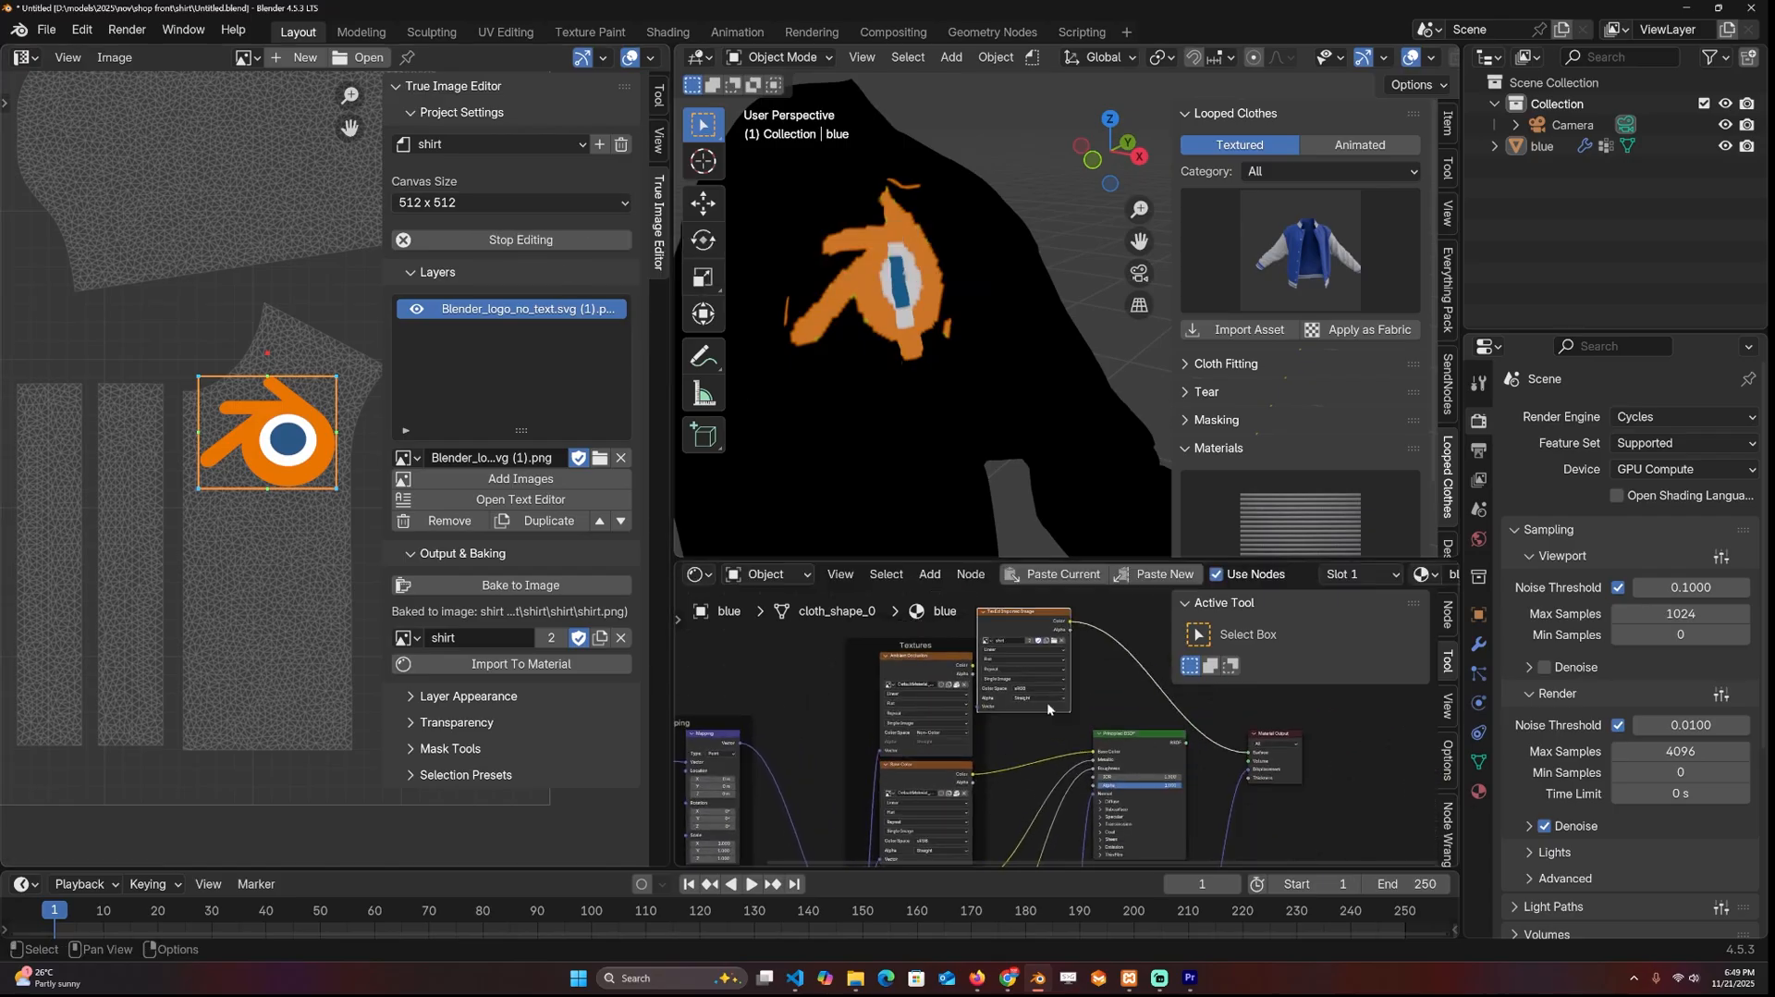
pyautogui.moveTo(1206, 736)
pyautogui.mouseDown(button='middle')
pyautogui.moveTo(1016, 720)
pyautogui.moveTo(1057, 705)
pyautogui.mouseUp(button='middle')
pyautogui.scroll(2, 1004, 680)
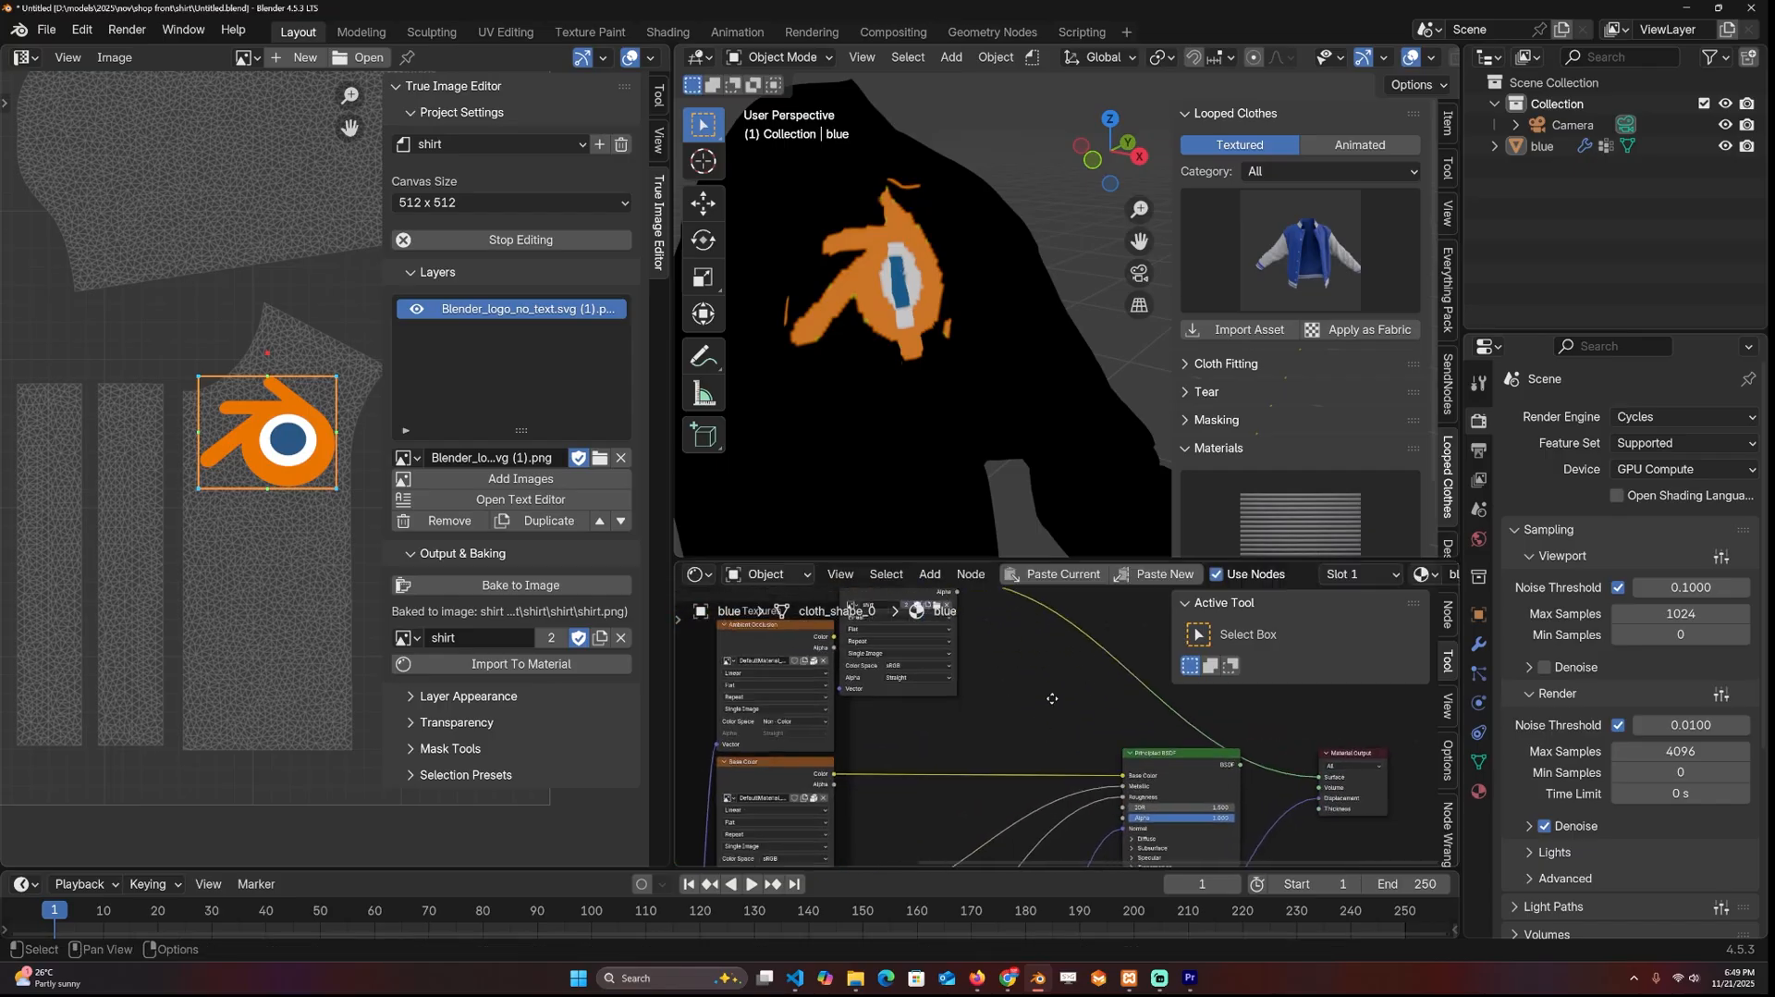
# Step: Add a Mix node and feed the base colour texture into it
pyautogui.hotkey('shift', 'a')
pyautogui.click(1024, 672)
pyautogui.write('mix')
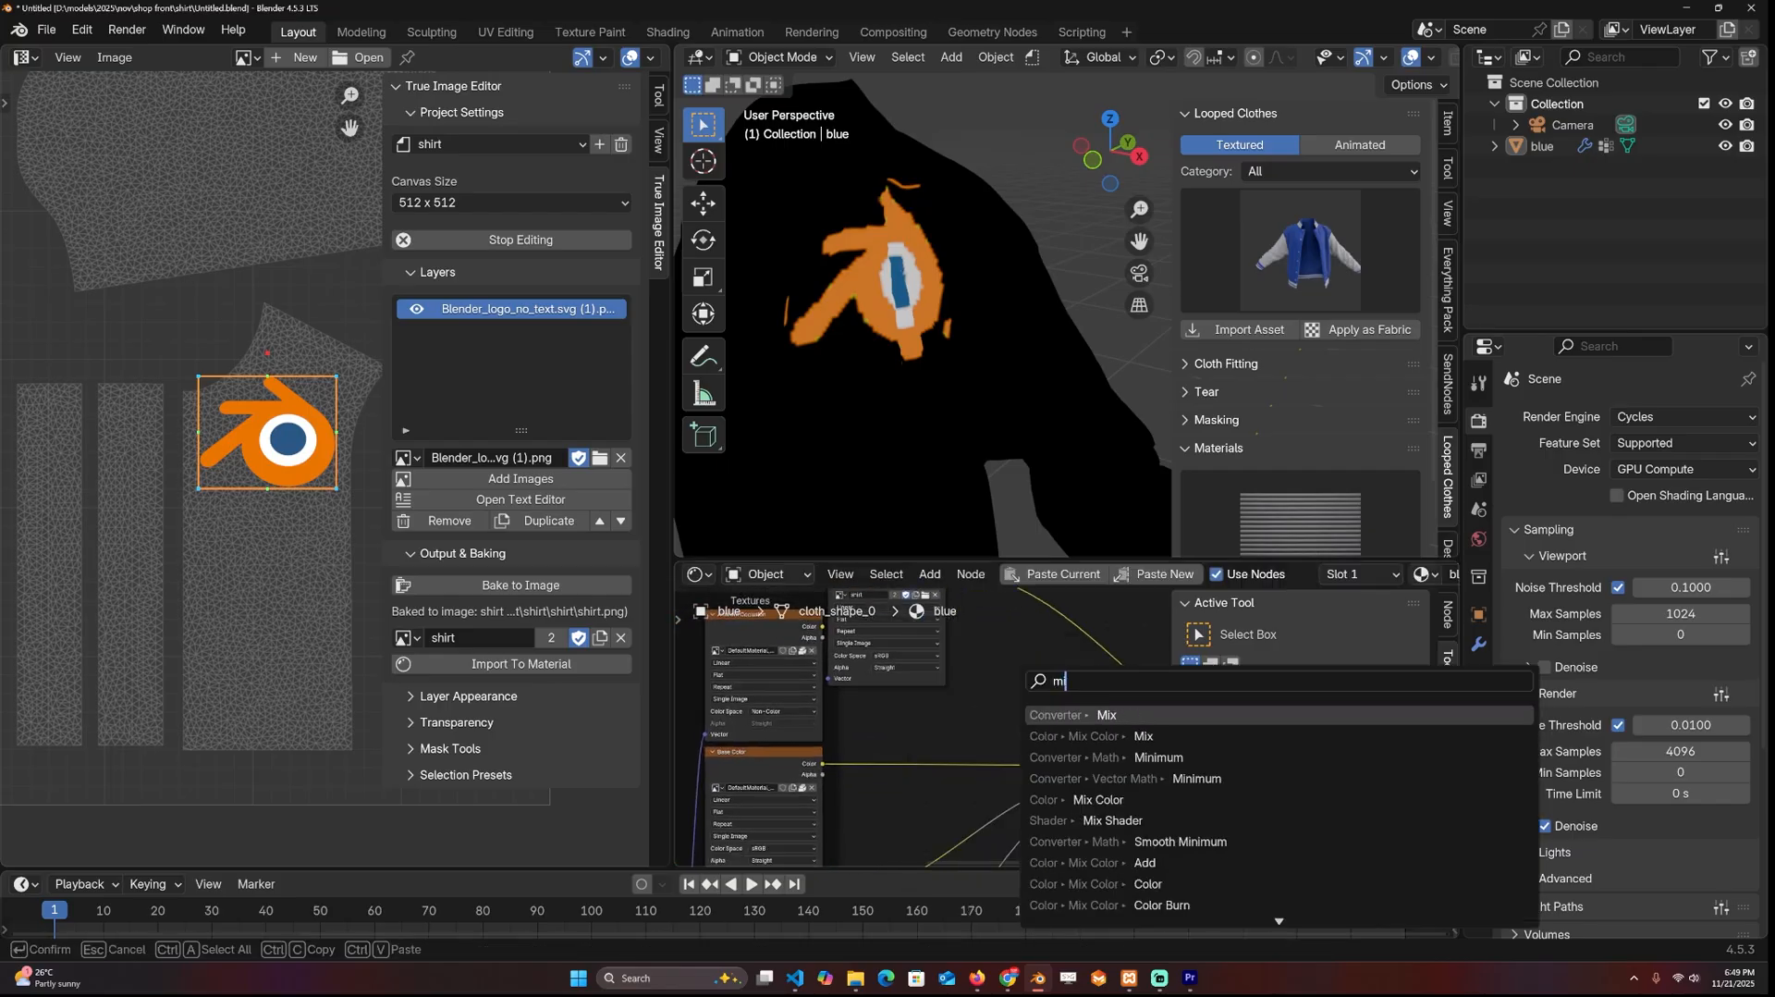
pyautogui.press('Down')
pyautogui.press('Return')
pyautogui.click(1085, 819)
pyautogui.moveTo(1085, 819); pyautogui.dragTo(1069, 737, button='middle')
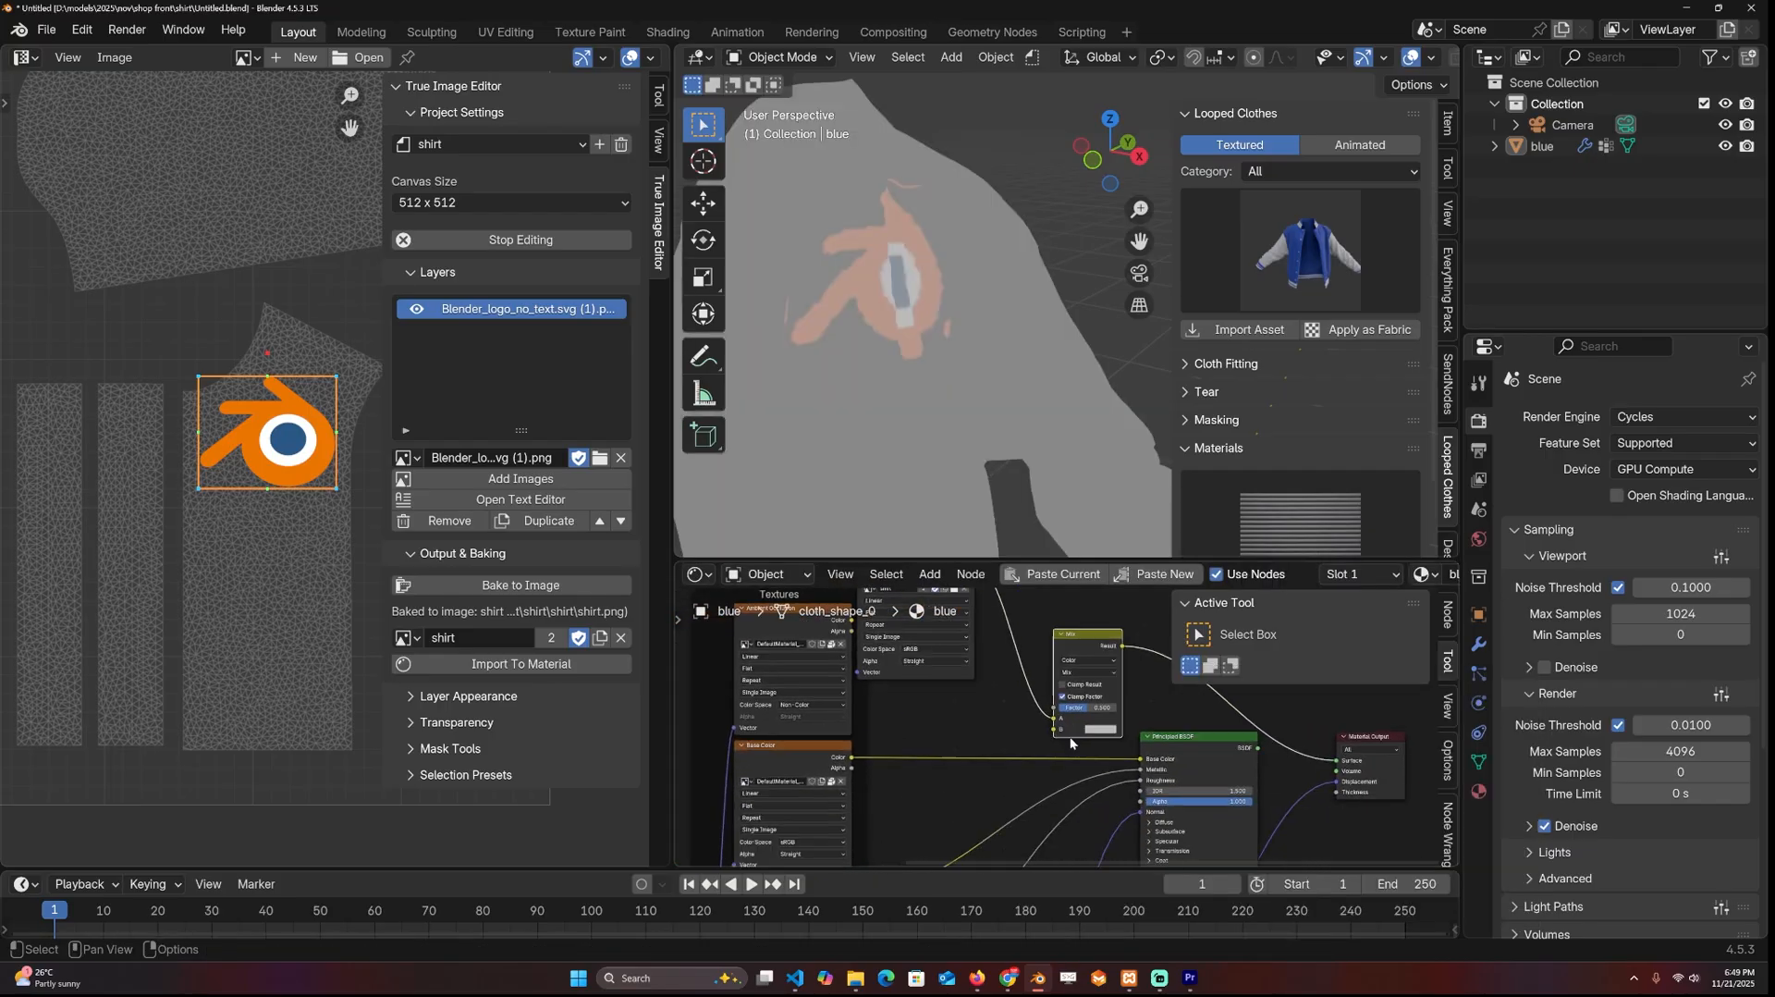
pyautogui.moveTo(850, 758); pyautogui.dragTo(1062, 718)
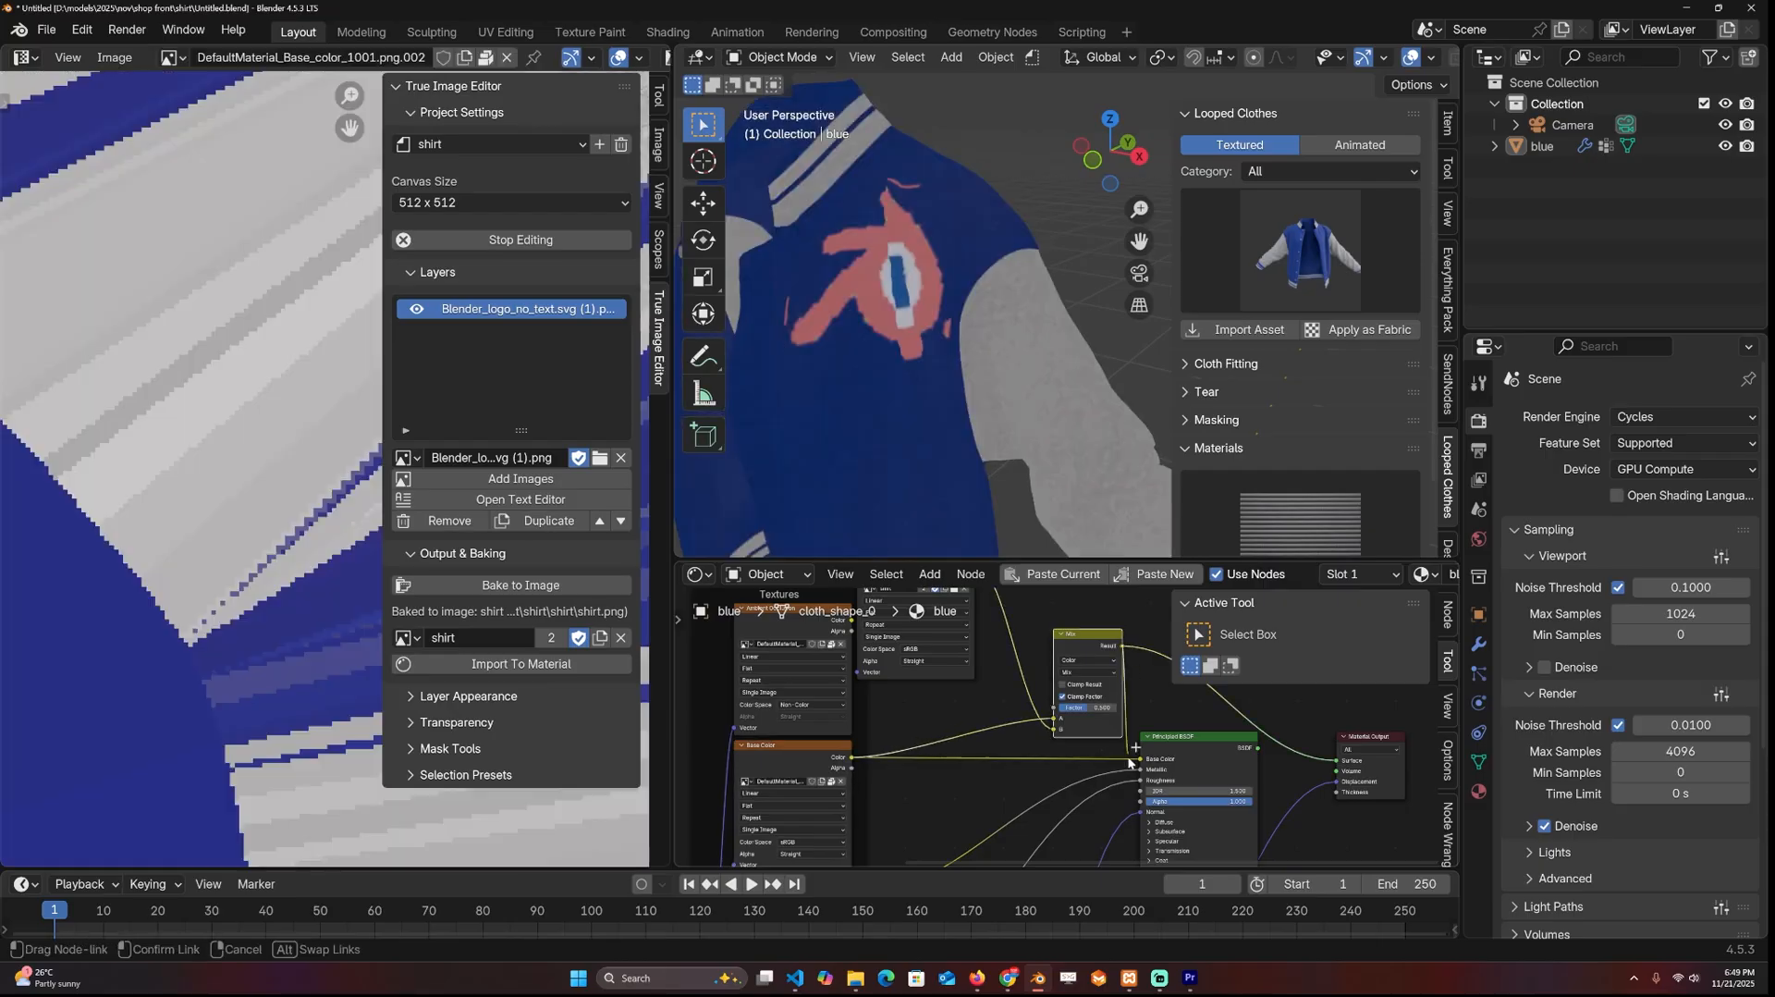
# Step: Route the baked shirt image into the Mix node so the orange logo shows on the chest
pyautogui.moveTo(1054, 416)
pyautogui.mouseDown(button='middle')
pyautogui.moveTo(958, 387)
pyautogui.moveTo(971, 448)
pyautogui.mouseUp(button='middle')
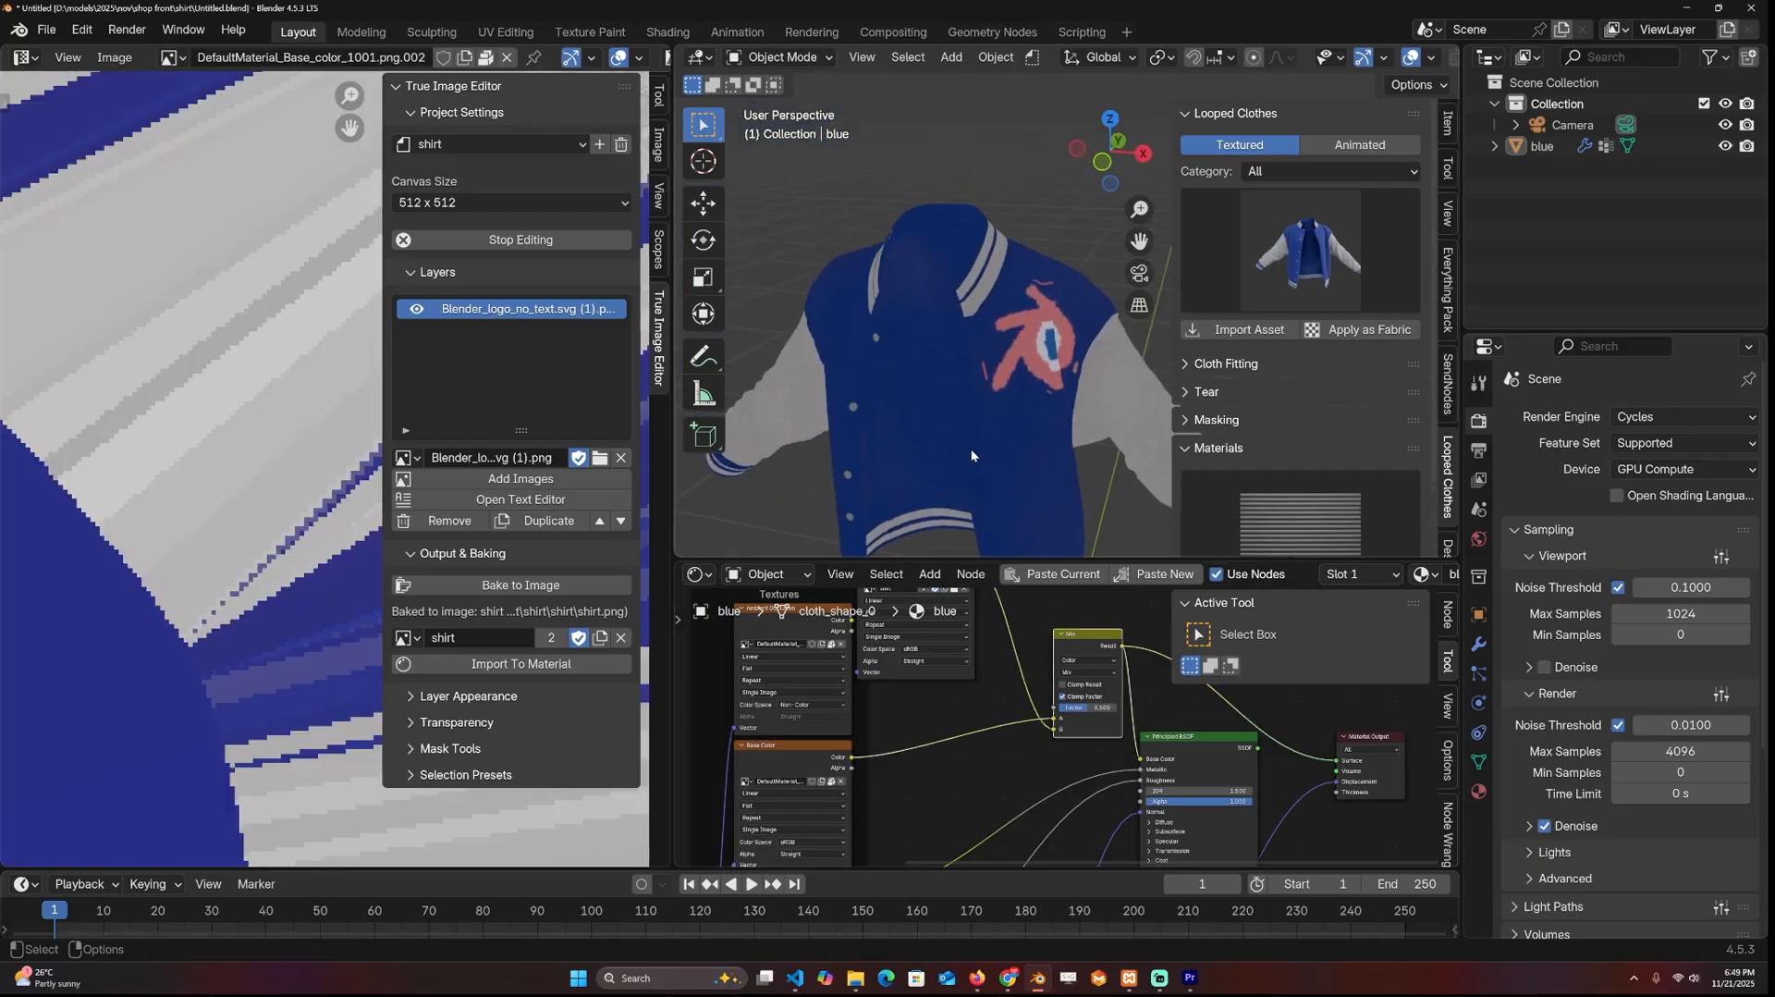
pyautogui.moveTo(972, 592); pyautogui.dragTo(985, 656, button='middle')
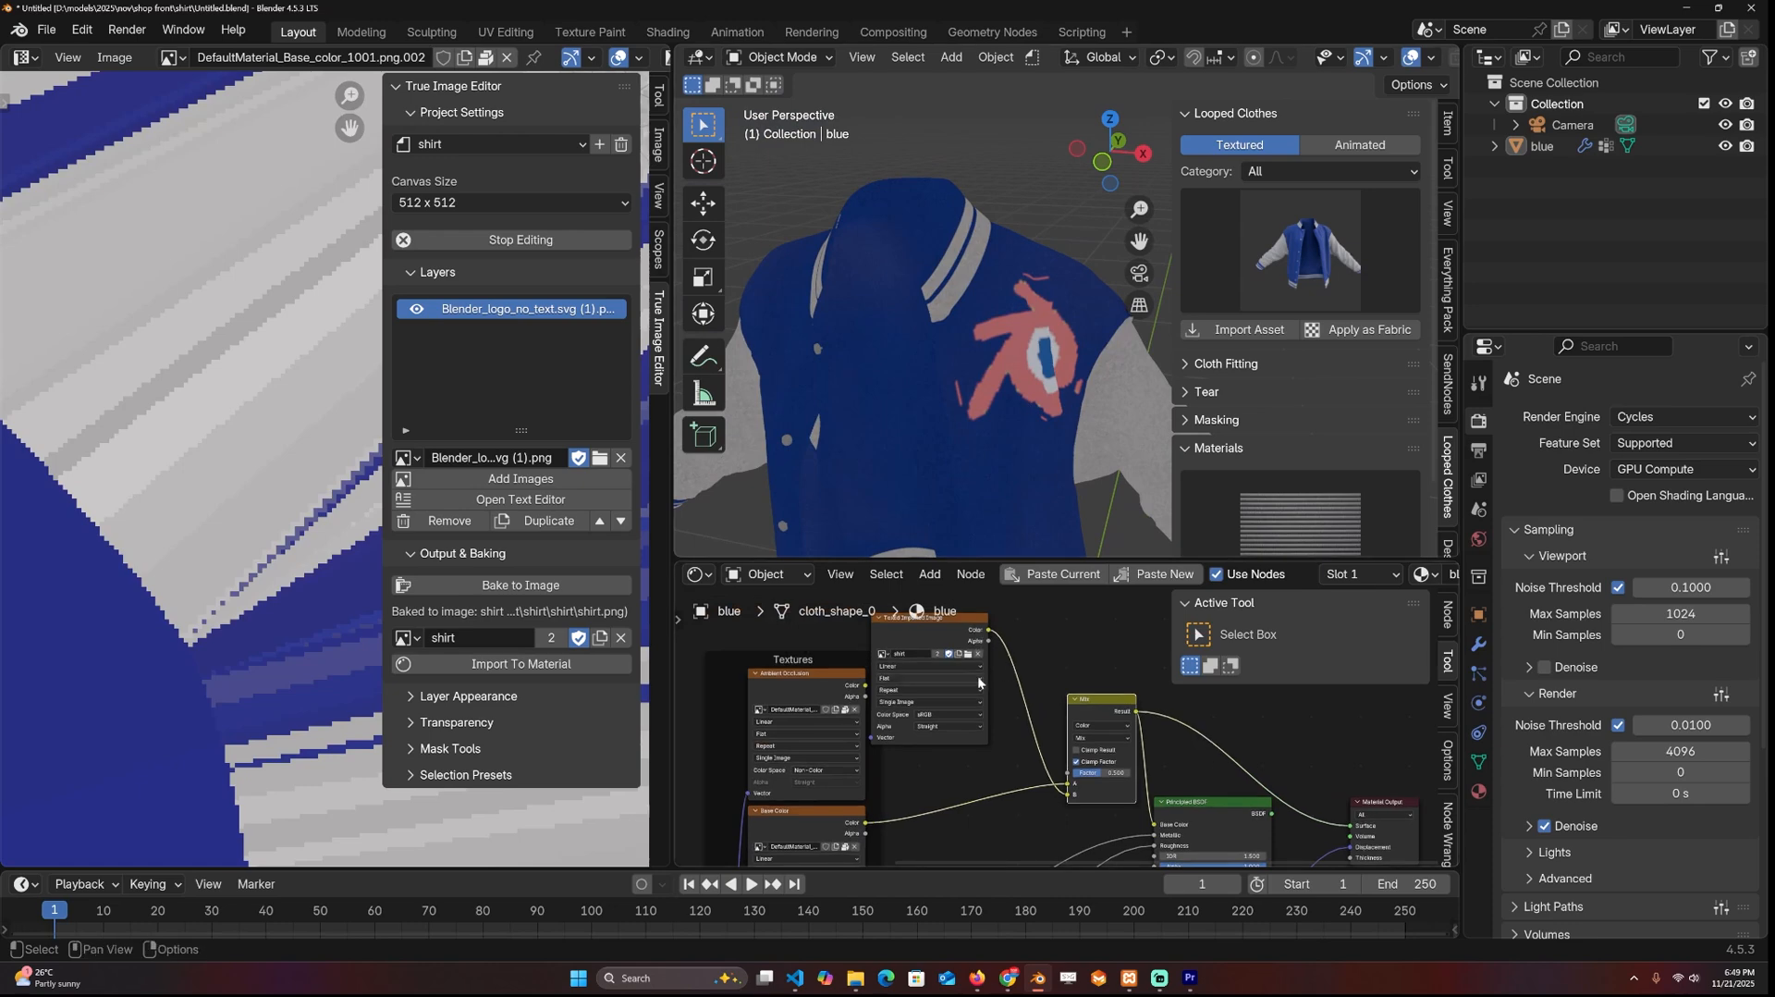
pyautogui.click(976, 645)
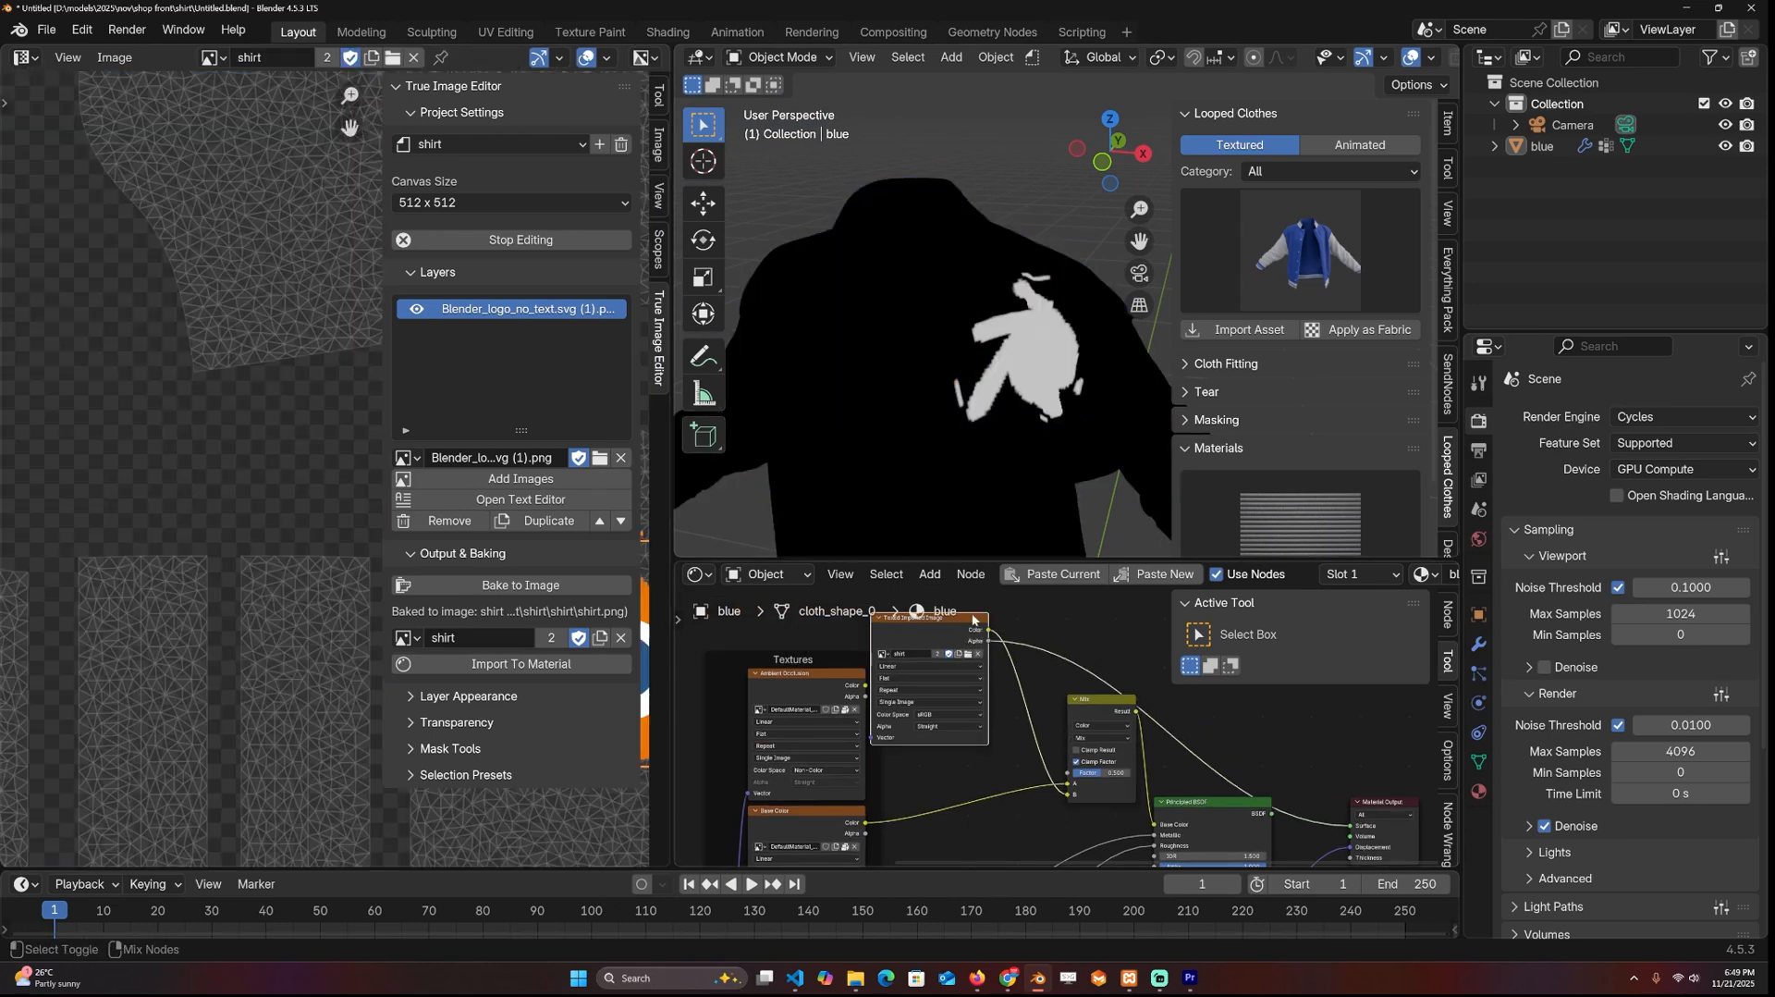
pyautogui.moveTo(985, 641); pyautogui.dragTo(1073, 781)
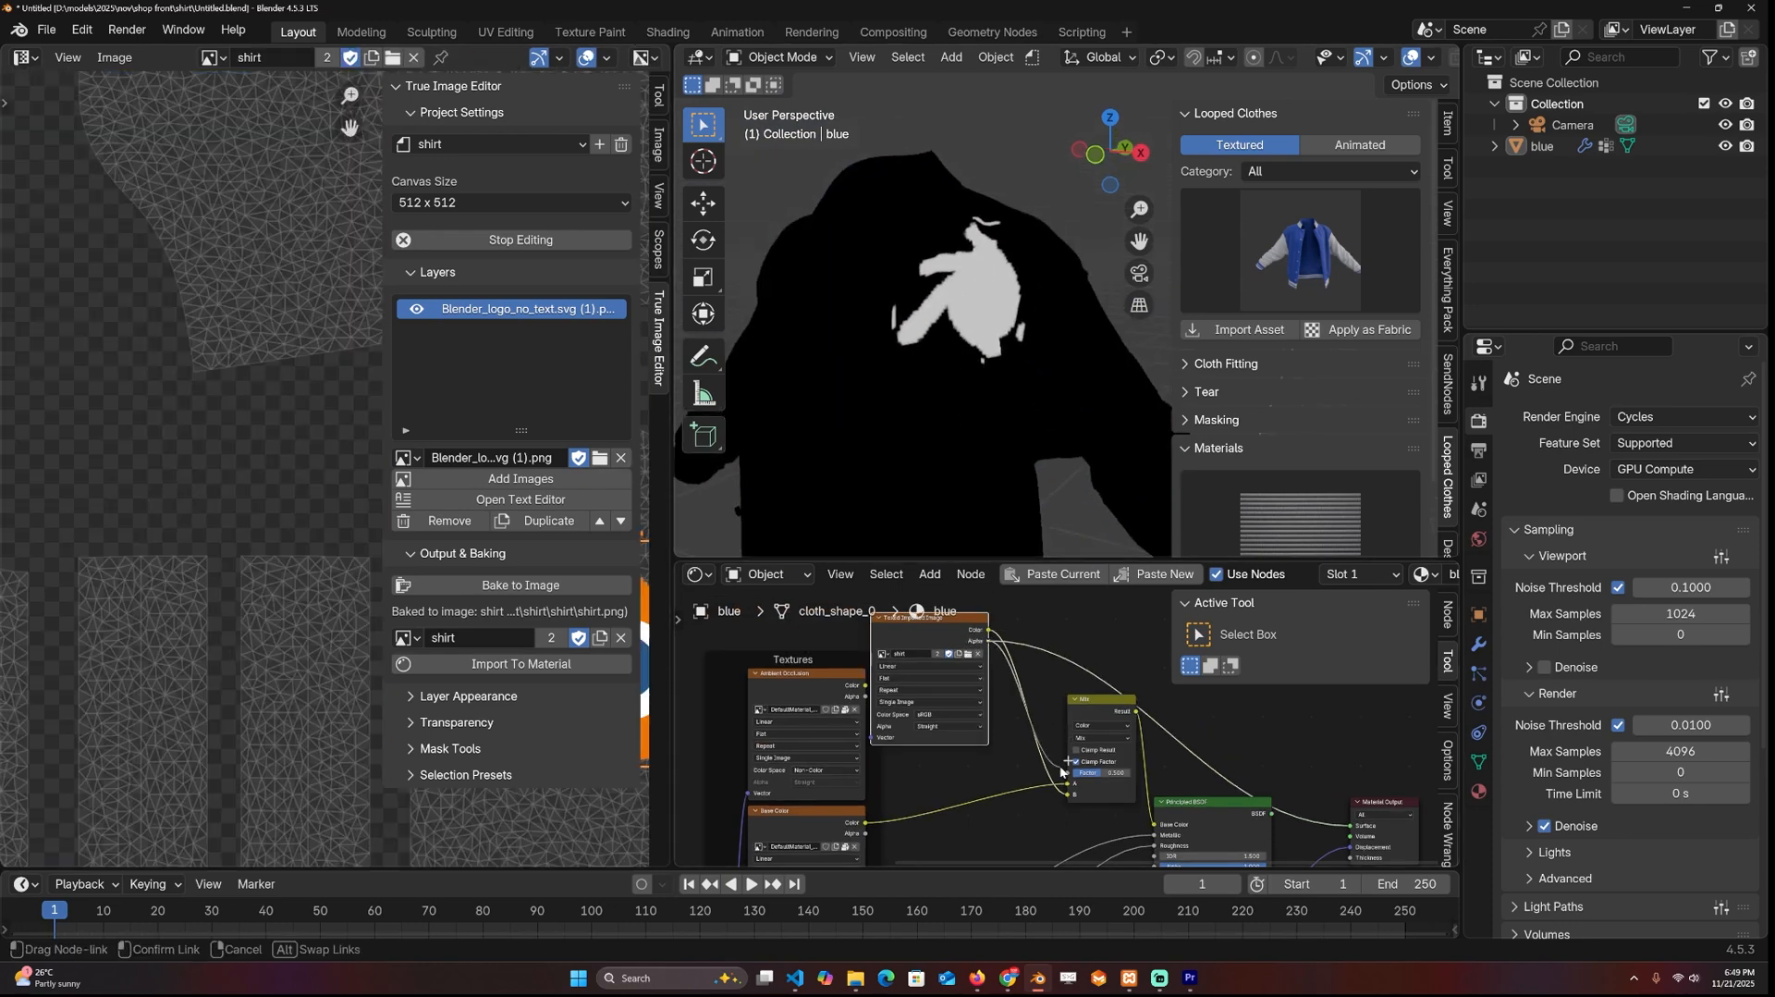
pyautogui.moveTo(915, 389)
pyautogui.mouseDown(button='middle')
pyautogui.moveTo(849, 393)
pyautogui.moveTo(886, 387)
pyautogui.mouseUp(button='middle')
pyautogui.moveTo(845, 456); pyautogui.dragTo(818, 430, button='middle')
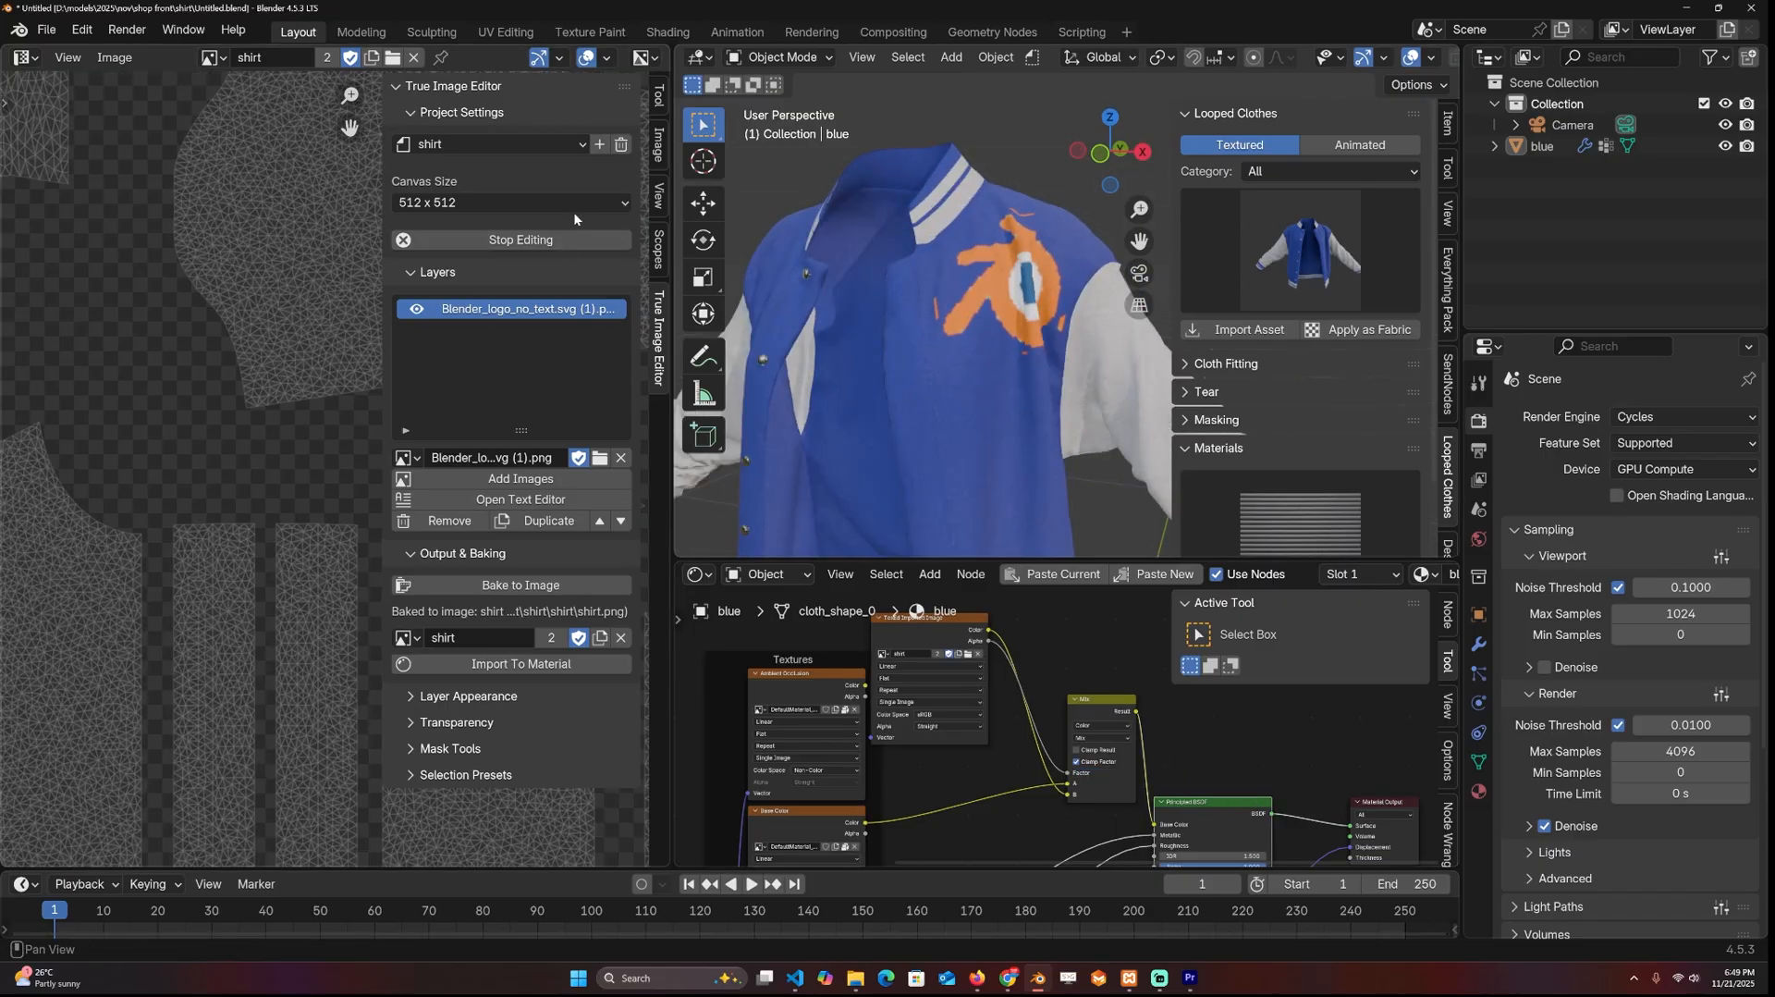
# Step: Set the canvas size to 1K (1024 x 1024) and re-bake the logo for a sharper print
pyautogui.click(513, 203)
pyautogui.click(513, 250)
pyautogui.scroll(2, 835, 372)
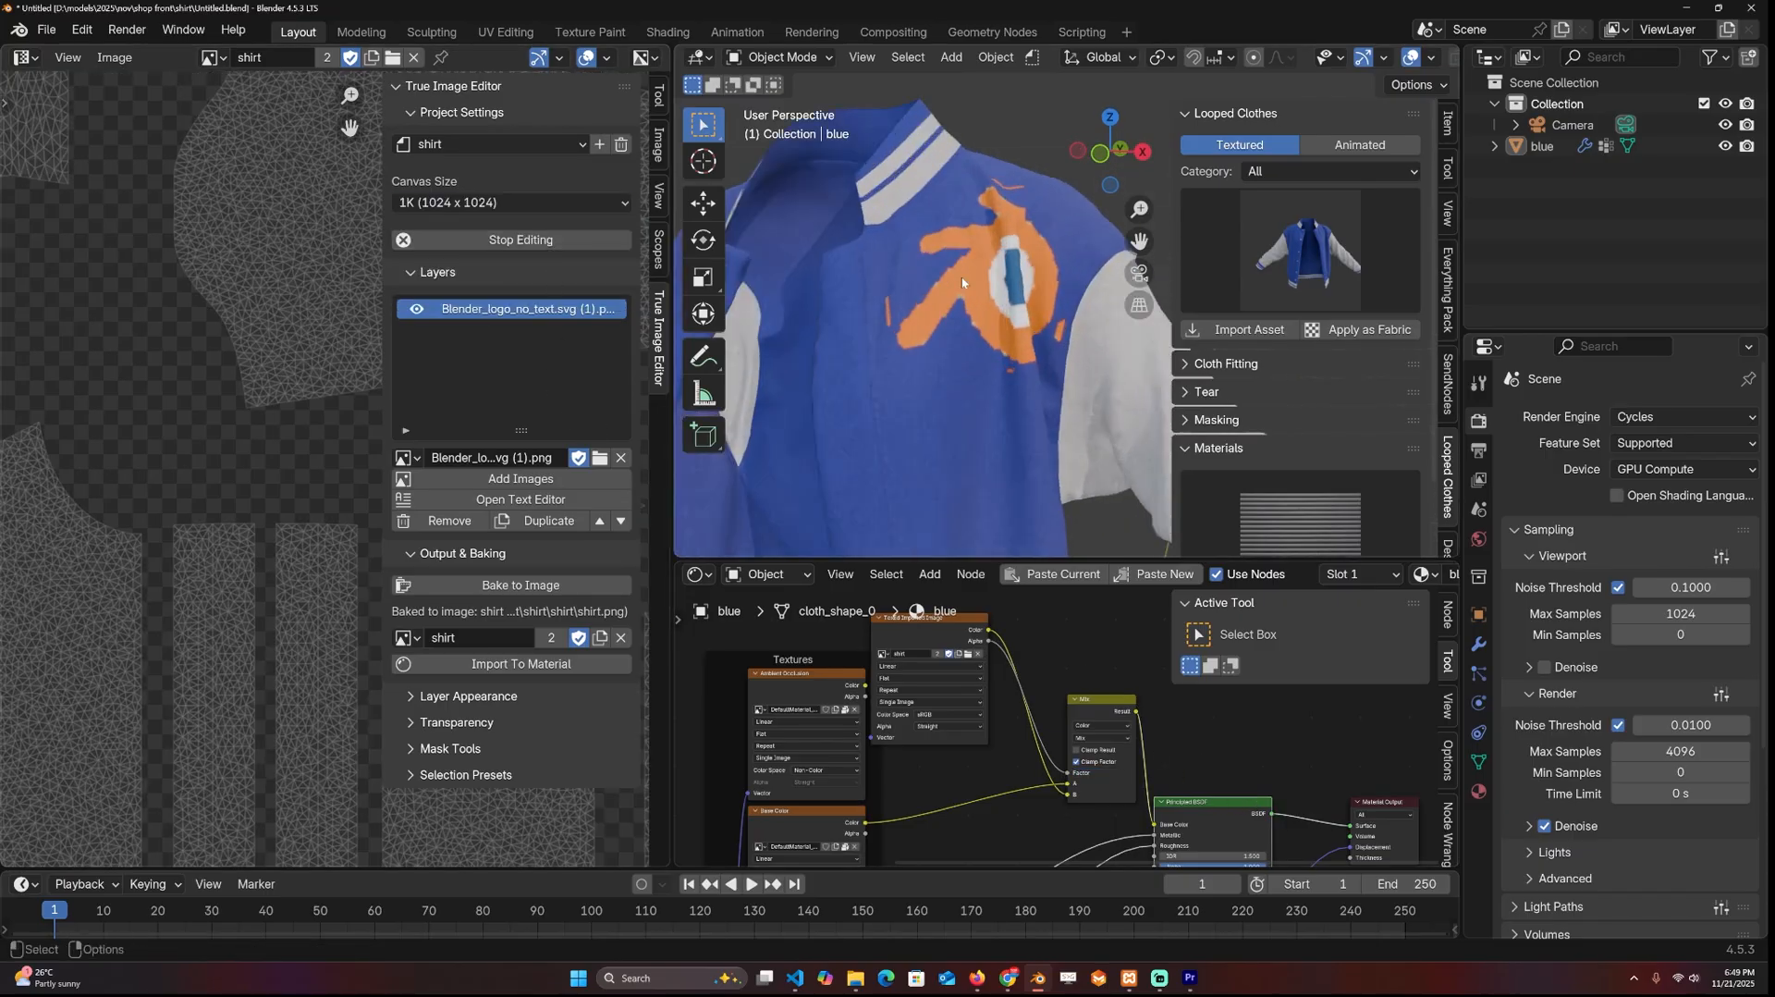
pyautogui.click(552, 587)
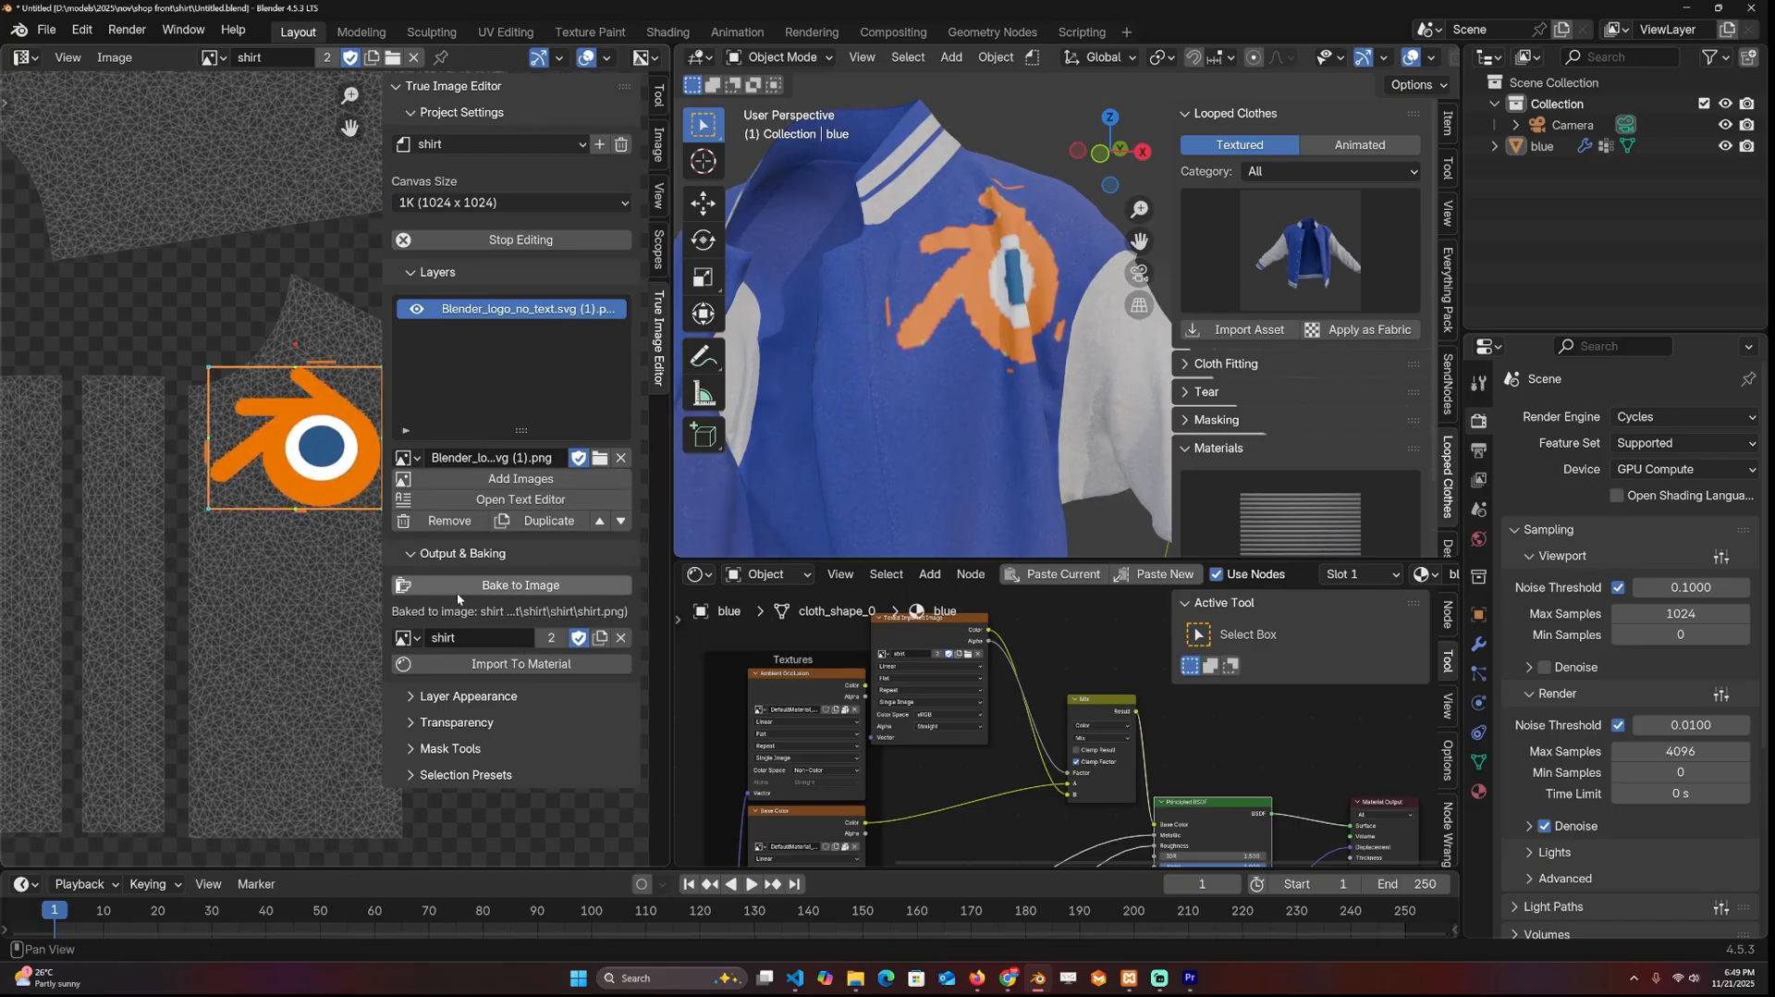
pyautogui.click(458, 587)
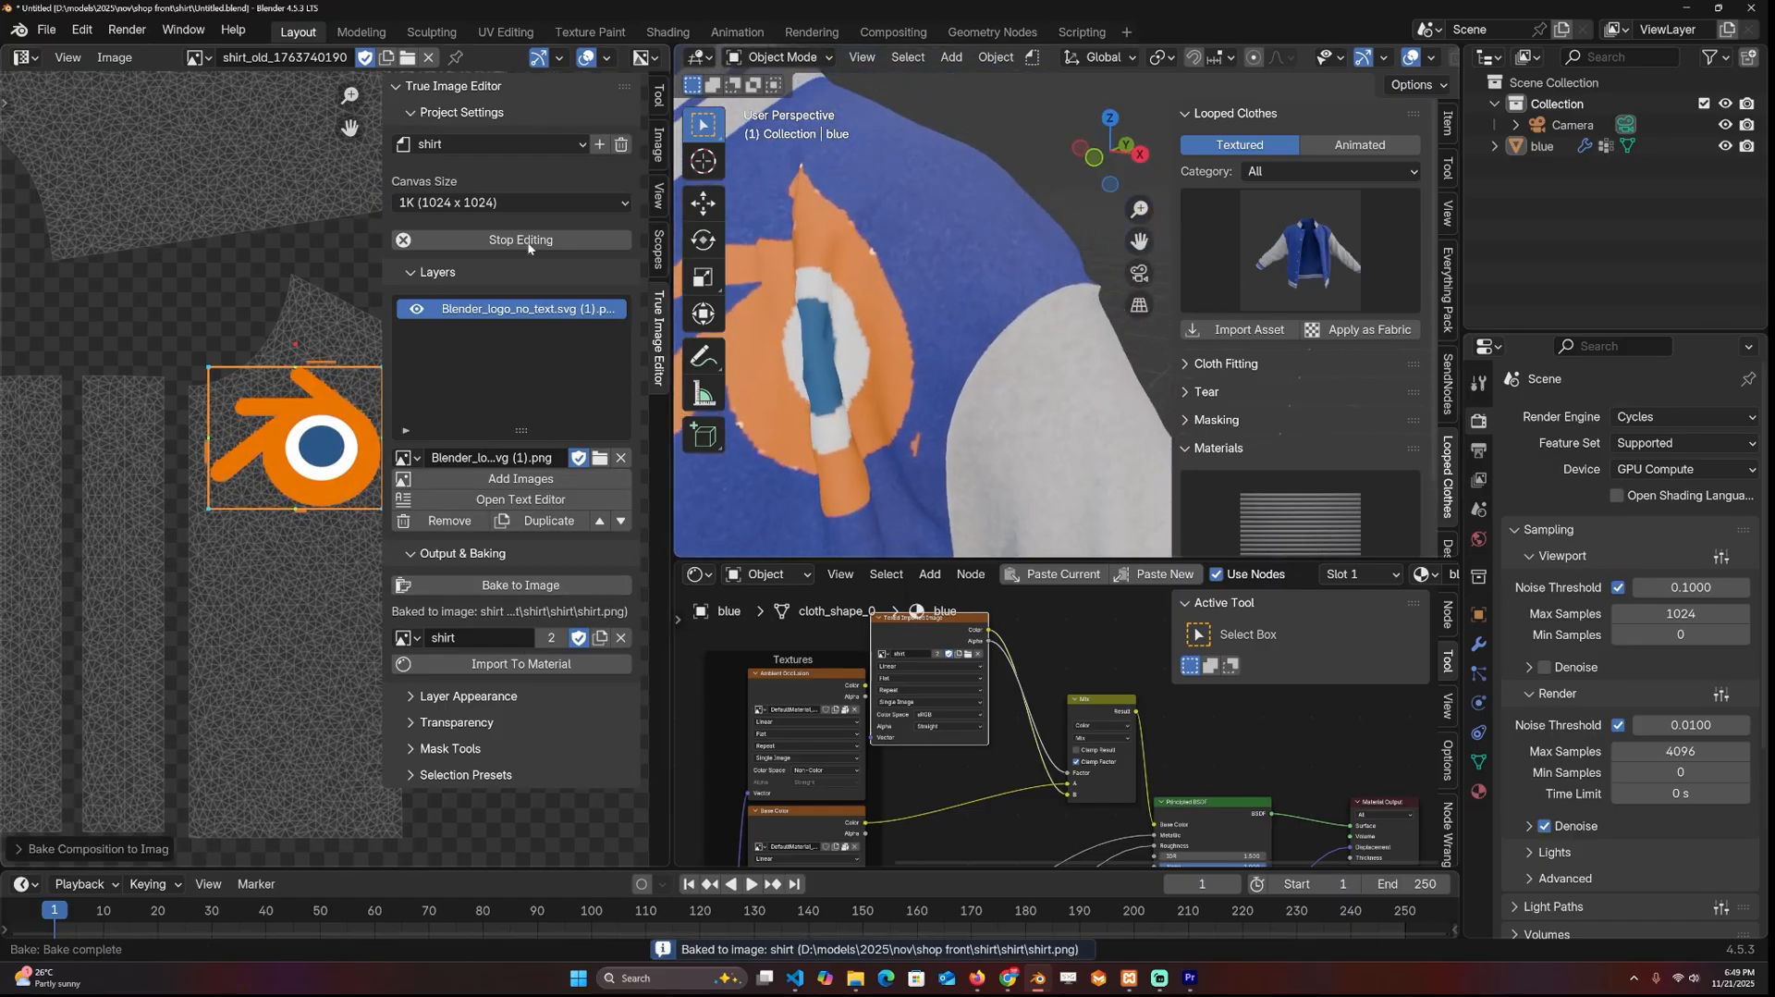
pyautogui.click(919, 252)
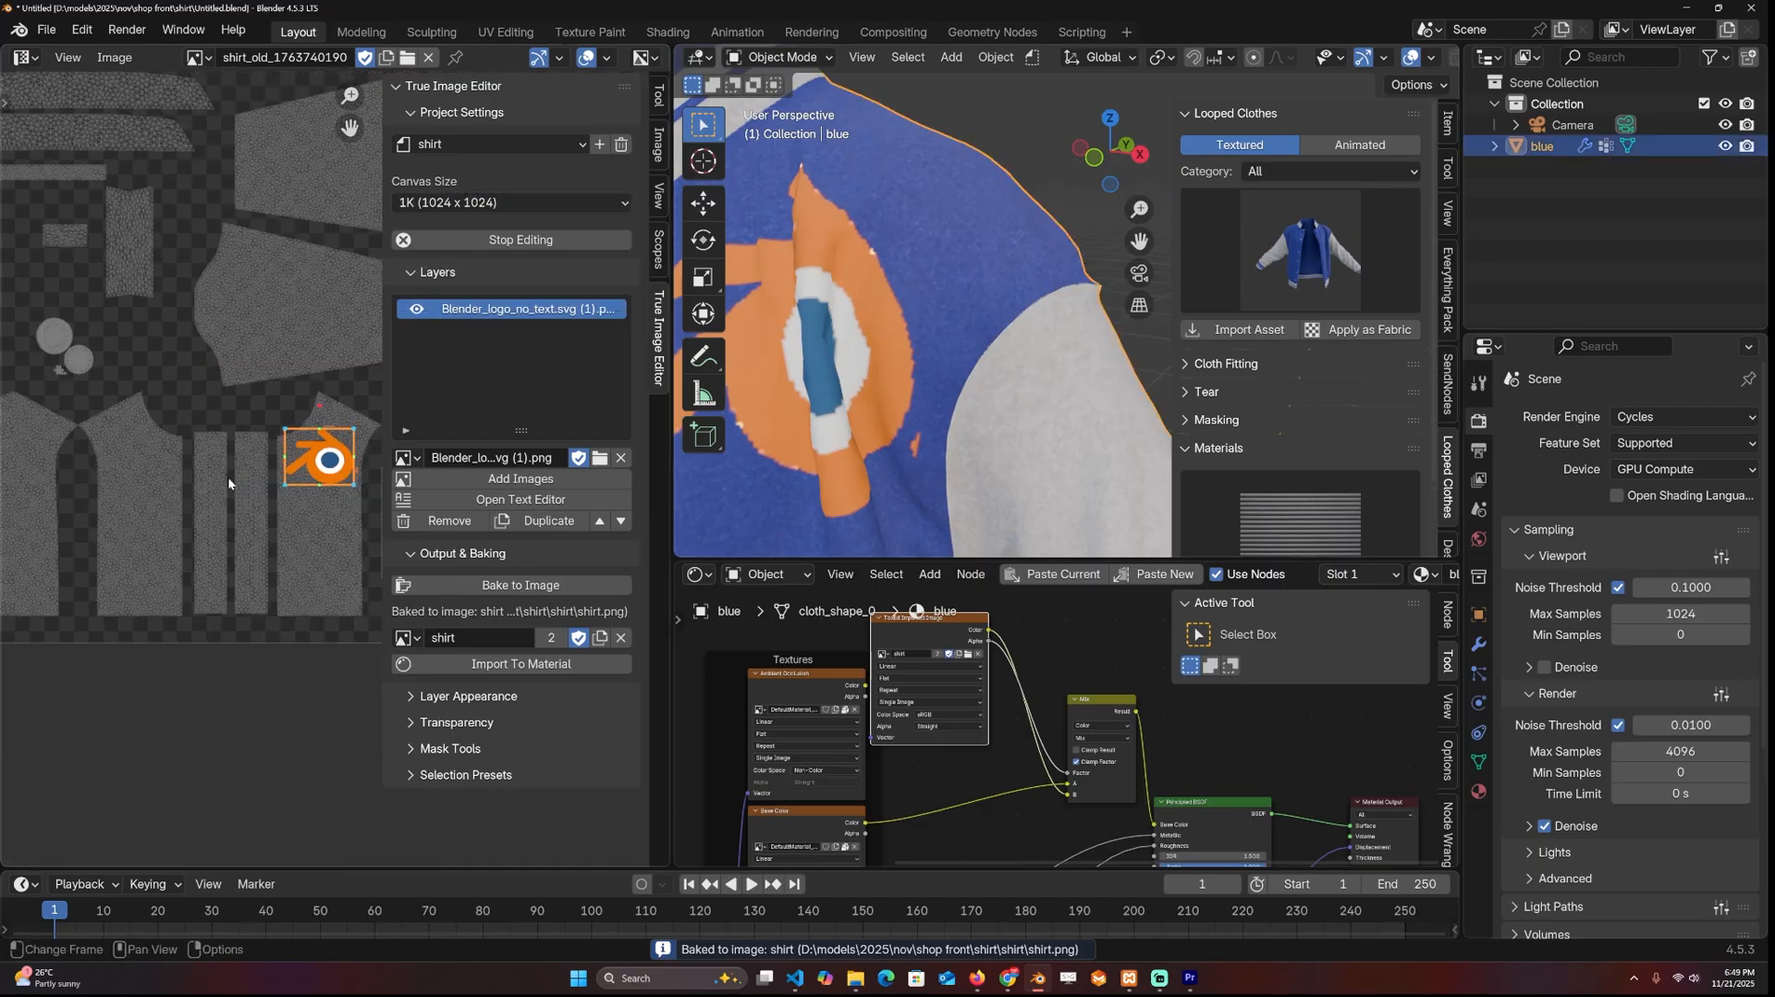
pyautogui.scroll(-4, 227, 476)
# Step: Bring up the image picker and choose the green vintage patch image for another layer
pyautogui.moveTo(231, 491); pyautogui.dragTo(236, 581, button='middle')
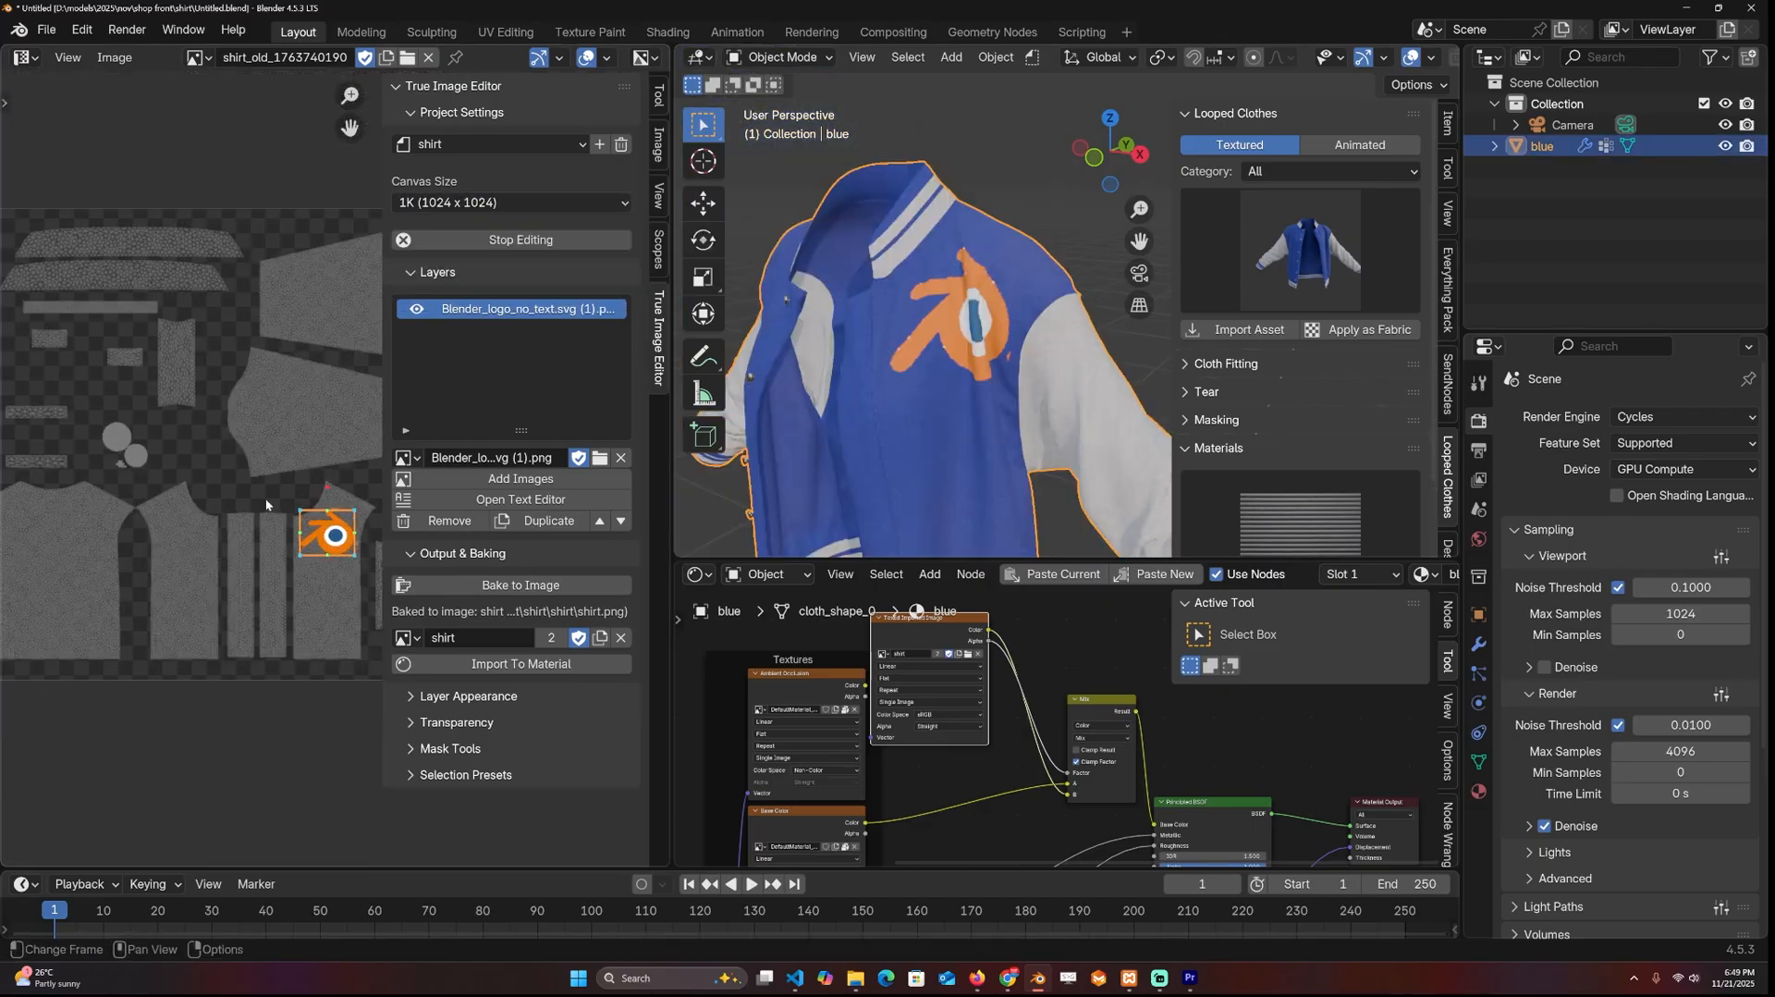
pyautogui.moveTo(265, 498); pyautogui.dragTo(258, 462, button='middle')
pyautogui.scroll(-2, 258, 462)
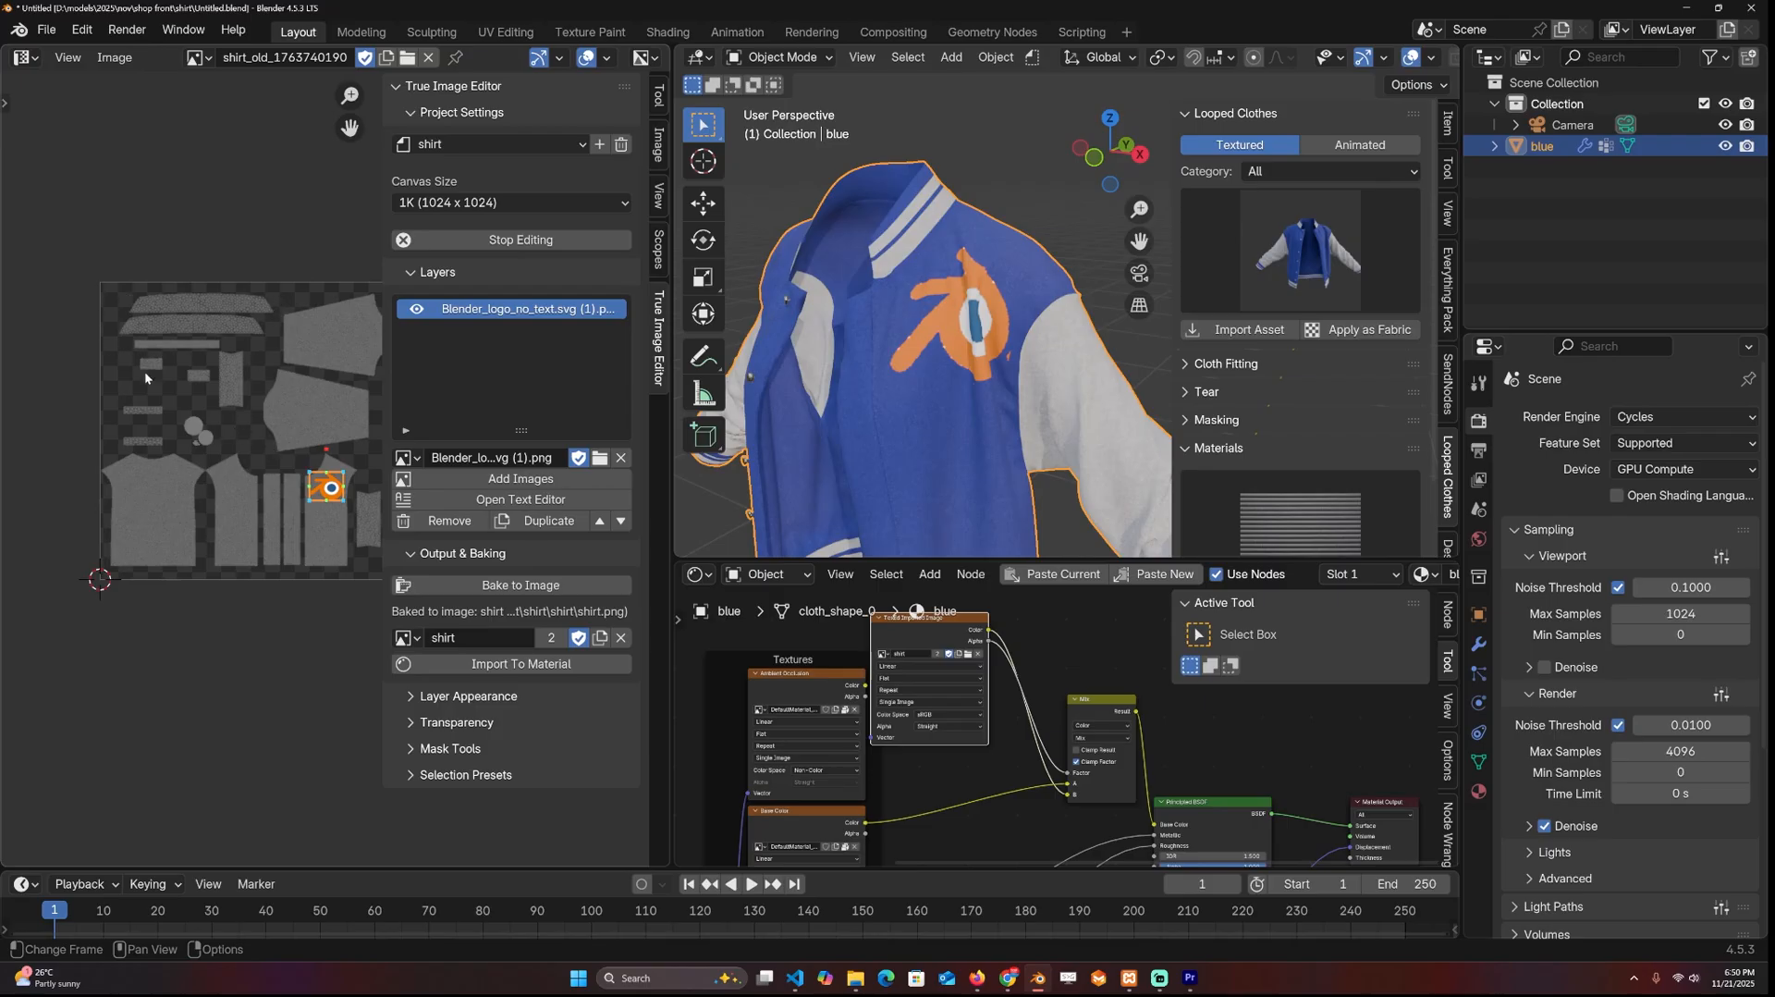
pyautogui.scroll(3, 331, 467)
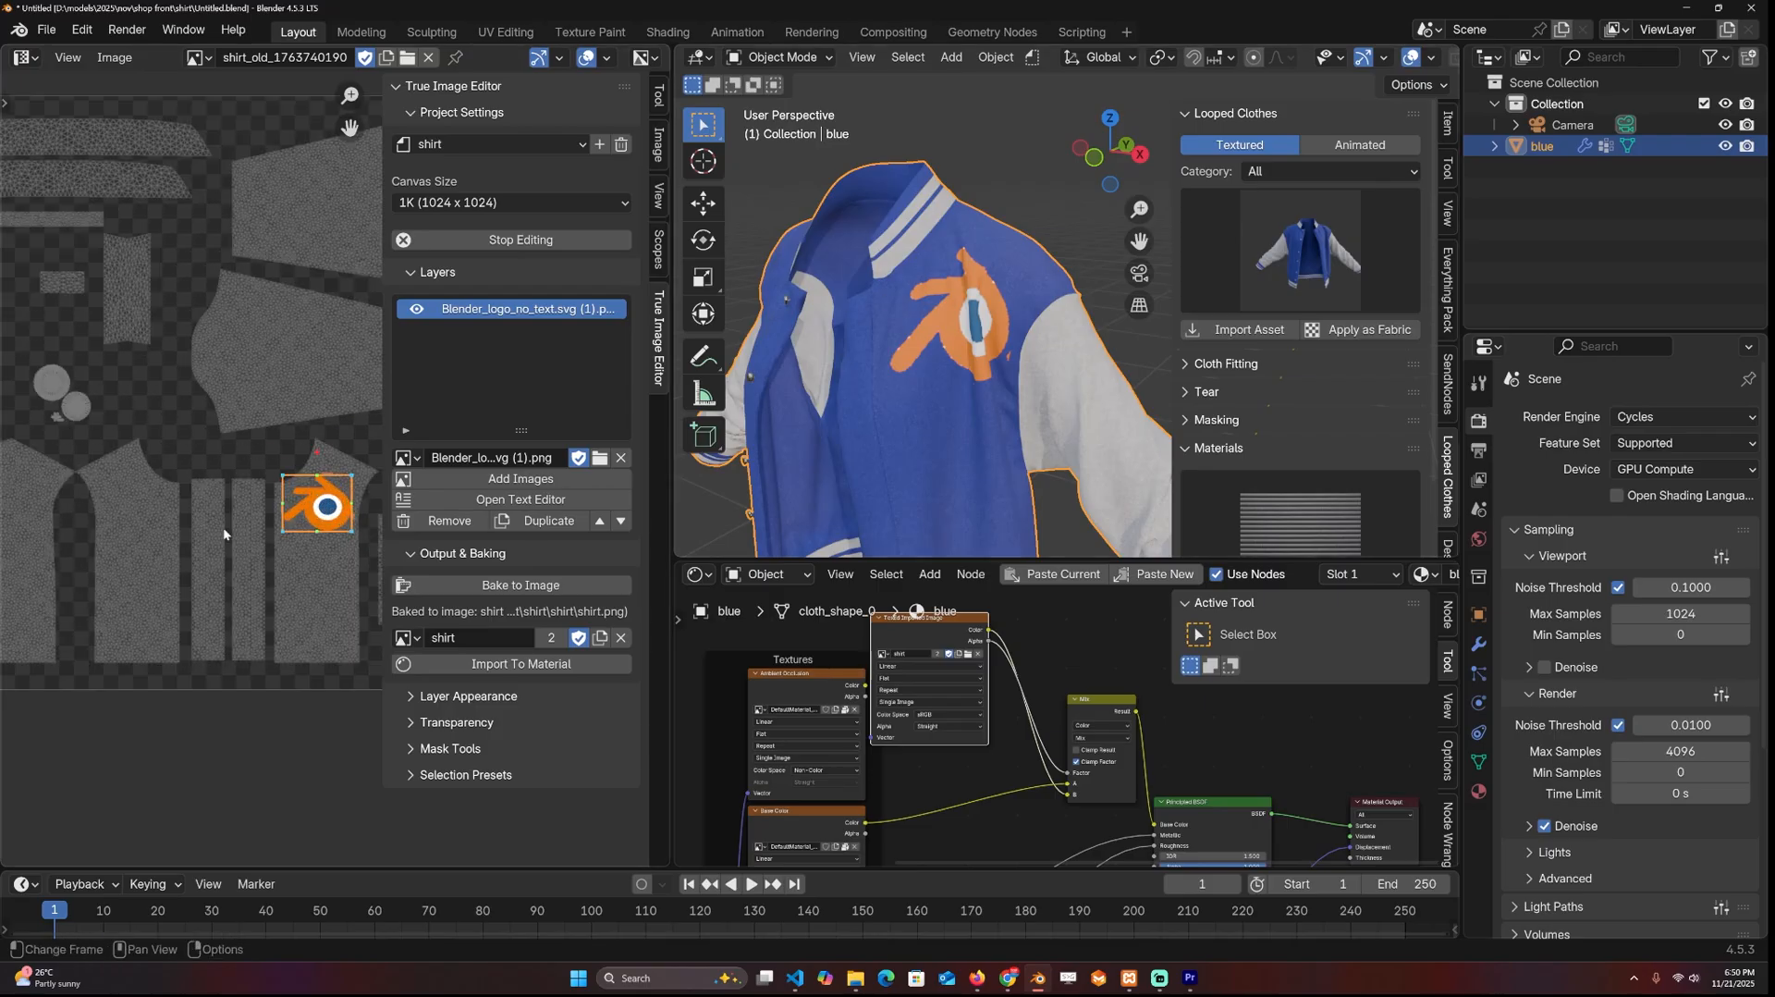
pyautogui.moveTo(333, 471); pyautogui.dragTo(333, 399, button='middle')
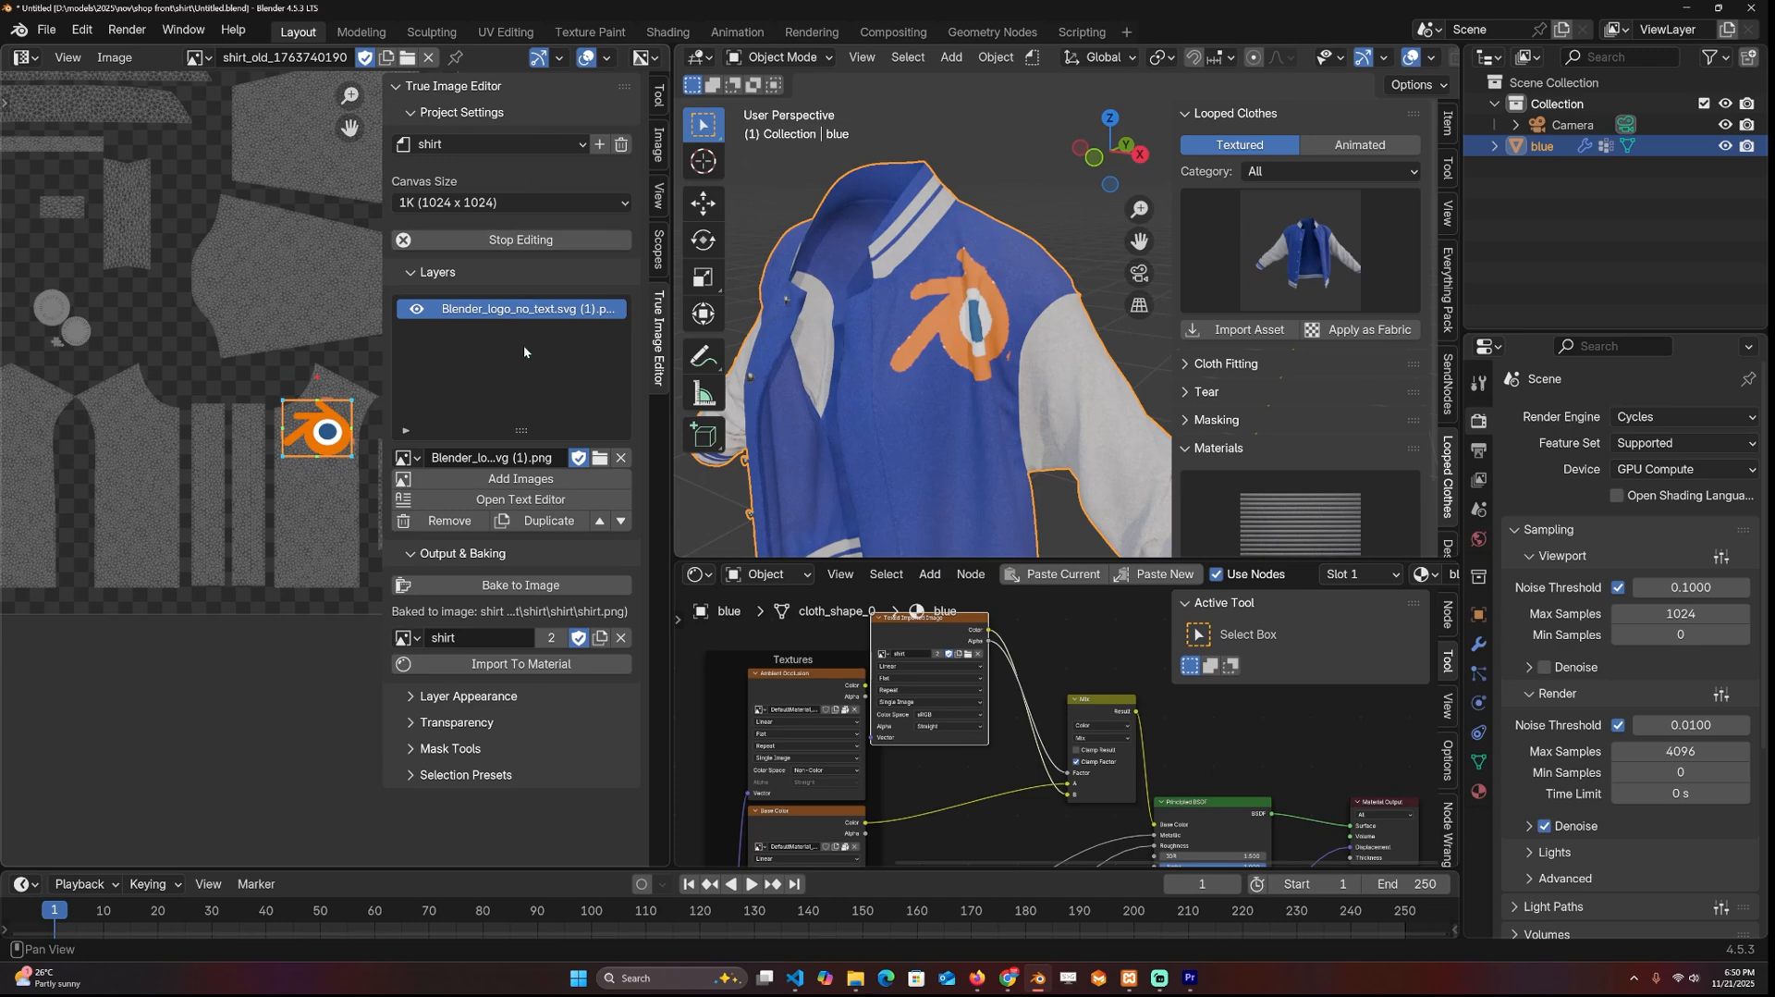
pyautogui.click(520, 477)
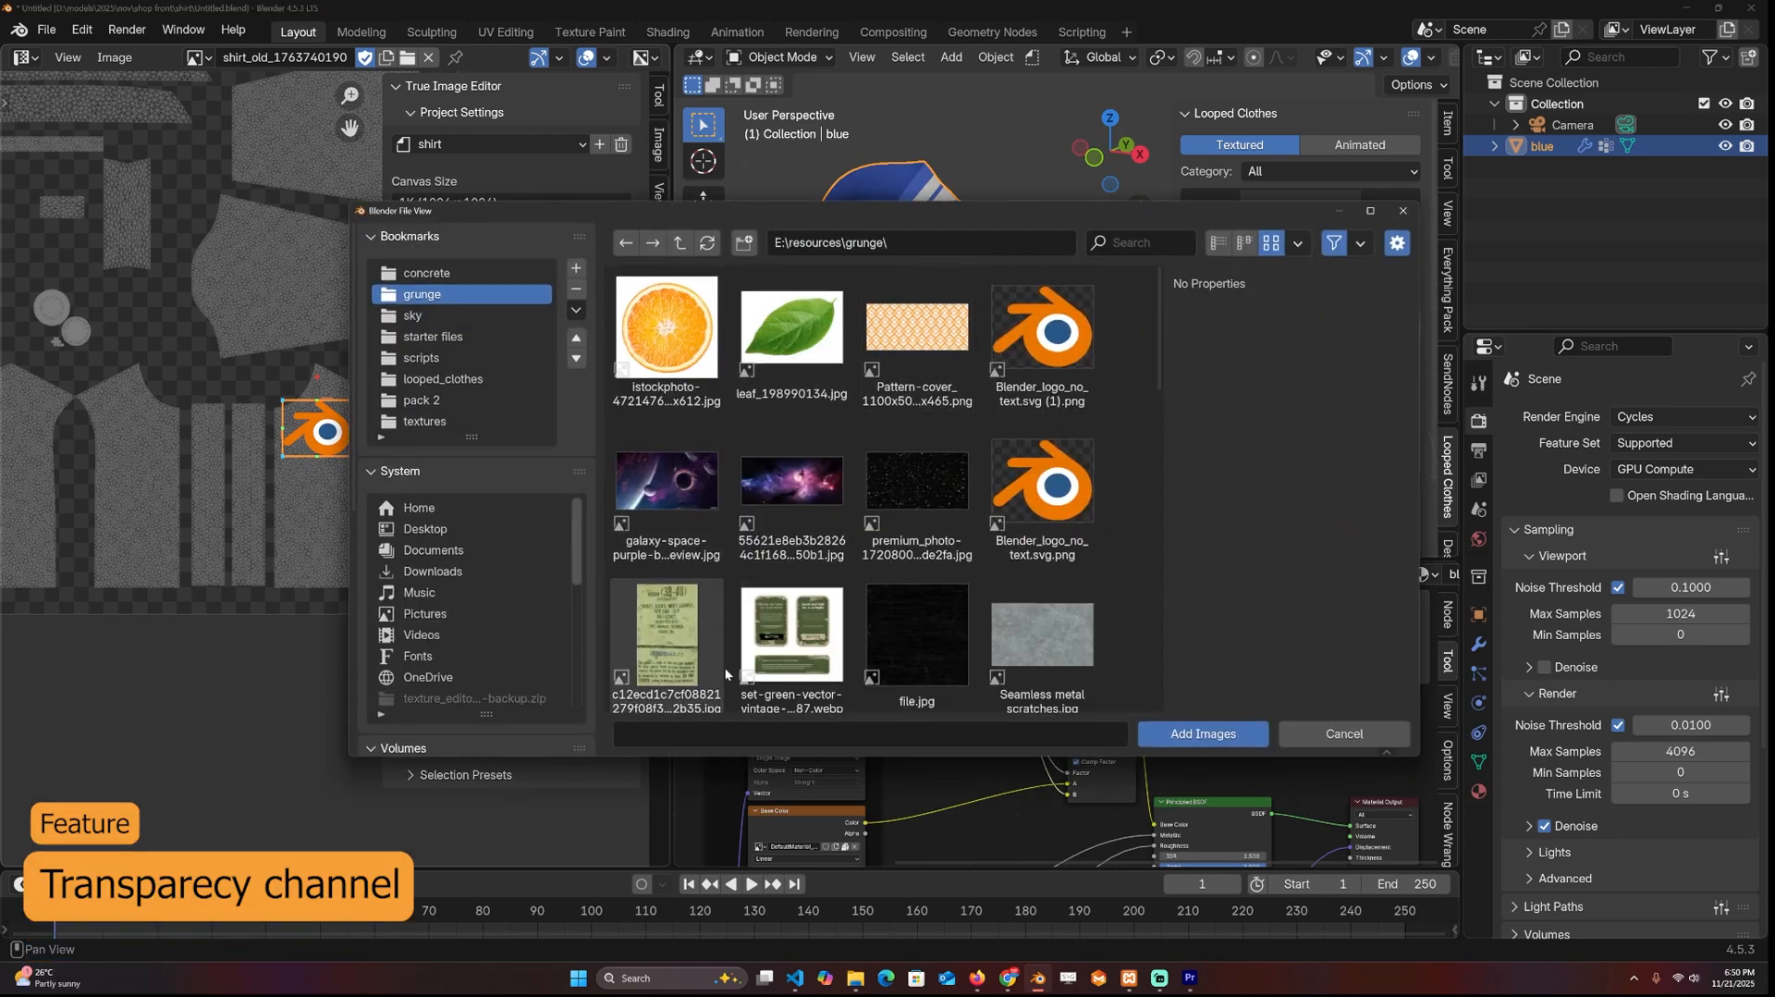
pyautogui.click(804, 637)
# Step: Load the green vintage patch as a layer and reveal its appearance and transparency settings
pyautogui.click(1193, 730)
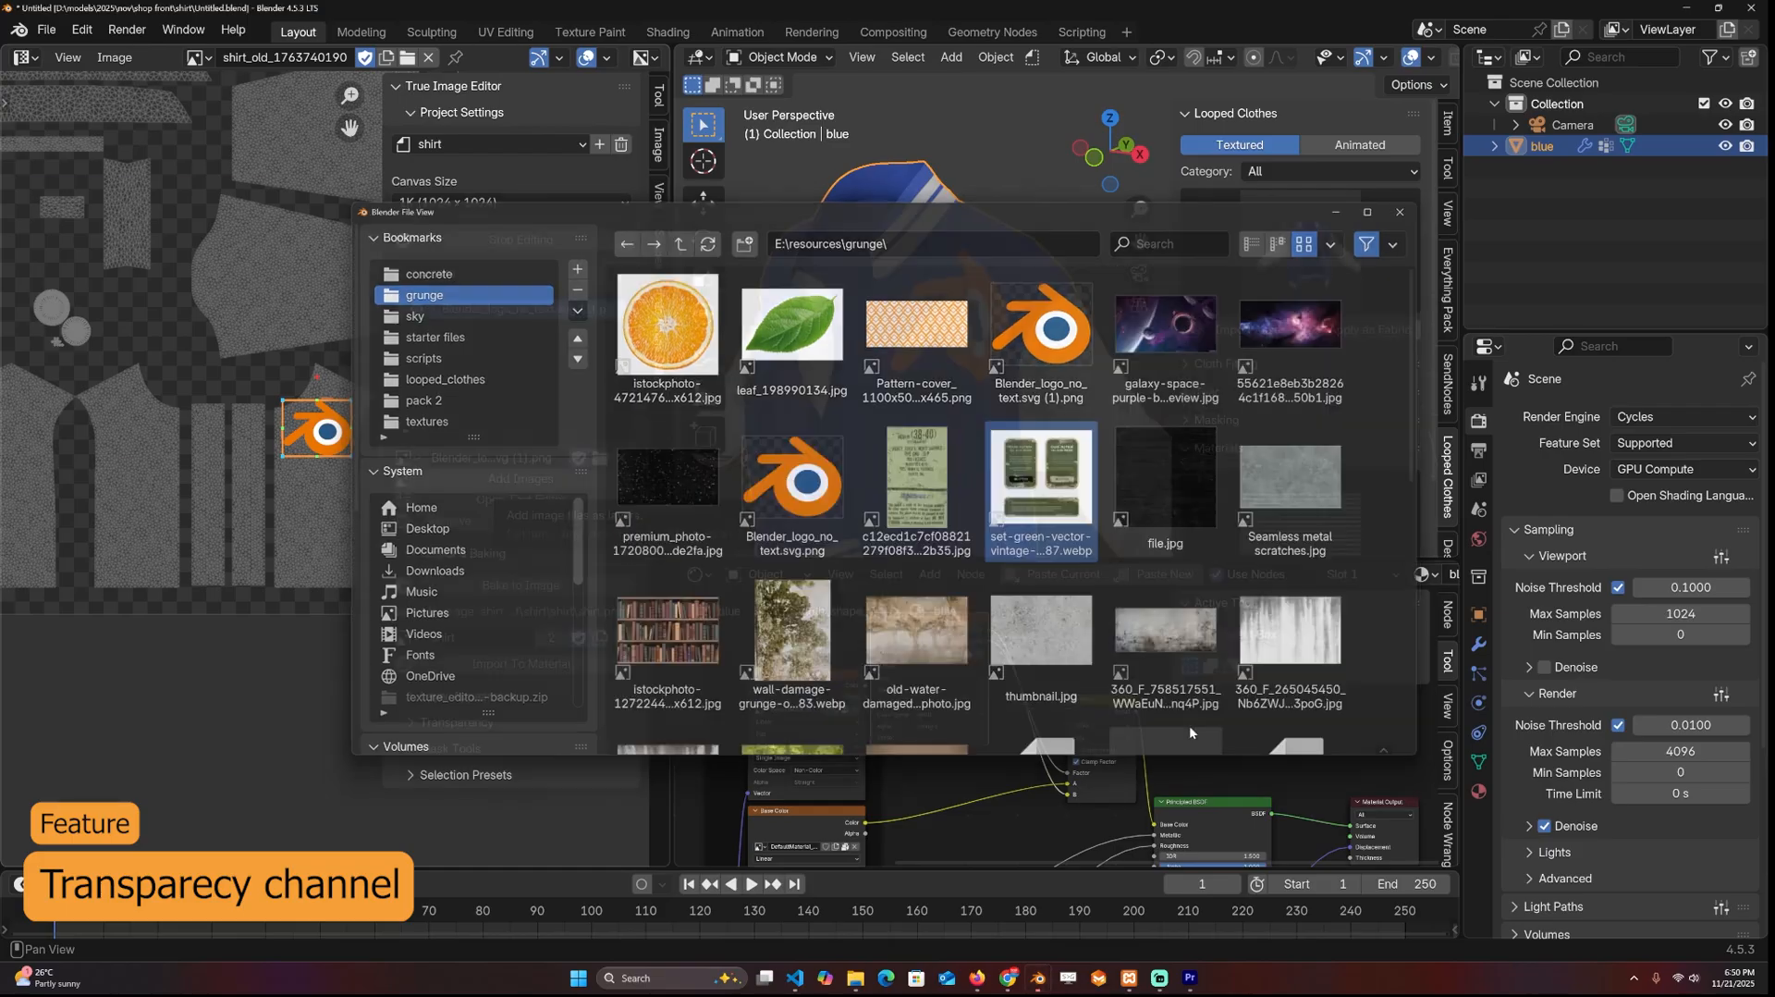
pyautogui.moveTo(279, 372); pyautogui.dragTo(321, 434, button='middle')
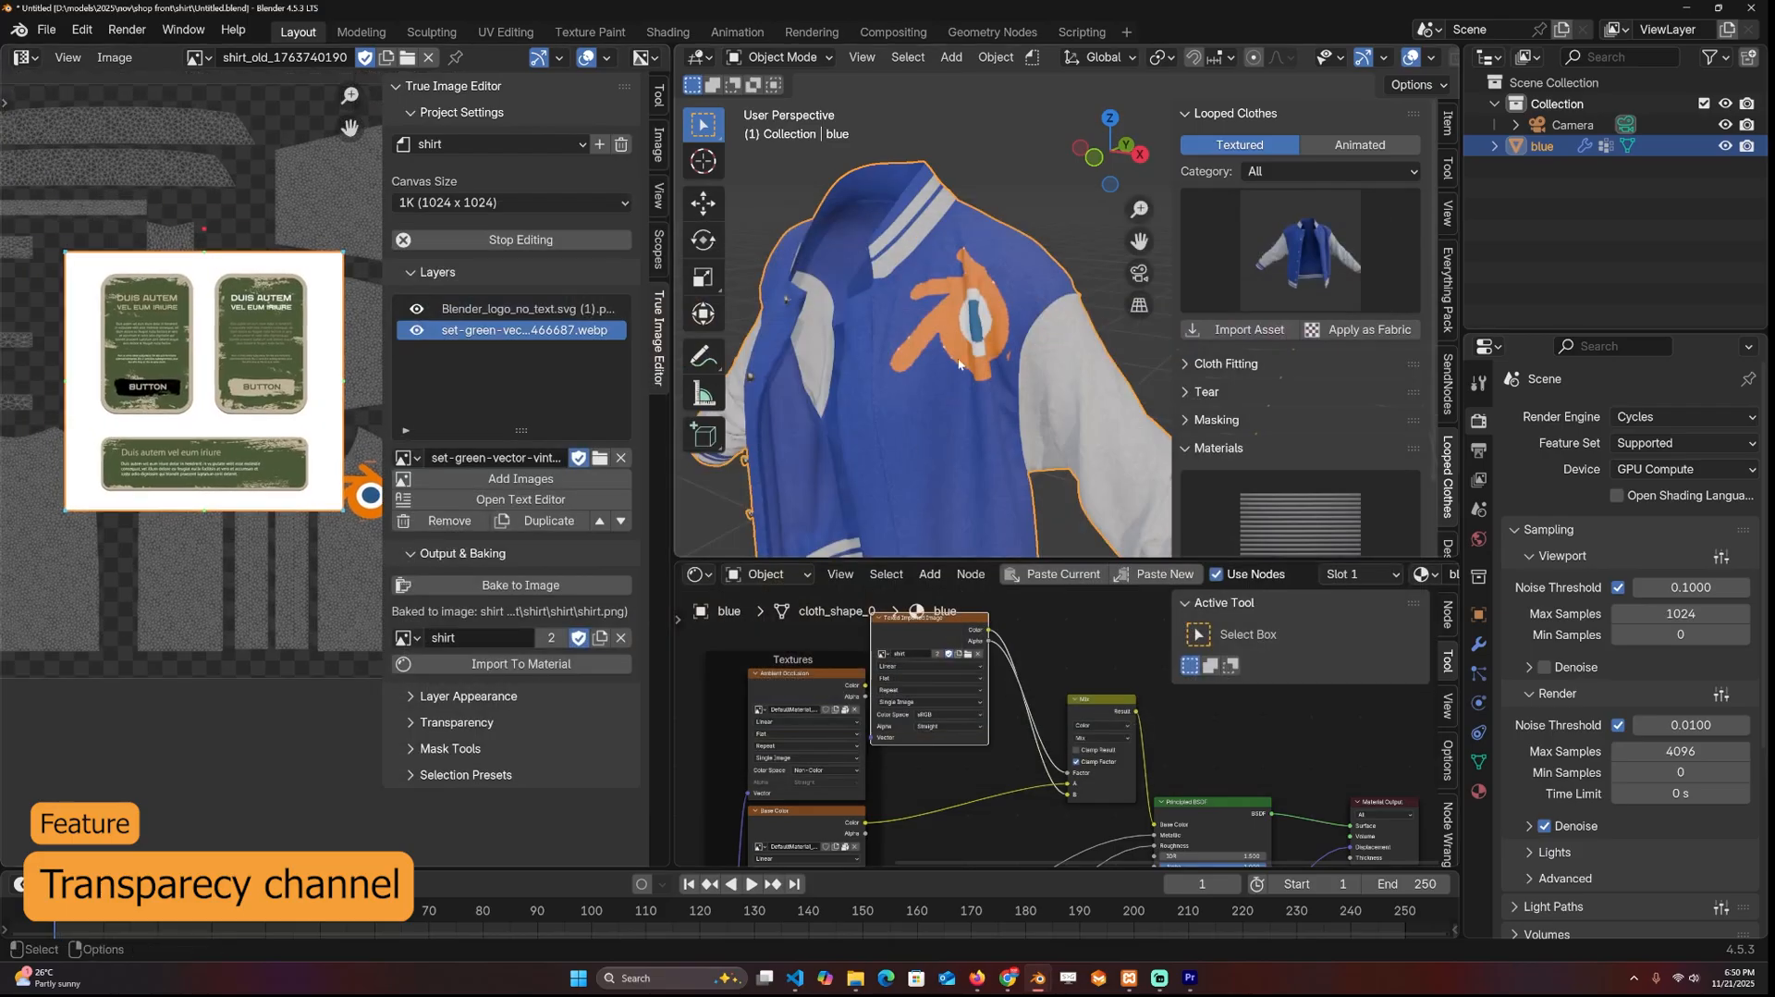
pyautogui.moveTo(957, 363); pyautogui.dragTo(860, 374, button='middle')
pyautogui.scroll(3, 229, 391)
pyautogui.scroll(-1, 229, 391)
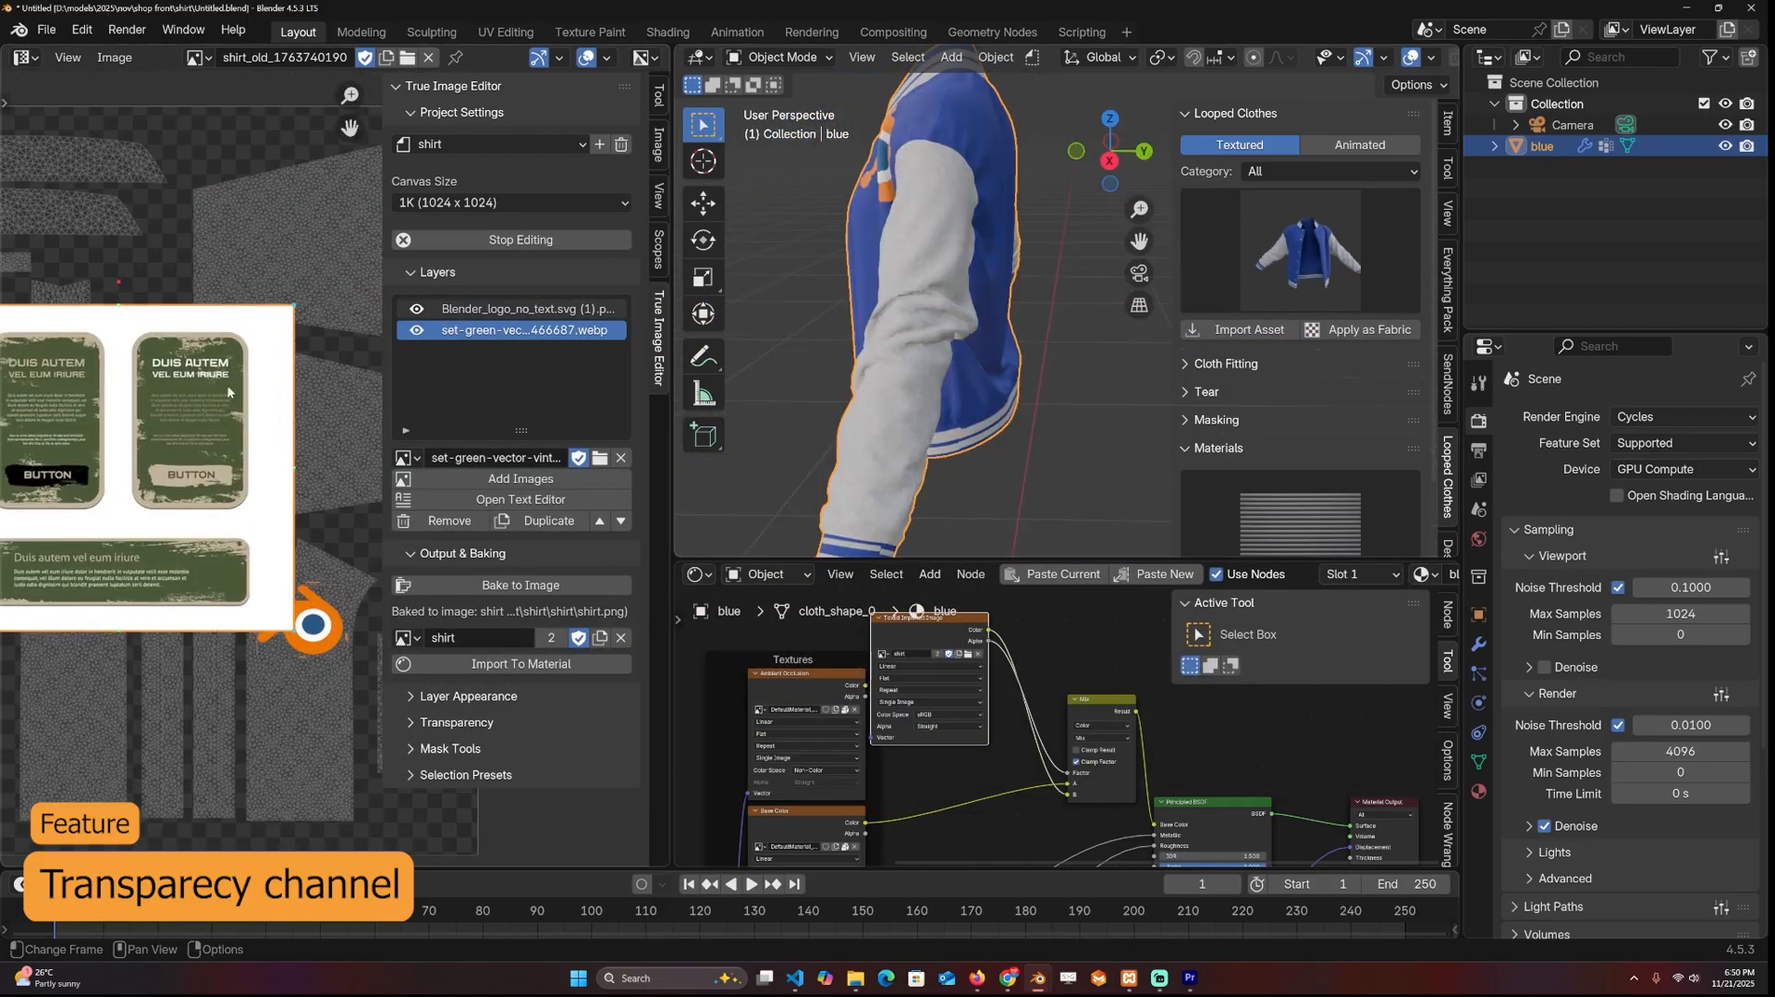
pyautogui.scroll(2, 229, 391)
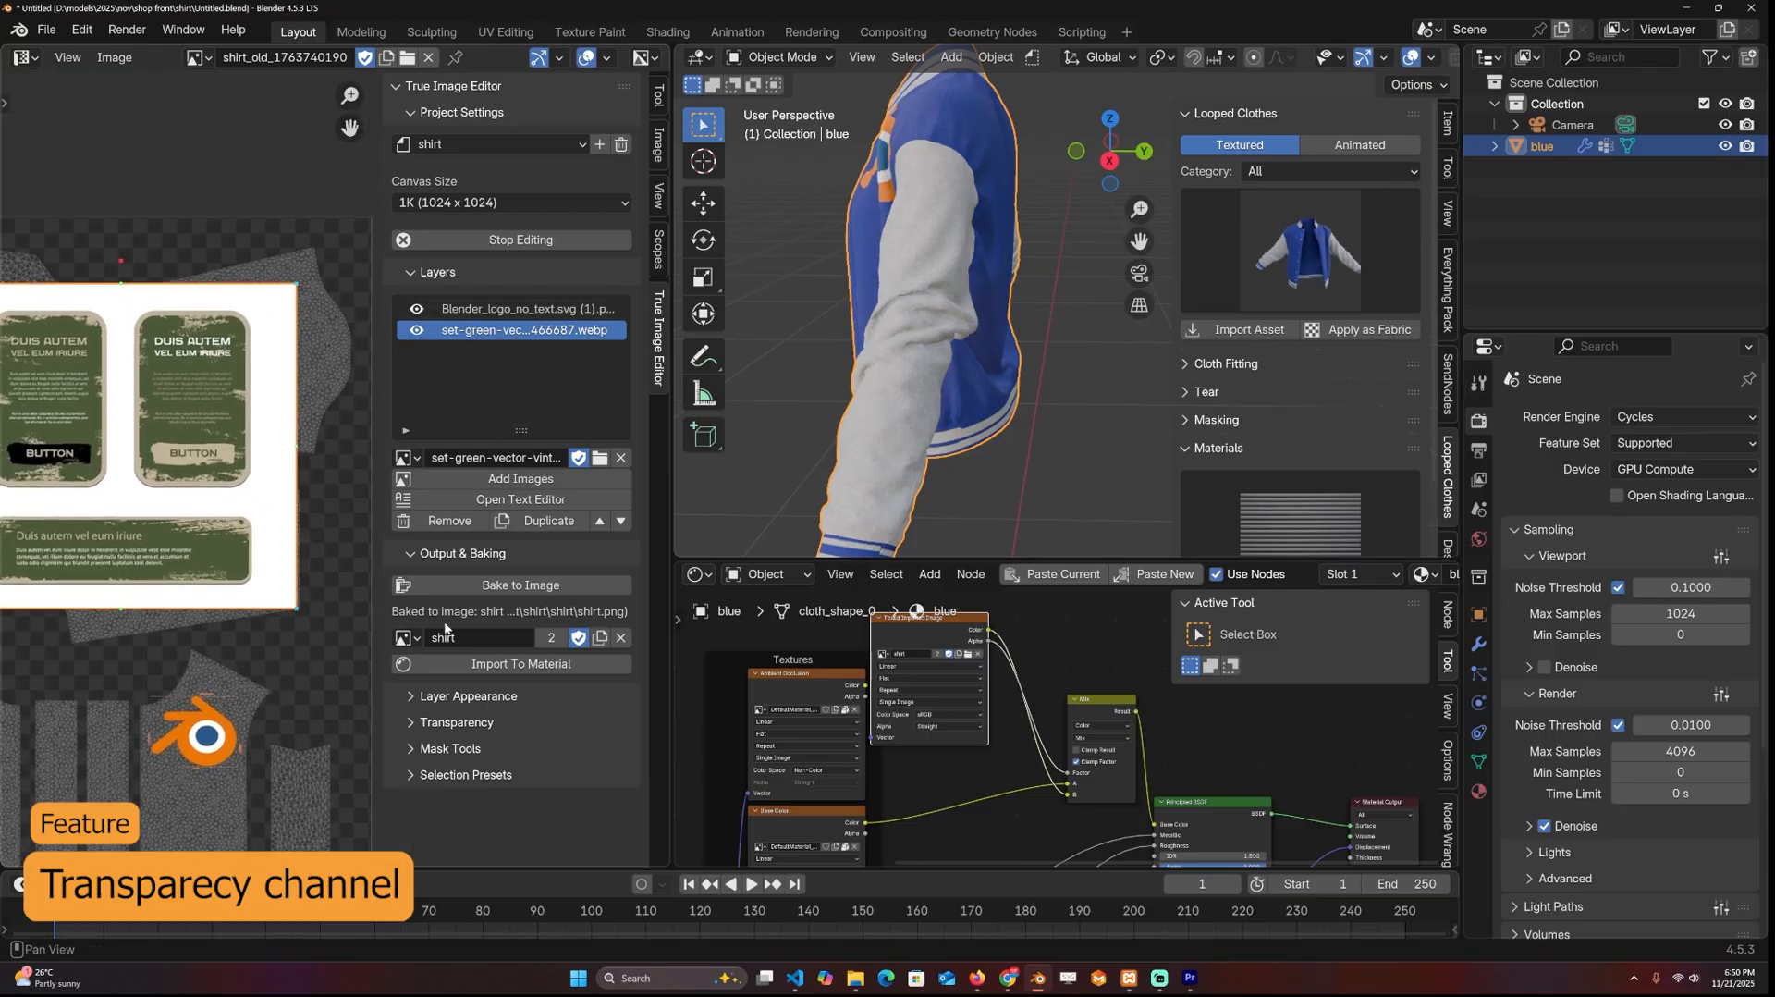
pyautogui.click(429, 701)
pyautogui.scroll(-4, 495, 496)
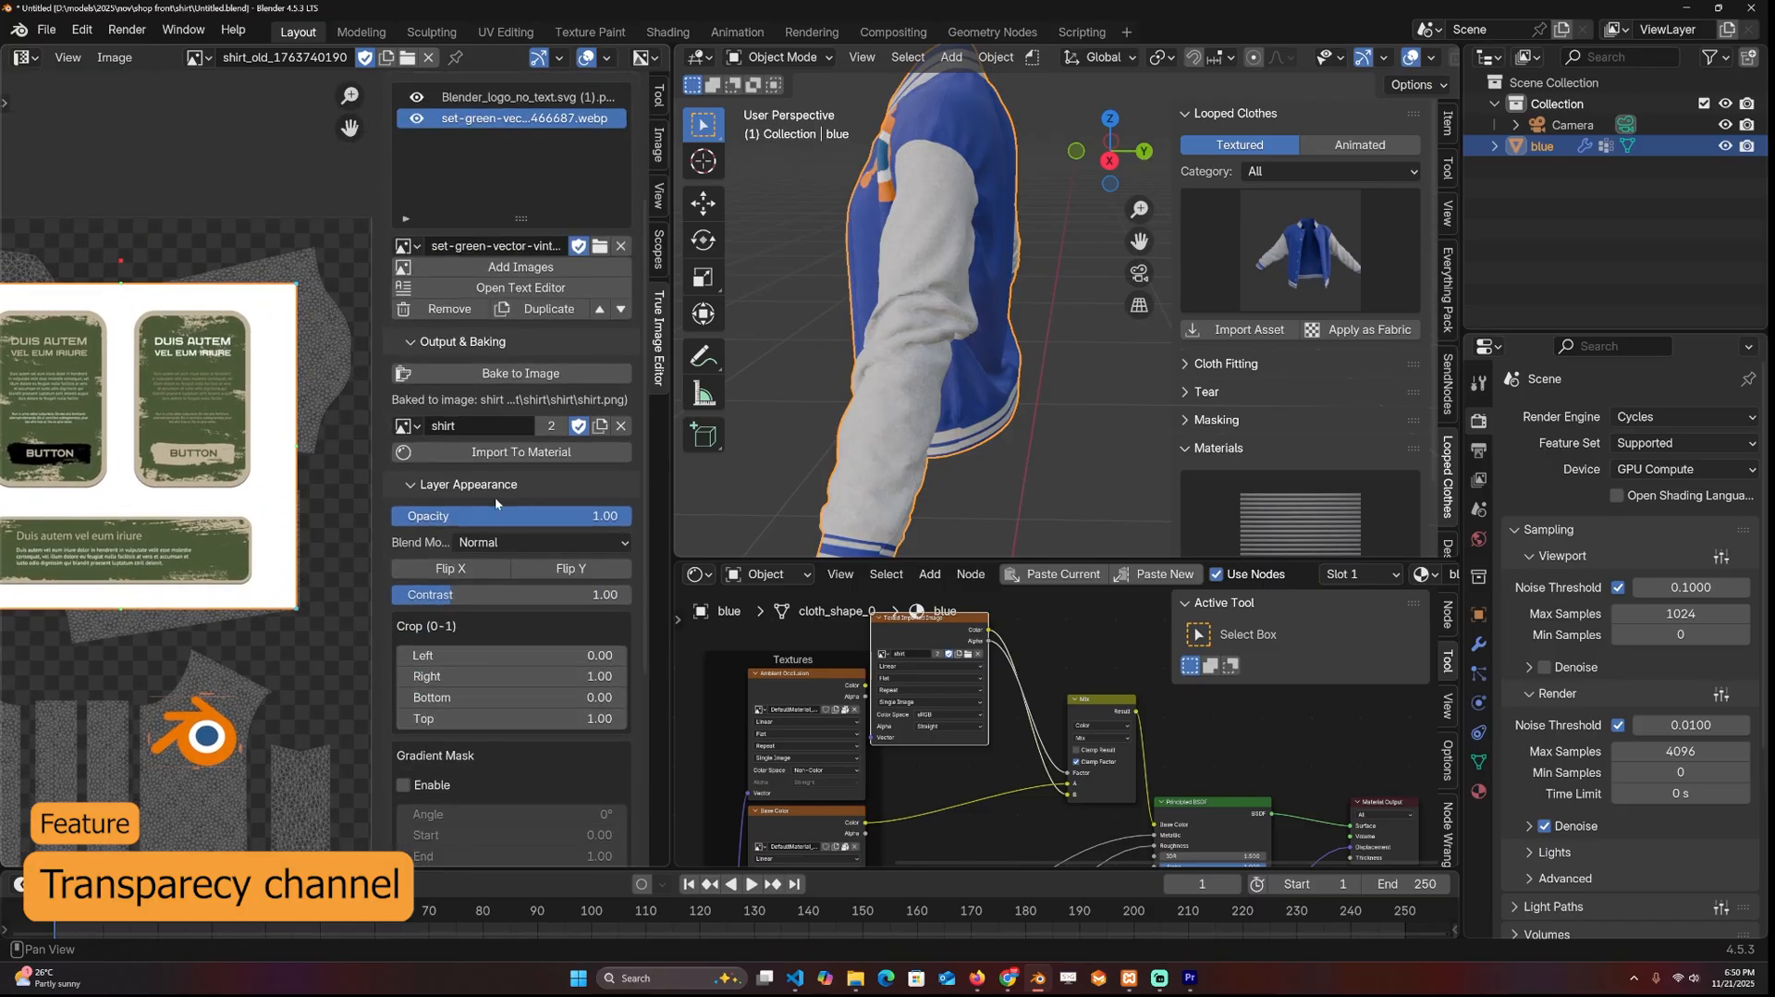
pyautogui.scroll(-3, 461, 603)
pyautogui.scroll(-2, 463, 612)
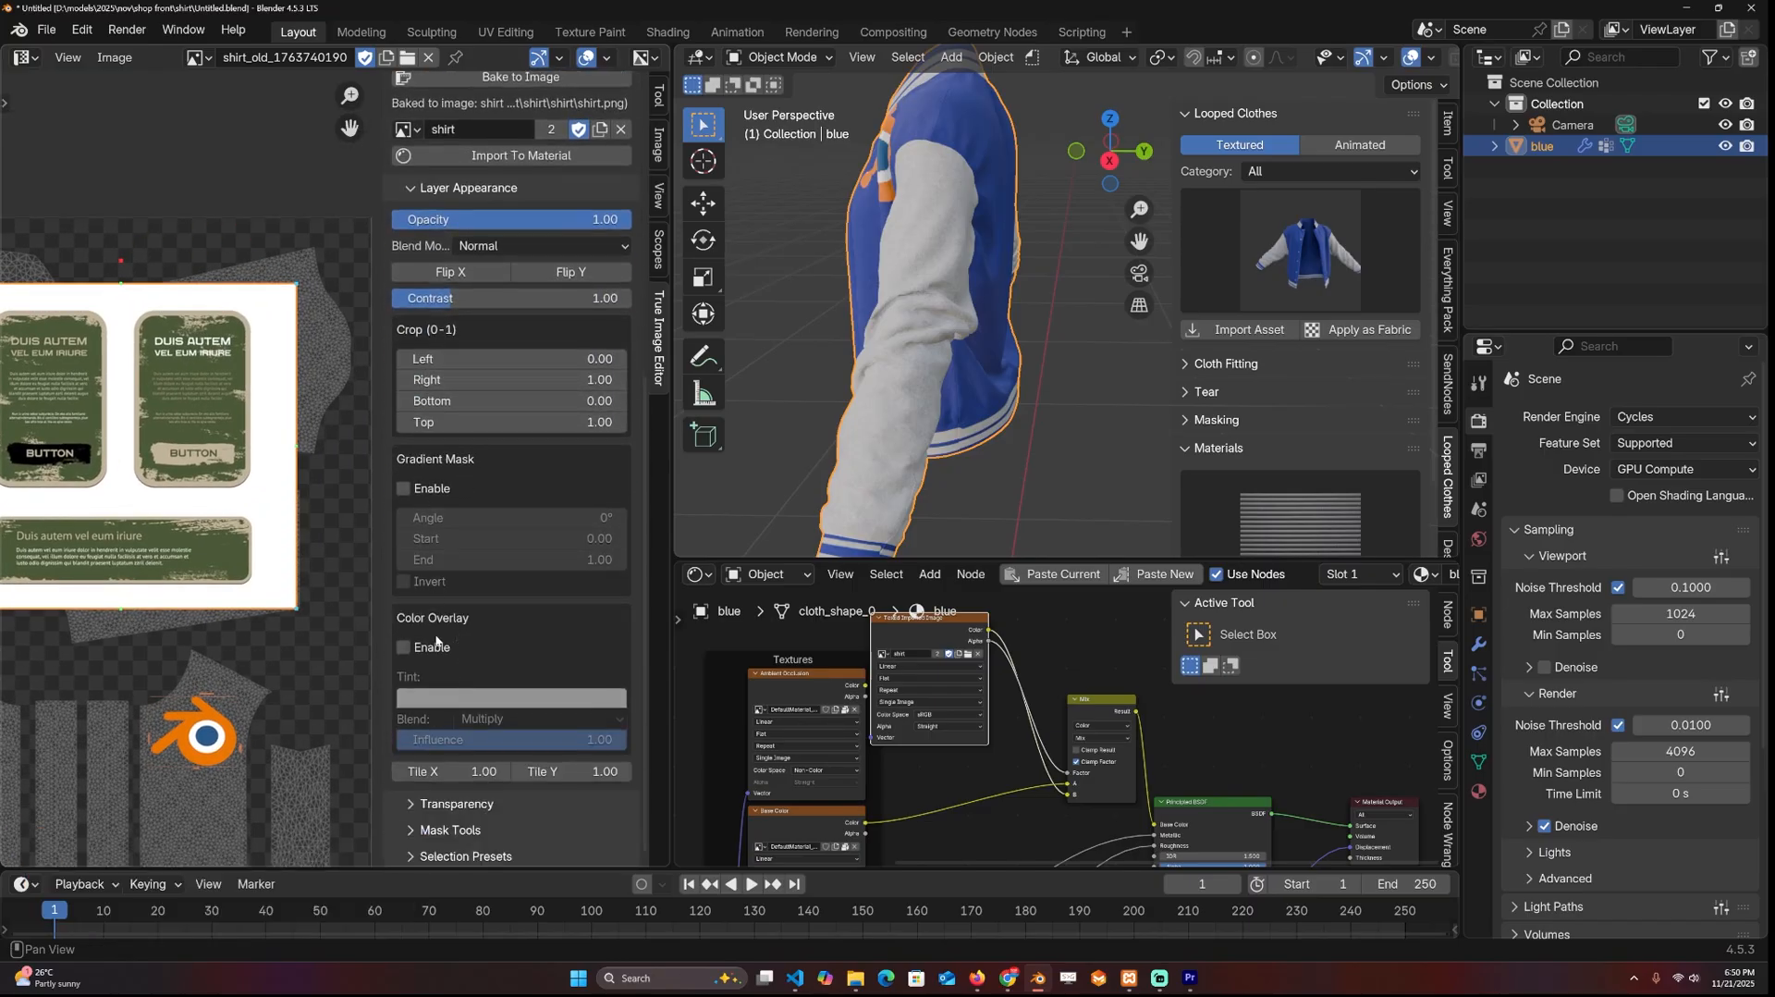
pyautogui.scroll(-1, 424, 722)
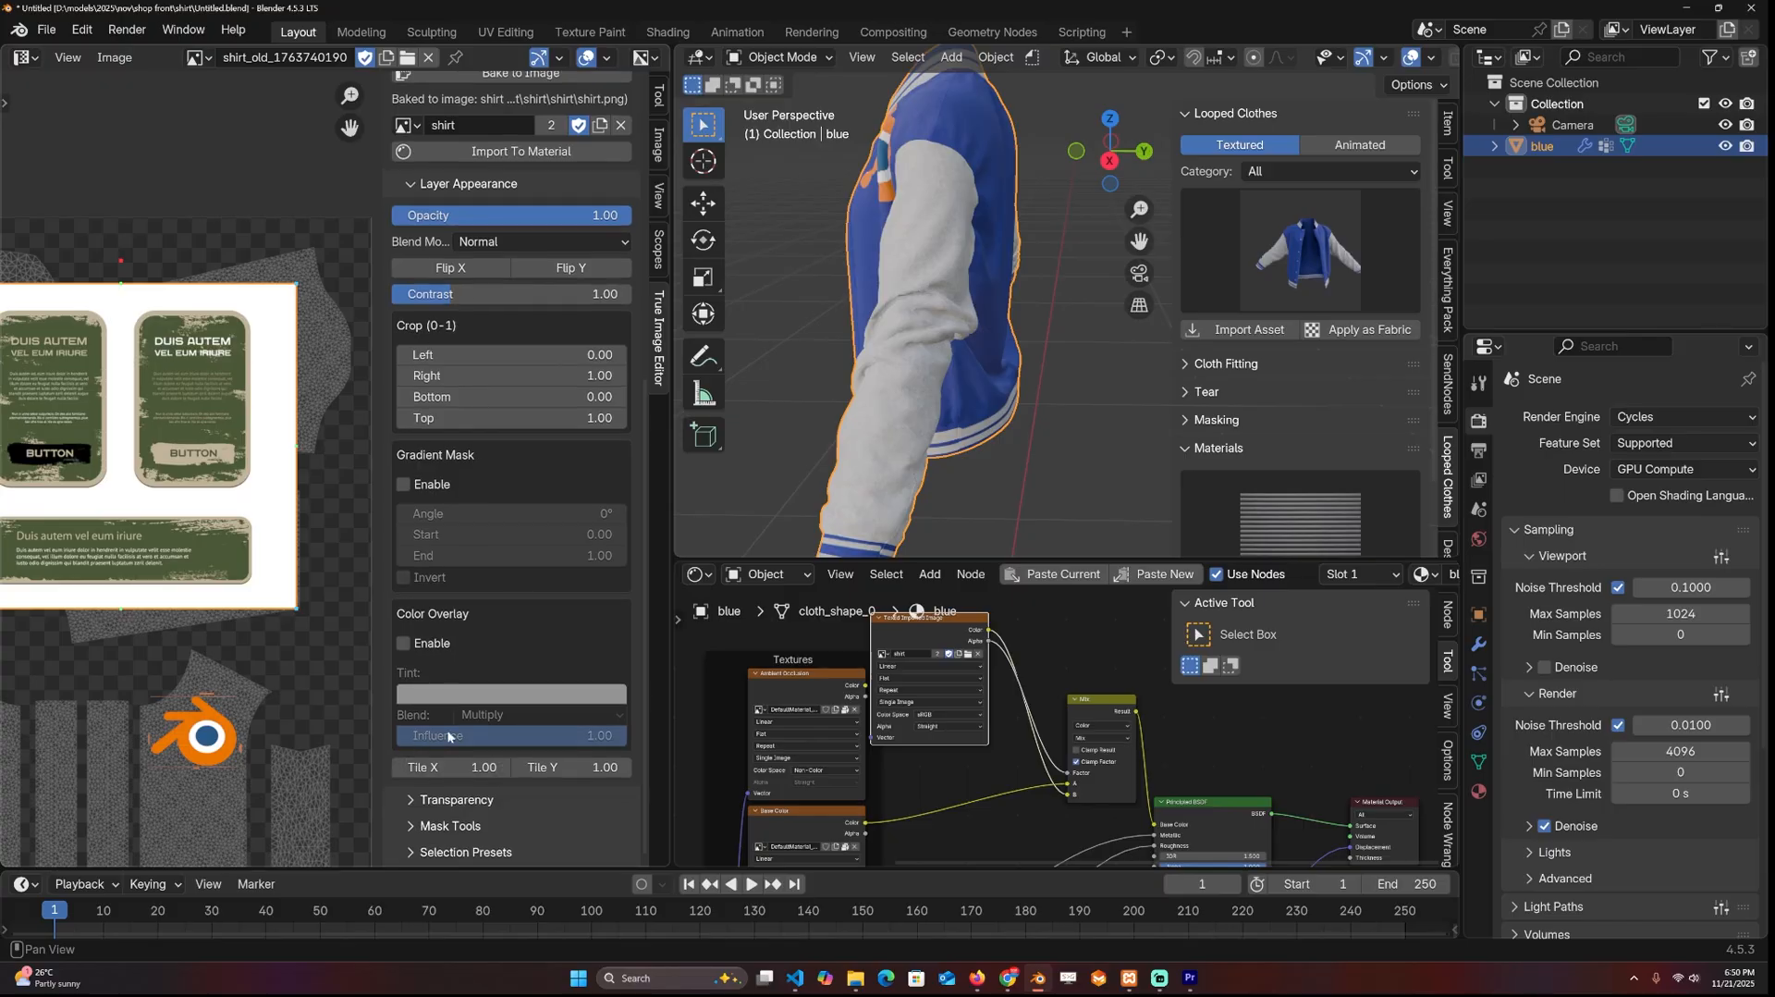
pyautogui.click(455, 802)
pyautogui.scroll(-2, 455, 777)
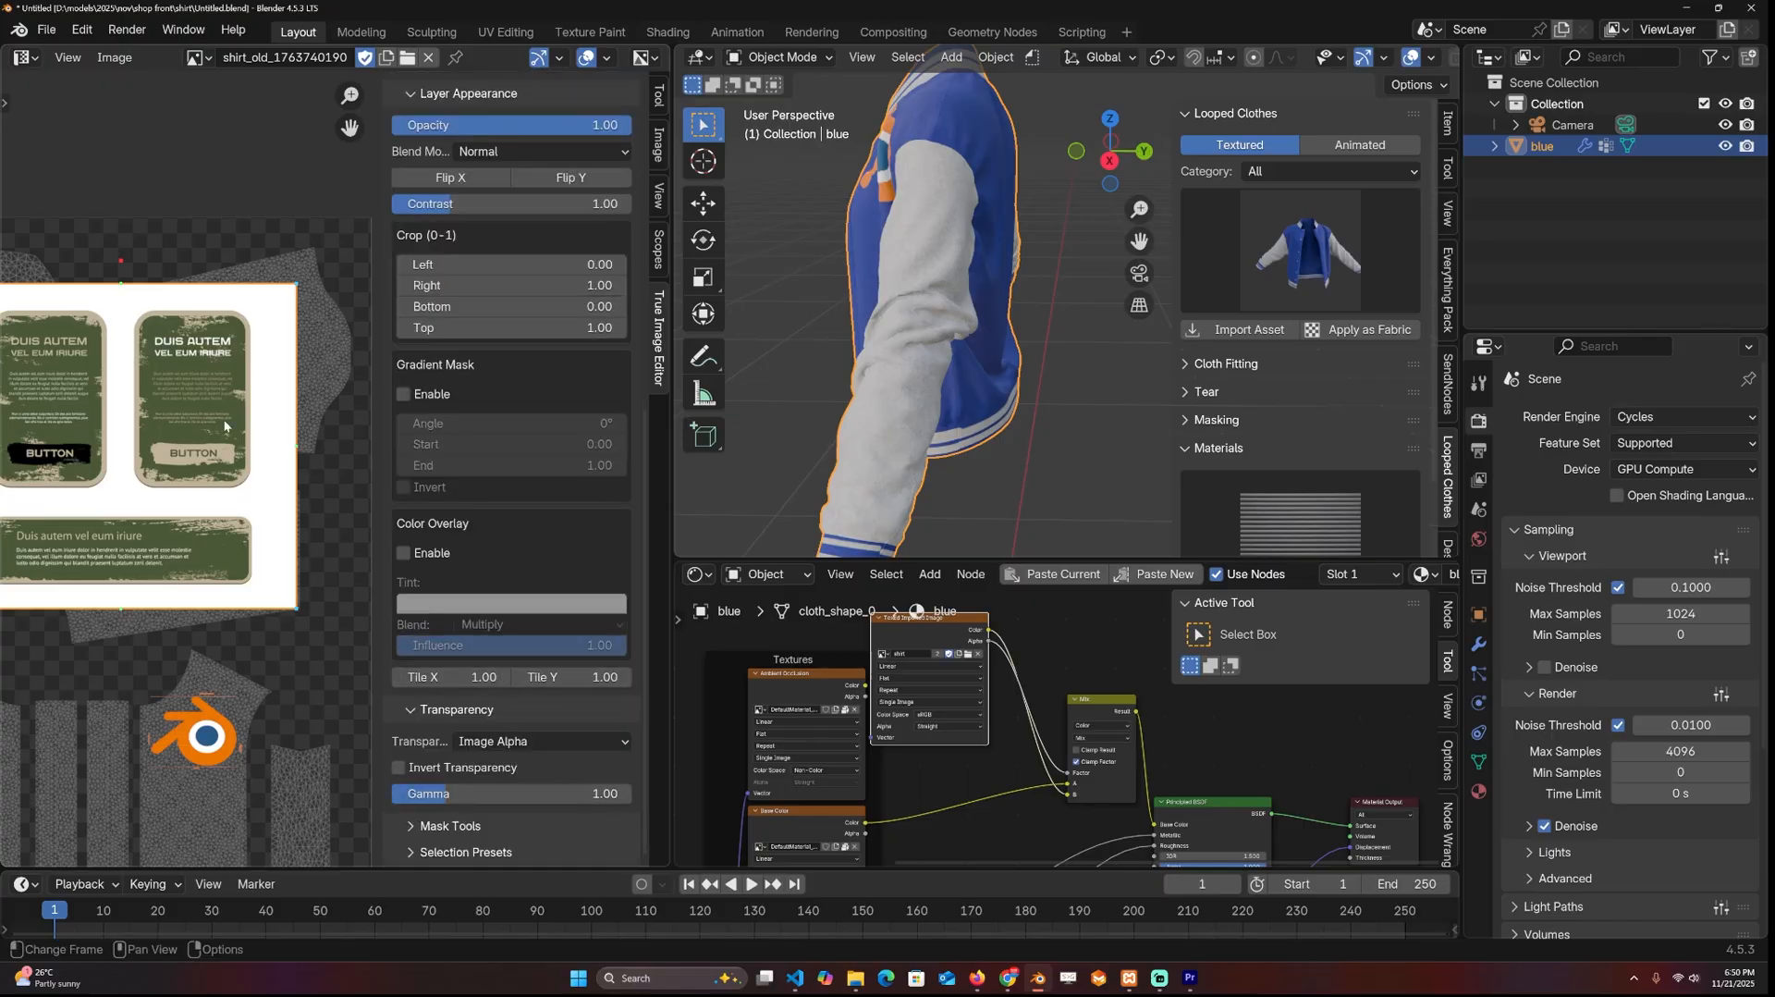
pyautogui.moveTo(192, 668); pyautogui.dragTo(288, 608, button='middle')
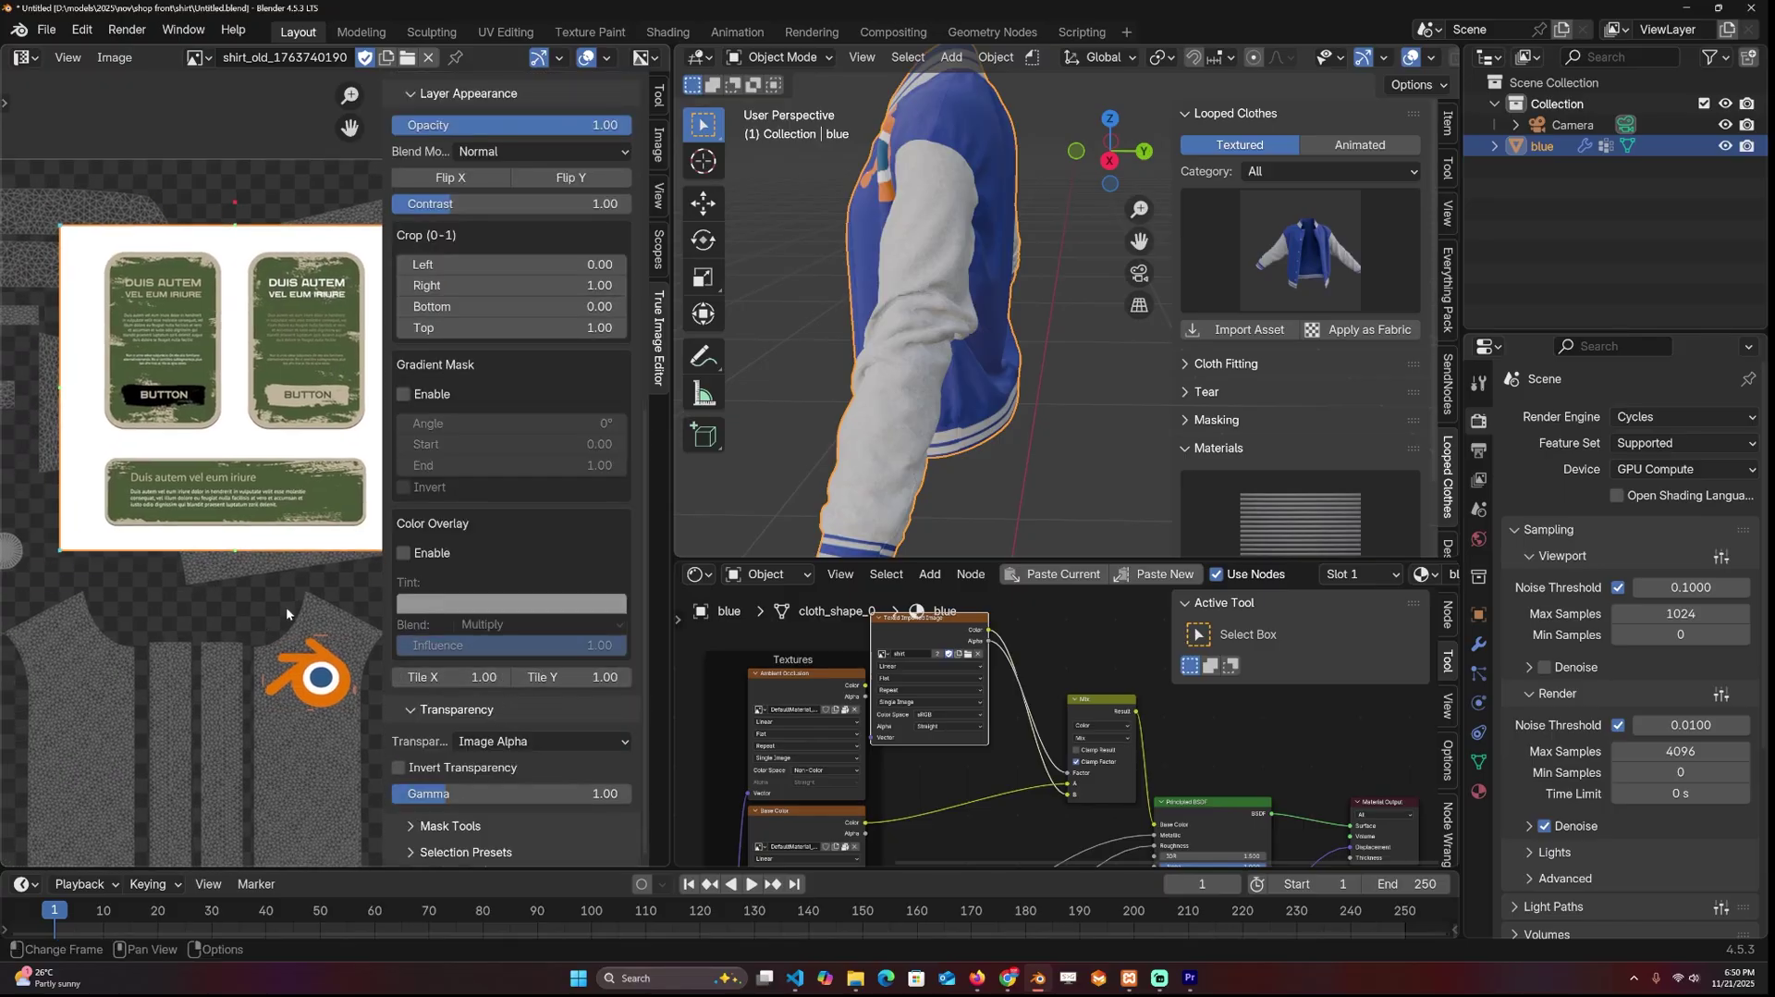
# Step: Try luminance, contrast and red-channel transparency, settling on green channel with Invert Transparency on
pyautogui.click(536, 739)
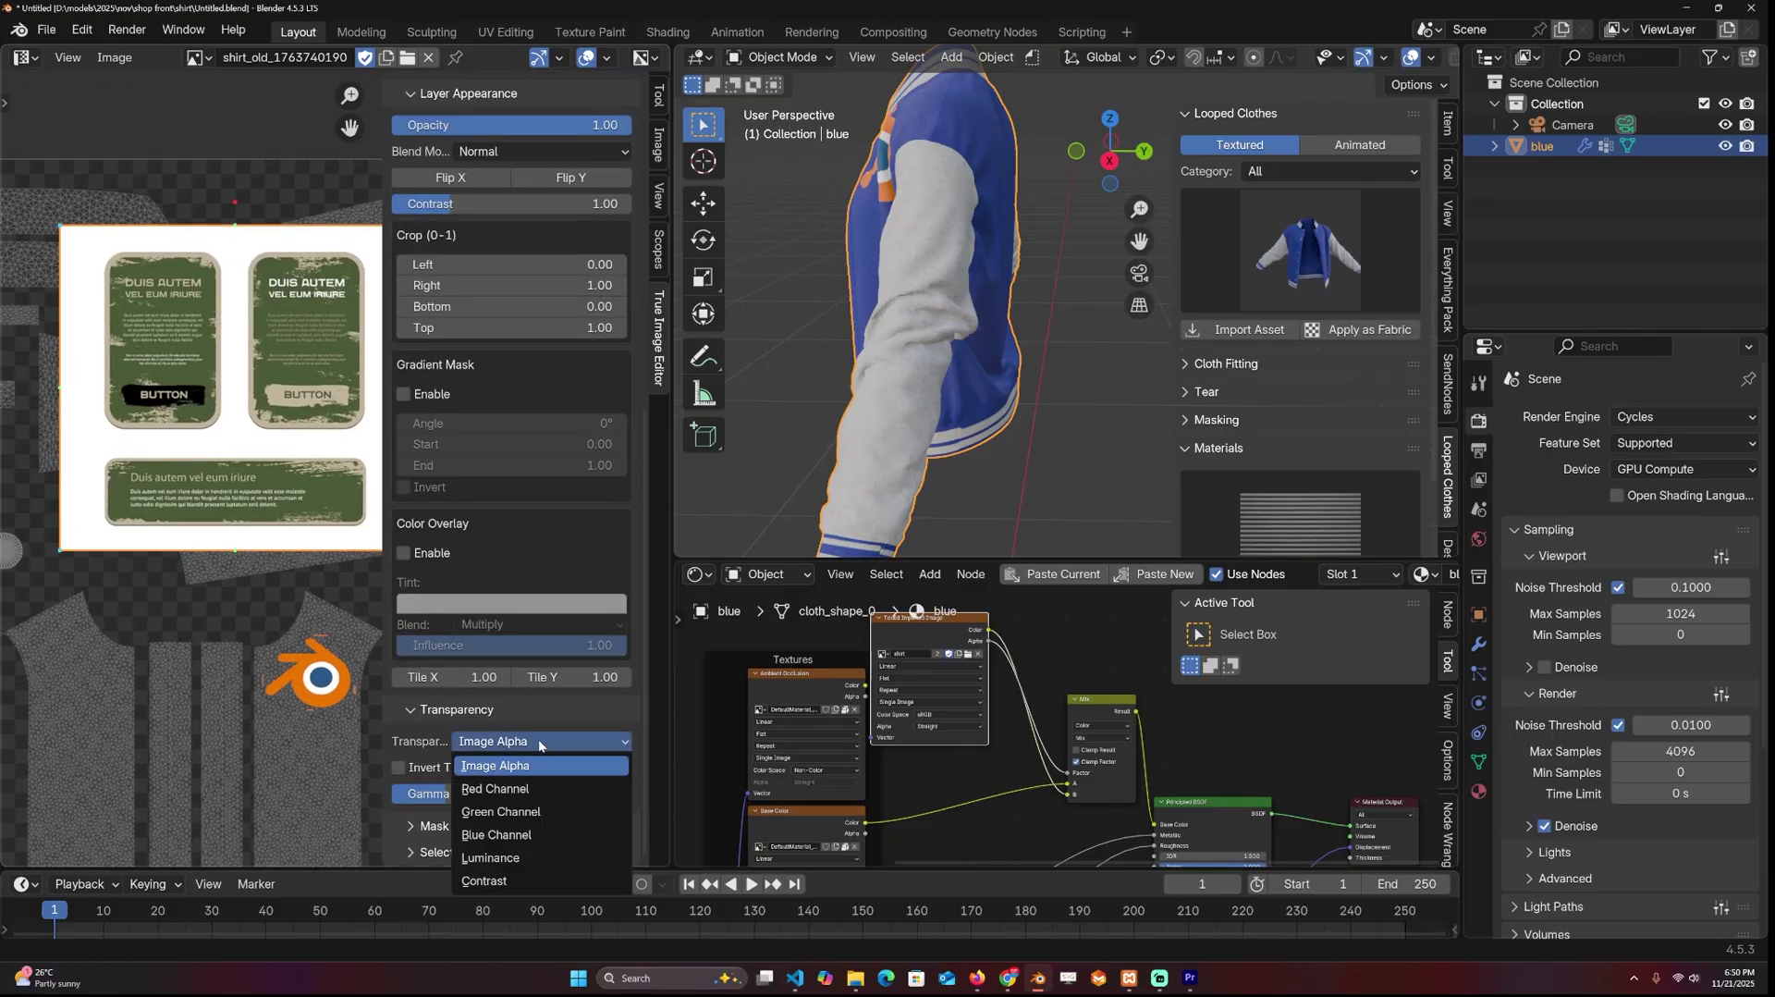
pyautogui.click(501, 860)
pyautogui.click(436, 767)
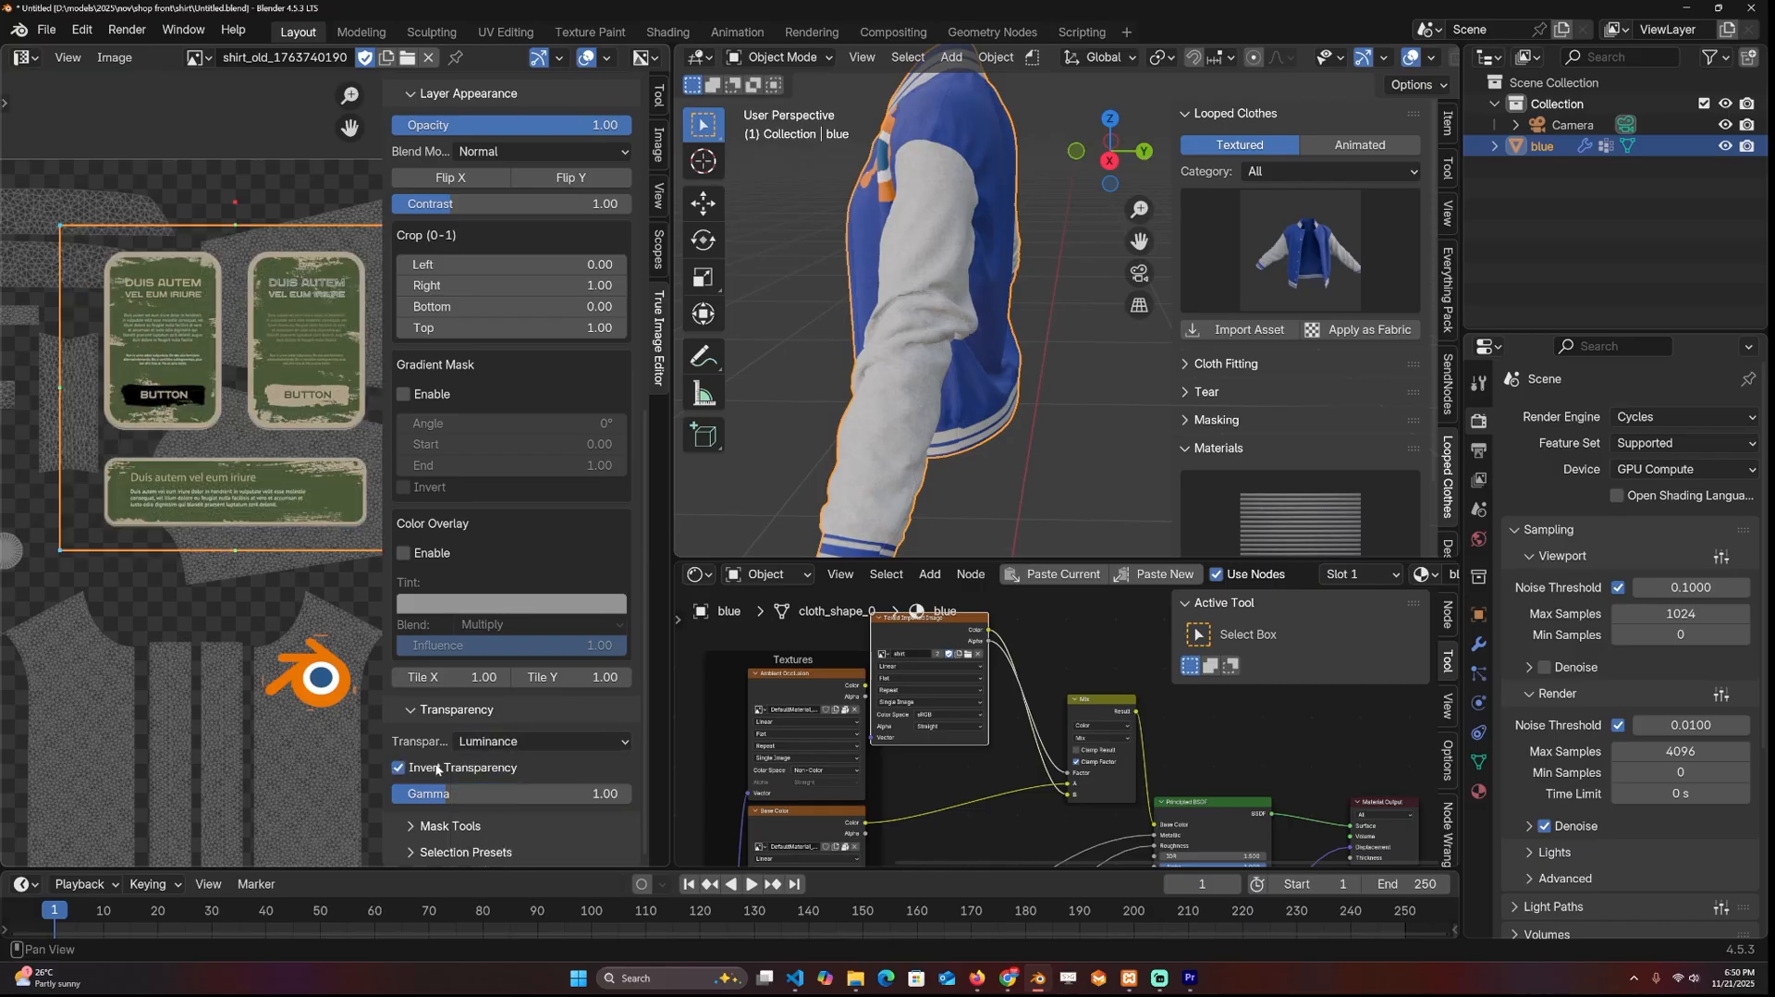
pyautogui.click(535, 745)
pyautogui.click(512, 876)
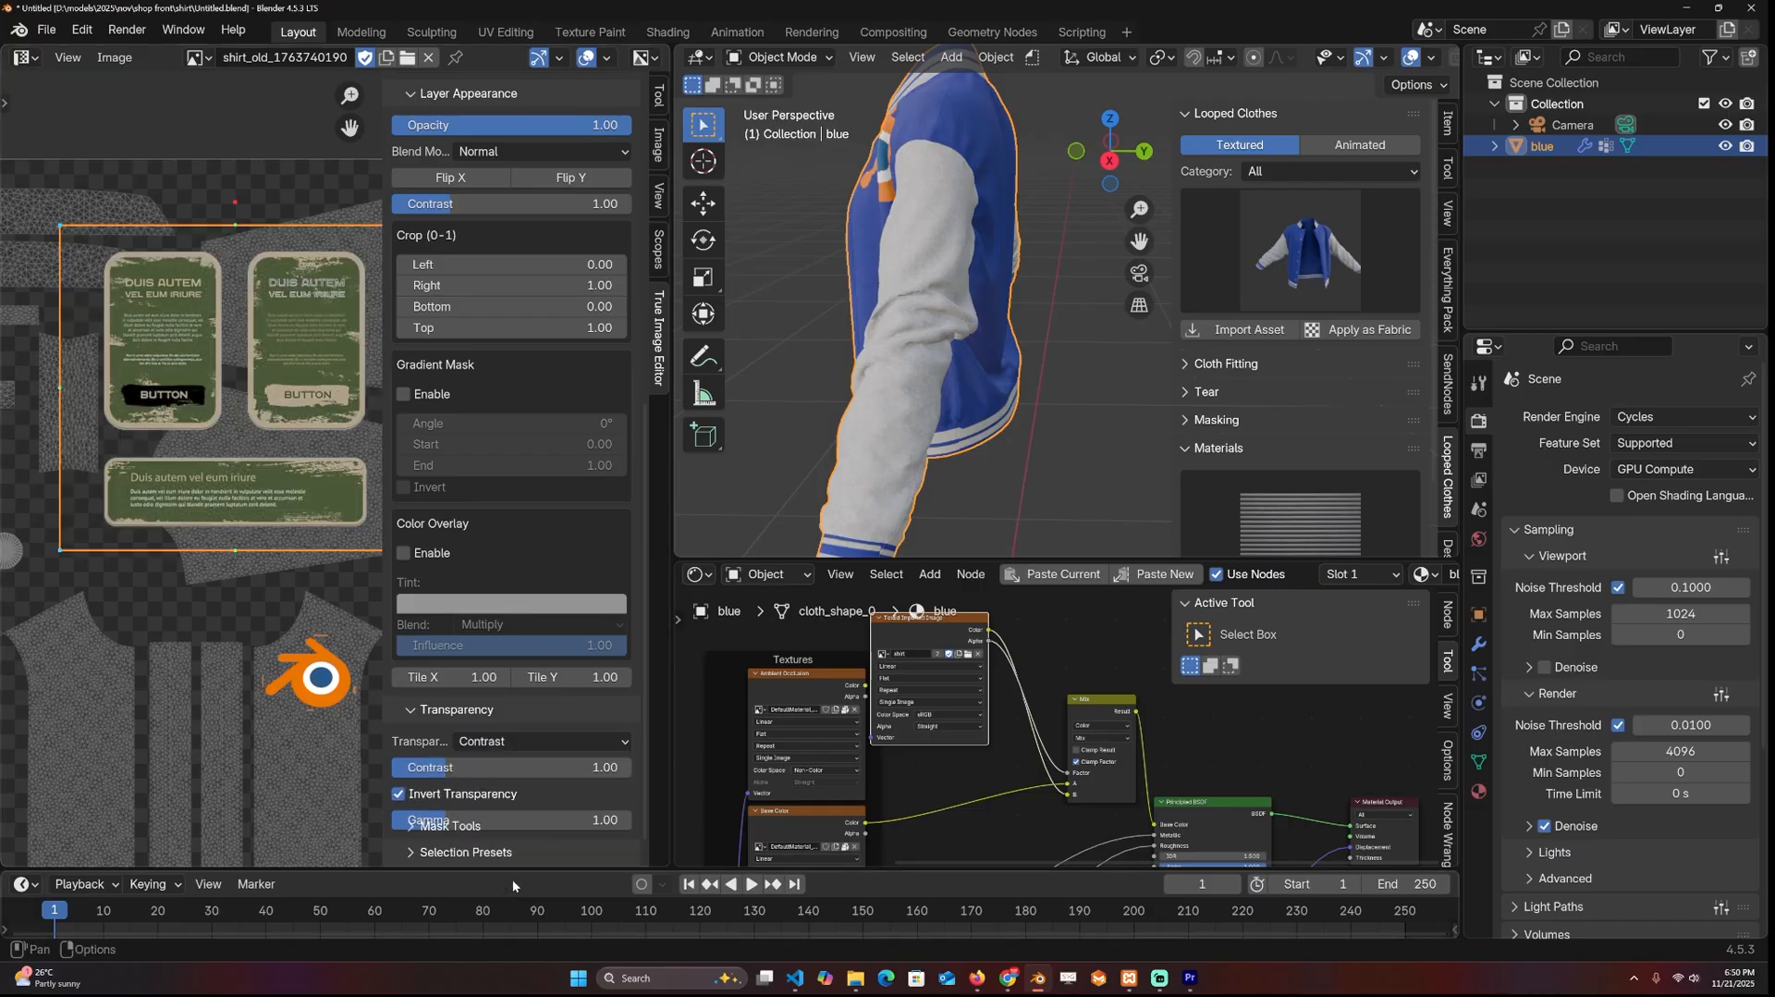
pyautogui.click(539, 741)
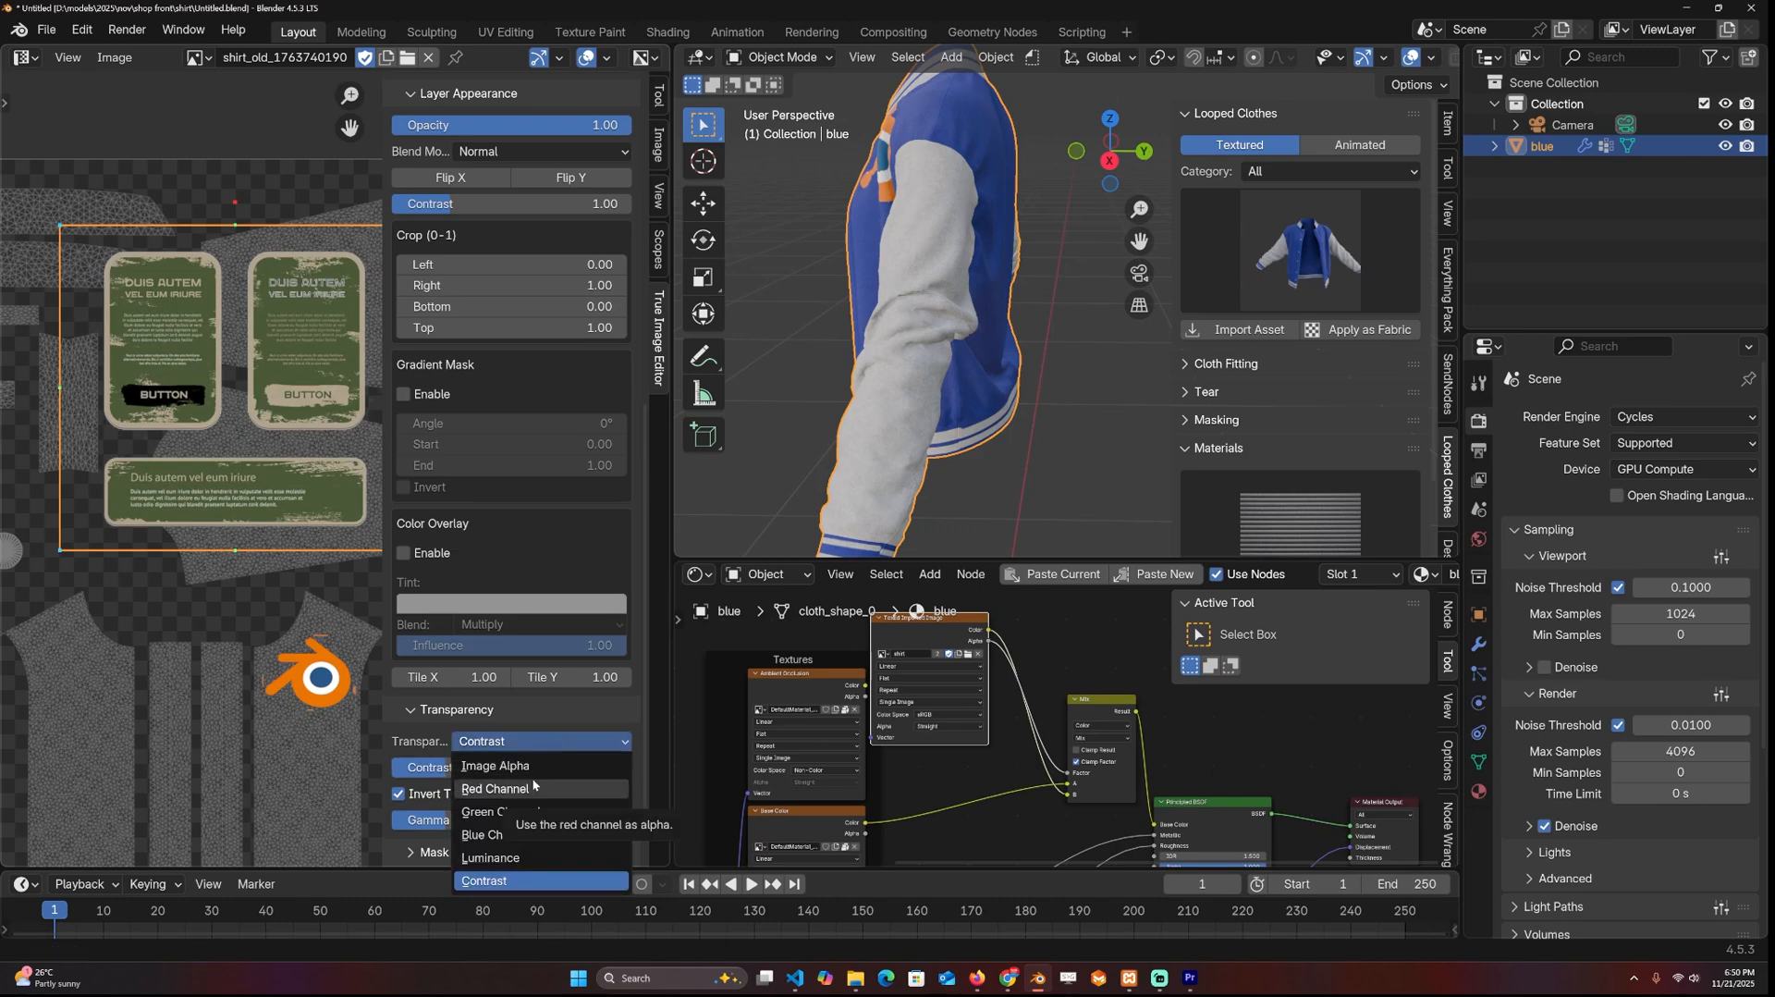
pyautogui.click(549, 786)
pyautogui.click(551, 745)
pyautogui.click(547, 811)
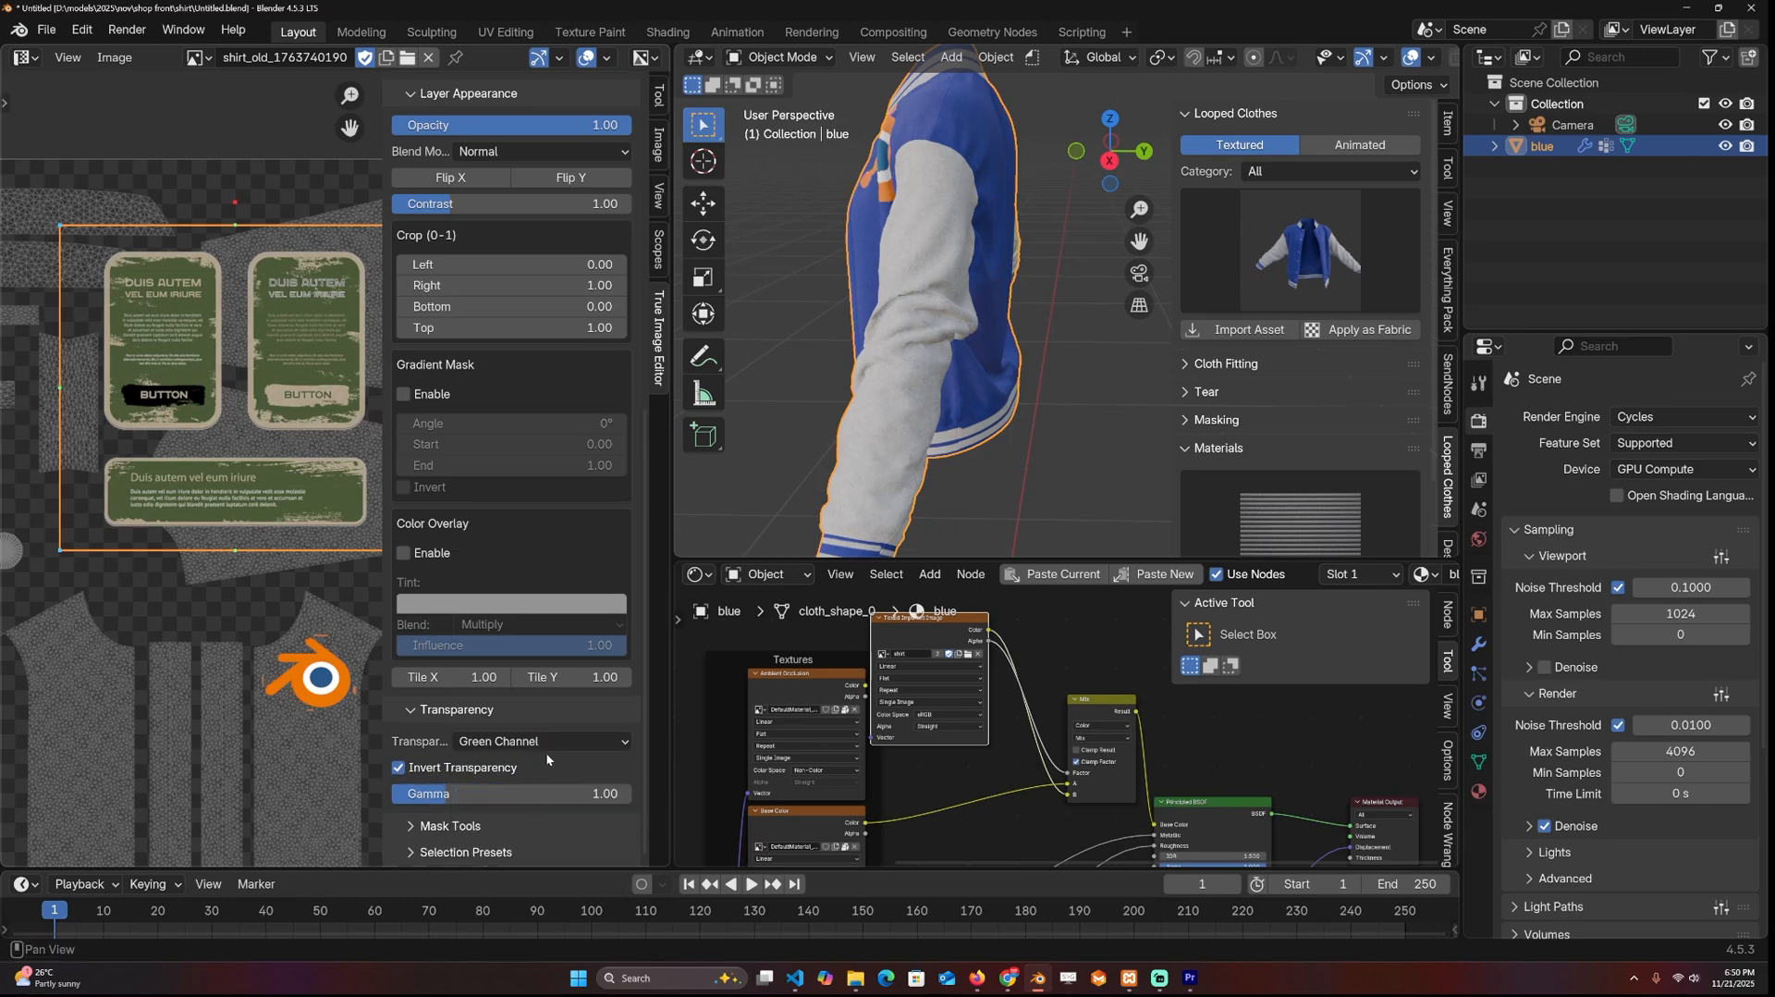
pyautogui.click(549, 744)
pyautogui.click(552, 742)
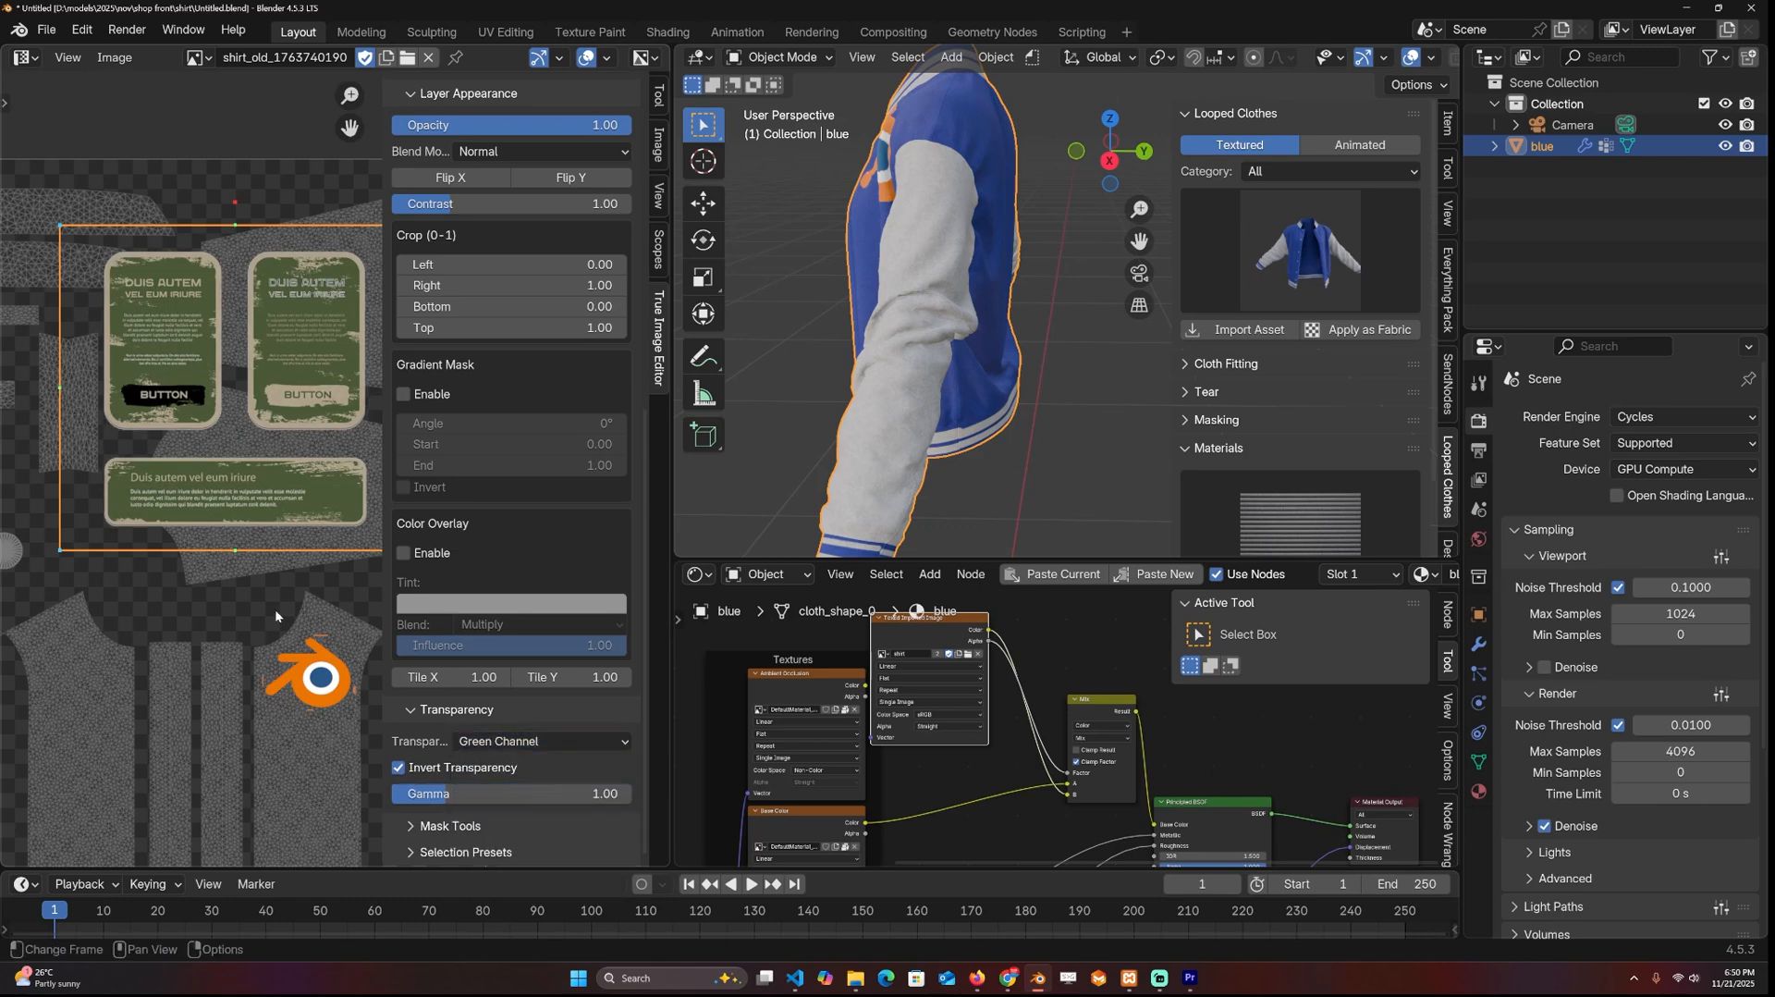
# Step: Shrink the patch, crop it to a single card (Left 0.51, Right 0.91, Bottom 0.34) and rotate it 90°
pyautogui.moveTo(55, 227); pyautogui.dragTo(174, 318)
pyautogui.scroll(3, 234, 310)
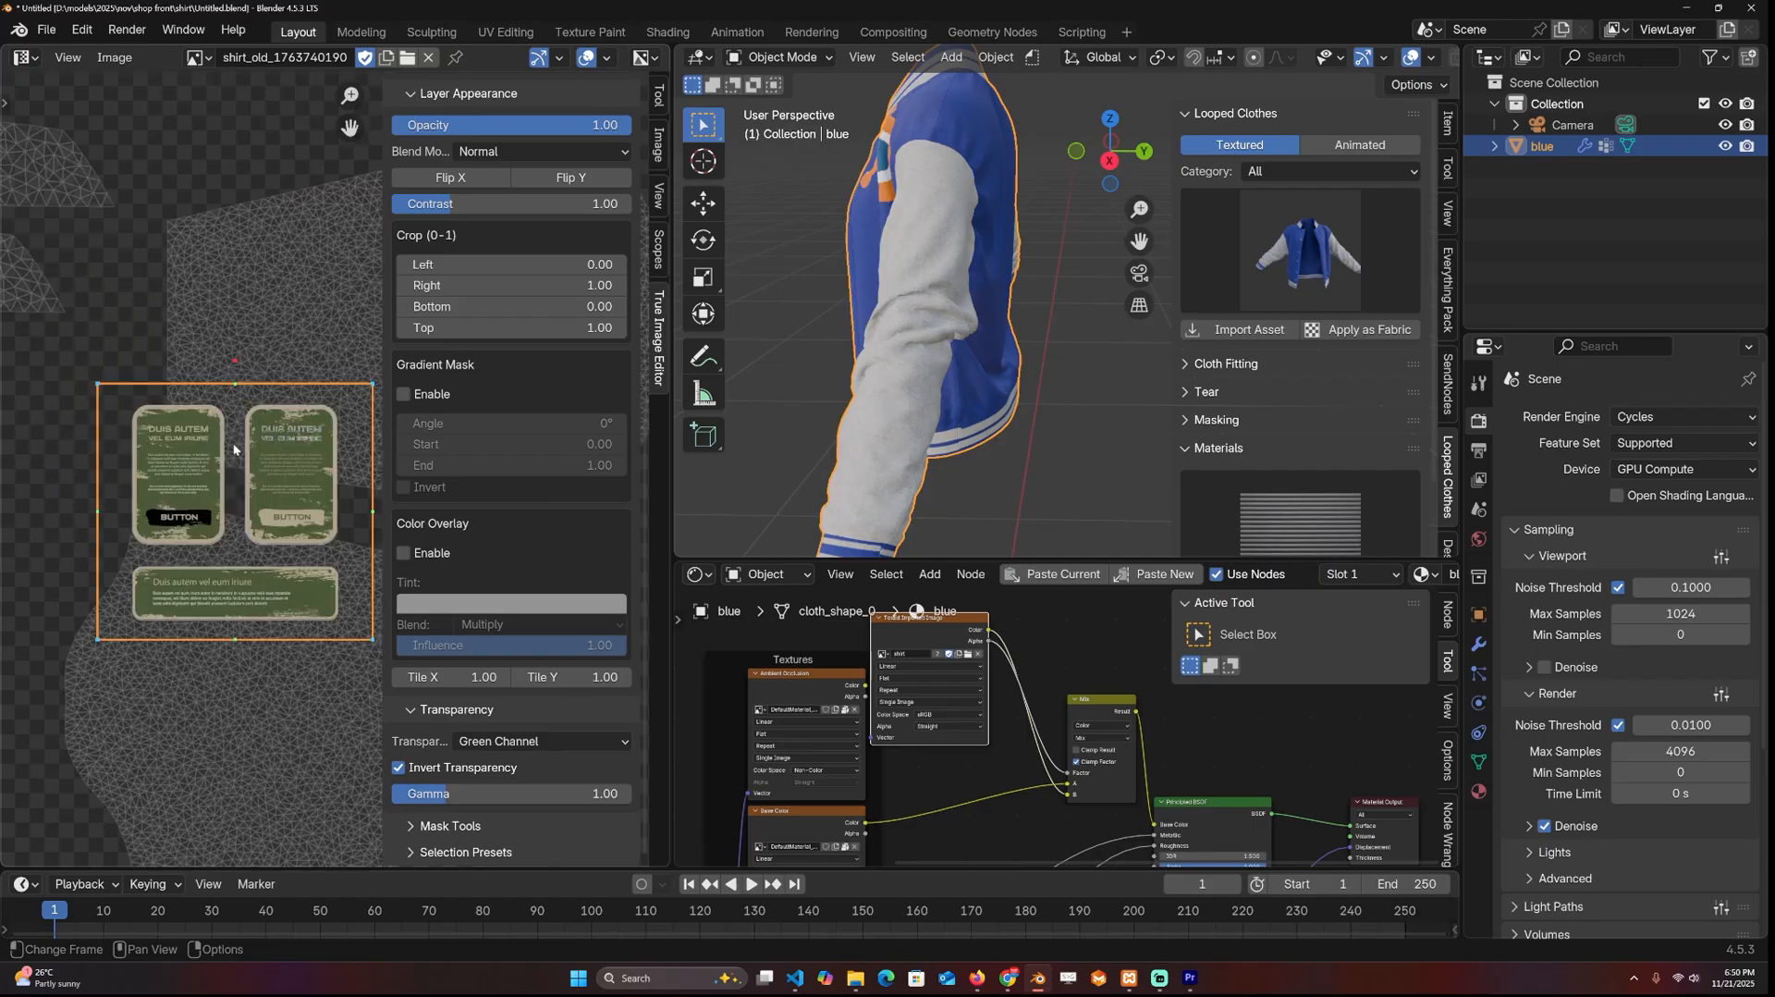
pyautogui.scroll(4, 636, 553)
pyautogui.moveTo(513, 477); pyautogui.dragTo(610, 476)
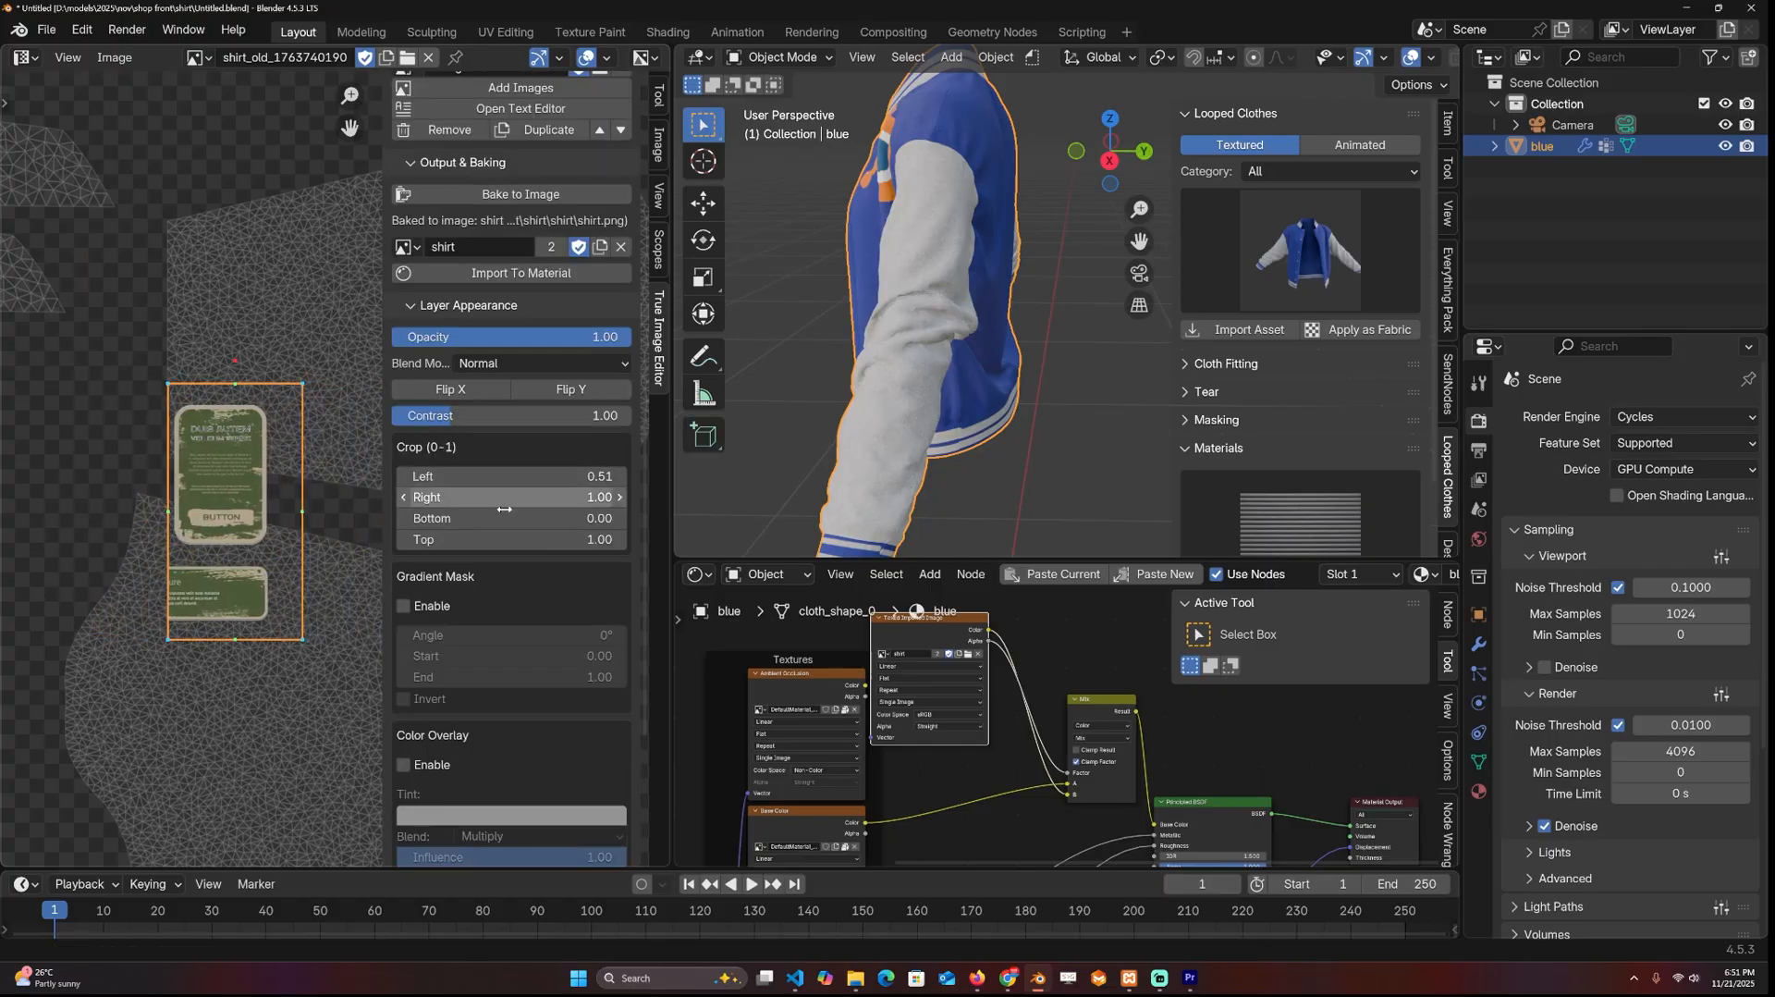
pyautogui.moveTo(503, 496)
pyautogui.mouseDown()
pyautogui.moveTo(471, 496)
pyautogui.moveTo(555, 517)
pyautogui.mouseUp()
pyautogui.moveTo(213, 609); pyautogui.dragTo(180, 476, button='middle')
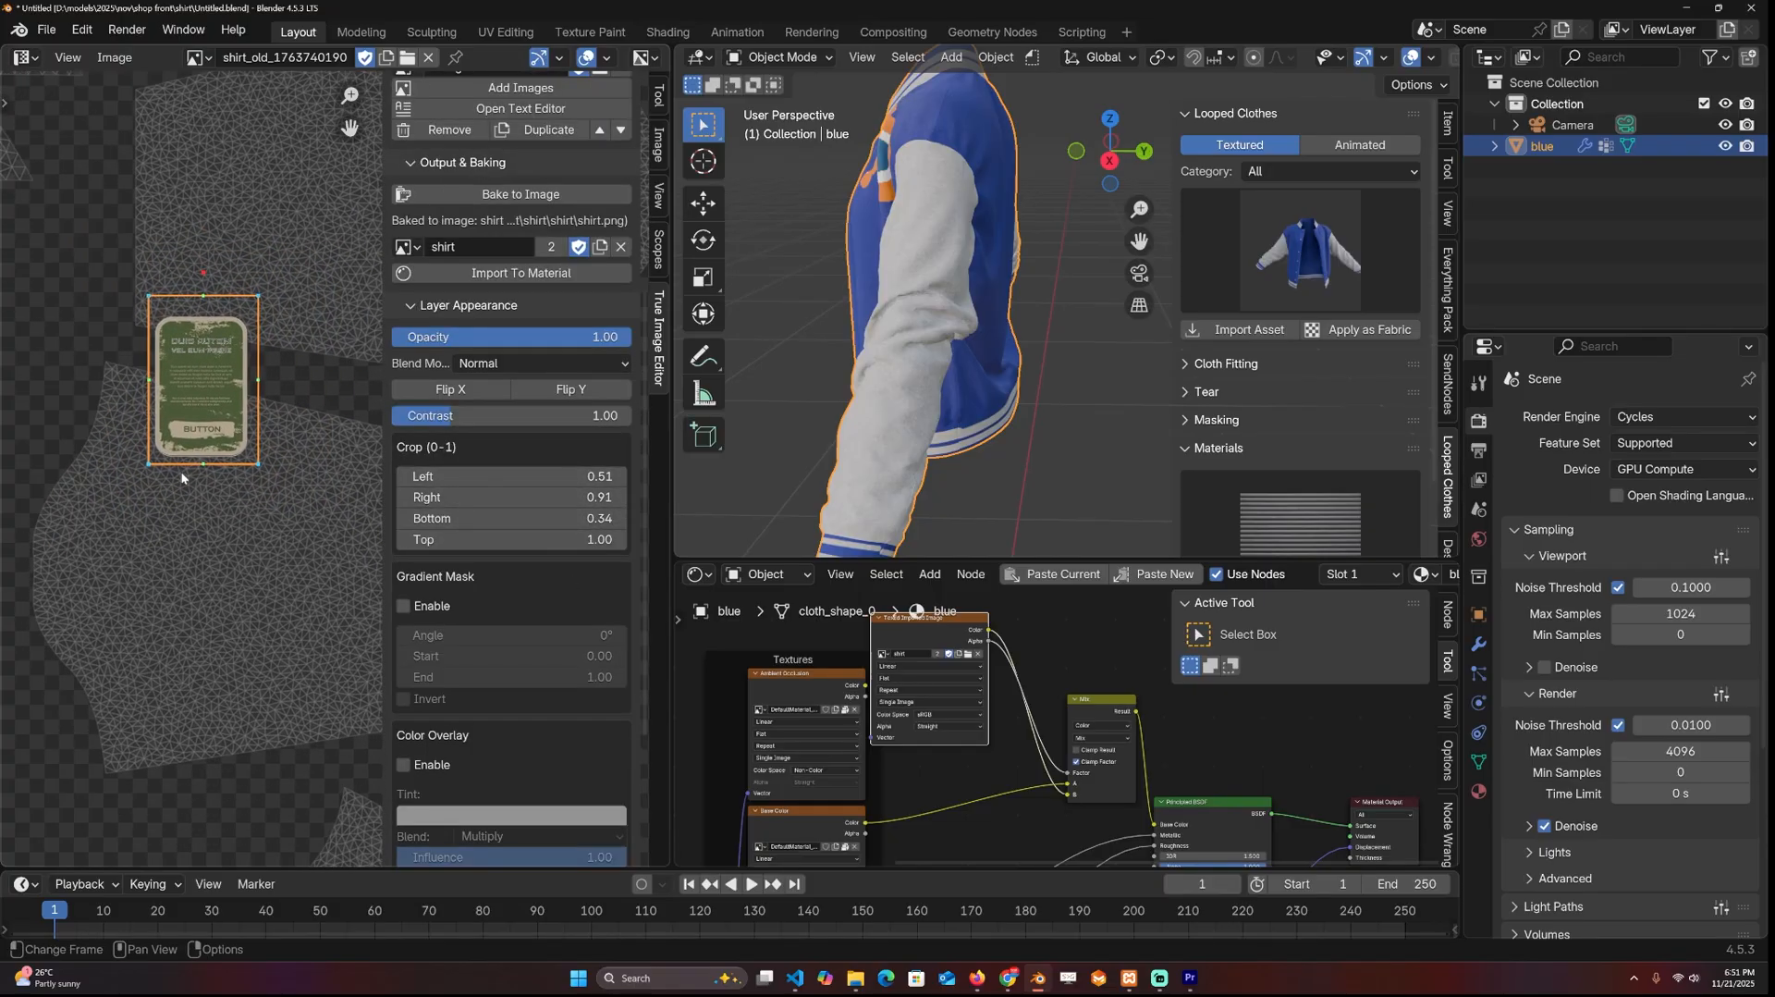
pyautogui.moveTo(200, 278)
pyautogui.mouseDown()
pyautogui.moveTo(136, 310)
pyautogui.moveTo(153, 384)
pyautogui.moveTo(130, 552)
pyautogui.mouseUp()
pyautogui.scroll(5, 523, 448)
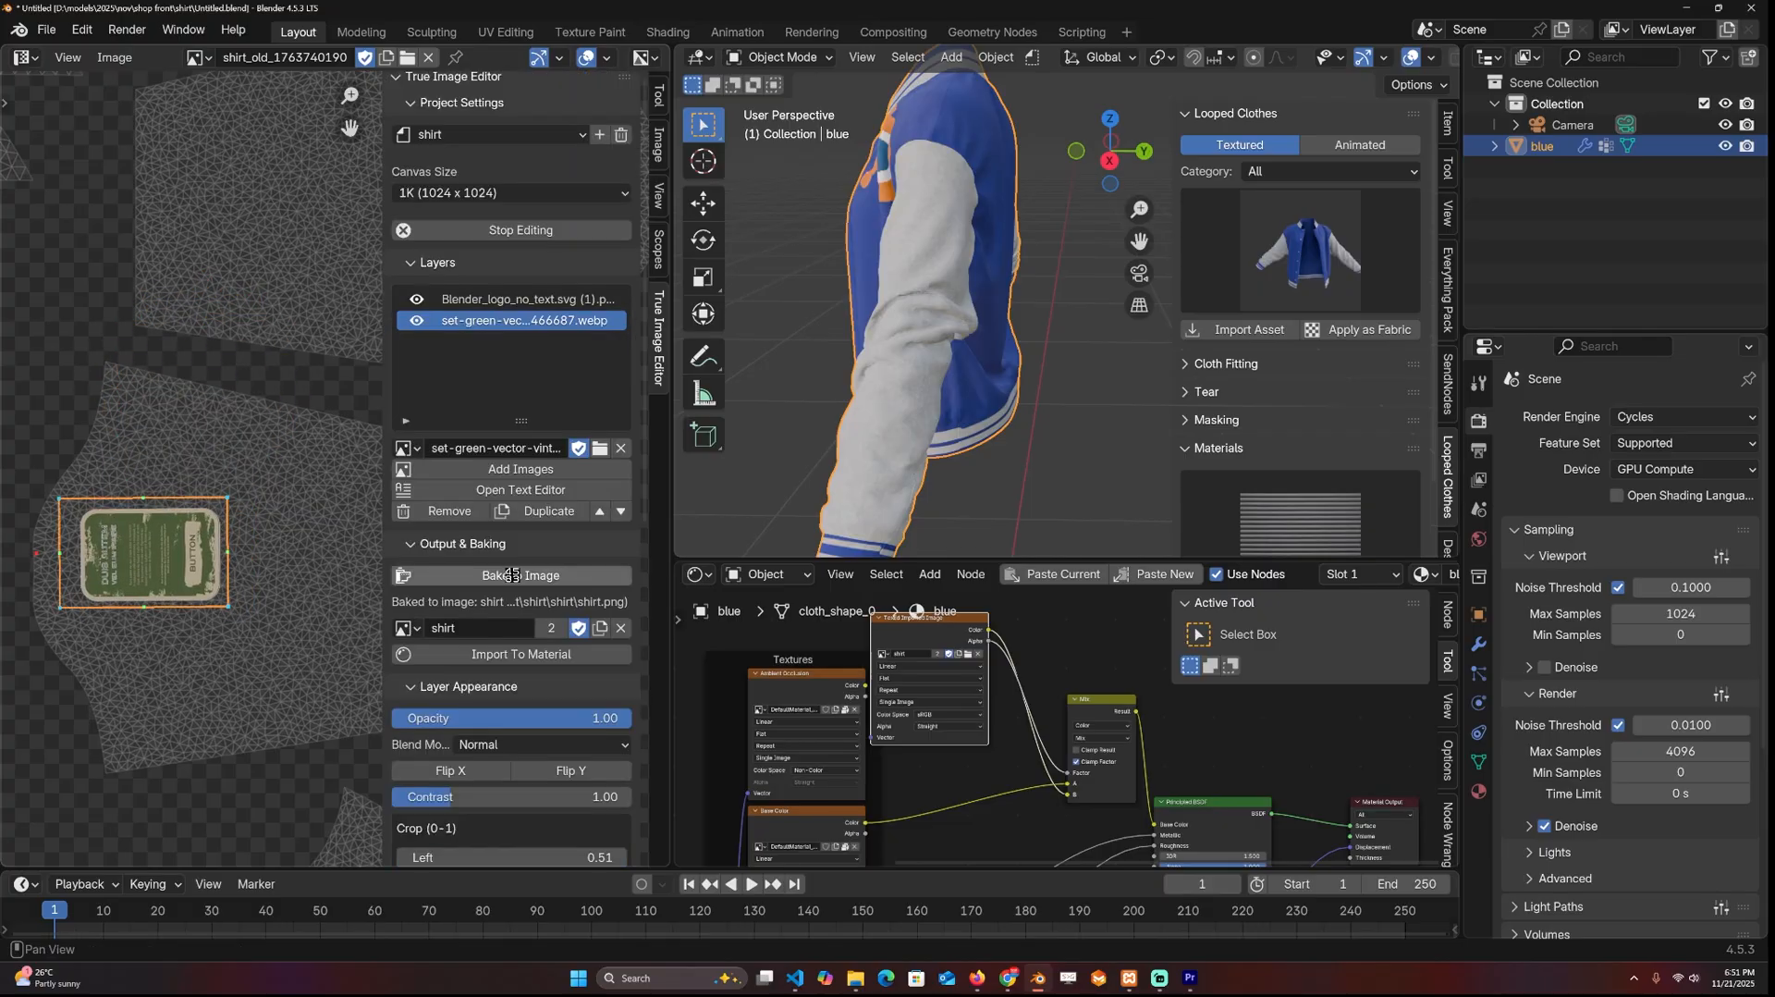
# Step: Bake the green patch into the shirt texture and inspect it on the sleeve
pyautogui.click(513, 575)
pyautogui.moveTo(785, 346); pyautogui.dragTo(963, 354, button='middle')
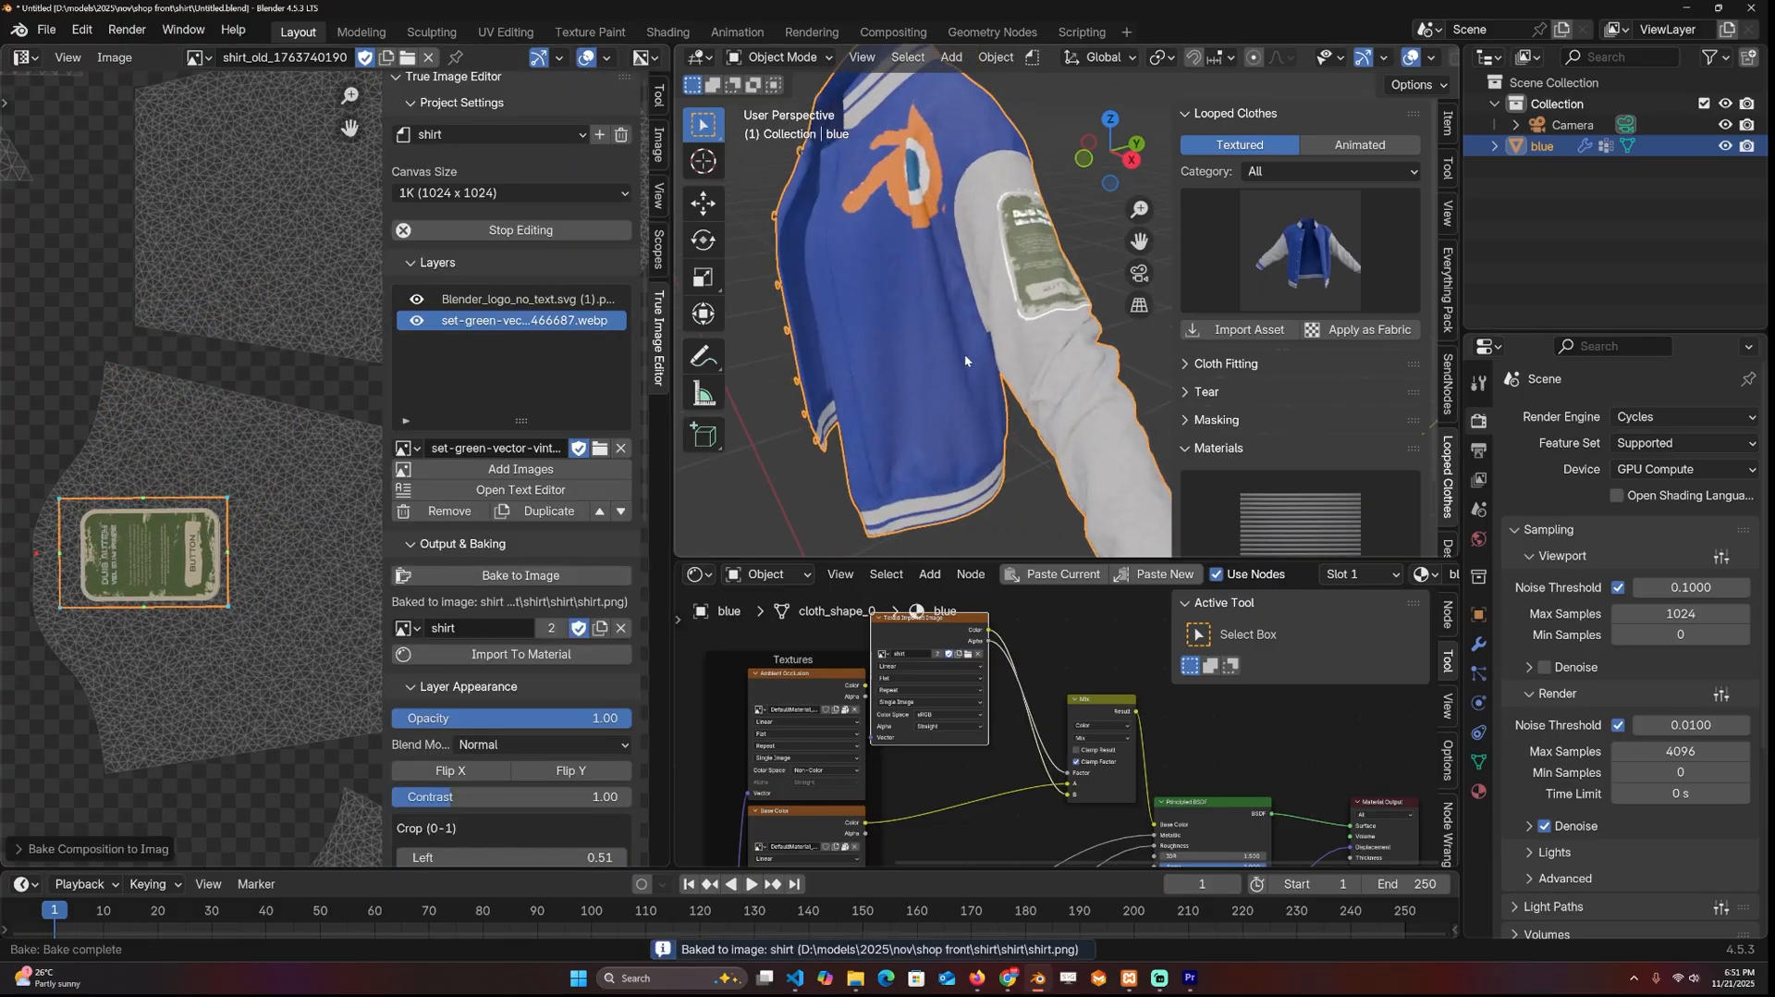
pyautogui.scroll(4, 951, 426)
pyautogui.moveTo(952, 426)
pyautogui.mouseDown(button='middle')
pyautogui.moveTo(874, 421)
pyautogui.moveTo(898, 452)
pyautogui.mouseUp(button='middle')
pyautogui.scroll(-4, 875, 421)
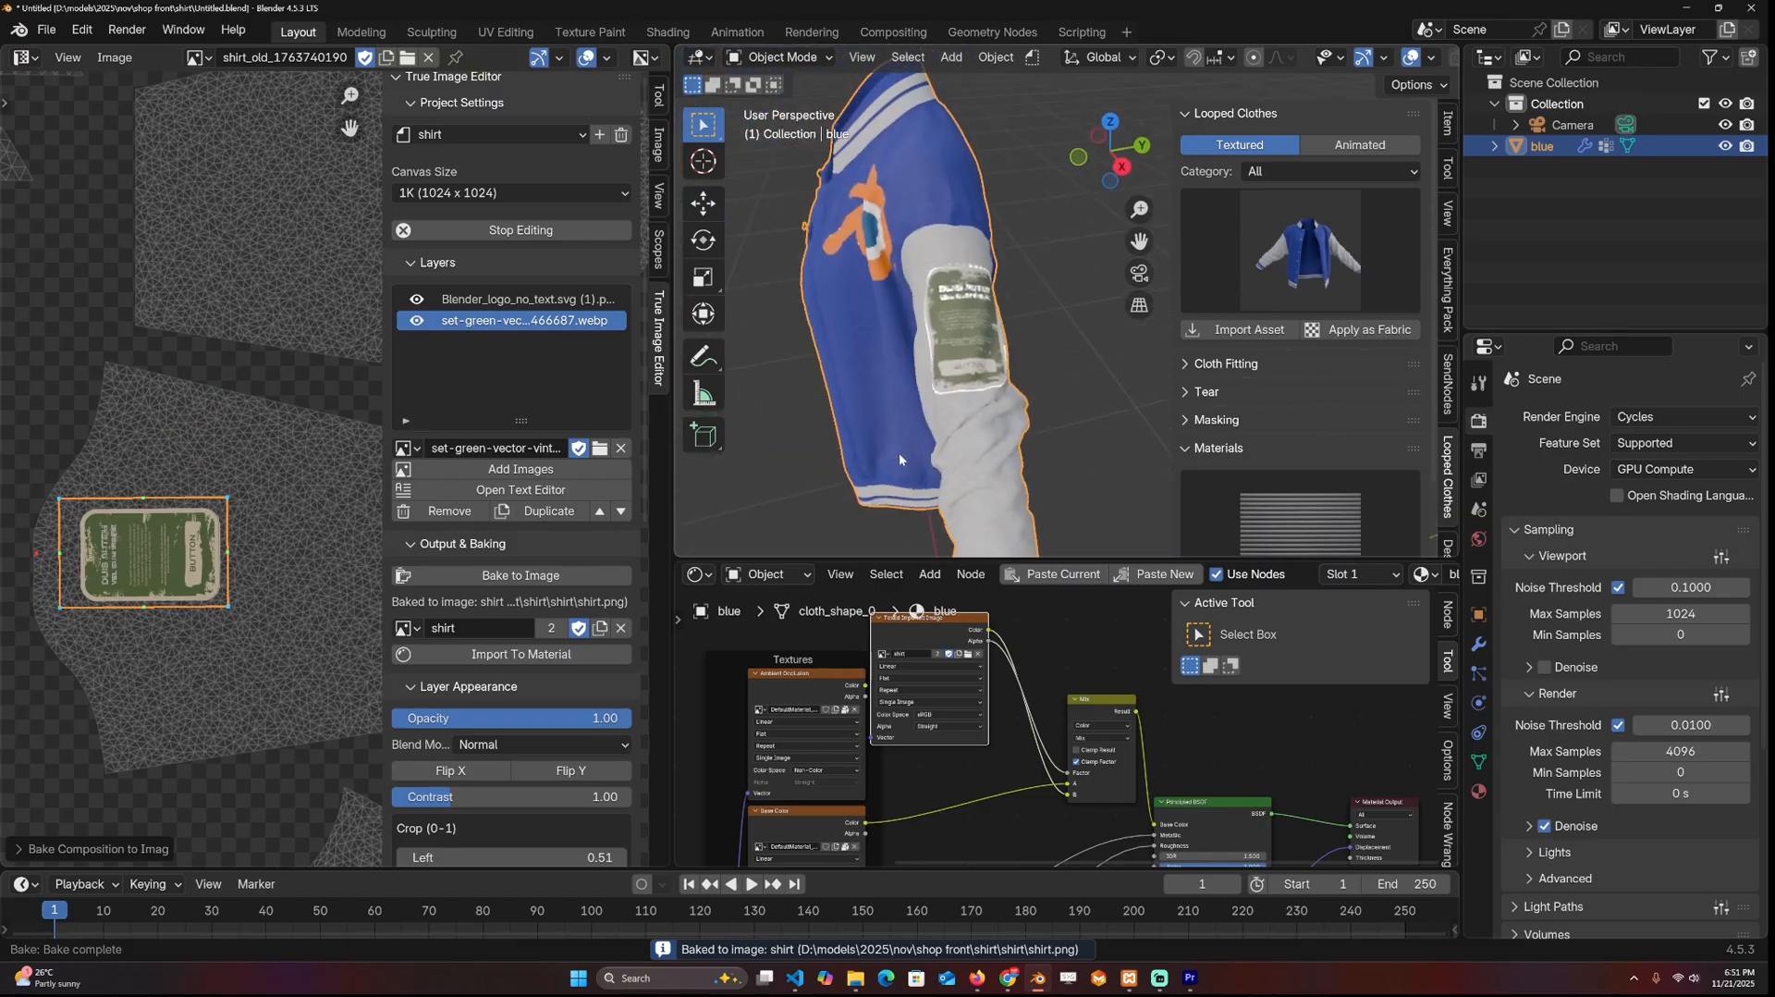
pyautogui.scroll(4, 898, 452)
pyautogui.moveTo(908, 333); pyautogui.dragTo(901, 346, button='middle')
pyautogui.scroll(2, 902, 346)
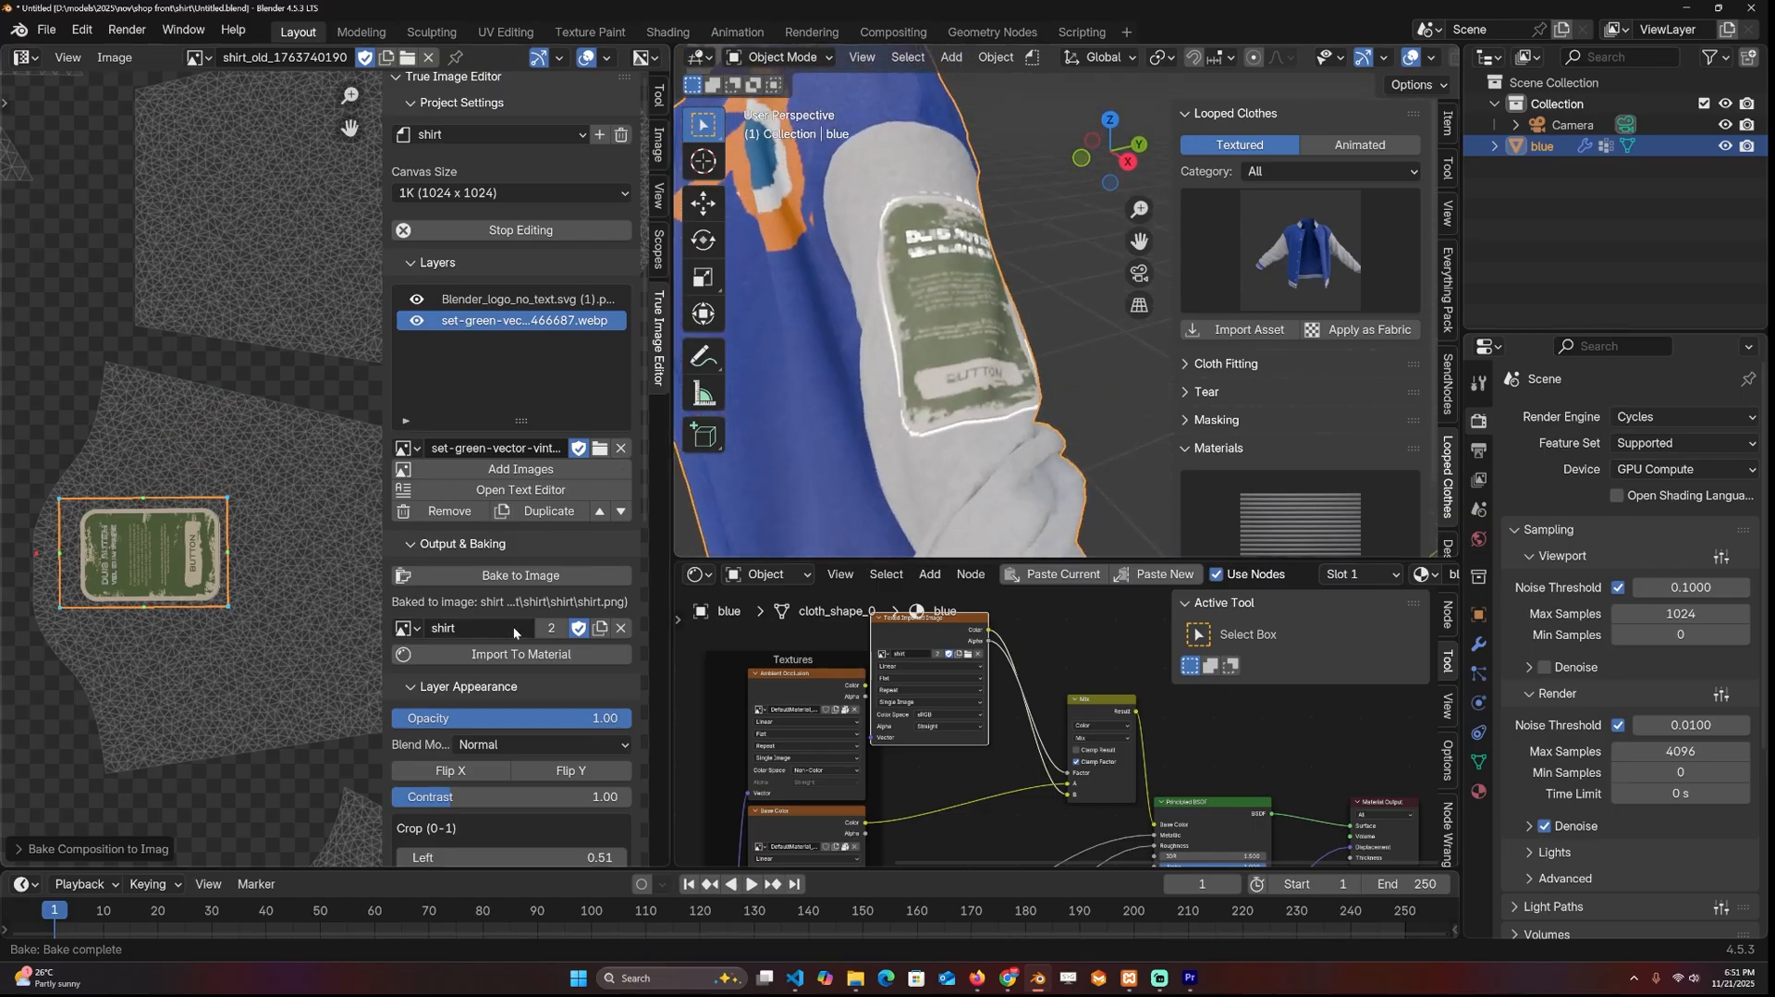
pyautogui.scroll(-4, 513, 626)
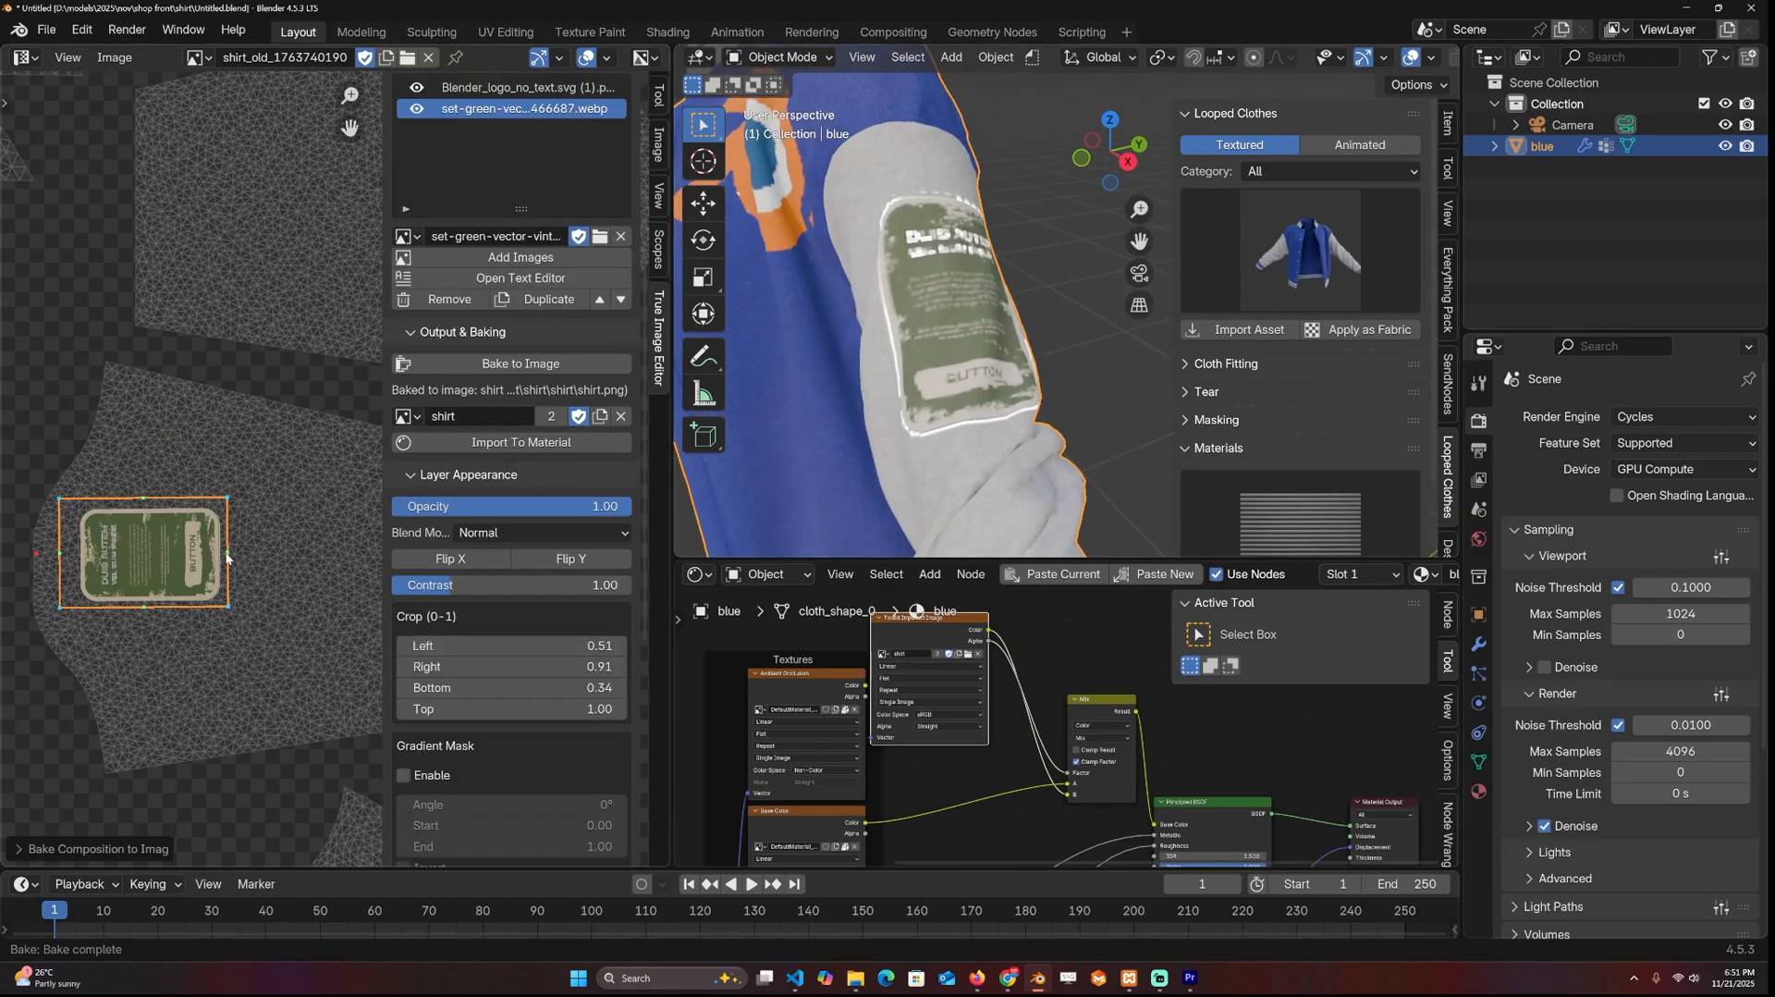
pyautogui.scroll(-4, 568, 584)
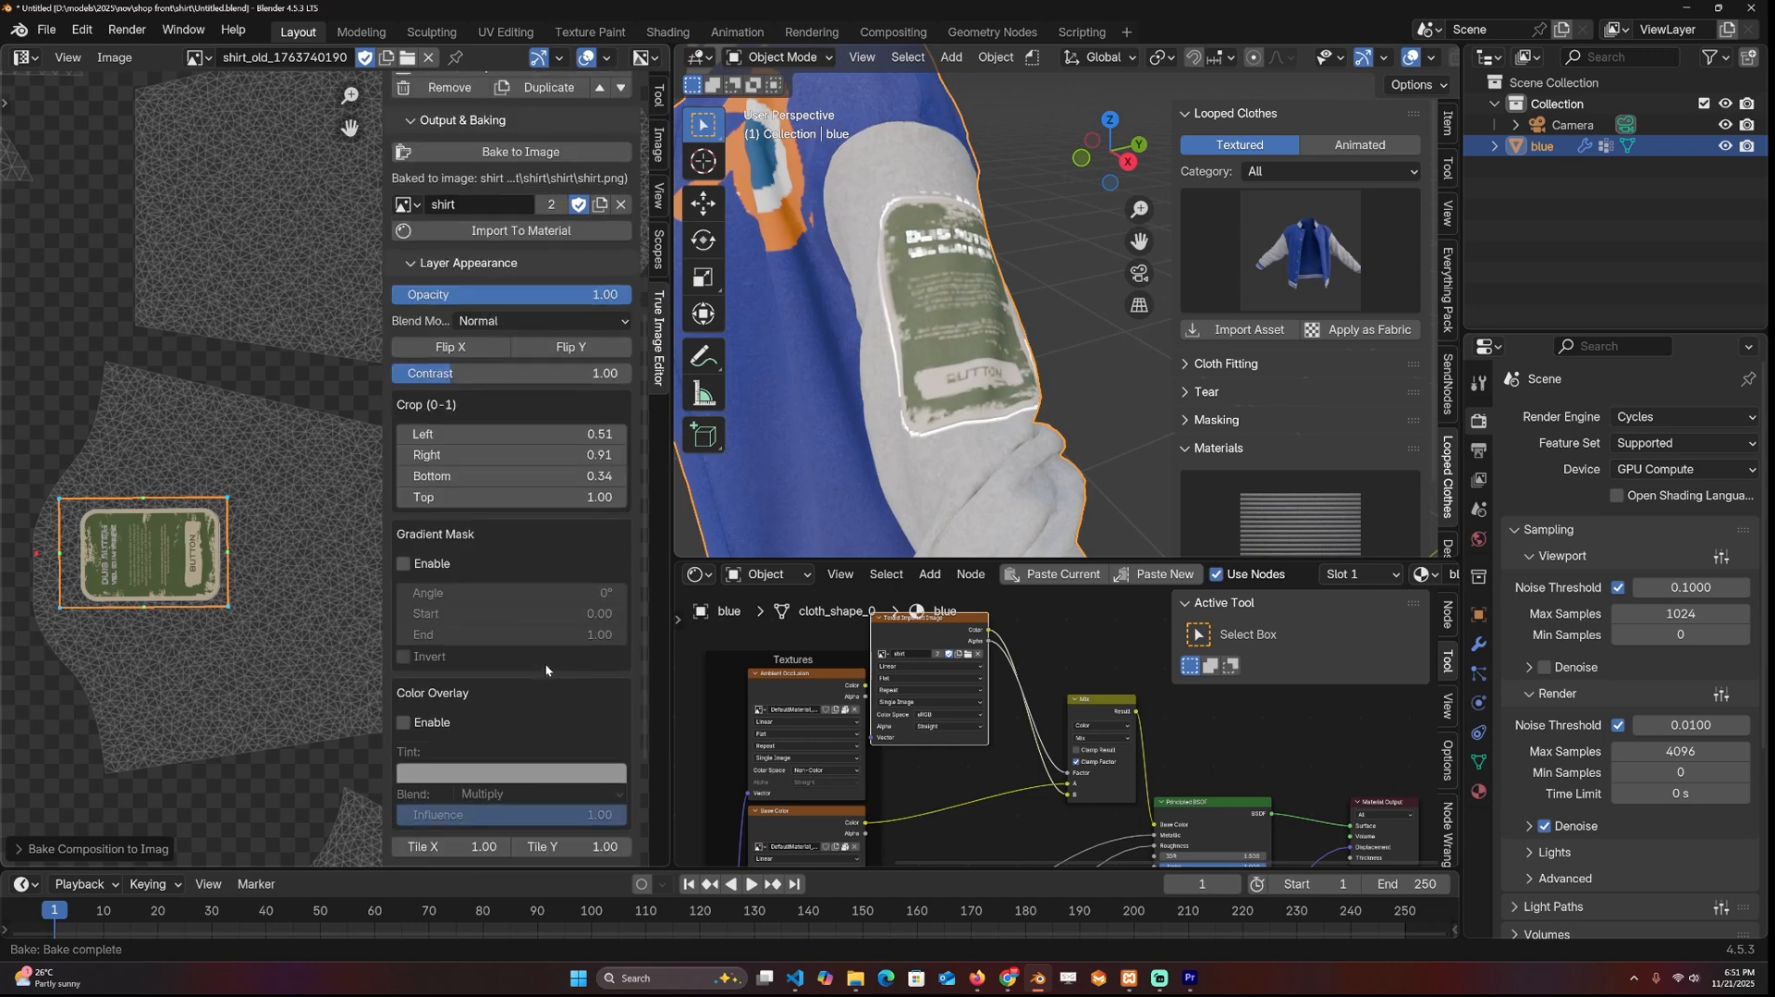
pyautogui.scroll(-3, 539, 662)
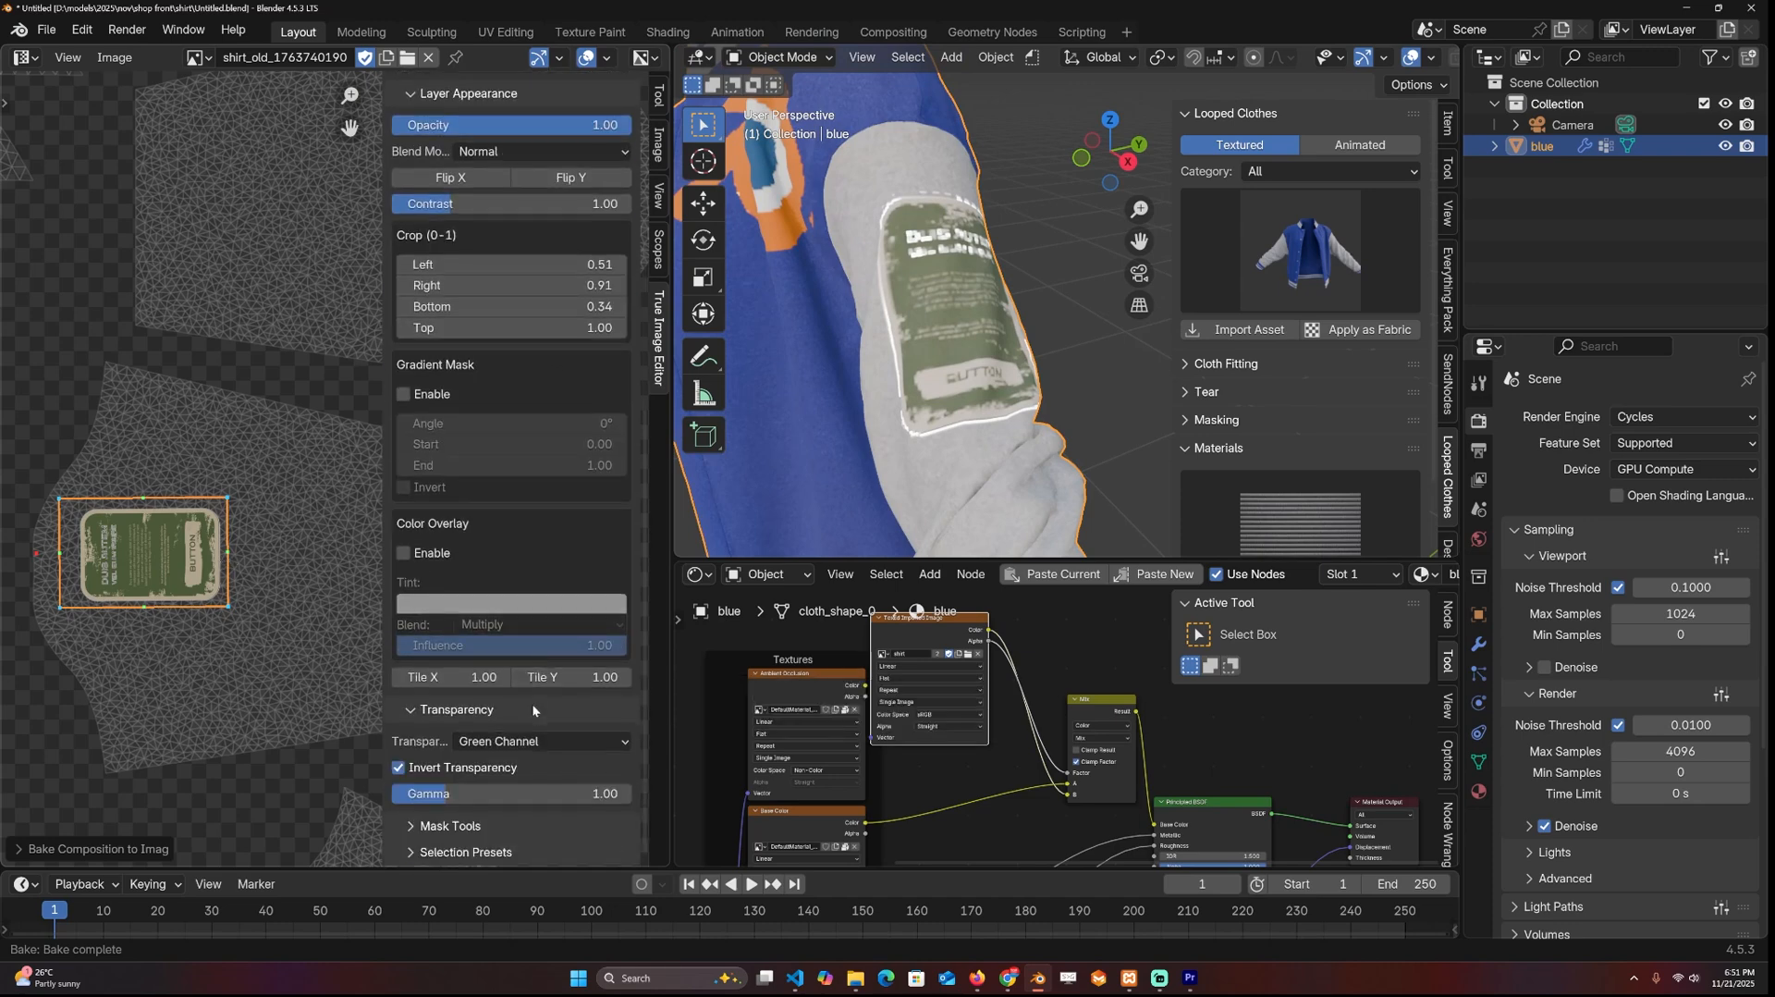
# Step: Switch the patch's transparency to contrast with Contrast 1.28 and Gamma 1.56
pyautogui.click(527, 740)
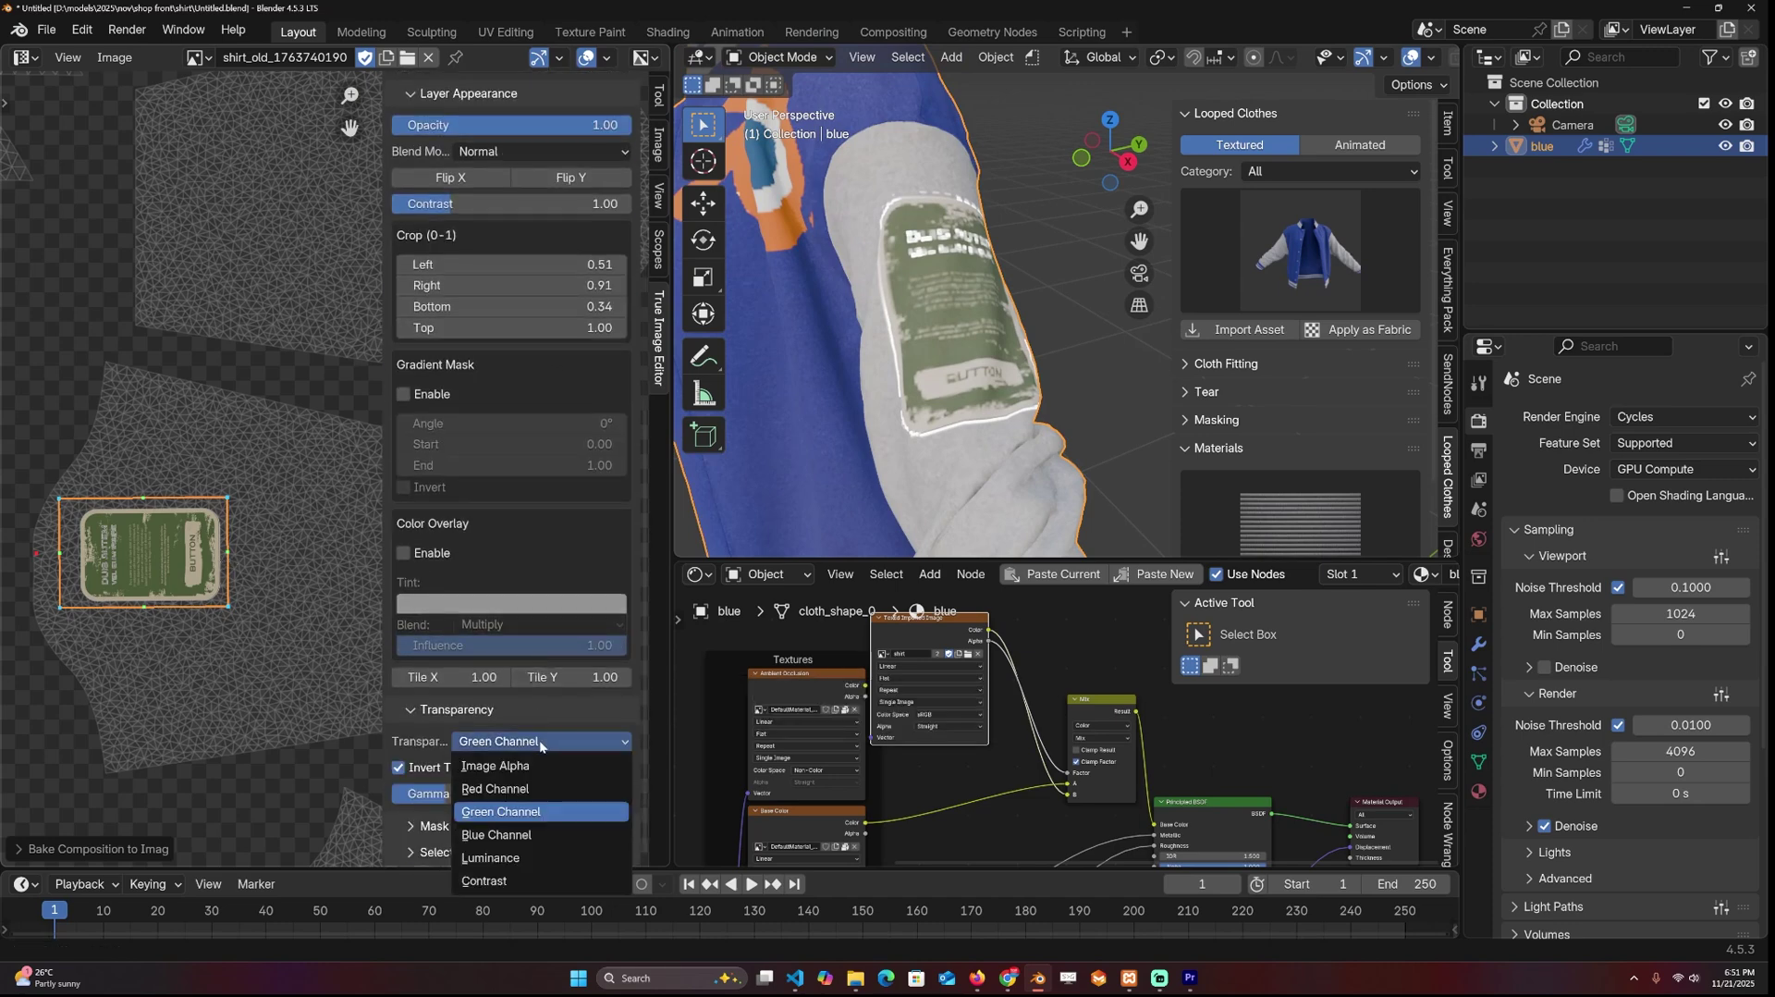
pyautogui.click(508, 880)
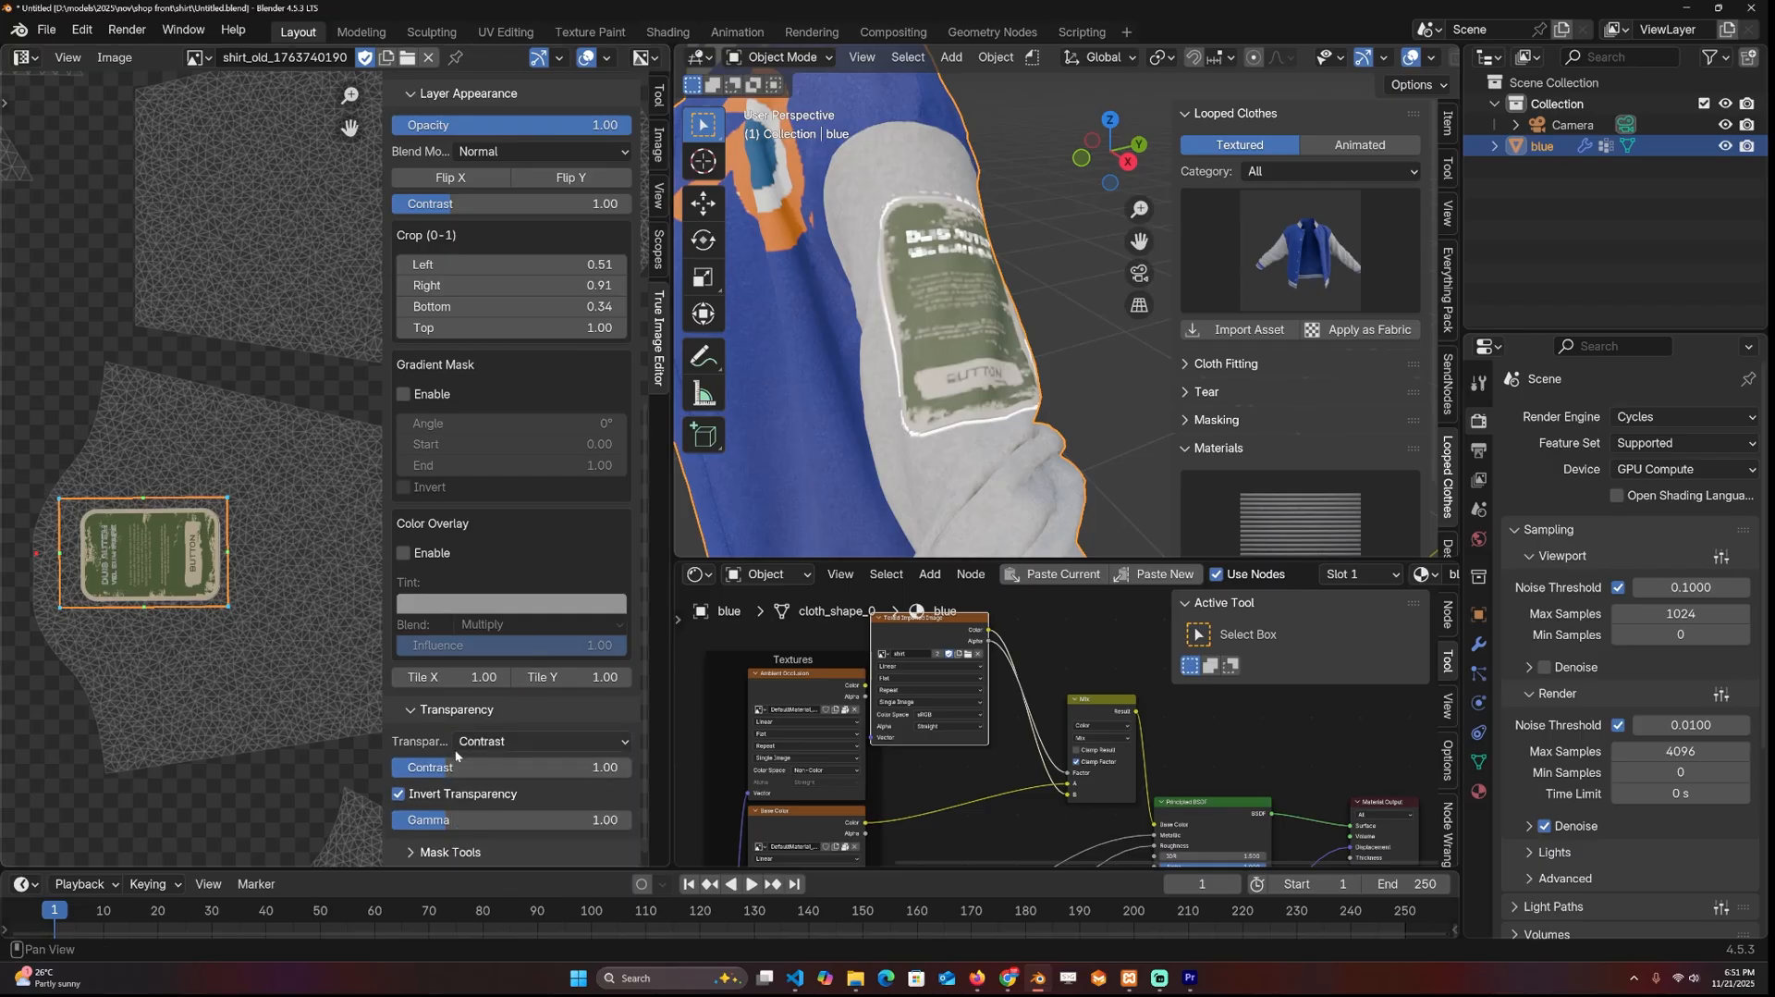
pyautogui.scroll(2, 502, 708)
pyautogui.scroll(2, 566, 374)
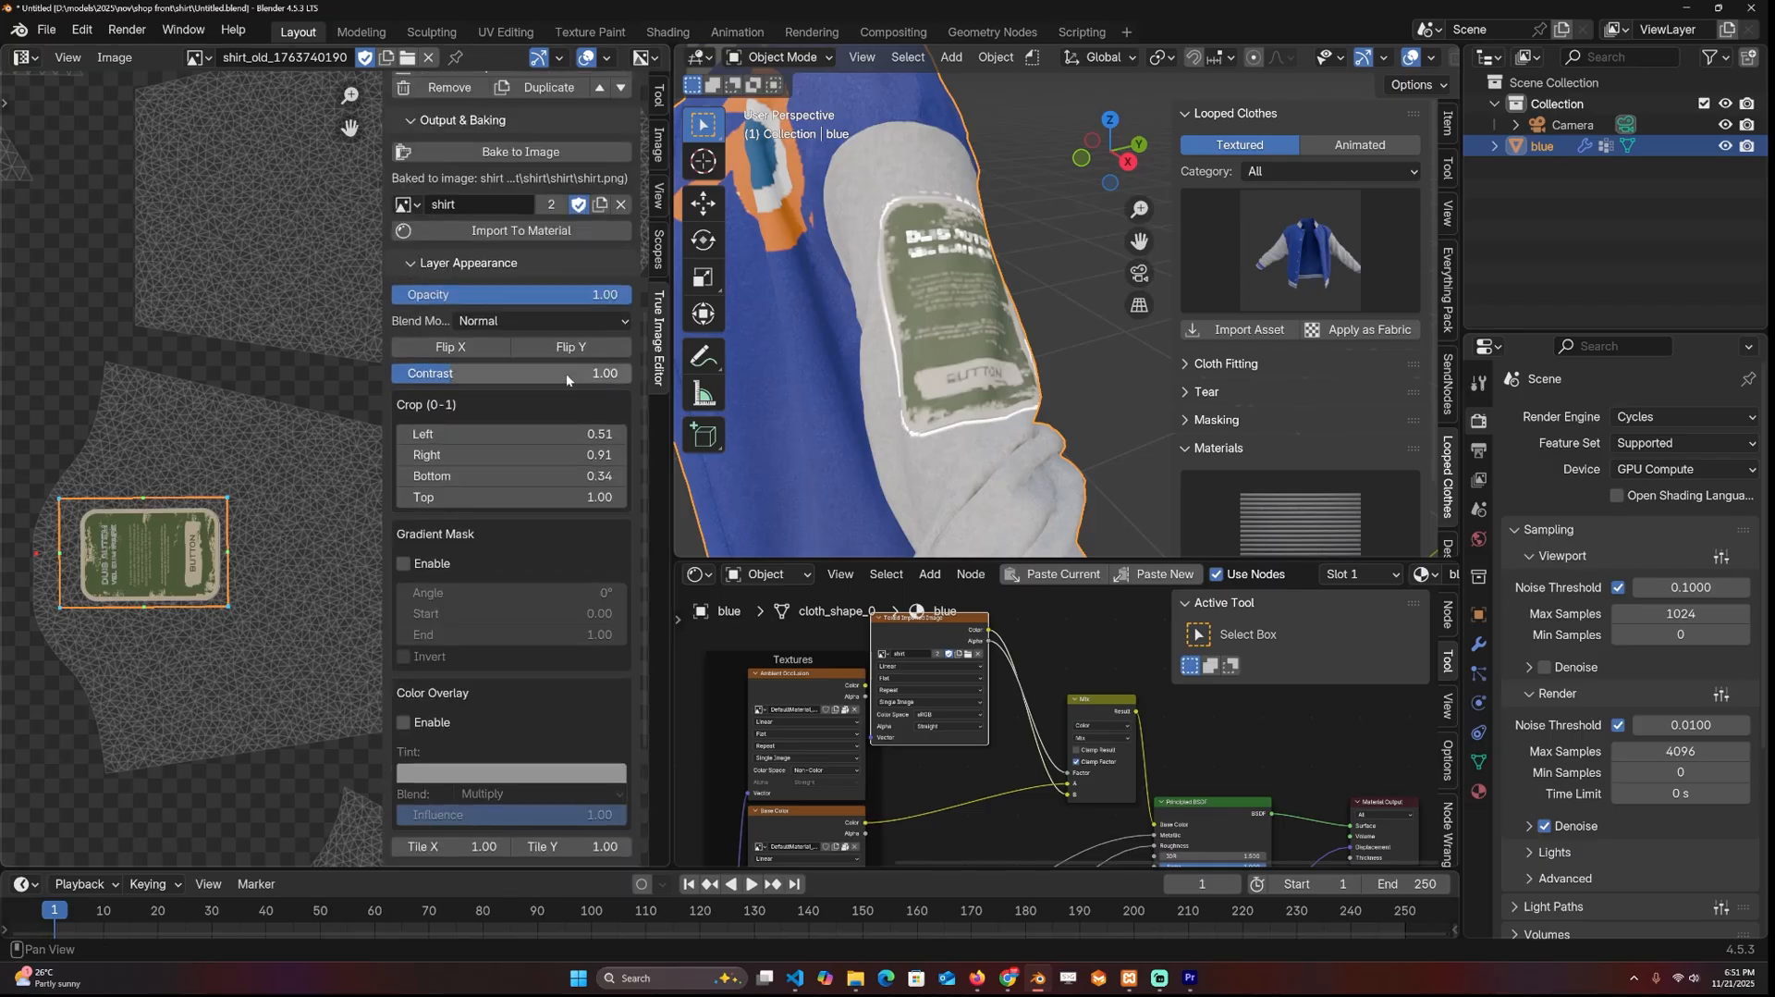
pyautogui.scroll(2, 541, 243)
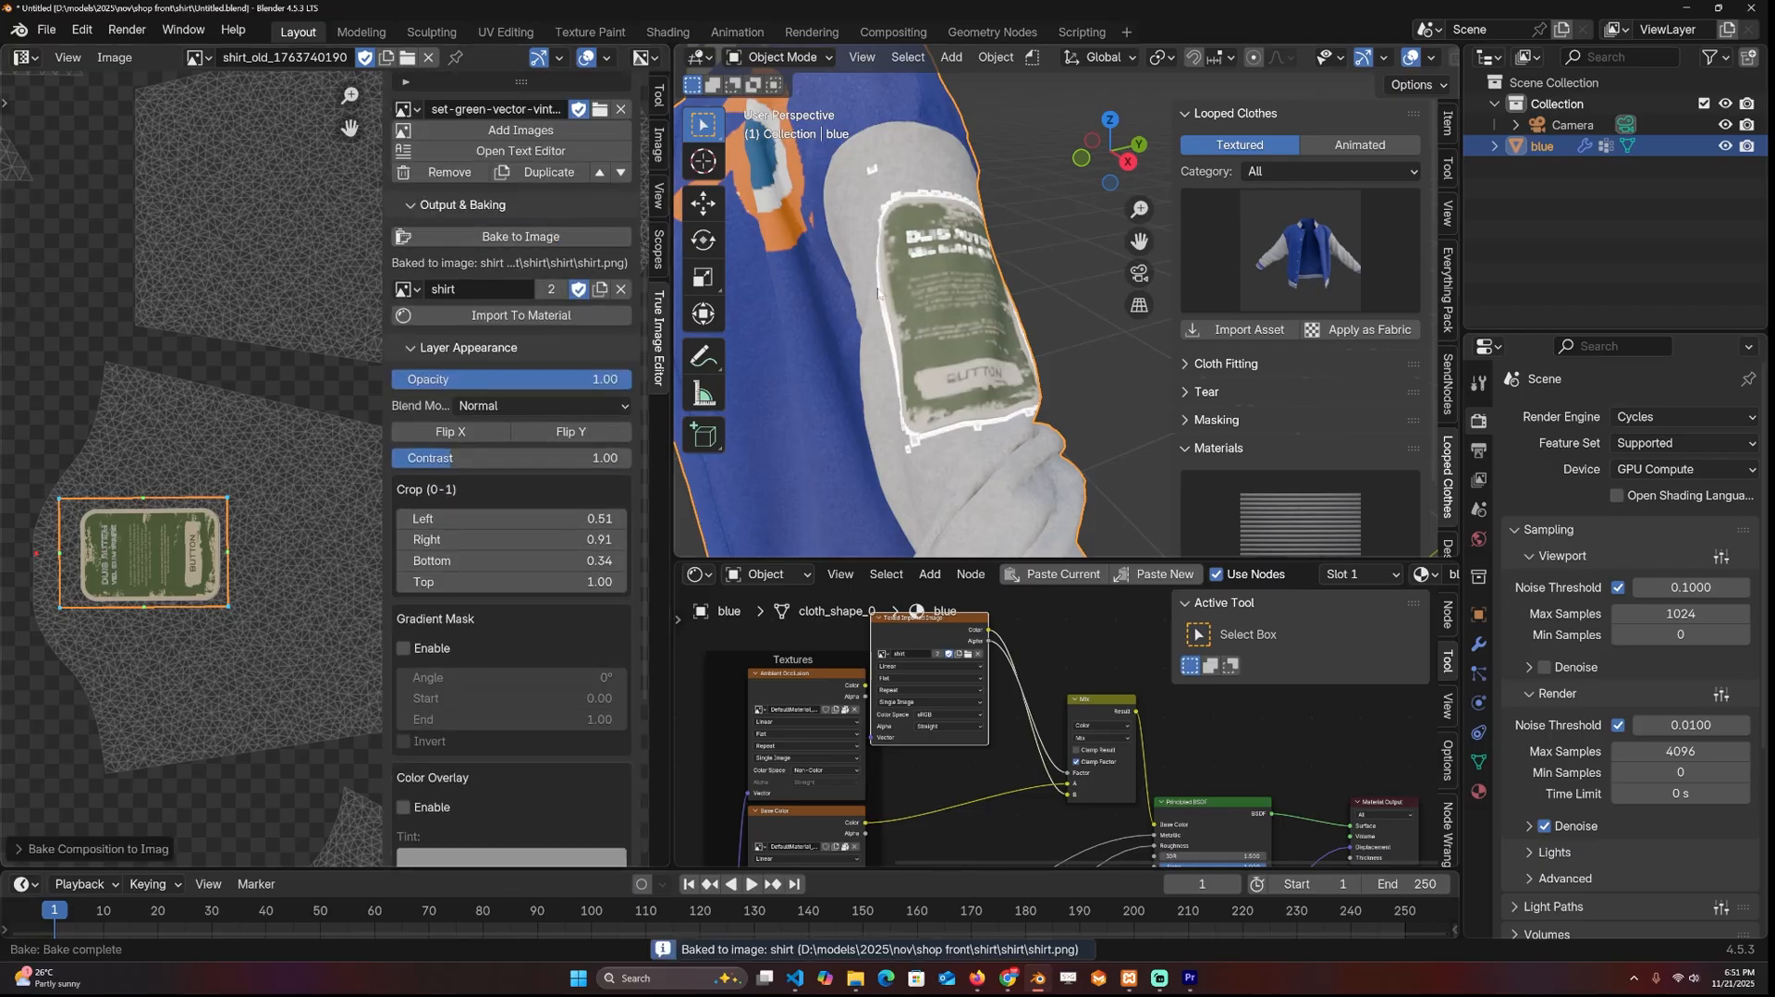
pyautogui.scroll(-5, 523, 673)
pyautogui.click(506, 714)
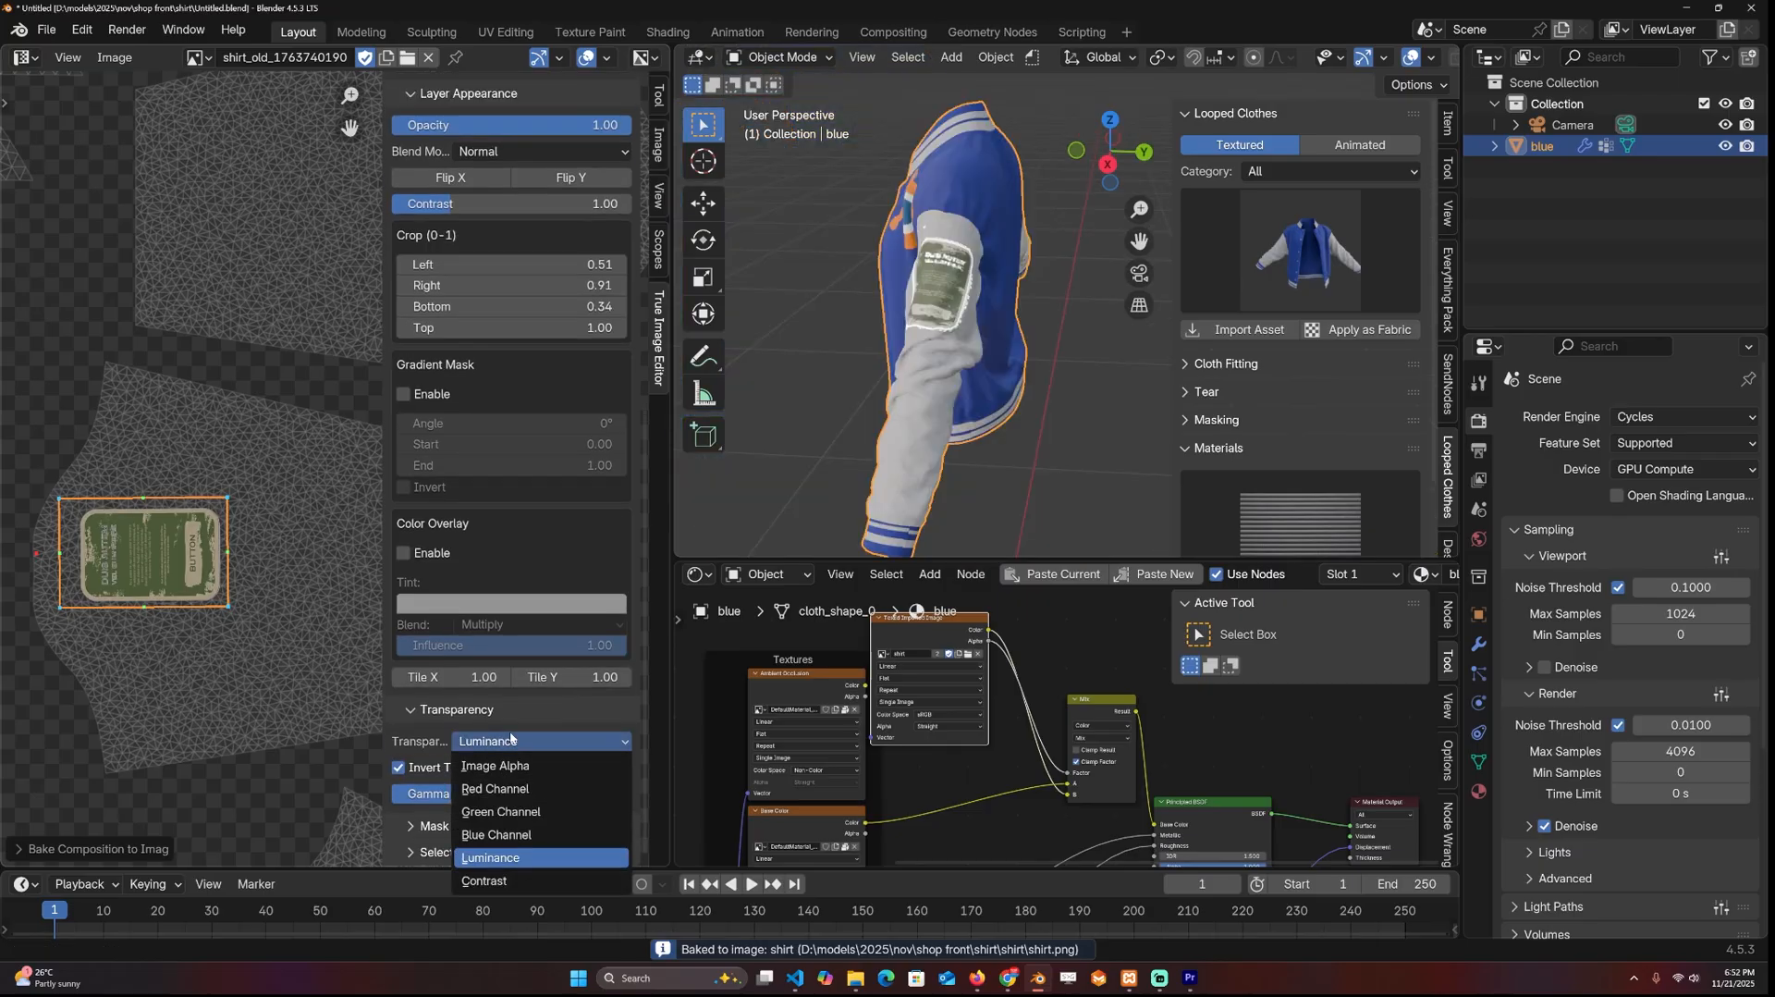
pyautogui.click(497, 878)
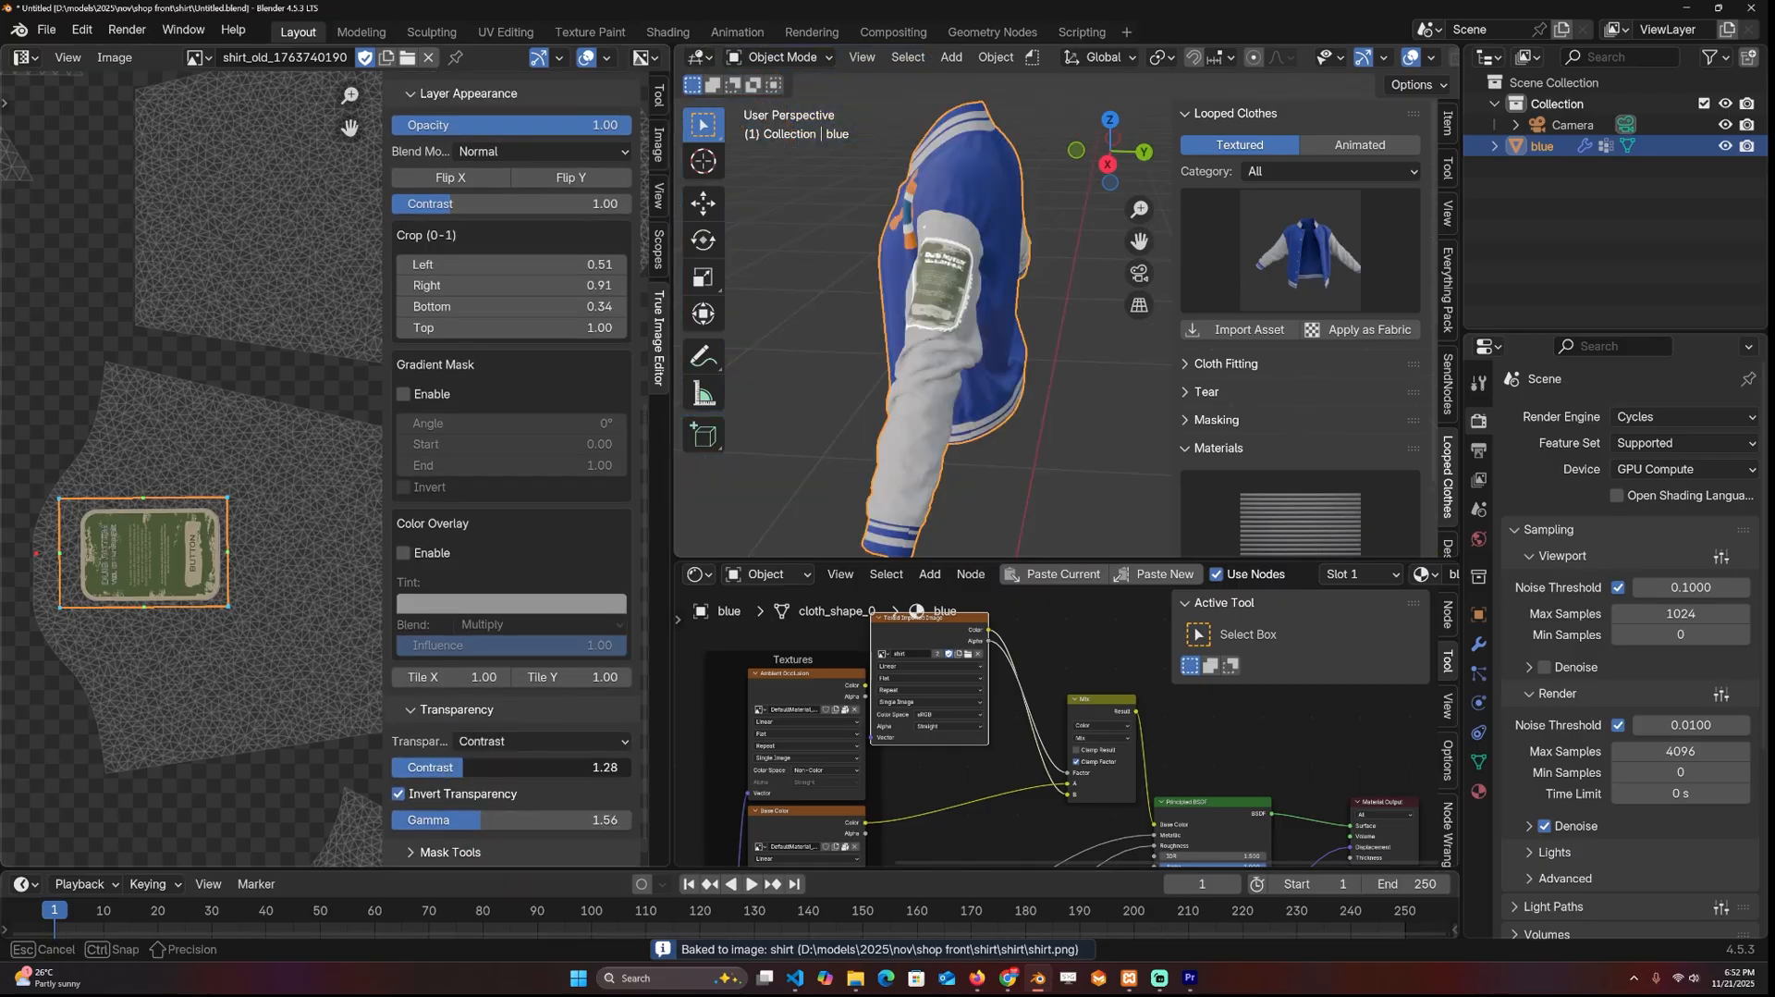
pyautogui.scroll(4, 540, 766)
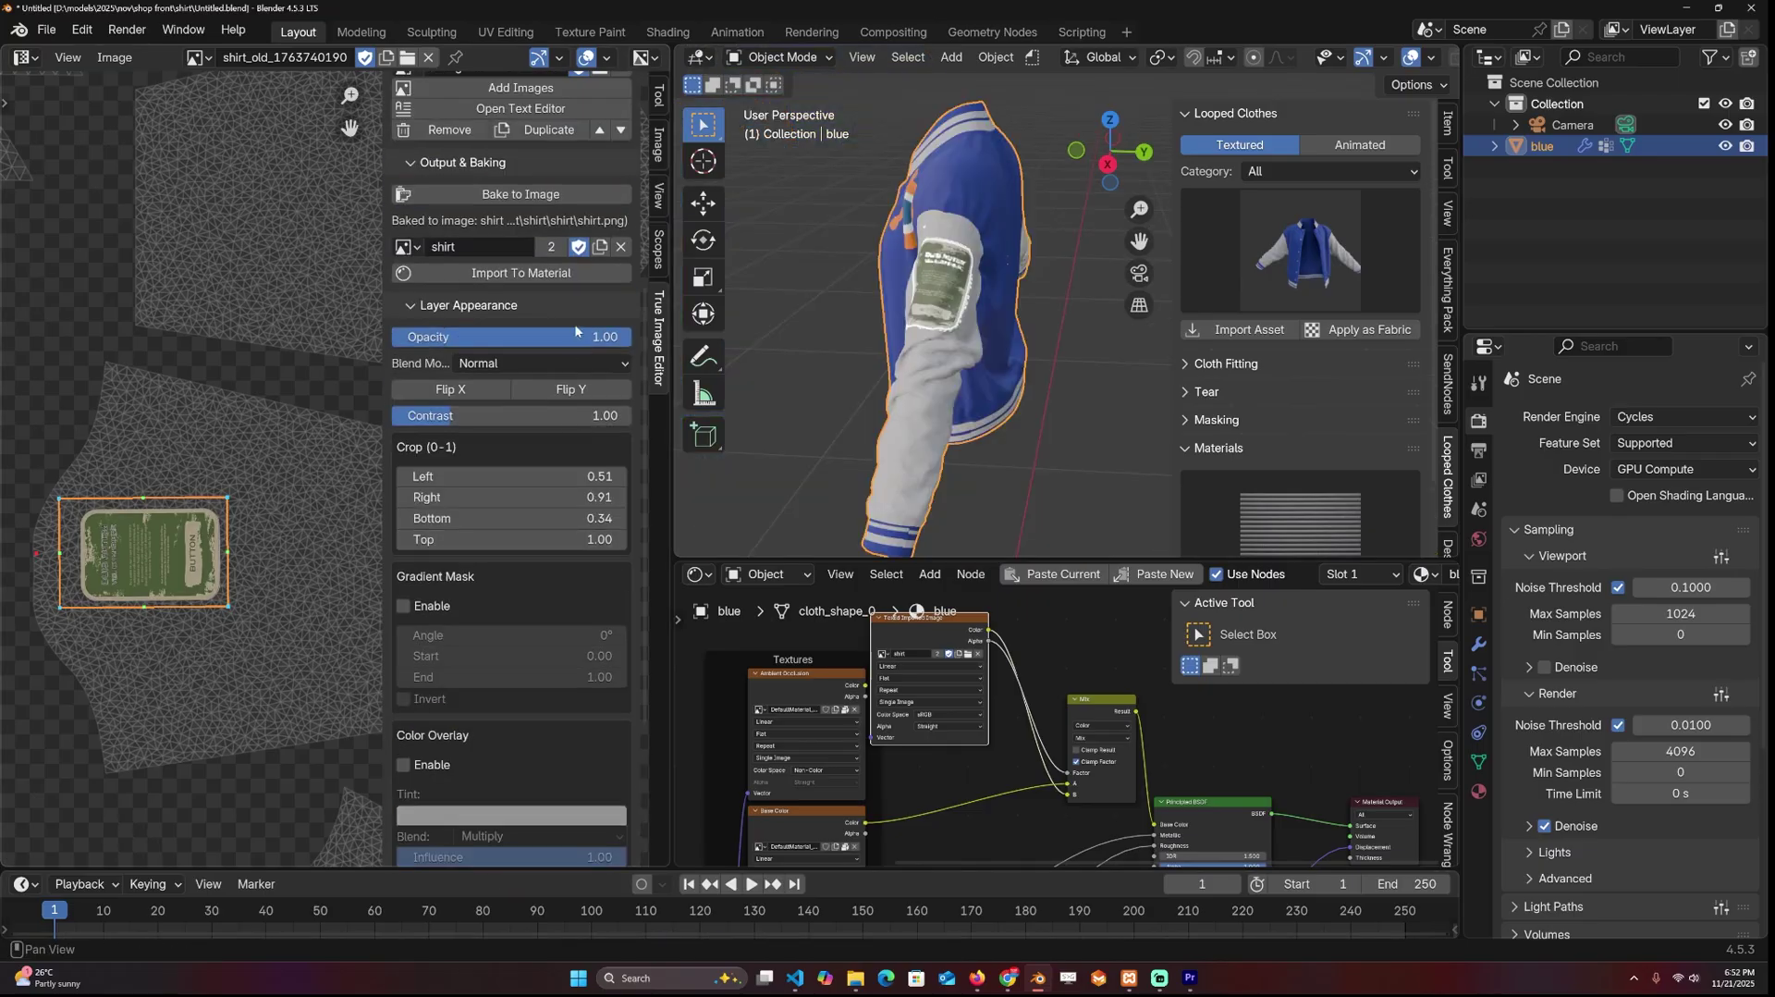
# Step: Apply the shirt image to the material and bake the logo and patch layers into shirt.png
pyautogui.click(571, 273)
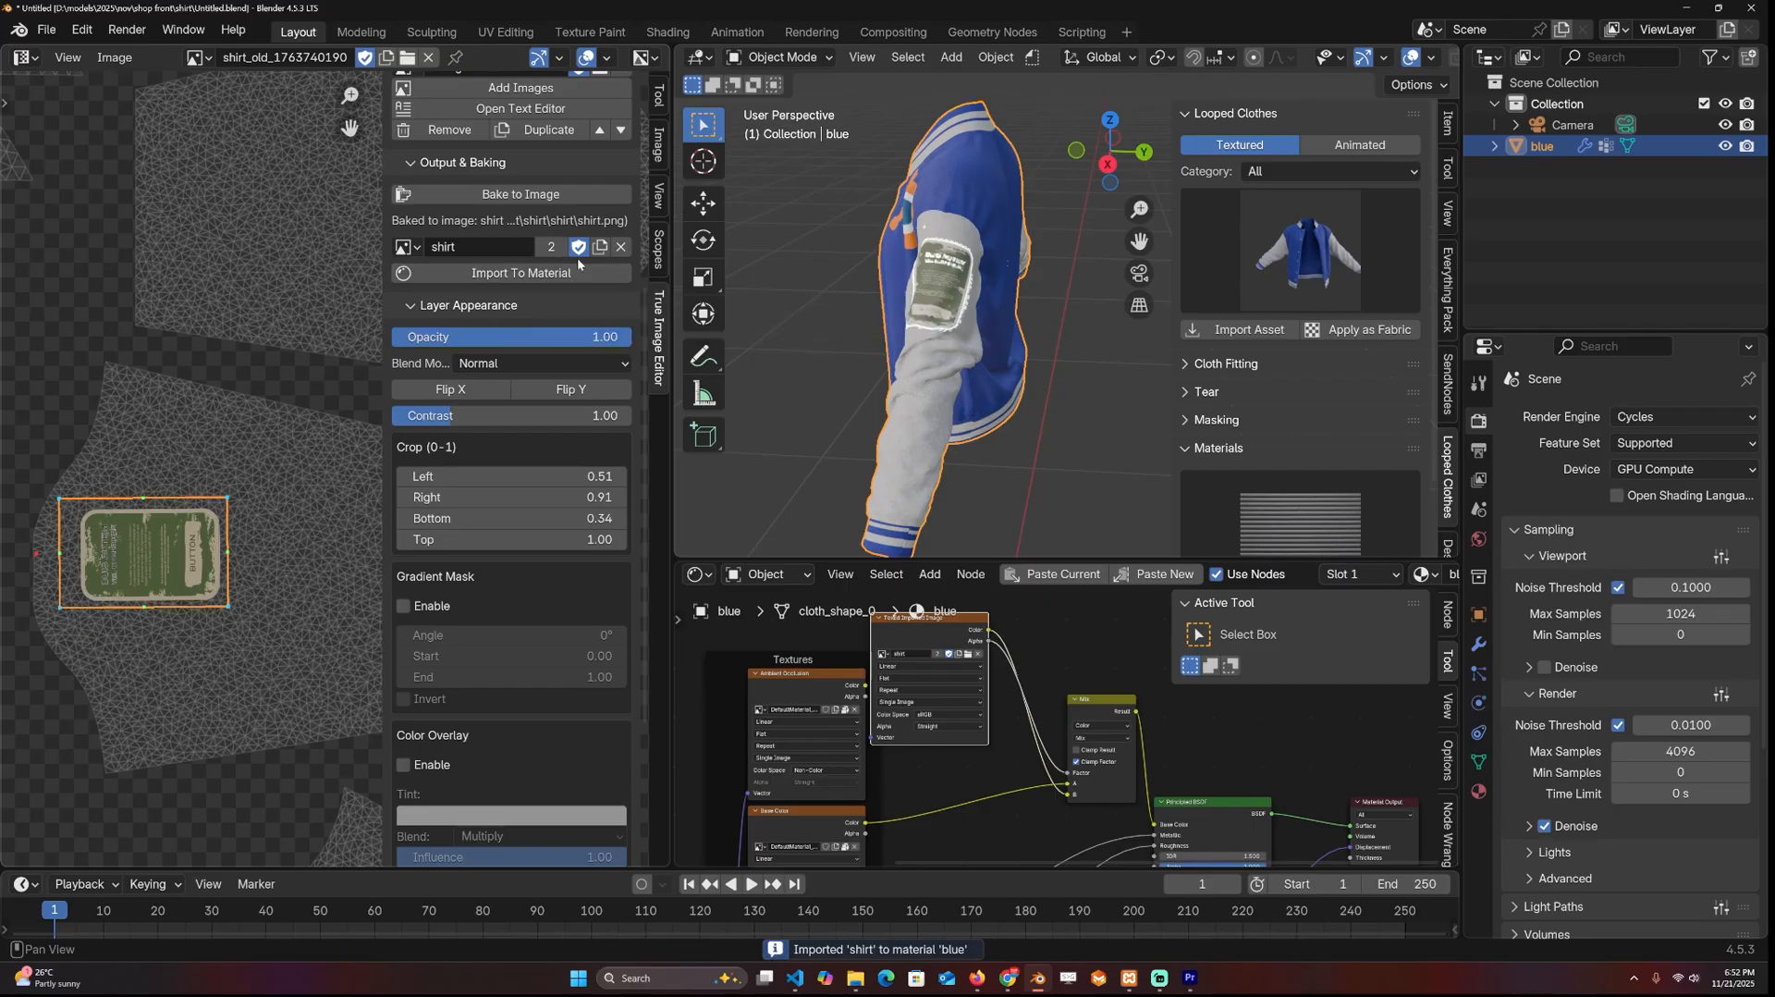
pyautogui.click(511, 199)
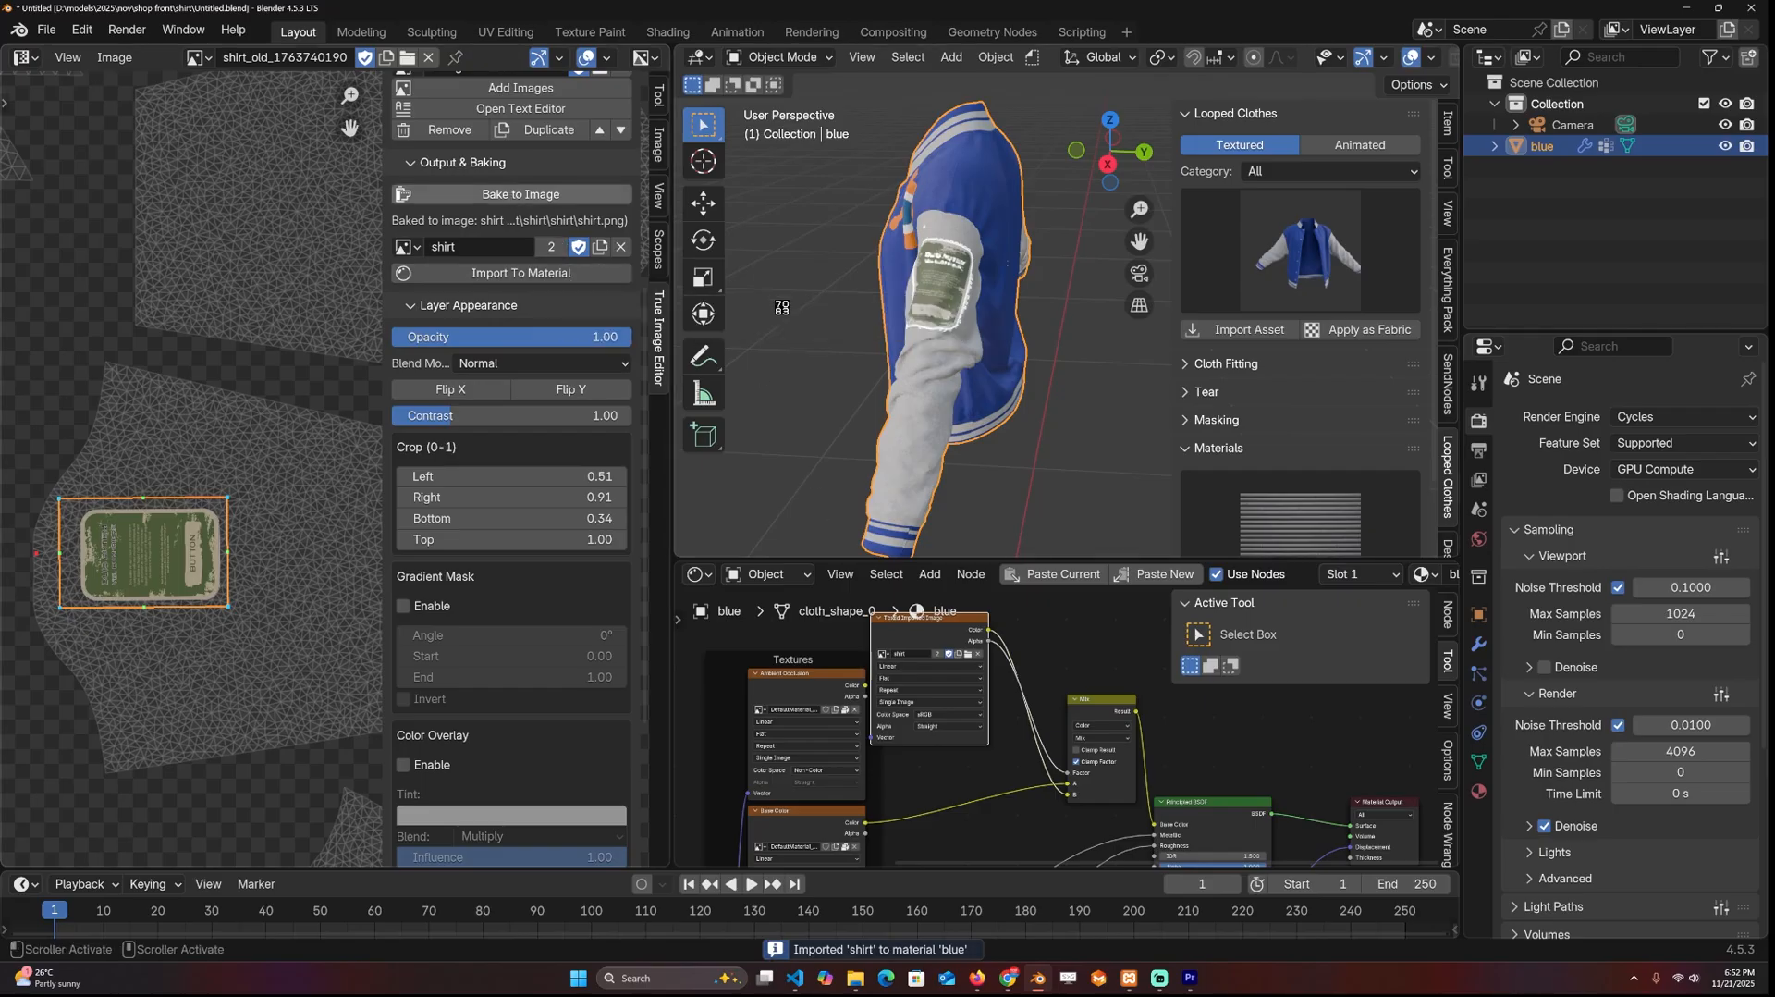
pyautogui.moveTo(788, 307)
pyautogui.mouseDown(button='middle')
pyautogui.moveTo(973, 427)
pyautogui.moveTo(967, 341)
pyautogui.mouseUp(button='middle')
pyautogui.scroll(3, 973, 427)
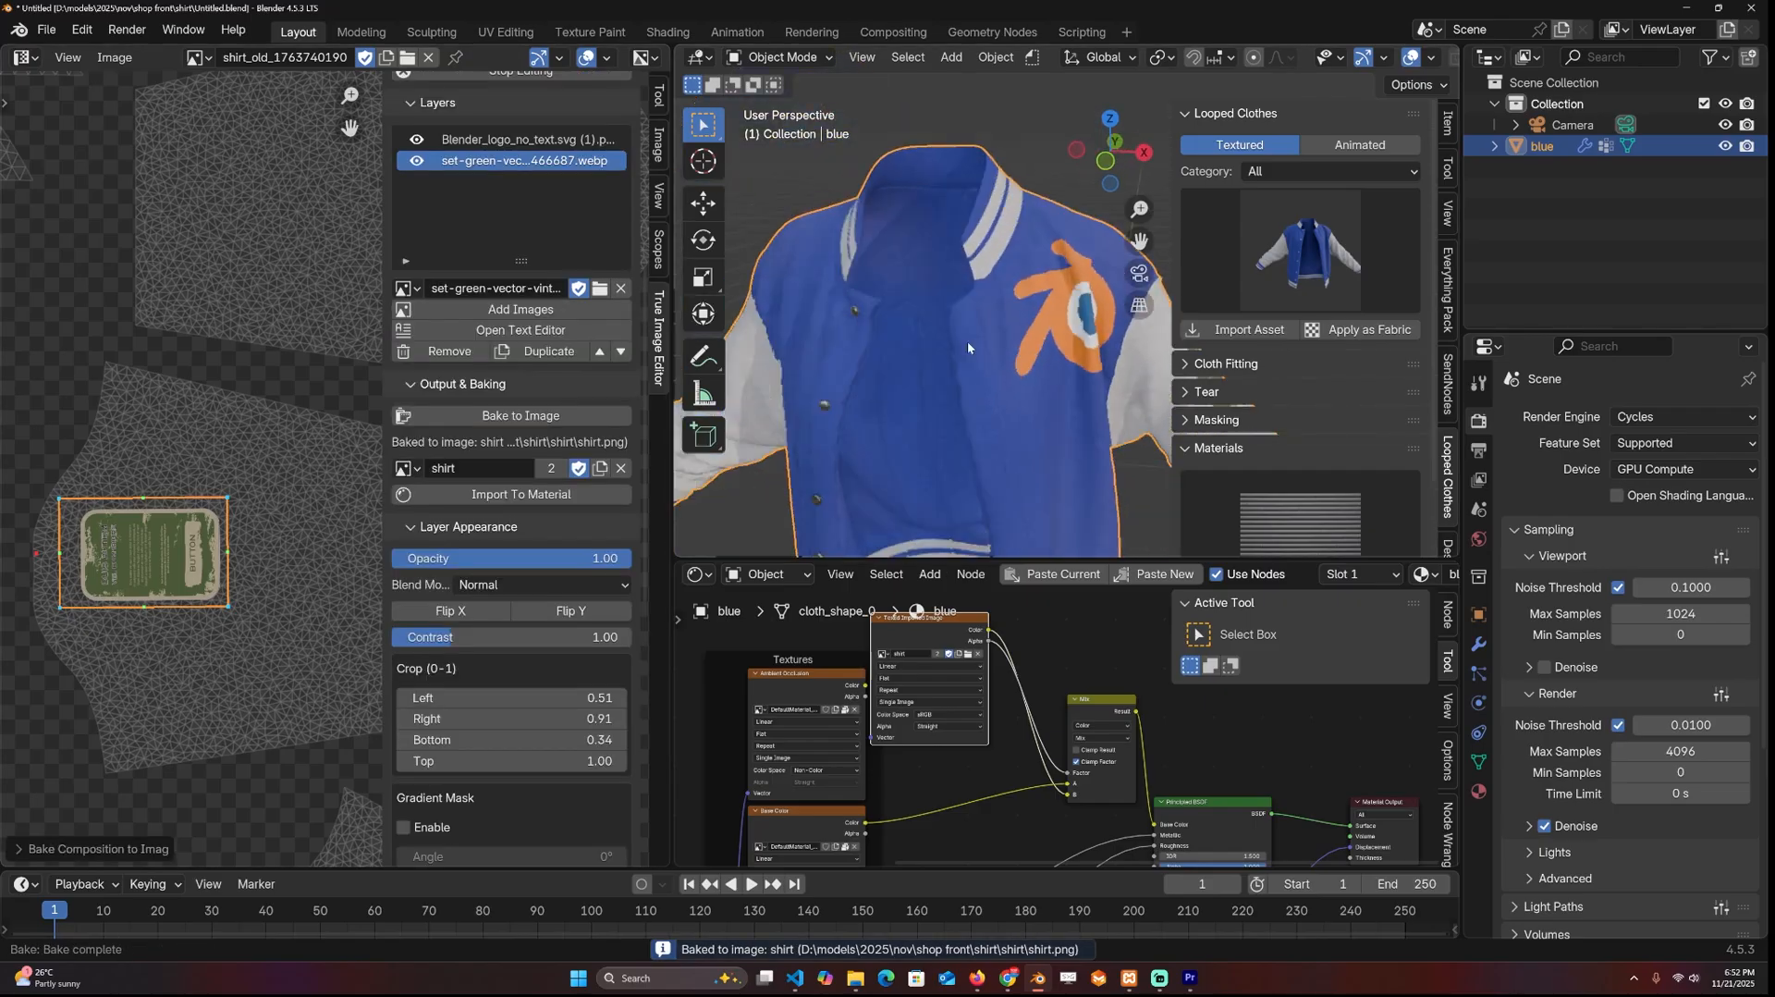
pyautogui.scroll(-2, 263, 587)
pyautogui.scroll(-3, 263, 587)
pyautogui.scroll(2, 1000, 357)
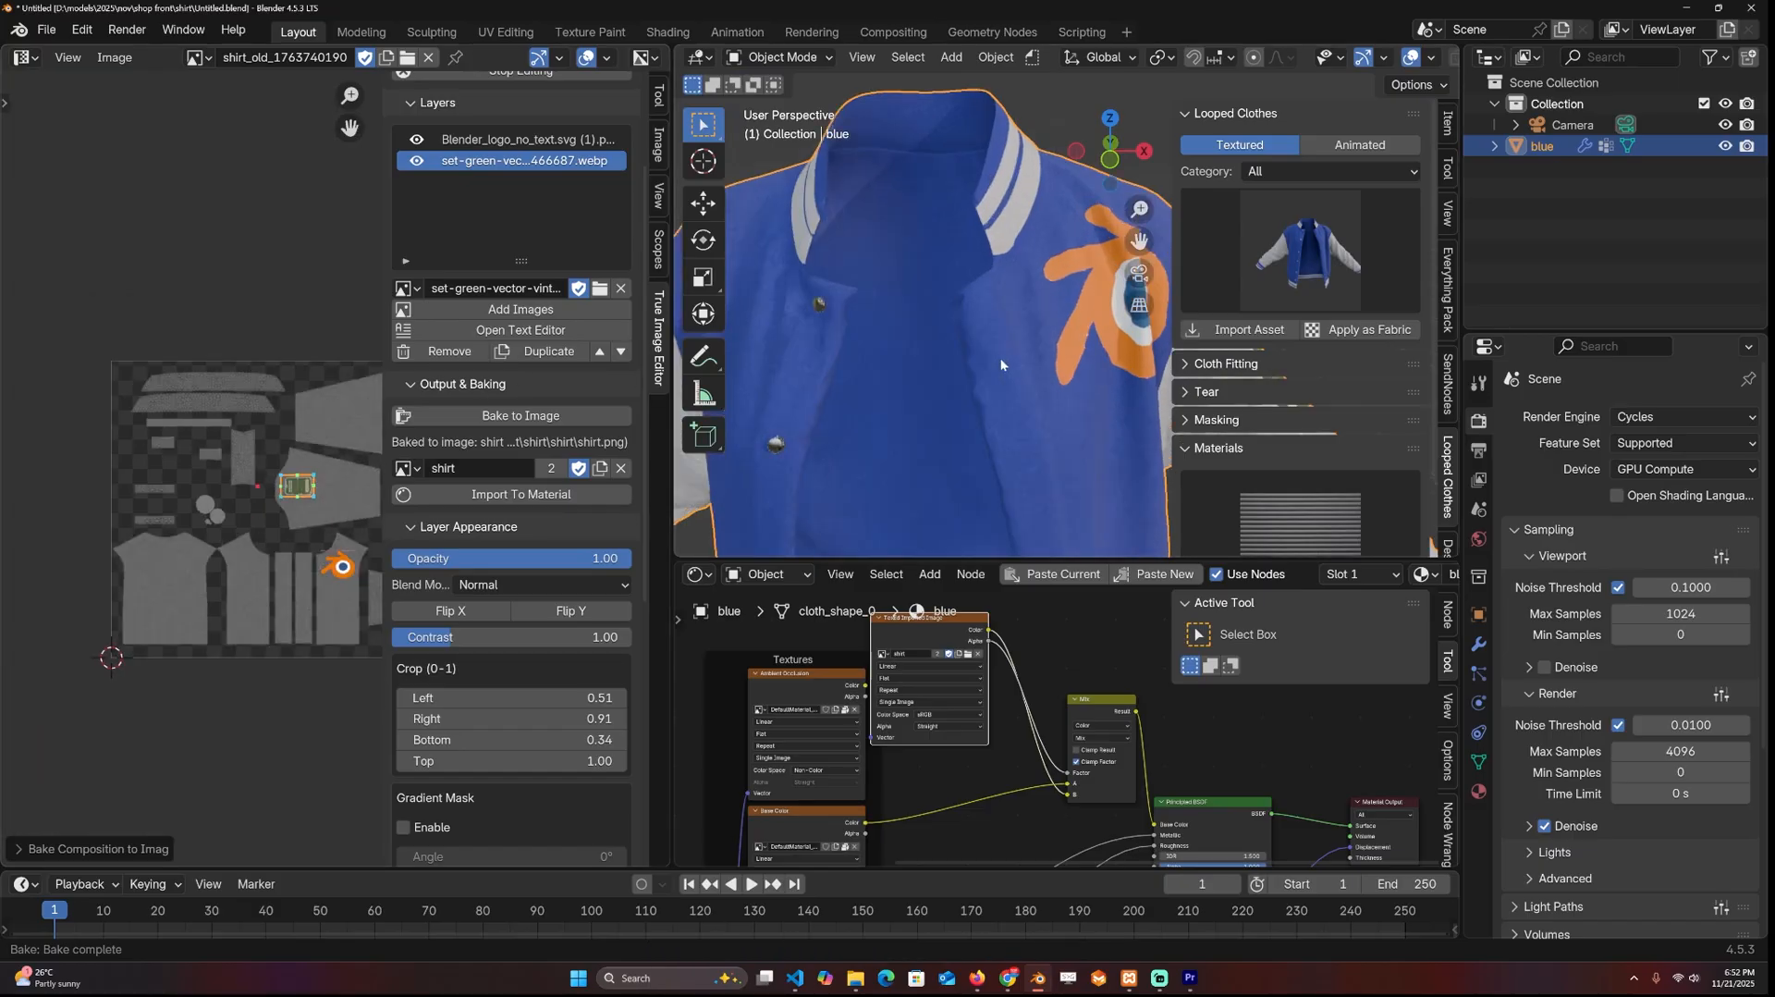
pyautogui.scroll(2, 1000, 358)
pyautogui.scroll(3, 501, 278)
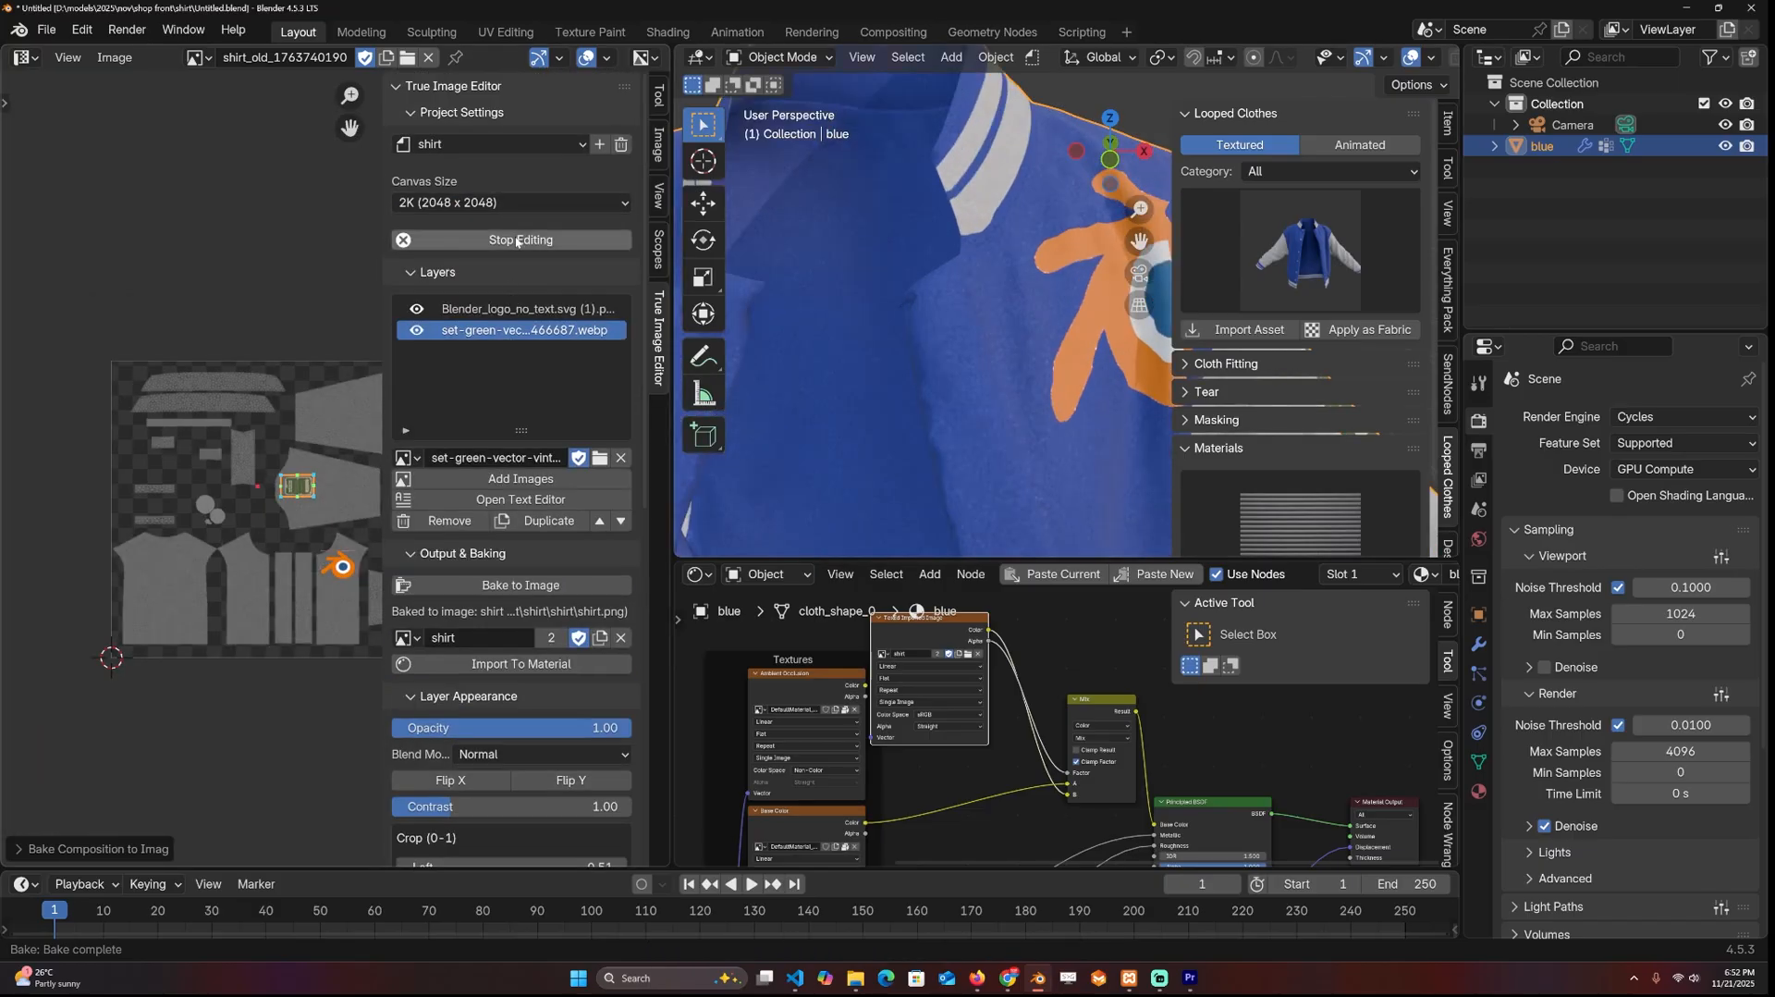
# Step: Add the galaxy JPG as a layer, enlarge it over the UV layout and place it beneath the green patch
pyautogui.click(501, 238)
pyautogui.click(512, 479)
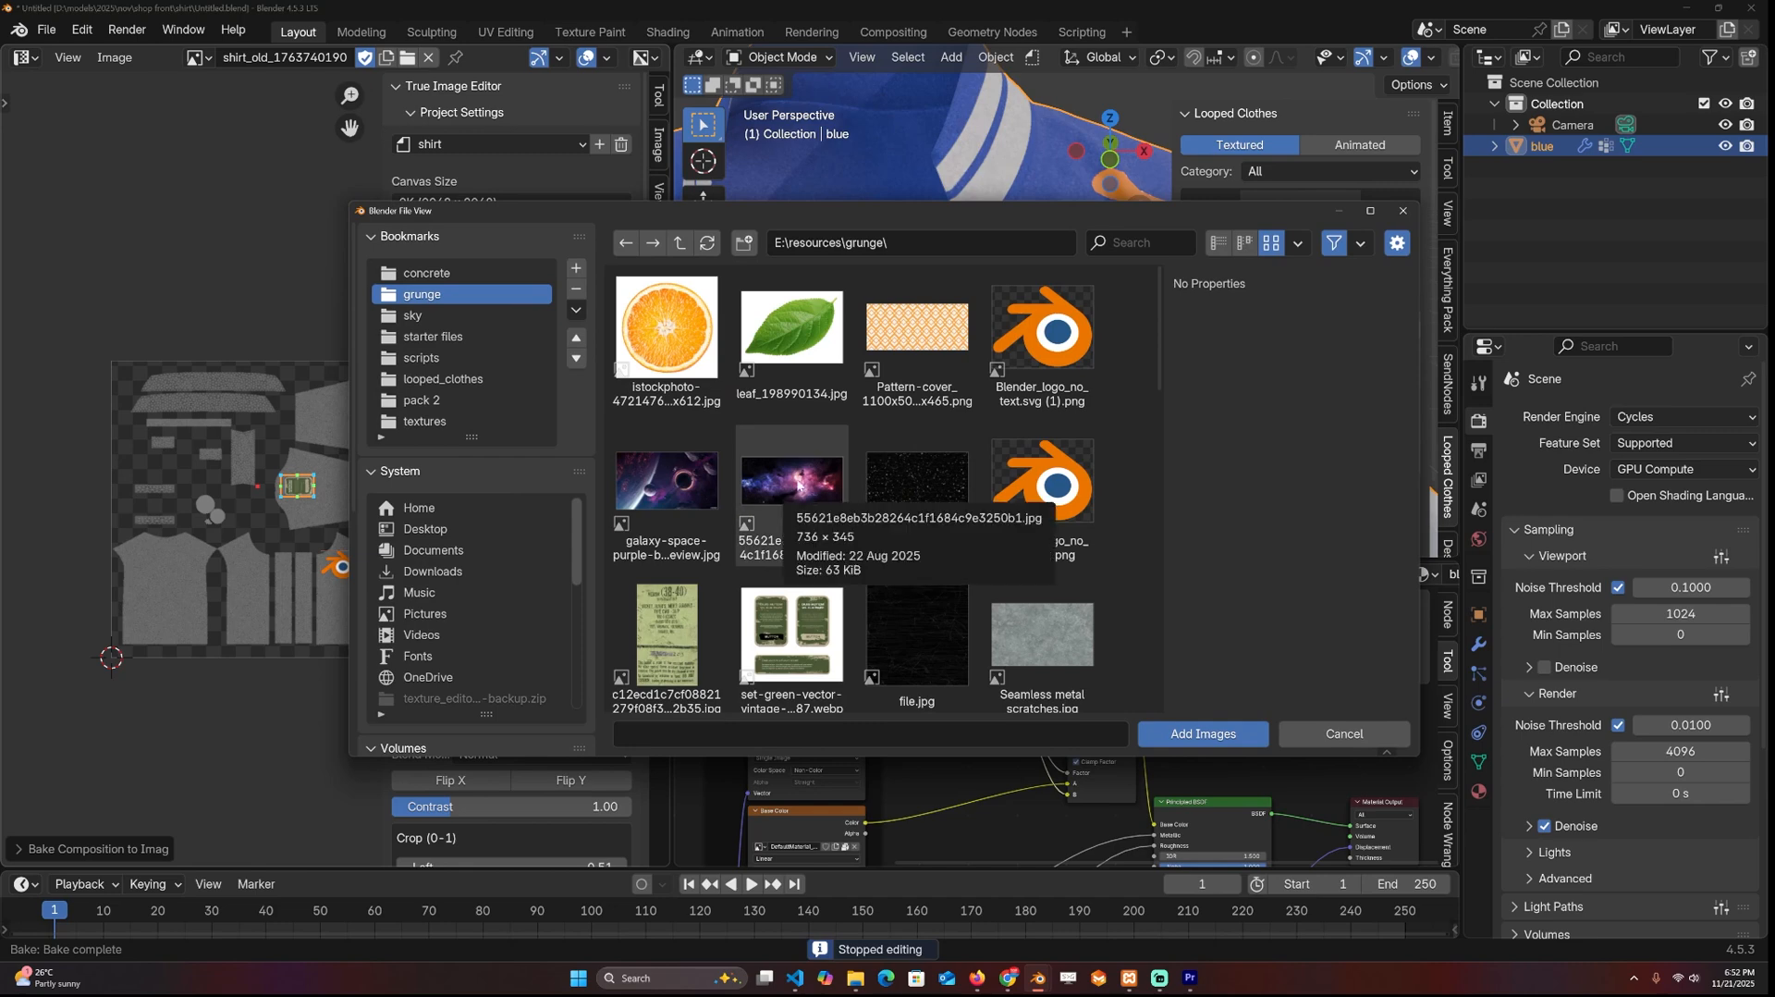
pyautogui.click(791, 485)
pyautogui.click(1202, 733)
pyautogui.scroll(2, 313, 587)
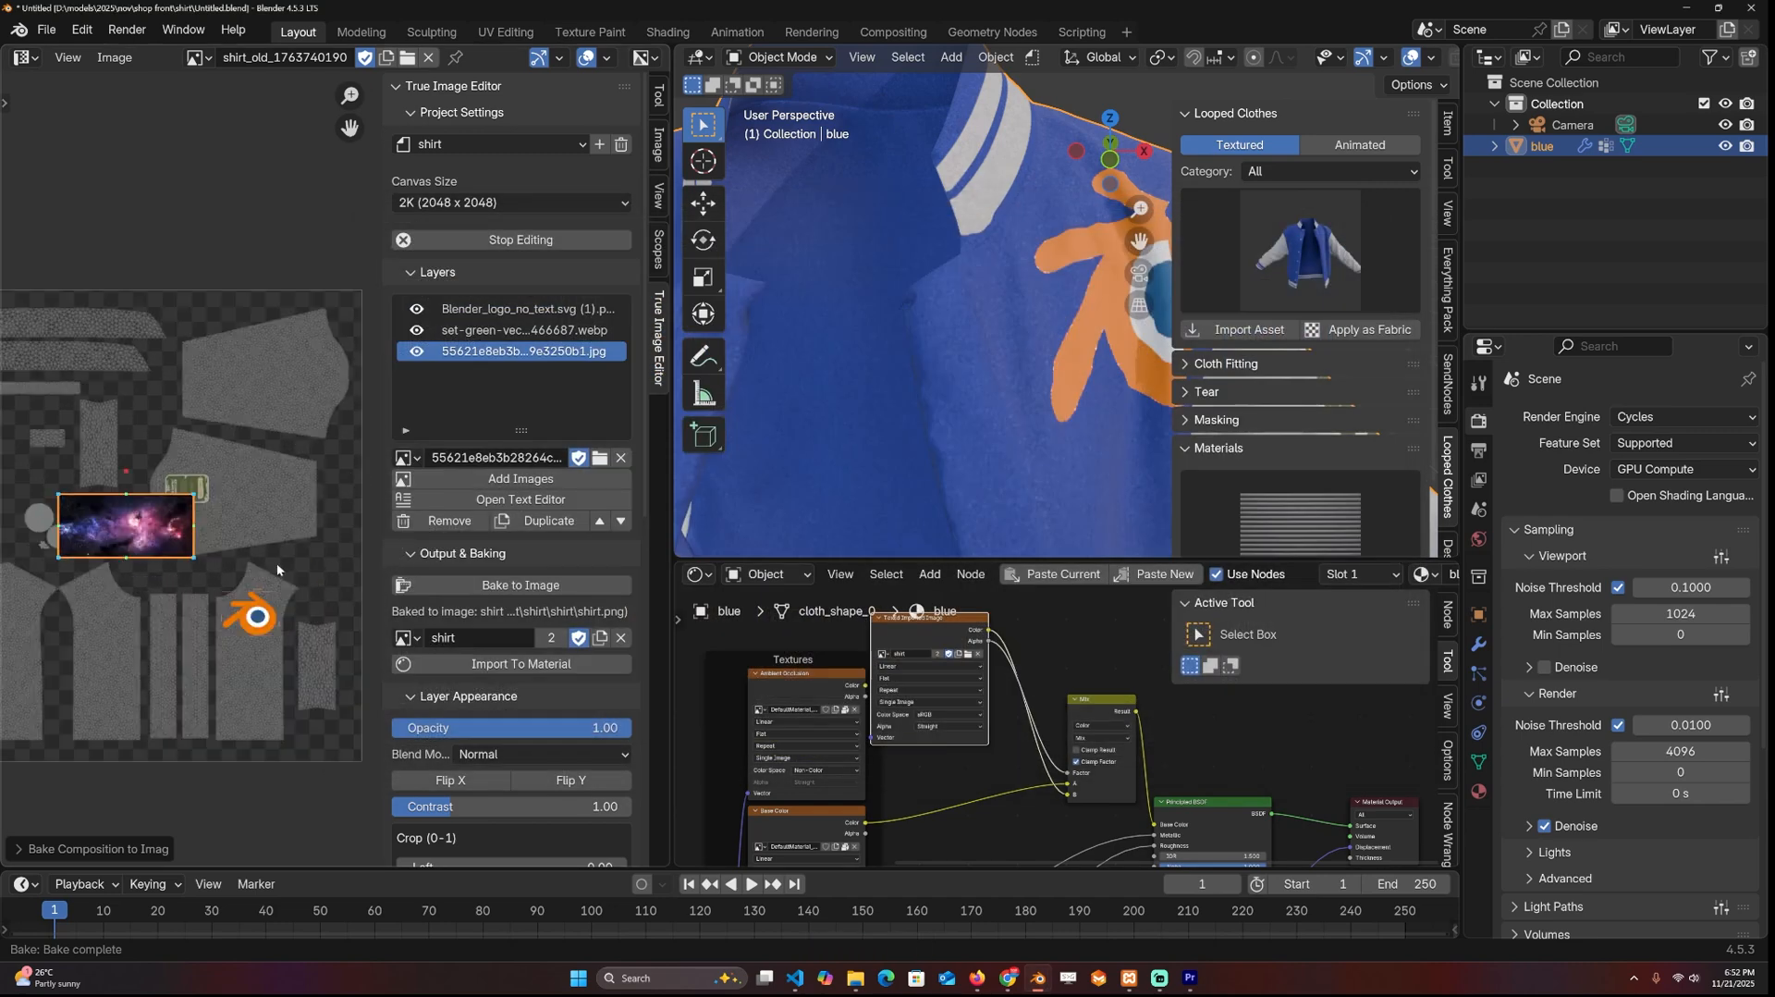
pyautogui.moveTo(197, 494); pyautogui.dragTo(366, 428)
pyautogui.scroll(-5, 1015, 280)
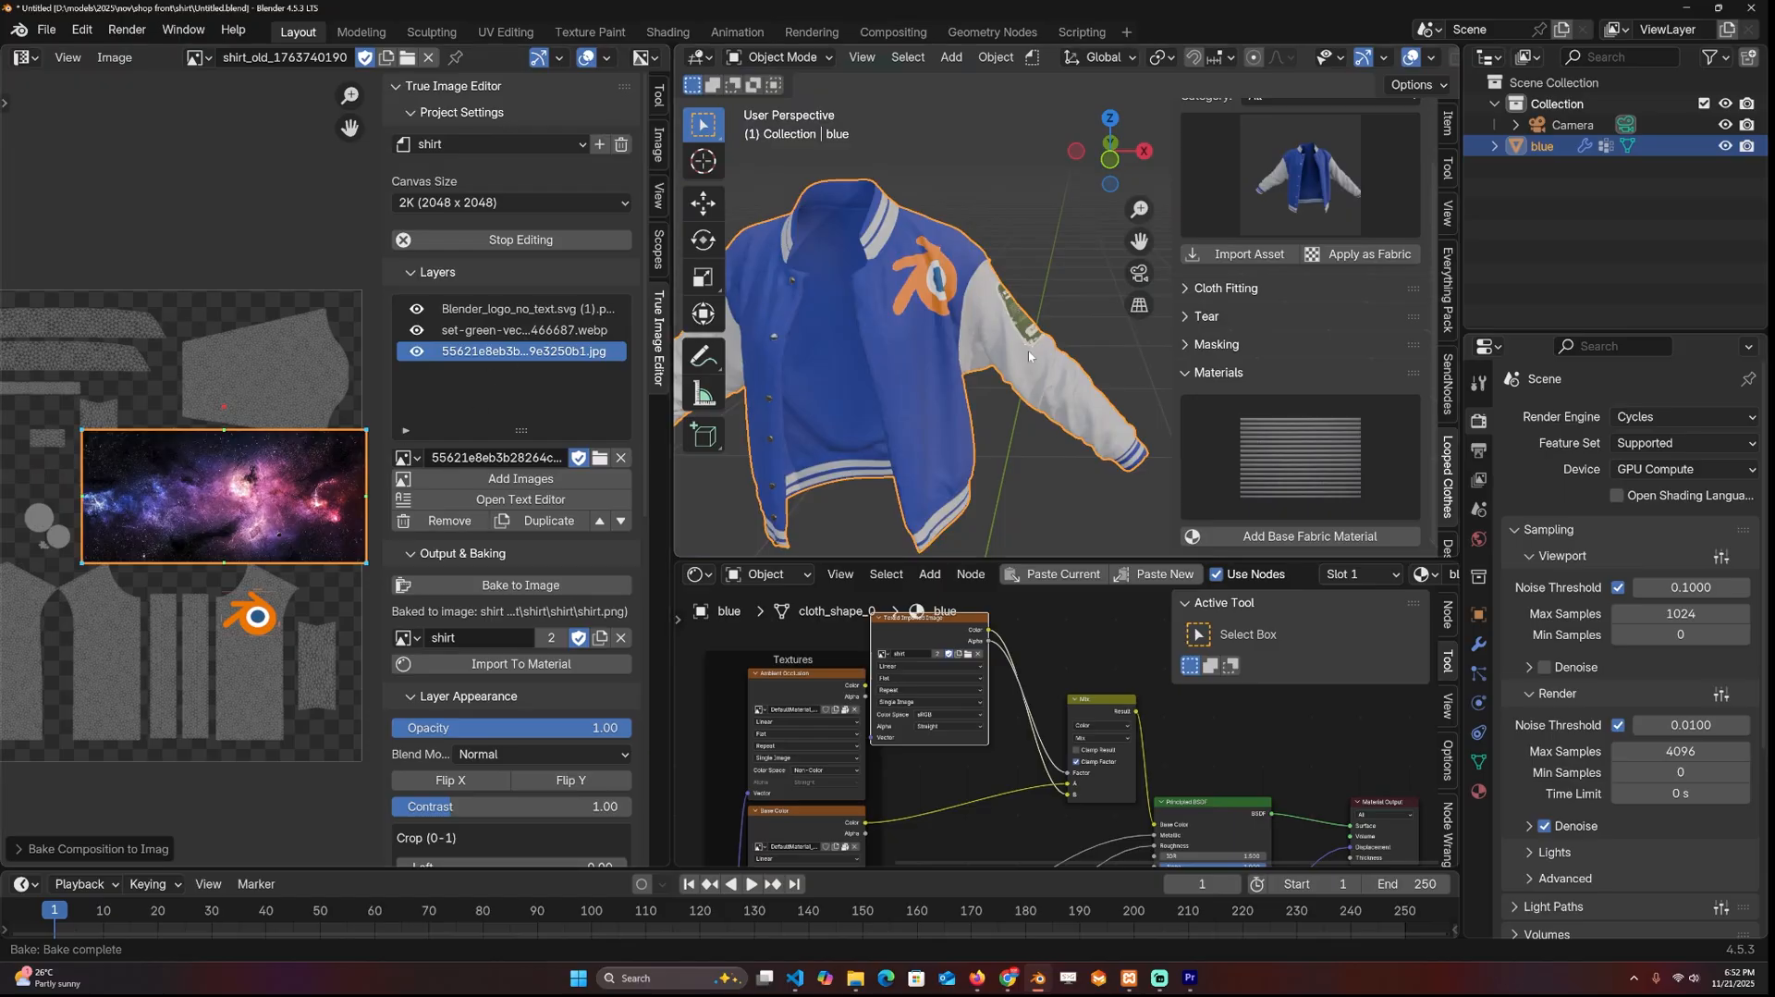
pyautogui.scroll(5, 1027, 355)
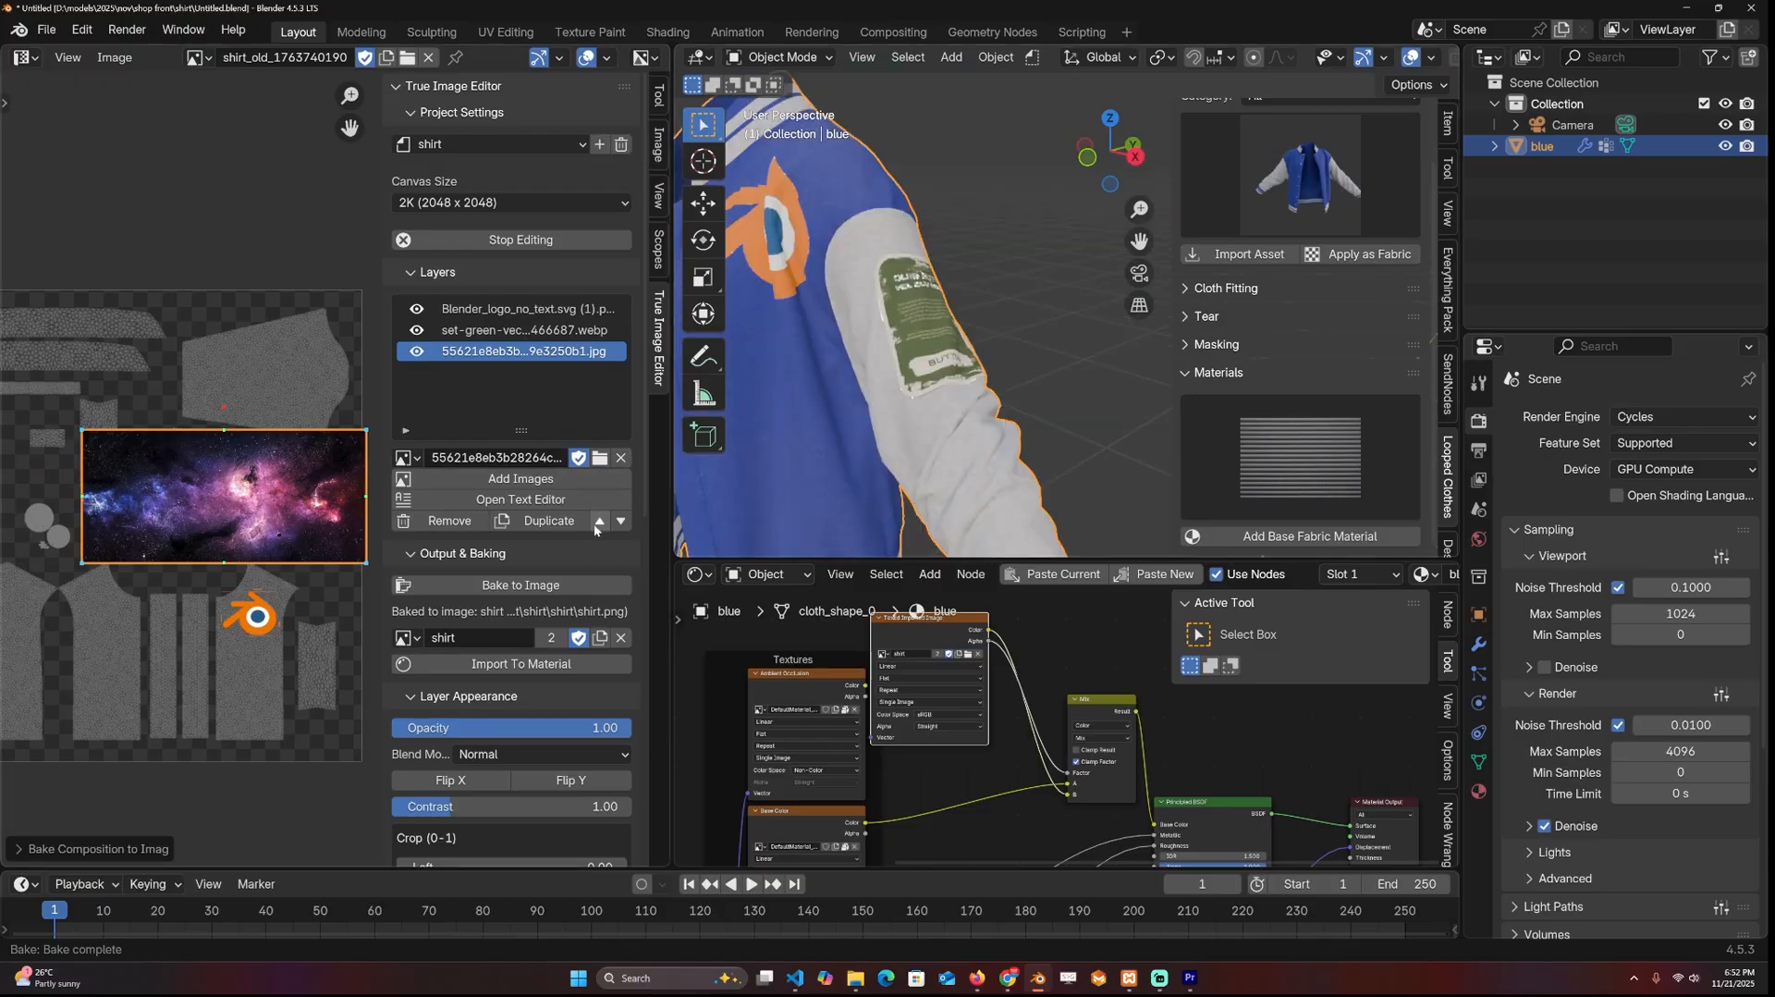
pyautogui.click(599, 520)
pyautogui.scroll(1, 340, 466)
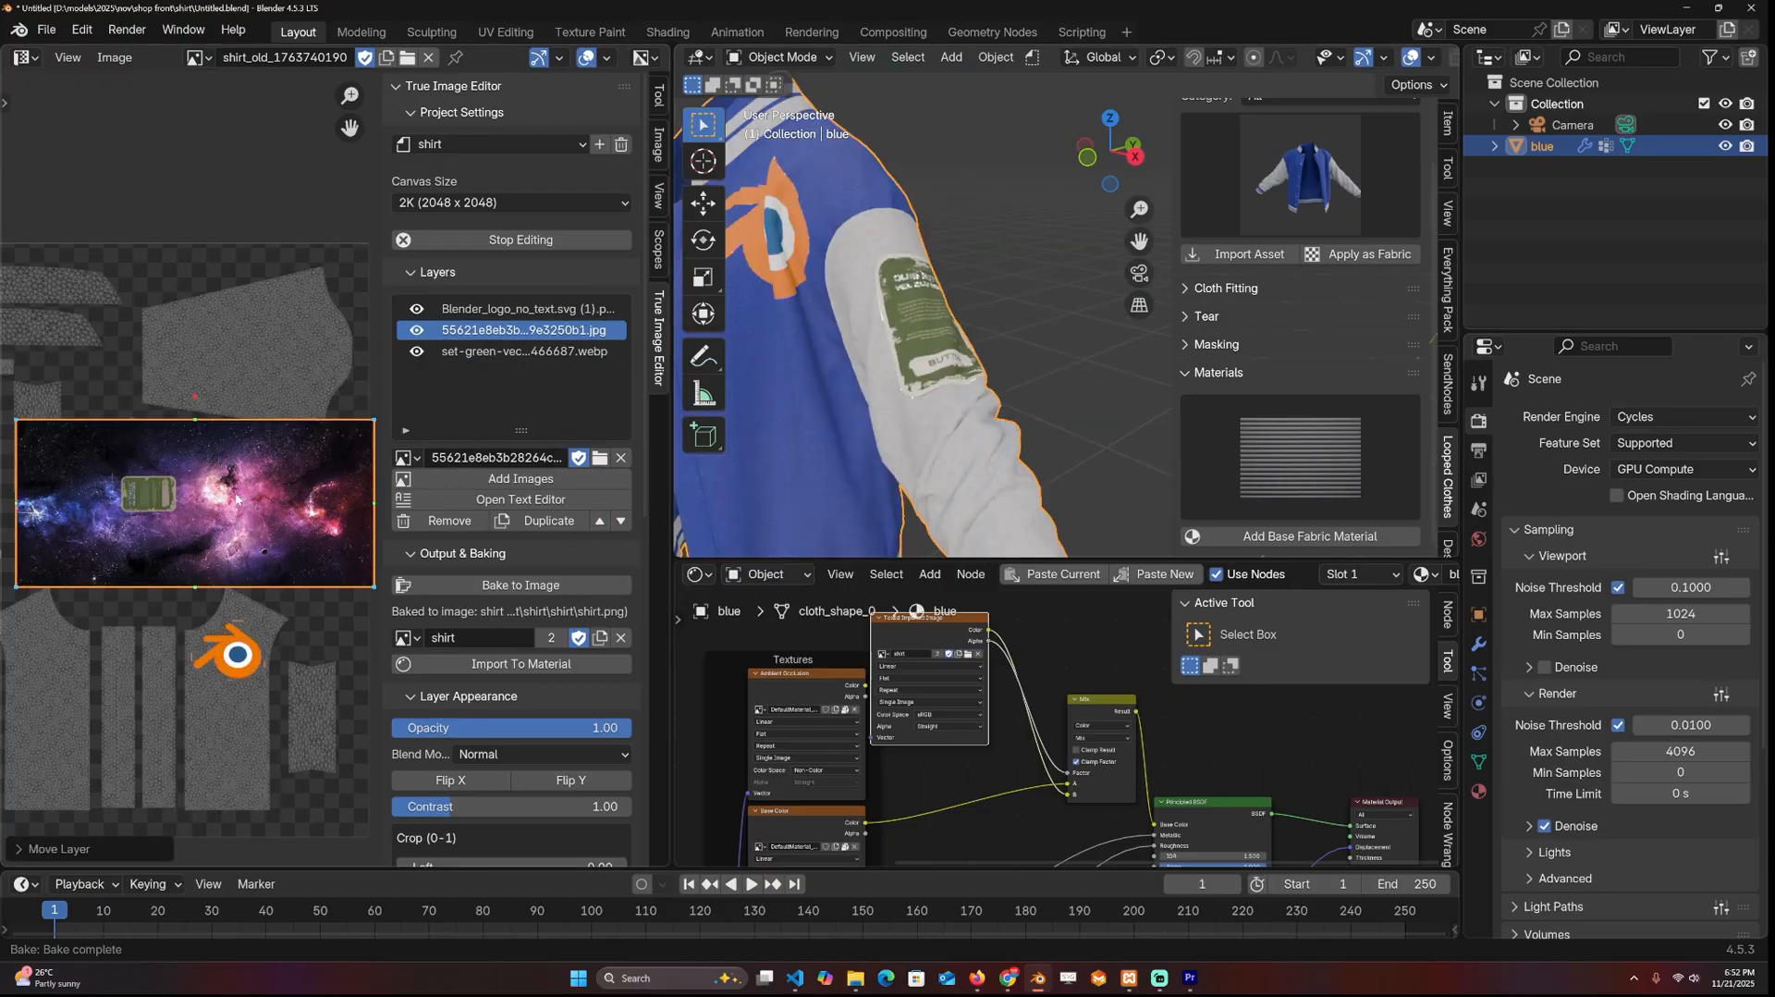
pyautogui.scroll(-5, 540, 741)
pyautogui.scroll(-3, 540, 742)
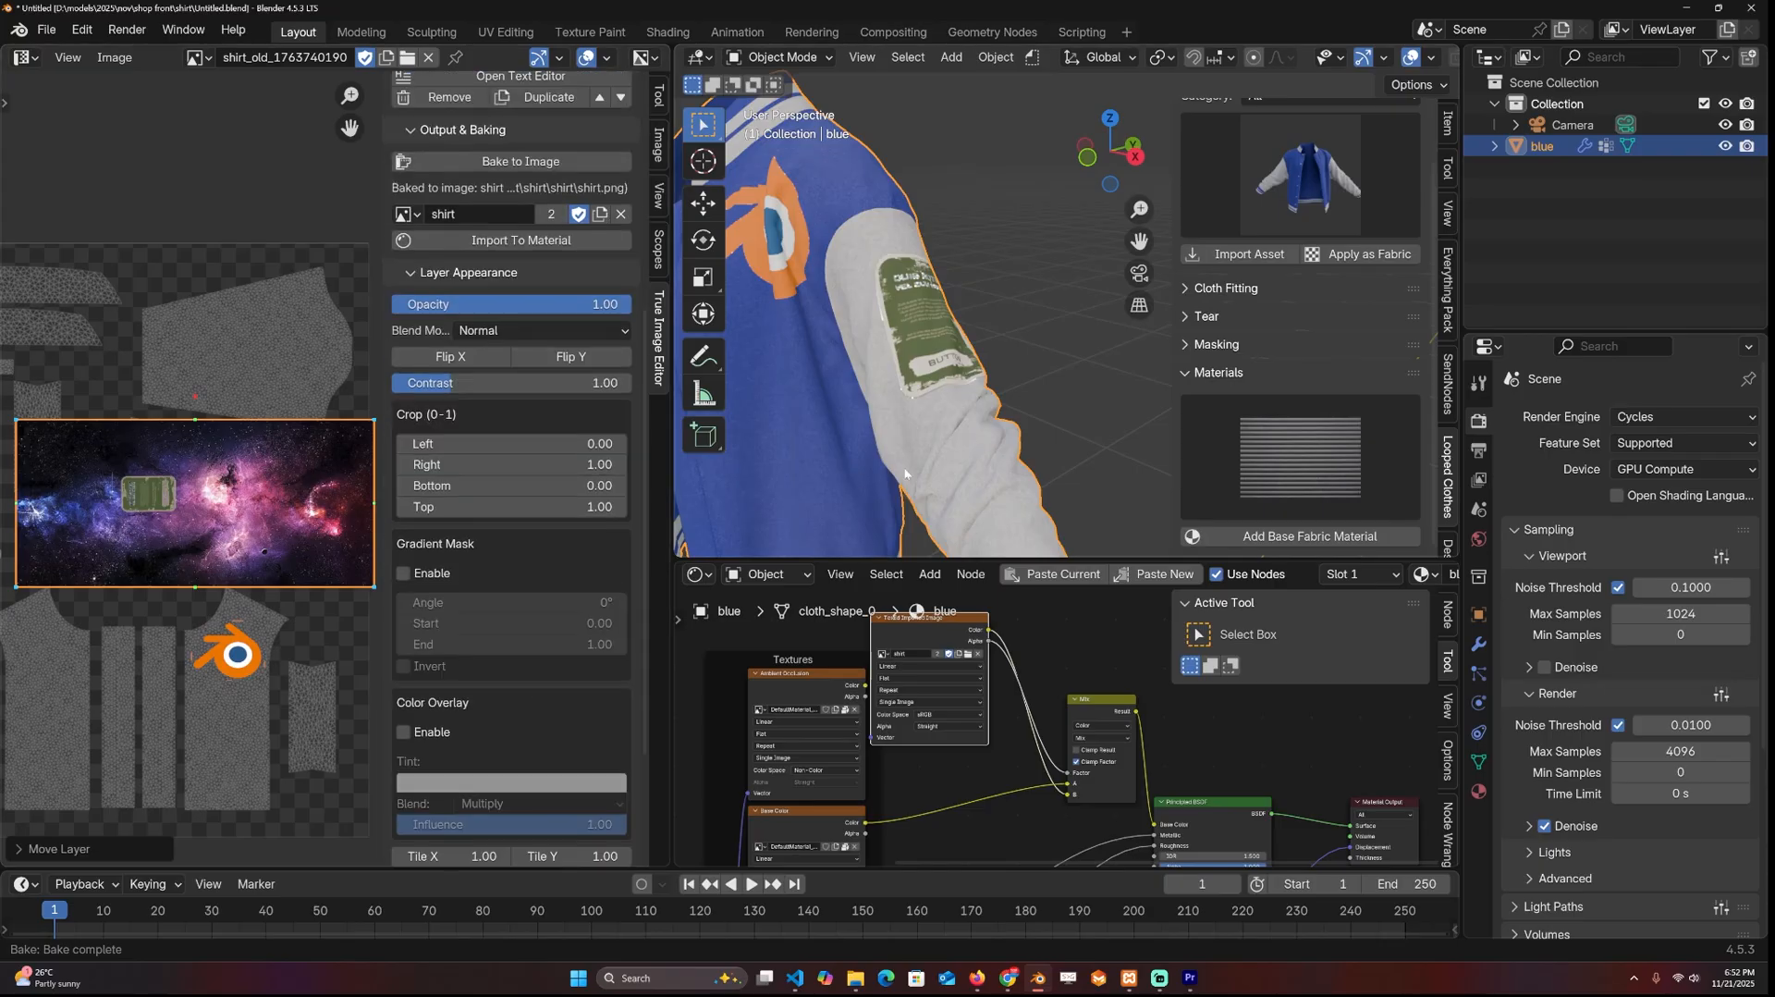
# Step: Enter Edit Mode in face select, toggle the jacket selection and hide the galaxy layer
pyautogui.press('Tab')
pyautogui.press('3')
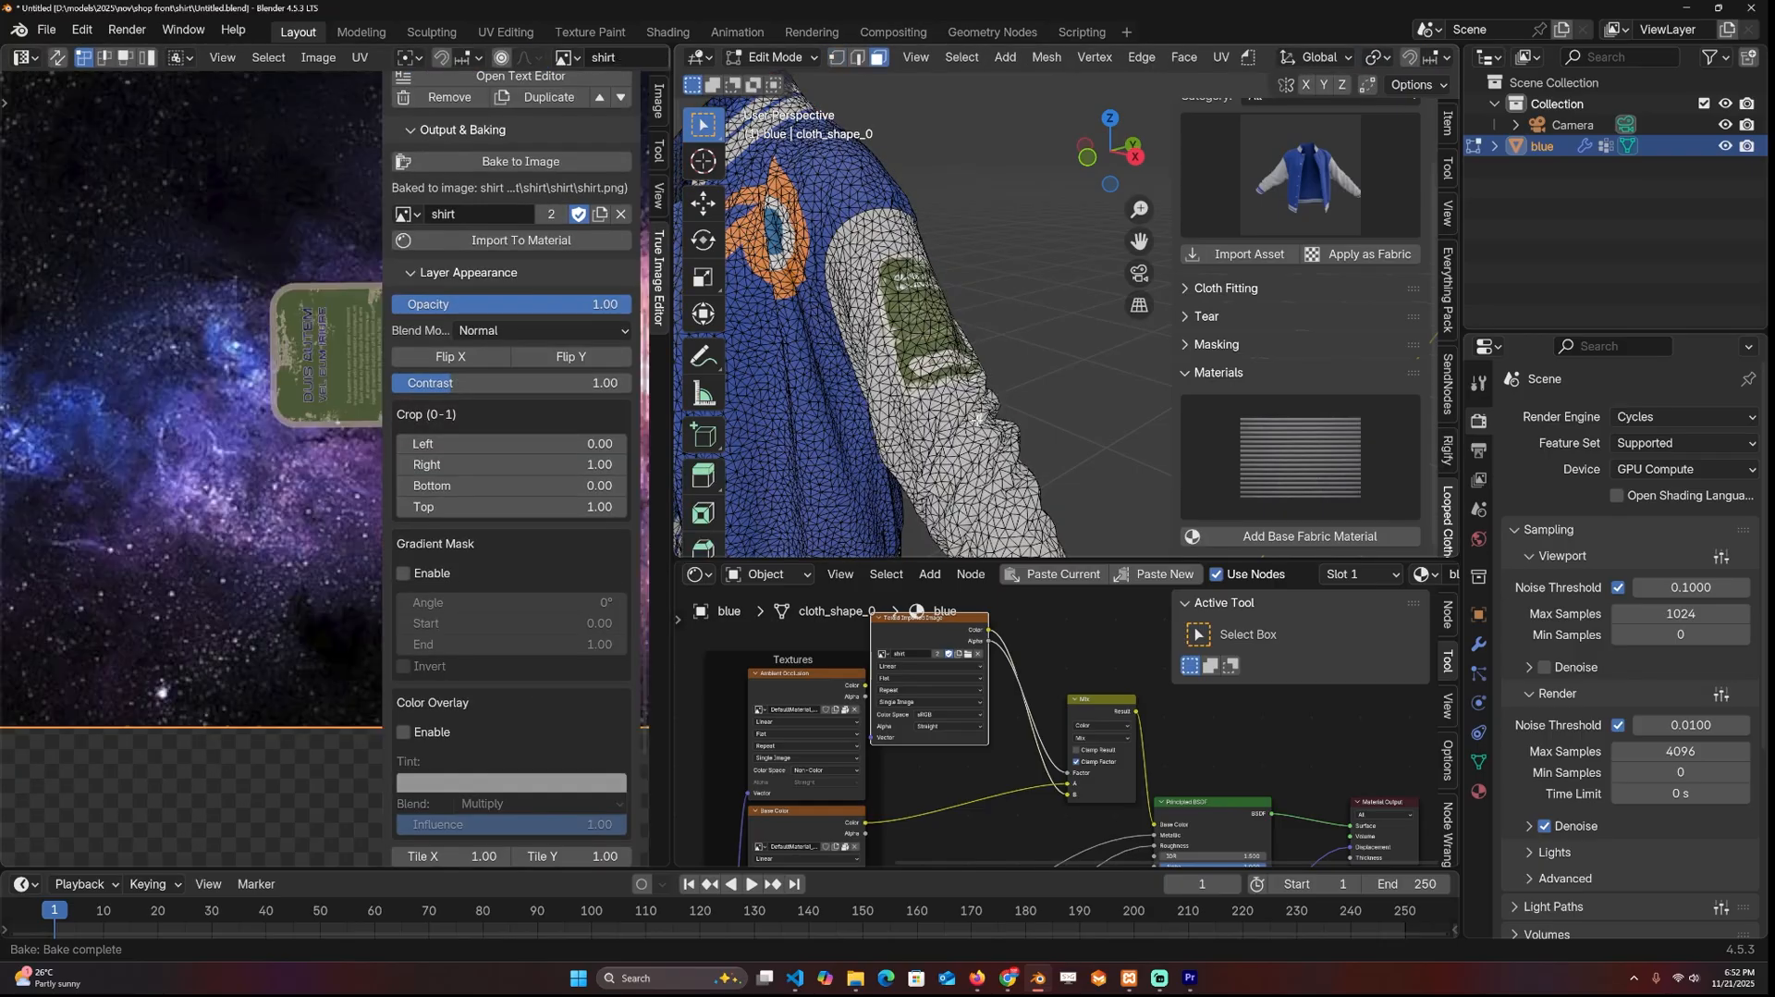
pyautogui.hotkey('ctrl', 'l')
pyautogui.scroll(-3, 979, 421)
pyautogui.scroll(1, 979, 421)
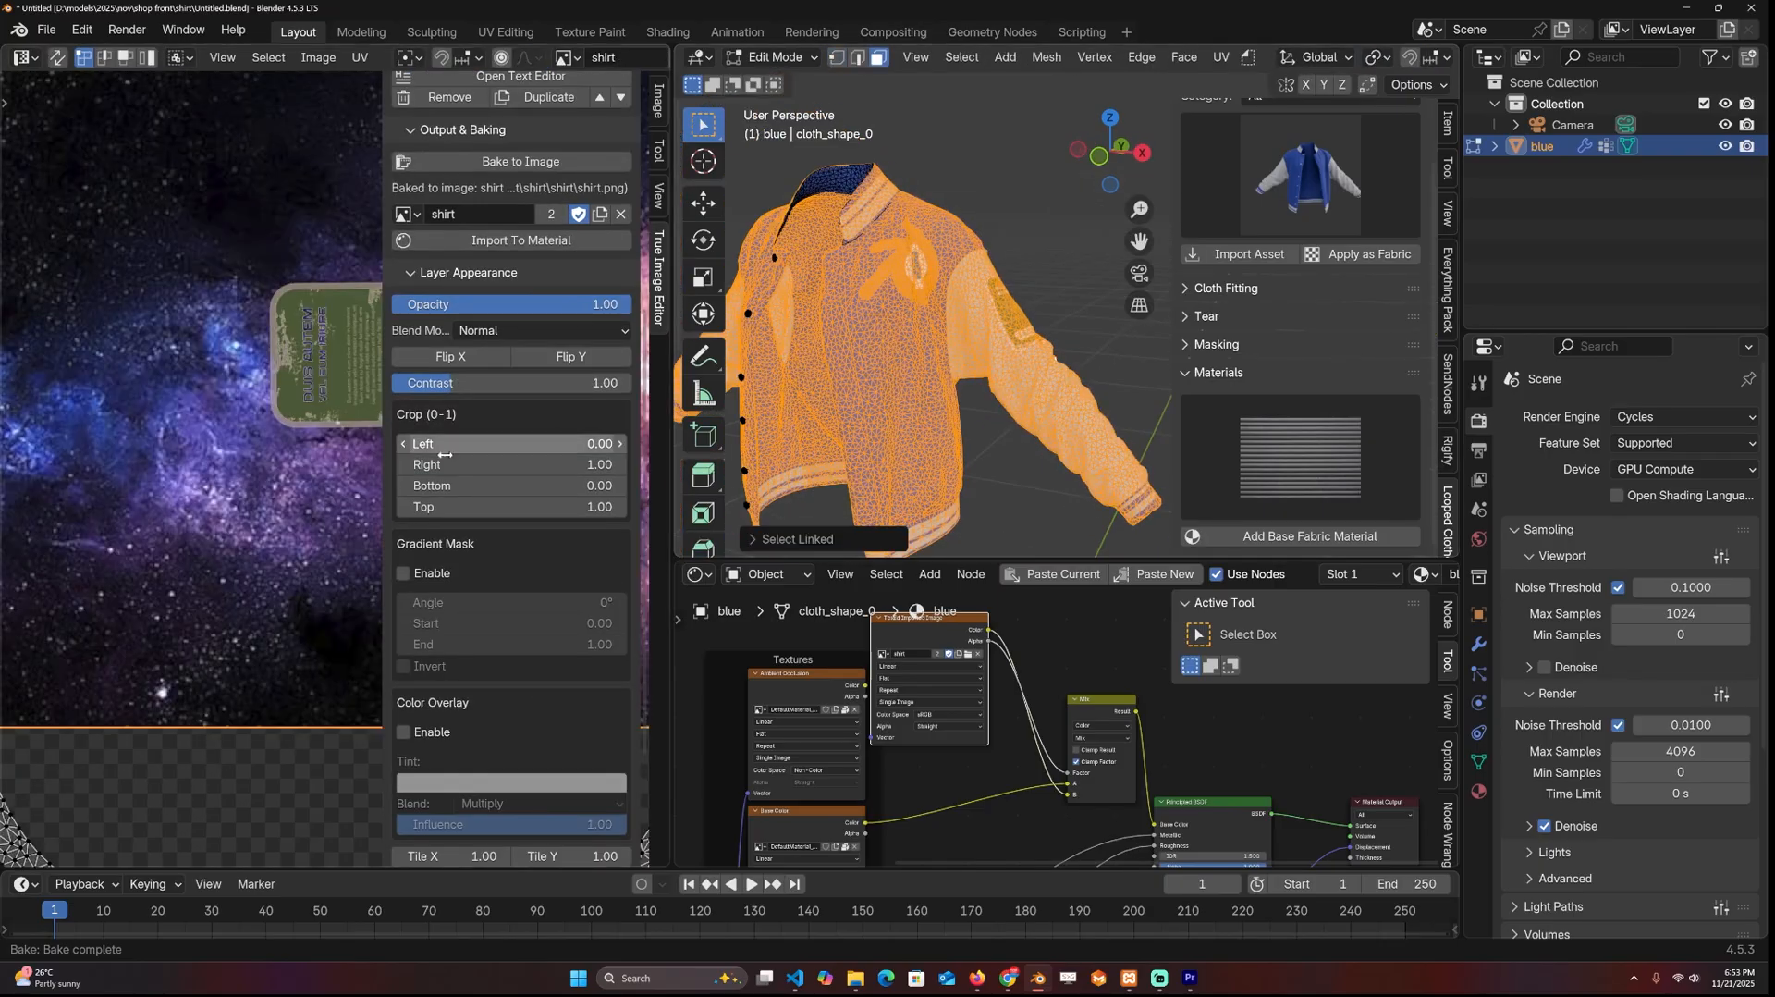
pyautogui.scroll(-3, 277, 471)
pyautogui.scroll(3, 965, 379)
pyautogui.scroll(2, 966, 379)
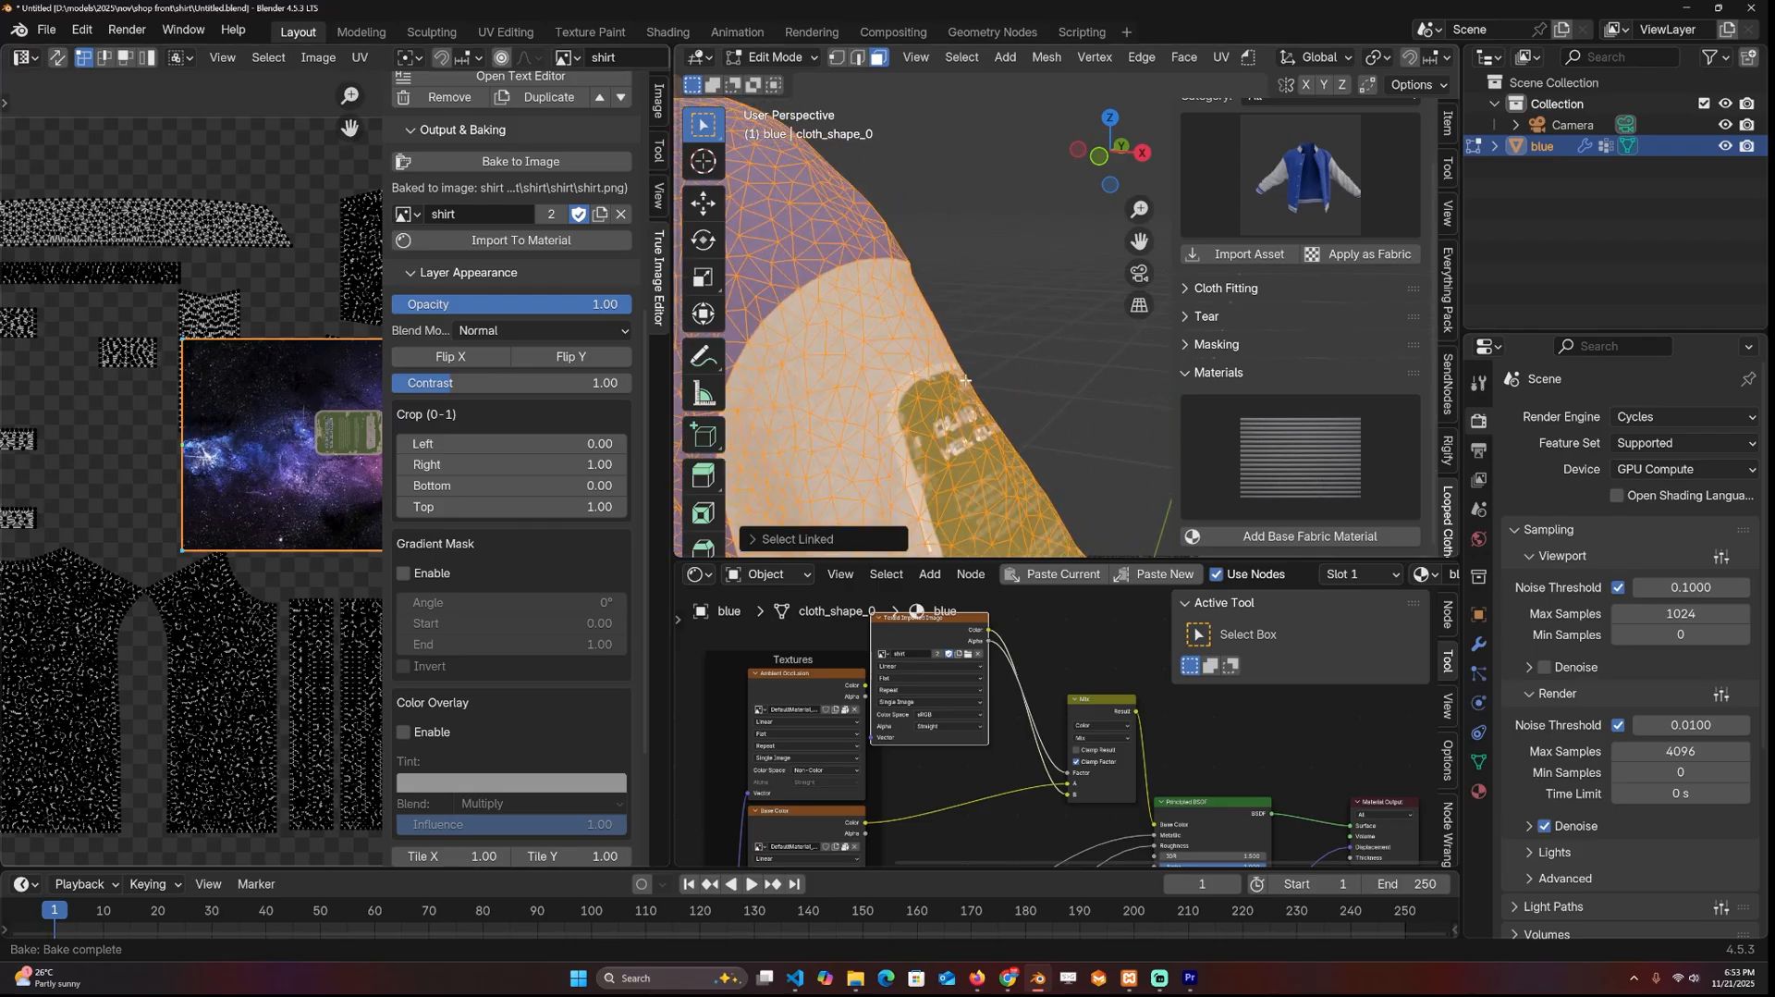
pyautogui.hotkey('alt', 'a')
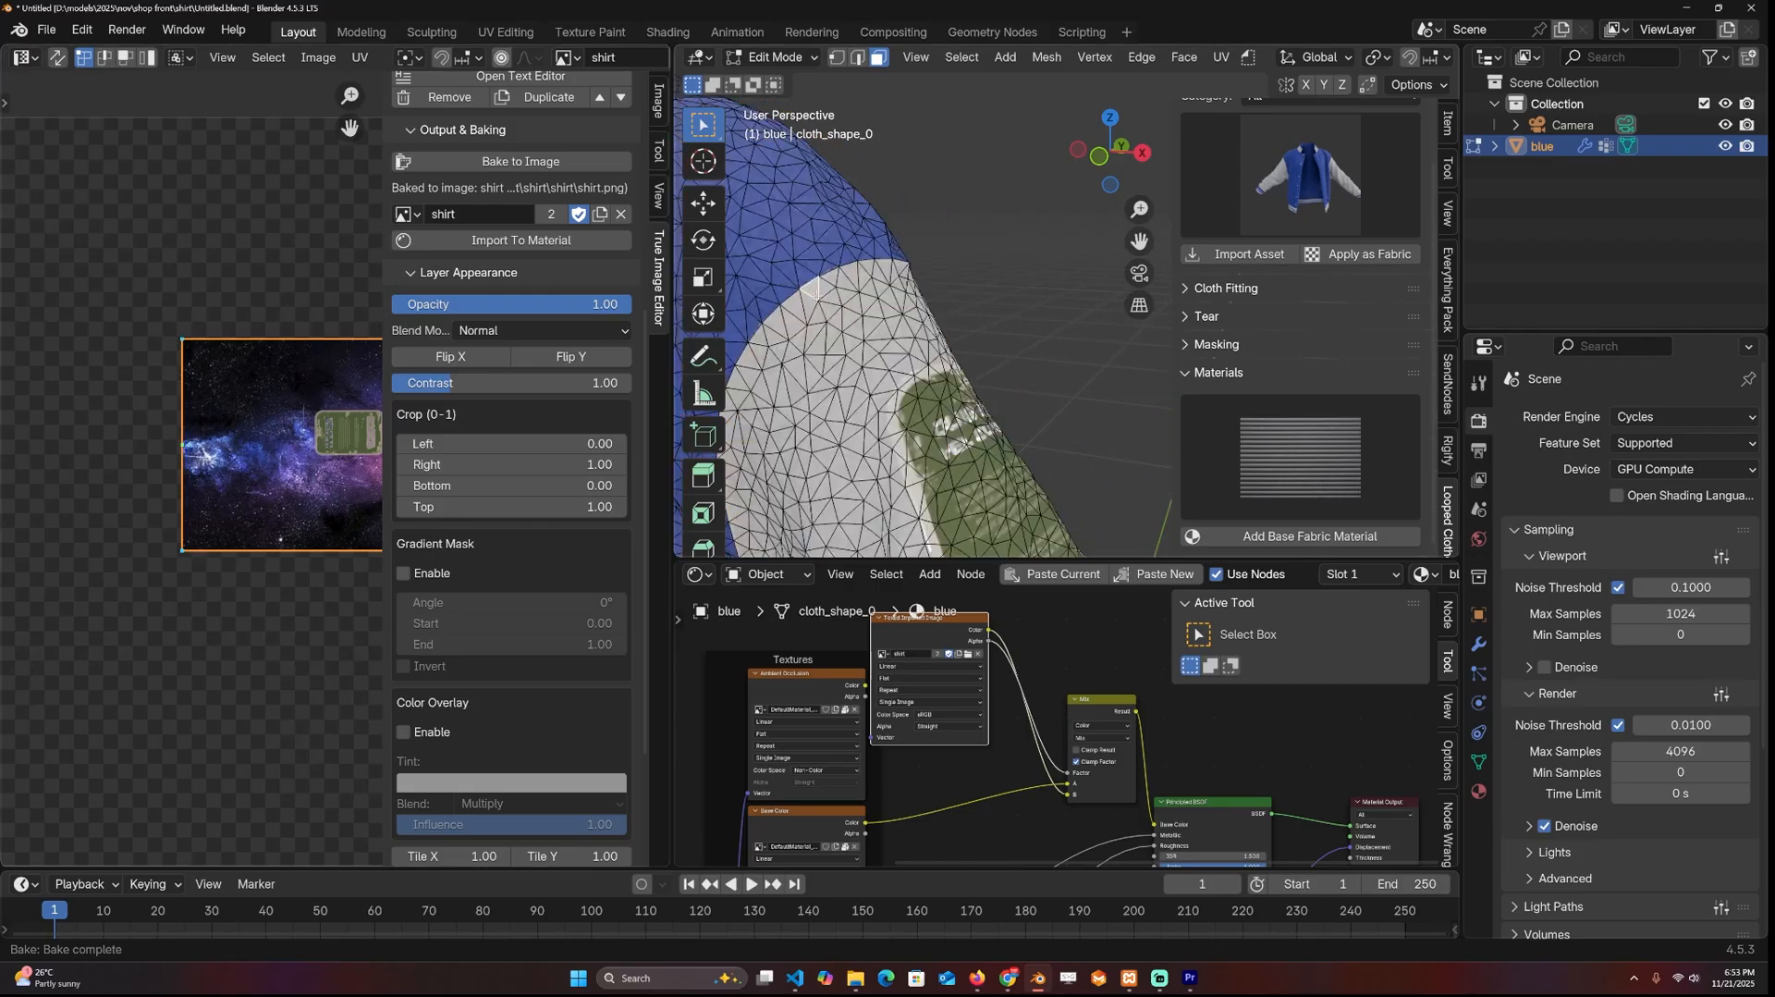
pyautogui.press('a')
pyautogui.scroll(-1, 357, 490)
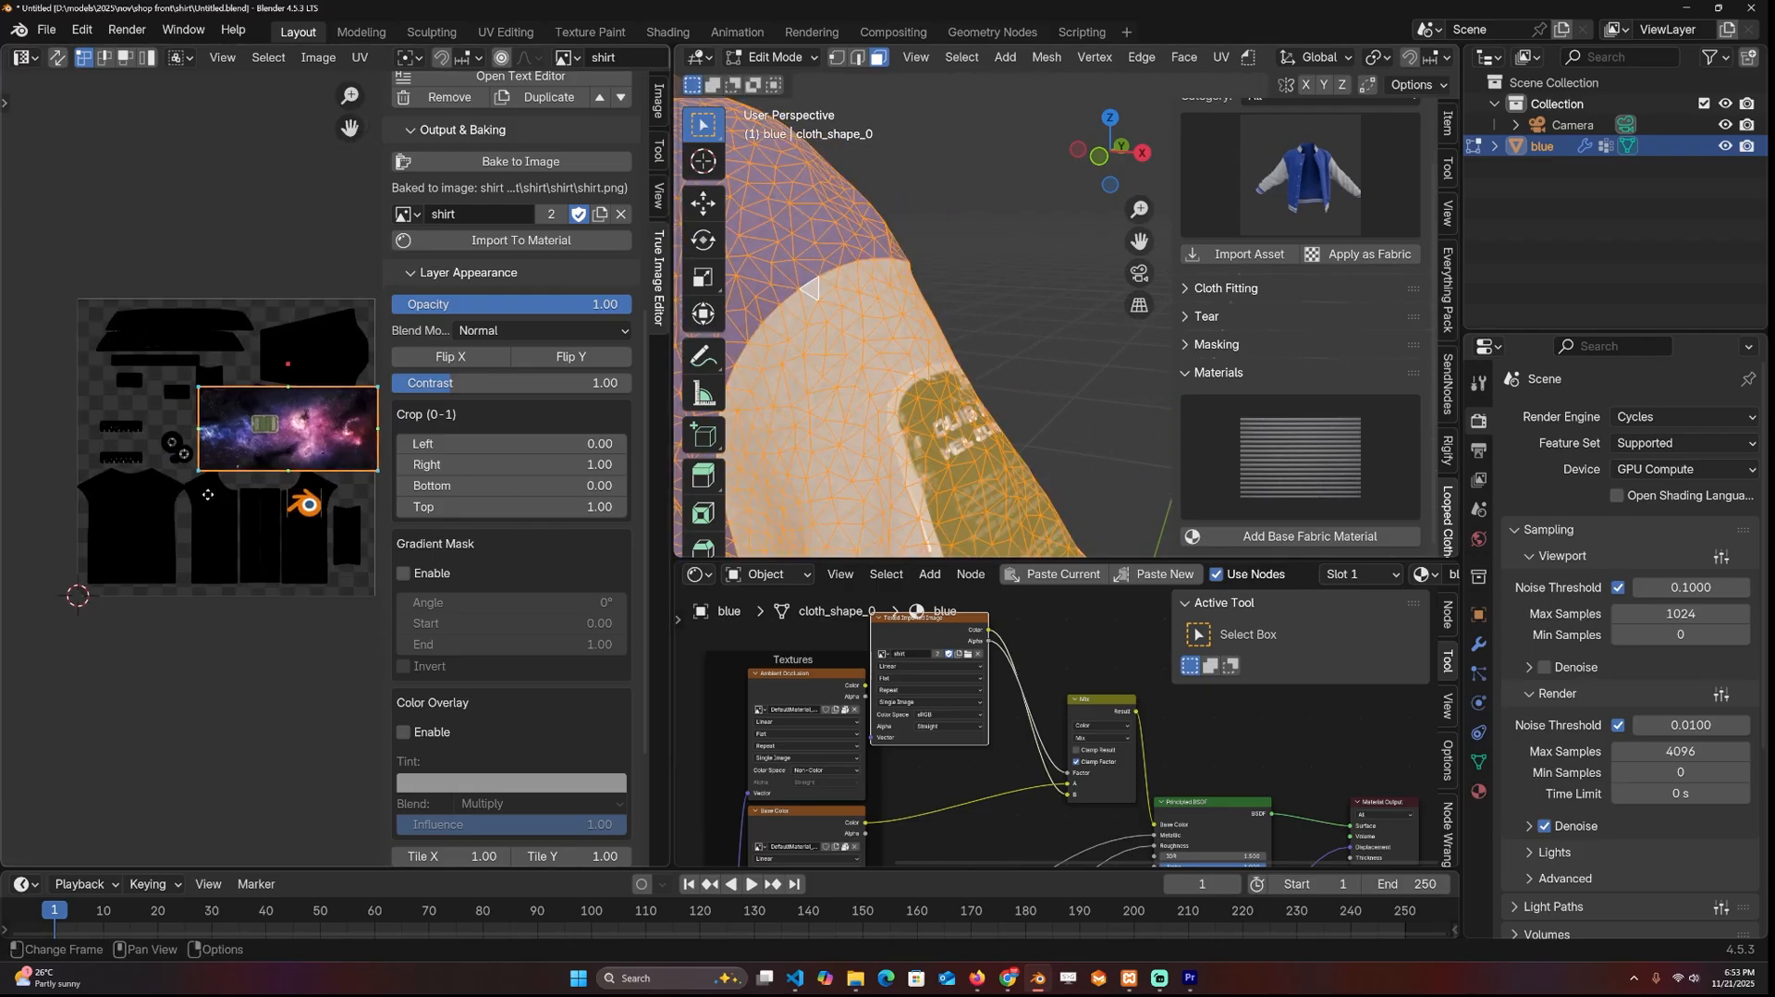
pyautogui.moveTo(358, 490); pyautogui.dragTo(284, 435, button='middle')
pyautogui.scroll(-1, 285, 435)
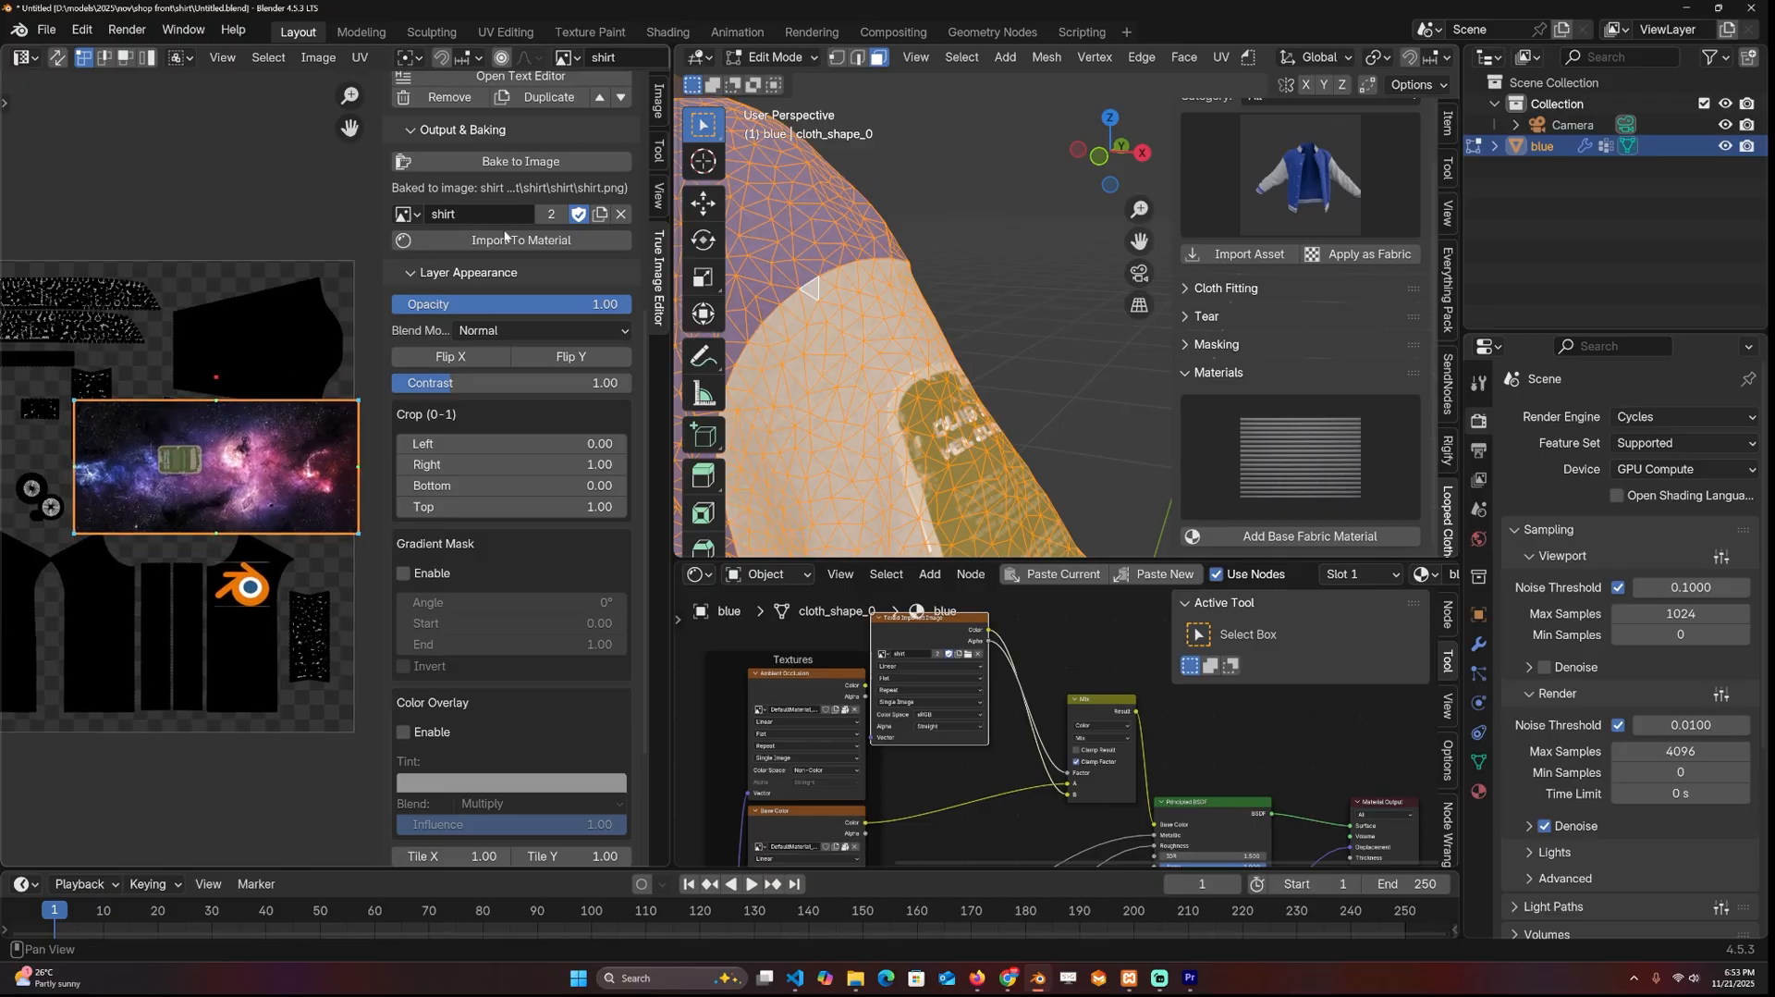
pyautogui.scroll(6, 513, 416)
pyautogui.click(416, 287)
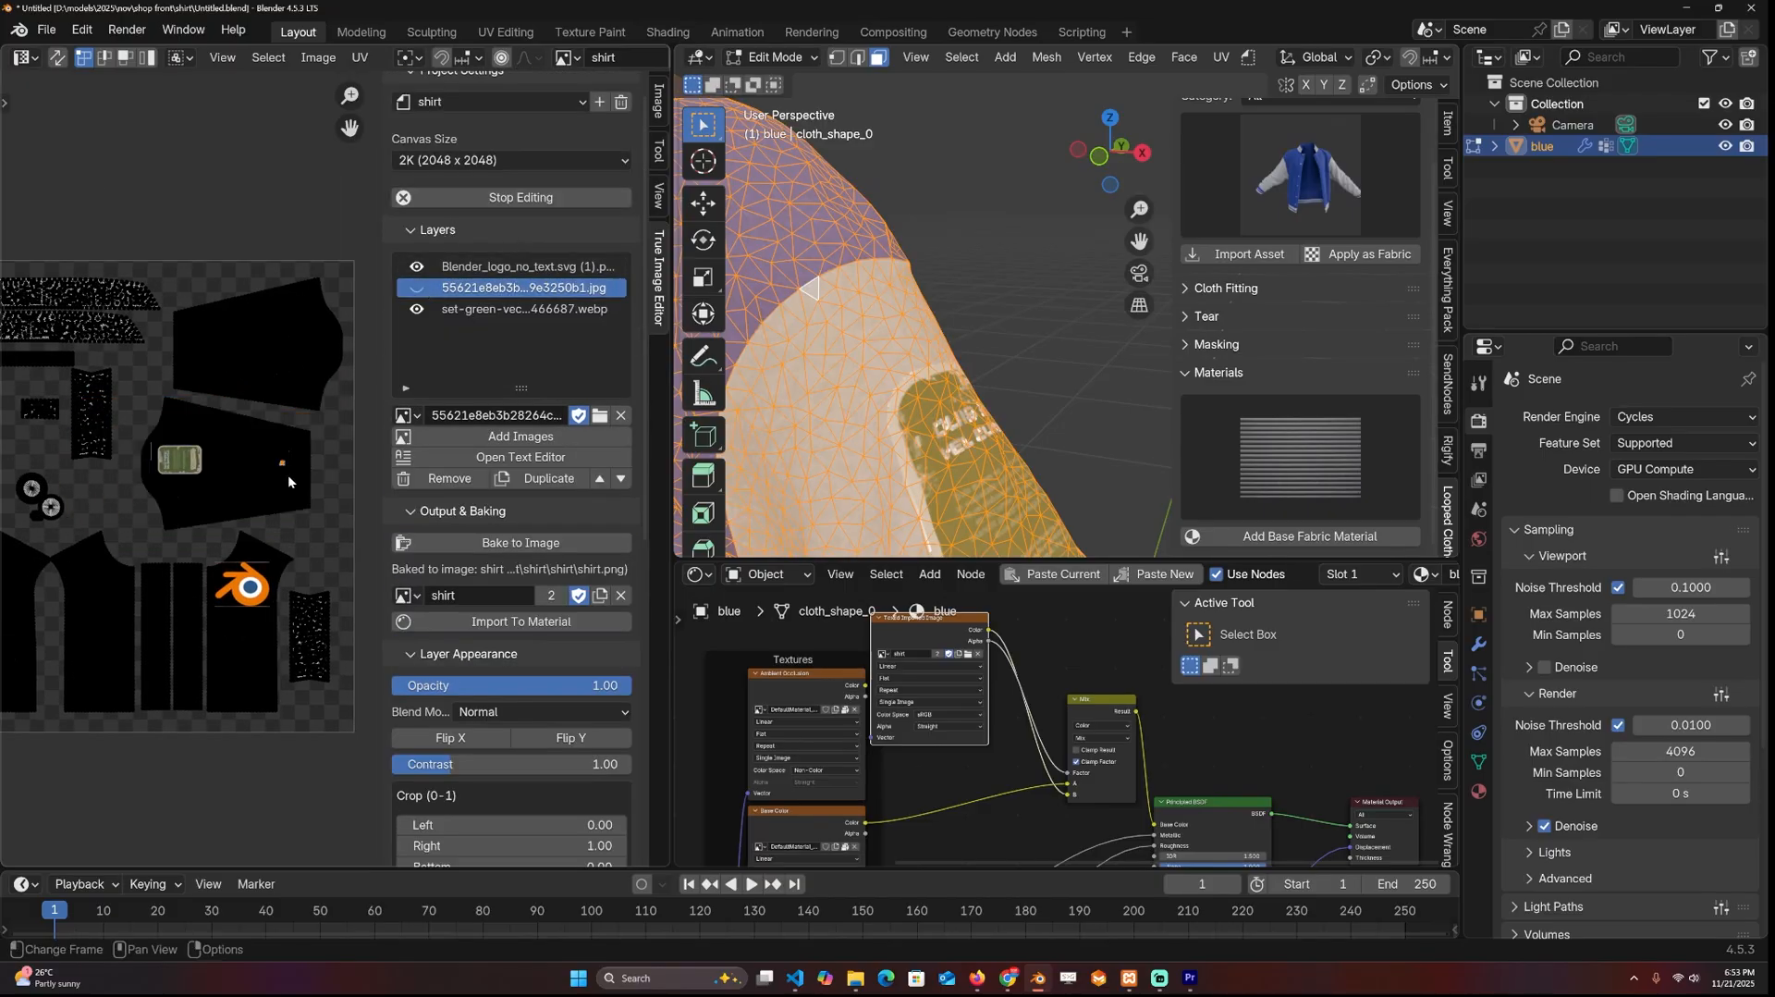
# Step: Link UV and mesh selection and L-pick the sleeve's connected faces
pyautogui.press('l')
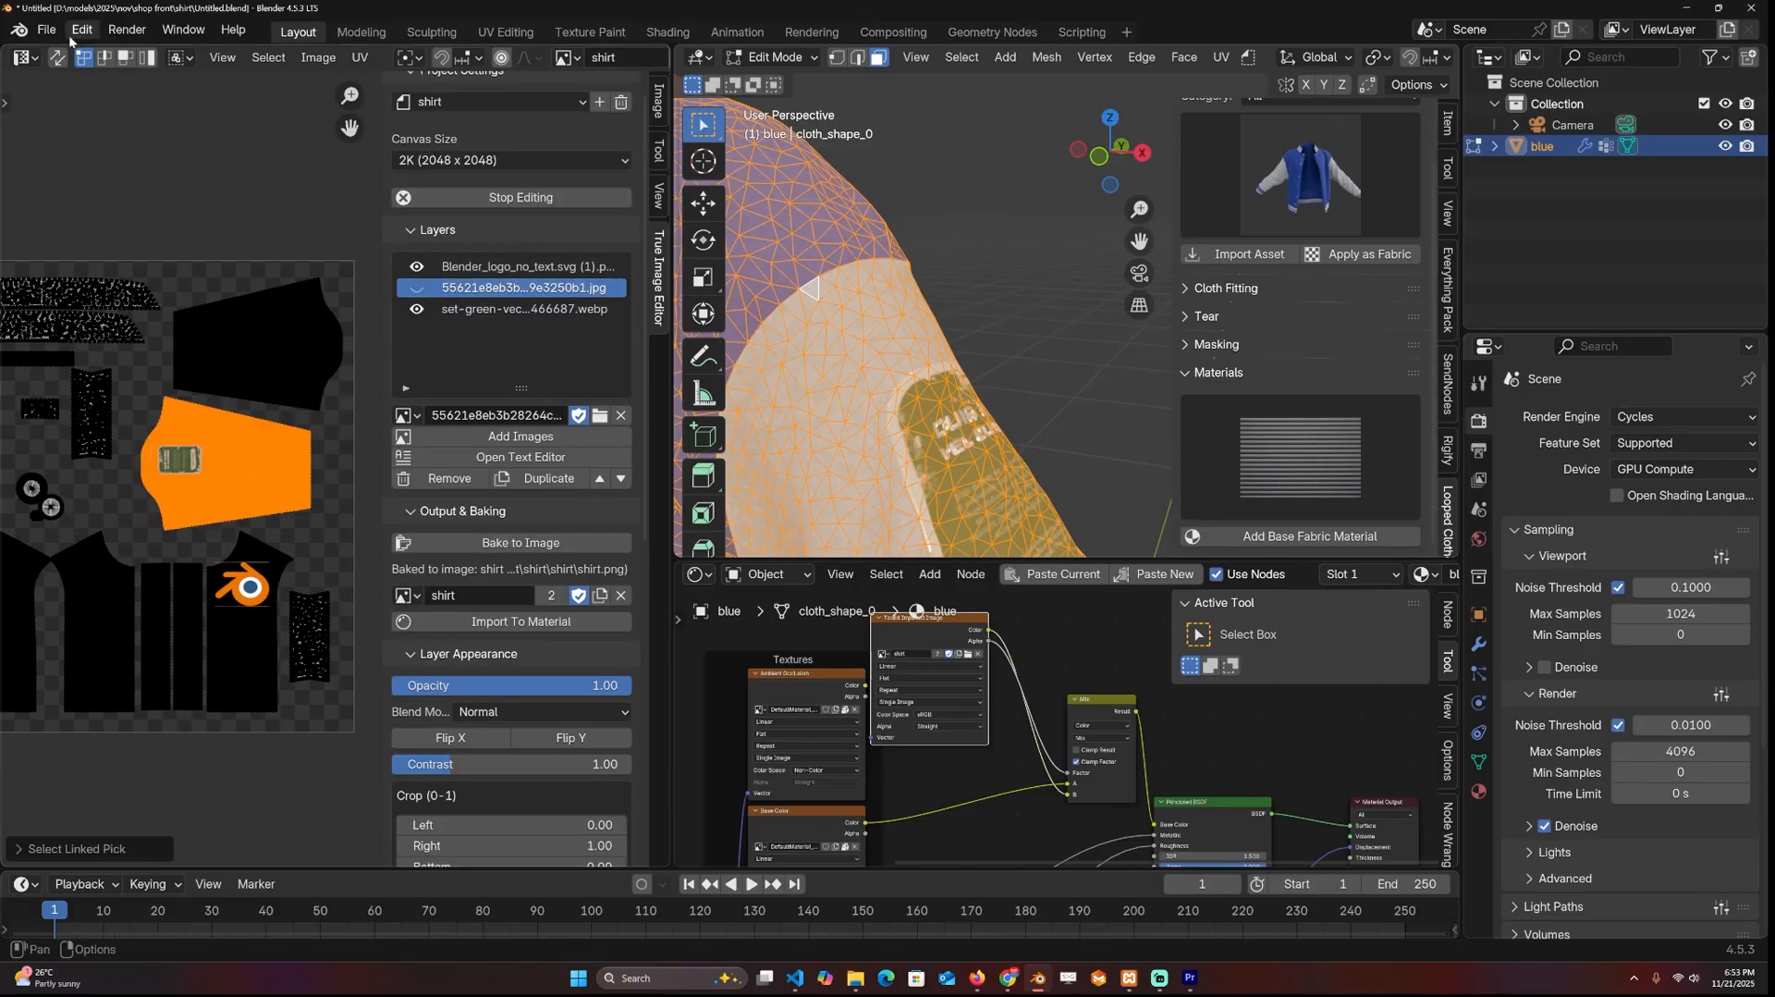
pyautogui.click(56, 57)
pyautogui.hotkey('alt', 'a')
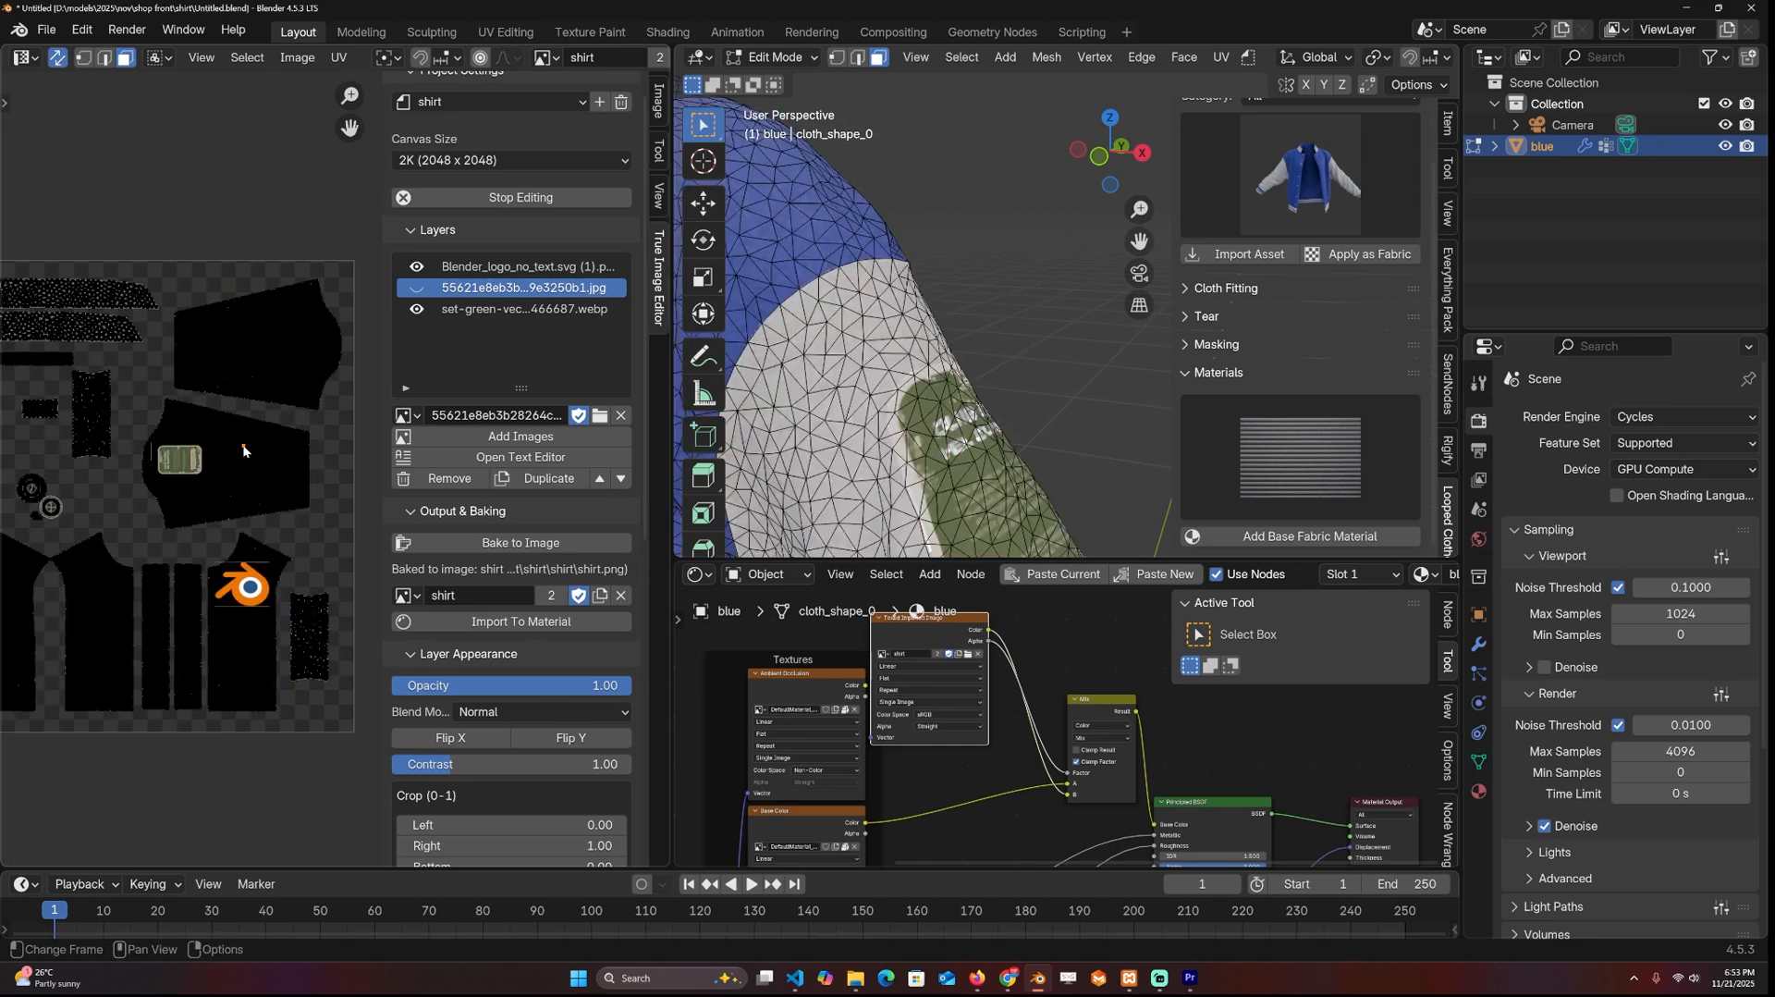
pyautogui.press('l')
pyautogui.moveTo(832, 346); pyautogui.dragTo(895, 317, button='middle')
pyautogui.scroll(-5, 531, 686)
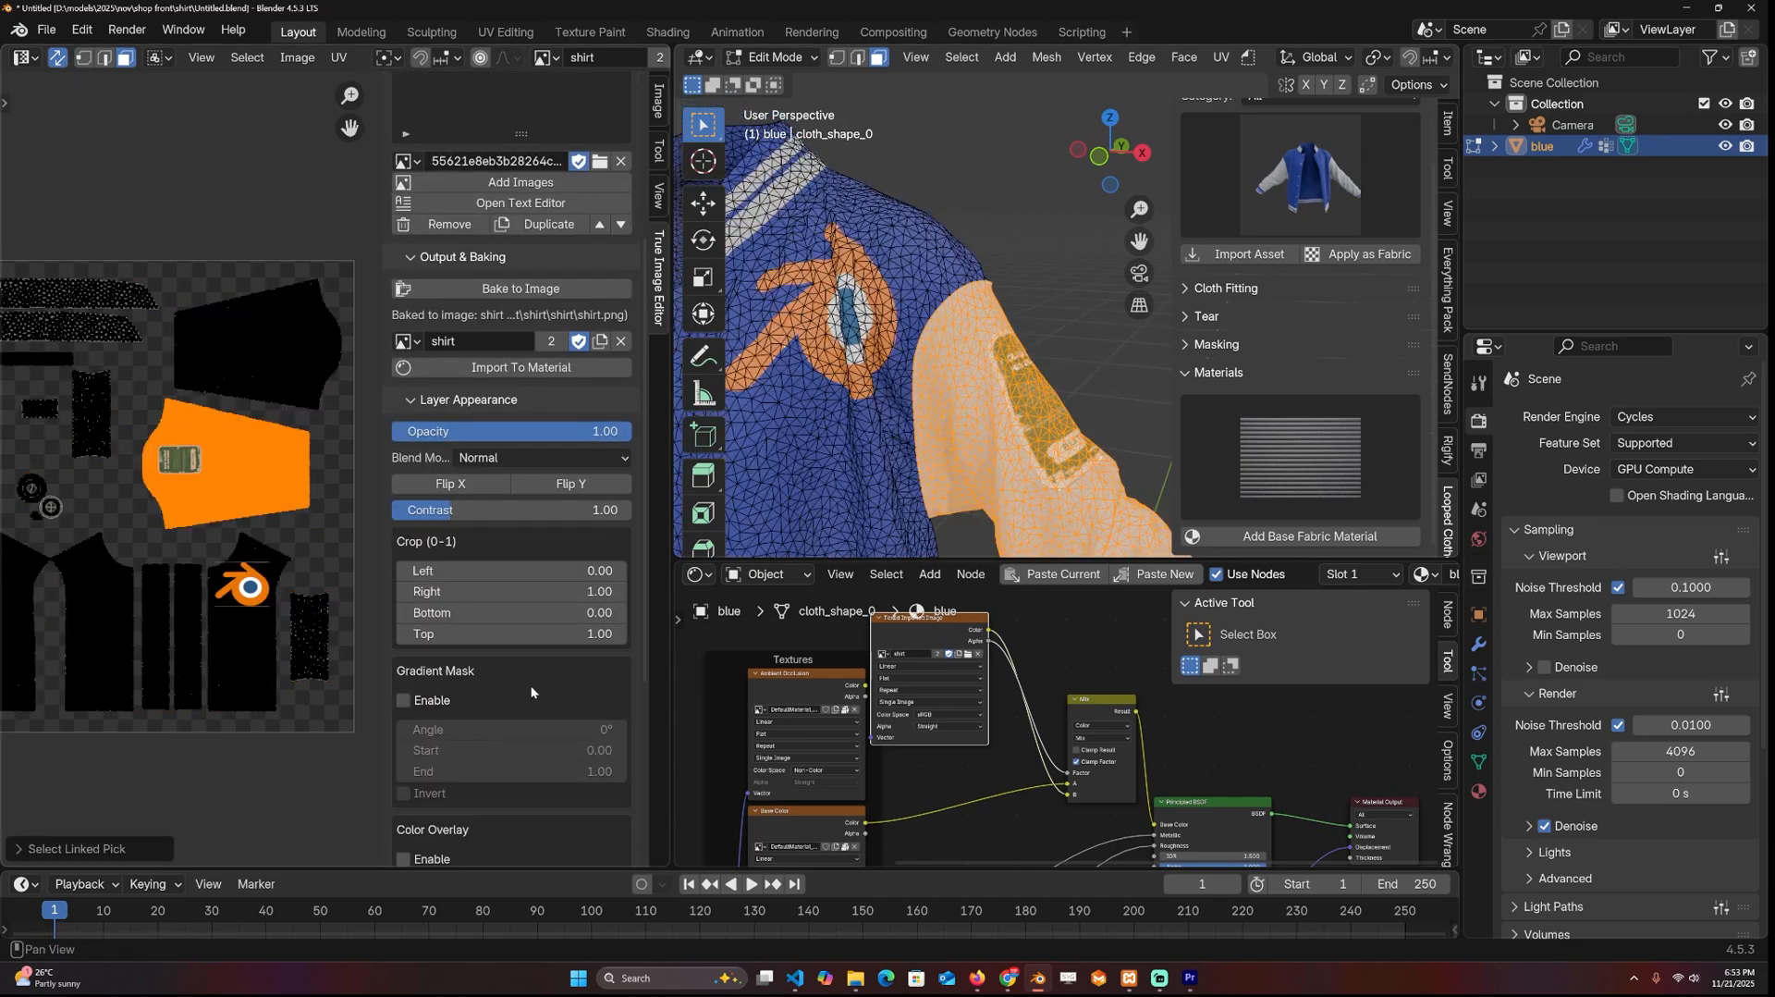
pyautogui.scroll(-5, 531, 686)
# Step: Create a selection preset named right hand and store the 5,244 sleeve faces in it
pyautogui.click(463, 850)
pyautogui.scroll(-3, 521, 806)
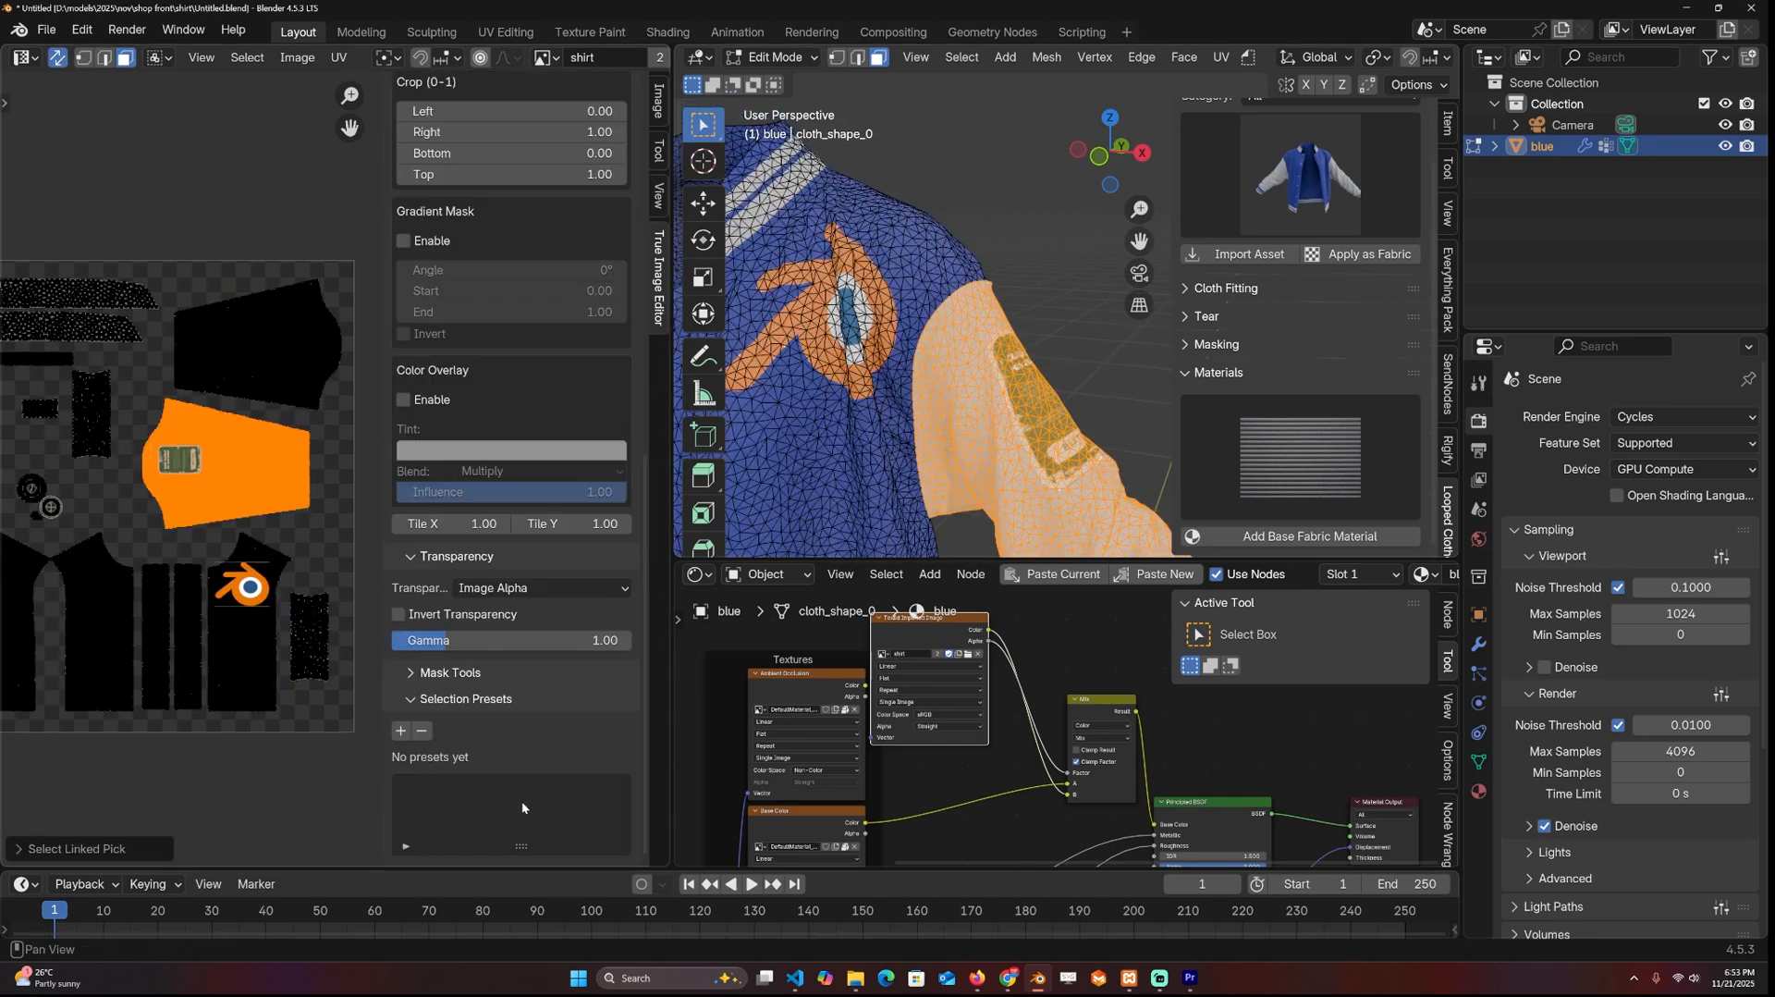
pyautogui.click(401, 730)
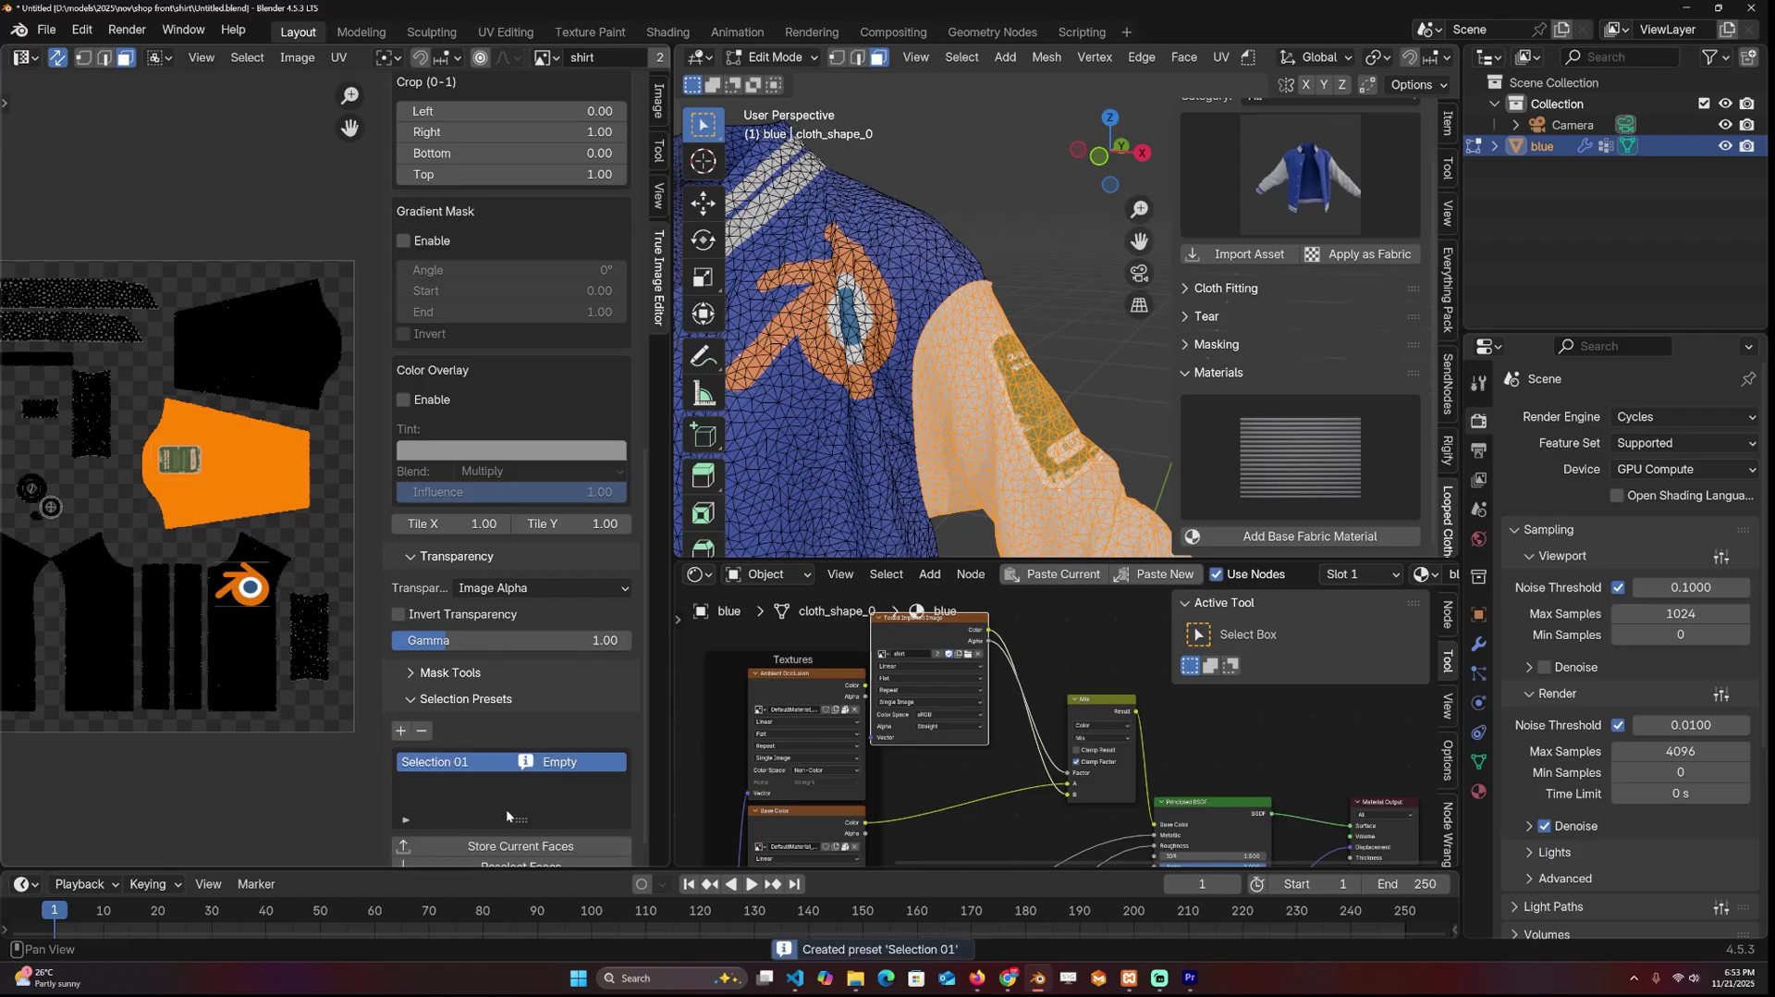
pyautogui.doubleClick(444, 761)
pyautogui.write('right han')
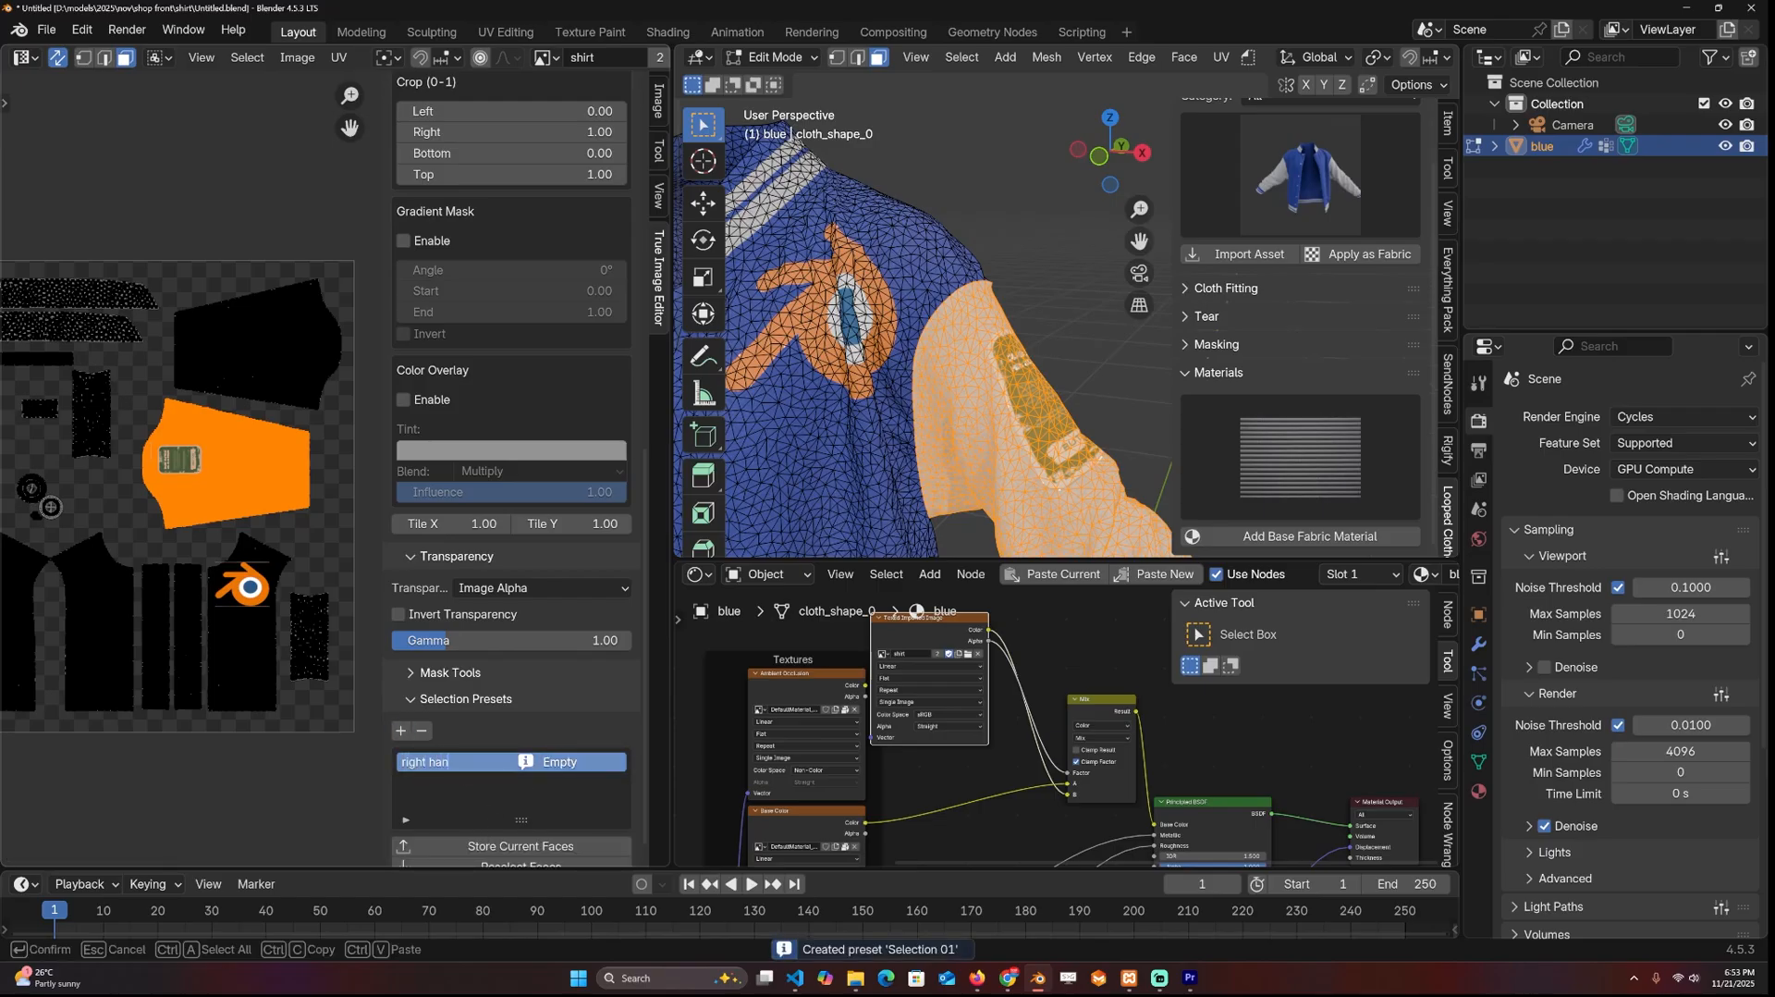
pyautogui.write('d')
pyautogui.press('Return')
pyautogui.scroll(-1, 485, 827)
pyautogui.click(488, 824)
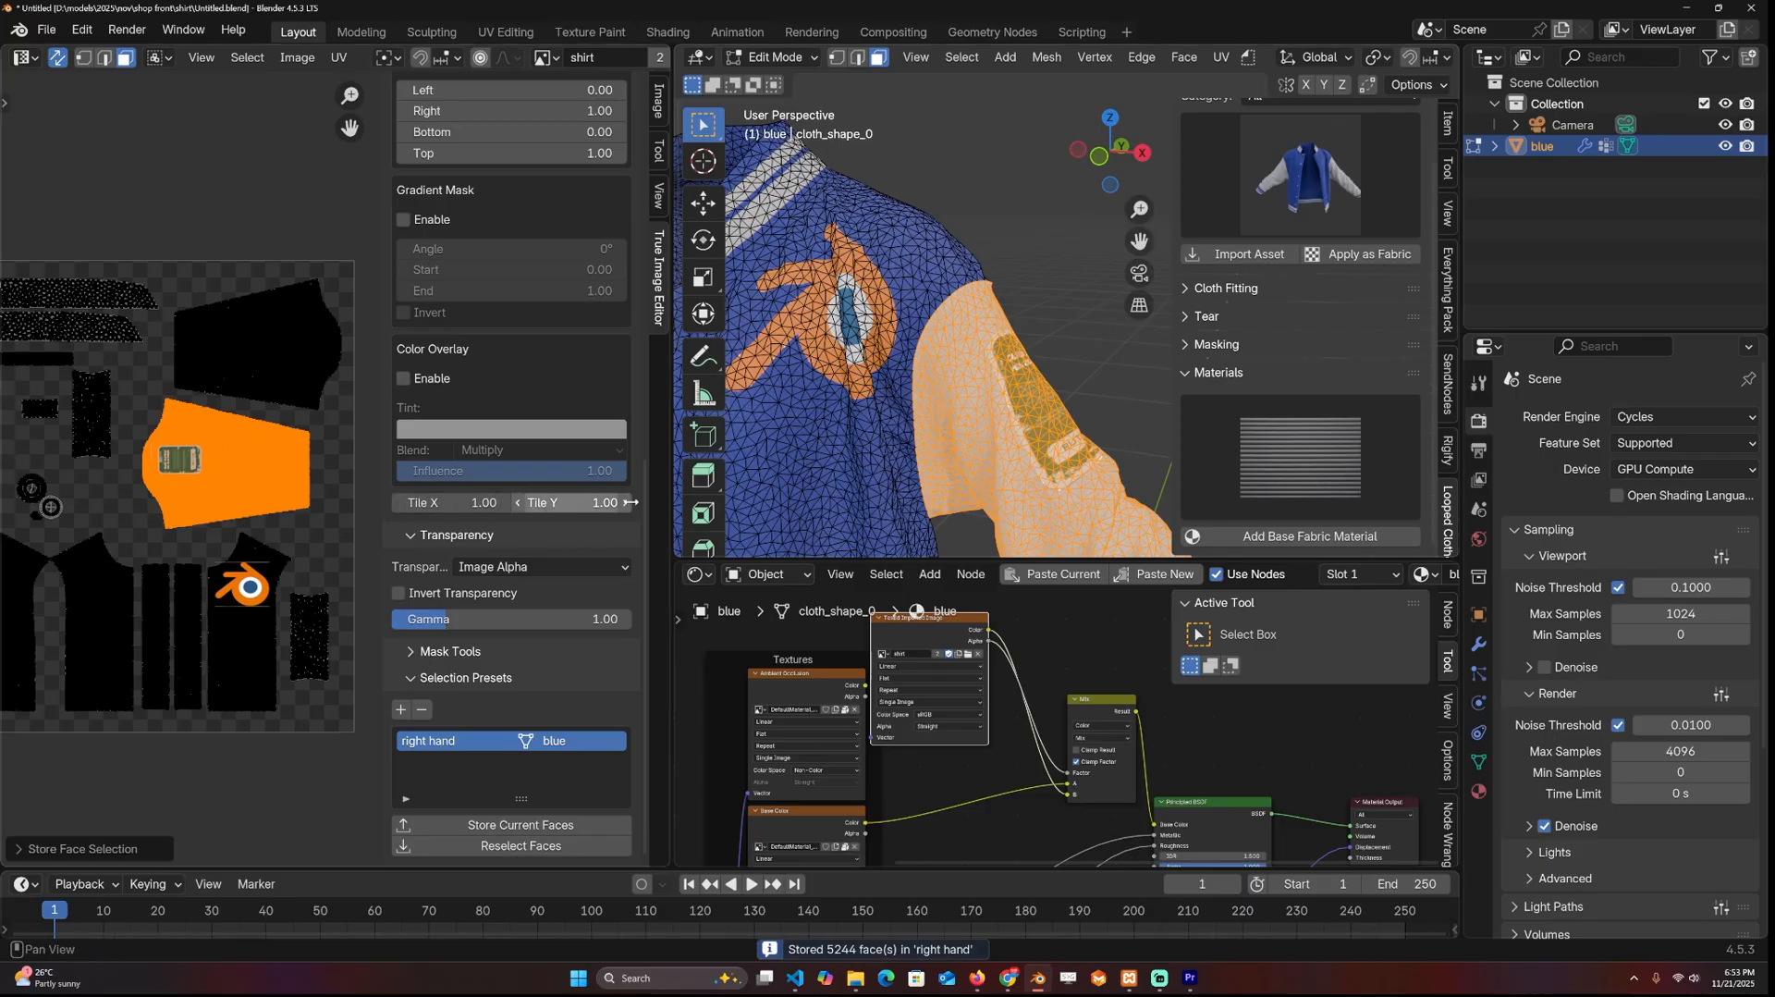
pyautogui.scroll(3, 507, 314)
pyautogui.scroll(10, 507, 314)
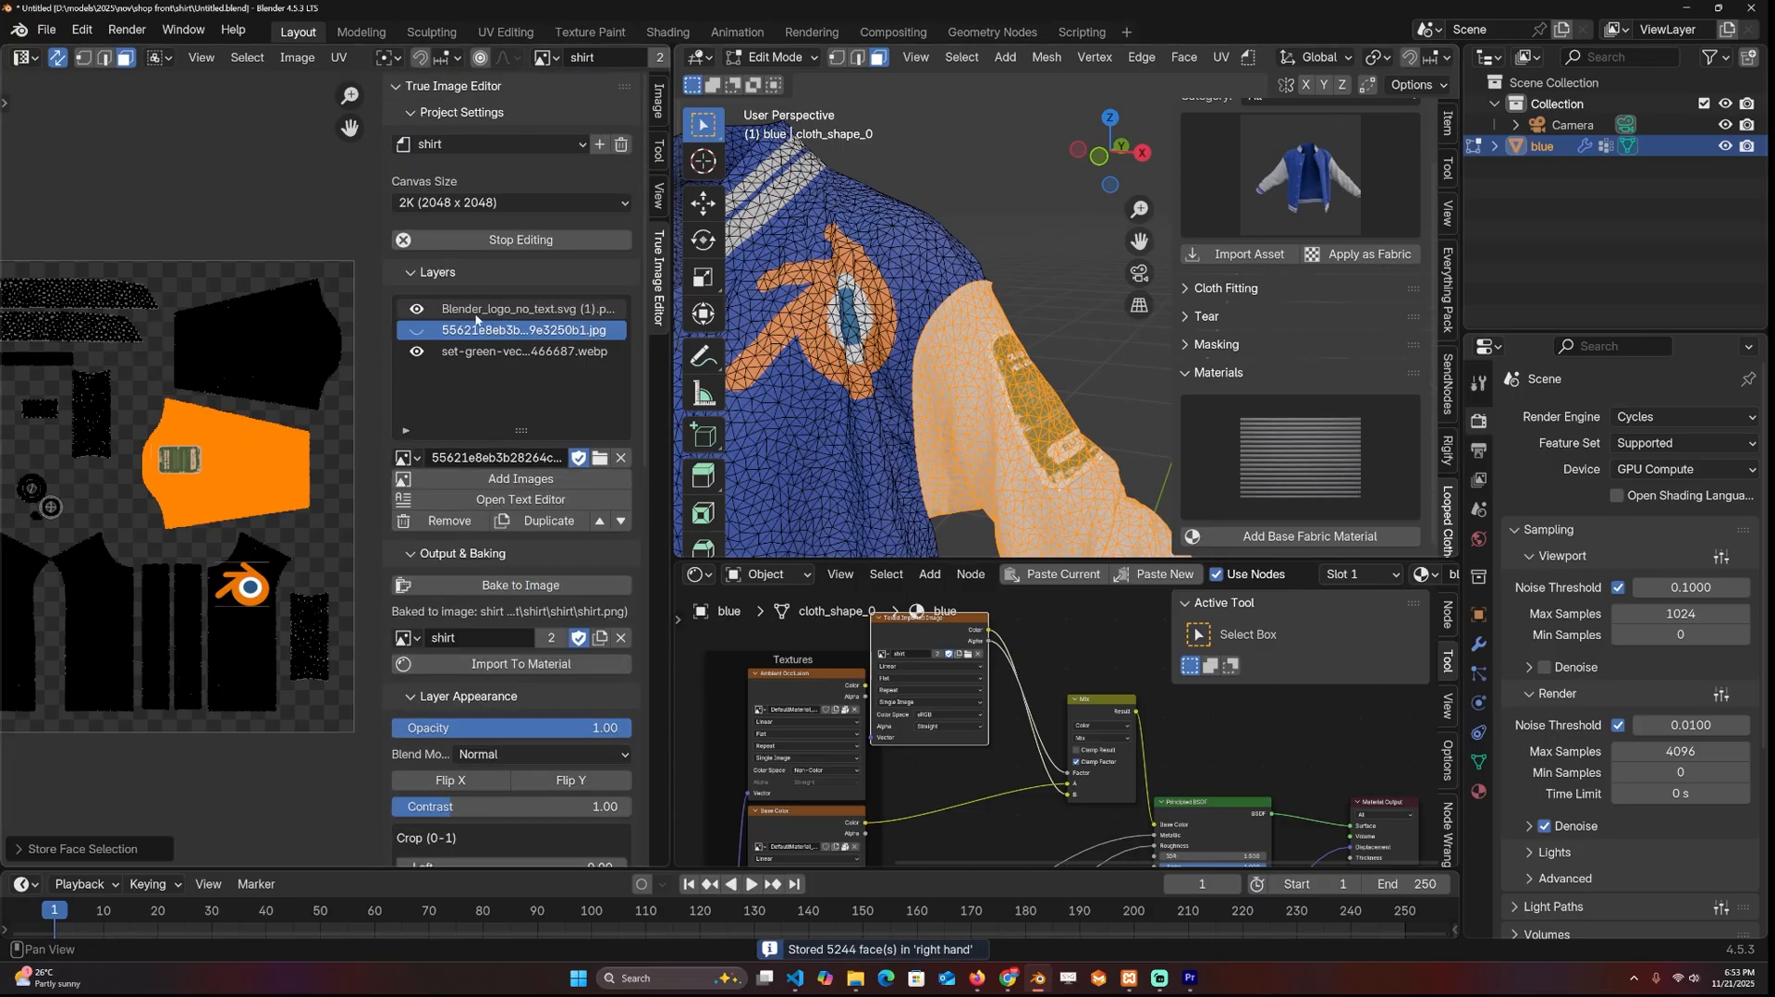
# Step: Unhide the galaxy layer, mask it to the selected sleeve faces via Mask Tools, and stretch it over the sleeve island
pyautogui.click(416, 329)
pyautogui.scroll(-5, 588, 371)
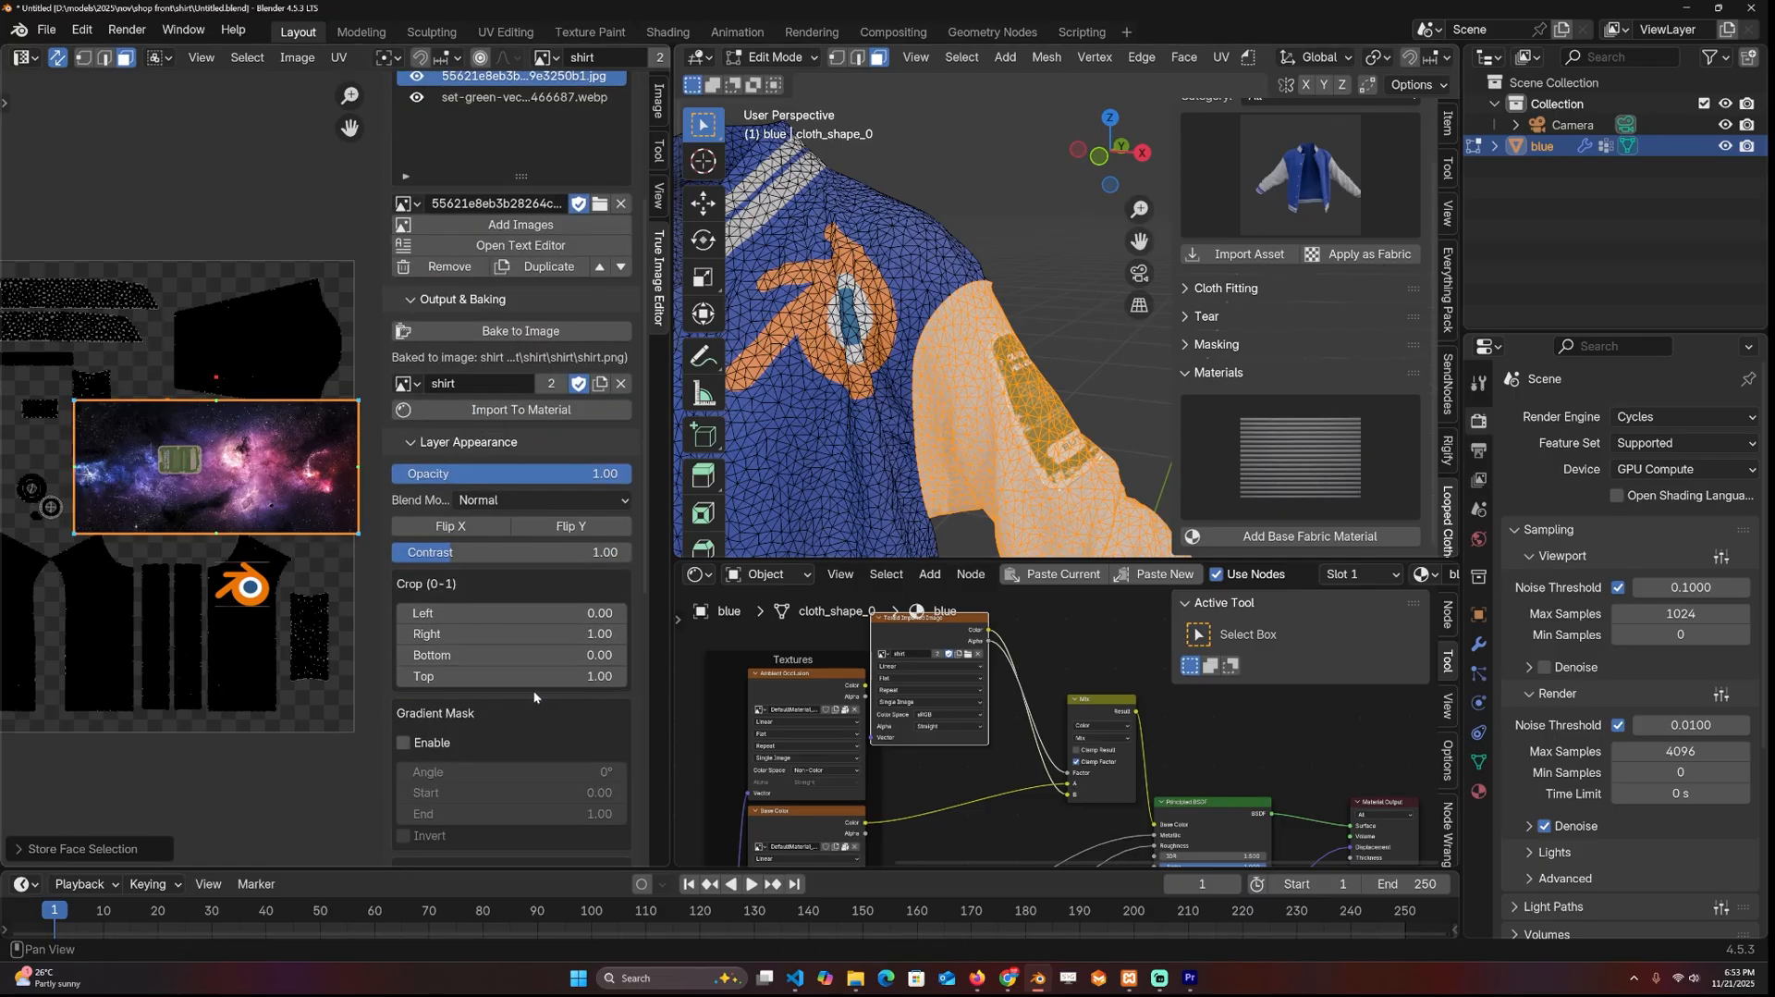
pyautogui.scroll(1, 588, 371)
pyautogui.scroll(2, 588, 371)
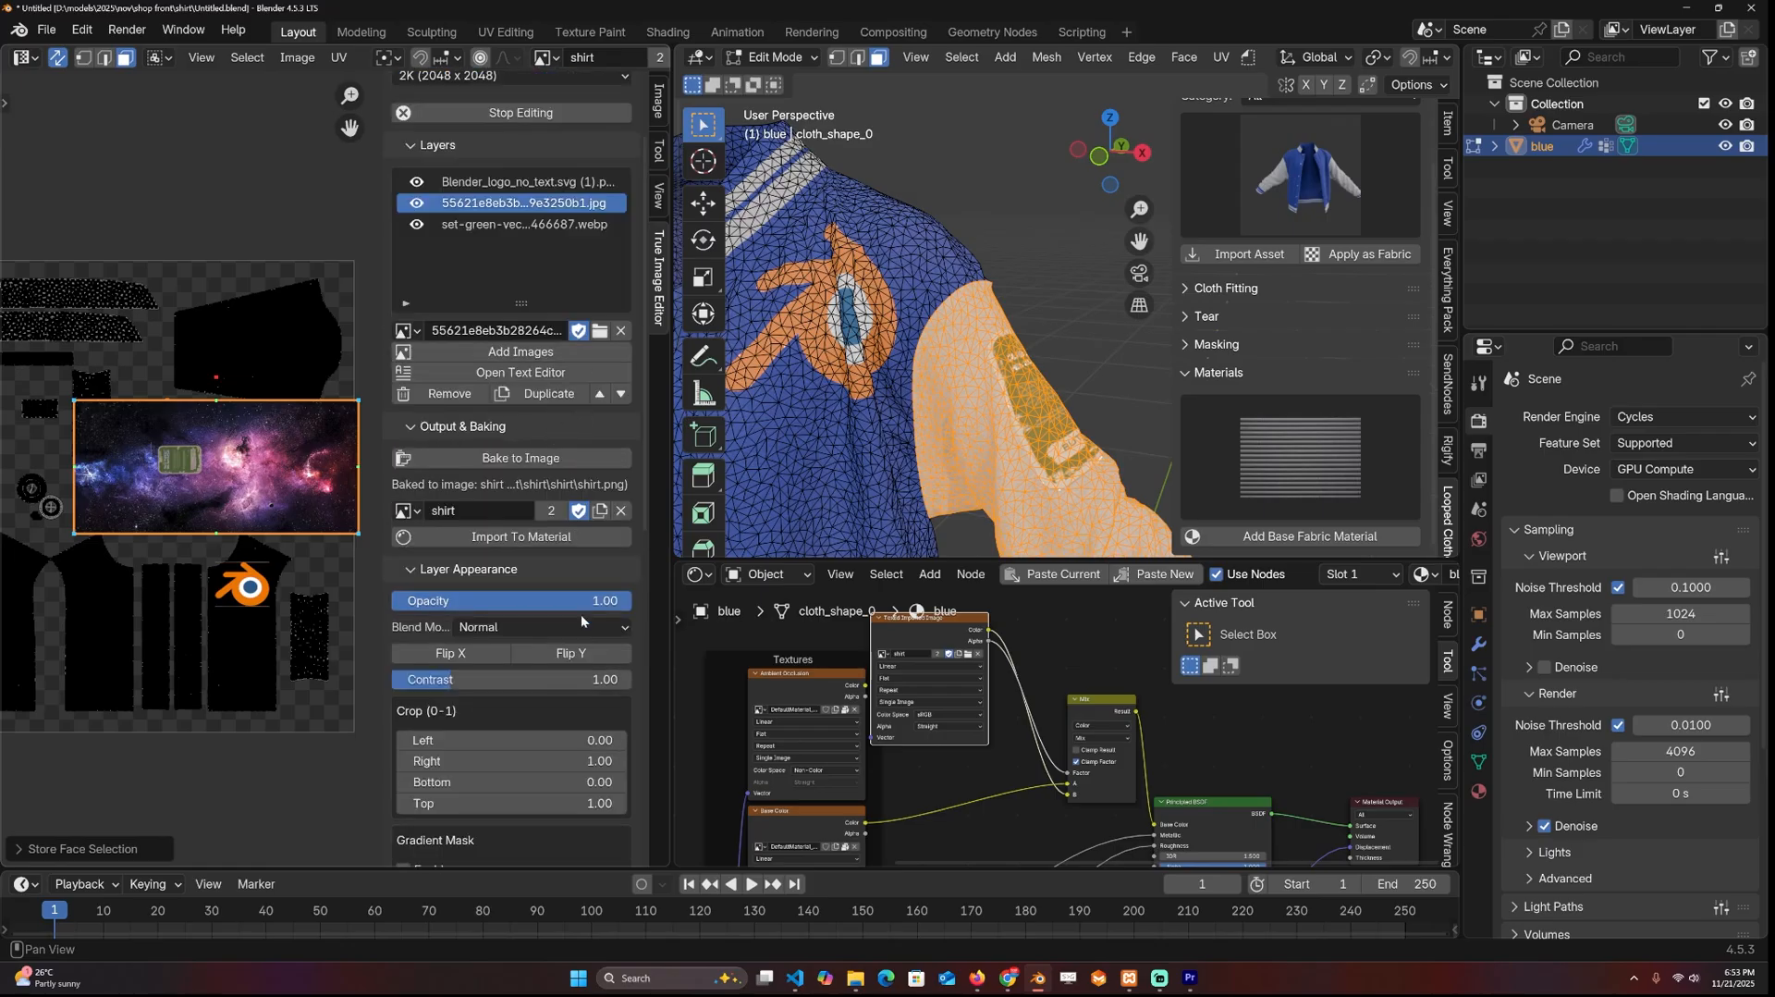
pyautogui.scroll(-2, 580, 615)
pyautogui.scroll(-2, 563, 612)
pyautogui.scroll(-3, 485, 597)
pyautogui.scroll(-6, 495, 631)
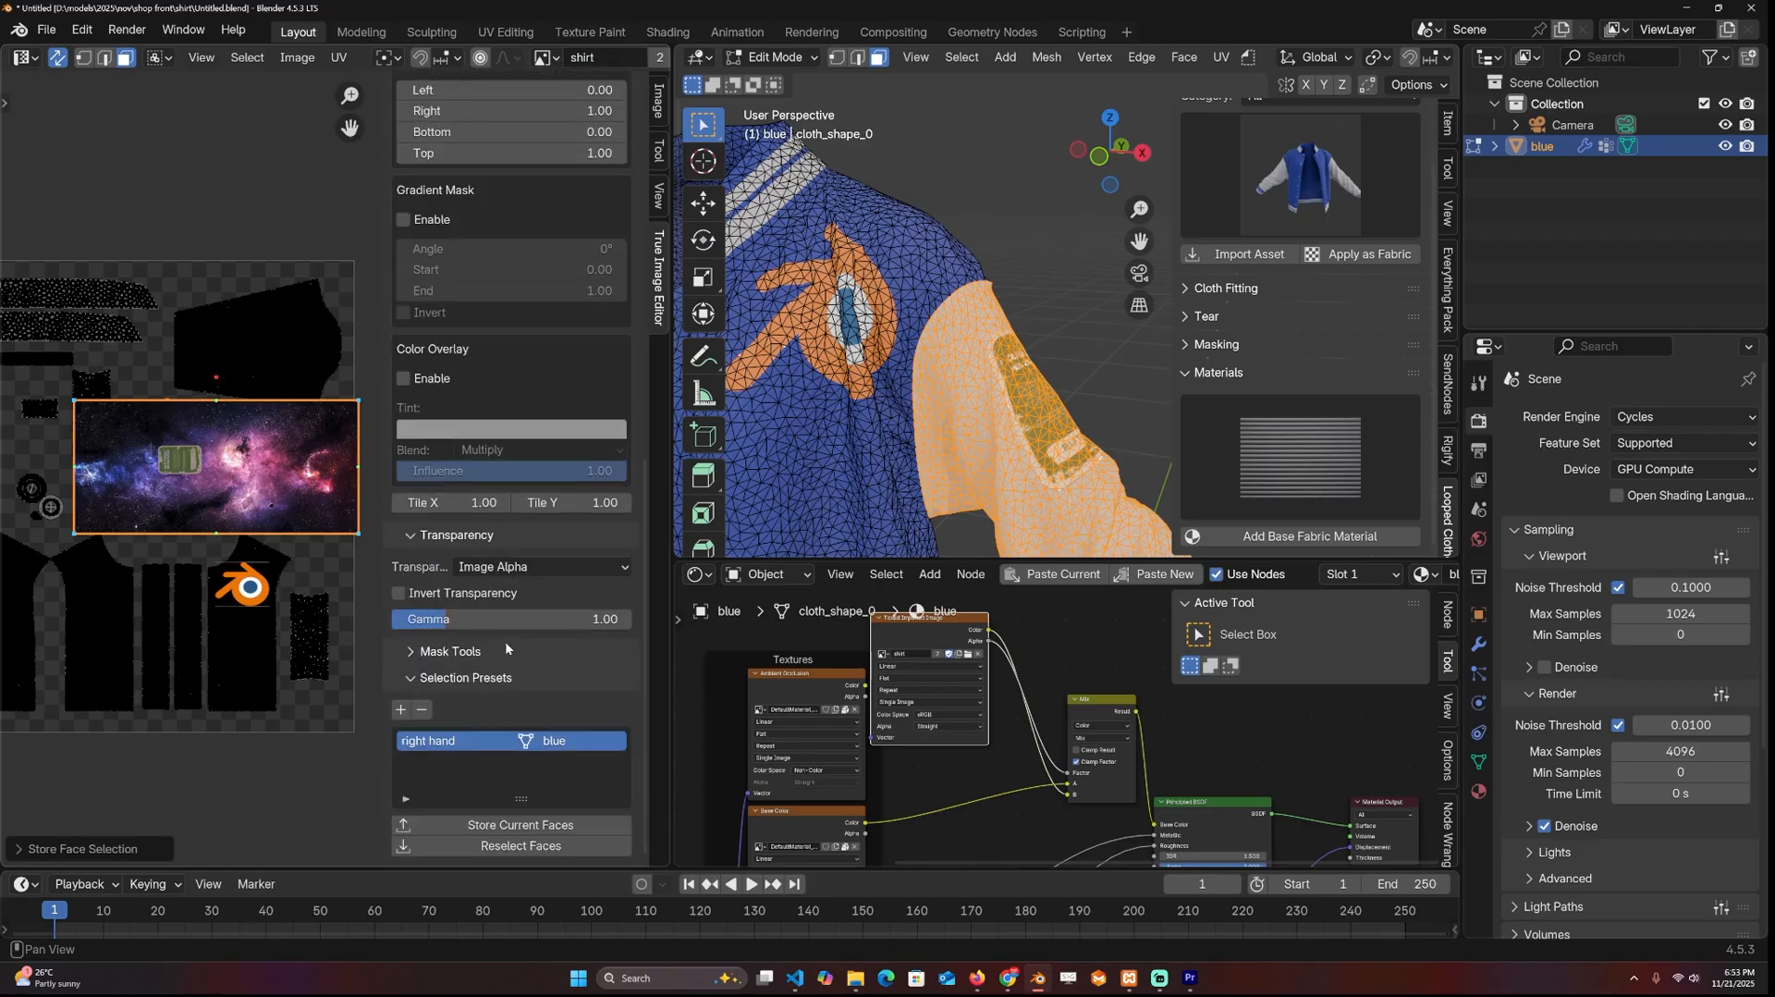
pyautogui.click(479, 651)
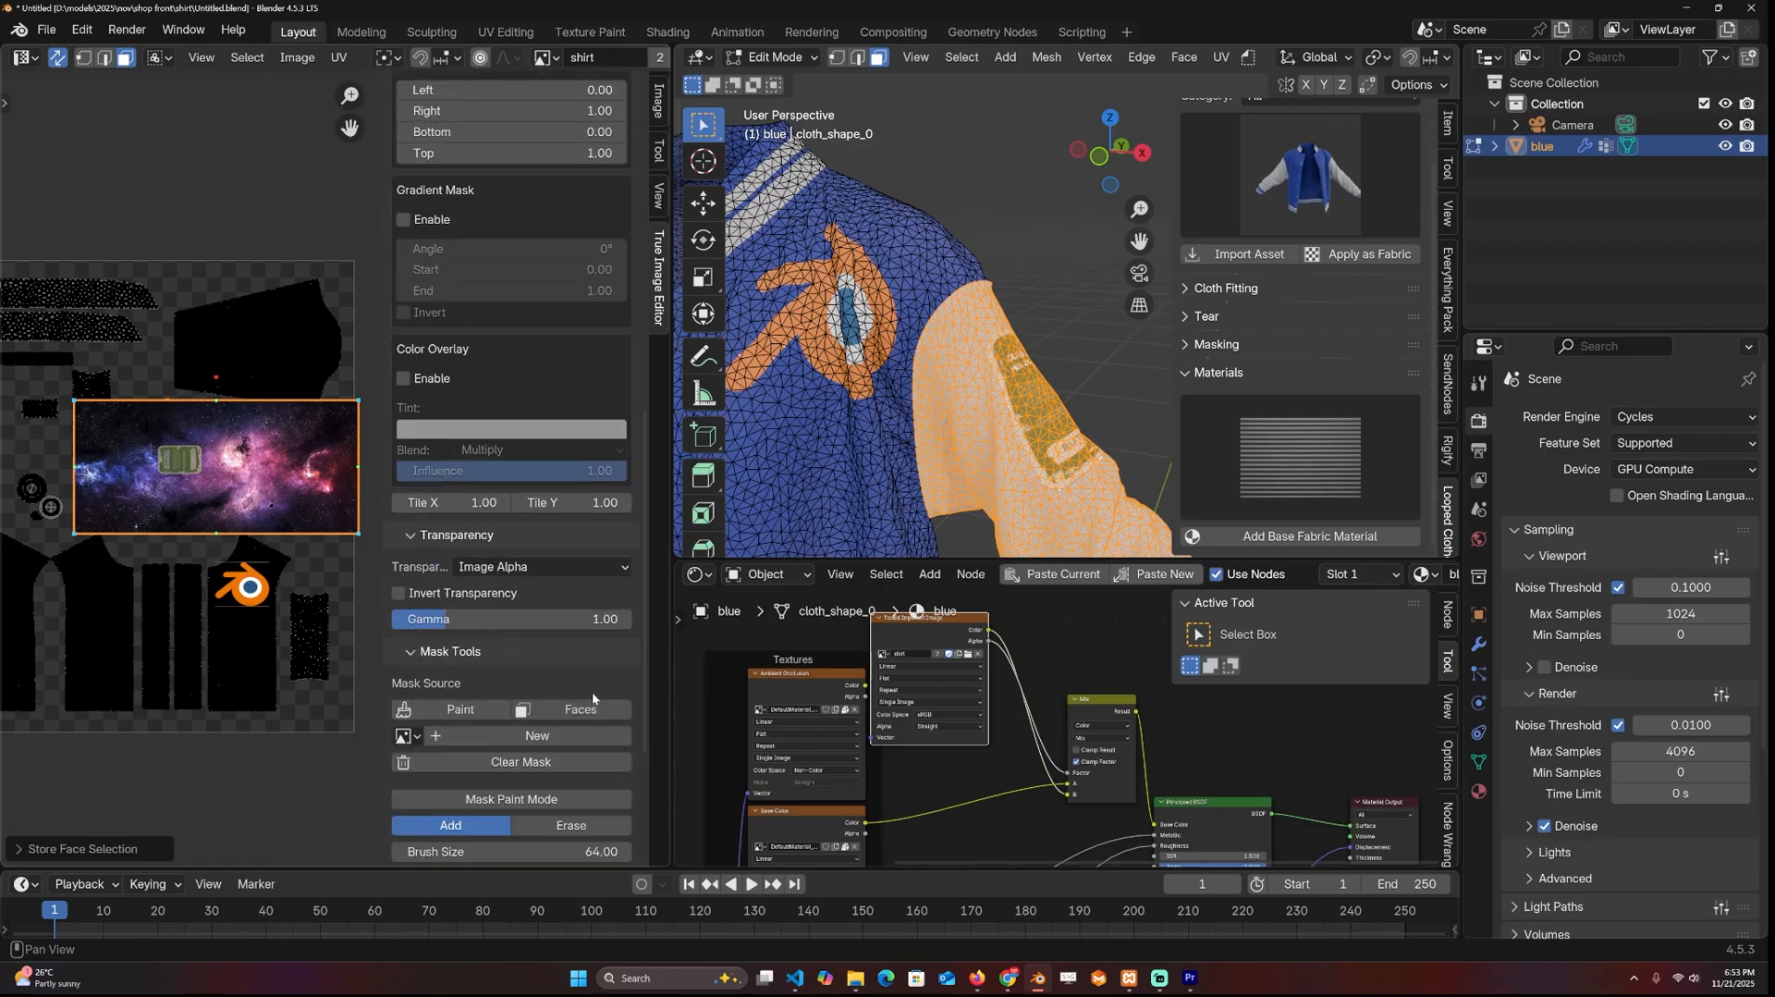
pyautogui.click(581, 709)
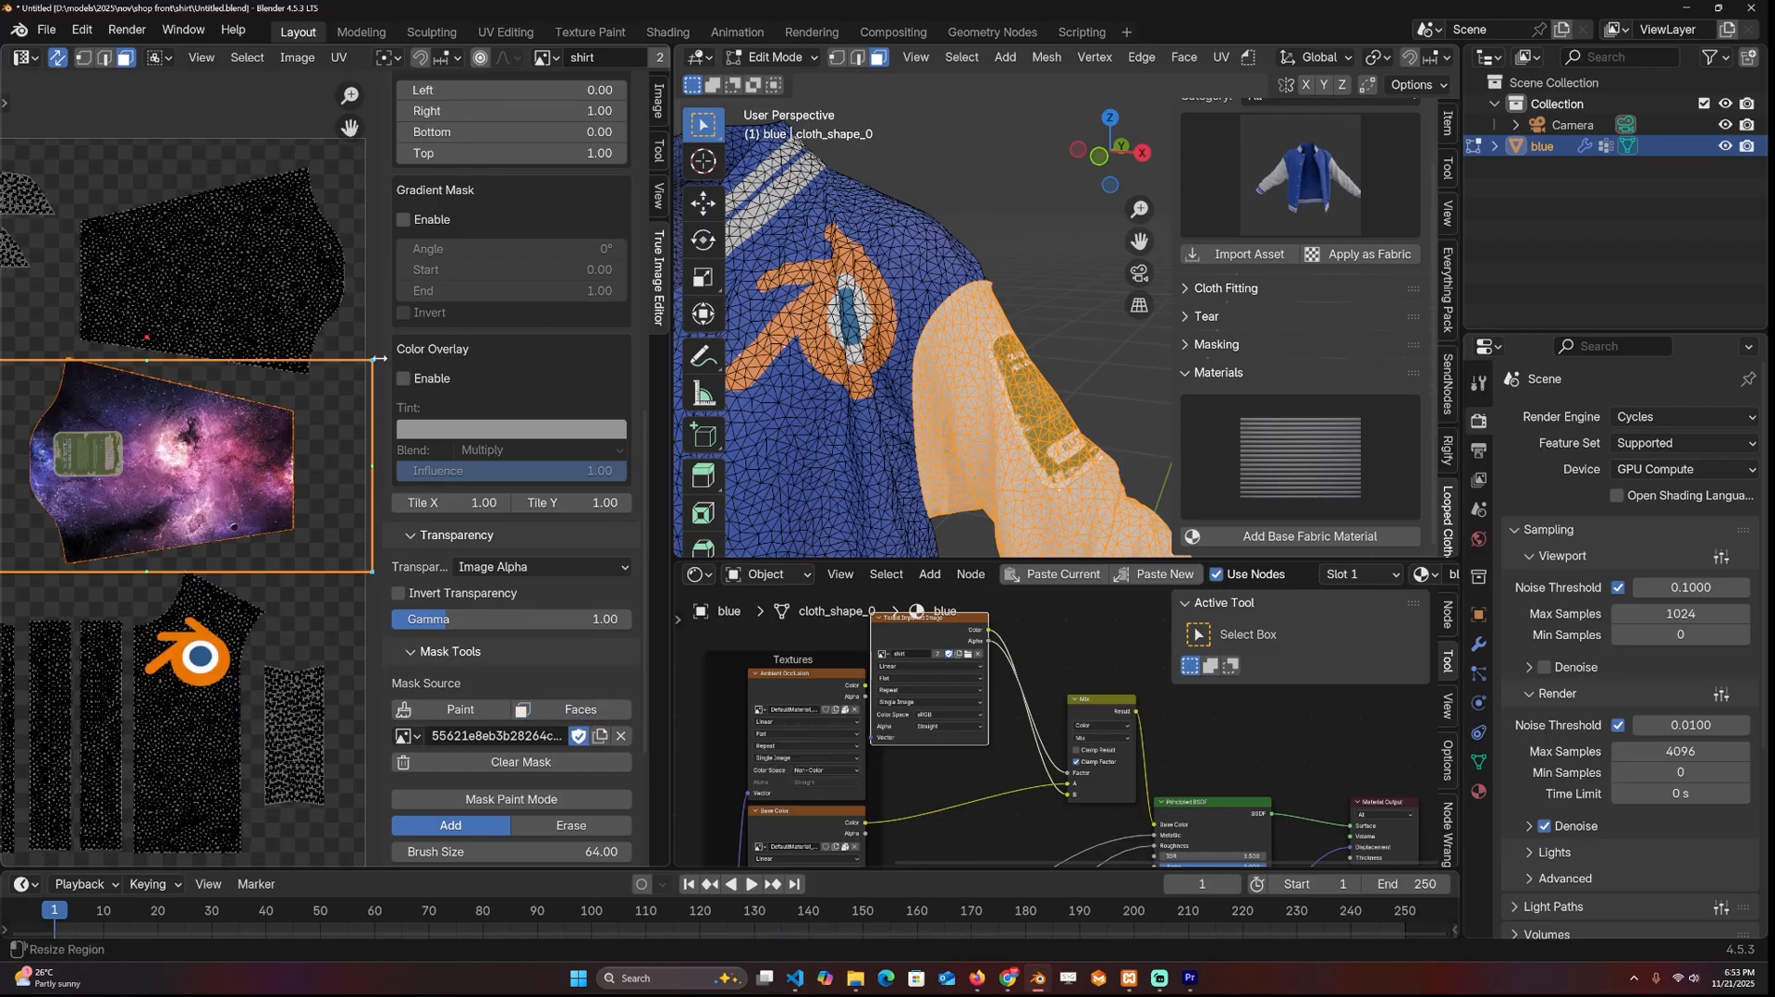
pyautogui.moveTo(374, 361); pyautogui.dragTo(379, 355)
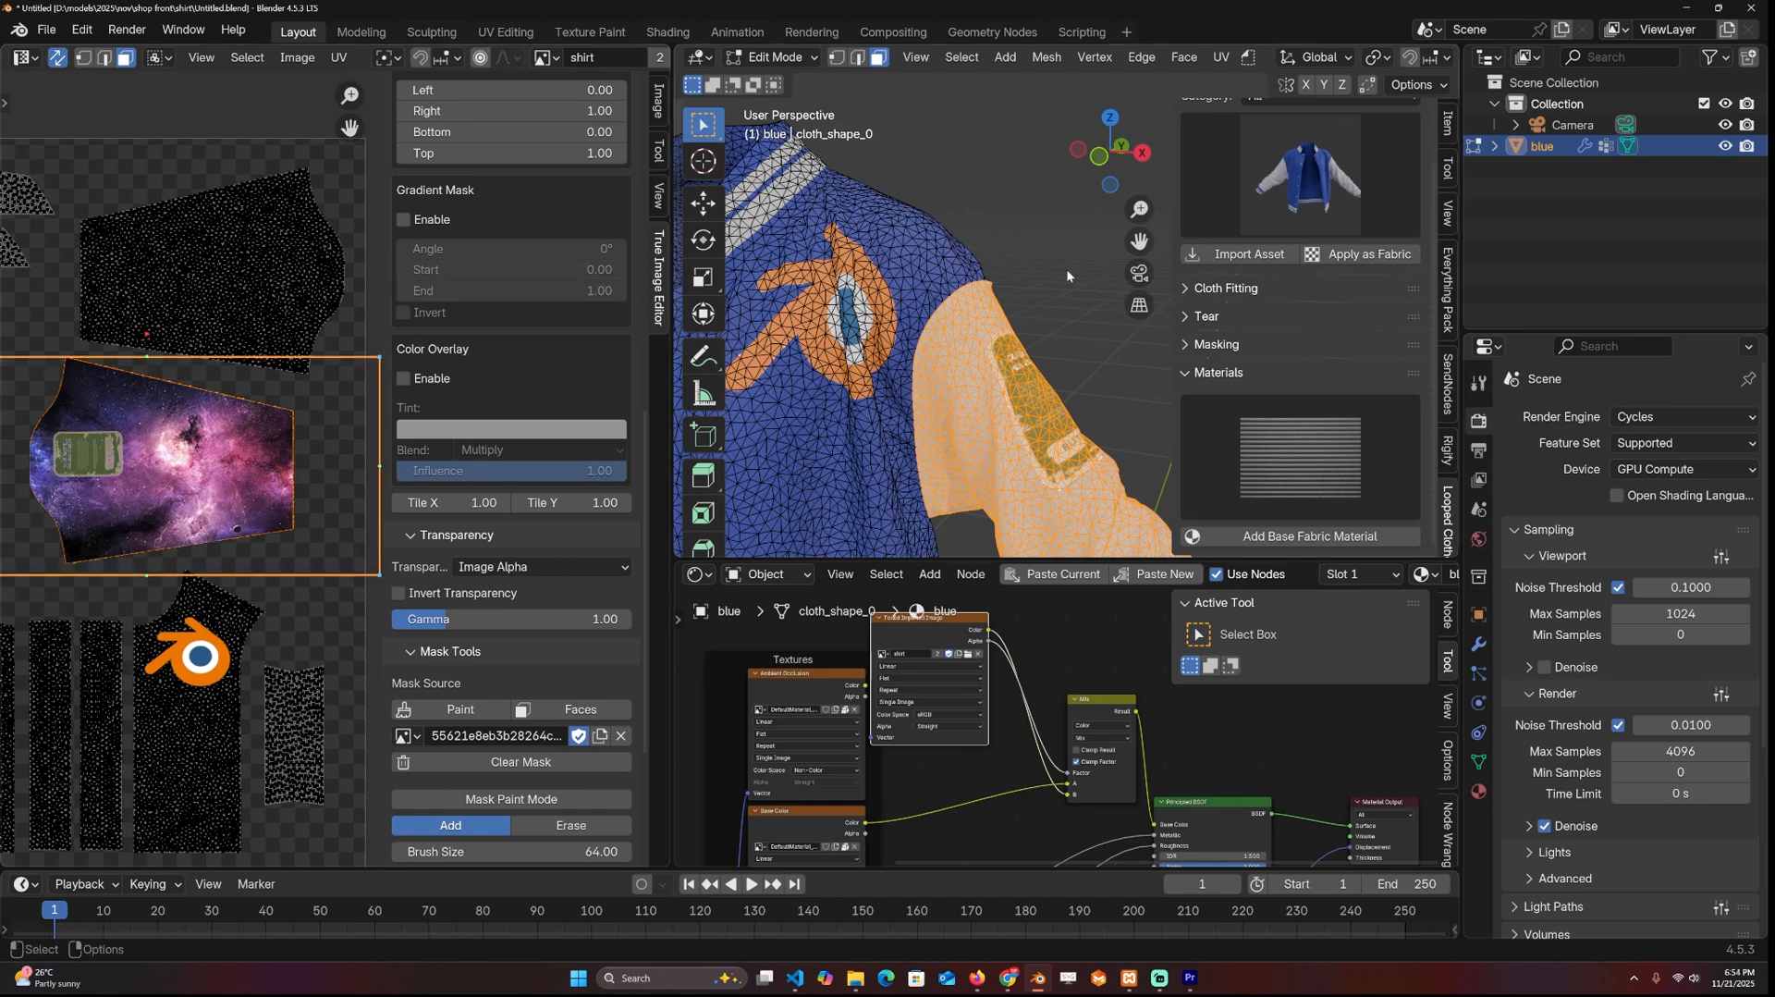
pyautogui.press('Tab')
pyautogui.scroll(4, 501, 401)
pyautogui.scroll(4, 501, 401)
pyautogui.scroll(5, 502, 409)
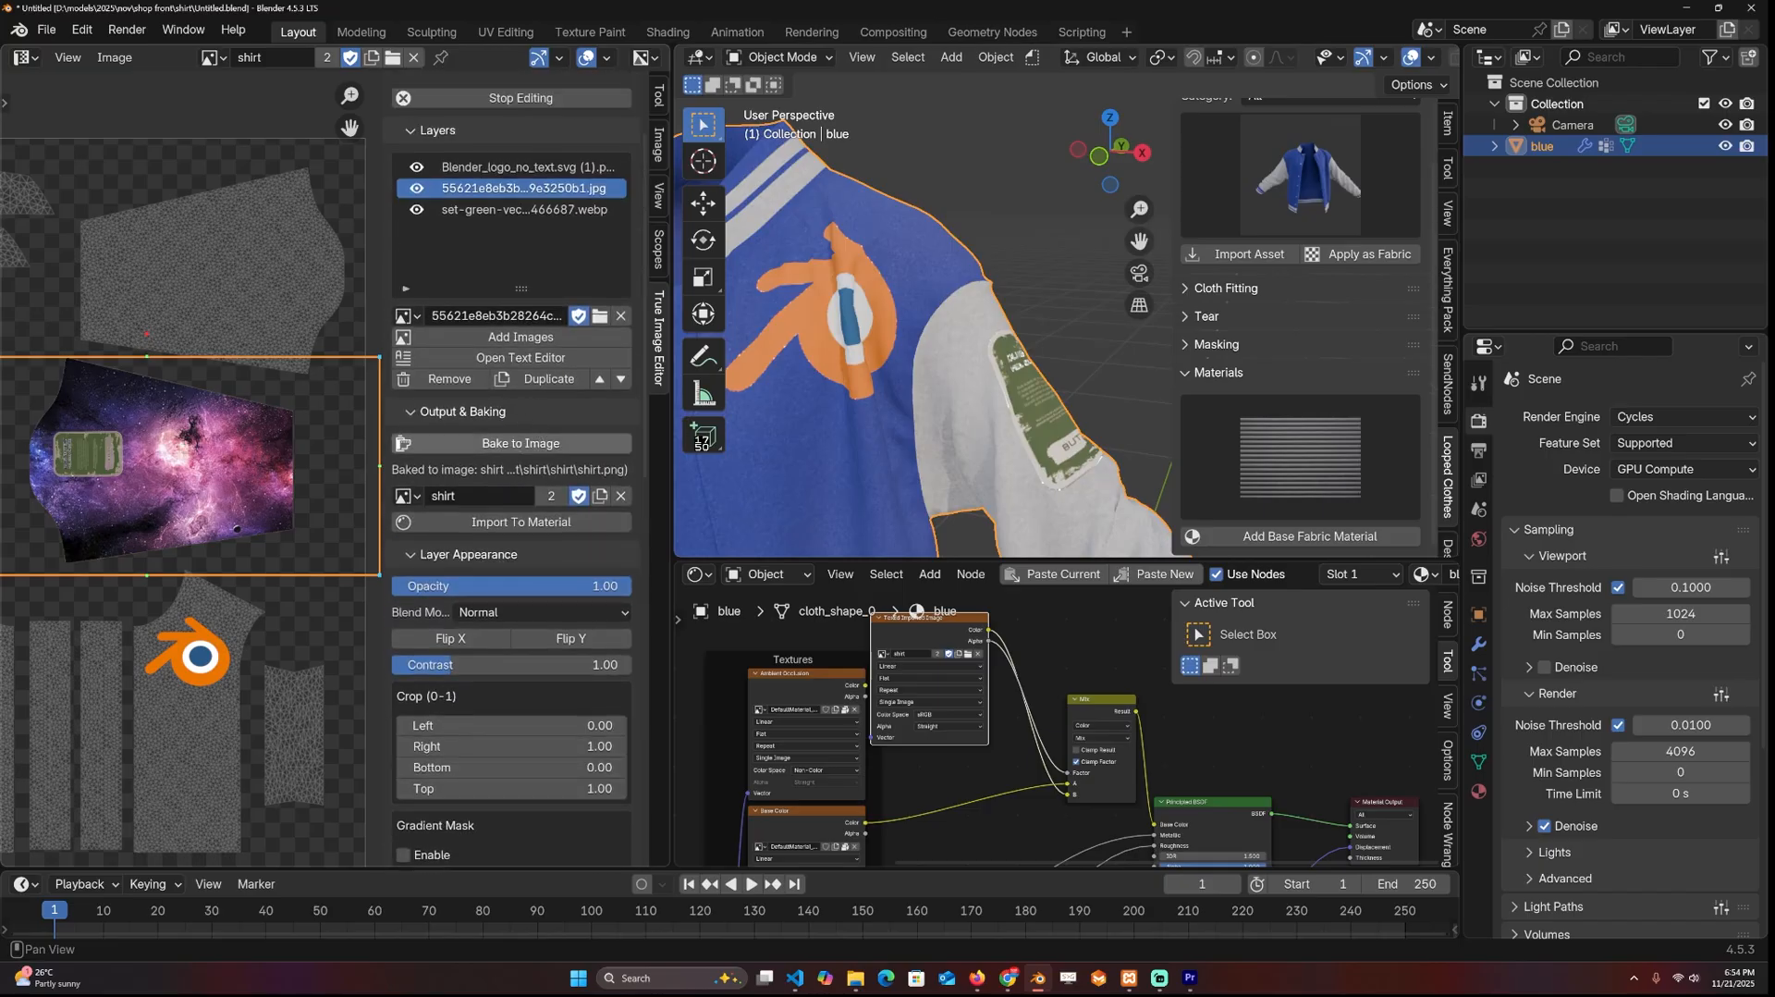
pyautogui.scroll(-2, 701, 441)
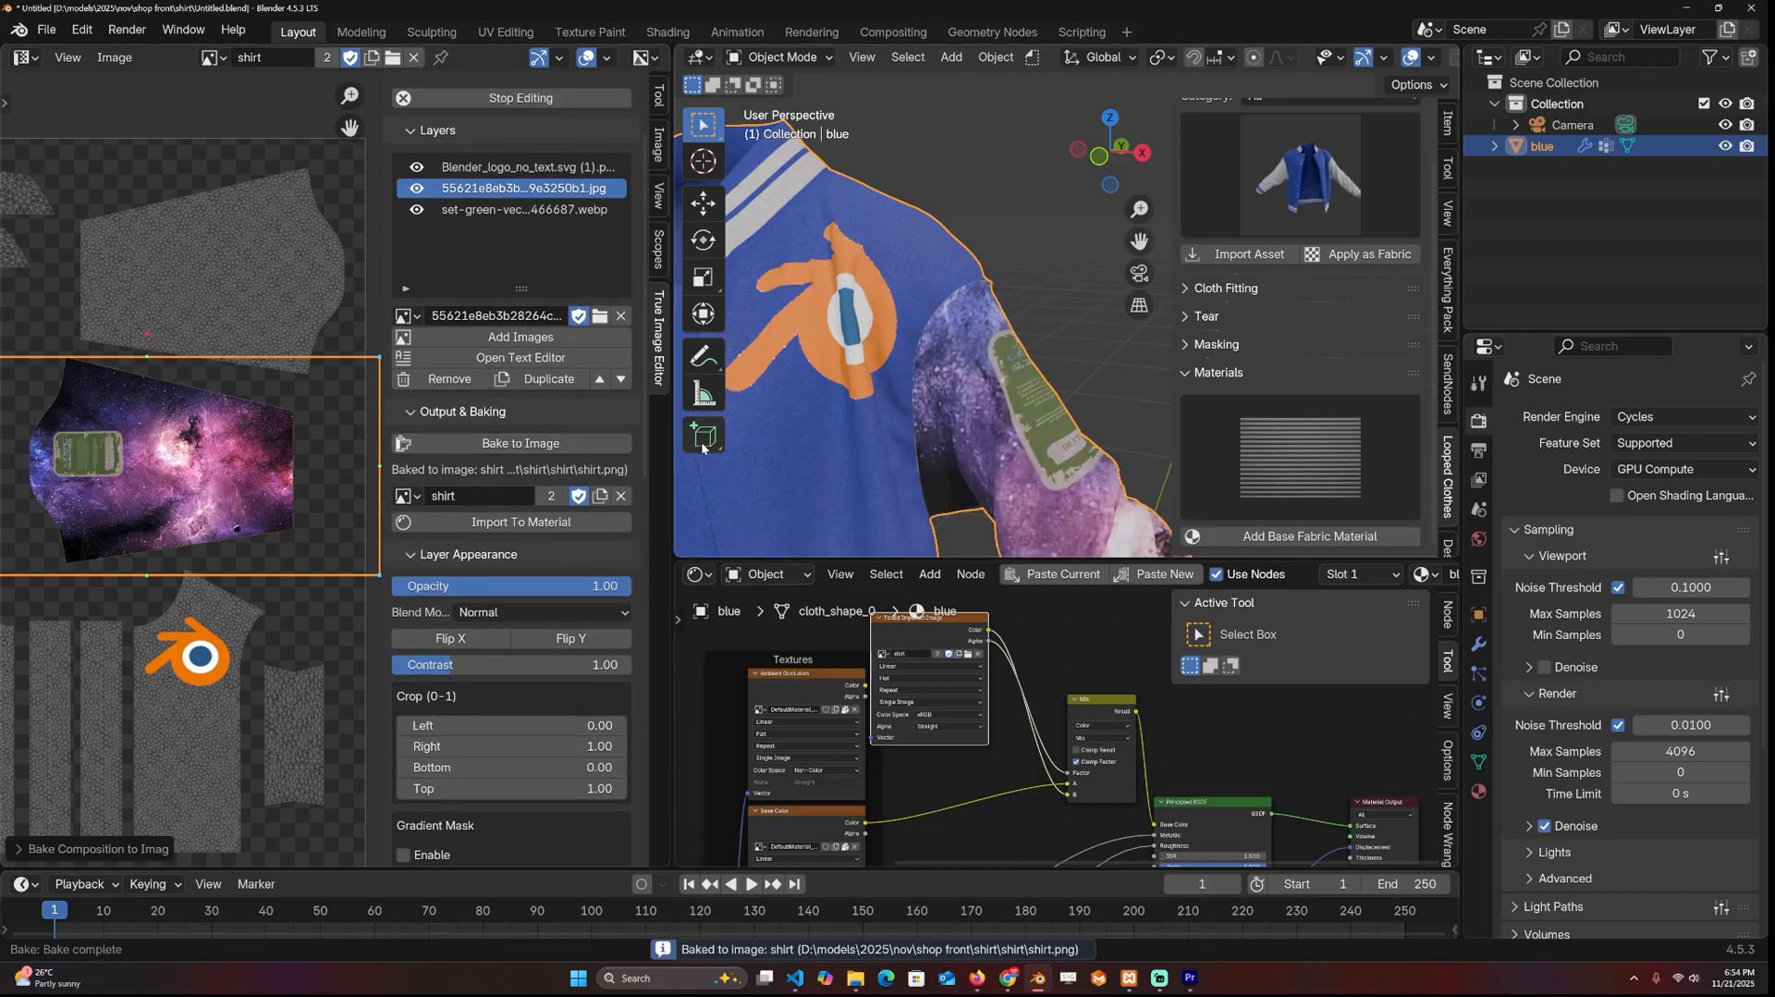
pyautogui.scroll(-2, 701, 441)
pyautogui.scroll(-2, 883, 406)
pyautogui.scroll(1, 408, 277)
pyautogui.scroll(3, 408, 276)
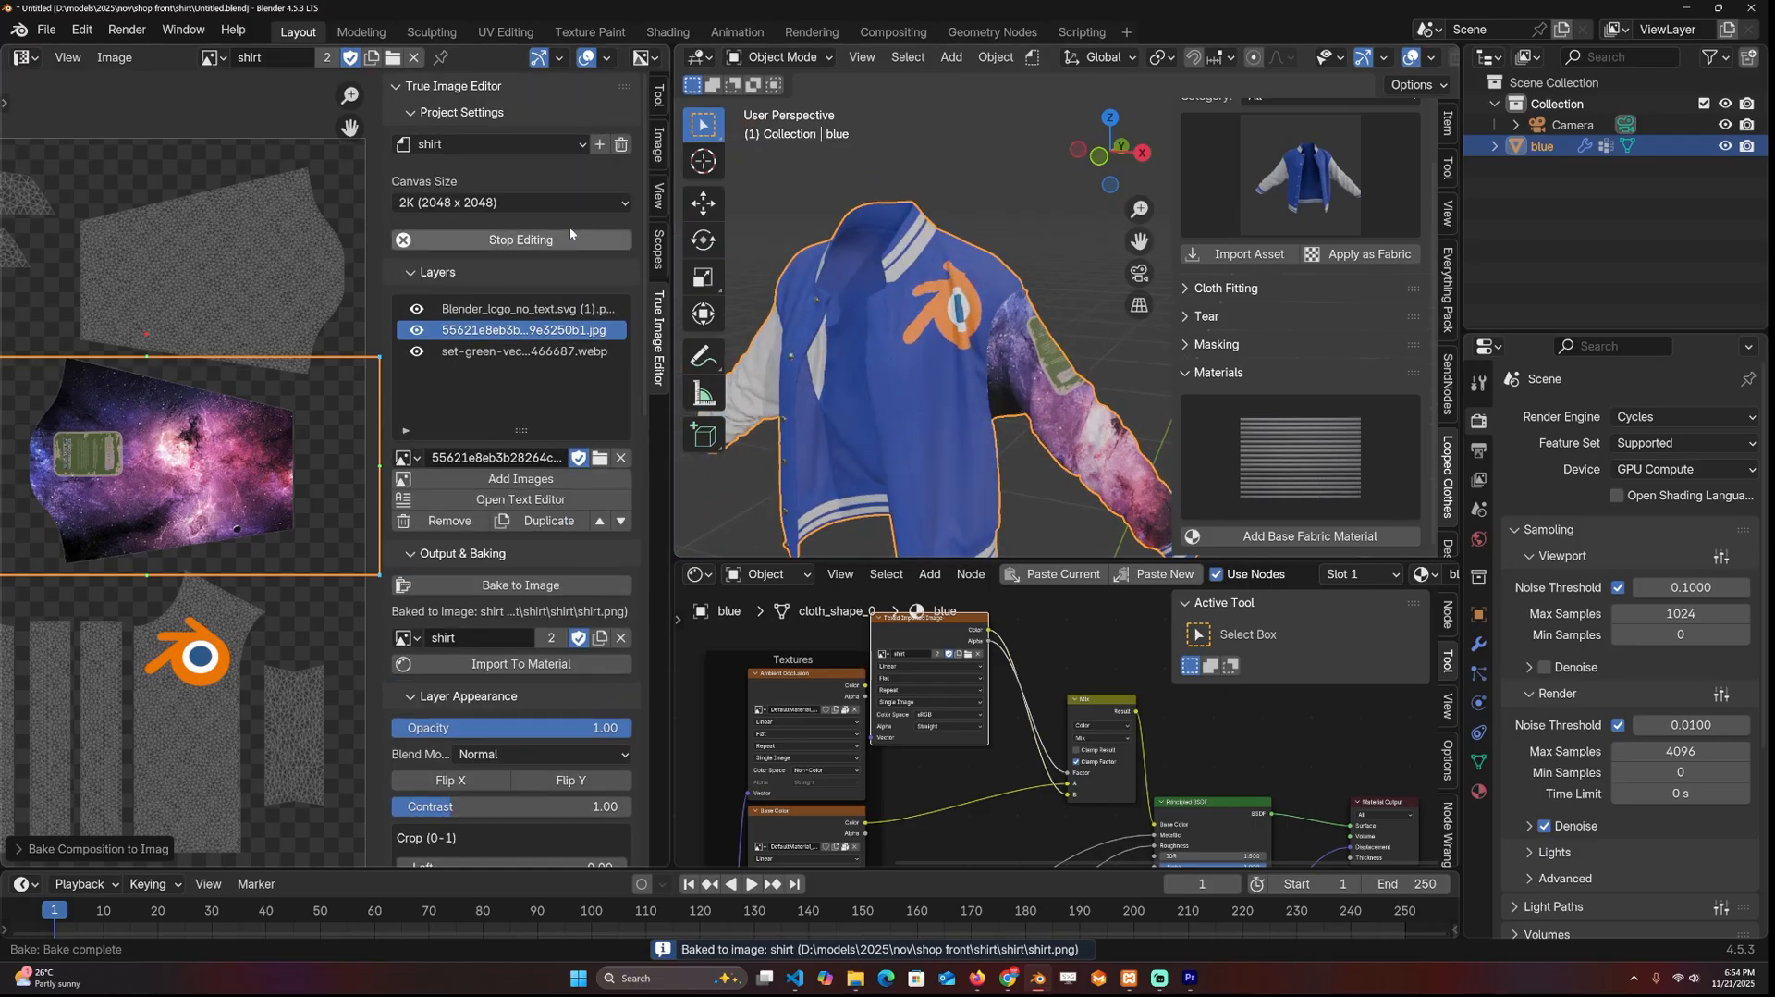
# Step: Set the Project Settings canvas size to 1K (1024 x 1024) and check the baked galaxy sleeve
pyautogui.click(568, 202)
pyautogui.click(506, 249)
pyautogui.moveTo(1002, 346)
pyautogui.mouseDown(button='middle')
pyautogui.moveTo(832, 290)
pyautogui.moveTo(930, 348)
pyautogui.moveTo(930, 293)
pyautogui.moveTo(747, 348)
pyautogui.moveTo(887, 346)
pyautogui.moveTo(503, 360)
pyautogui.mouseUp(button='middle')
pyautogui.scroll(2, 930, 348)
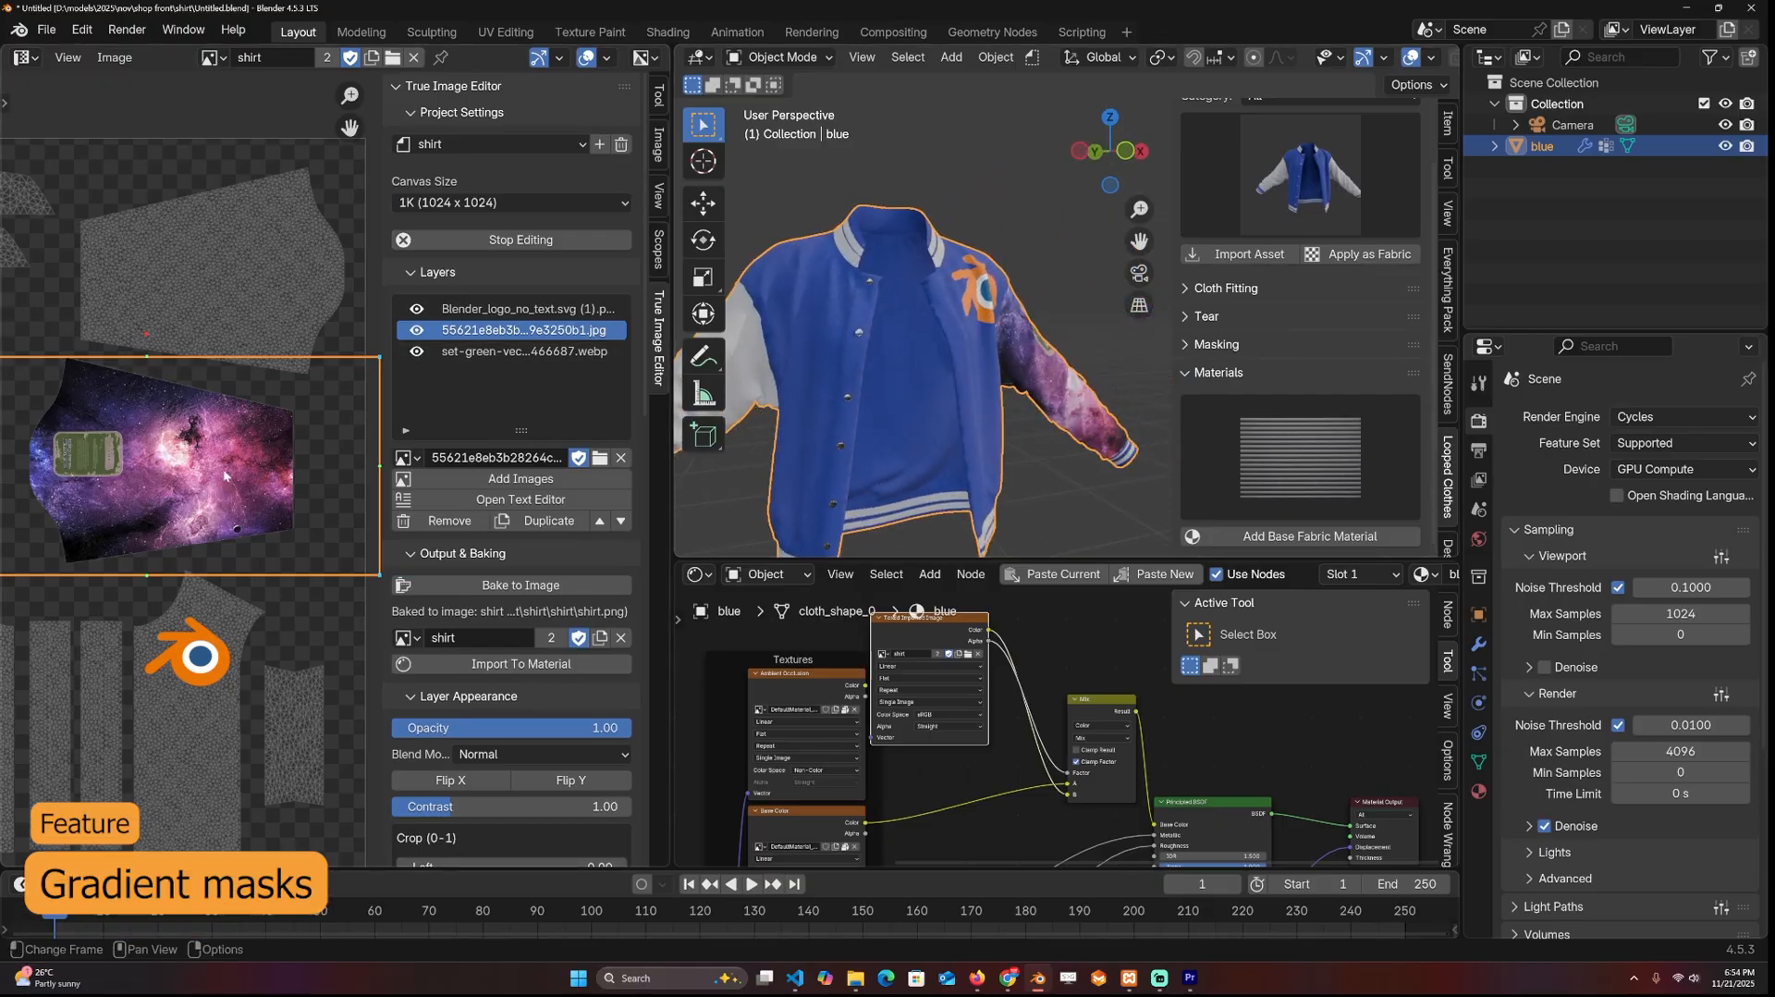
pyautogui.scroll(-5, 447, 575)
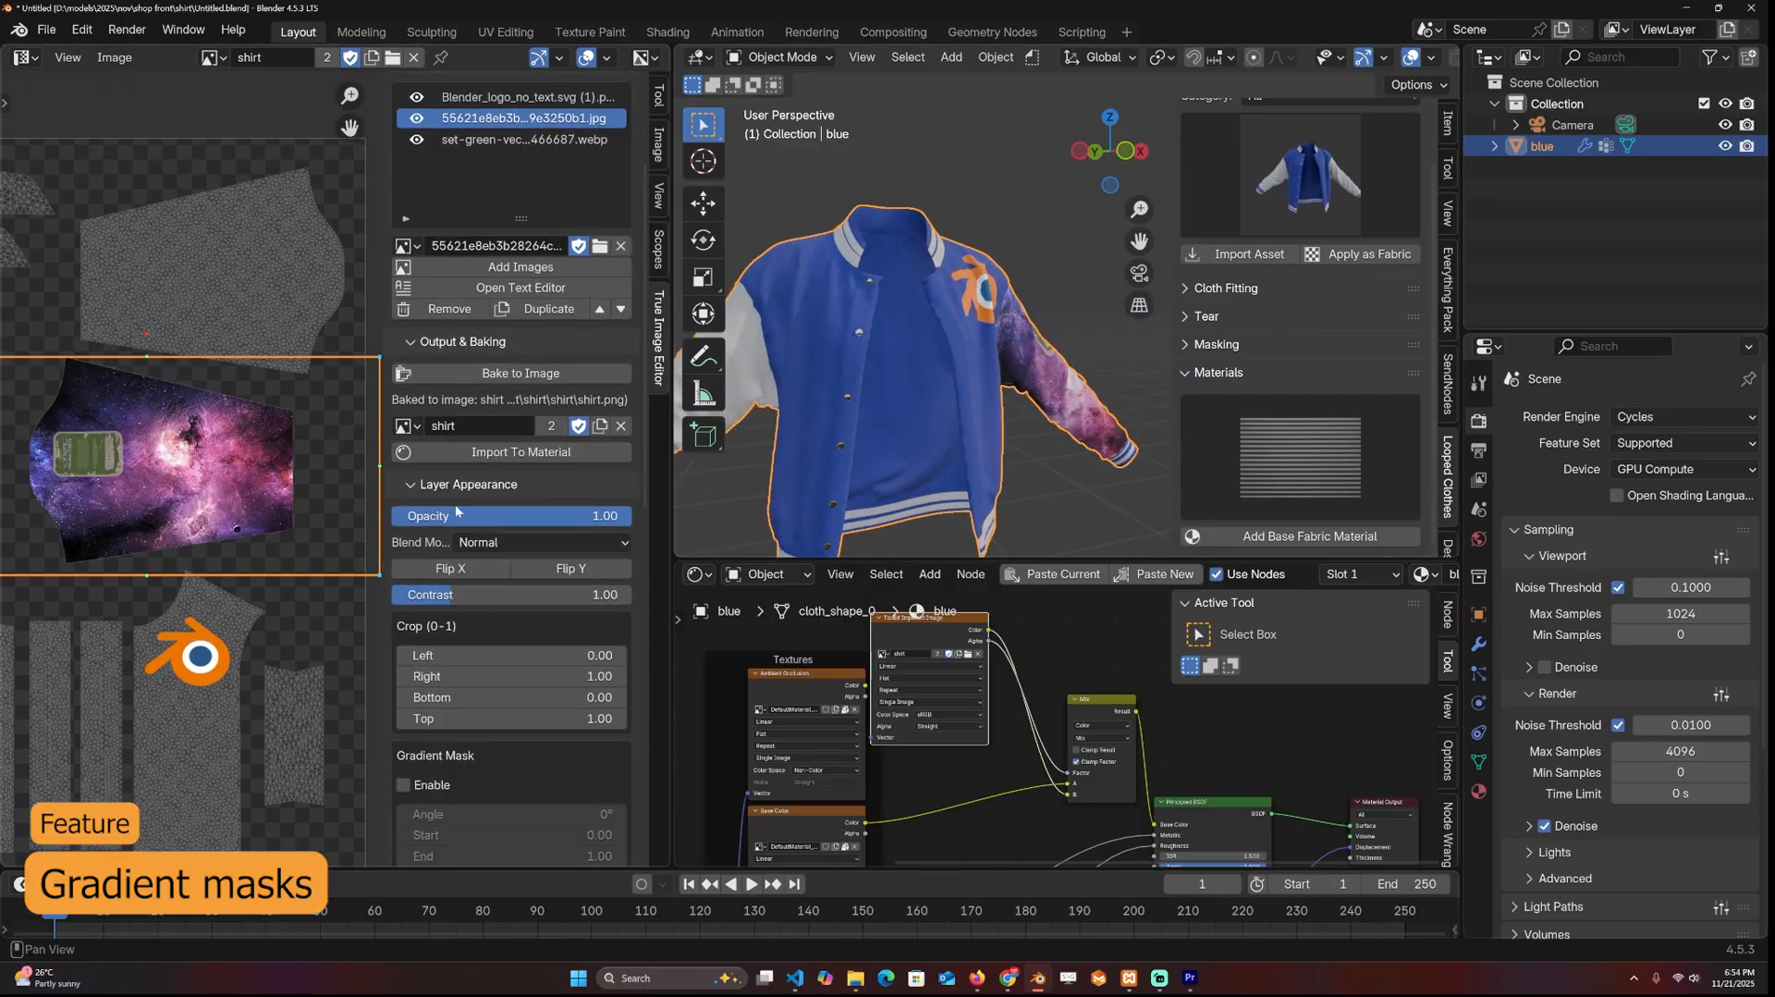
pyautogui.scroll(-5, 419, 549)
pyautogui.scroll(-3, 464, 410)
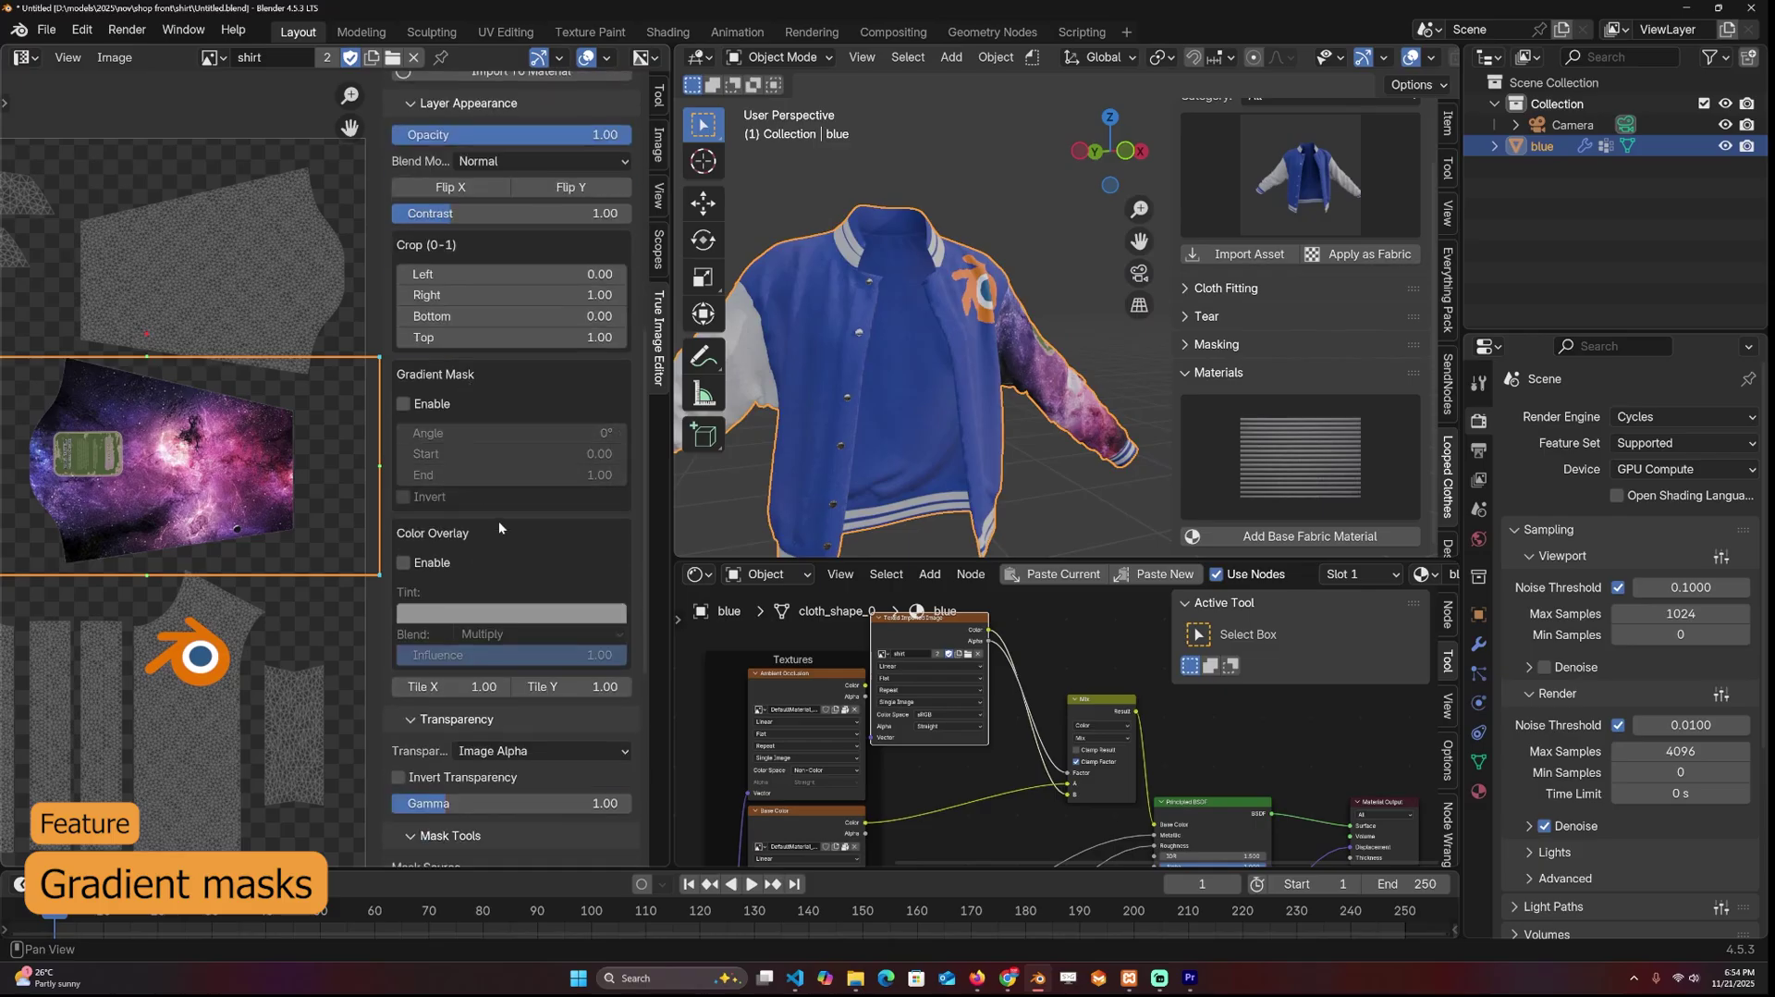
# Step: Enable a Gradient Mask on the galaxy layer at 0° angle (after trying 90°) with Invert checked
pyautogui.click(425, 404)
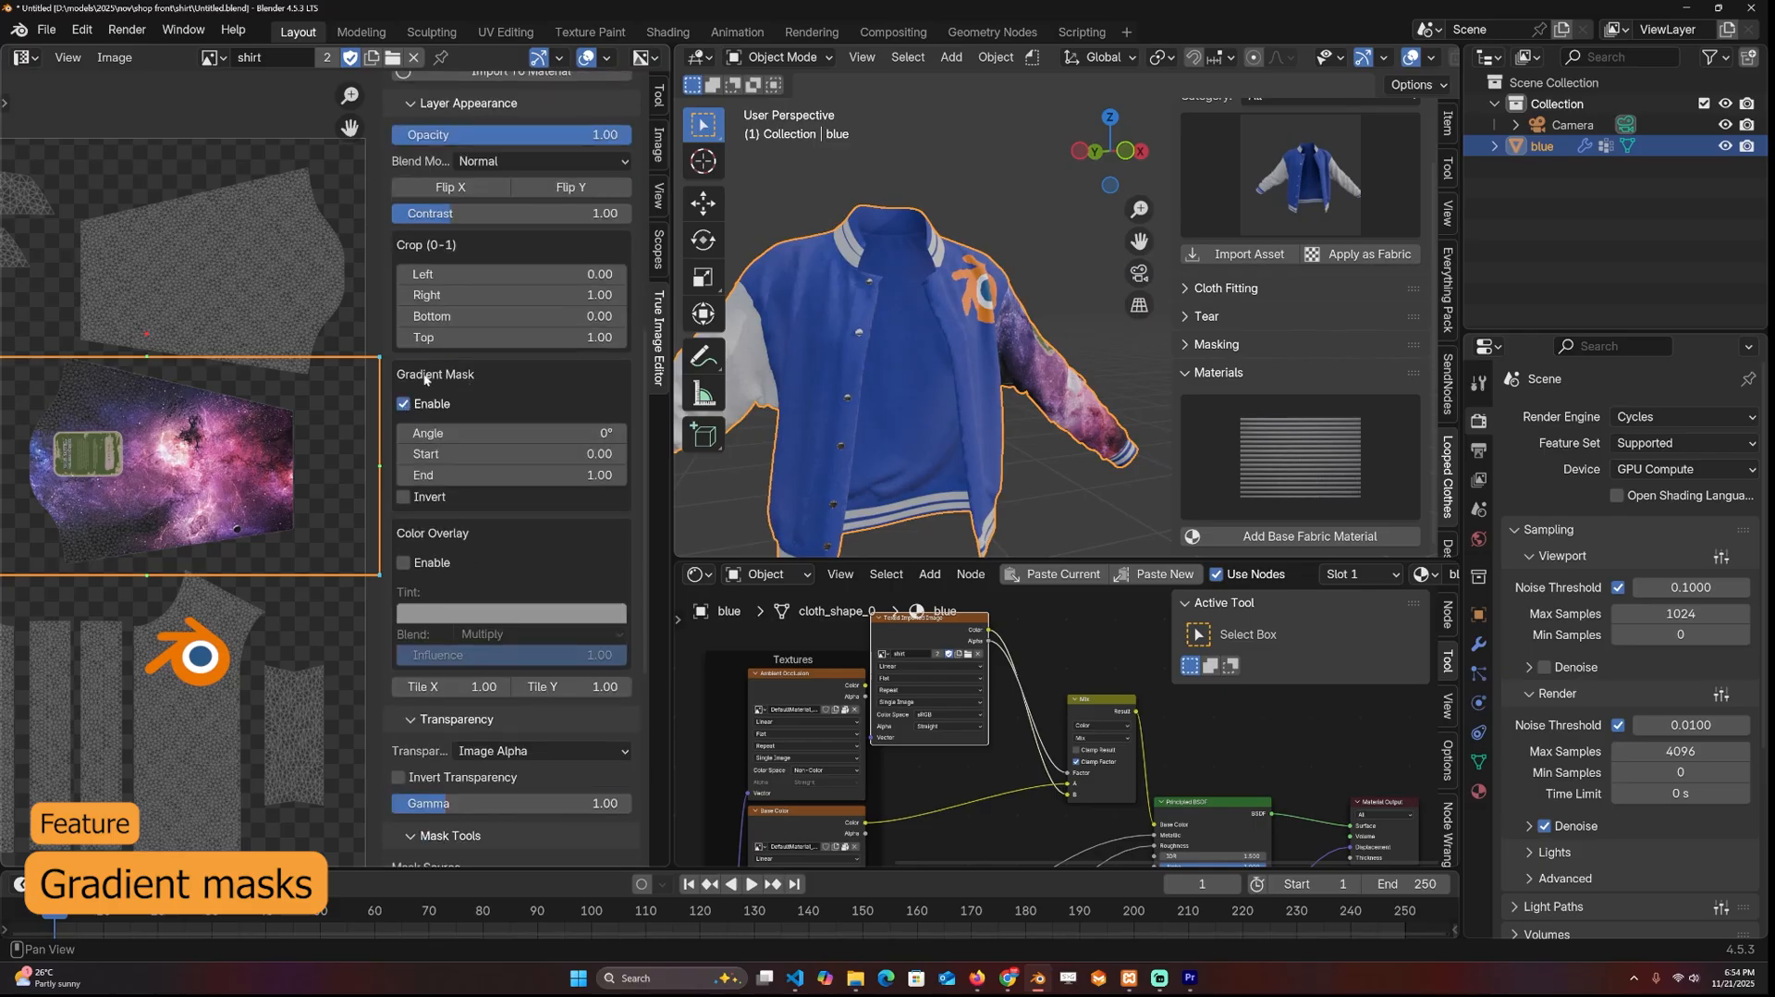
pyautogui.scroll(3, 436, 432)
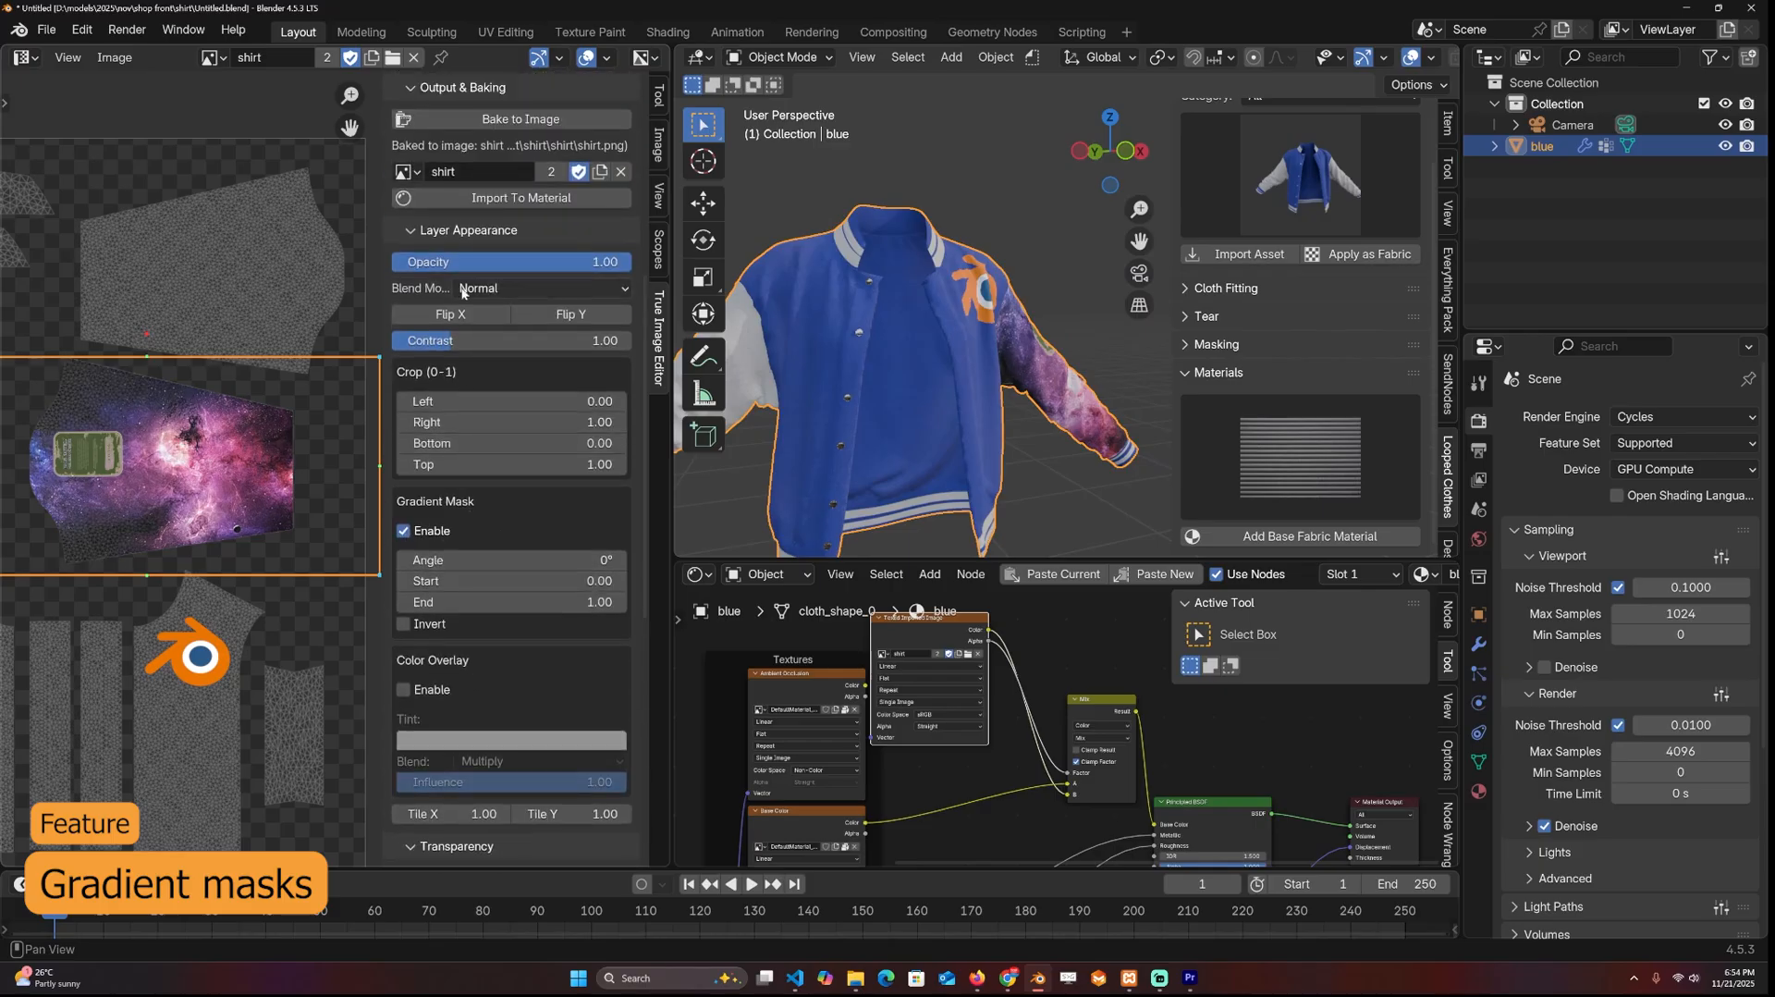
pyautogui.click(512, 559)
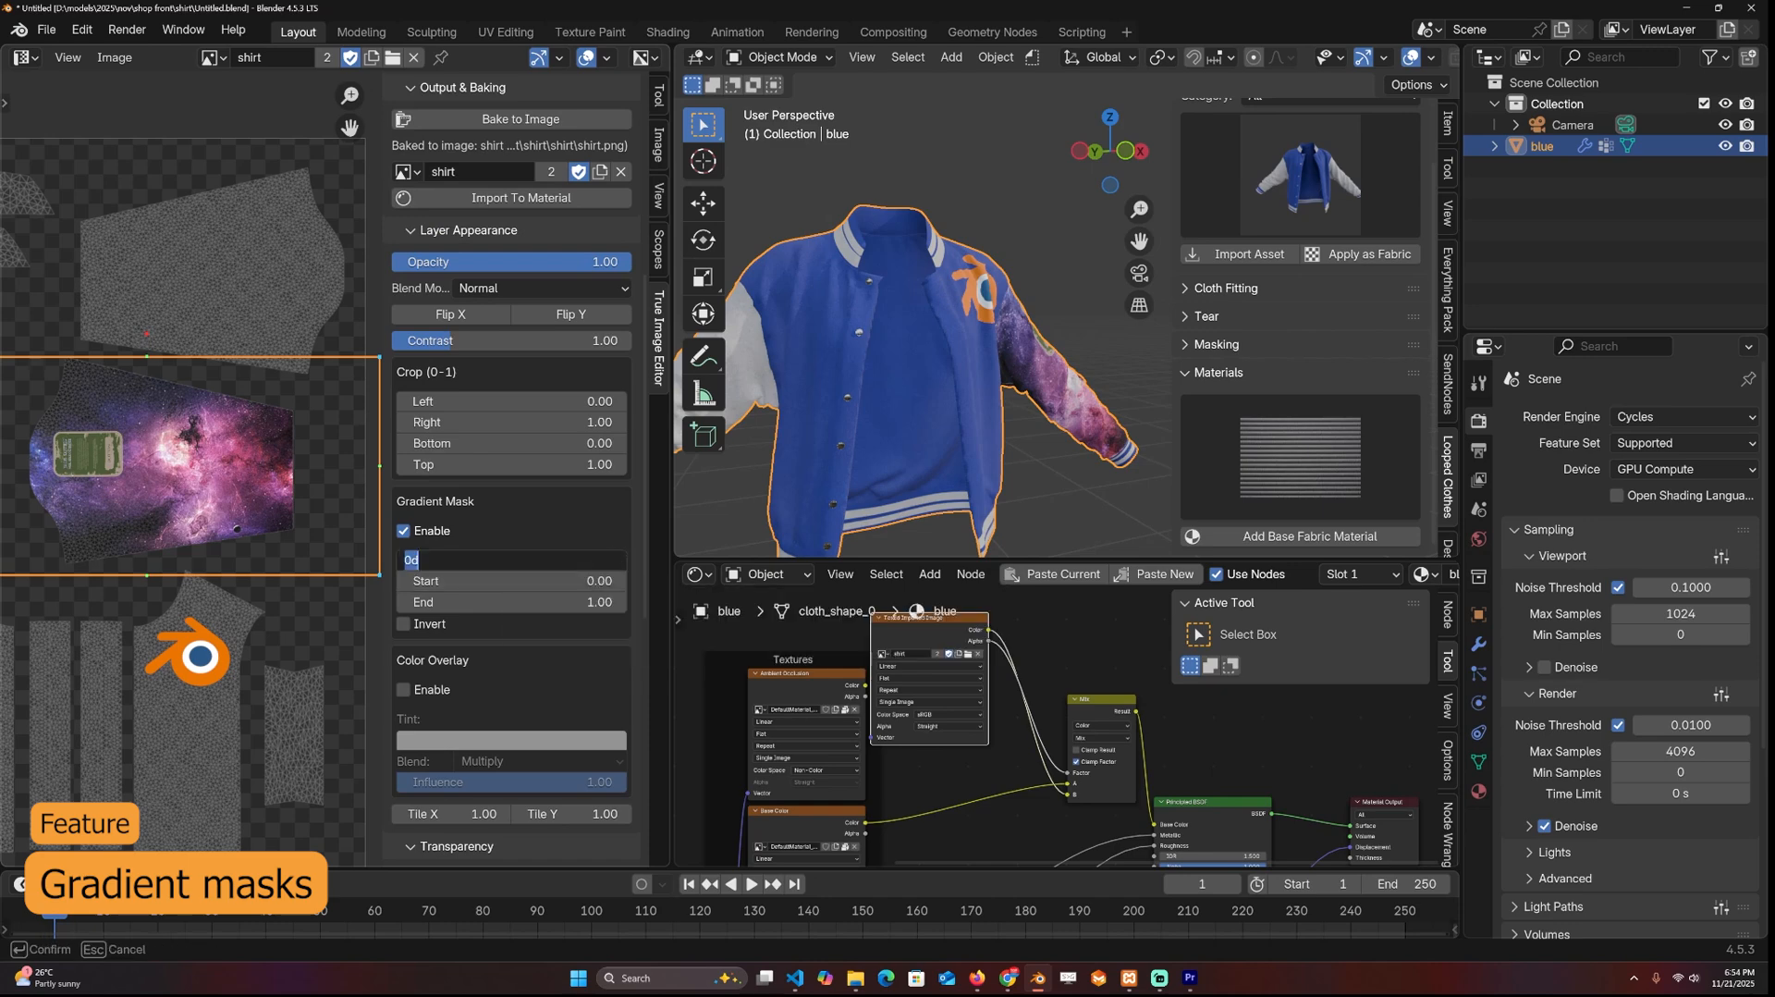
pyautogui.write('0')
pyautogui.press('Return')
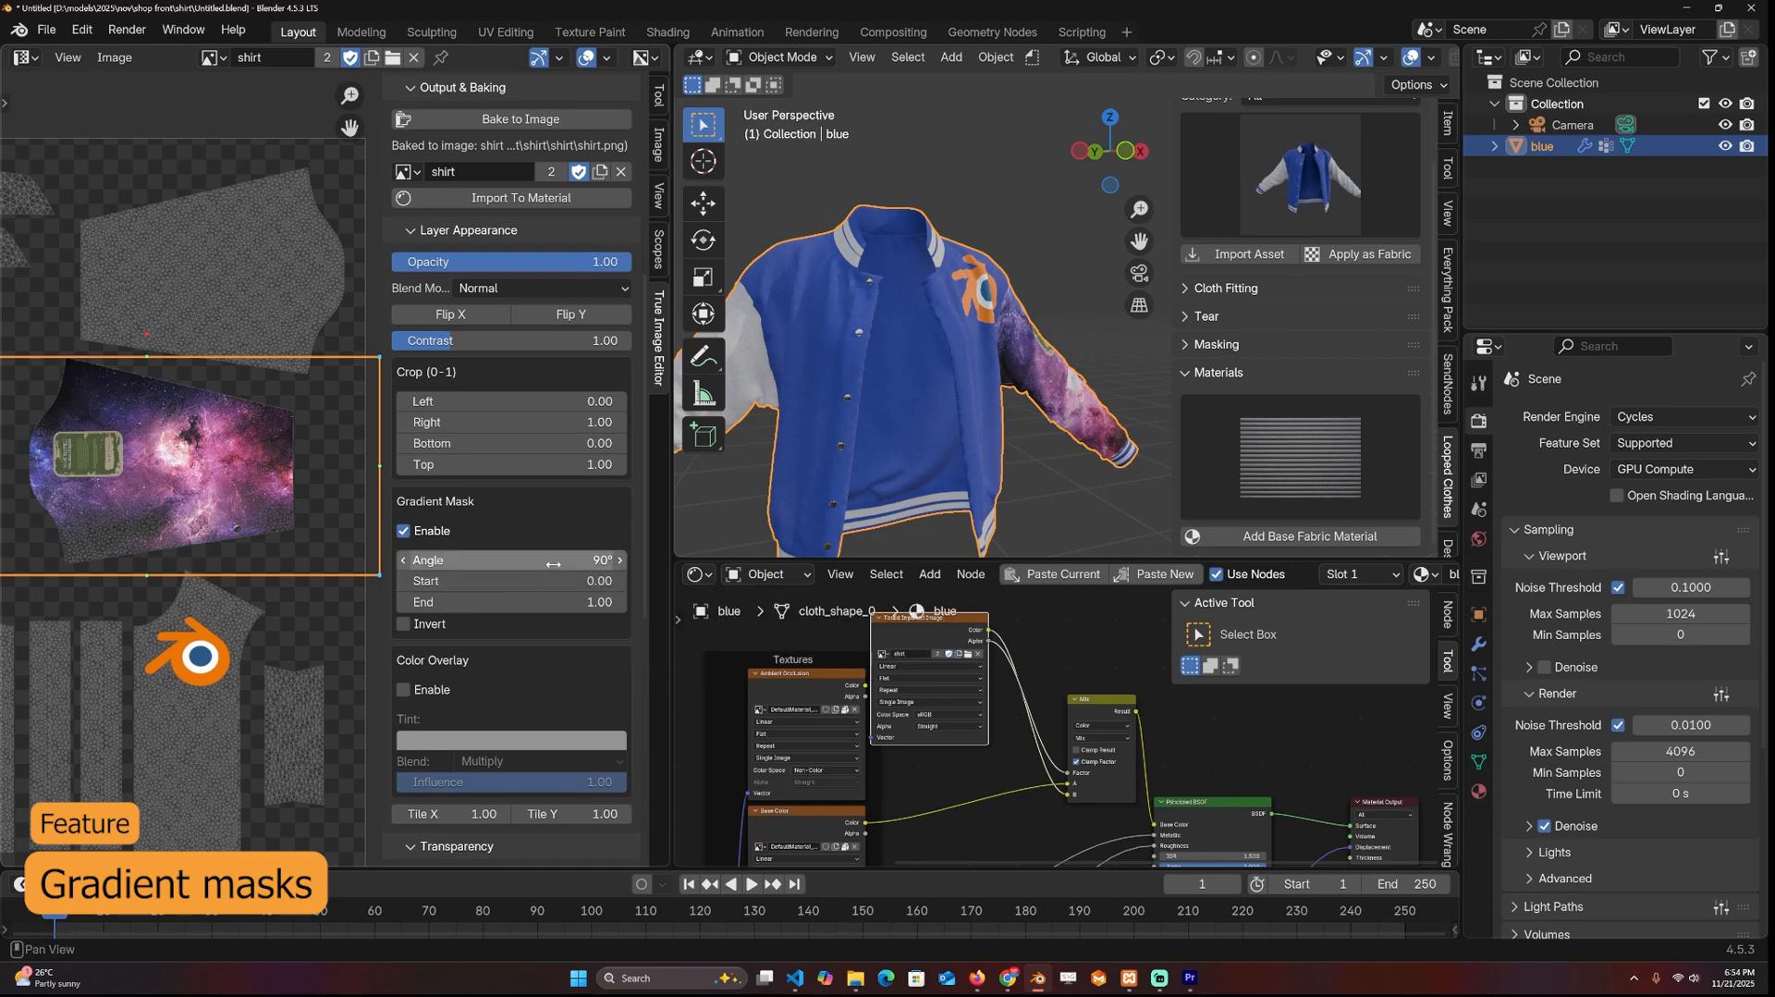
pyautogui.click(553, 564)
pyautogui.write('0')
pyautogui.press('Return')
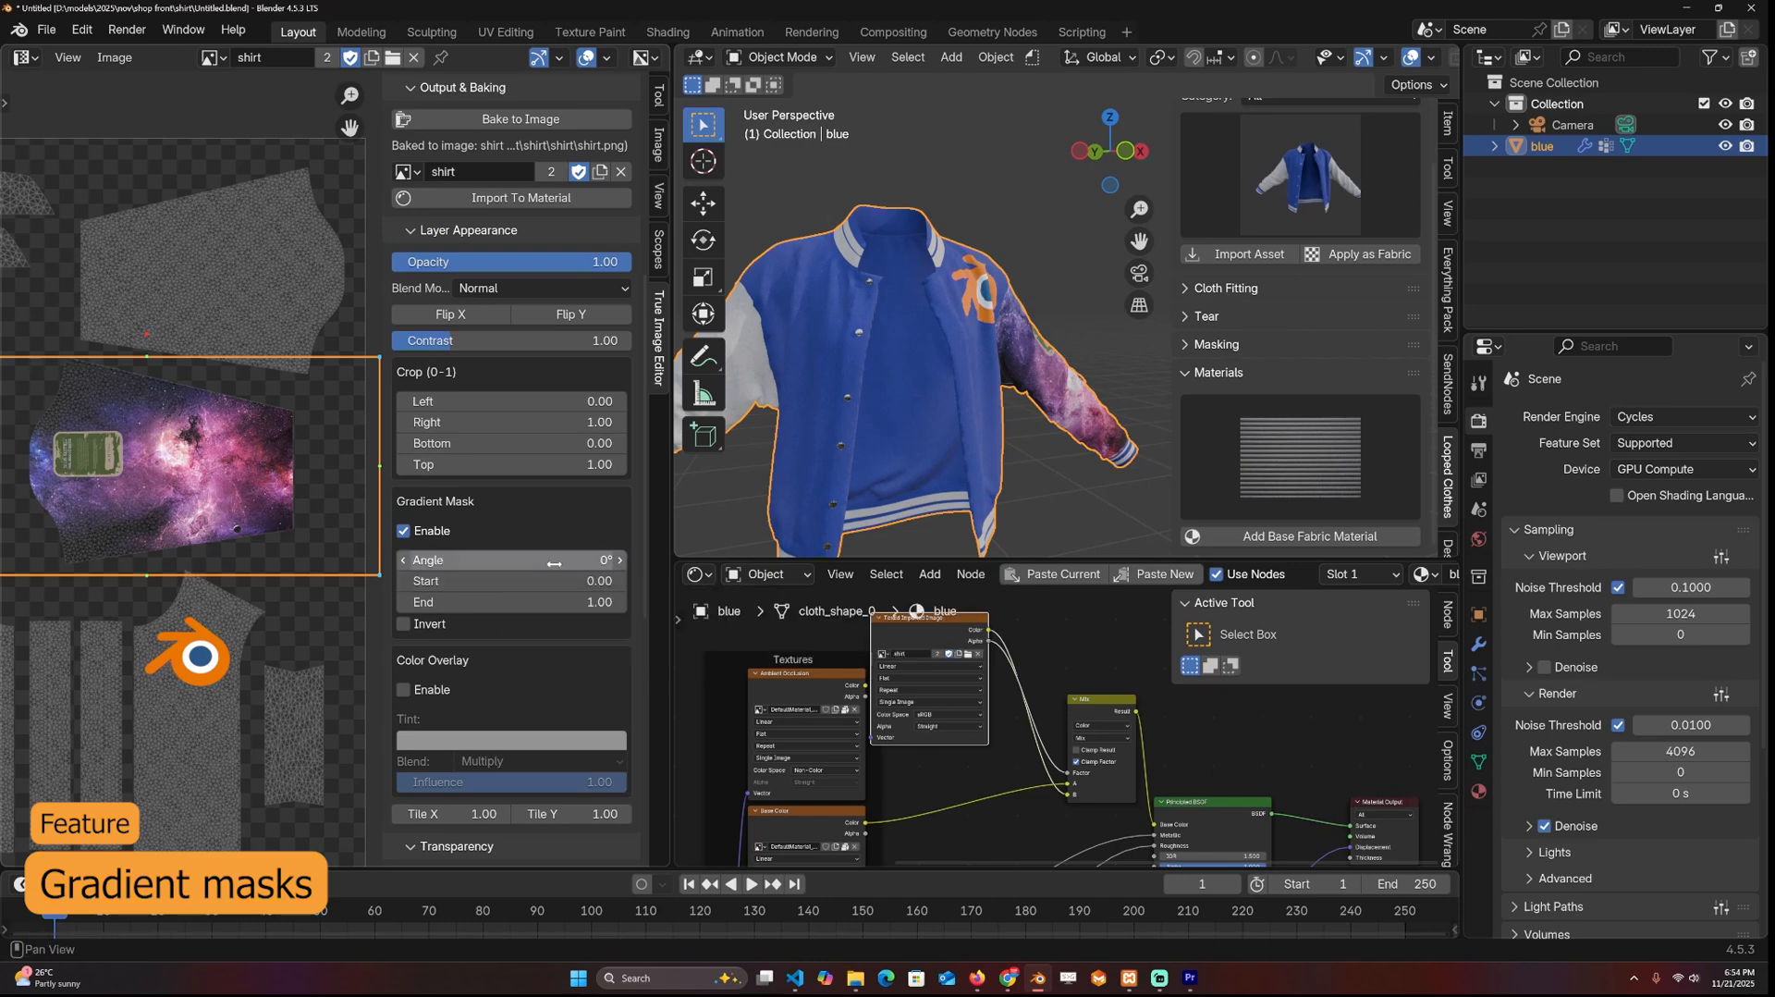
pyautogui.click(402, 623)
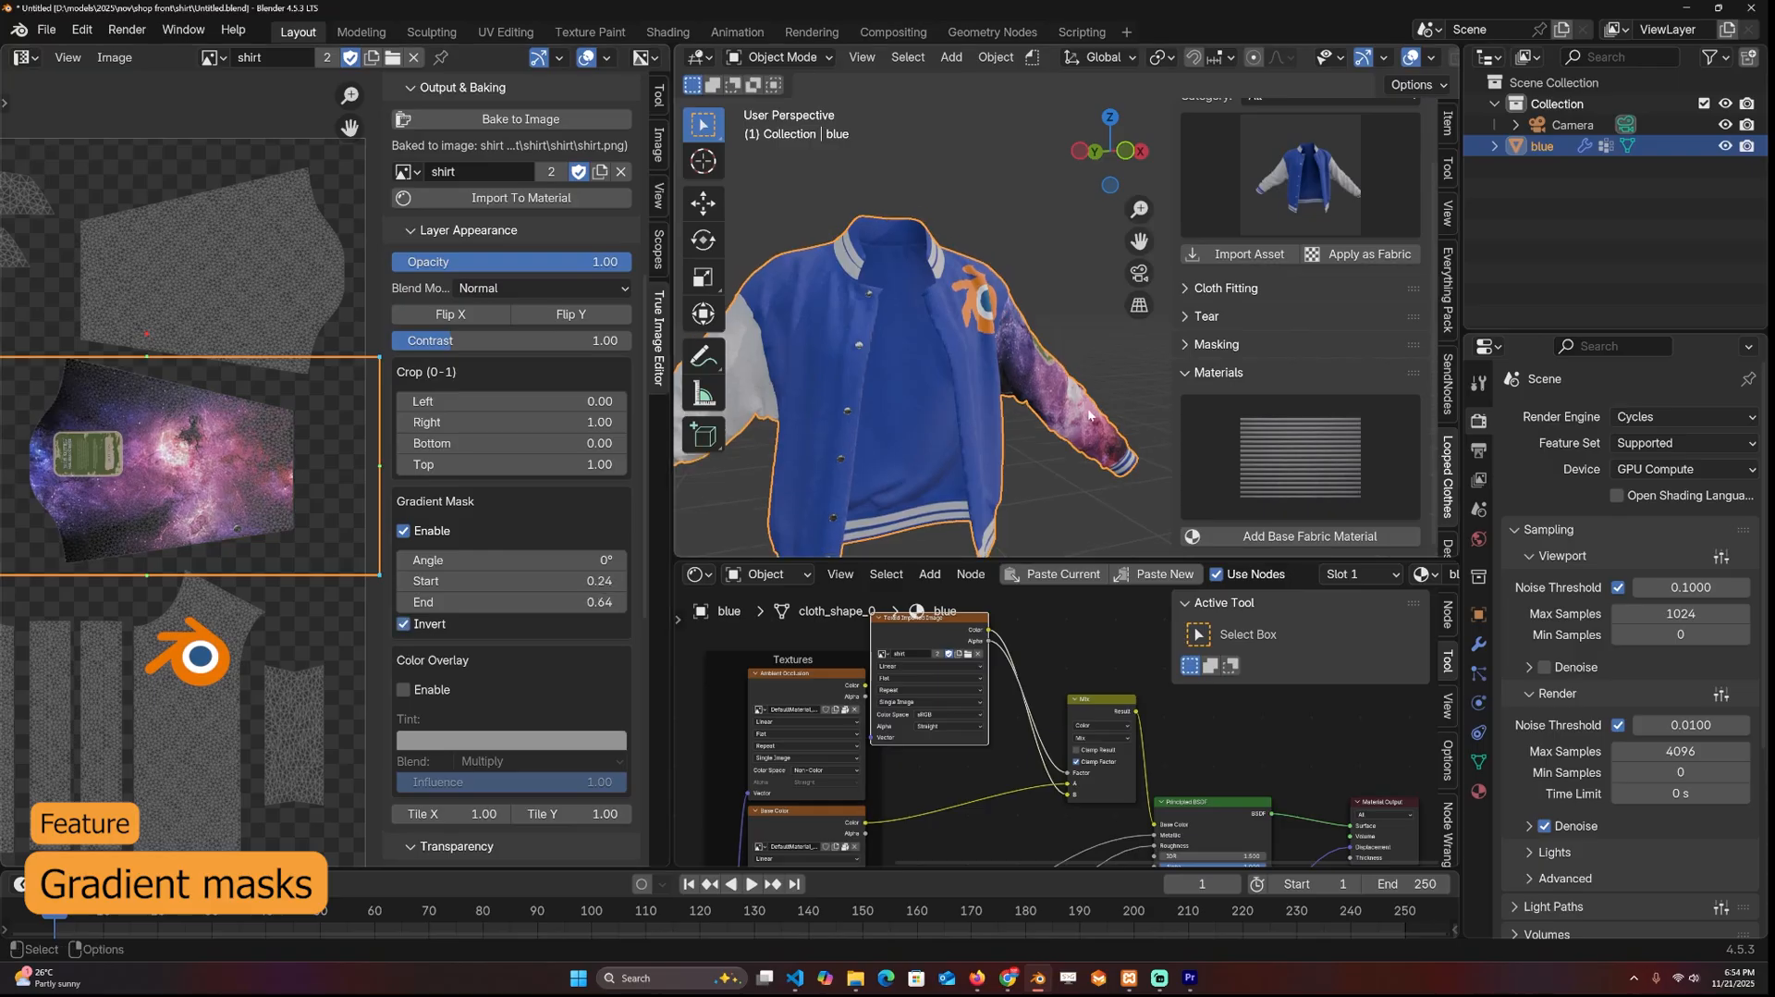
pyautogui.scroll(3, 488, 374)
pyautogui.scroll(2, 488, 373)
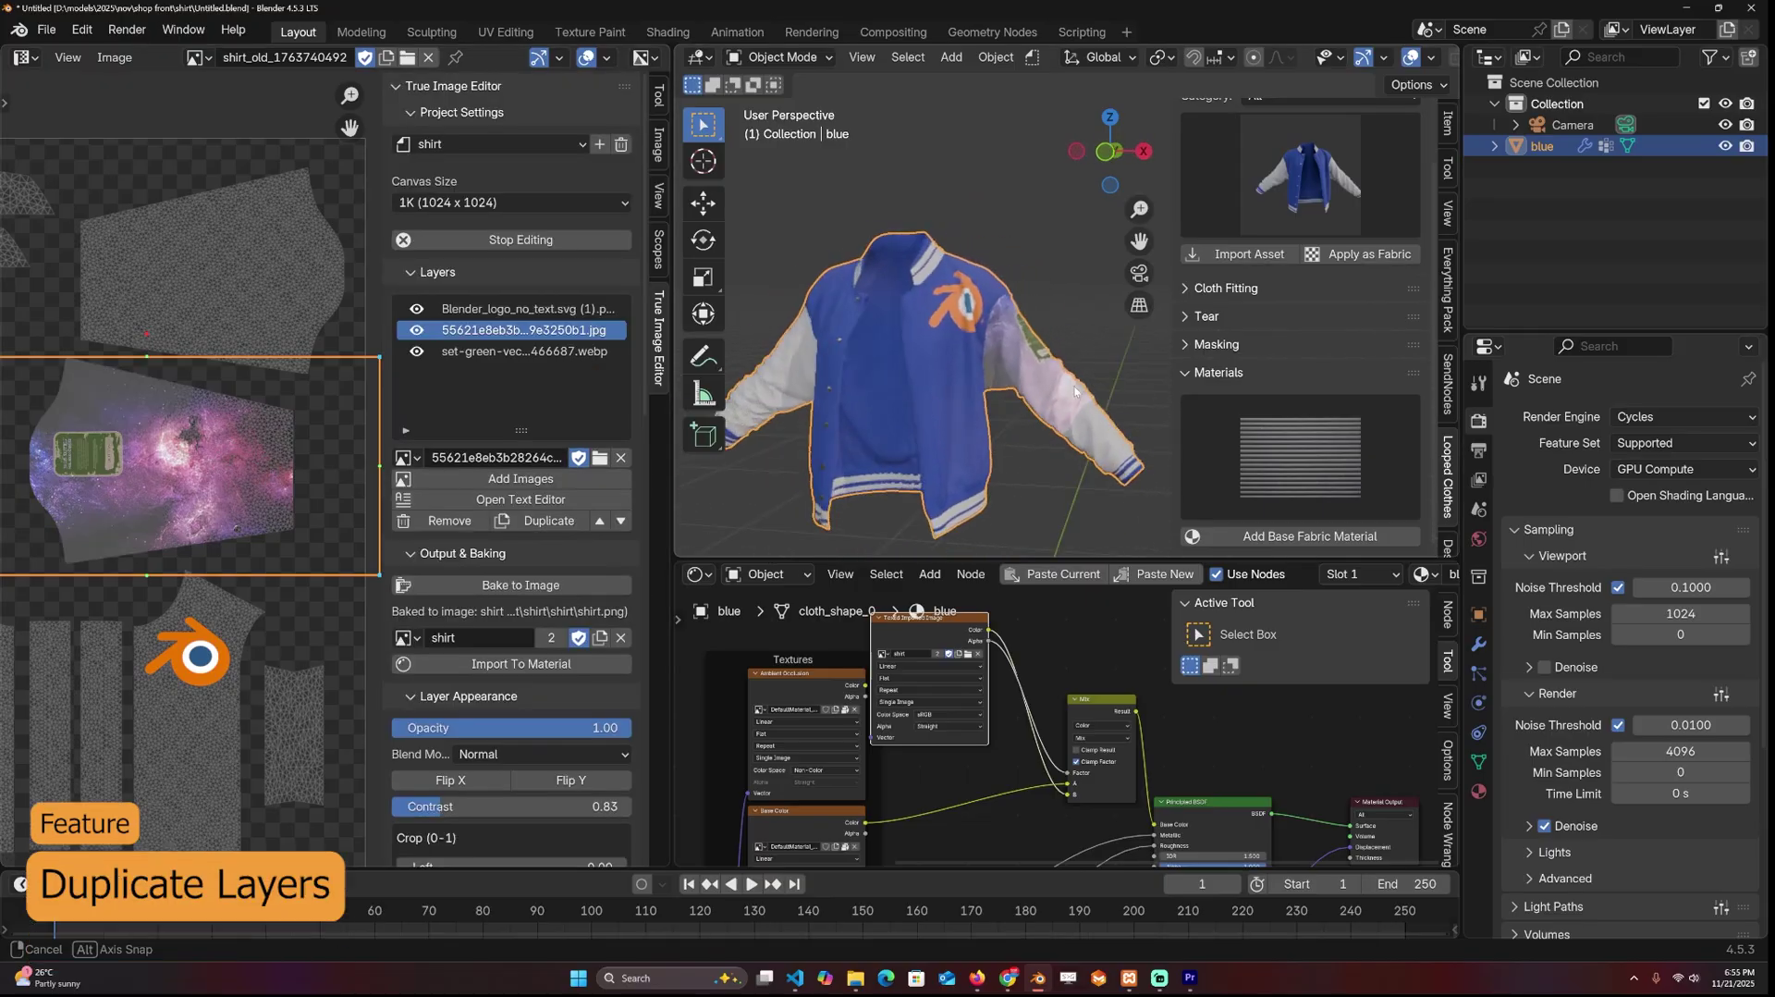
# Step: Duplicate the faded galaxy layer for the other sleeve and detach the copy's shared mask image
pyautogui.moveTo(1074, 393)
pyautogui.mouseDown(button='middle')
pyautogui.moveTo(762, 338)
pyautogui.moveTo(899, 335)
pyautogui.mouseUp(button='middle')
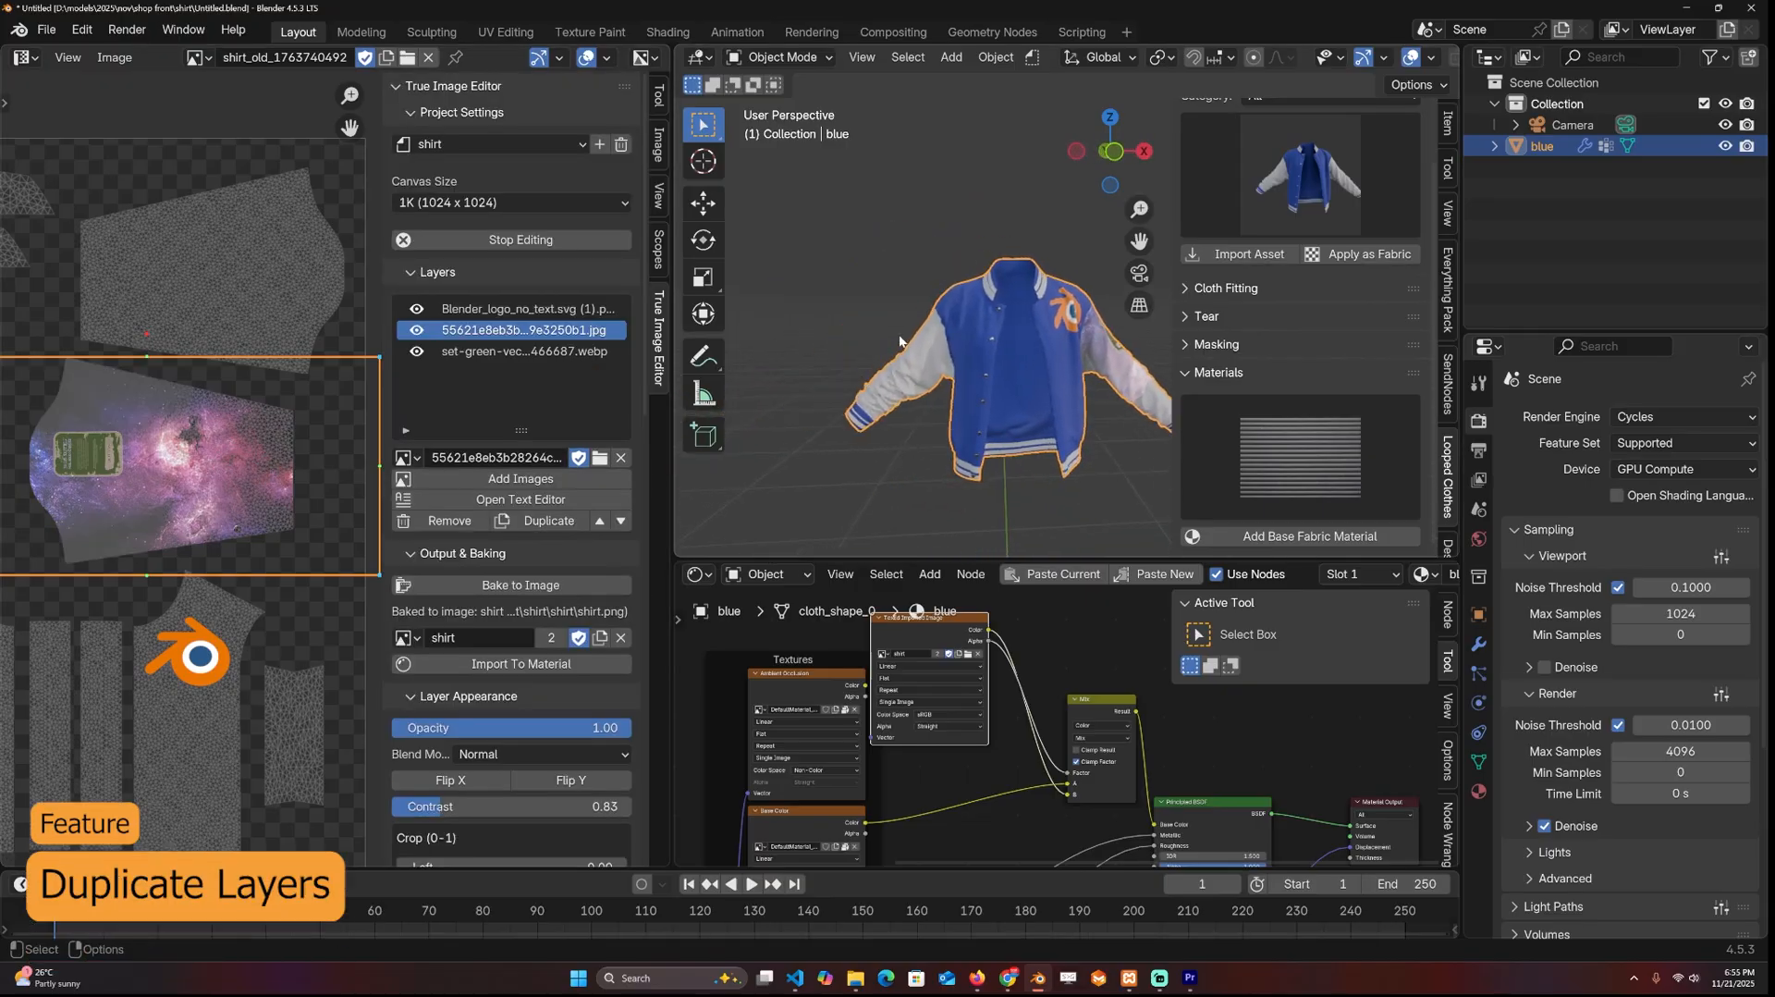
pyautogui.scroll(-3, 208, 555)
pyautogui.moveTo(169, 526); pyautogui.dragTo(207, 559, button='middle')
pyautogui.rightClick(263, 525)
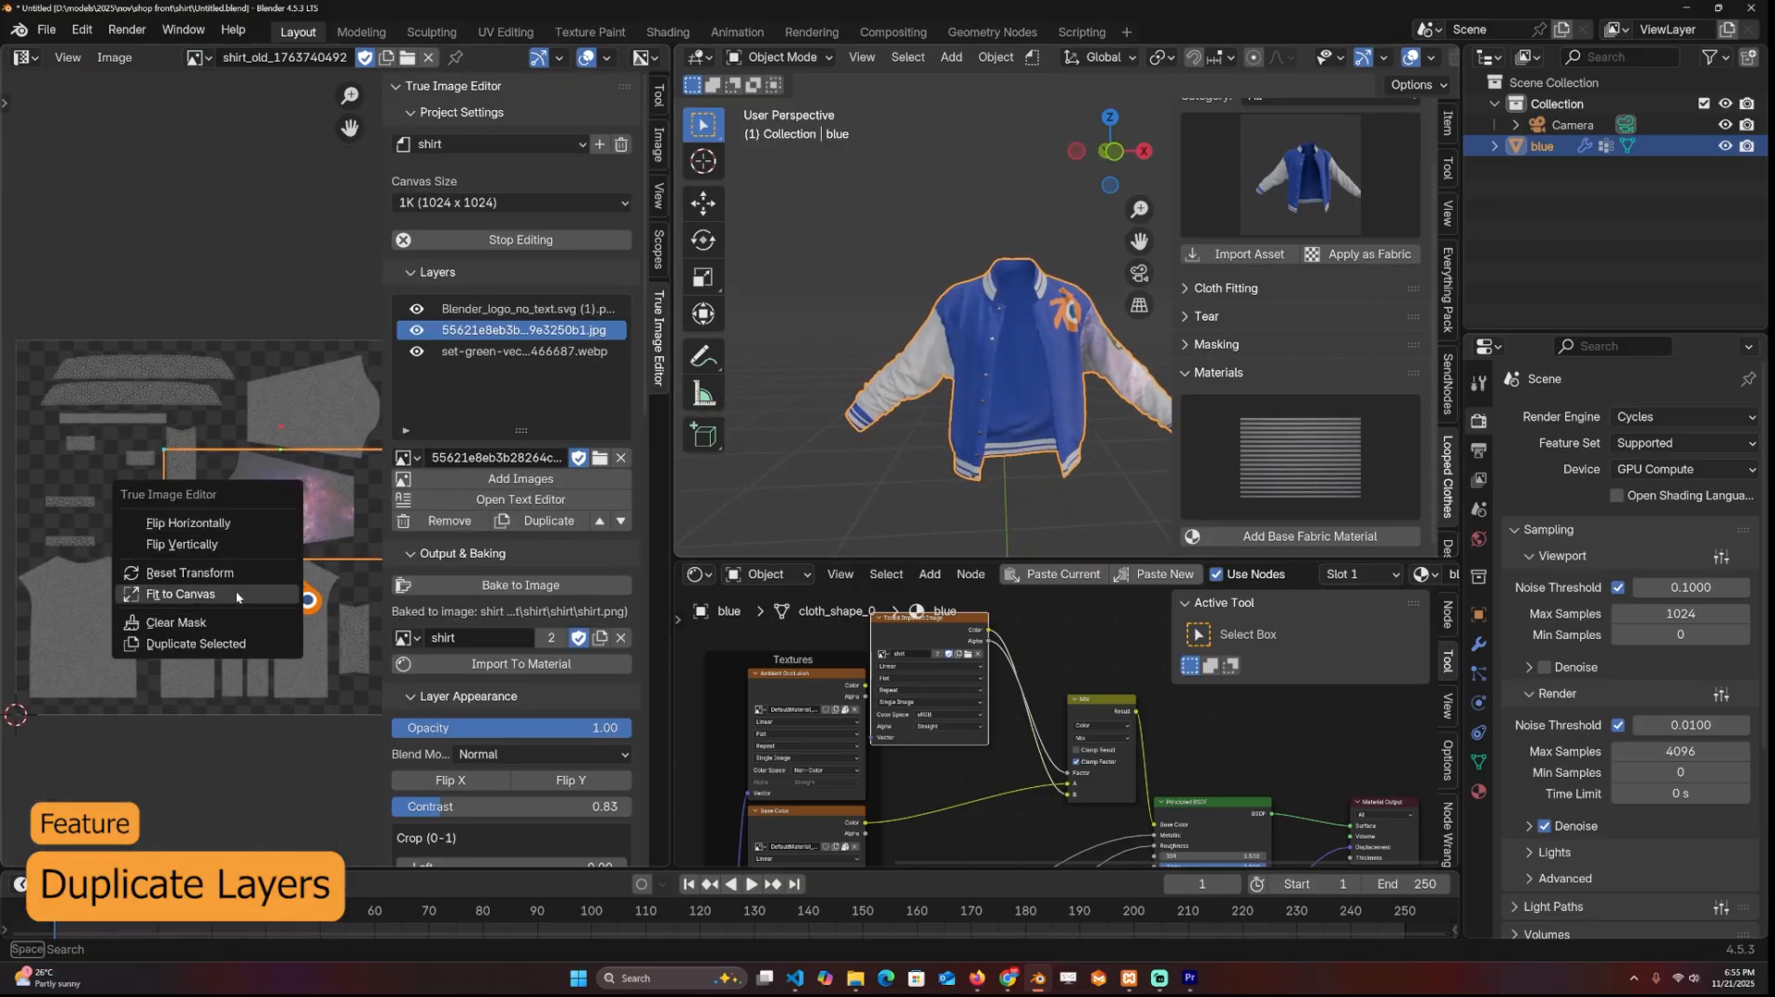
pyautogui.click(236, 645)
pyautogui.moveTo(296, 515); pyautogui.dragTo(313, 420)
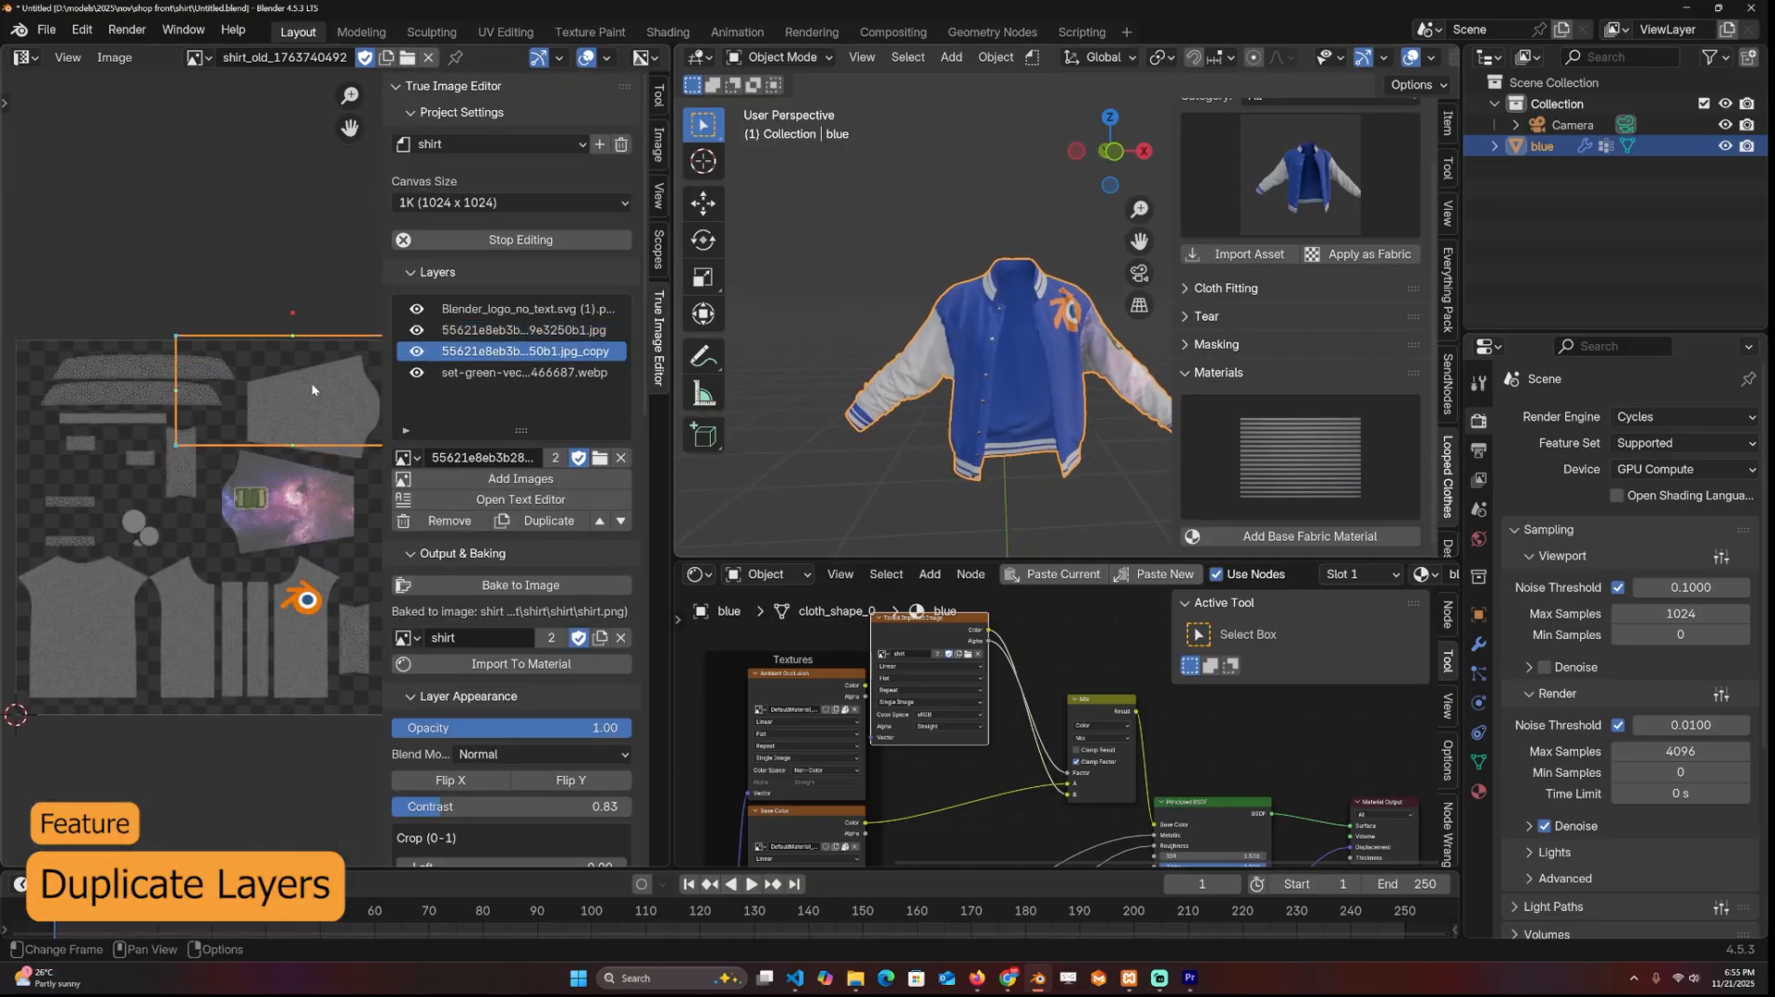
pyautogui.scroll(-4, 495, 666)
pyautogui.scroll(-3, 496, 714)
pyautogui.scroll(-5, 485, 762)
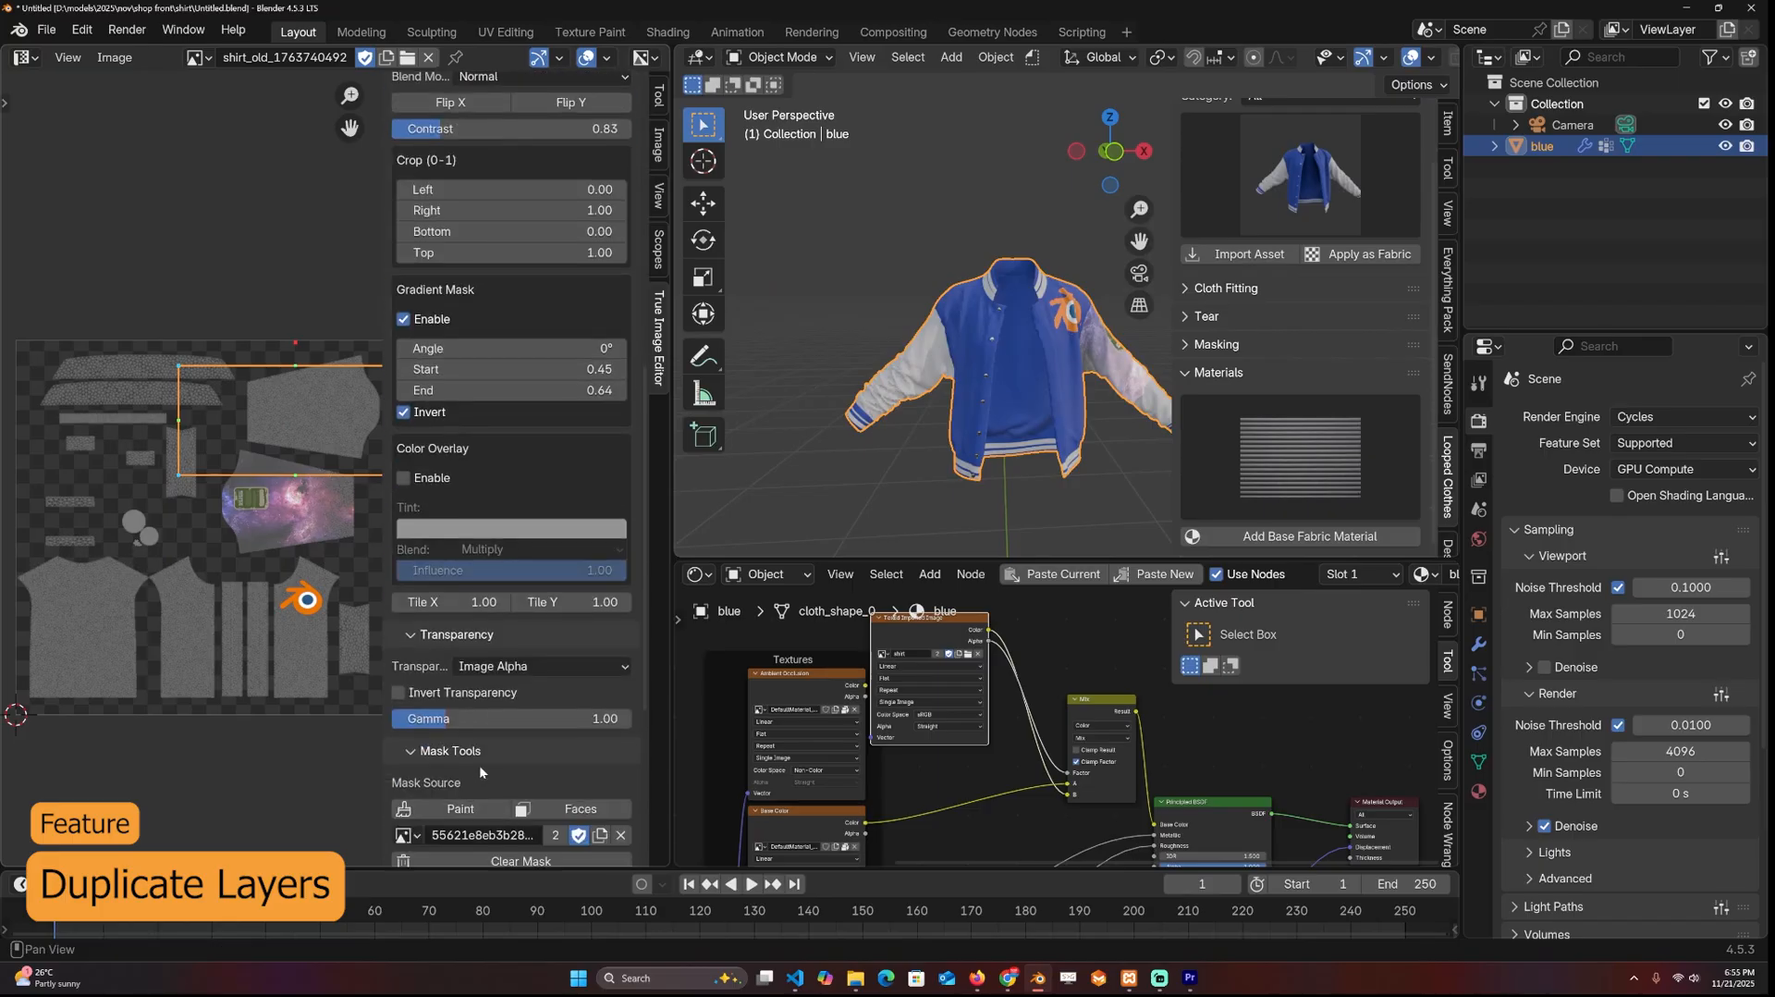
pyautogui.scroll(-3, 477, 765)
pyautogui.scroll(-3, 477, 765)
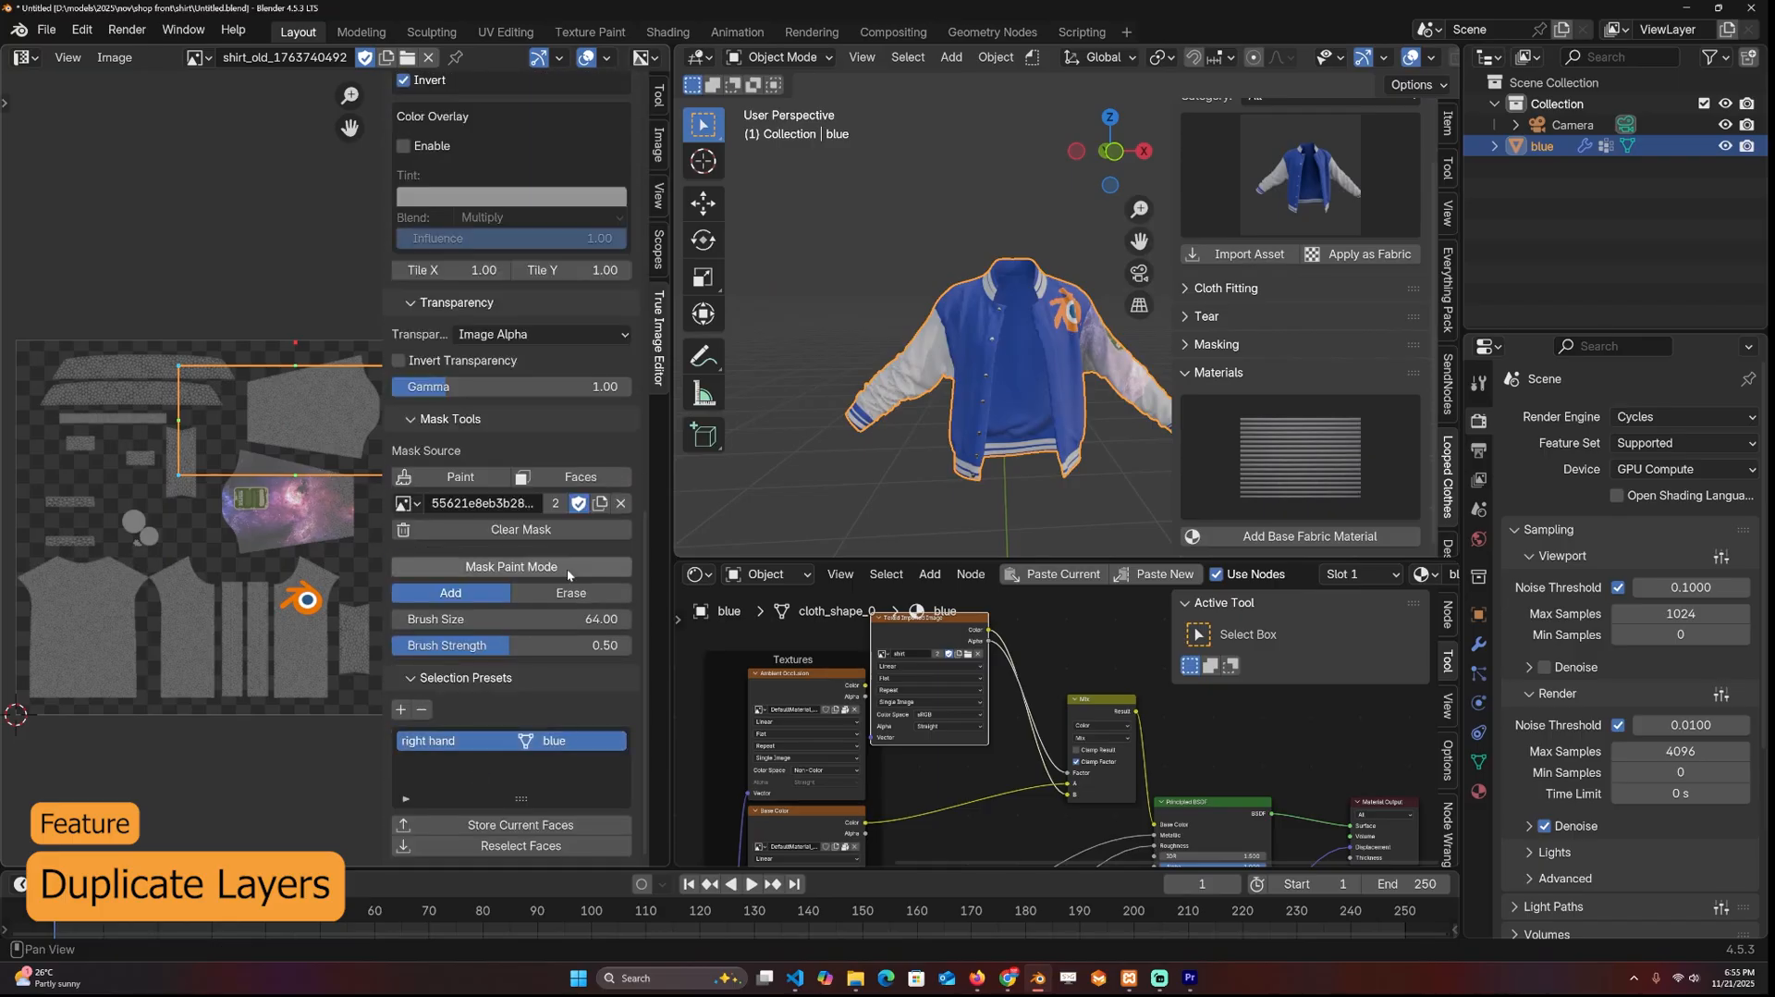
pyautogui.click(576, 504)
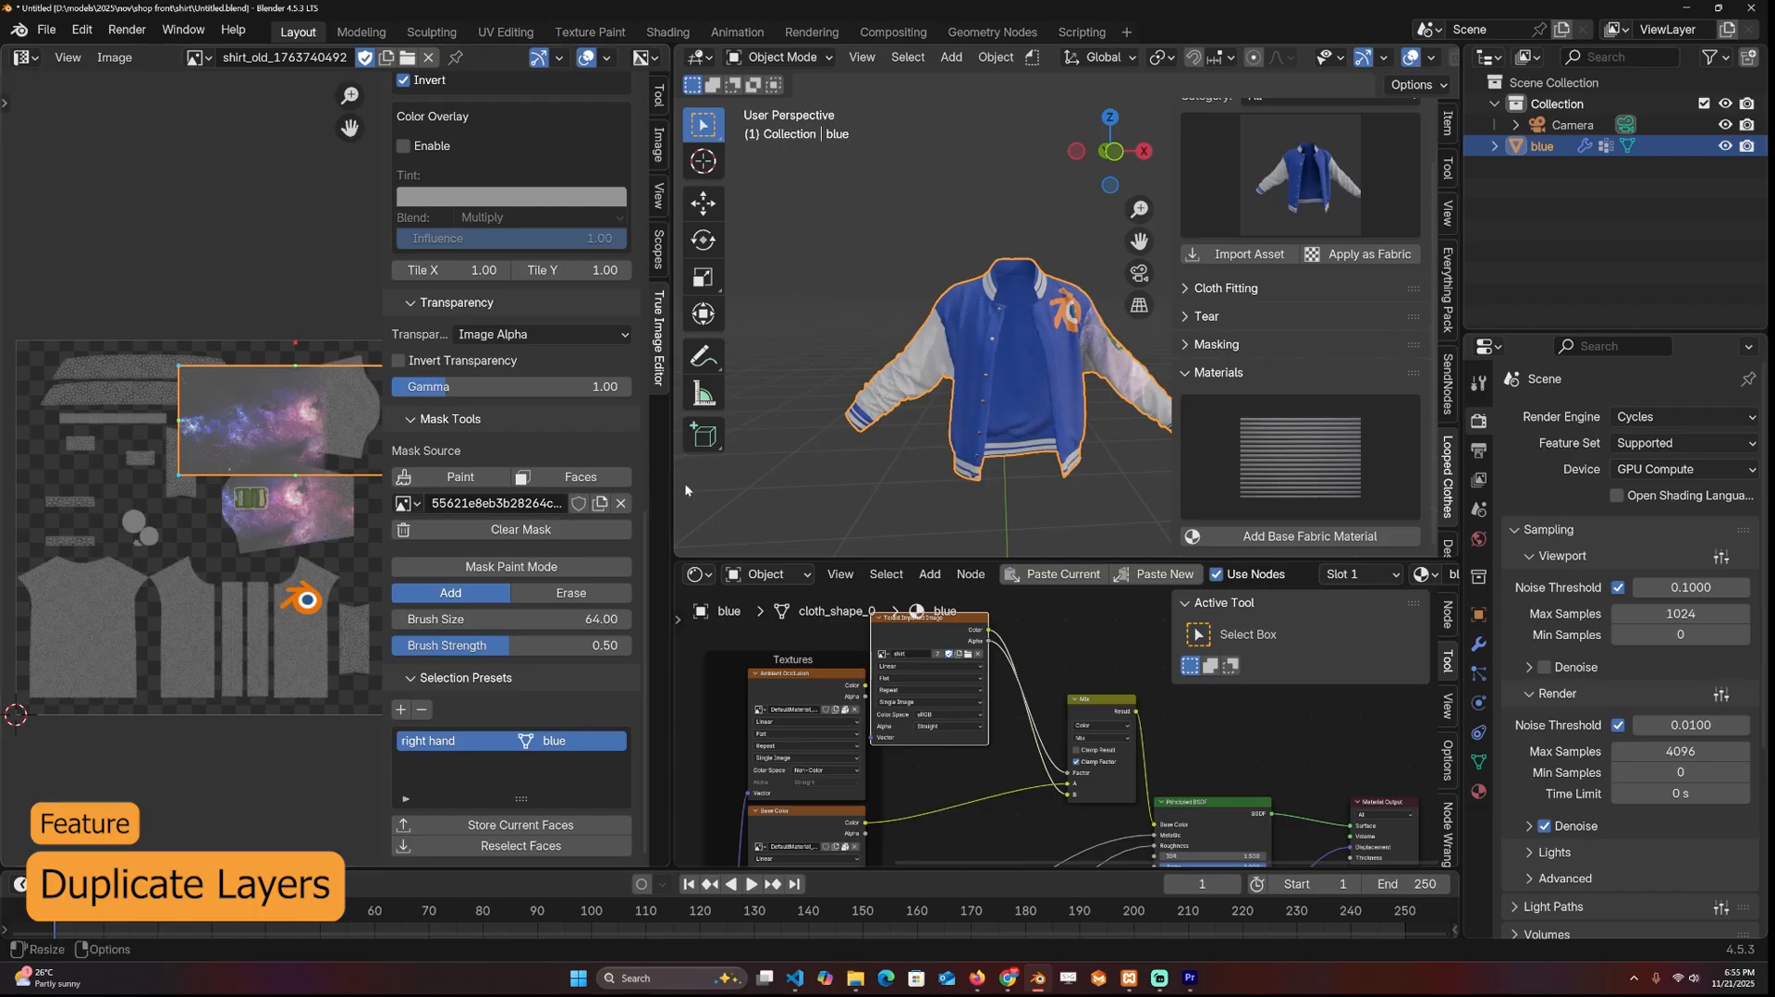
pyautogui.scroll(2, 939, 352)
# Step: Bake the layers to shirt.png so both sleeves show the galaxy print
pyautogui.moveTo(939, 352); pyautogui.dragTo(1084, 390, button='middle')
pyautogui.press('Tab')
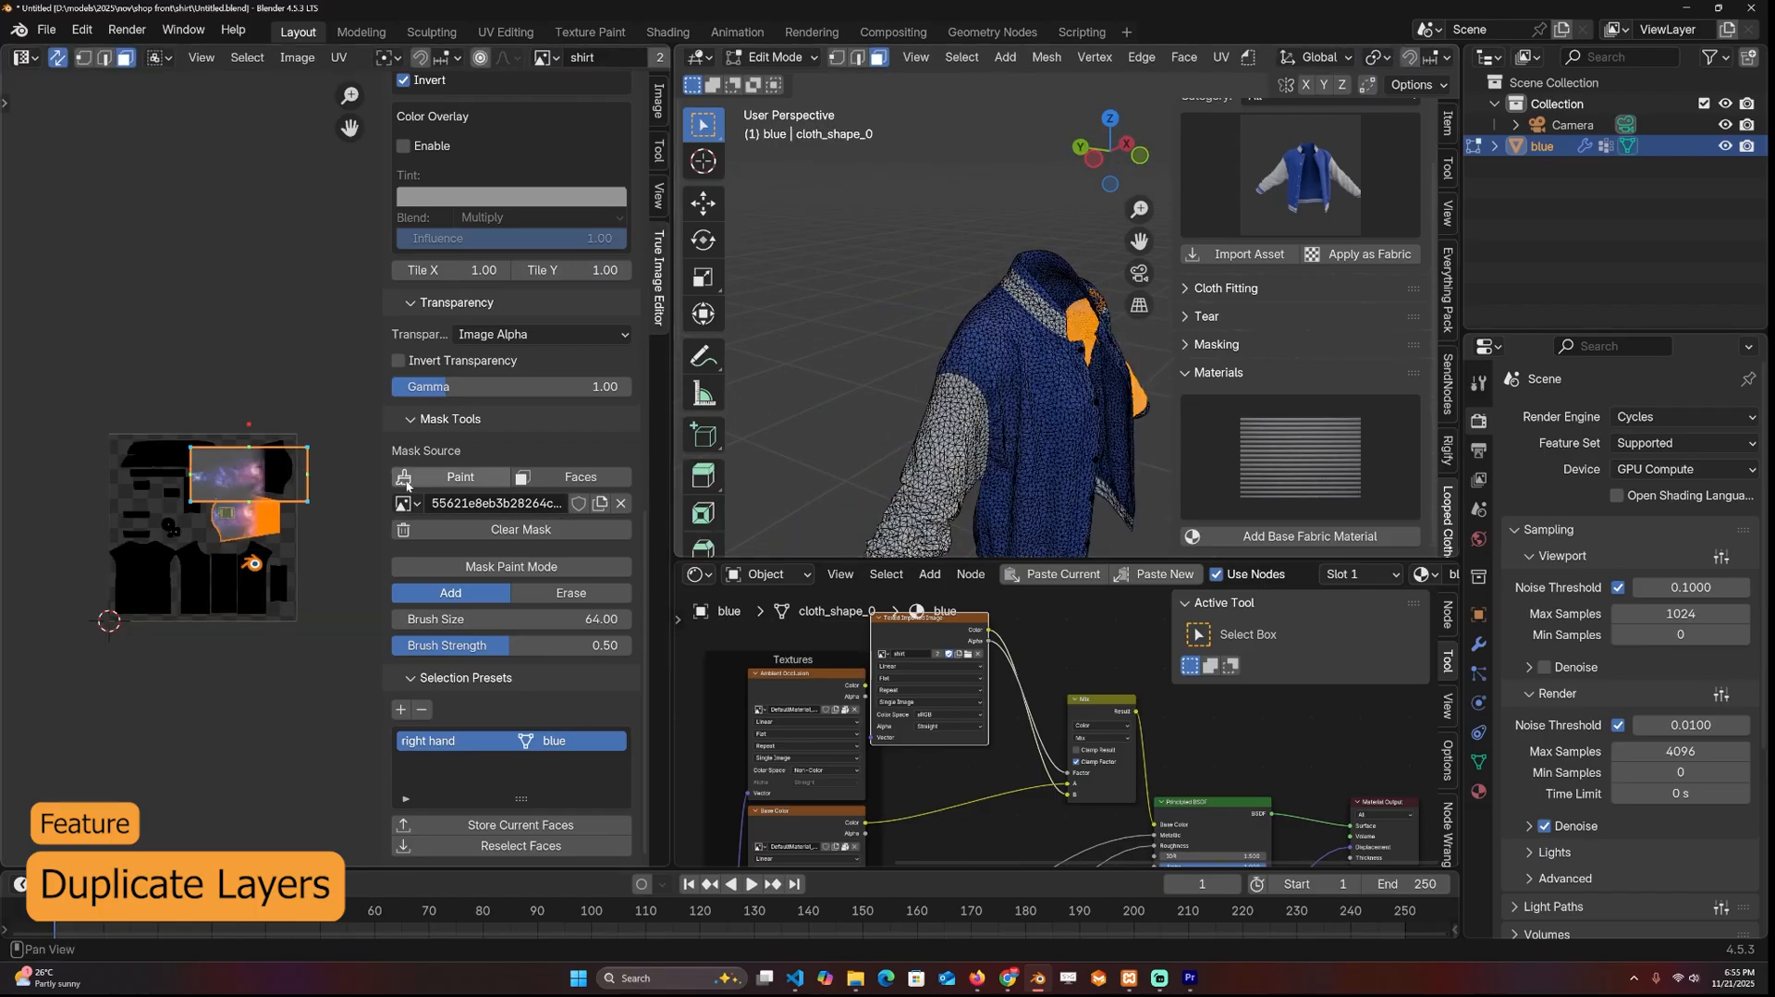
pyautogui.scroll(3, 253, 469)
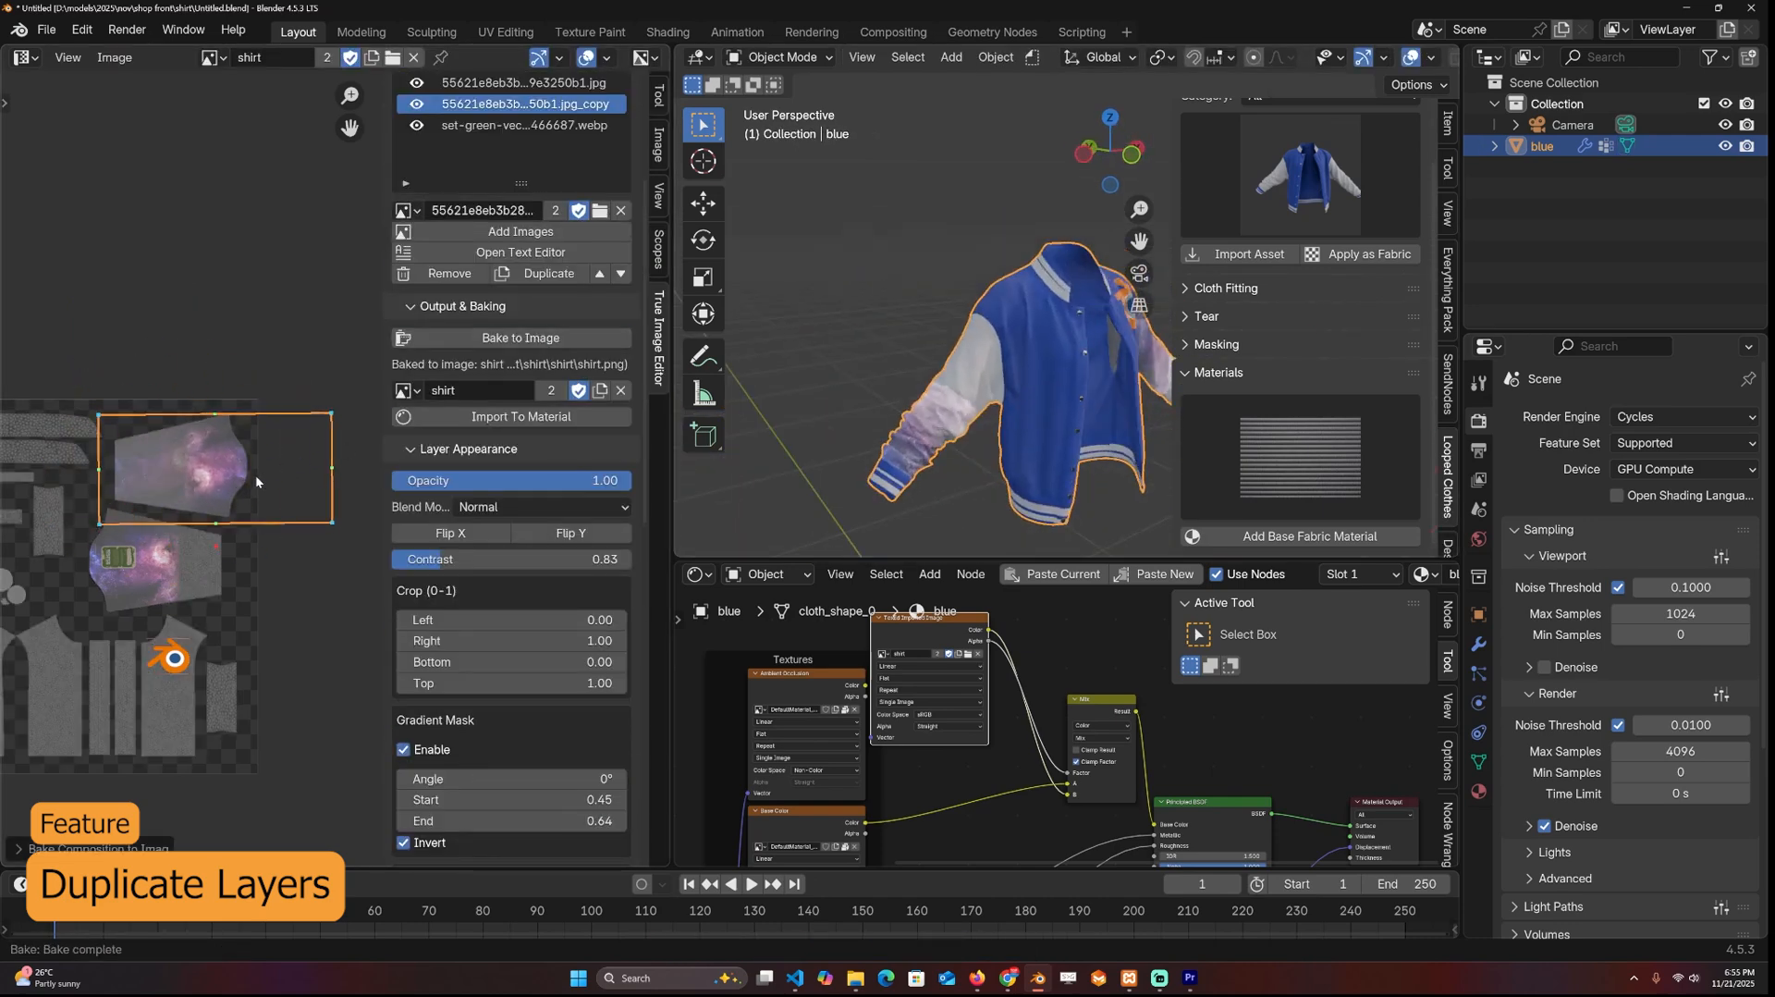
pyautogui.click(520, 337)
pyautogui.moveTo(923, 415); pyautogui.dragTo(1025, 419, button='middle')
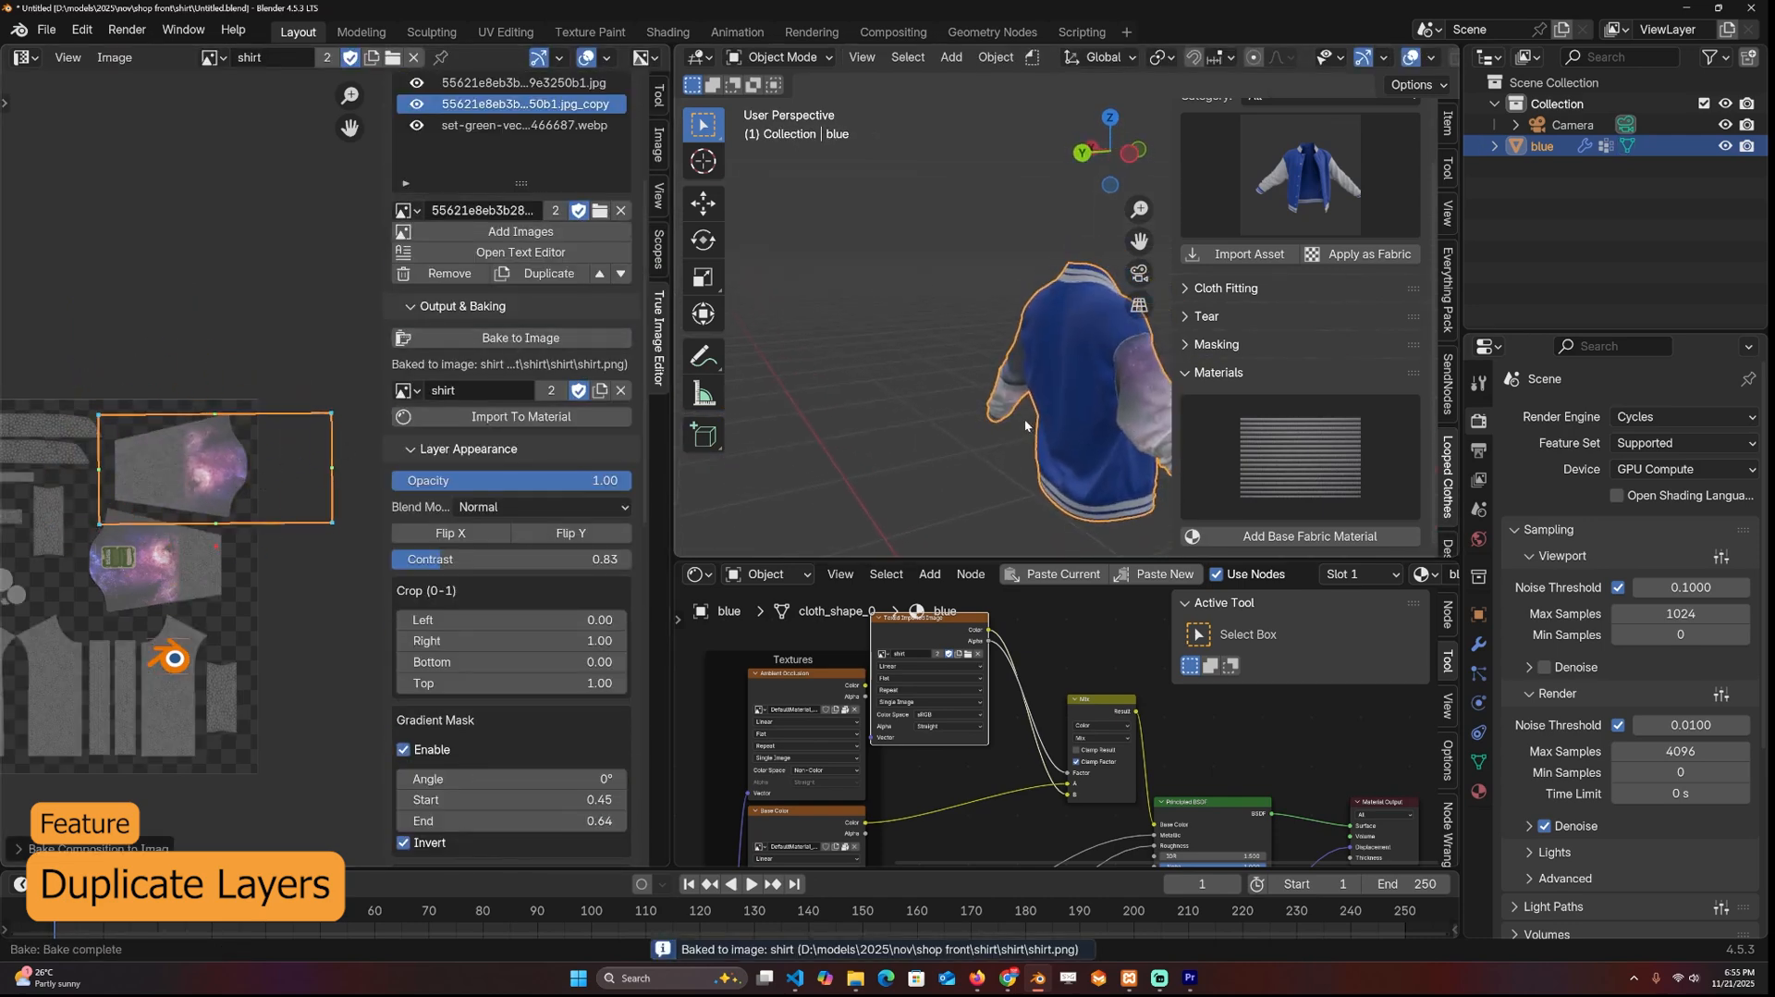
pyautogui.scroll(5, 501, 277)
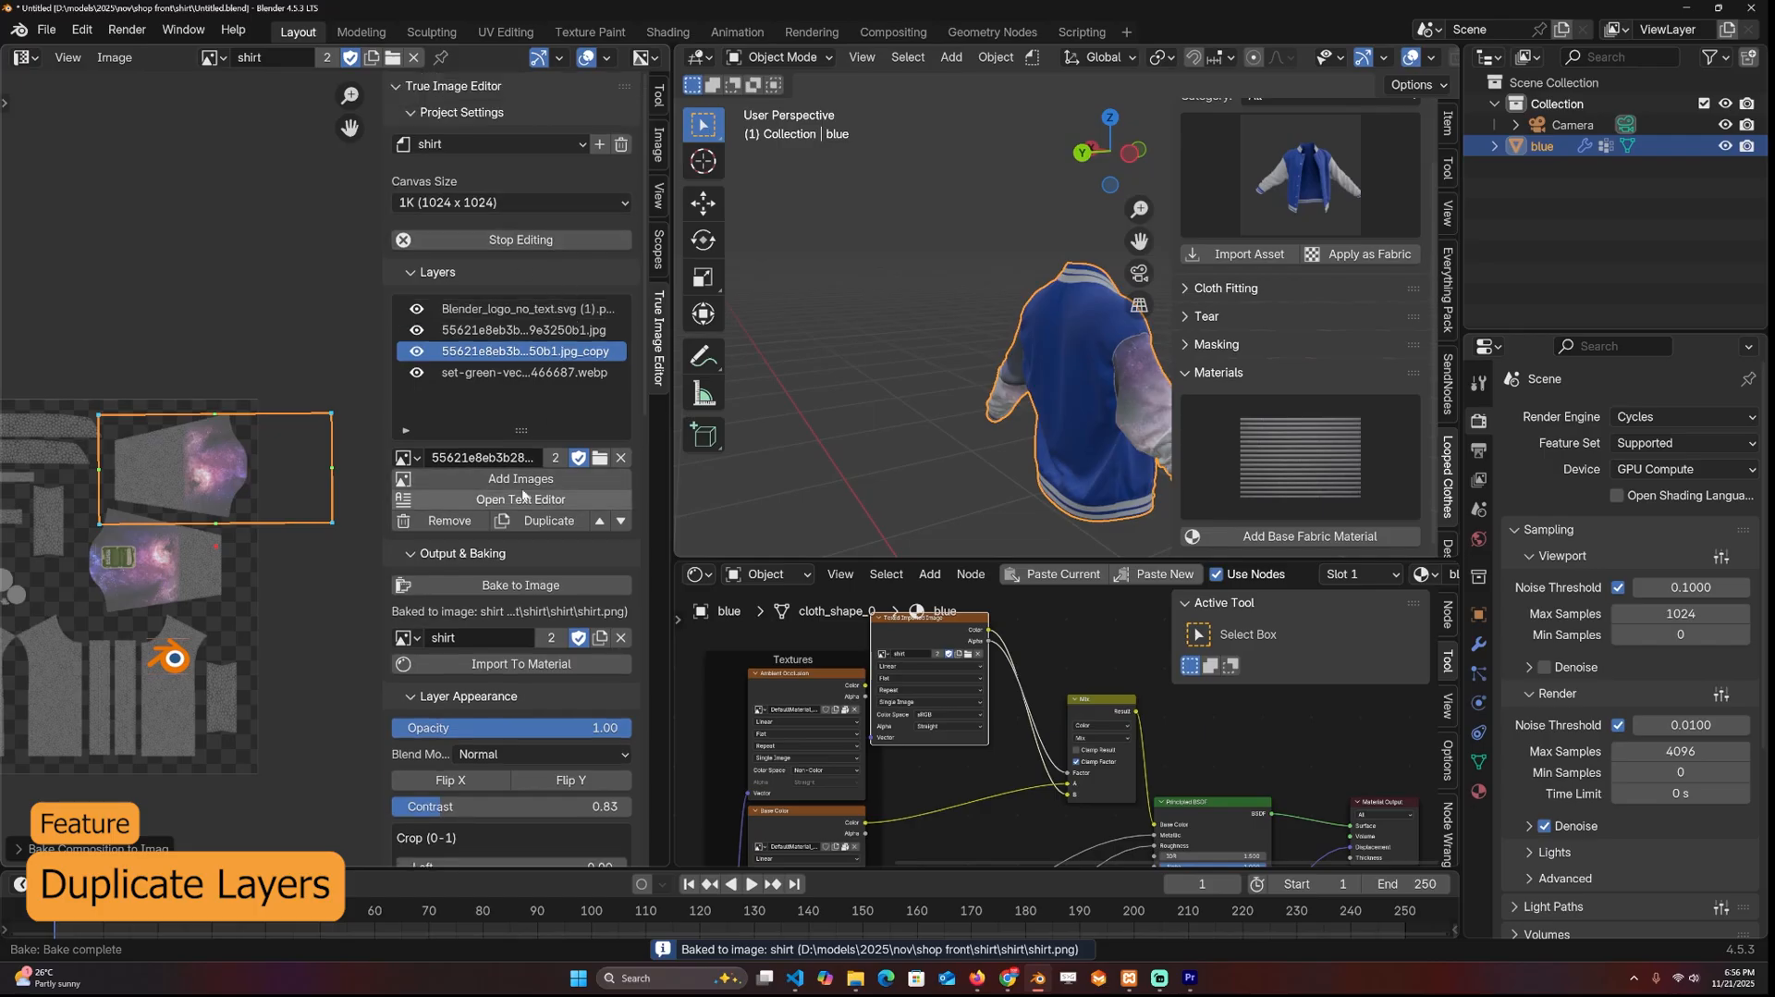
# Step: Add texed_text (8).png from Downloads as a new SUBSCRIBE text layer
pyautogui.click(522, 481)
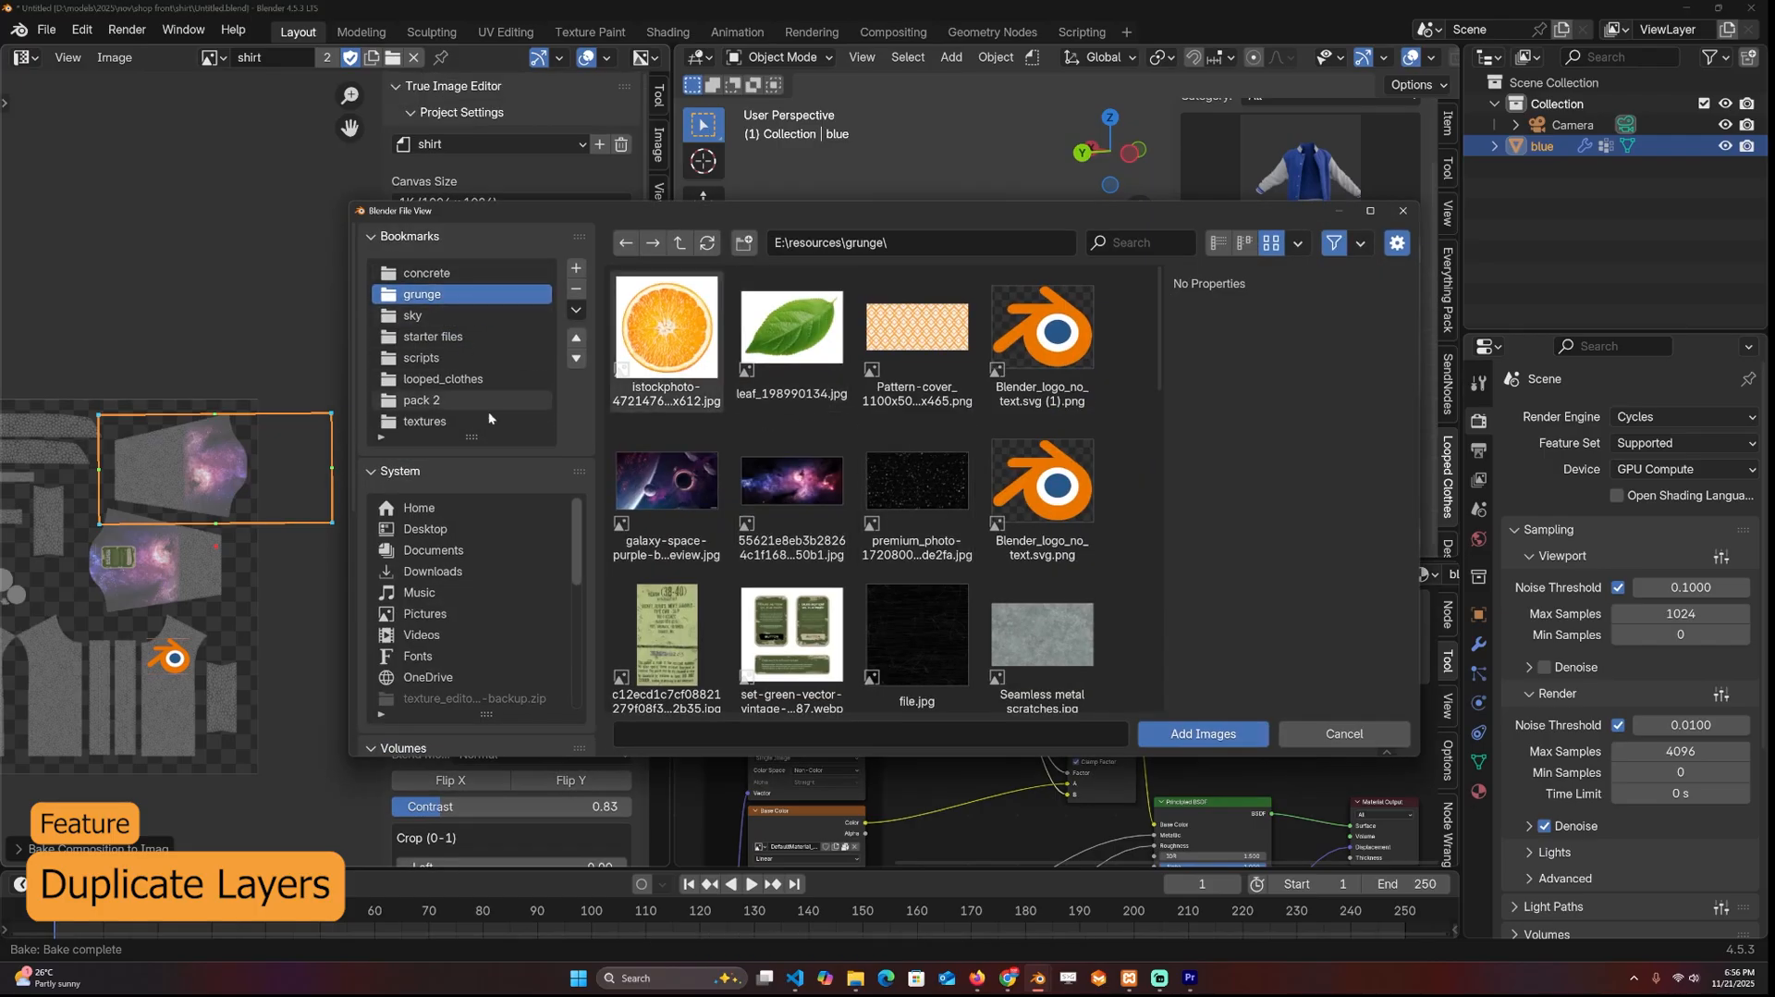
pyautogui.click(444, 570)
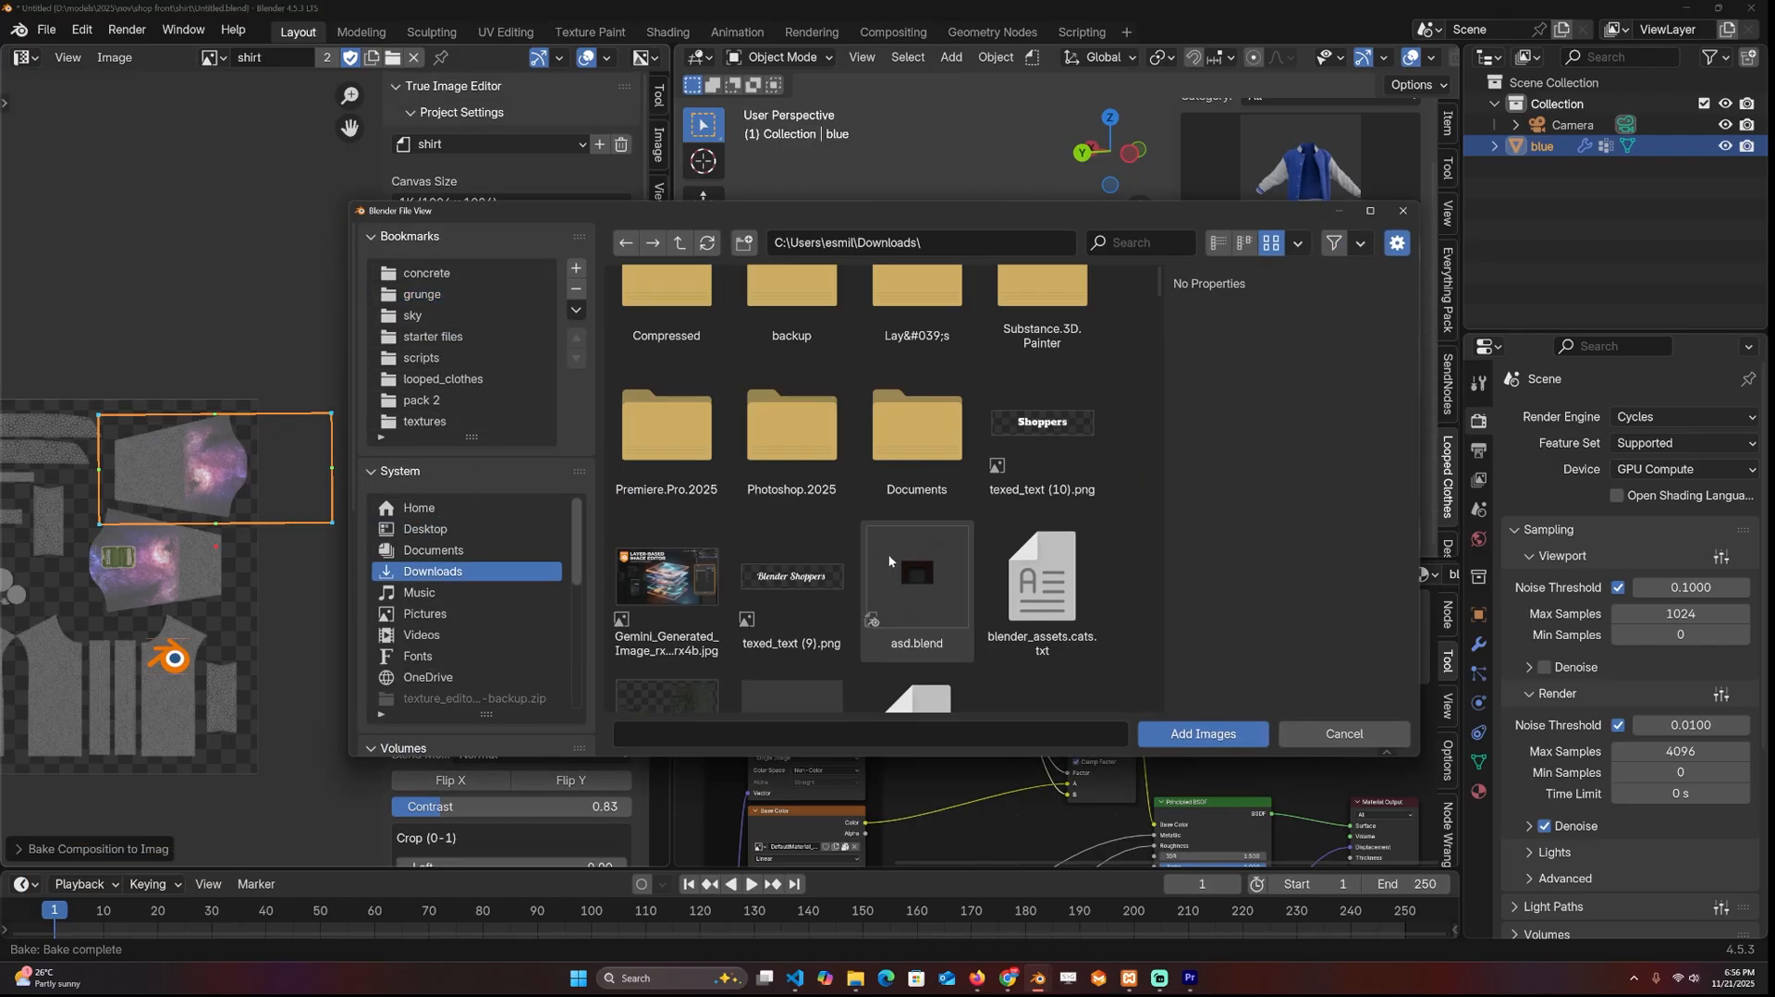
pyautogui.scroll(-2, 889, 561)
pyautogui.doubleClick(1049, 568)
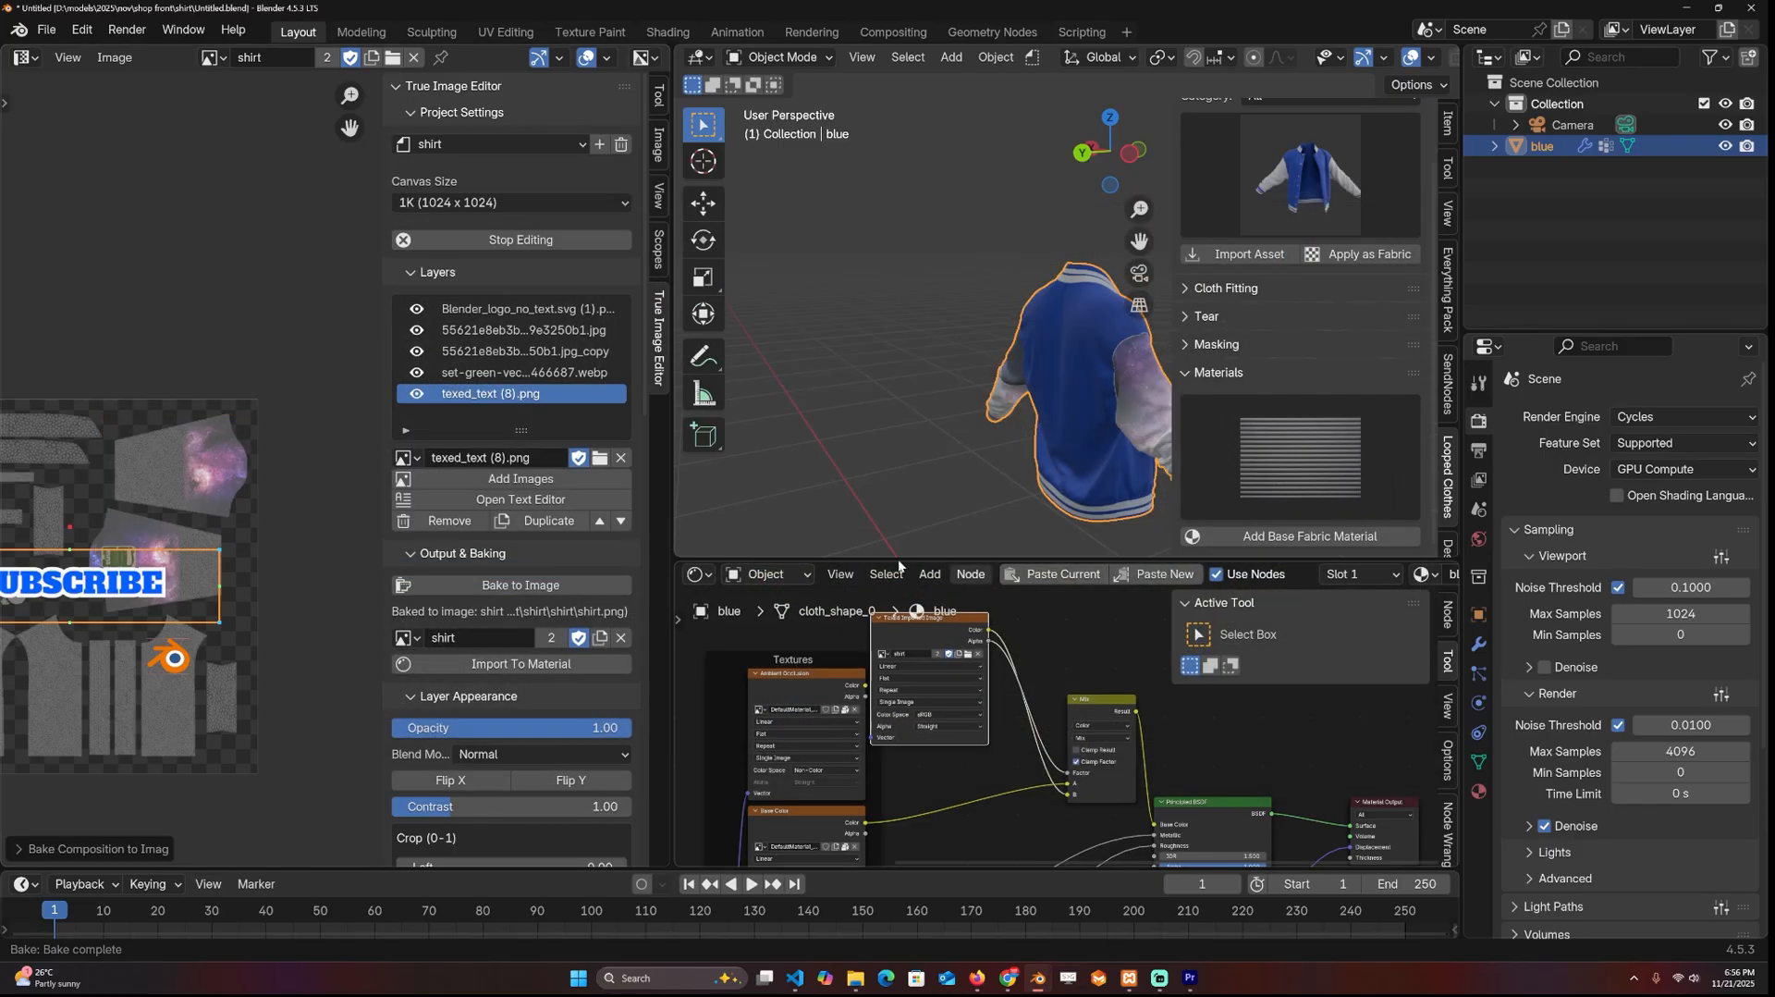
# Step: Shrink the SUBSCRIBE text down-left onto the jacket UV layout and bake it to the texture
pyautogui.moveTo(325, 554); pyautogui.dragTo(346, 548, button='middle')
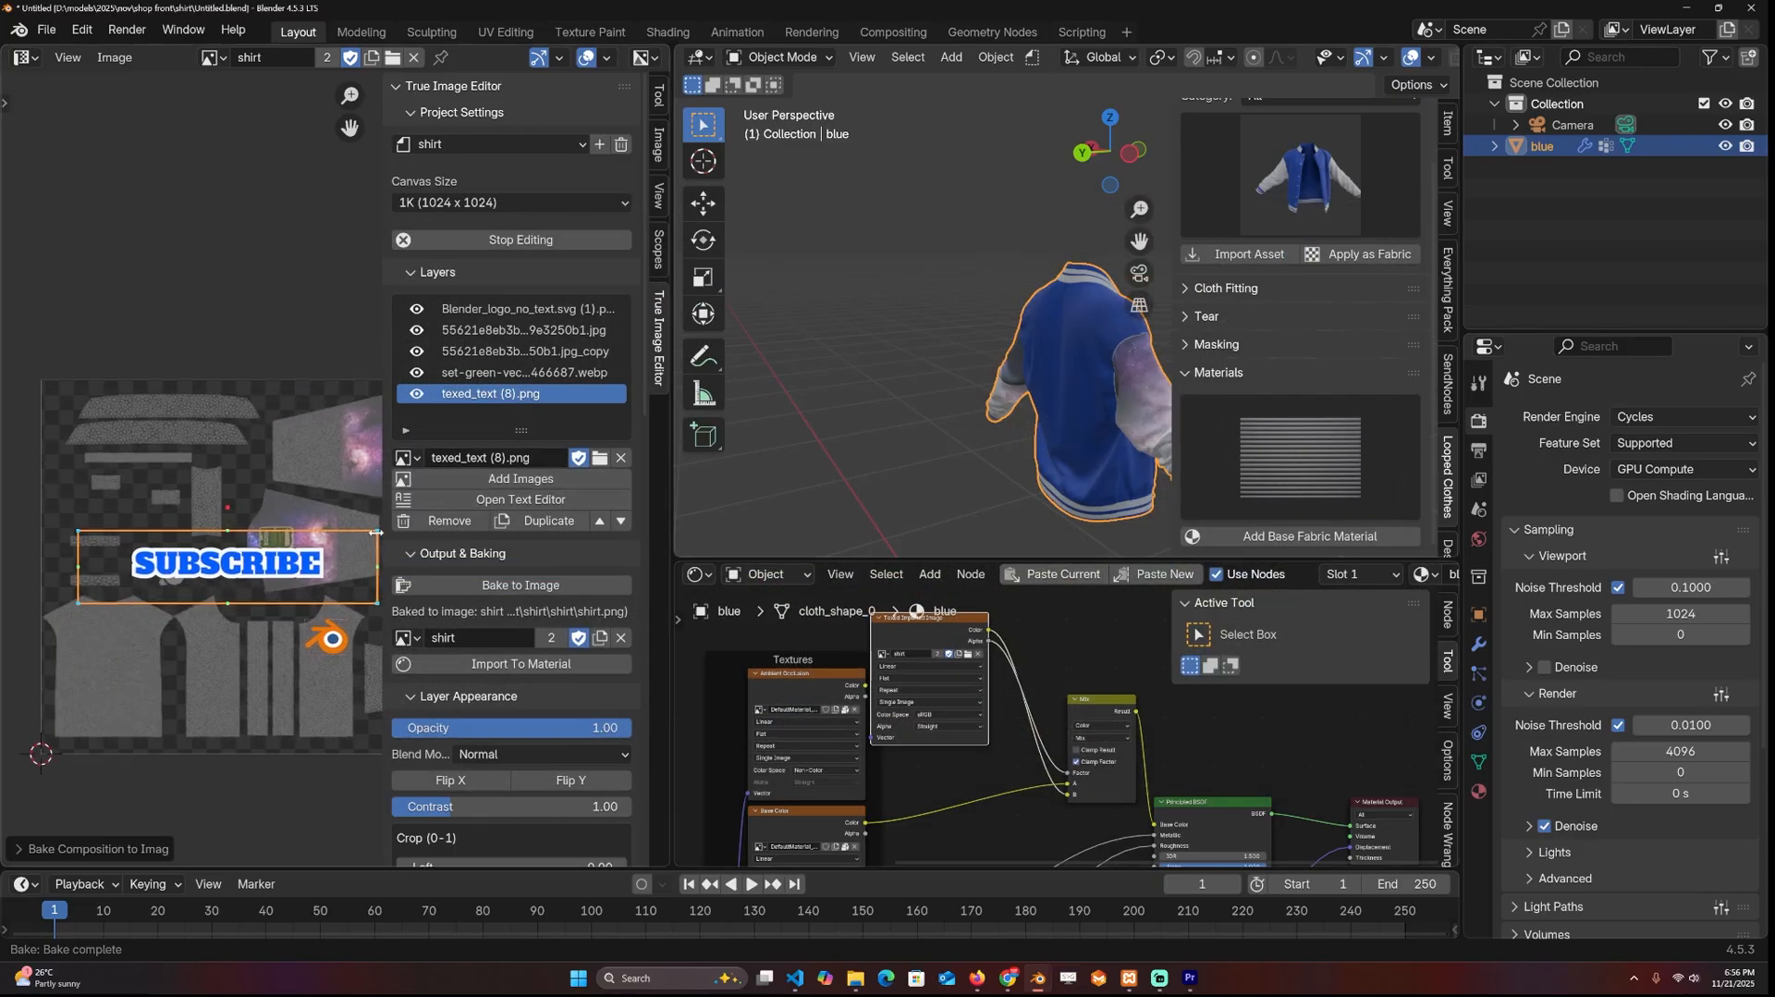
pyautogui.moveTo(376, 531)
pyautogui.mouseDown()
pyautogui.moveTo(264, 548)
pyautogui.moveTo(109, 623)
pyautogui.mouseUp()
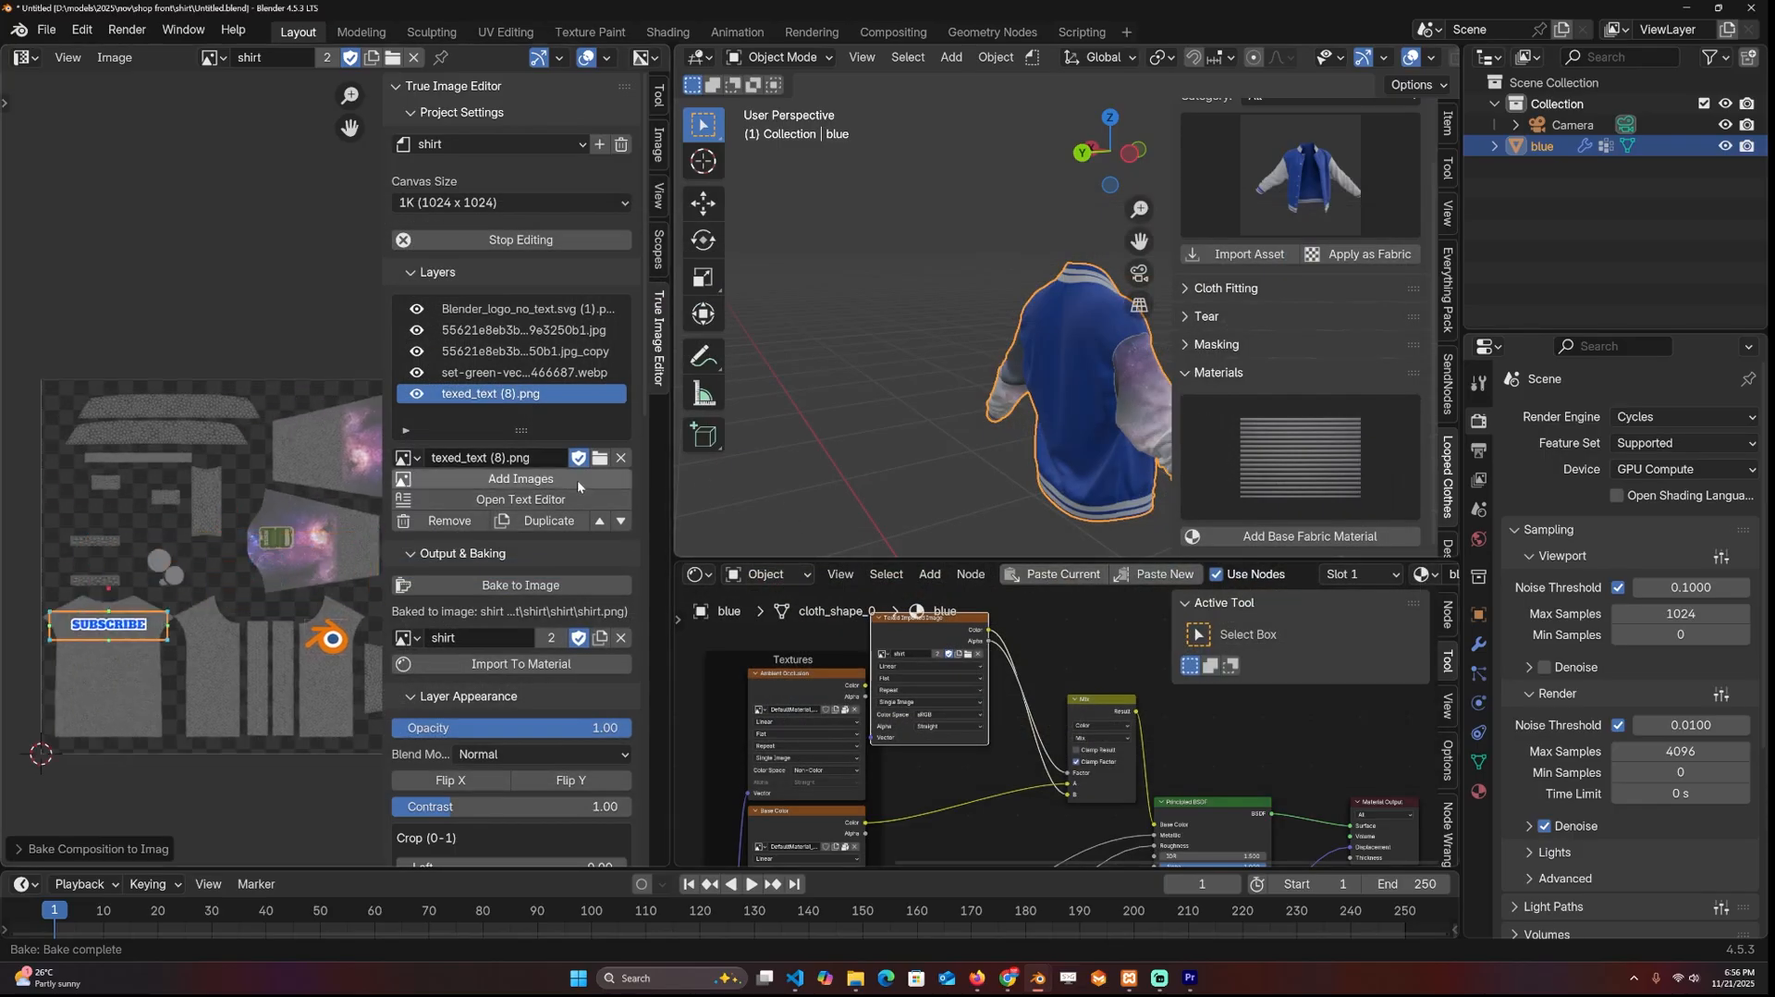
pyautogui.click(535, 589)
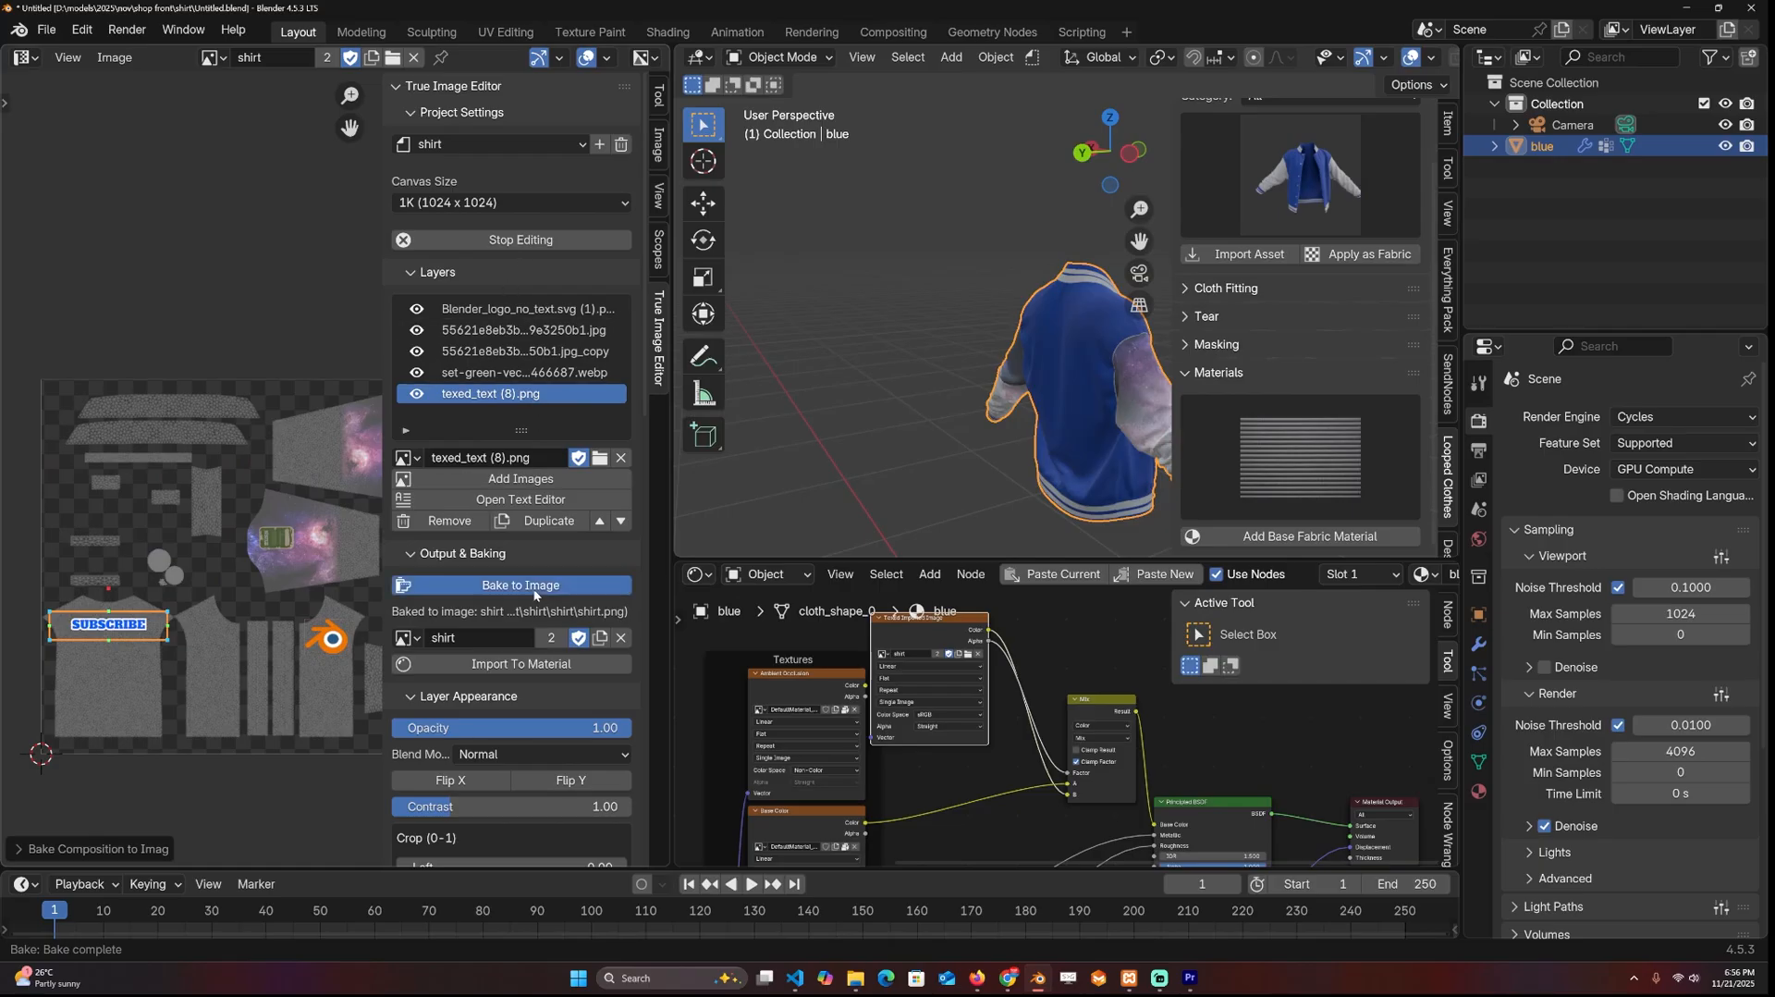
pyautogui.moveTo(1004, 420)
pyautogui.mouseDown(button='middle')
pyautogui.moveTo(1090, 383)
pyautogui.moveTo(980, 407)
pyautogui.mouseUp(button='middle')
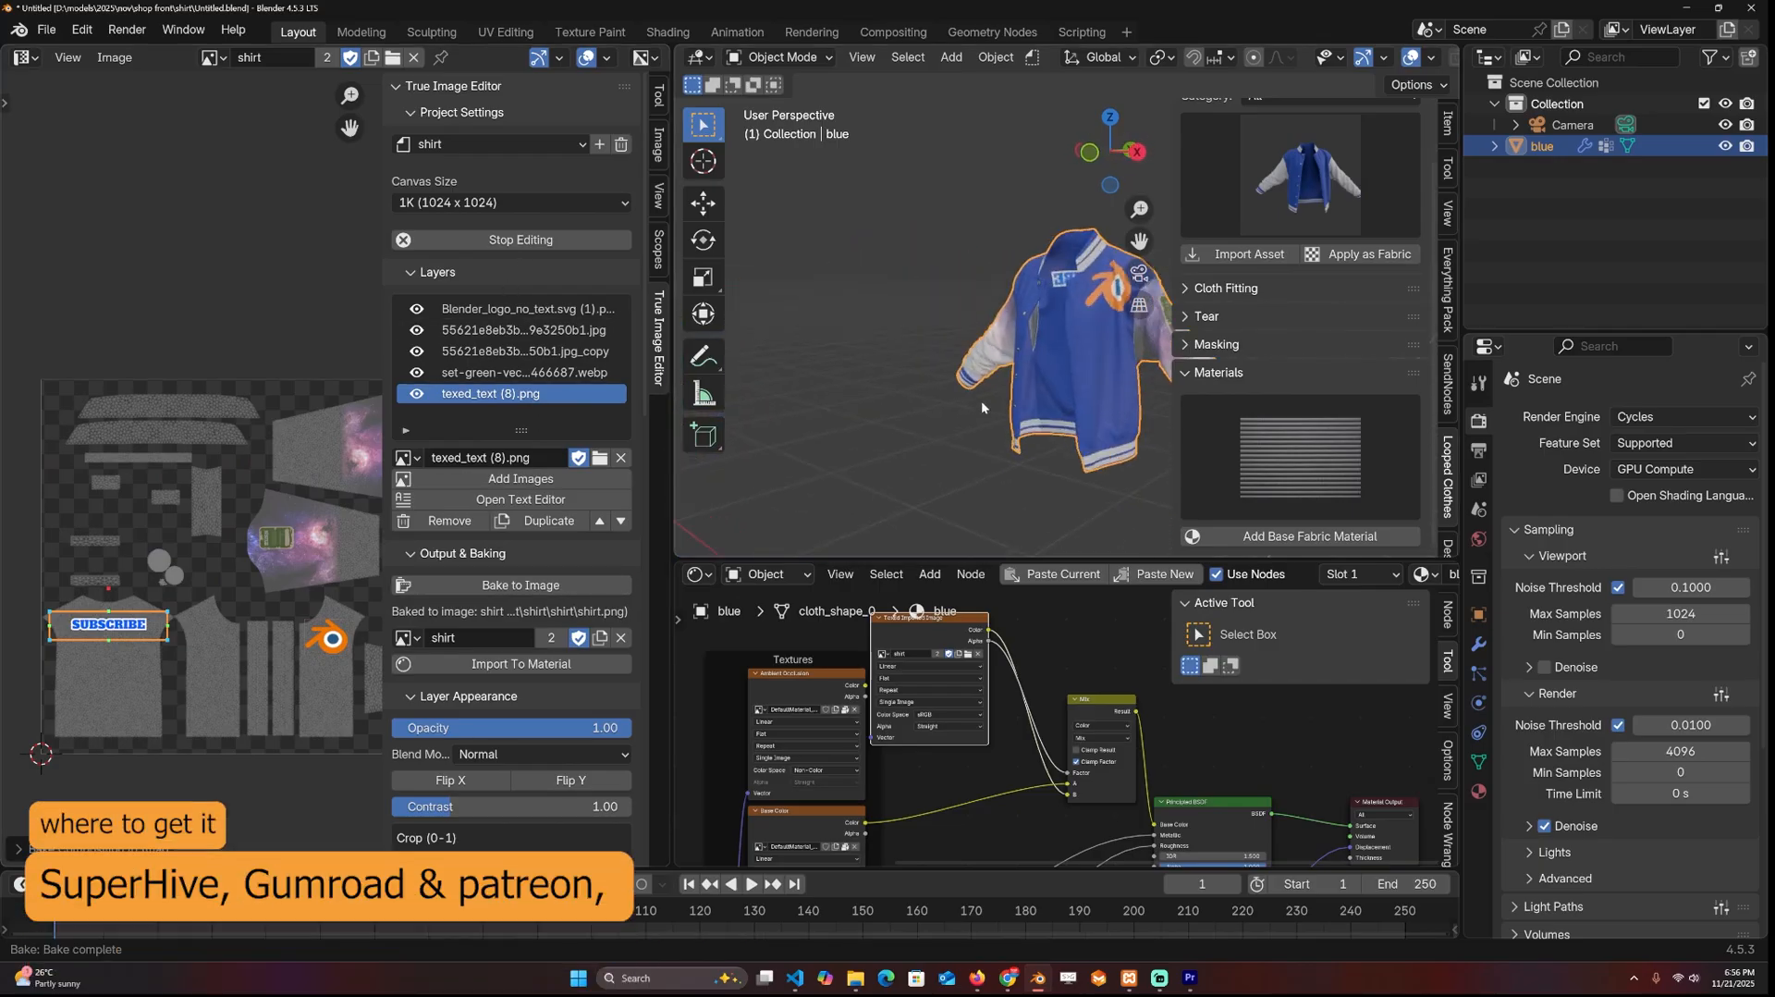